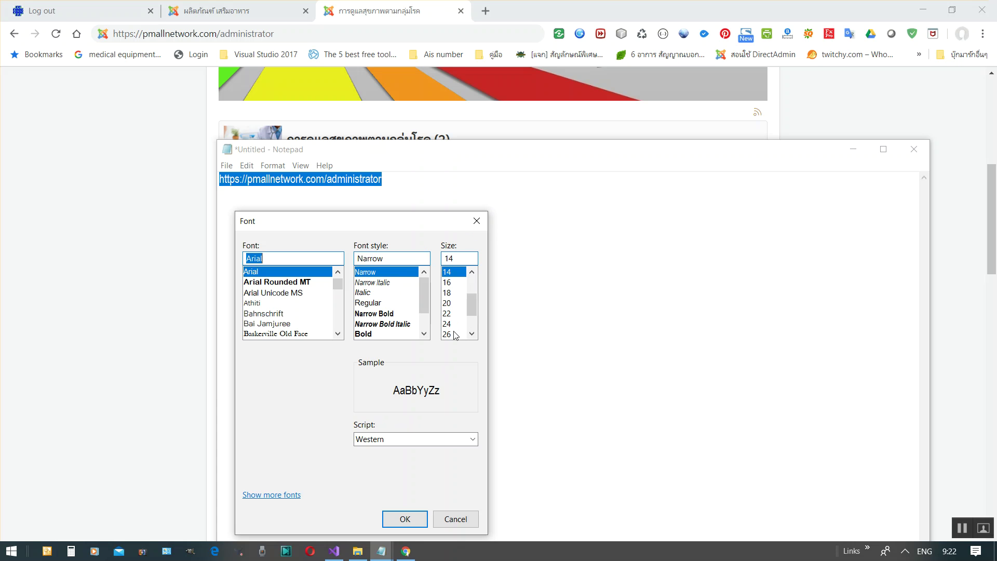
- Enlarge the Notepad address text to font size 48
{"action": "scroll", "coordinate": [456, 327], "scroll_direction": "down", "scroll_amount": 2}
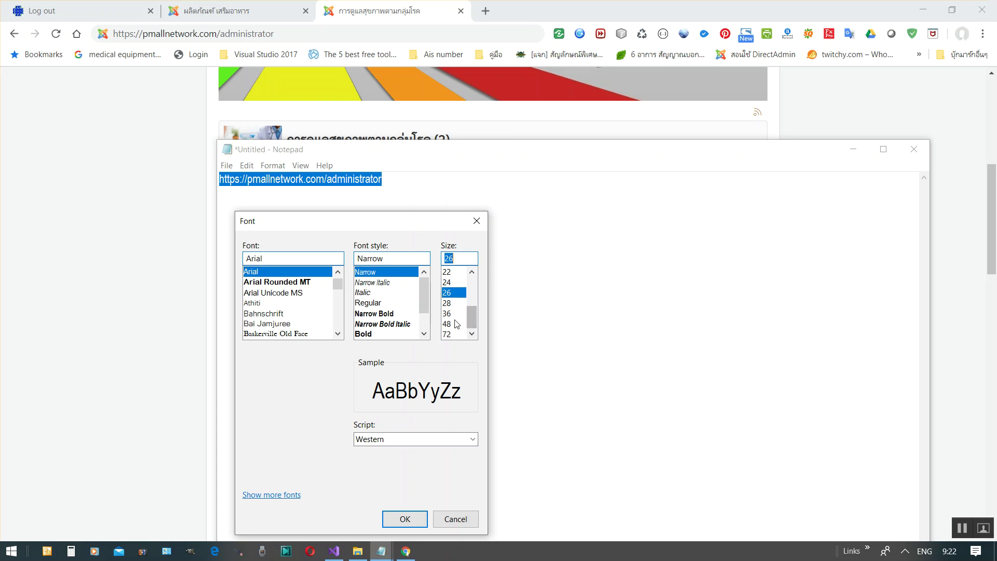
{"action": "left_click", "coordinate": [455, 324]}
{"action": "left_click", "coordinate": [407, 519]}
{"action": "left_click", "coordinate": [658, 382]}
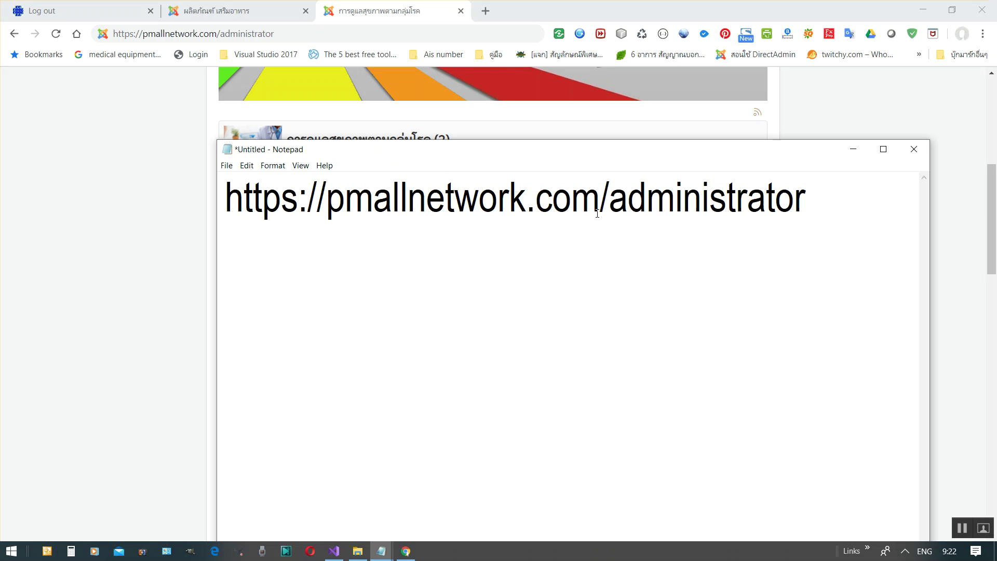
- Highlight the site domain, then the 'administrator' part of the address, and return to the browser
{"action": "left_click_drag", "start_coordinate": [607, 203], "coordinate": [173, 220]}
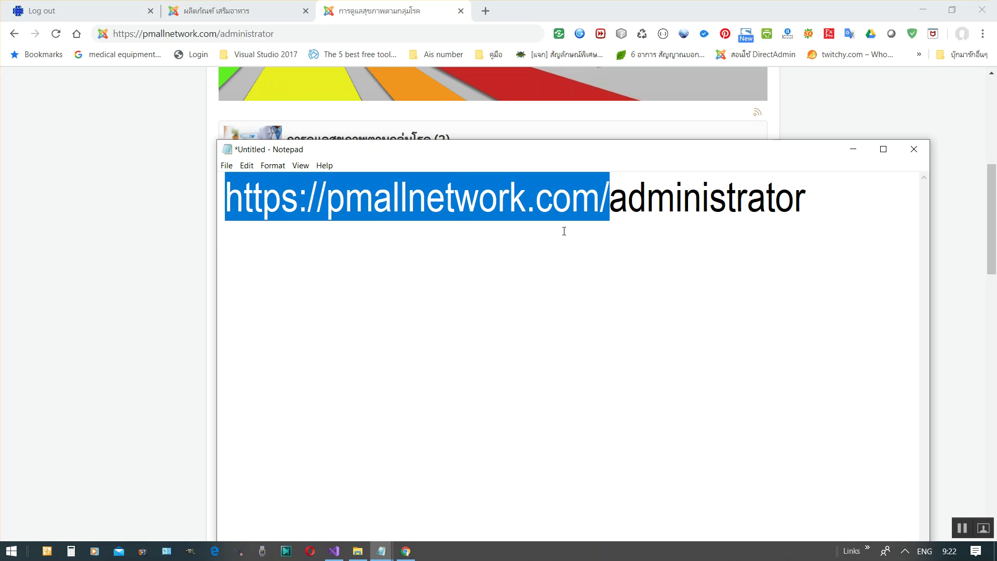
{"action": "left_click", "coordinate": [668, 233]}
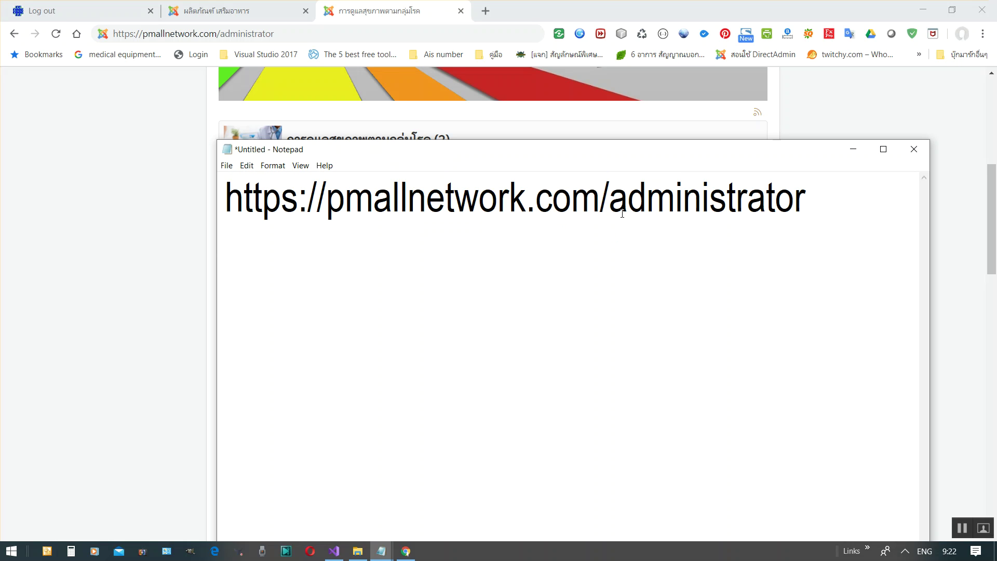
{"action": "left_click_drag", "start_coordinate": [611, 206], "coordinate": [813, 189]}
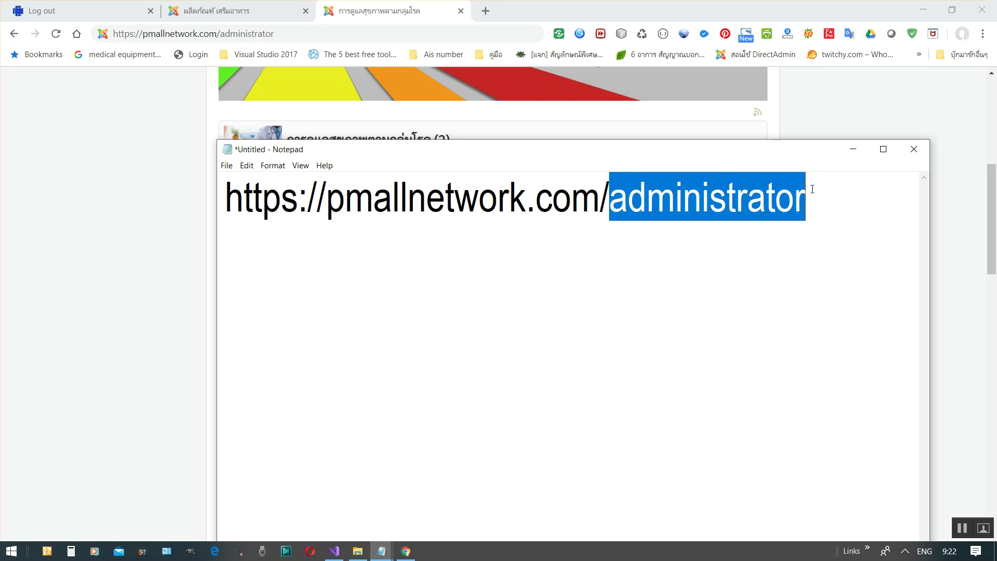
{"action": "left_click", "coordinate": [601, 200]}
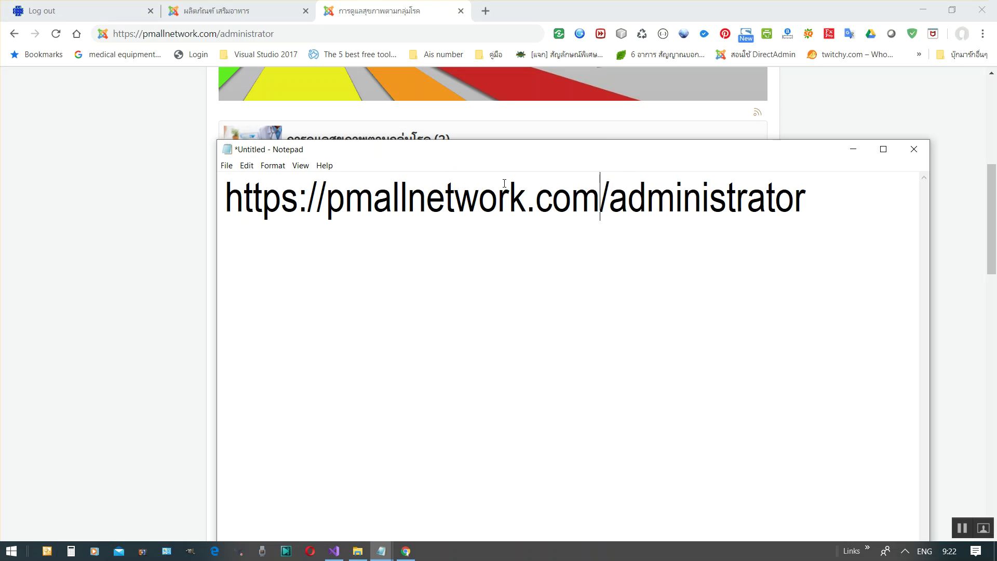
{"action": "left_click", "coordinate": [385, 15]}
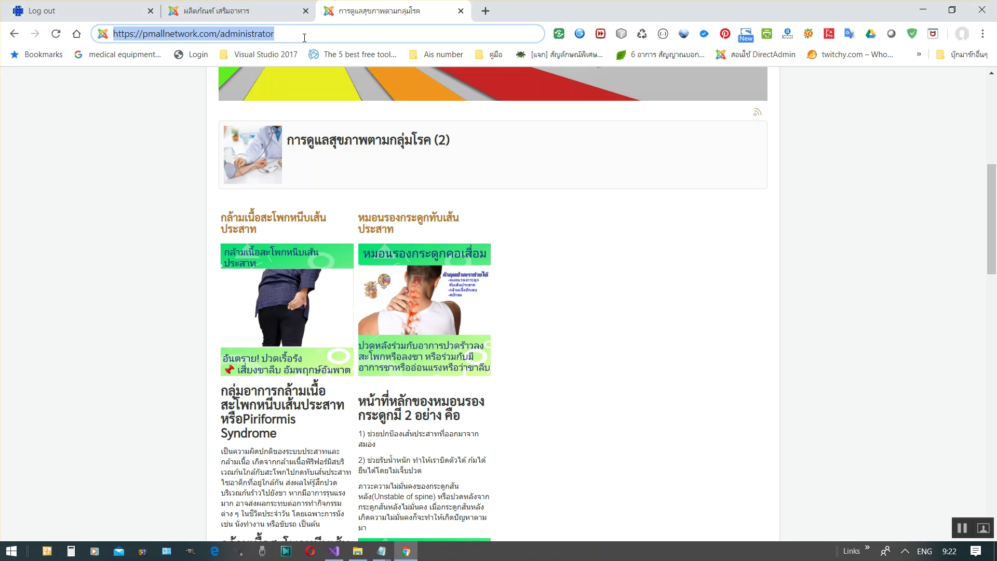
- Load the administrator login page and pick the other saved account's username
{"action": "left_click", "coordinate": [324, 35]}
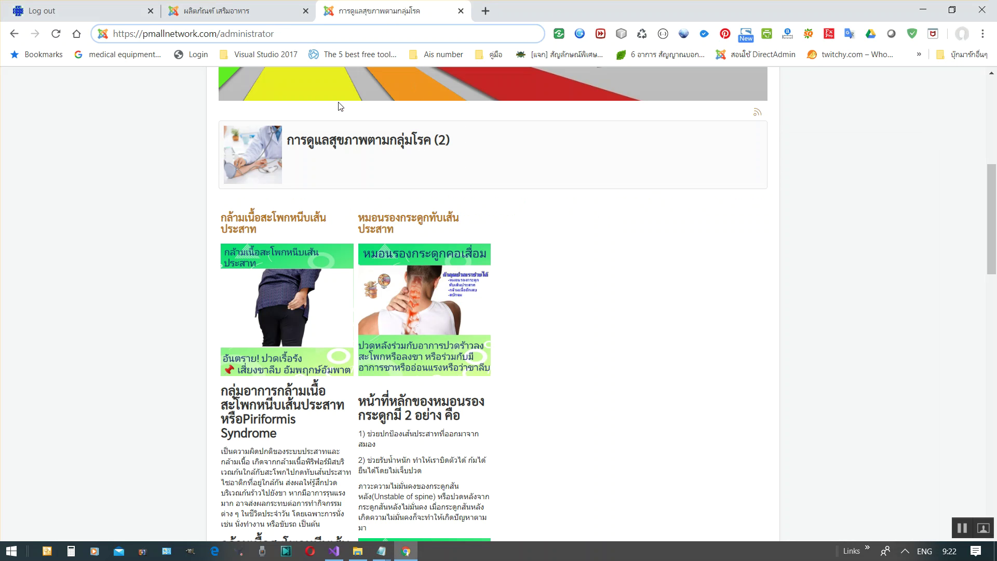
{"action": "key", "text": "Return"}
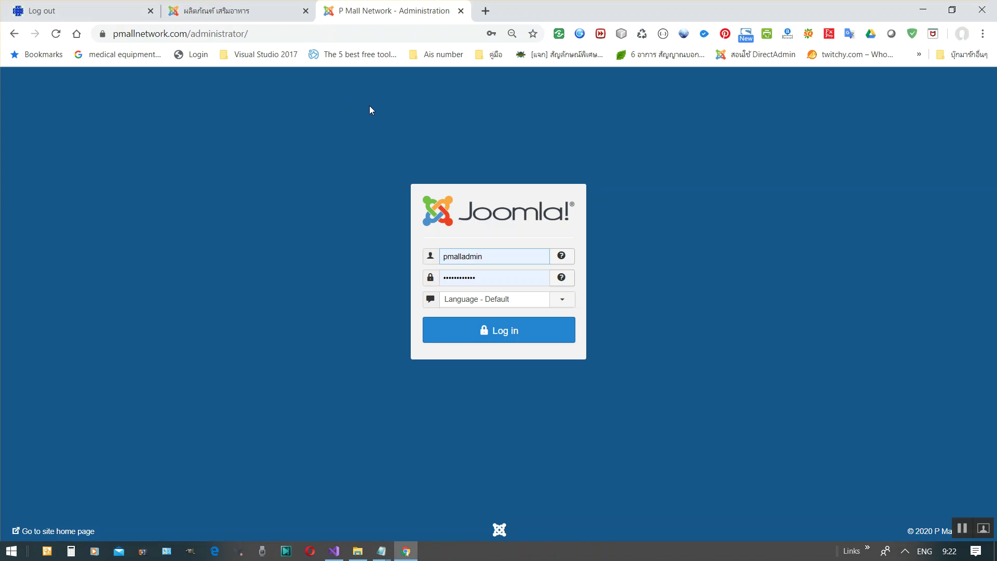
{"action": "left_click", "coordinate": [514, 254]}
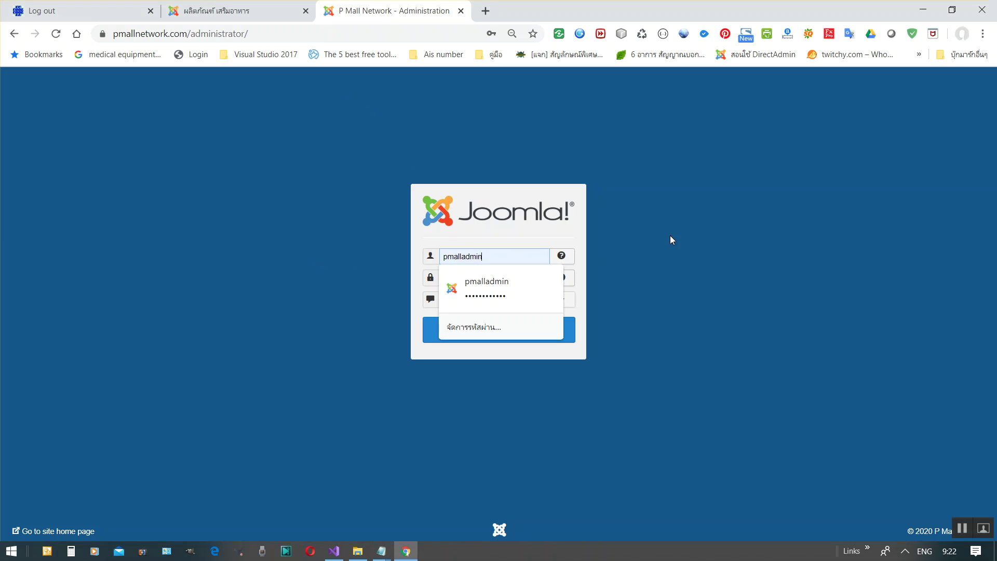
{"action": "left_click", "coordinate": [655, 259]}
{"action": "double_click", "coordinate": [499, 257]}
{"action": "key", "text": "End"}
{"action": "key", "text": "BackSpace"}
{"action": "key", "text": "BackSpace"}
{"action": "key", "text": "BackSpace"}
{"action": "key", "text": "BackSpace"}
{"action": "key", "text": "BackSpace"}
{"action": "key", "text": "BackSpace"}
{"action": "key", "text": "BackSpace"}
{"action": "key", "text": "BackSpace"}
{"action": "key", "text": "BackSpace"}
{"action": "key", "text": "BackSpace"}
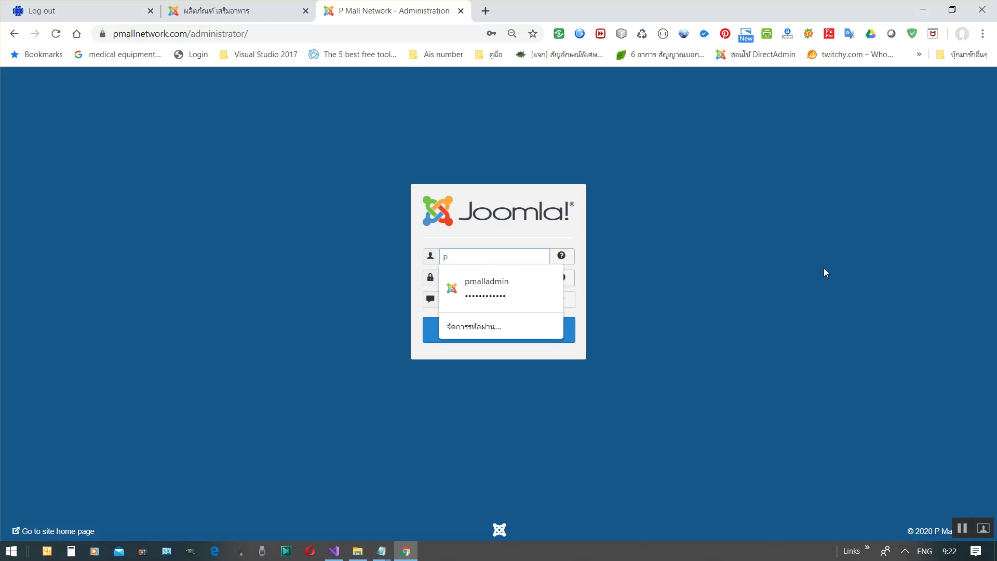
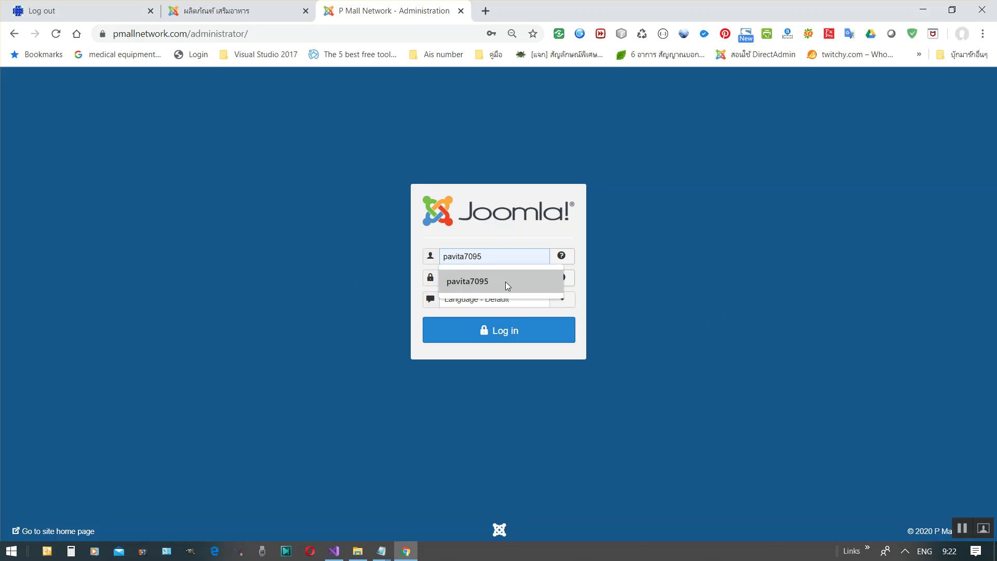
{"action": "left_click", "coordinate": [506, 281]}
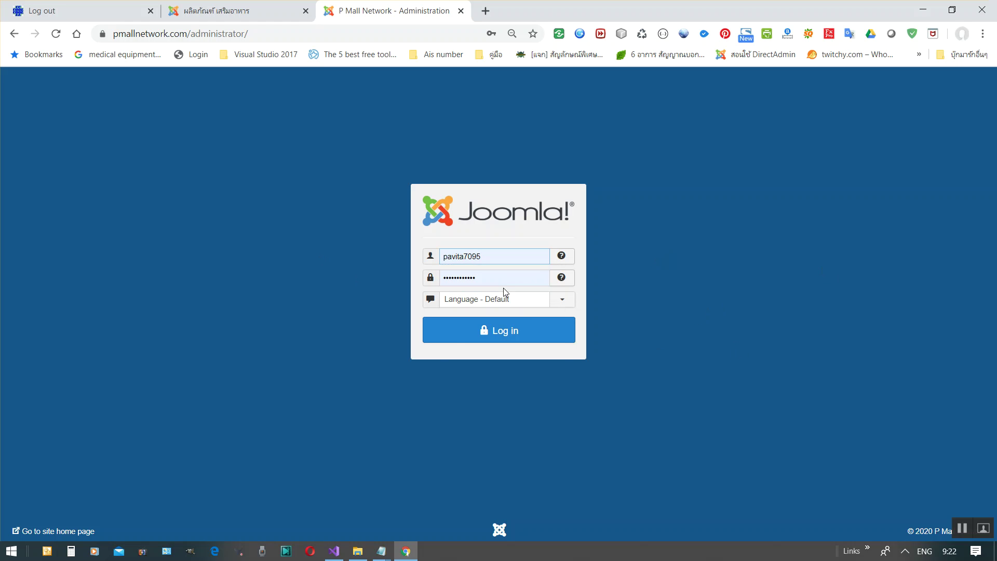
- Replace the autofilled password with the account password and log in
{"action": "left_click", "coordinate": [509, 282]}
{"action": "left_click_drag", "start_coordinate": [520, 279], "coordinate": [363, 281]}
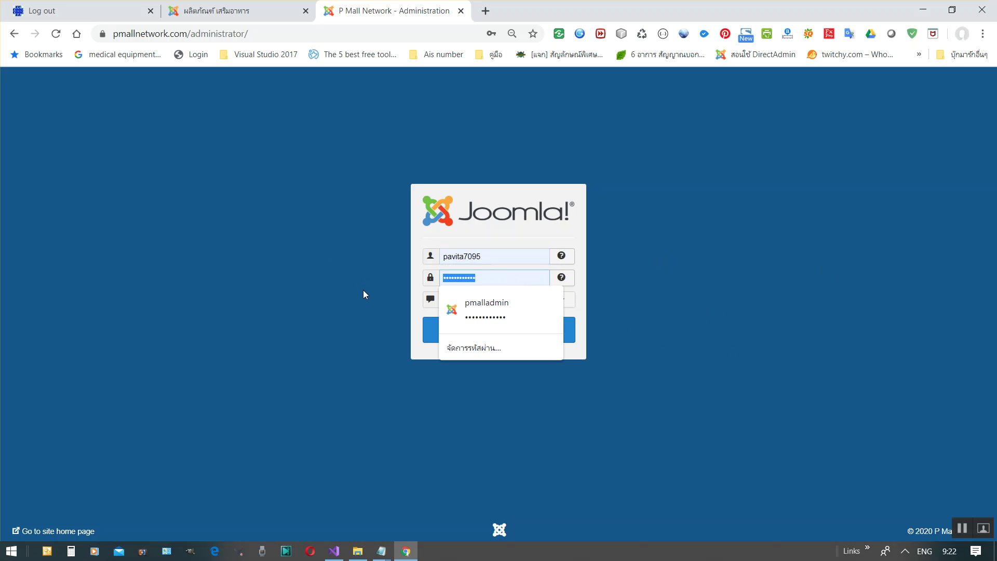
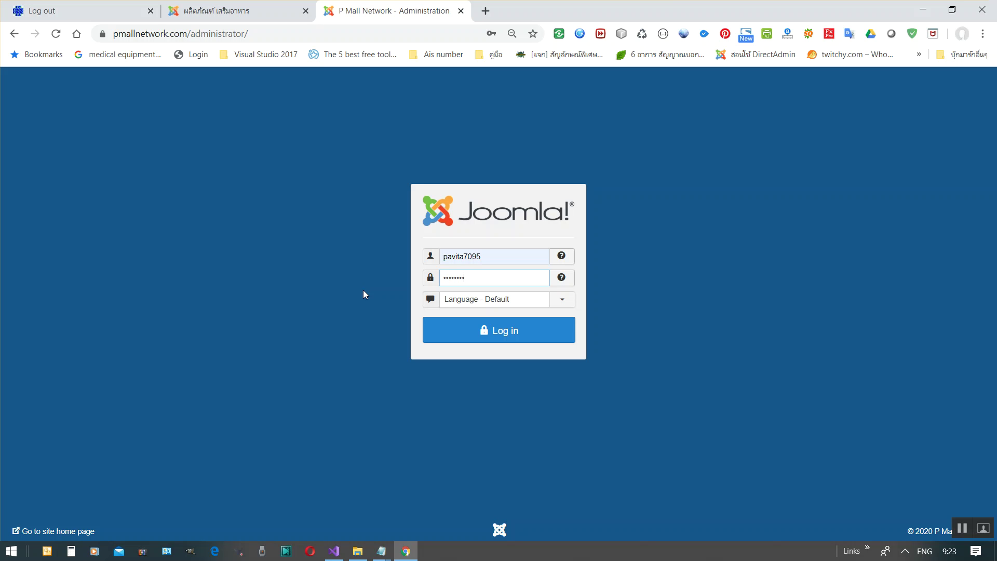
{"action": "left_click", "coordinate": [492, 337]}
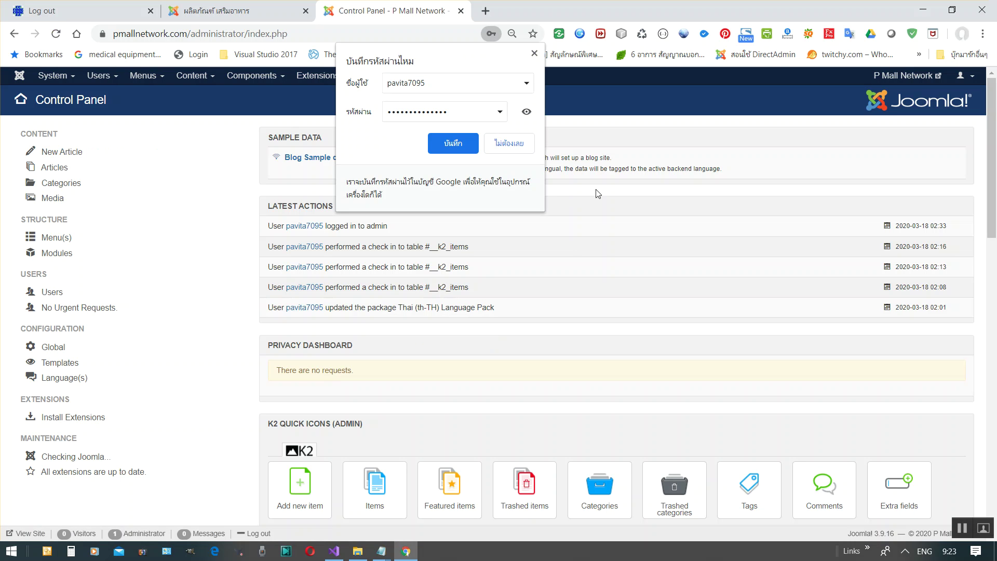
- Dismiss Chrome's save-password offer and scroll the Control Panel to the K2 Quick Icons and back
{"action": "left_click", "coordinate": [534, 54]}
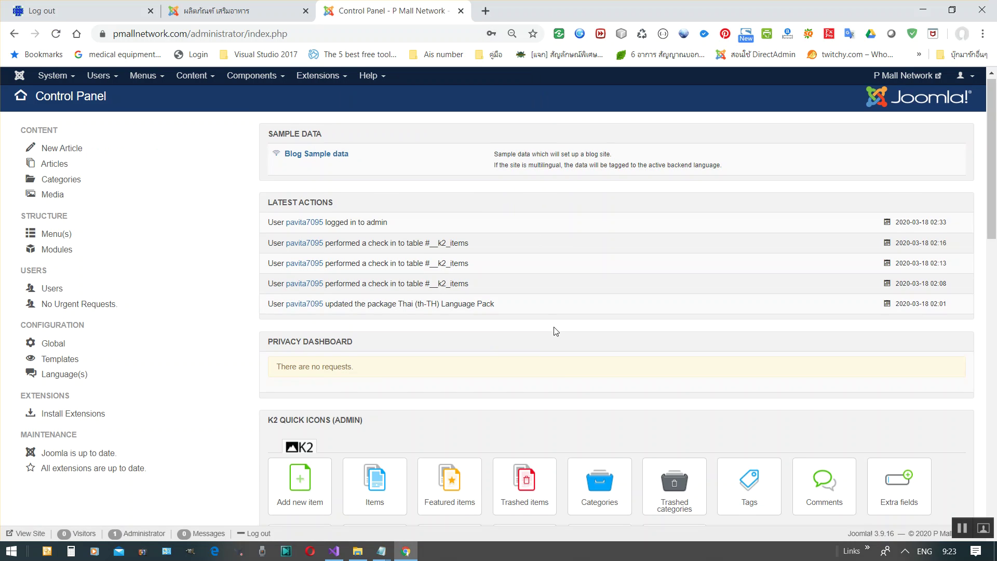
{"action": "scroll", "coordinate": [572, 332], "scroll_direction": "down", "scroll_amount": 5}
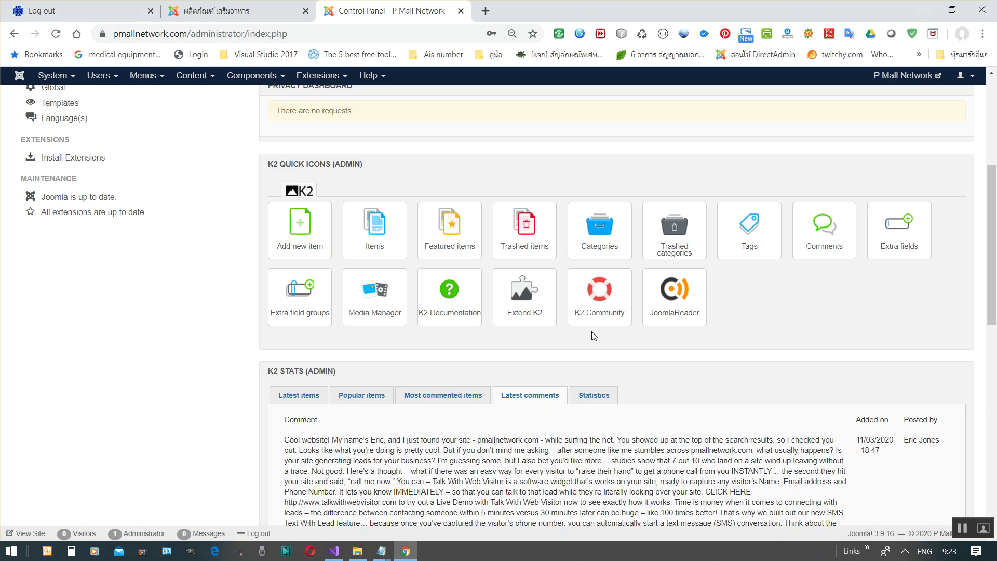
{"action": "scroll", "coordinate": [594, 335], "scroll_direction": "down", "scroll_amount": 6}
{"action": "scroll", "coordinate": [590, 329], "scroll_direction": "up", "scroll_amount": 10}
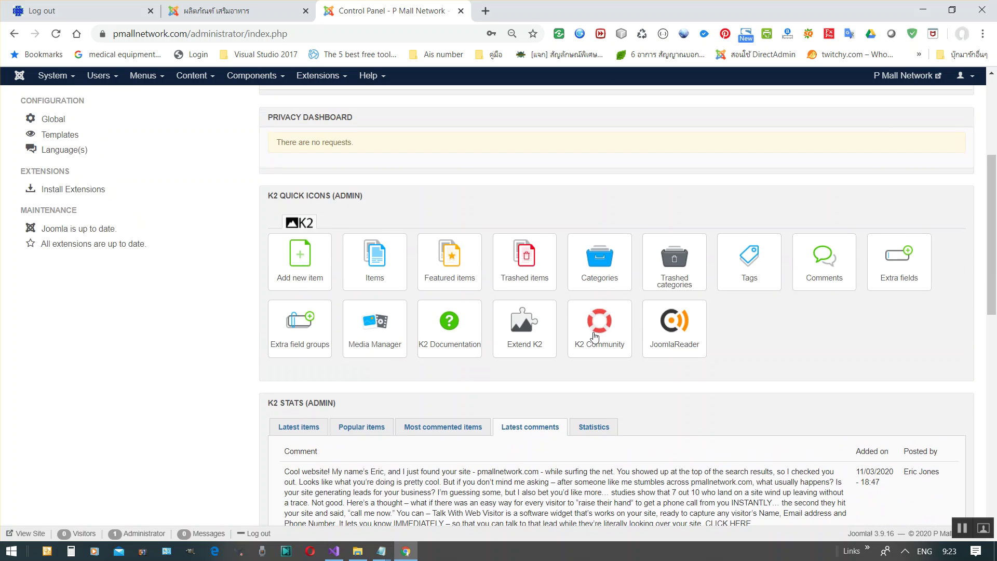
{"action": "scroll", "coordinate": [657, 260], "scroll_direction": "up", "scroll_amount": 2}
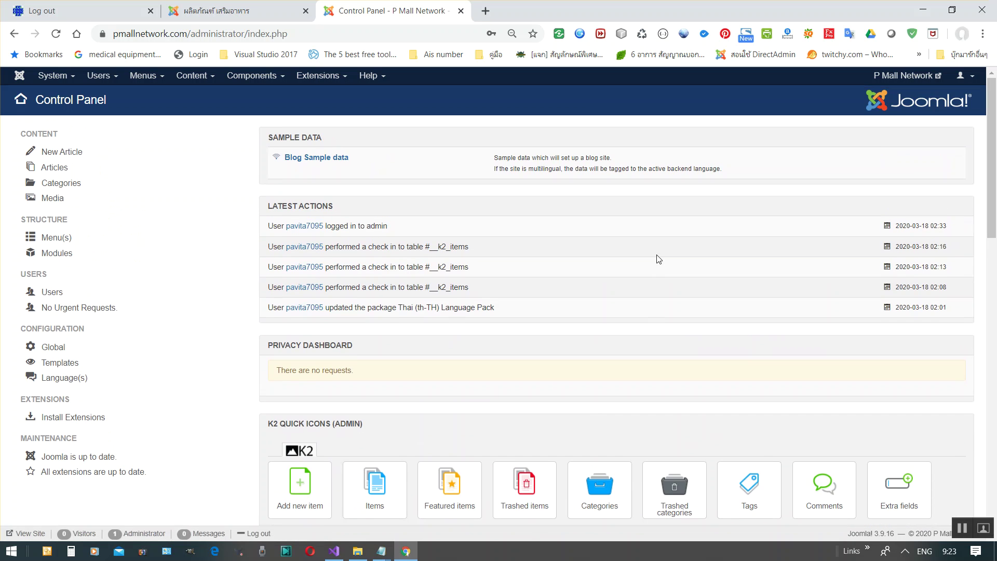
{"action": "scroll", "coordinate": [656, 264], "scroll_direction": "down", "scroll_amount": 3}
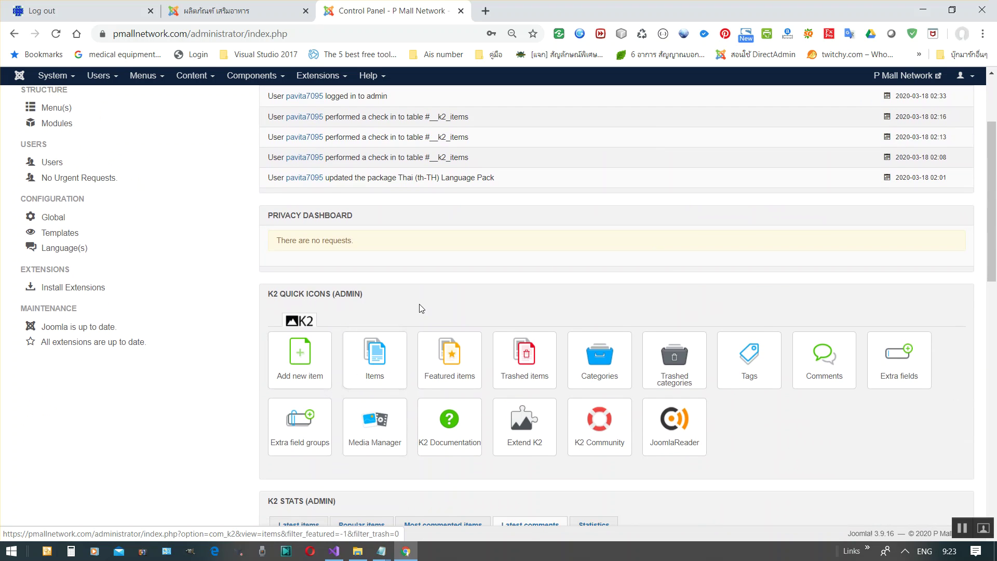
{"action": "scroll", "coordinate": [244, 196], "scroll_direction": "up", "scroll_amount": 1}
{"action": "scroll", "coordinate": [276, 104], "scroll_direction": "up", "scroll_amount": 1}
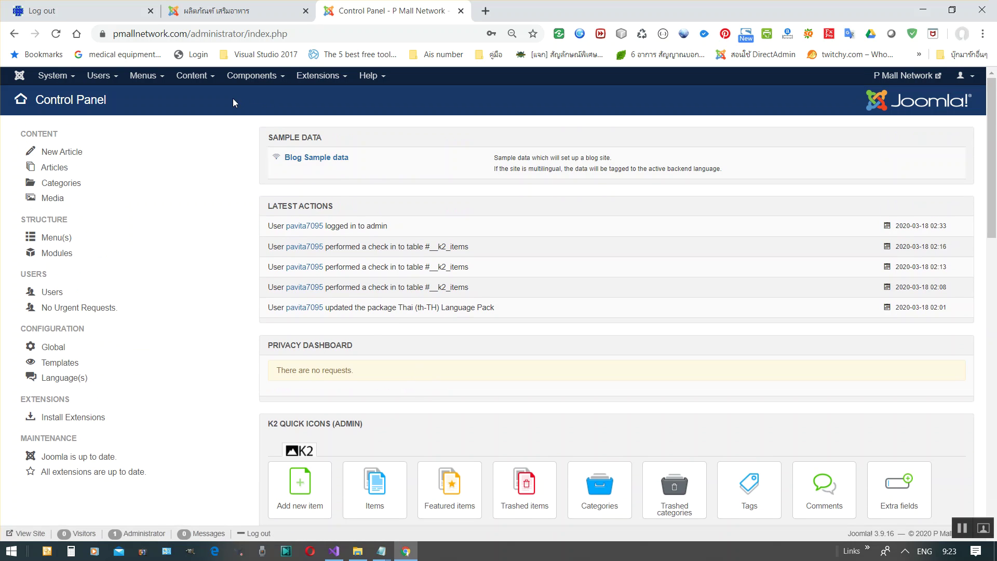
{"action": "left_click", "coordinate": [269, 78]}
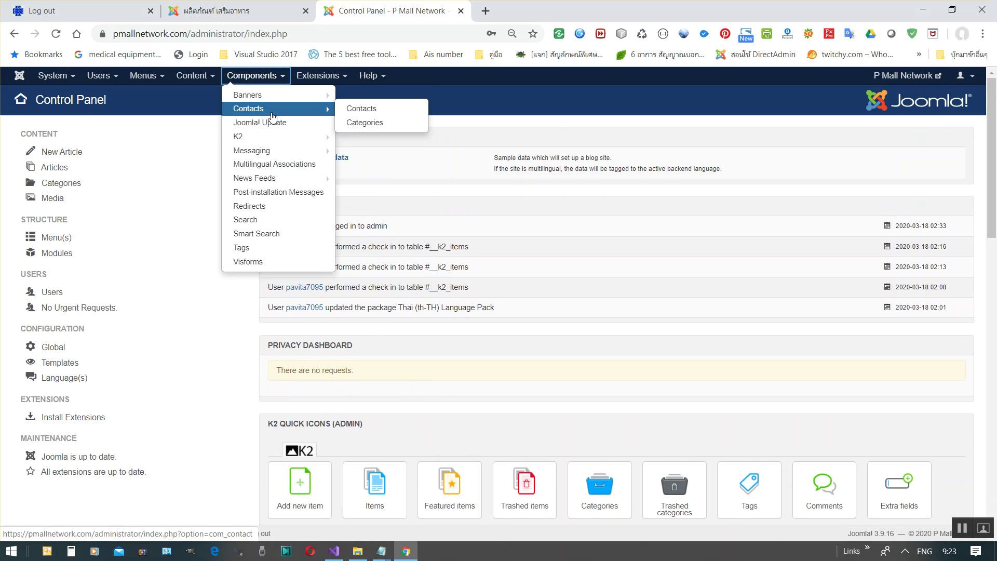
{"action": "mouse_move", "coordinate": [274, 137]}
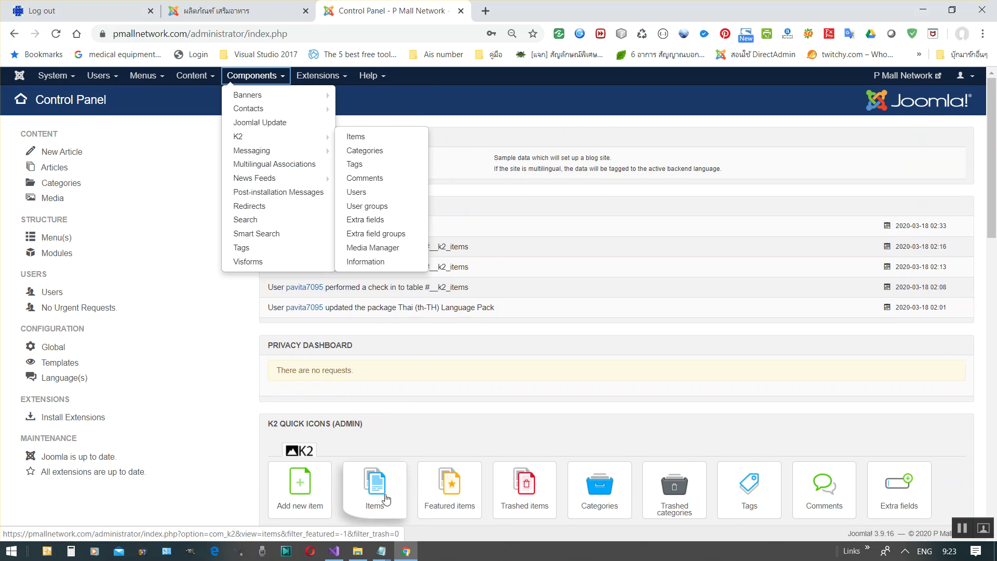
{"action": "left_click", "coordinate": [368, 474]}
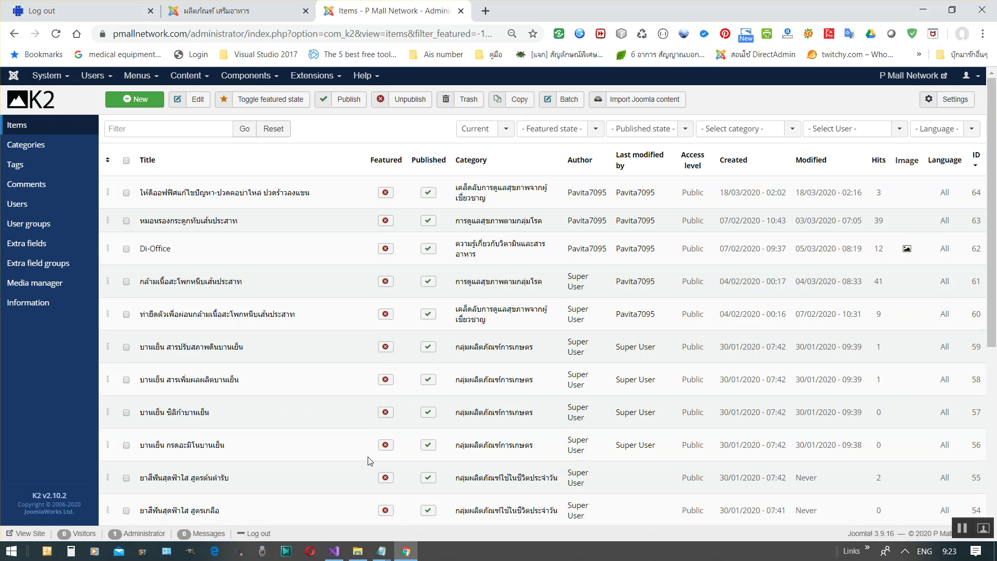
{"action": "scroll", "coordinate": [323, 387], "scroll_direction": "down", "scroll_amount": 4}
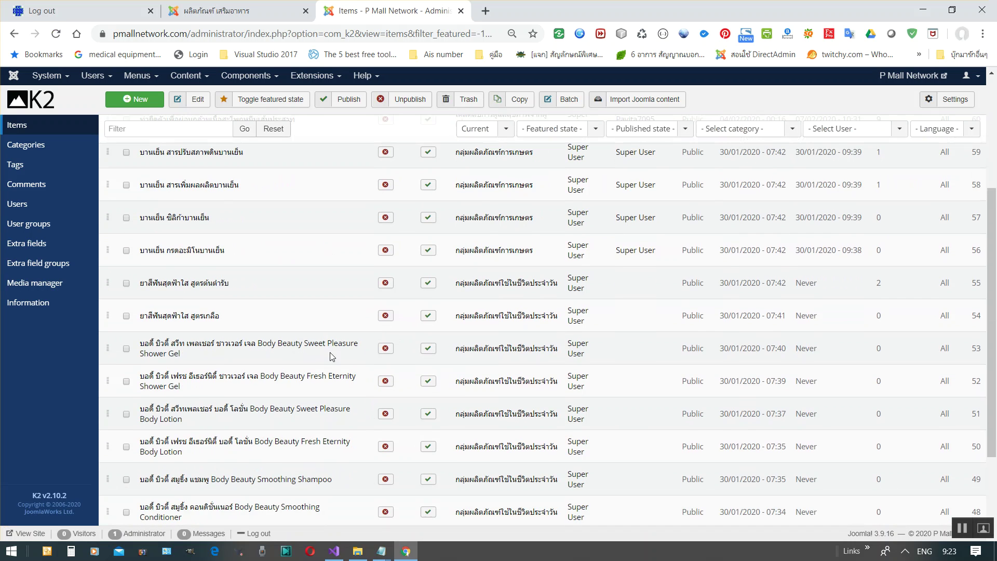
{"action": "scroll", "coordinate": [328, 358], "scroll_direction": "down", "scroll_amount": 3}
{"action": "scroll", "coordinate": [327, 357], "scroll_direction": "up", "scroll_amount": 7}
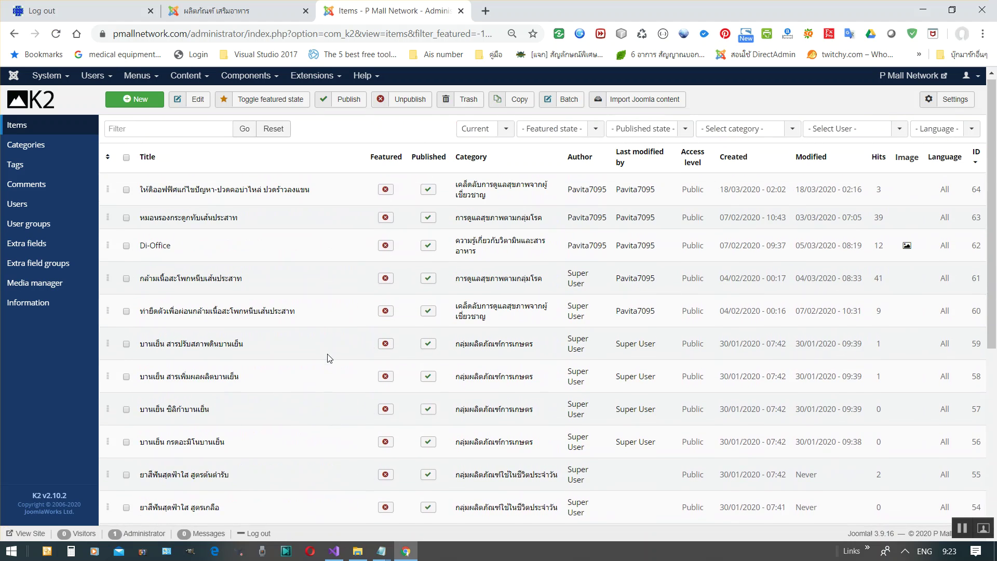
{"action": "scroll", "coordinate": [381, 283], "scroll_direction": "down", "scroll_amount": 5}
{"action": "scroll", "coordinate": [377, 286], "scroll_direction": "down", "scroll_amount": 2}
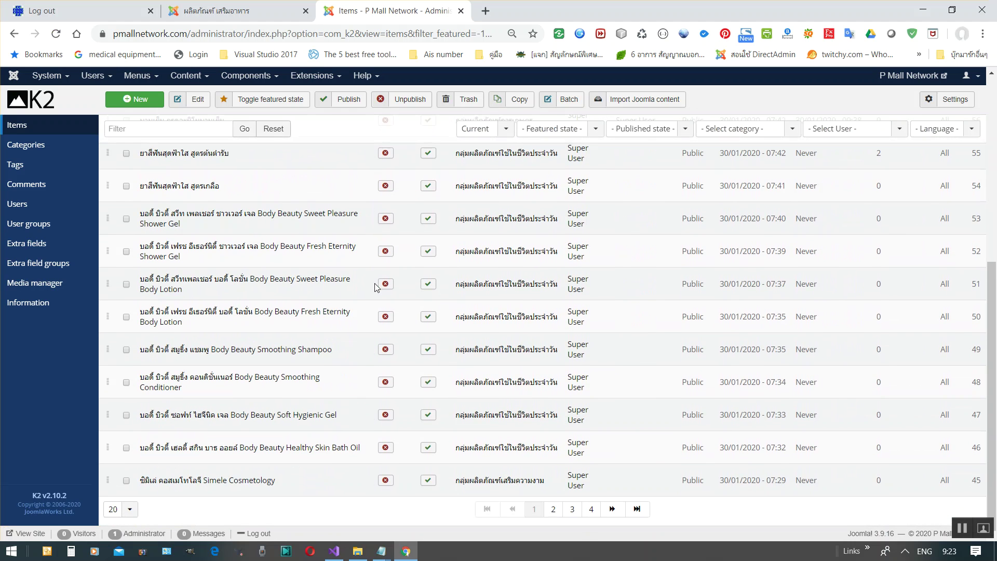
{"action": "scroll", "coordinate": [758, 382], "scroll_direction": "up", "scroll_amount": 8}
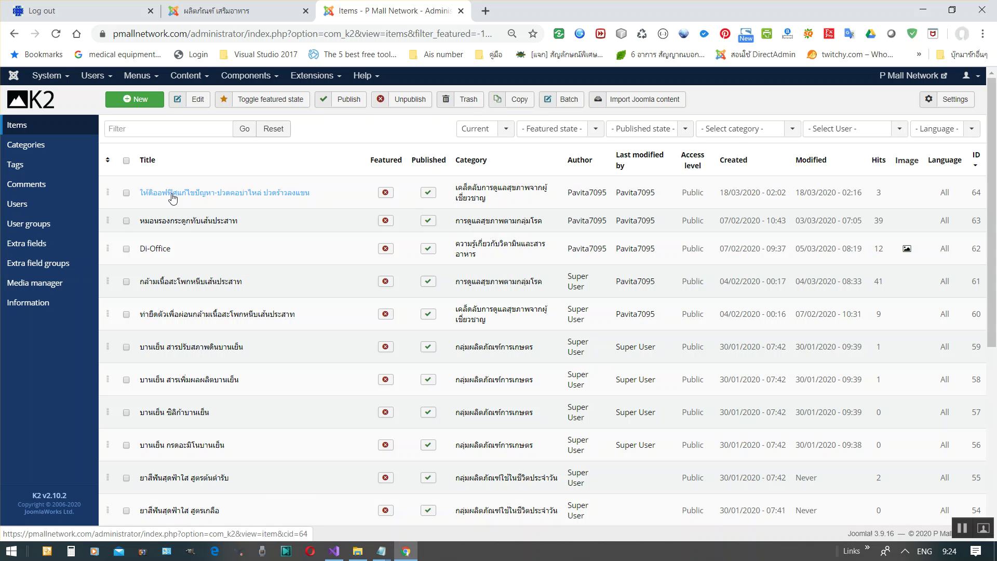
- Sort the K2 Items list by ID ascending and review items on page 1 of 4
{"action": "left_click", "coordinate": [976, 159]}
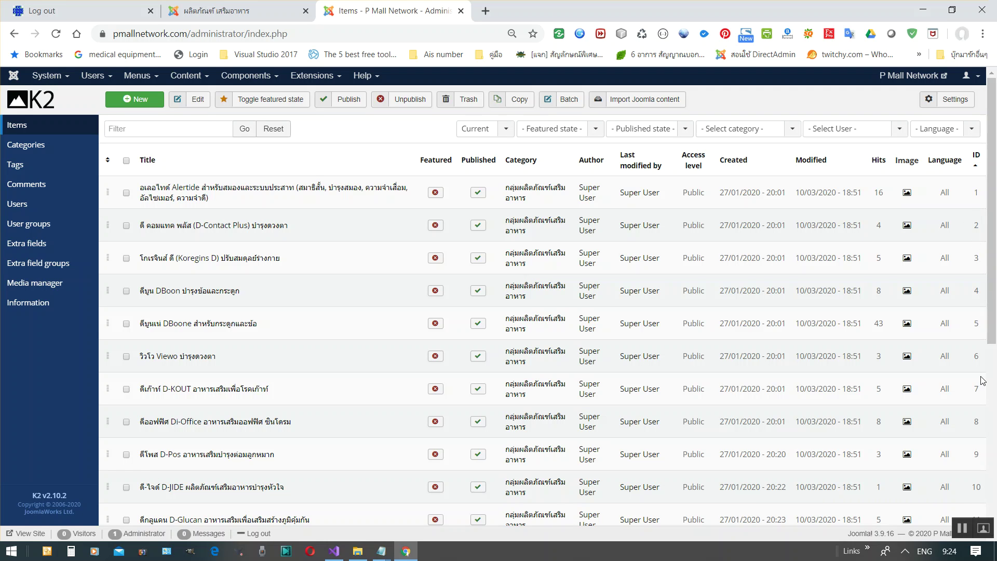
{"action": "scroll", "coordinate": [870, 421], "scroll_direction": "down", "scroll_amount": 6}
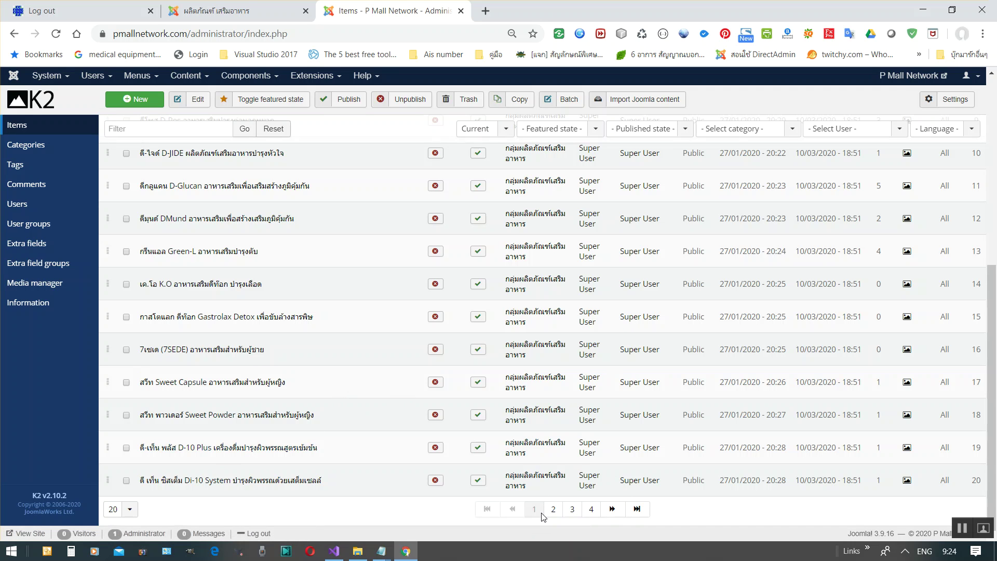
{"action": "scroll", "coordinate": [316, 305], "scroll_direction": "up", "scroll_amount": 7}
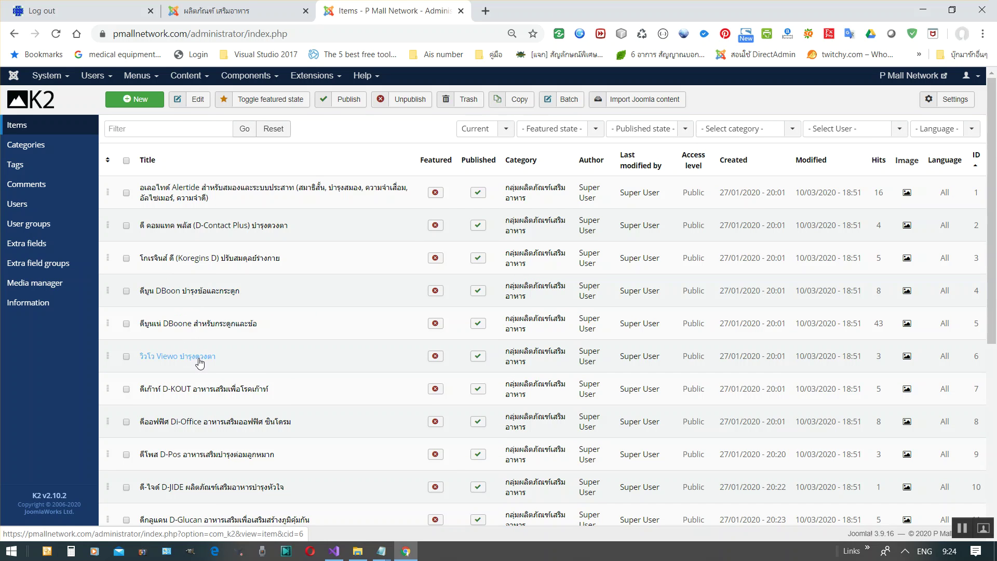
{"action": "scroll", "coordinate": [260, 398], "scroll_direction": "down", "scroll_amount": 4}
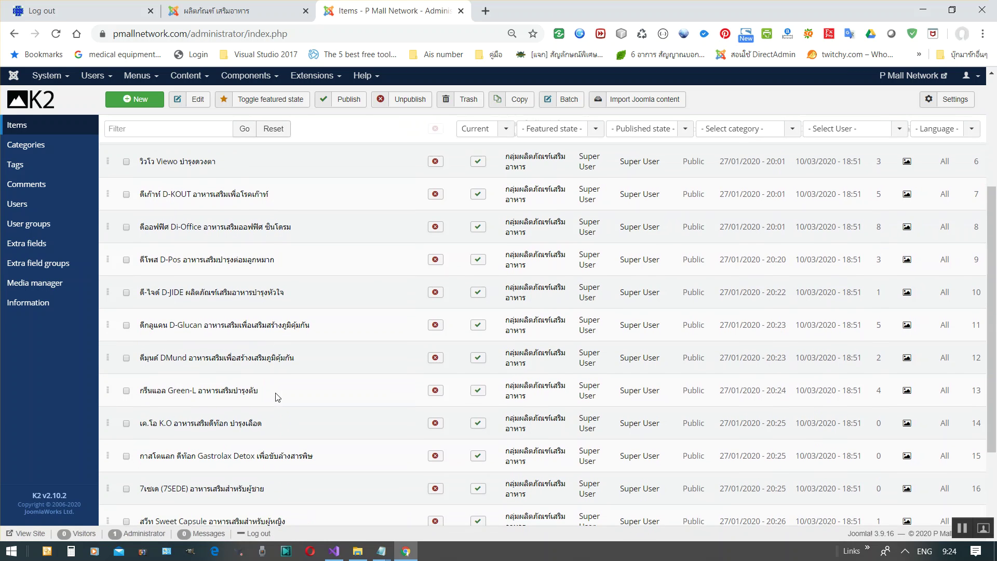
{"action": "scroll", "coordinate": [279, 398], "scroll_direction": "up", "scroll_amount": 4}
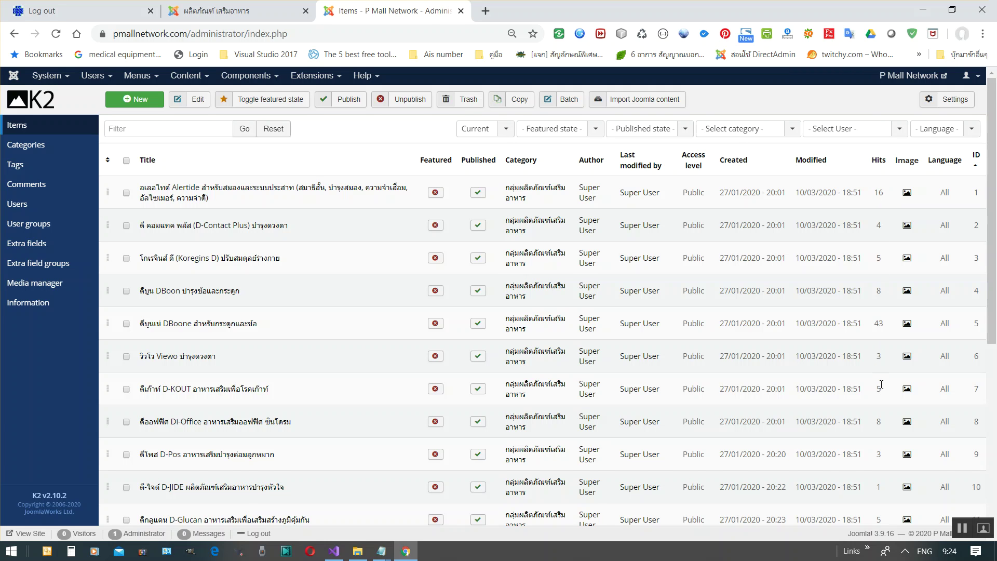
{"action": "scroll", "coordinate": [881, 387], "scroll_direction": "down", "scroll_amount": 6}
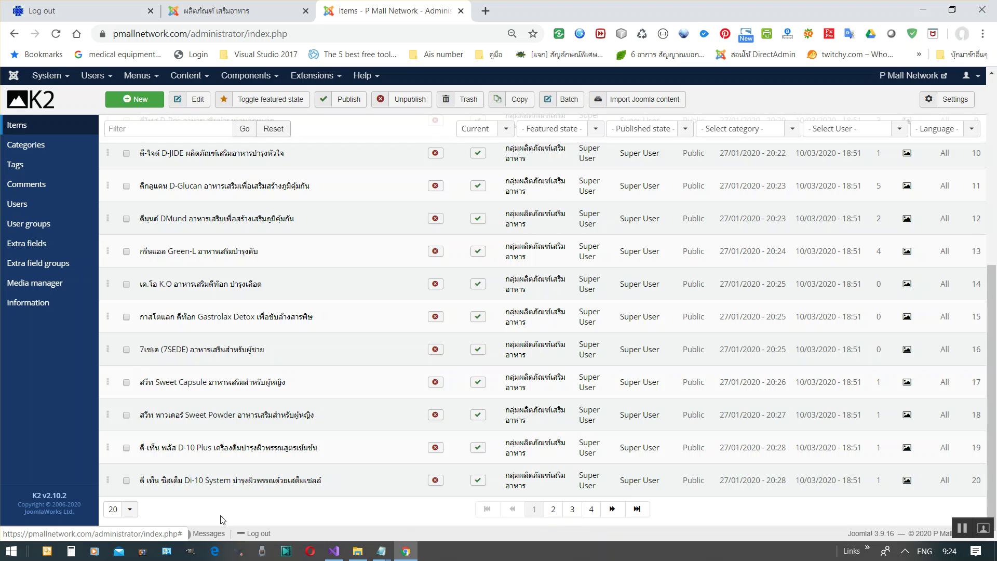
{"action": "scroll", "coordinate": [323, 396], "scroll_direction": "up", "scroll_amount": 5}
{"action": "scroll", "coordinate": [323, 392], "scroll_direction": "down", "scroll_amount": 3}
{"action": "scroll", "coordinate": [322, 392], "scroll_direction": "up", "scroll_amount": 5}
{"action": "scroll", "coordinate": [330, 386], "scroll_direction": "down", "scroll_amount": 5}
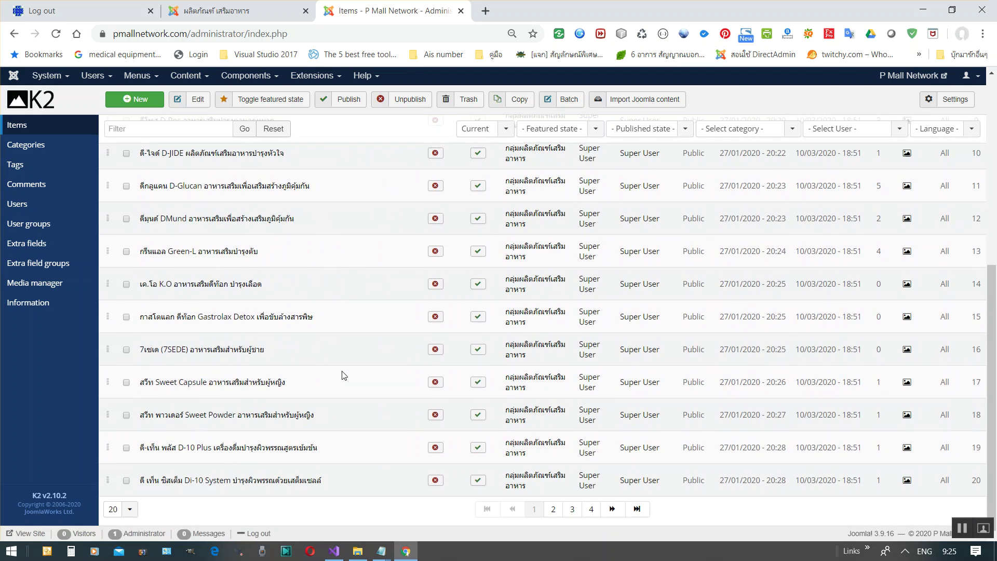
{"action": "scroll", "coordinate": [408, 255], "scroll_direction": "up", "scroll_amount": 5}
{"action": "scroll", "coordinate": [395, 286], "scroll_direction": "down", "scroll_amount": 5}
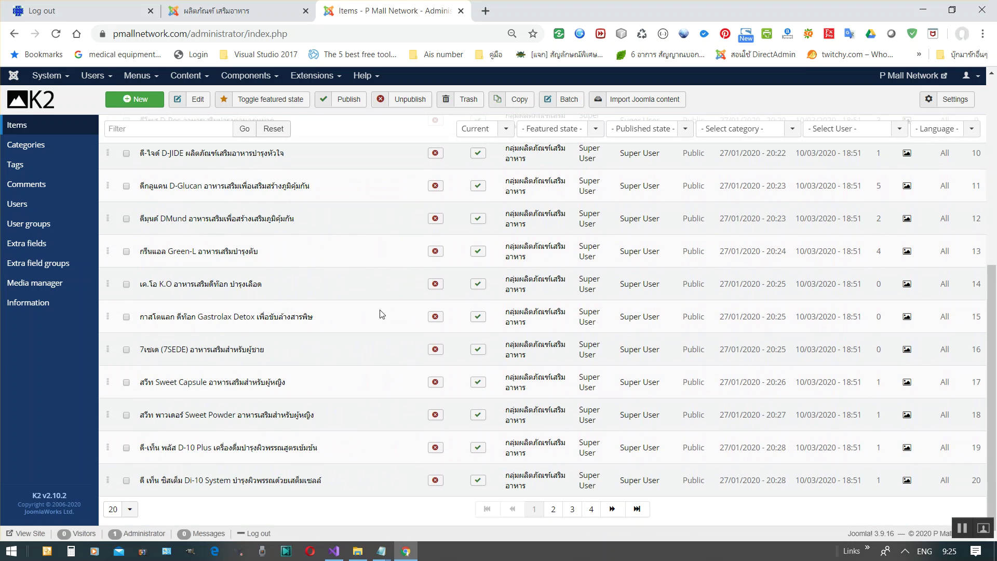
- Set the K2 Items list limit to 50 per page, showing IDs 1 to 50
{"action": "left_click", "coordinate": [129, 509]}
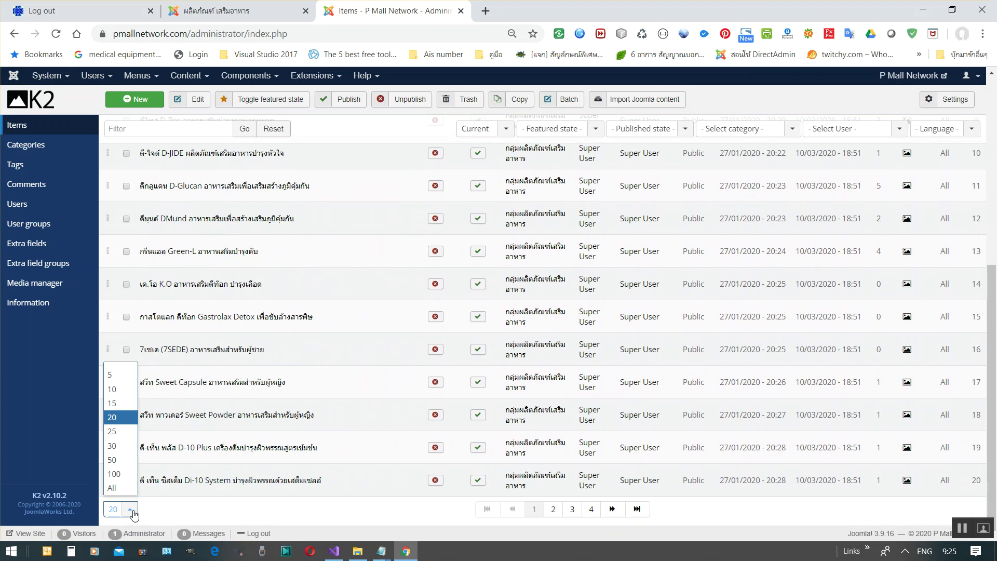
{"action": "left_click", "coordinate": [123, 461]}
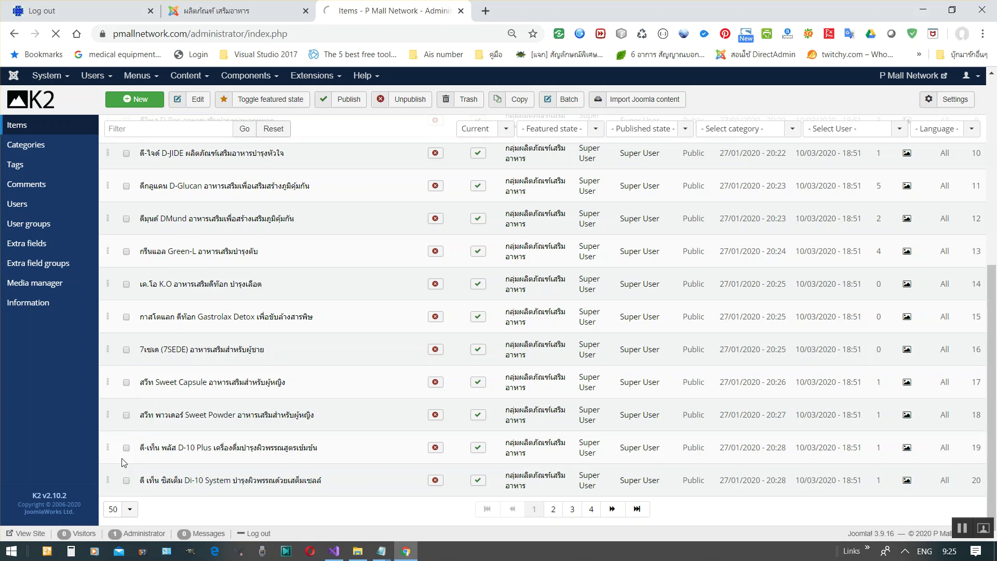
{"action": "scroll", "coordinate": [332, 391], "scroll_direction": "down", "scroll_amount": 15}
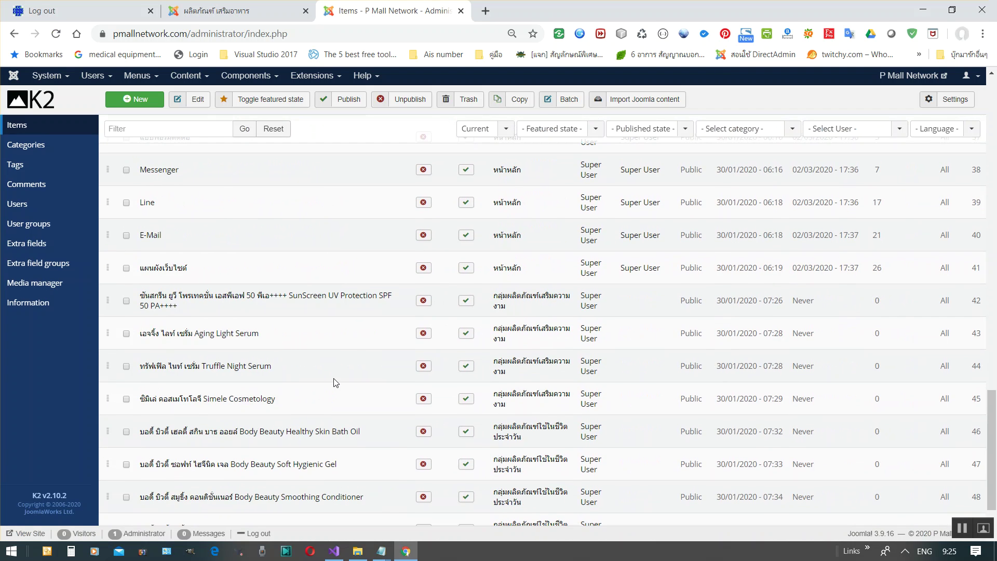
{"action": "scroll", "coordinate": [337, 380], "scroll_direction": "down", "scroll_amount": 2}
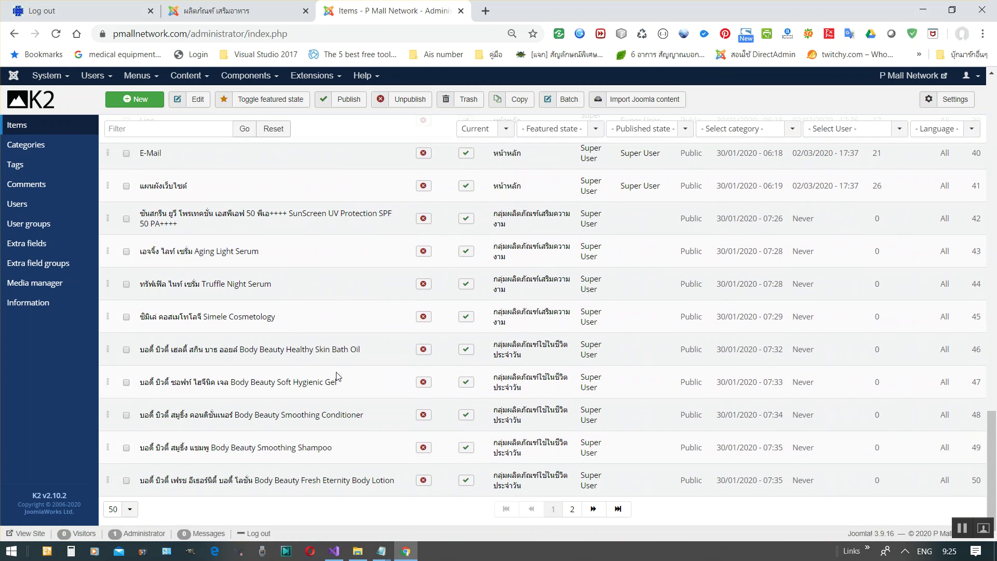
{"action": "scroll", "coordinate": [336, 375], "scroll_direction": "up", "scroll_amount": 20}
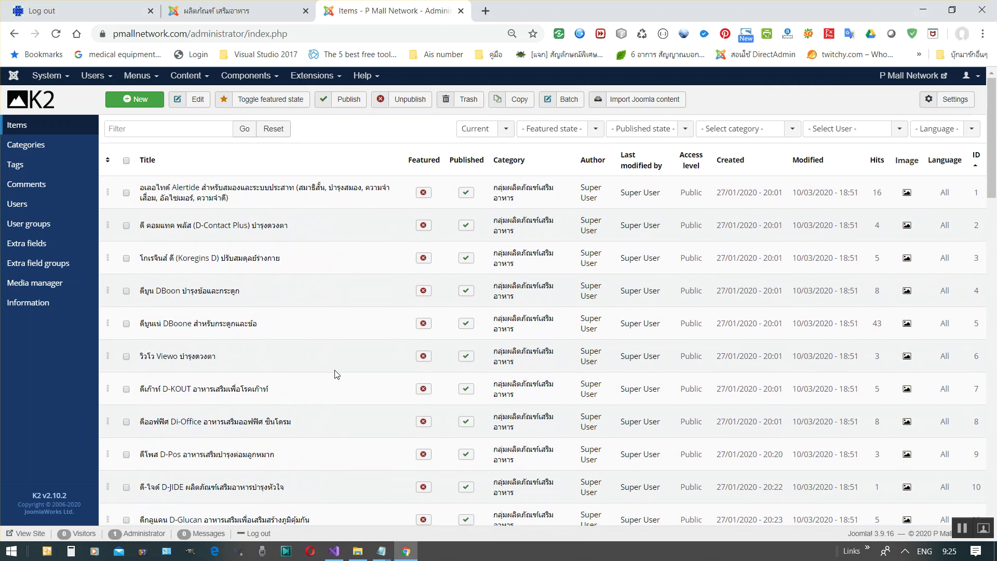
{"action": "scroll", "coordinate": [337, 373], "scroll_direction": "down", "scroll_amount": 20}
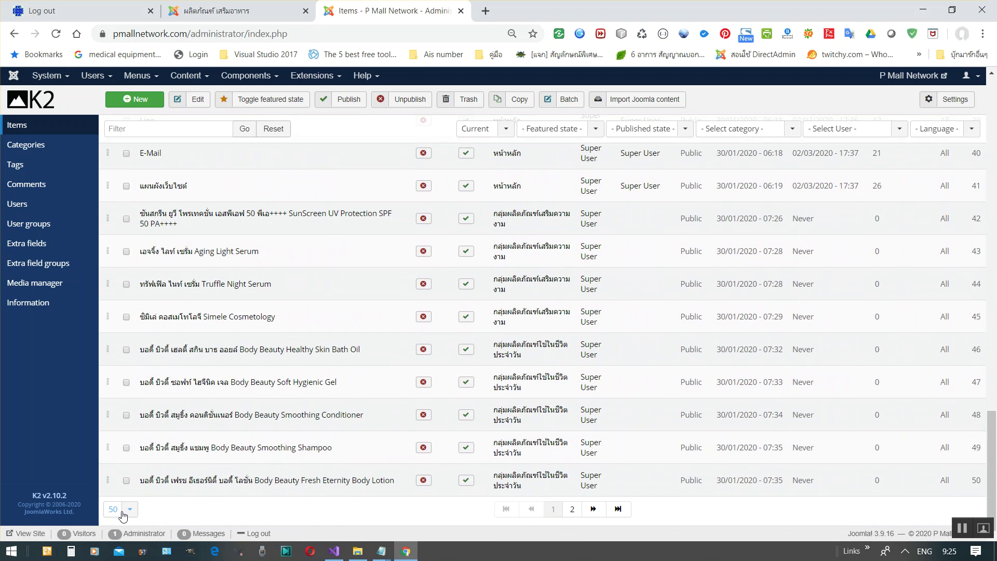
- Set the list limit to 100 so all 64 K2 items fit on one page
{"action": "left_click", "coordinate": [119, 510]}
{"action": "left_click", "coordinate": [113, 473]}
{"action": "scroll", "coordinate": [343, 403], "scroll_direction": "down", "scroll_amount": 20}
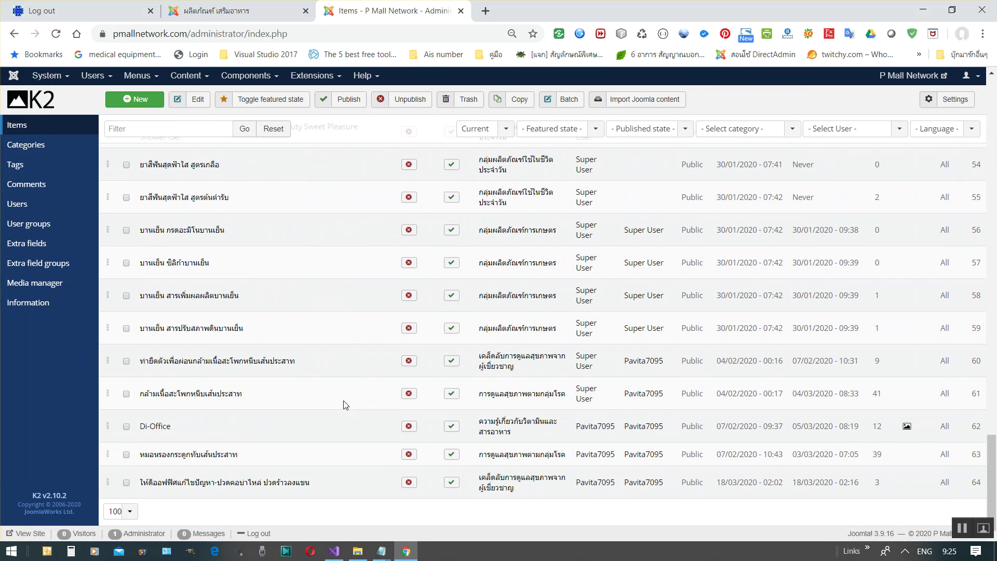
{"action": "scroll", "coordinate": [346, 404], "scroll_direction": "up", "scroll_amount": 1}
{"action": "scroll", "coordinate": [343, 402], "scroll_direction": "down", "scroll_amount": 1}
{"action": "scroll", "coordinate": [343, 341], "scroll_direction": "up", "scroll_amount": 1}
{"action": "scroll", "coordinate": [340, 343], "scroll_direction": "down", "scroll_amount": 1}
- Scroll back to the top of the list and briefly check the supplement products tab
{"action": "left_click", "coordinate": [120, 511]}
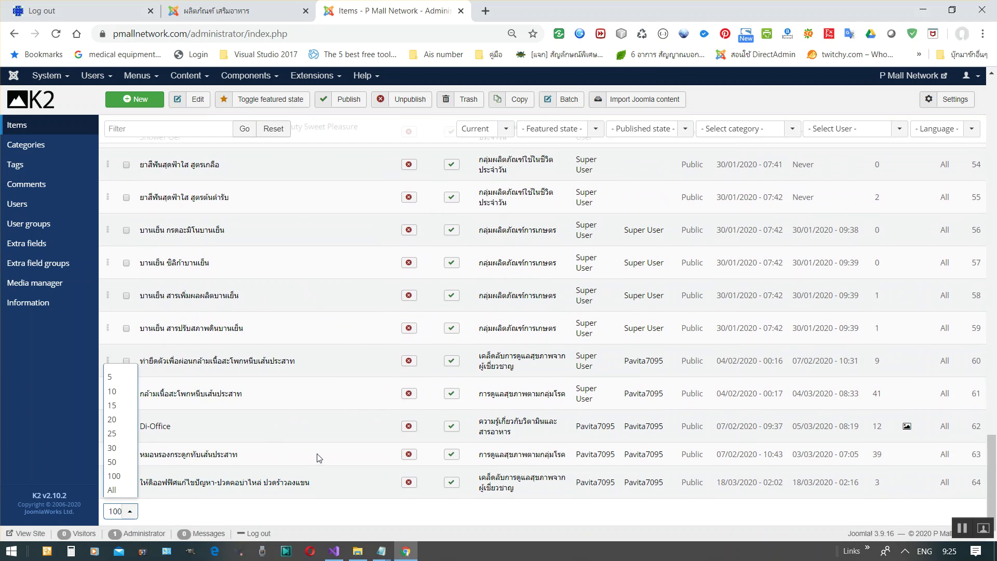
{"action": "left_click_drag", "start_coordinate": [992, 470], "coordinate": [994, 77]}
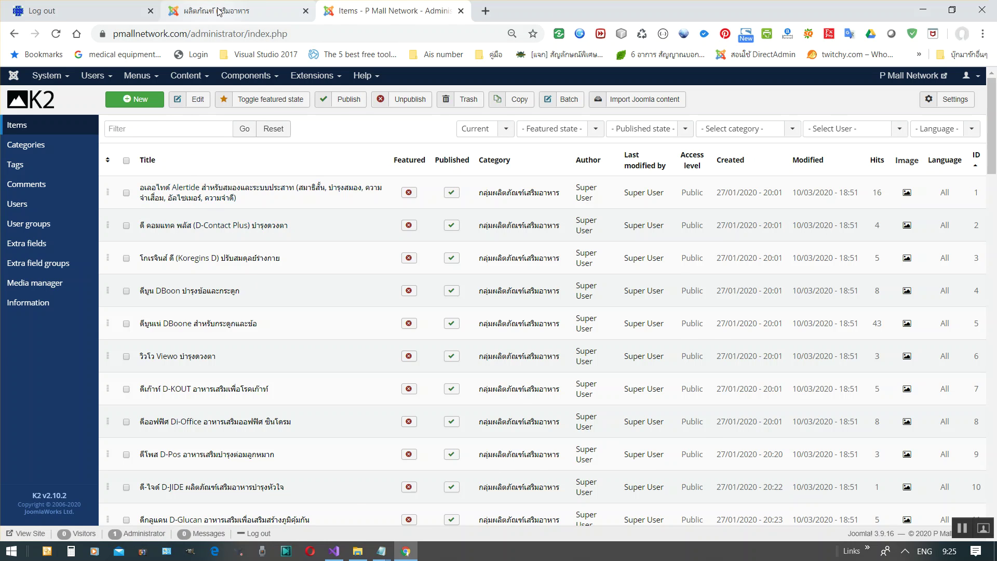
{"action": "left_click", "coordinate": [248, 12]}
{"action": "left_click", "coordinate": [383, 9]}
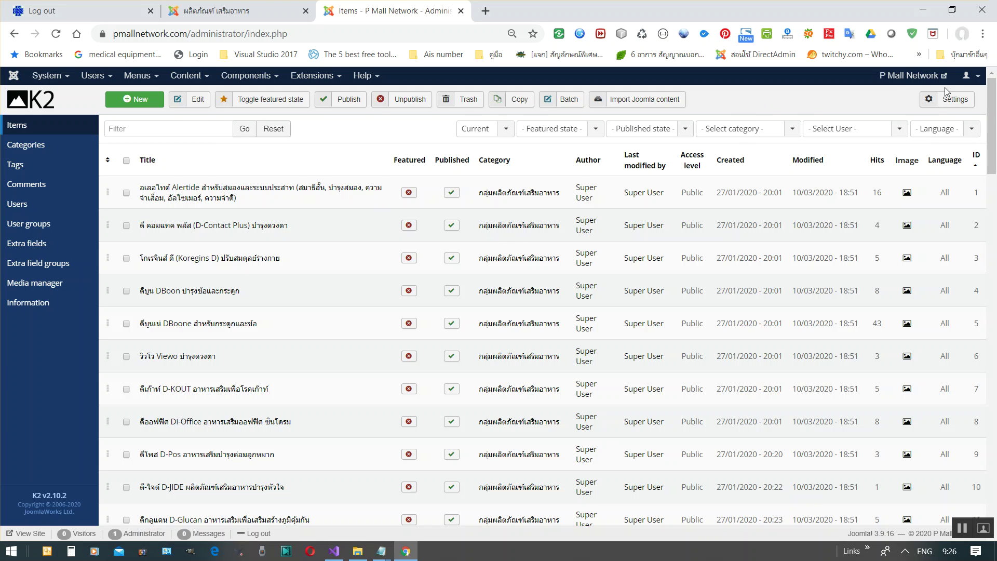
- Open the P Mall Network public home page in a new tab and scroll through it
{"action": "left_click", "coordinate": [912, 78]}
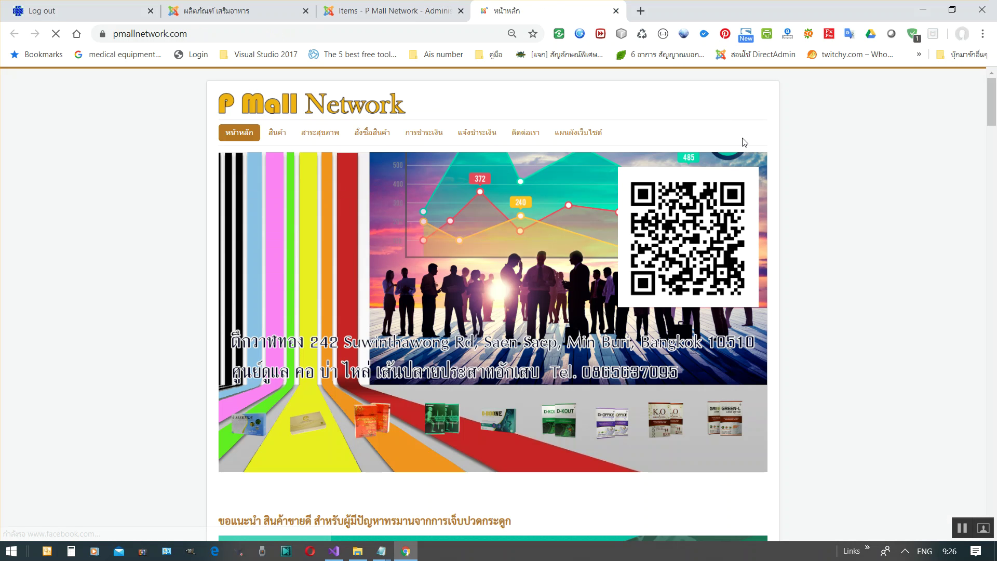
{"action": "scroll", "coordinate": [914, 200], "scroll_direction": "down", "scroll_amount": 10}
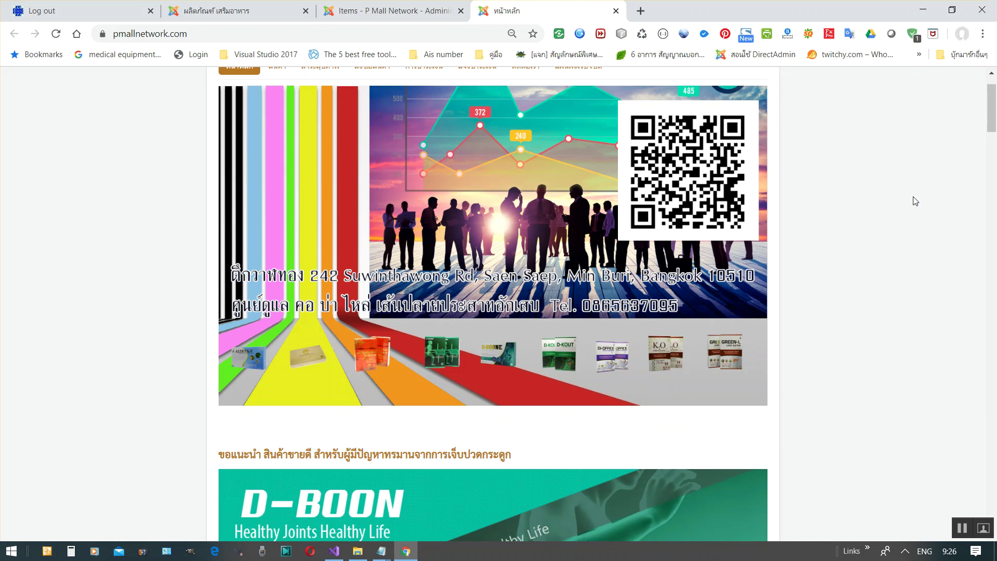
{"action": "left_click", "coordinate": [393, 16]}
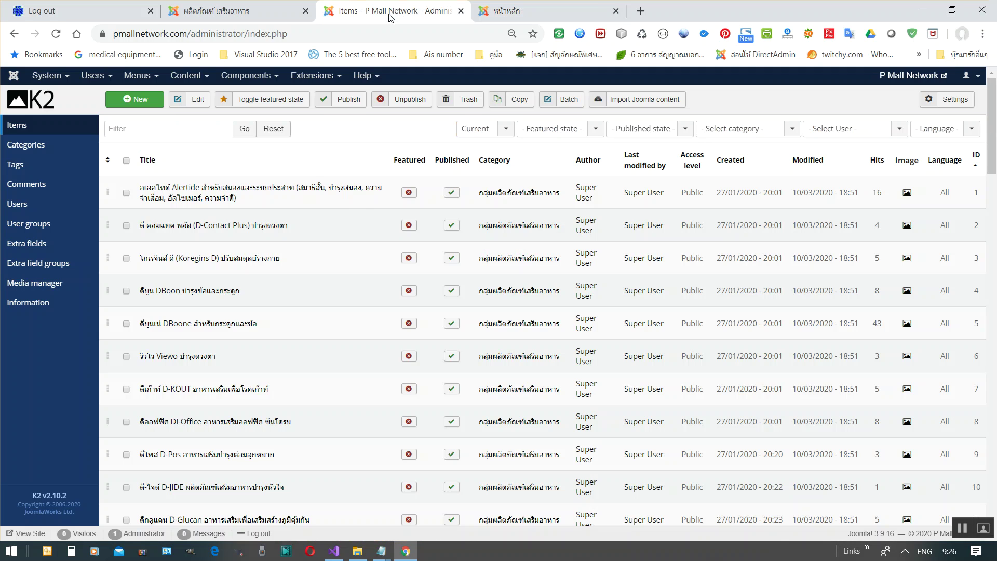
{"action": "scroll", "coordinate": [351, 215], "scroll_direction": "down", "scroll_amount": 6}
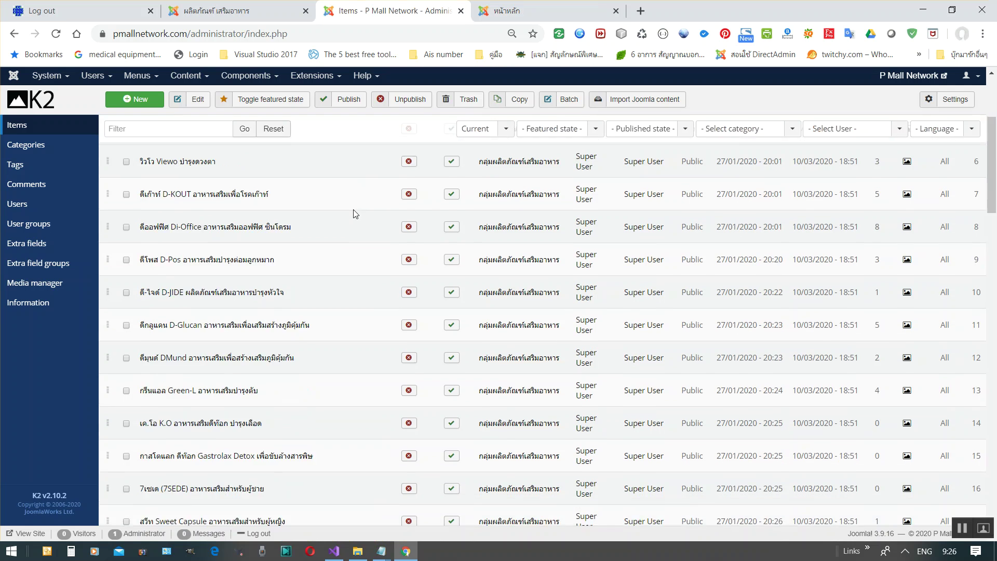
{"action": "scroll", "coordinate": [358, 212], "scroll_direction": "up", "scroll_amount": 8}
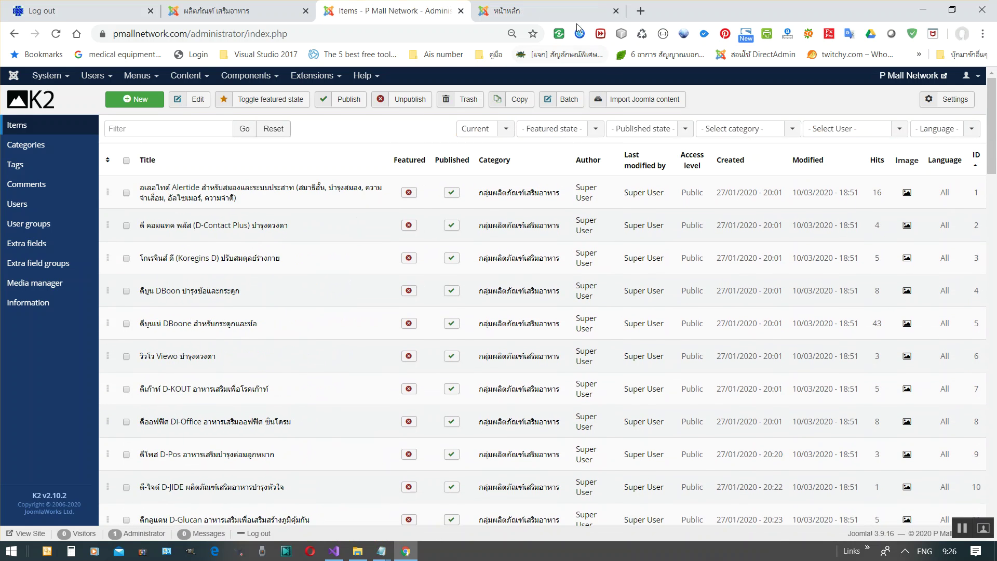
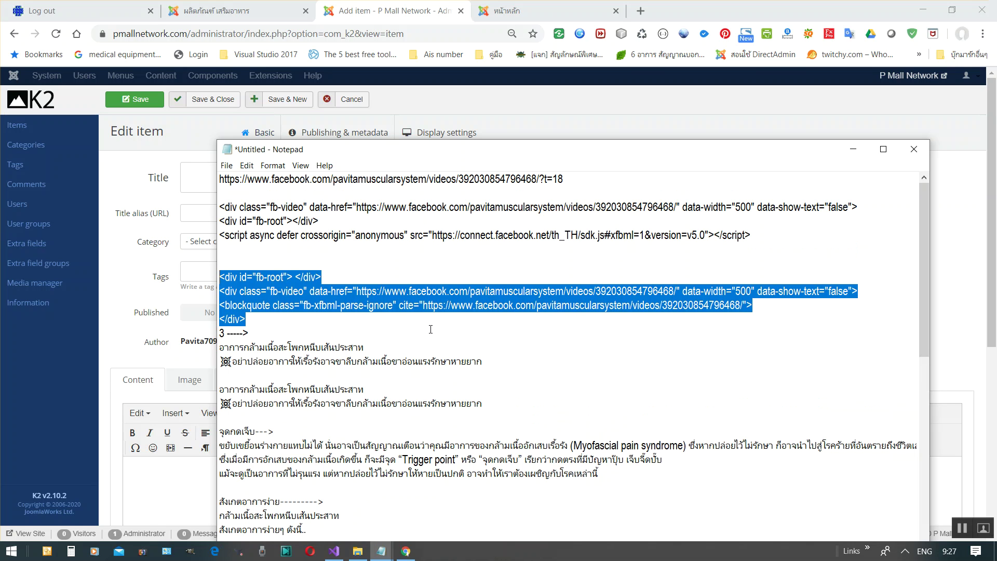
- Copy the Thai heading line อาการกล้ามเนื้อสะโพกหนีบเส้นประสาท from the Notepad draft
{"action": "scroll", "coordinate": [514, 356], "scroll_direction": "down", "scroll_amount": 1}
{"action": "scroll", "coordinate": [495, 327], "scroll_direction": "down", "scroll_amount": 5}
{"action": "scroll", "coordinate": [499, 328], "scroll_direction": "up", "scroll_amount": 5}
{"action": "left_click", "coordinate": [382, 307]}
{"action": "left_click_drag", "start_coordinate": [382, 308], "coordinate": [202, 308]}
{"action": "left_click", "coordinate": [221, 319]}
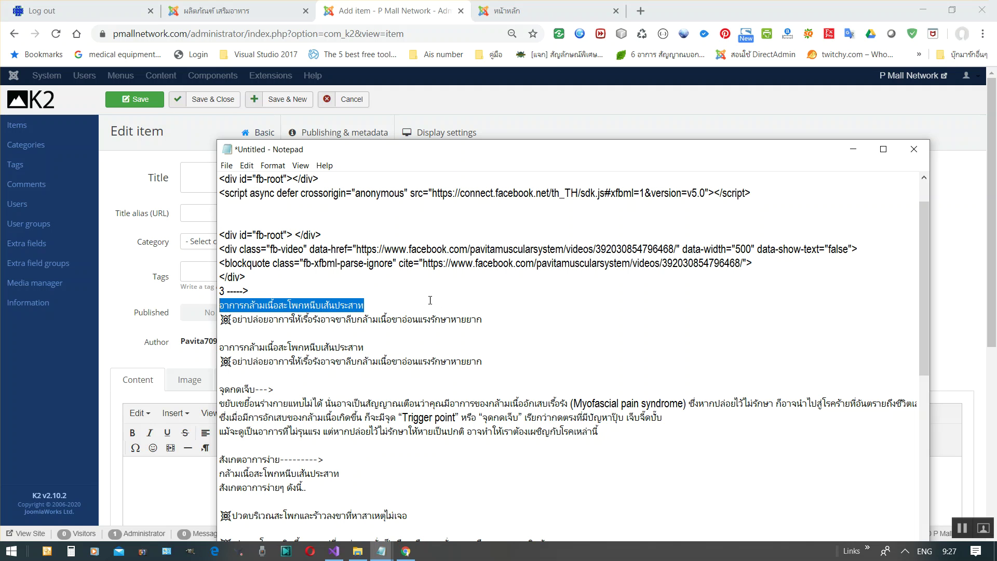
{"action": "right_click", "coordinate": [340, 306]}
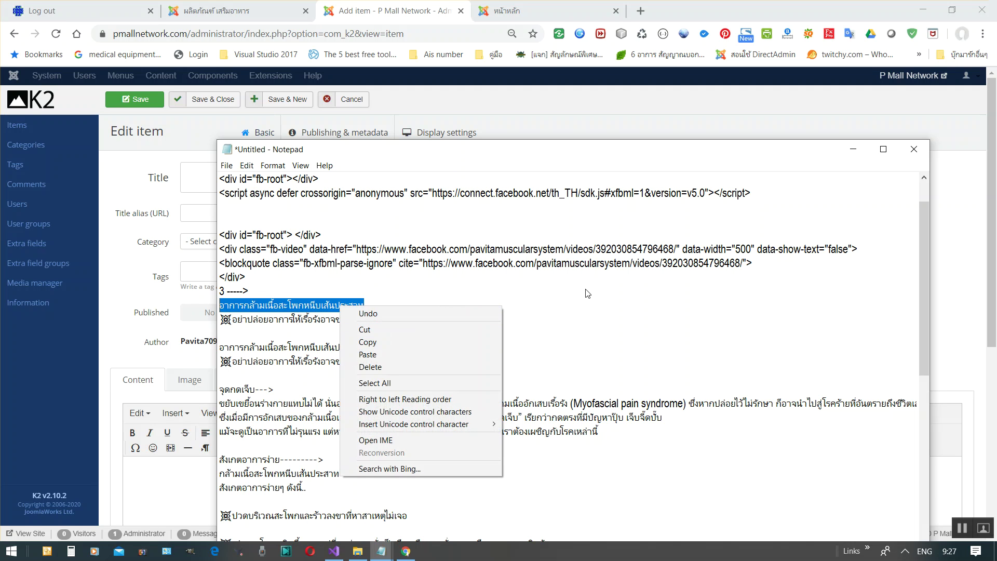
{"action": "left_click", "coordinate": [383, 342]}
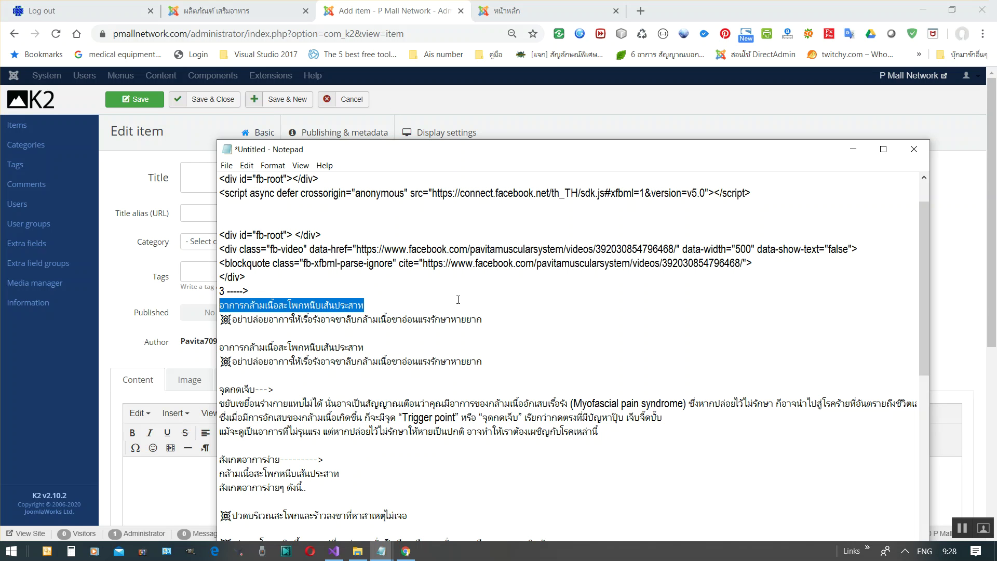
- Paste อาการกล้ามเนื้อสะโพกหนีบเส้นประสาท into the K2 item's Title field
{"action": "left_click", "coordinate": [156, 182]}
{"action": "left_click", "coordinate": [228, 185]}
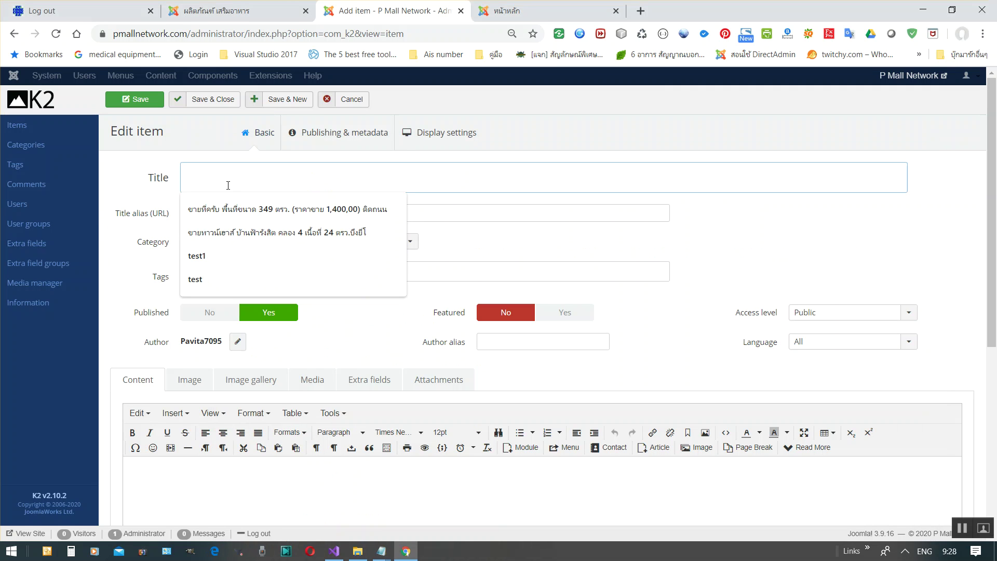
{"action": "key", "text": "ctrl+v"}
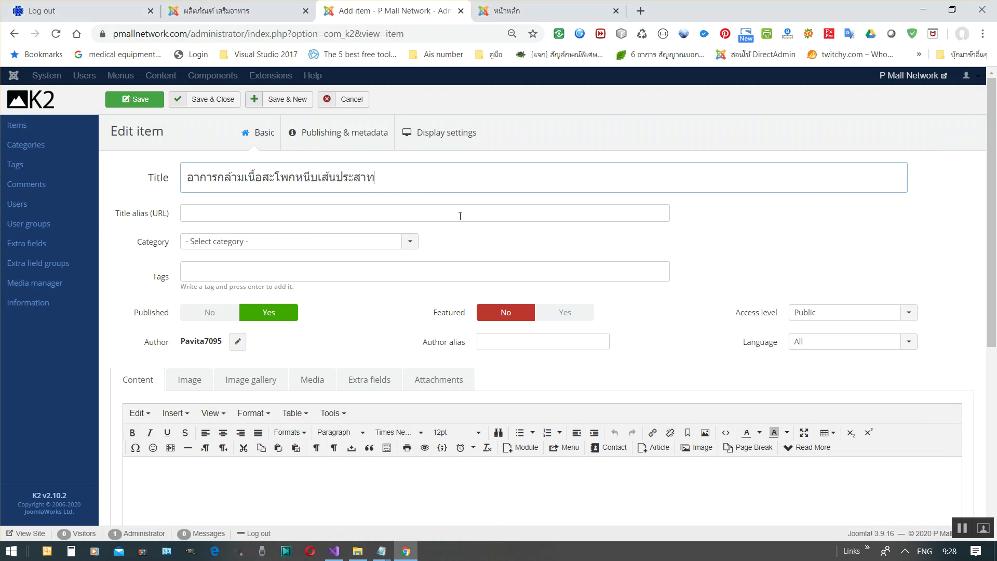
- Set the item's category to การดูแลสุขภาพตามกลุ่มโรค
{"action": "left_click", "coordinate": [415, 246]}
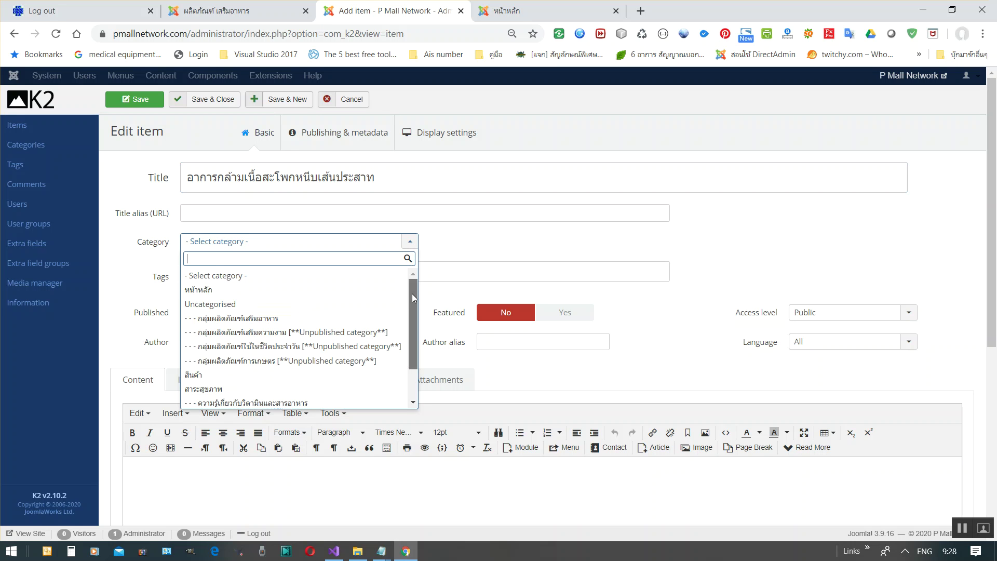
{"action": "scroll", "coordinate": [413, 294], "scroll_direction": "down", "scroll_amount": 1}
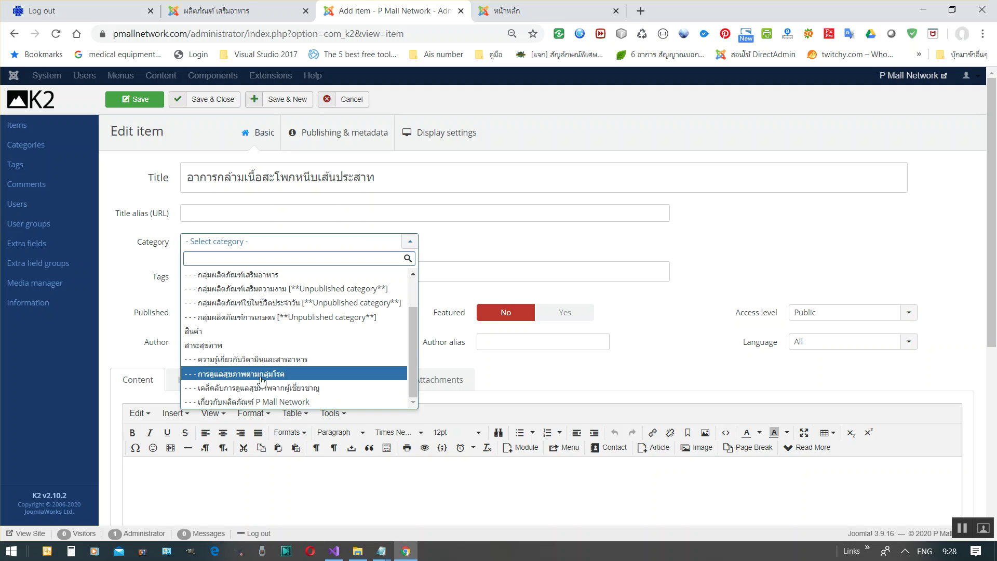
{"action": "left_click", "coordinate": [280, 378]}
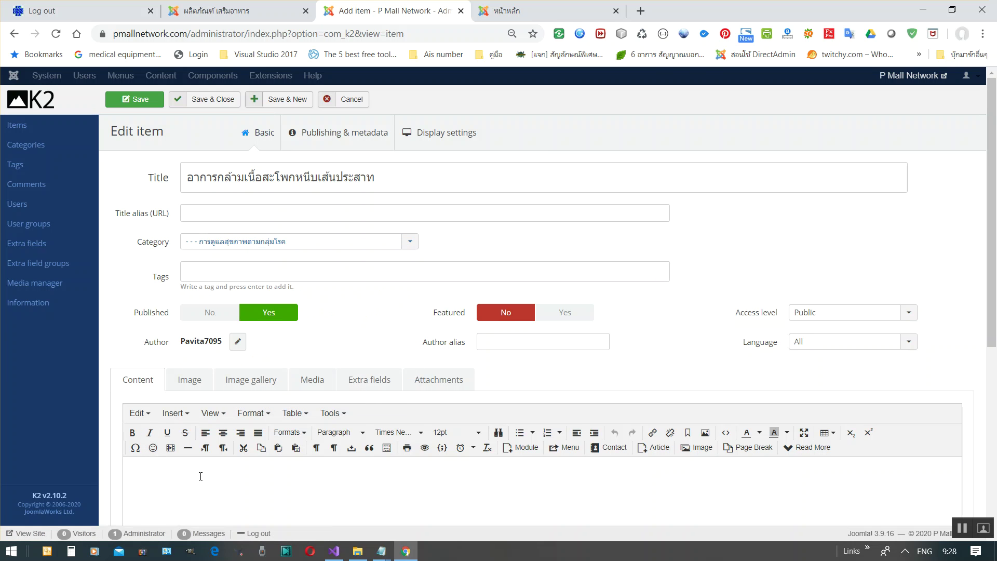
{"action": "scroll", "coordinate": [201, 477], "scroll_direction": "down", "scroll_amount": 1}
{"action": "left_click", "coordinate": [244, 423]}
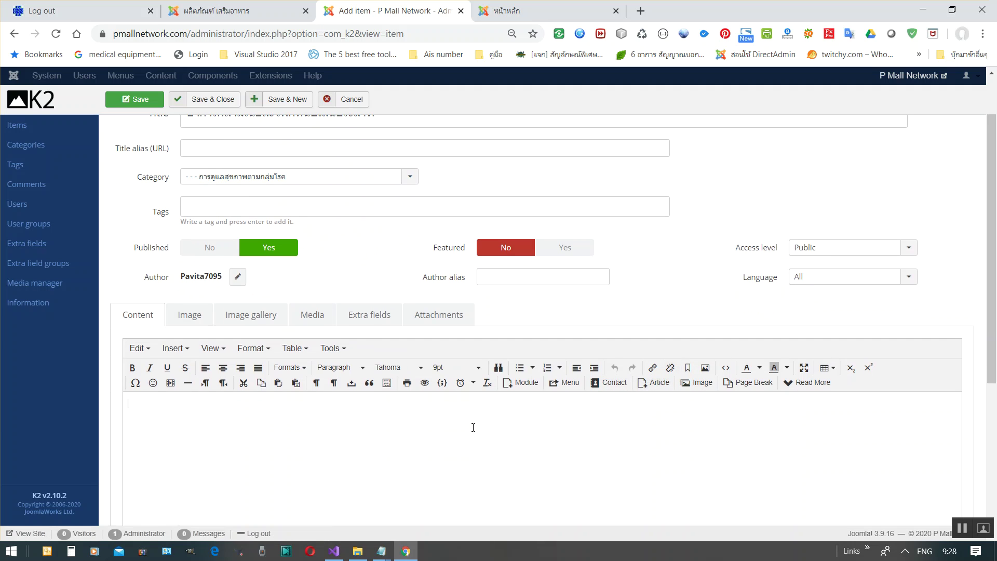
- Copy the Thai warning paragraphs from the Notepad note and paste them into the K2 article body
{"action": "left_click", "coordinate": [382, 551]}
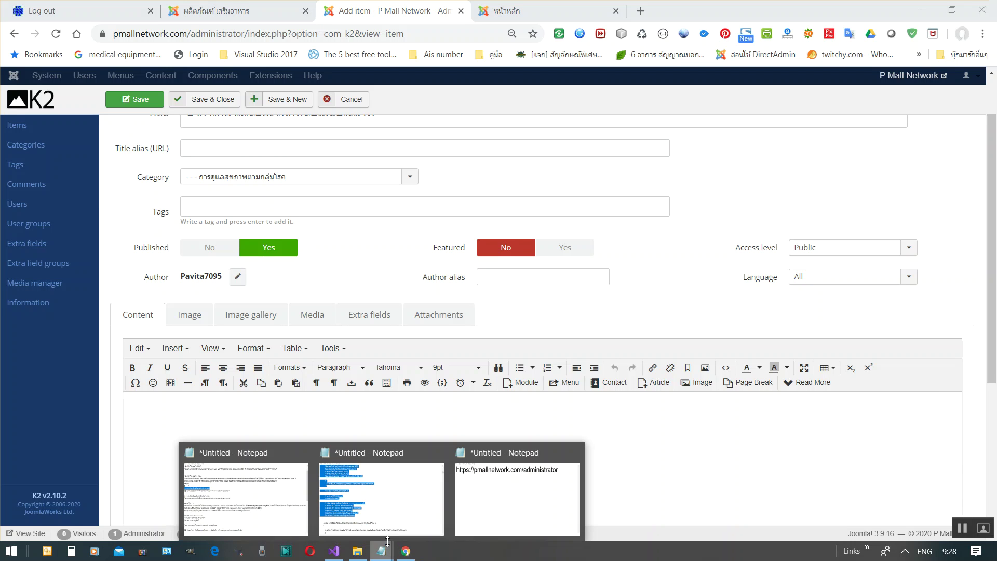
{"action": "left_click", "coordinate": [270, 523]}
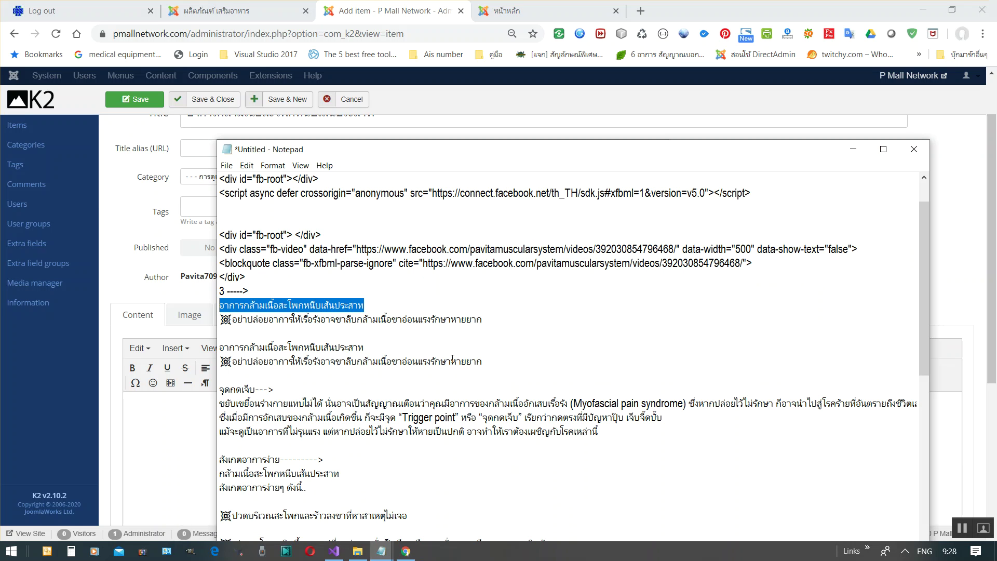
{"action": "left_click", "coordinate": [458, 331]}
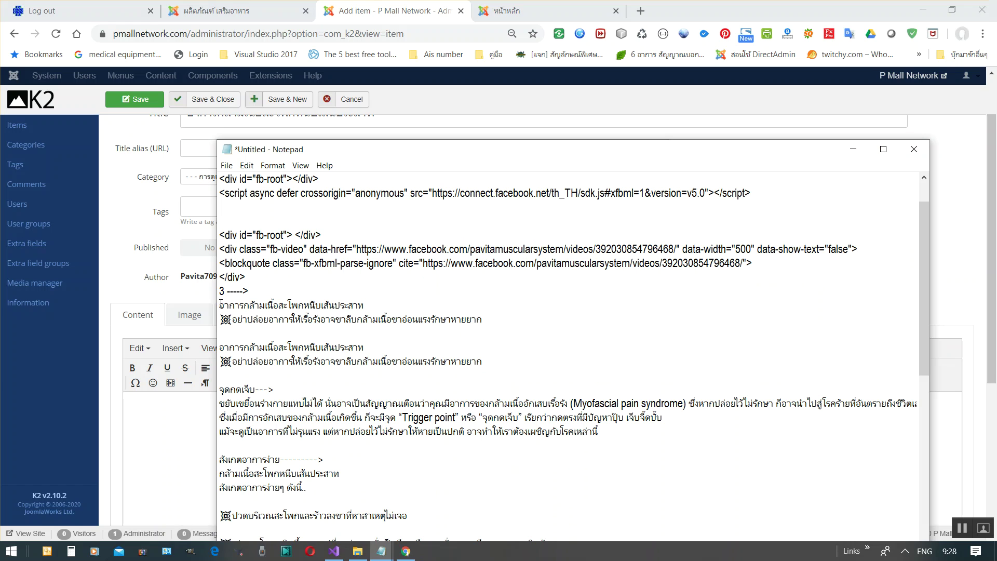
{"action": "left_click_drag", "start_coordinate": [220, 304], "coordinate": [505, 366]}
{"action": "left_click", "coordinate": [220, 330]}
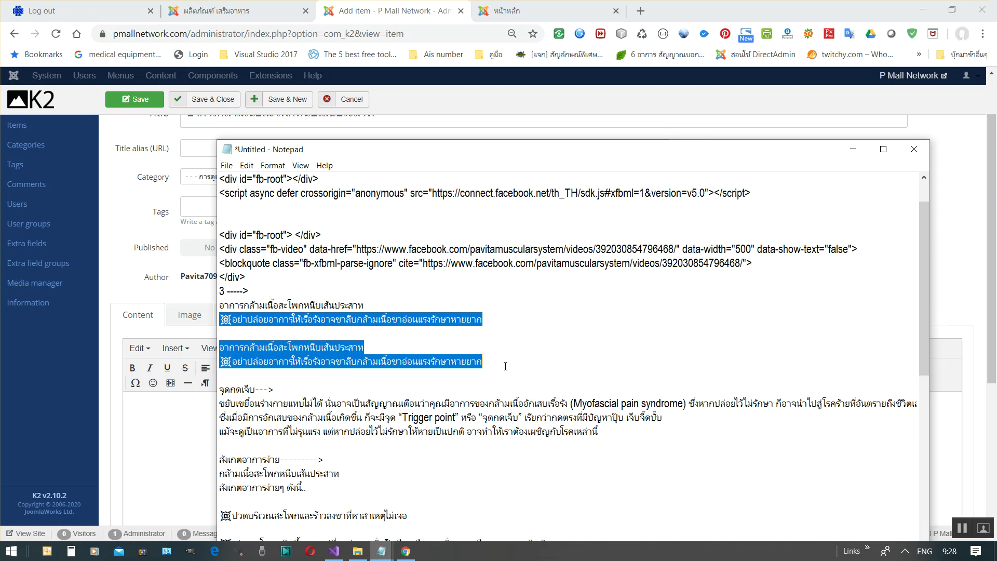
{"action": "right_click", "coordinate": [414, 358]}
{"action": "left_click", "coordinate": [442, 393]}
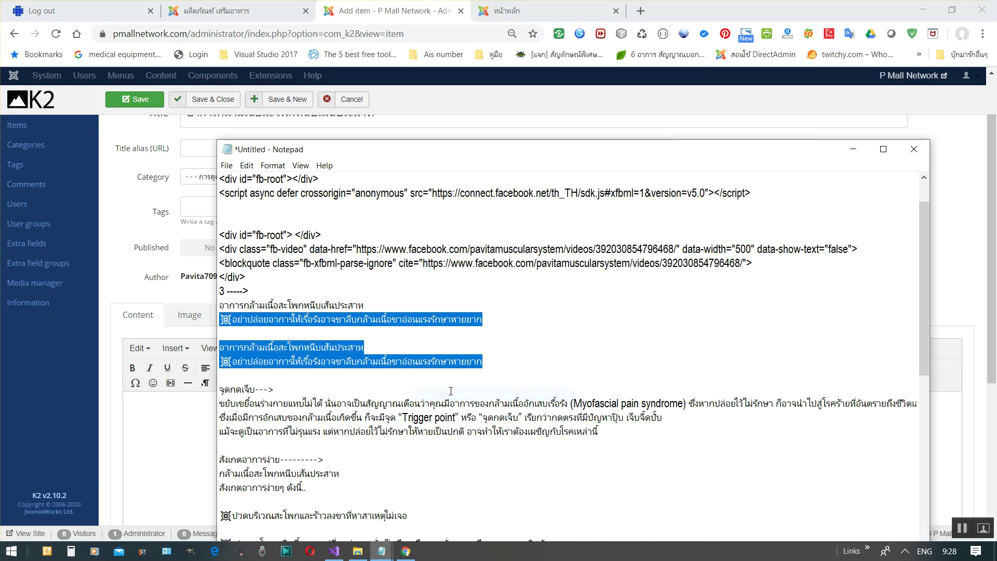
{"action": "left_click", "coordinate": [188, 410]}
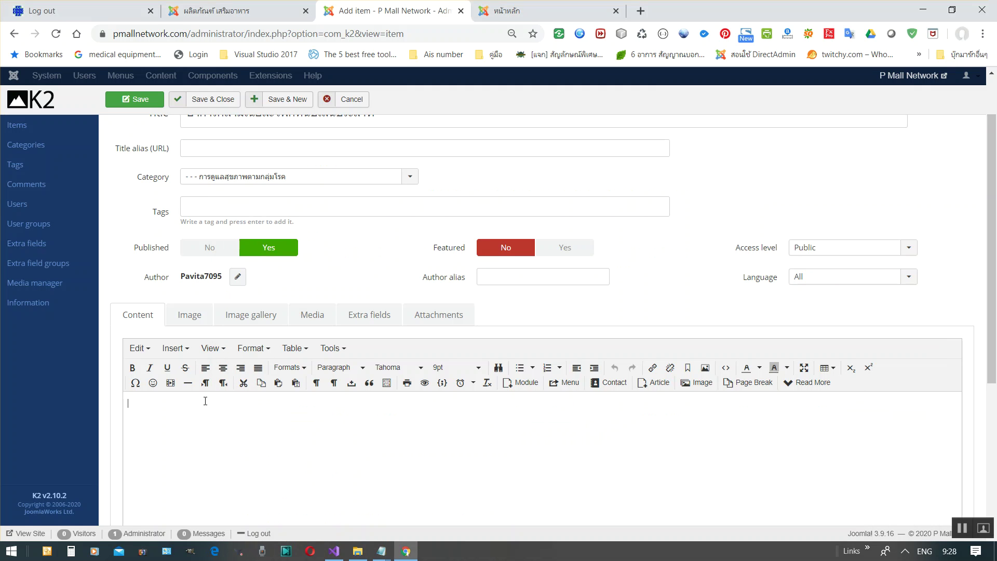
{"action": "key", "text": "ctrl+v"}
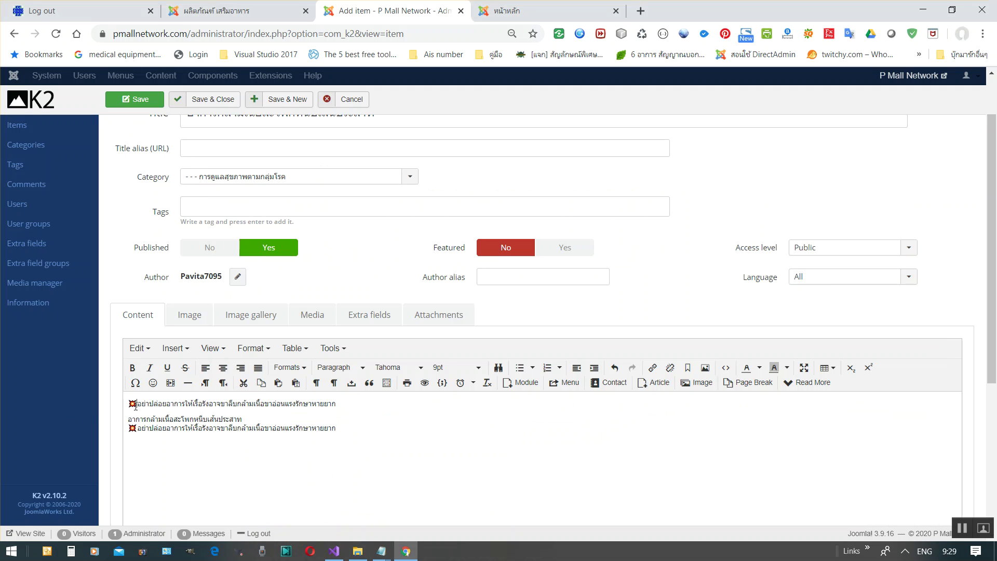
- Check the warning emojis on the pasted lines, then save the new K2 item
{"action": "left_click_drag", "start_coordinate": [134, 407], "coordinate": [140, 406]}
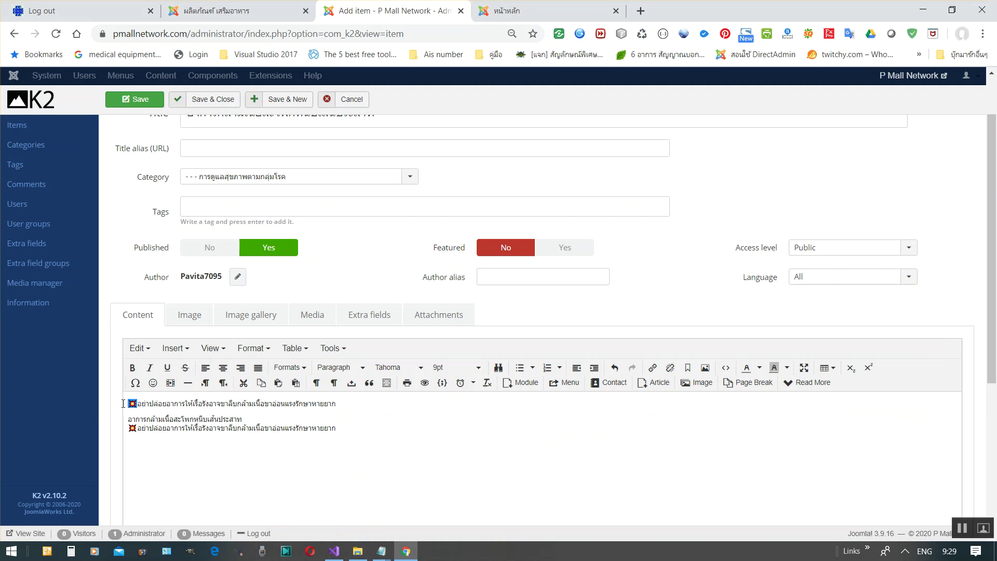
{"action": "left_click", "coordinate": [154, 405]}
{"action": "left_click_drag", "start_coordinate": [136, 403], "coordinate": [113, 401]}
{"action": "left_click_drag", "start_coordinate": [136, 429], "coordinate": [123, 428]}
{"action": "scroll", "coordinate": [241, 132], "scroll_direction": "up", "scroll_amount": 2}
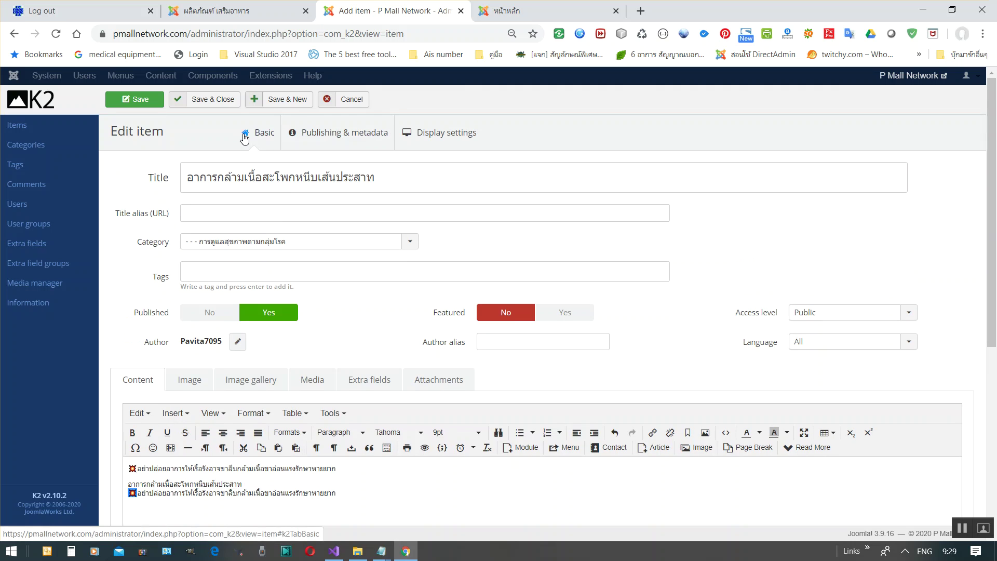
{"action": "left_click", "coordinate": [148, 106]}
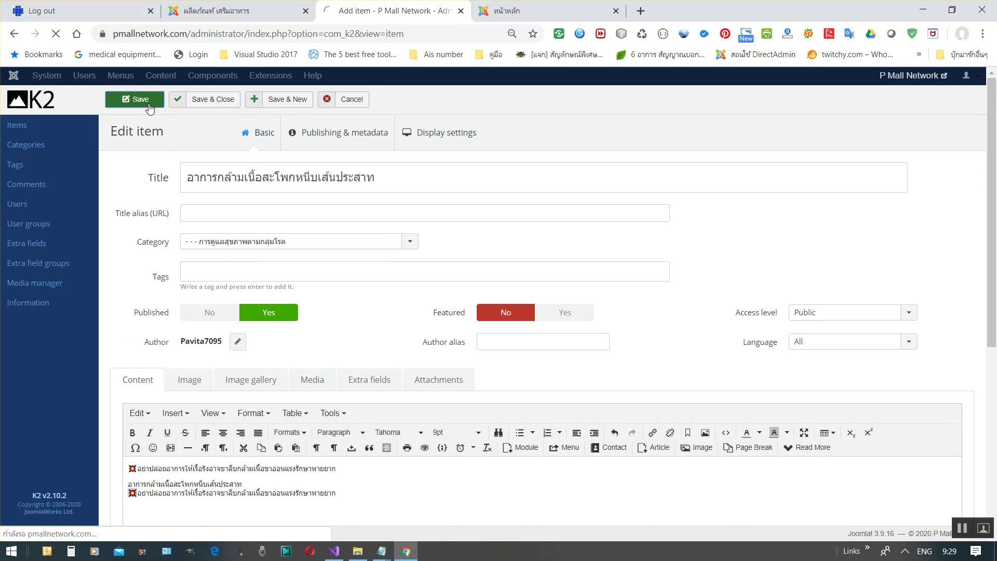
- Open the การดูแลสุขภาพตามกลุ่มโรค category page from the site's สาระสุขภาพ menu
{"action": "left_click", "coordinate": [569, 18]}
{"action": "mouse_move", "coordinate": [349, 136]}
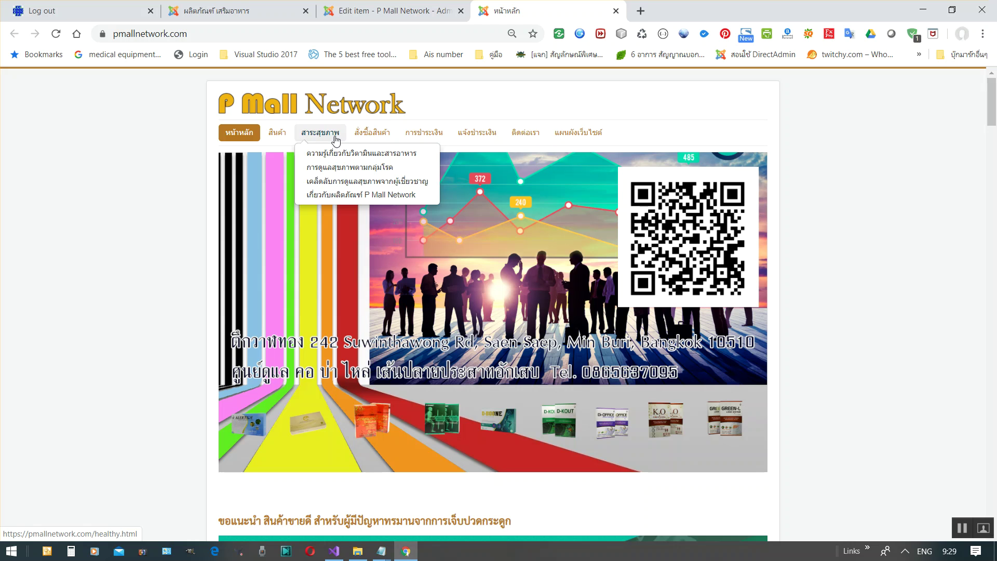
{"action": "left_click", "coordinate": [351, 168]}
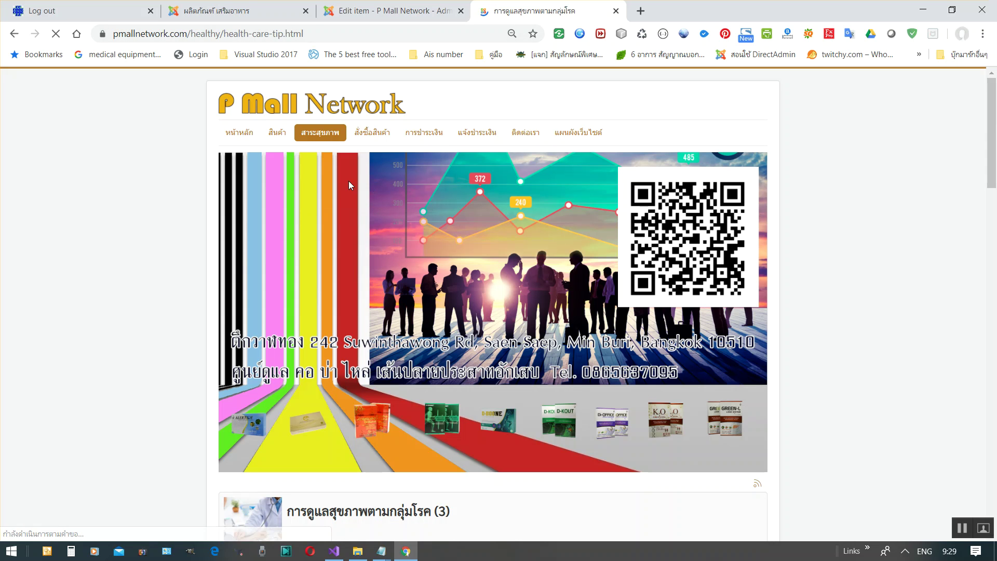
{"action": "scroll", "coordinate": [503, 160], "scroll_direction": "down", "scroll_amount": 7}
{"action": "scroll", "coordinate": [506, 159], "scroll_direction": "down", "scroll_amount": 3}
{"action": "scroll", "coordinate": [319, 214], "scroll_direction": "up", "scroll_amount": 1}
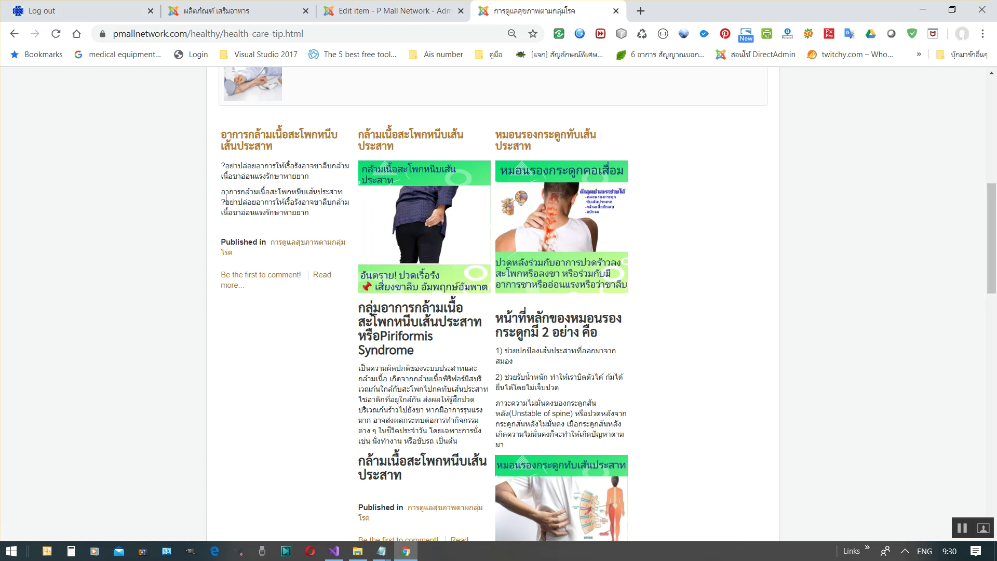
- Inspect the question marks that replaced the emojis, then open the new article's page
{"action": "double_click", "coordinate": [223, 165]}
{"action": "double_click", "coordinate": [223, 202]}
{"action": "scroll", "coordinate": [272, 338], "scroll_direction": "up", "scroll_amount": 1}
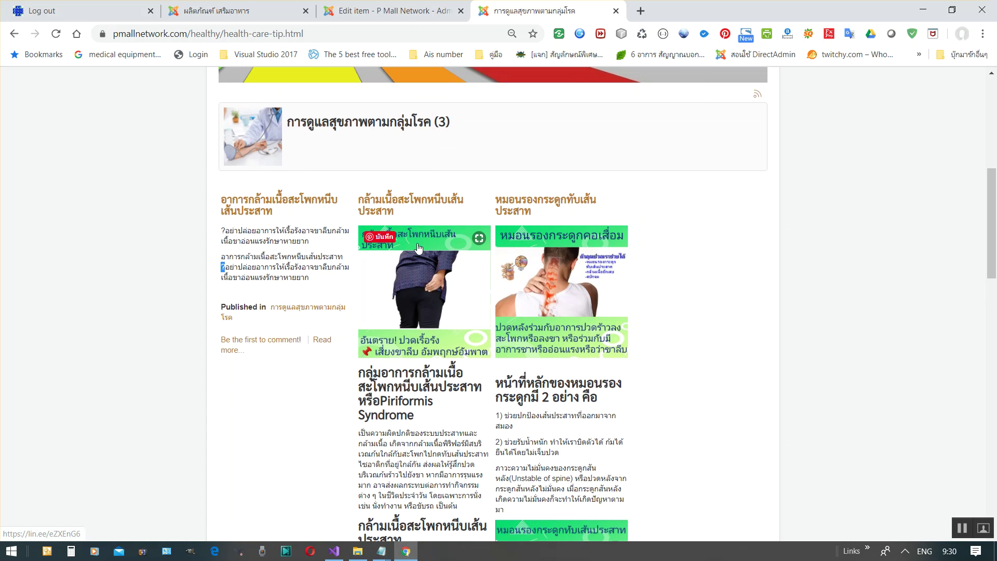
{"action": "scroll", "coordinate": [594, 390], "scroll_direction": "down", "scroll_amount": 3}
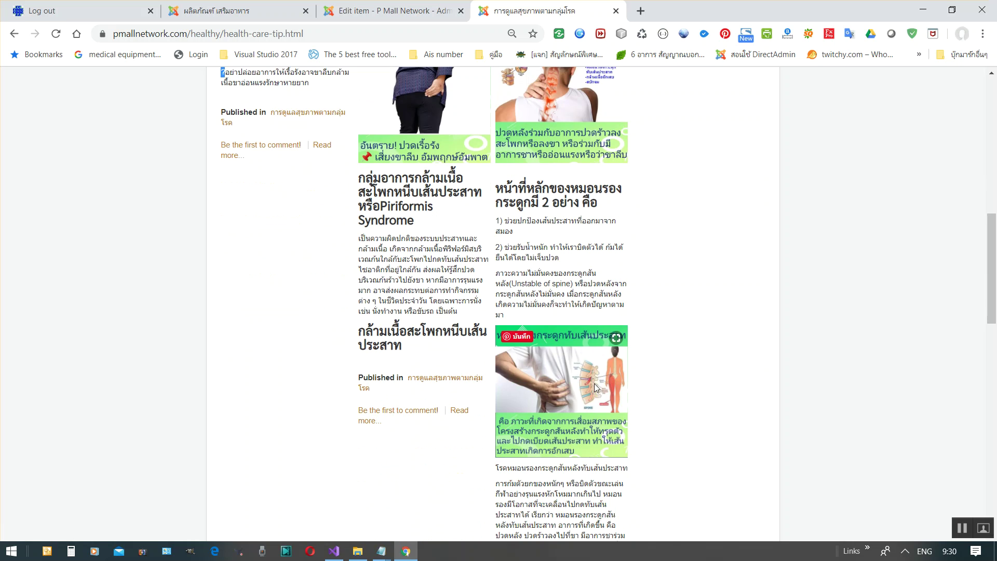
{"action": "scroll", "coordinate": [452, 345], "scroll_direction": "down", "scroll_amount": 2}
{"action": "scroll", "coordinate": [296, 314], "scroll_direction": "up", "scroll_amount": 6}
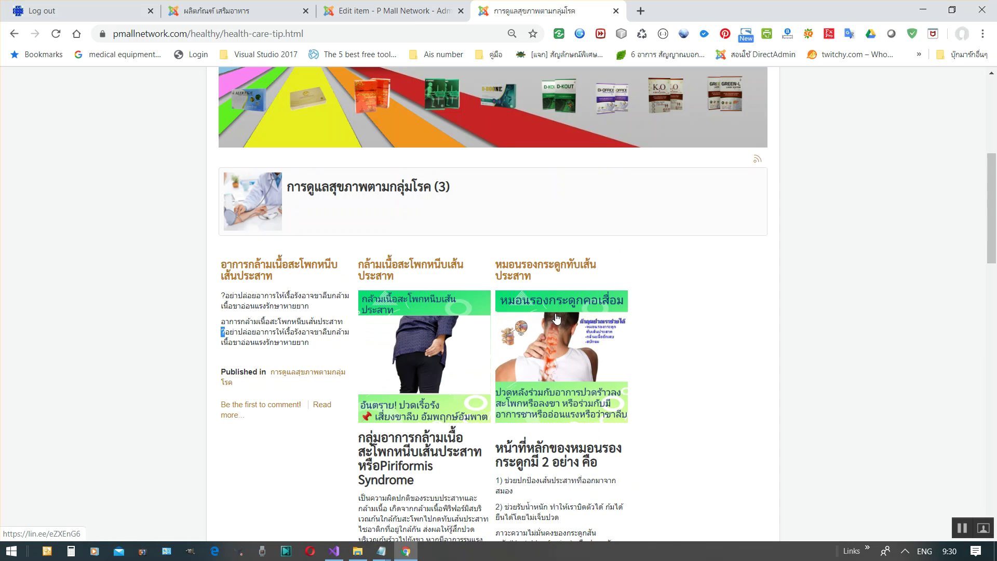
{"action": "scroll", "coordinate": [699, 298], "scroll_direction": "down", "scroll_amount": 5}
{"action": "scroll", "coordinate": [700, 299], "scroll_direction": "up", "scroll_amount": 2}
{"action": "scroll", "coordinate": [699, 297], "scroll_direction": "up", "scroll_amount": 2}
{"action": "scroll", "coordinate": [698, 296], "scroll_direction": "down", "scroll_amount": 1}
{"action": "scroll", "coordinate": [752, 257], "scroll_direction": "down", "scroll_amount": 12}
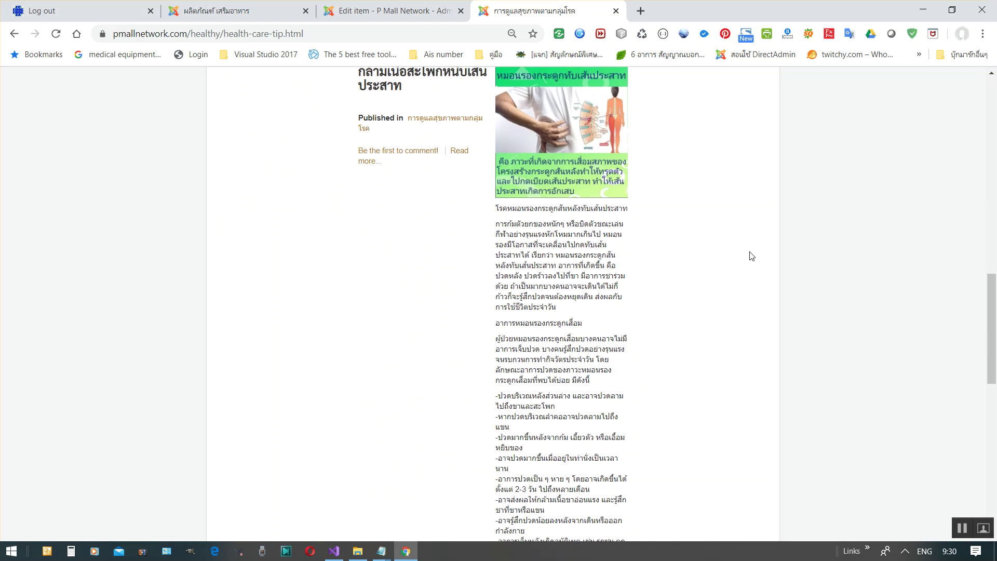
{"action": "scroll", "coordinate": [753, 256], "scroll_direction": "up", "scroll_amount": 13}
{"action": "scroll", "coordinate": [752, 256], "scroll_direction": "up", "scroll_amount": 2}
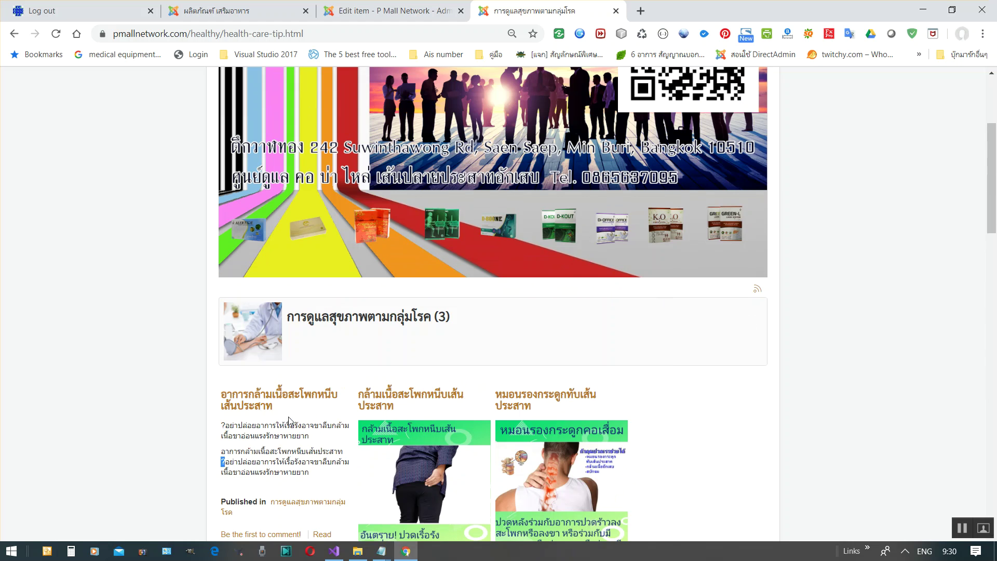
{"action": "scroll", "coordinate": [228, 348], "scroll_direction": "down", "scroll_amount": 2}
{"action": "left_click", "coordinate": [253, 211]}
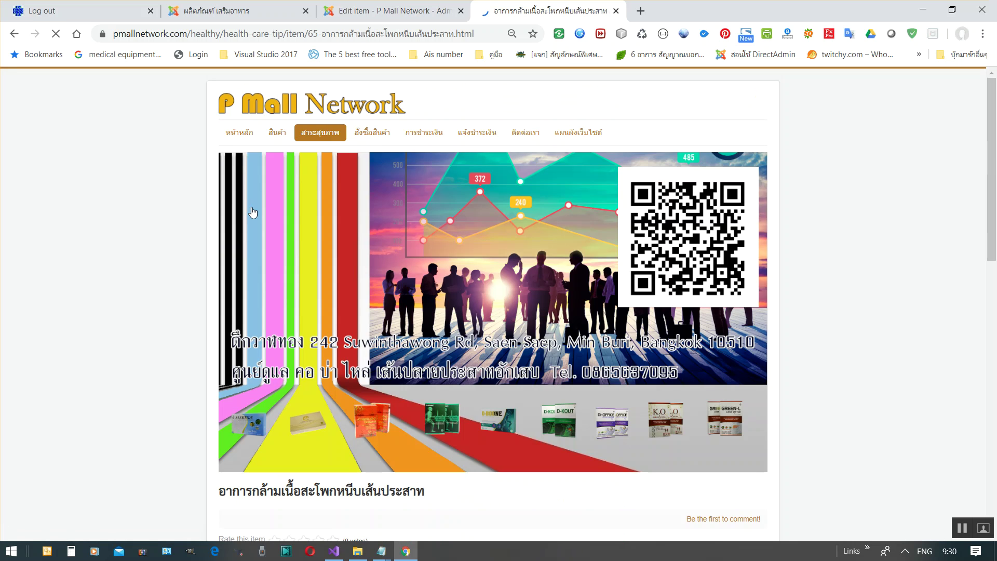
- Select the published article's body text, then return to the Edit item tab
{"action": "scroll", "coordinate": [473, 478], "scroll_direction": "down", "scroll_amount": 8}
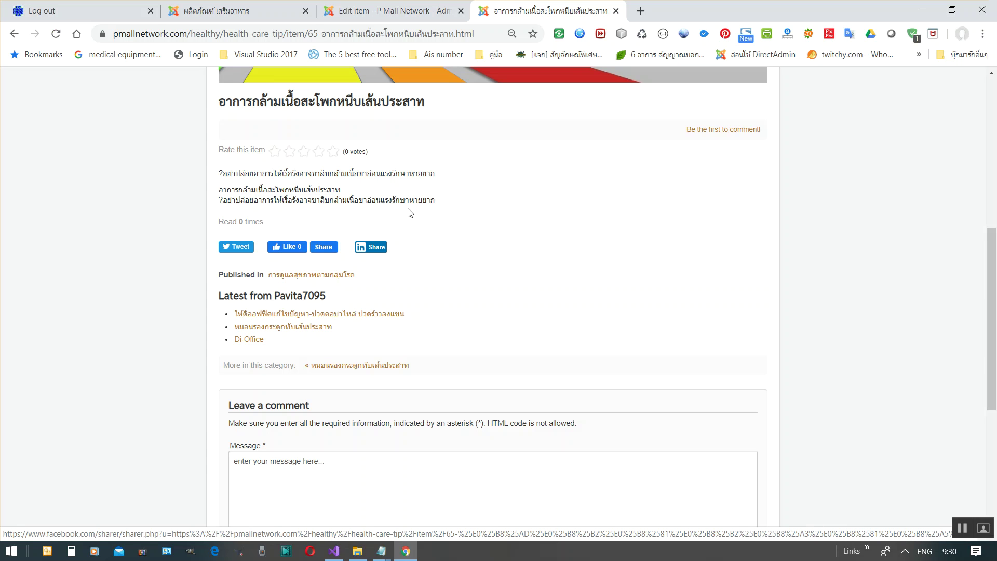
{"action": "left_click_drag", "start_coordinate": [435, 203], "coordinate": [219, 177]}
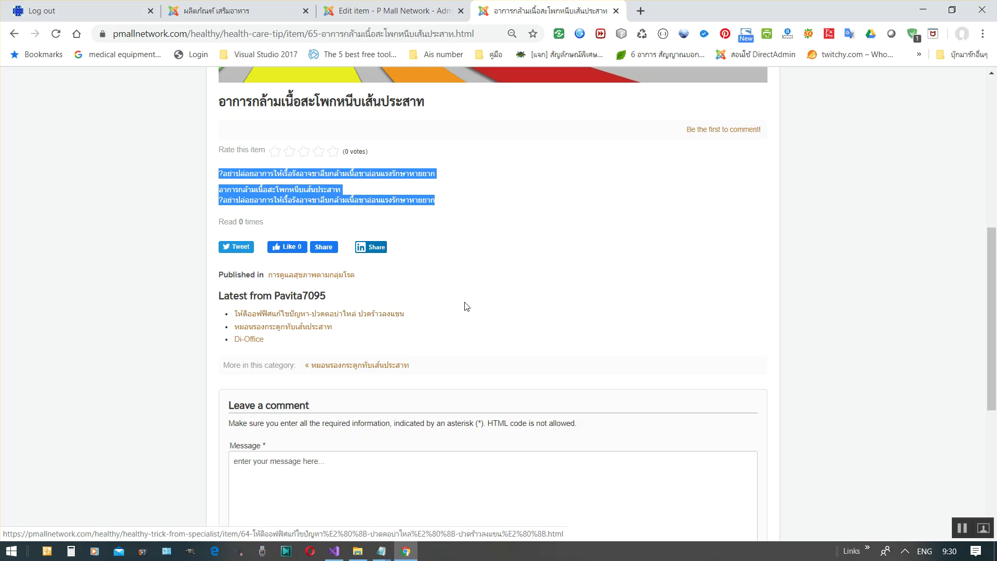
{"action": "scroll", "coordinate": [451, 218], "scroll_direction": "up", "scroll_amount": 2}
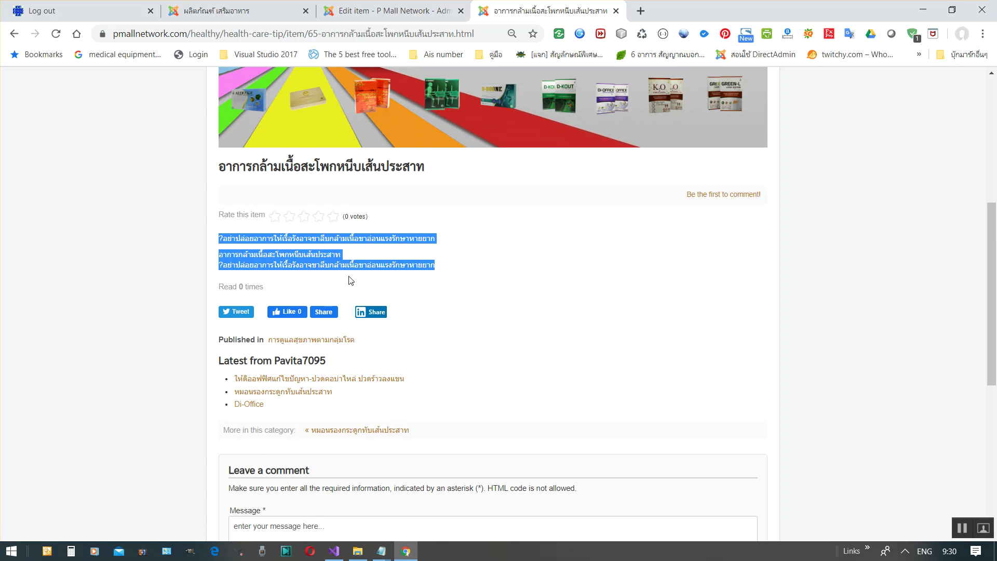
{"action": "left_click", "coordinate": [385, 10]}
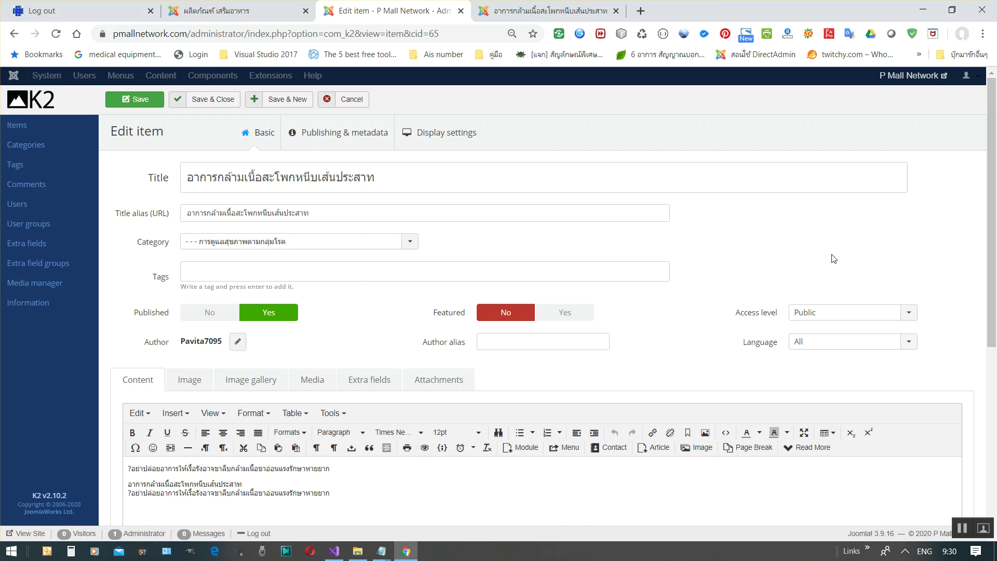
- Delete the stray '?' before lines one and three, then select all three body lines
{"action": "scroll", "coordinate": [786, 241], "scroll_direction": "down", "scroll_amount": 1}
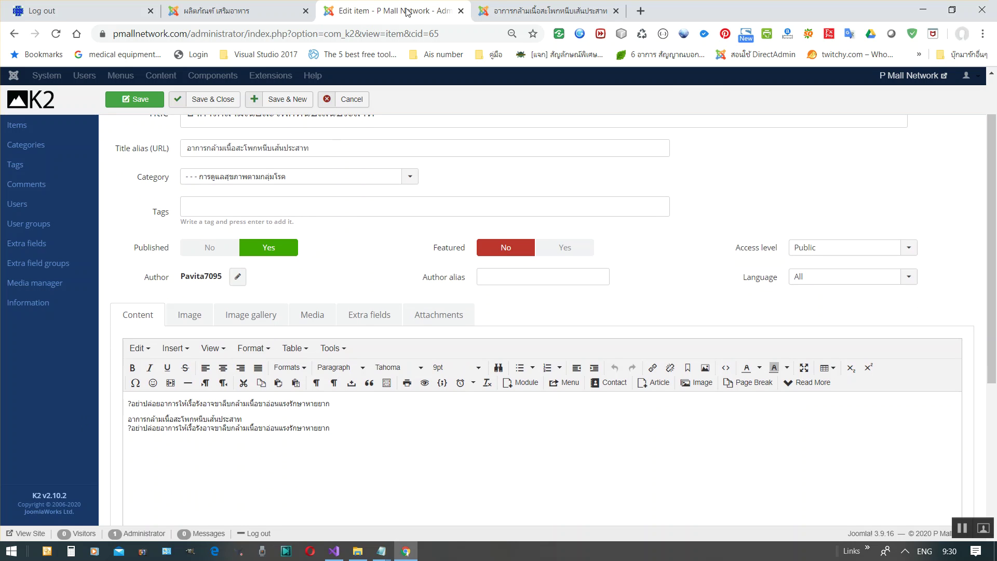
{"action": "left_click", "coordinate": [539, 9]}
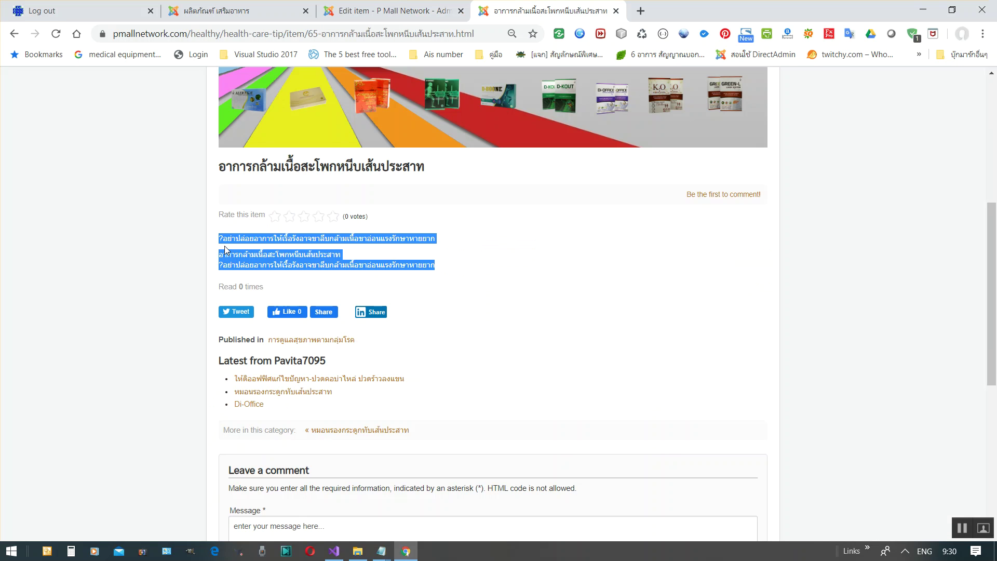
{"action": "left_click", "coordinate": [436, 12]}
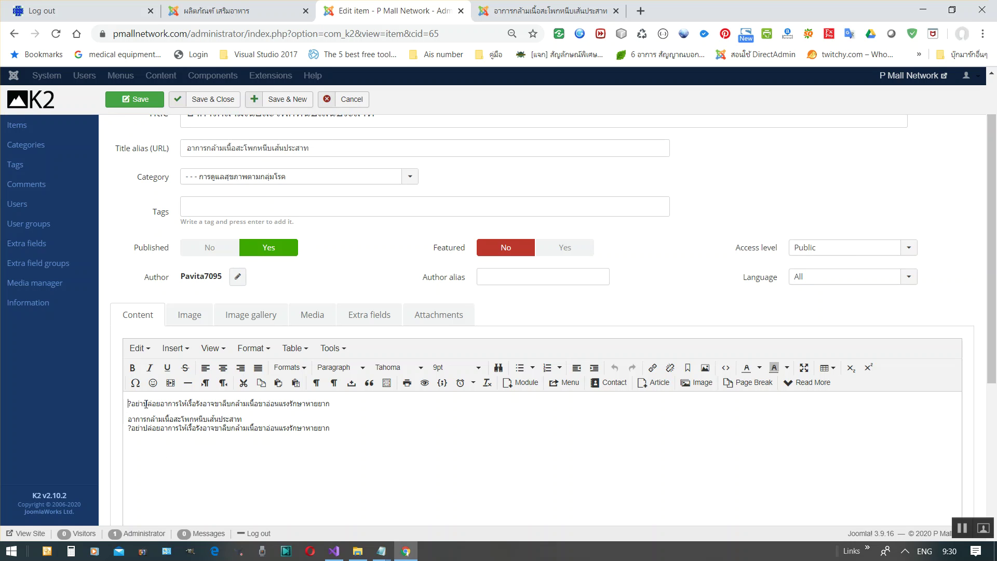
{"action": "key", "text": "BackSpace"}
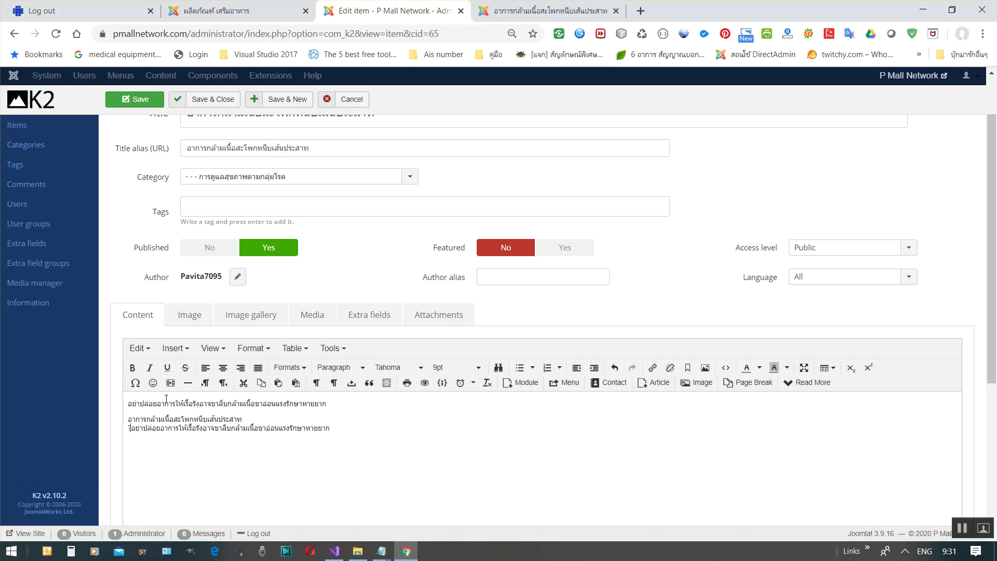
{"action": "key", "text": "BackSpace"}
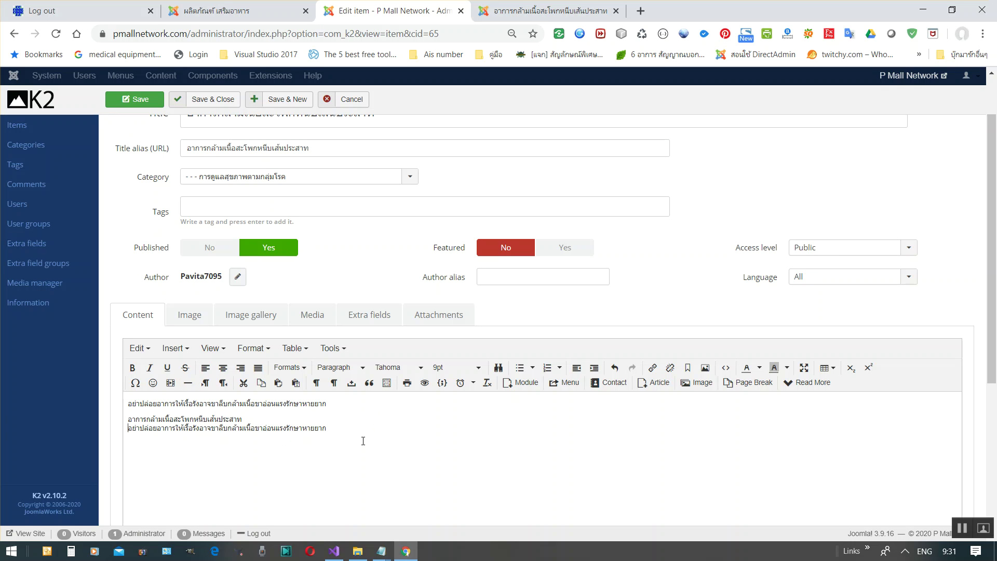
{"action": "left_click_drag", "start_coordinate": [350, 431], "coordinate": [144, 410]}
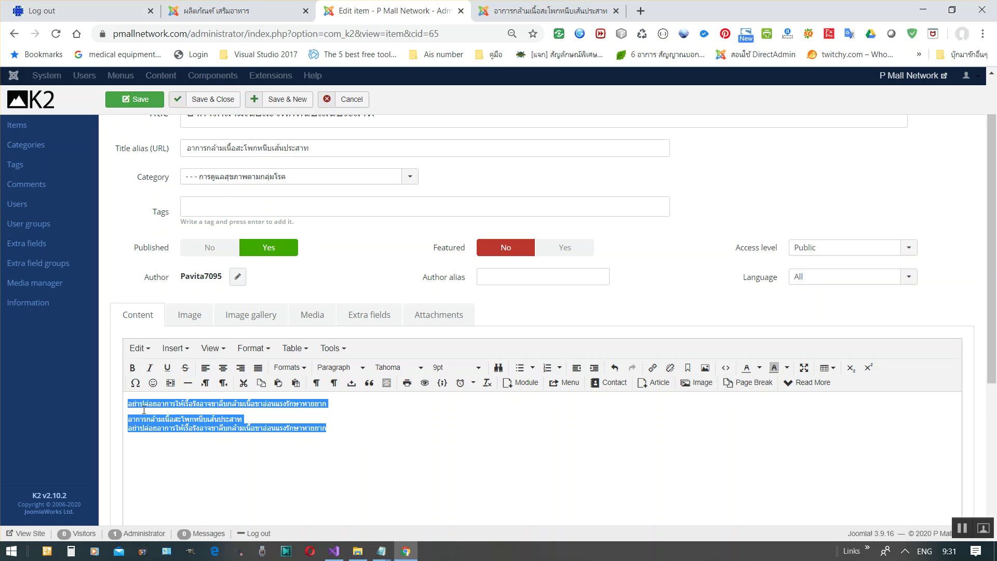
- Make all three body lines Circle-style bullet items, re-splitting the paragraphs into separate bullets
{"action": "left_click", "coordinate": [289, 410]}
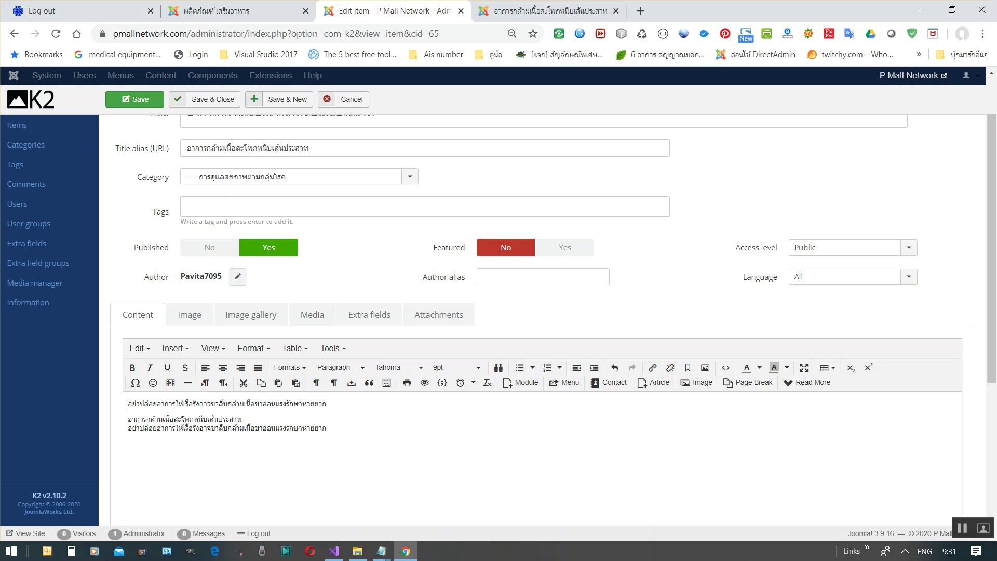
{"action": "left_click", "coordinate": [537, 372]}
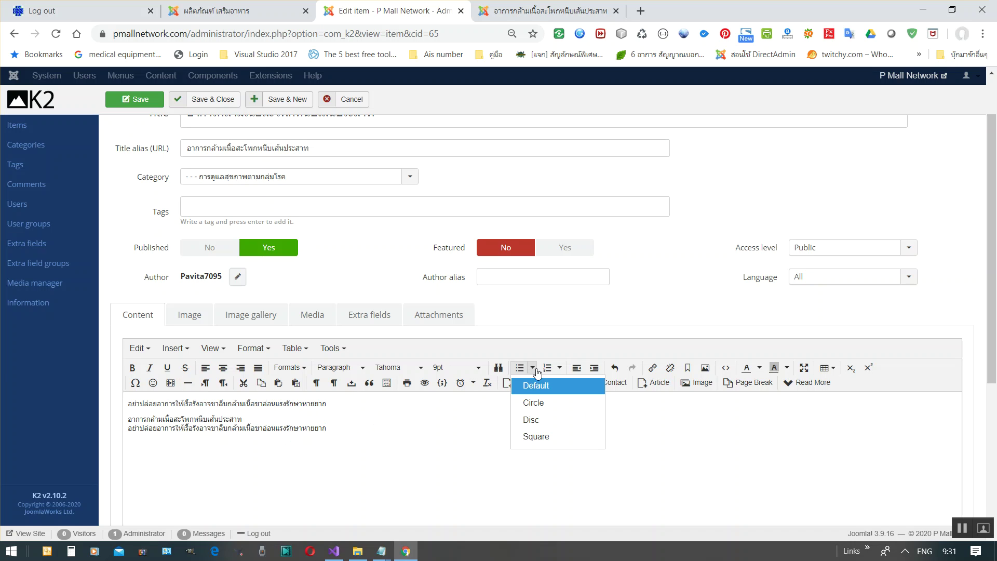
{"action": "left_click", "coordinate": [541, 404]}
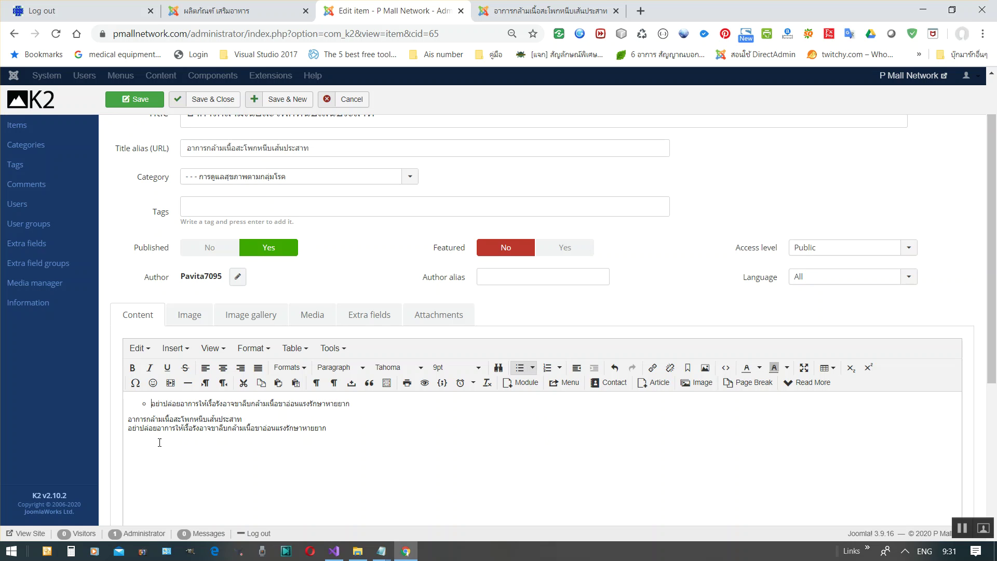
{"action": "left_click", "coordinate": [128, 419]}
{"action": "key", "text": "Return"}
{"action": "key", "text": "BackSpace"}
{"action": "key", "text": "BackSpace"}
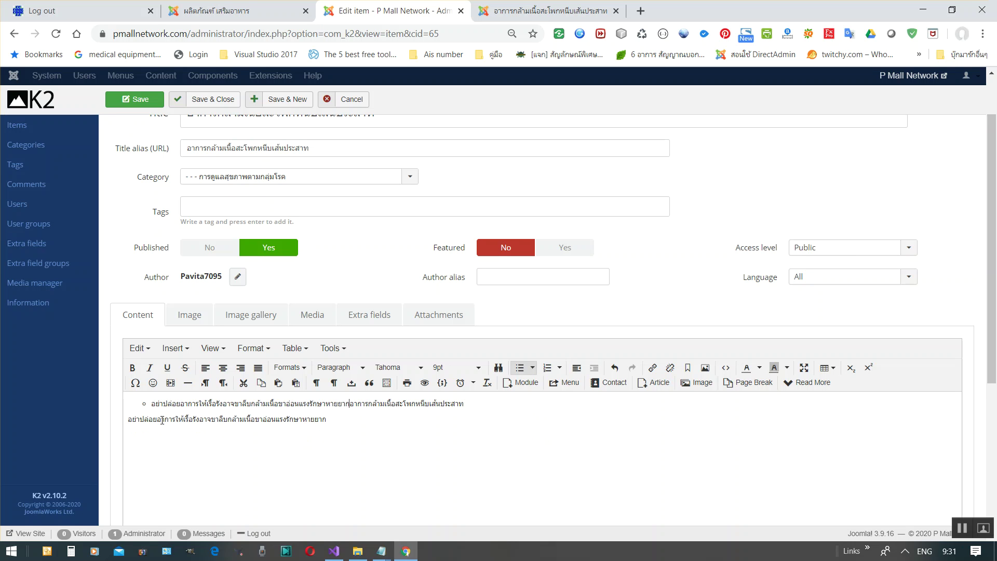
{"action": "key", "text": "Return"}
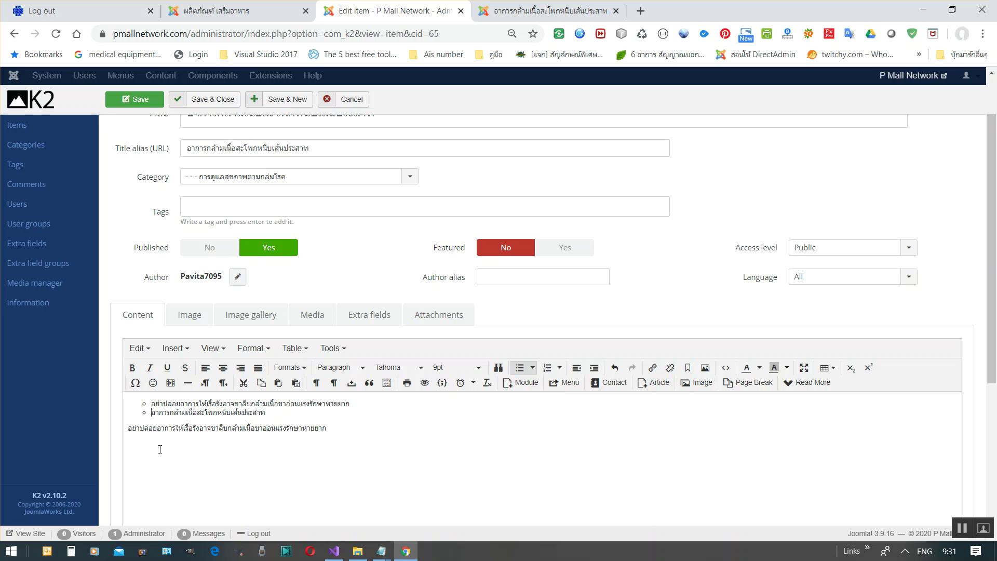
{"action": "left_click", "coordinate": [126, 428]}
{"action": "key", "text": "BackSpace"}
{"action": "key", "text": "Return"}
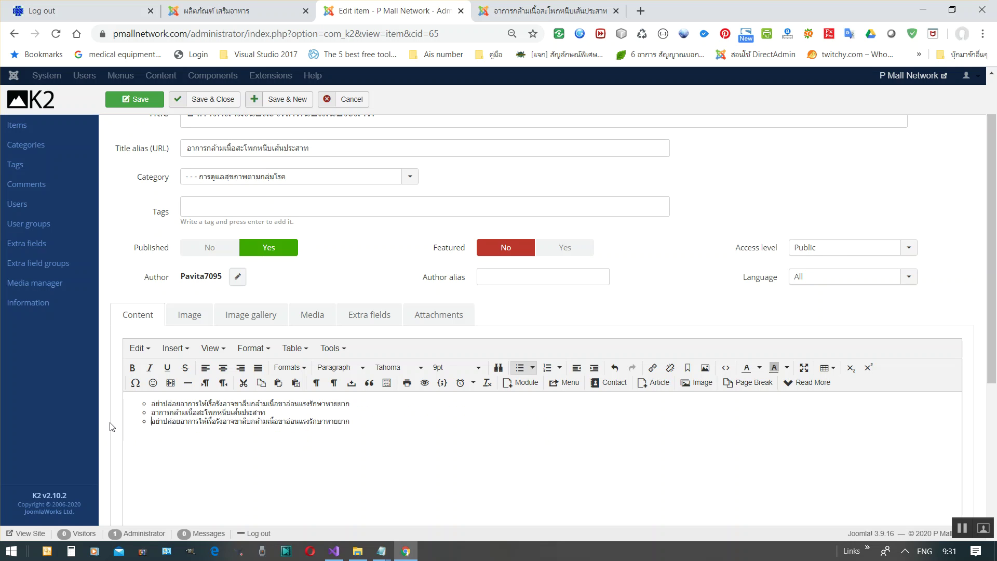
- Recheck the bullet style choices and save the K2 item
{"action": "left_click", "coordinate": [255, 457]}
{"action": "left_click", "coordinate": [534, 369]}
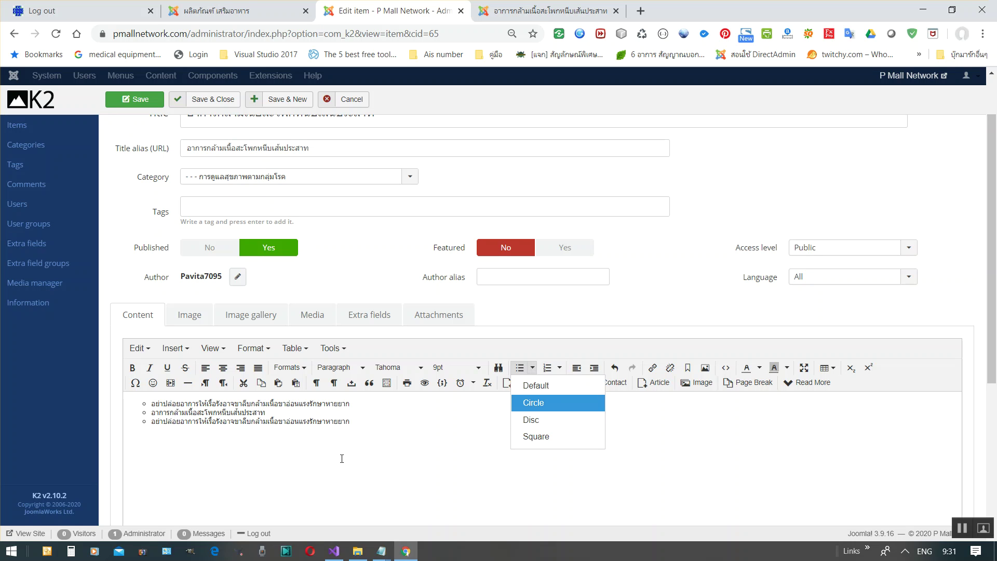
{"action": "left_click", "coordinate": [209, 467]}
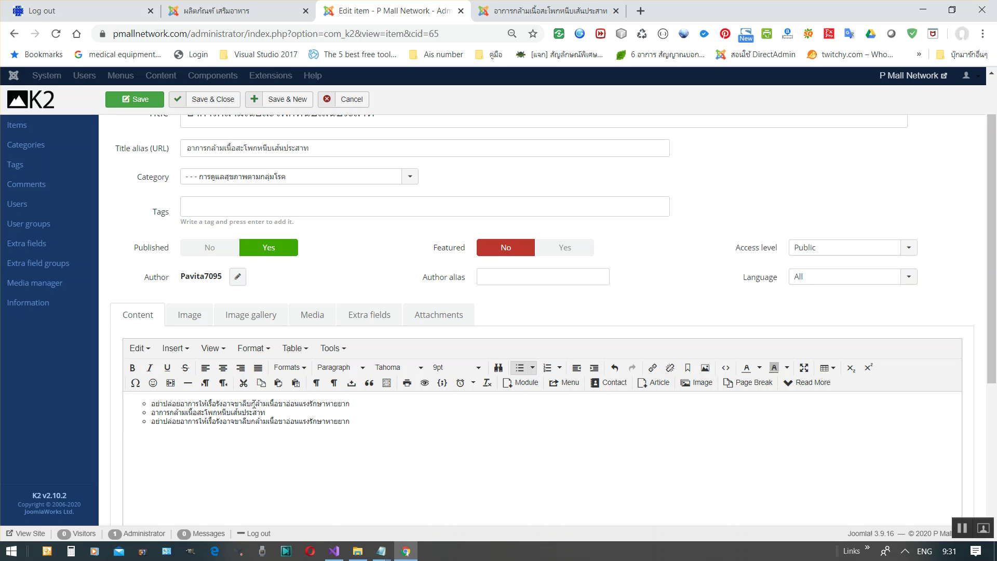
{"action": "left_click", "coordinate": [140, 100]}
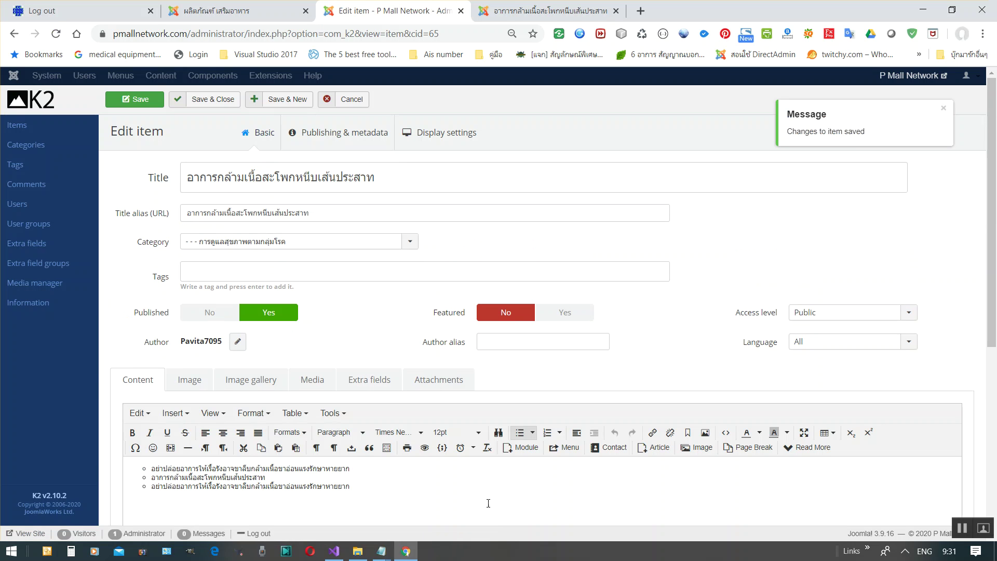
{"action": "scroll", "coordinate": [499, 483], "scroll_direction": "down", "scroll_amount": 1}
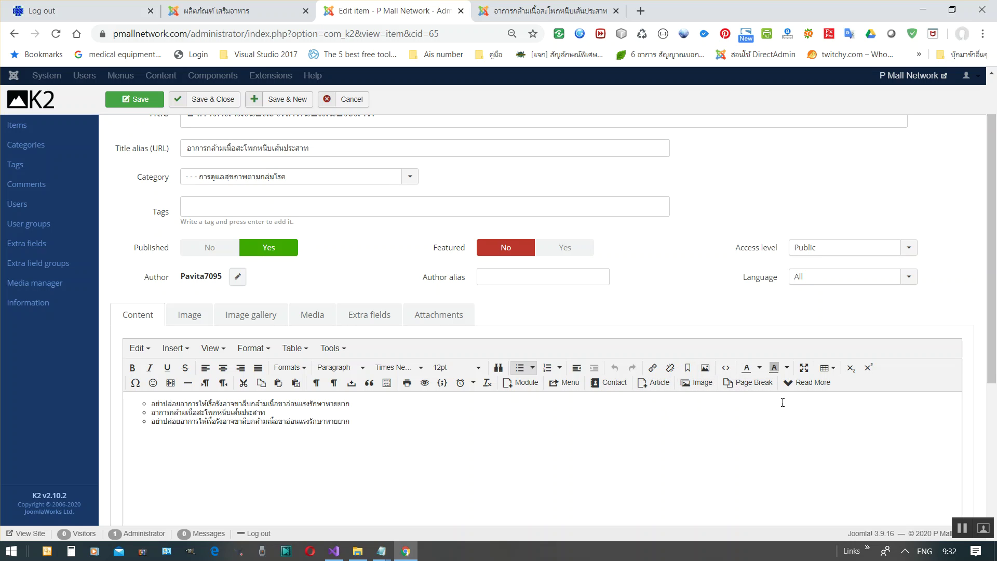
- Look over the Insert/edit image dialog's source, description and title fields, then open a blank tab
{"action": "left_click", "coordinate": [711, 369]}
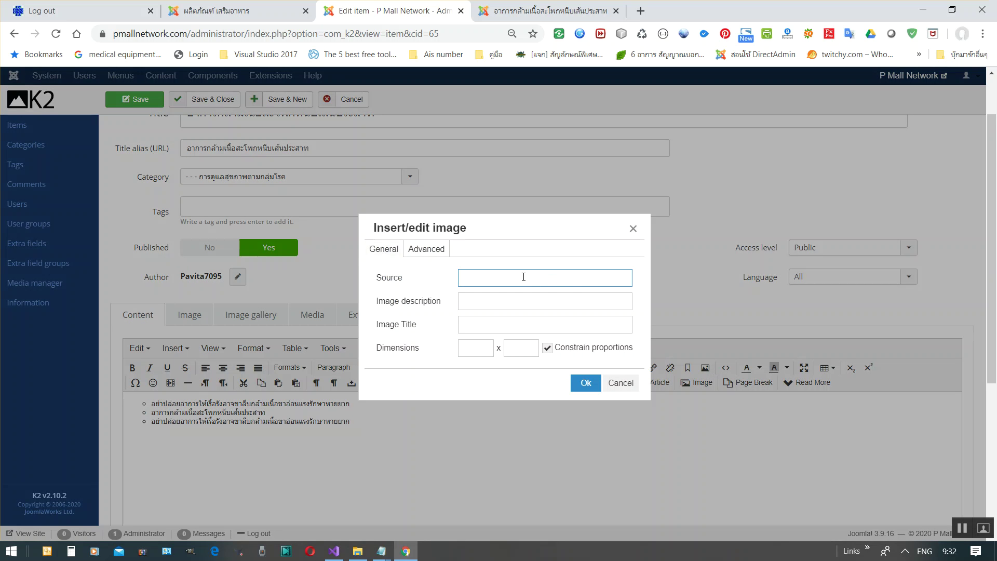
{"action": "left_click", "coordinate": [426, 249]}
{"action": "left_click", "coordinate": [382, 249]}
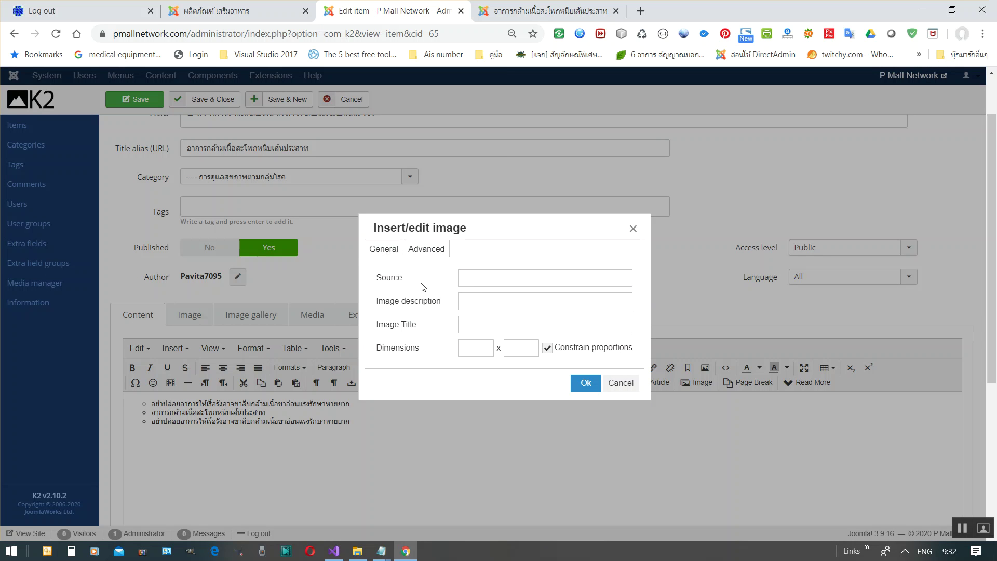
{"action": "left_click", "coordinate": [478, 282]}
{"action": "left_click", "coordinate": [503, 304]}
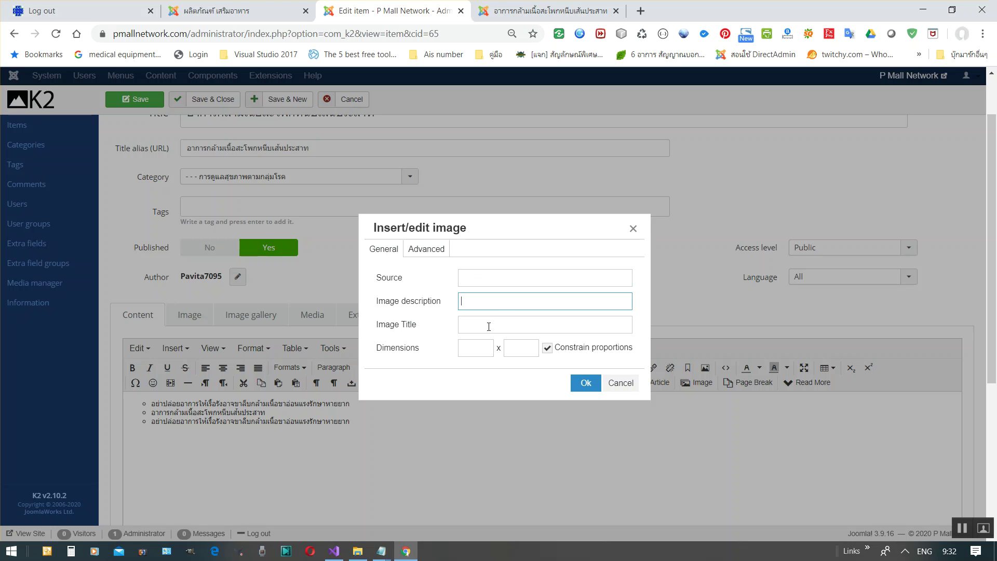
{"action": "left_click", "coordinate": [488, 327]}
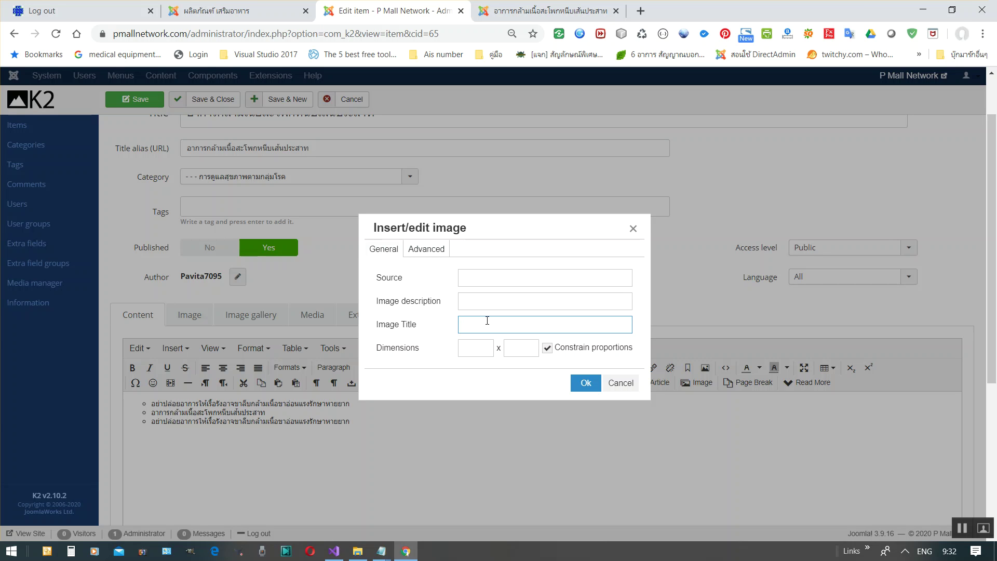
{"action": "left_click", "coordinate": [561, 14]}
{"action": "left_click", "coordinate": [641, 11]}
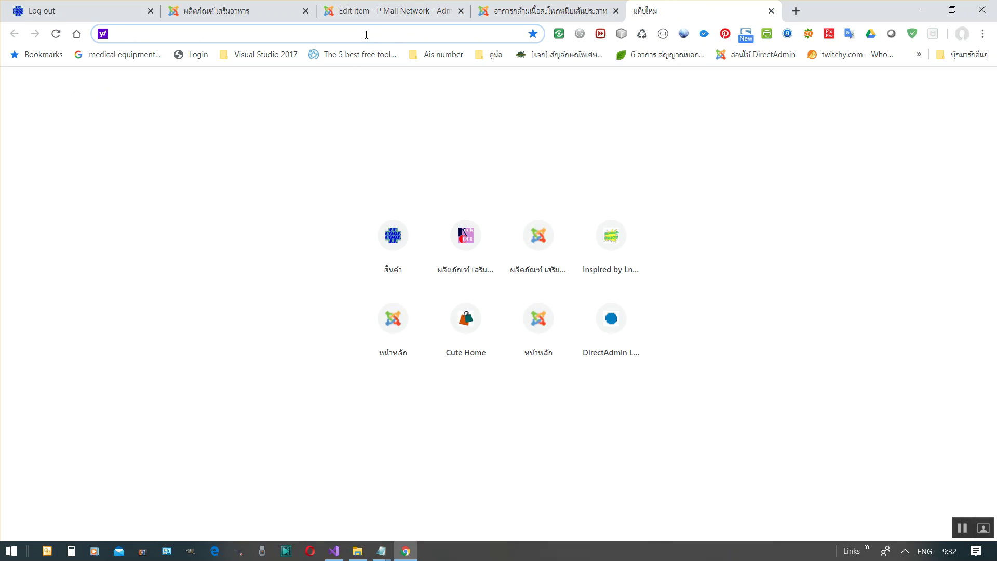
- Load google.com in the new tab and copy the Google logo's image address
{"action": "type", "text": "google.com"}
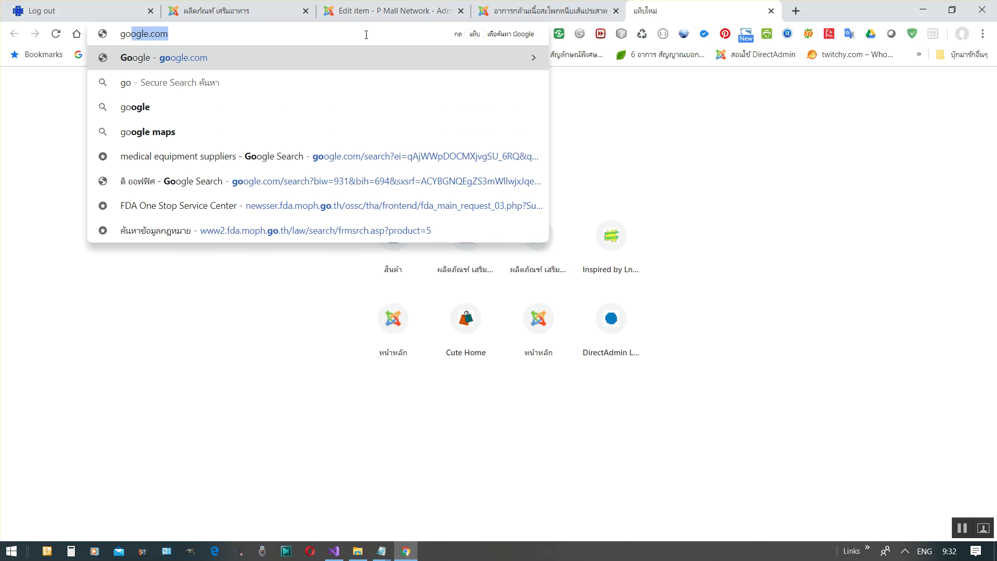
{"action": "key", "text": "Return"}
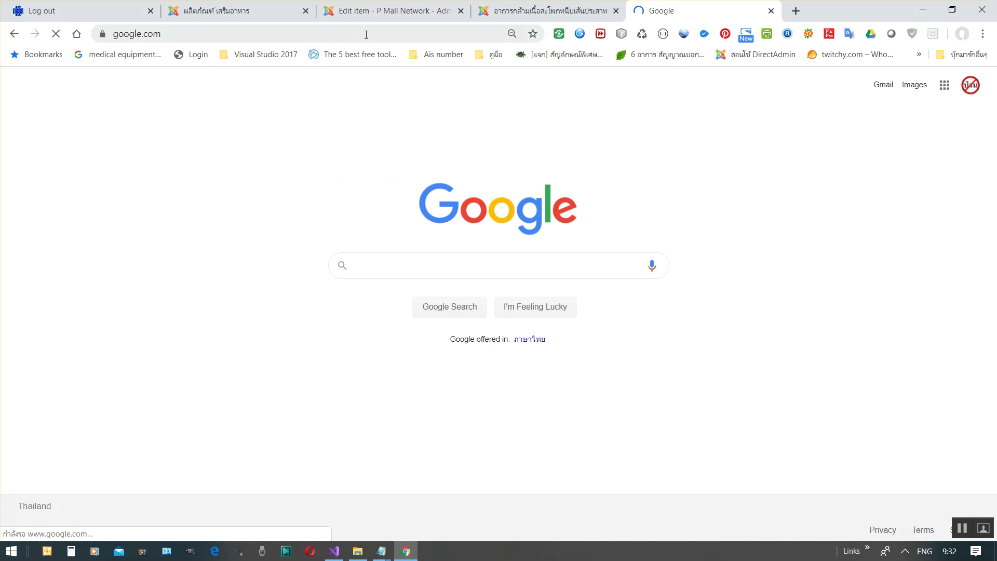
{"action": "left_click_drag", "start_coordinate": [365, 185], "coordinate": [638, 211]}
{"action": "left_click", "coordinate": [547, 204]}
{"action": "right_click", "coordinate": [544, 200]}
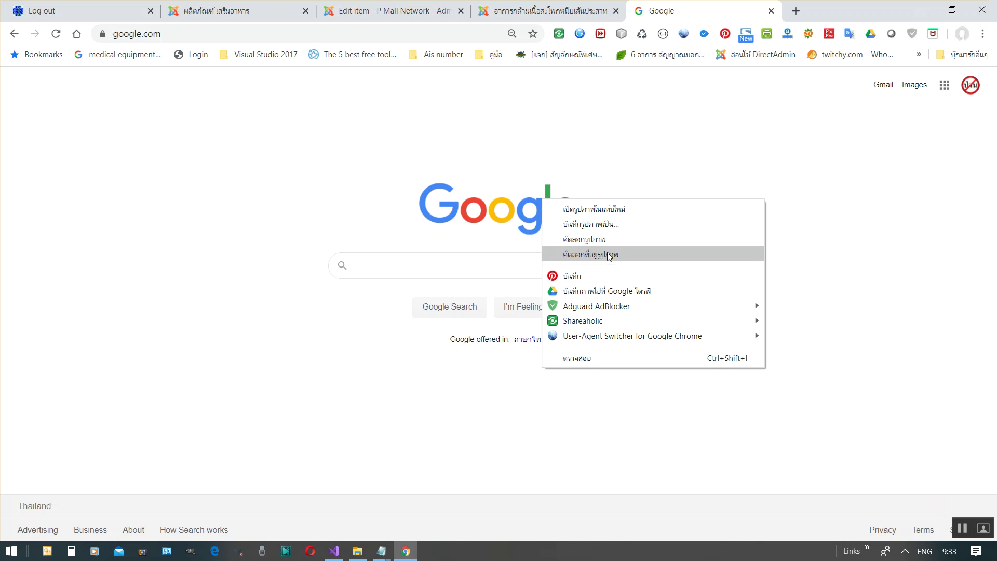
{"action": "left_click", "coordinate": [735, 154]}
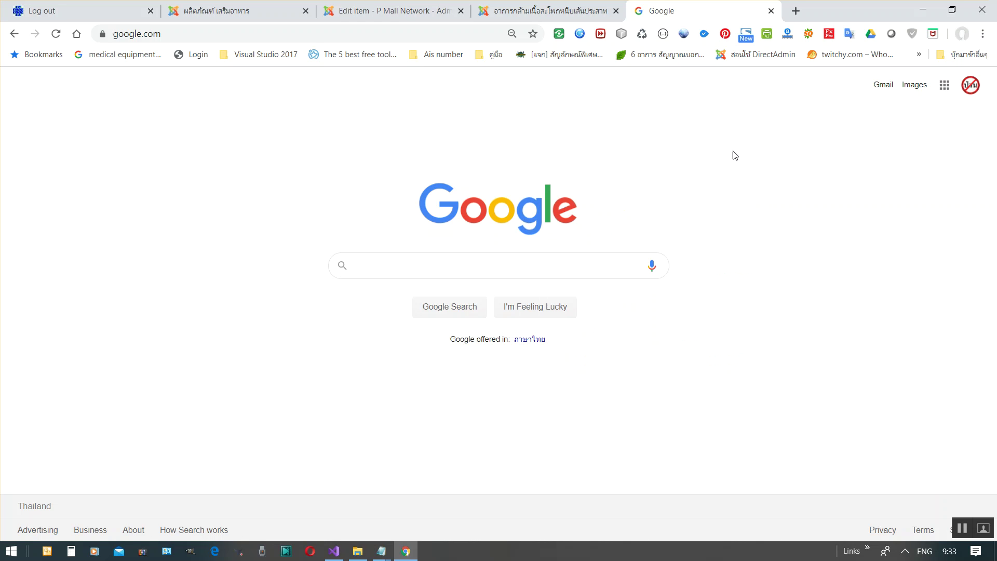
{"action": "right_click", "coordinate": [533, 203]}
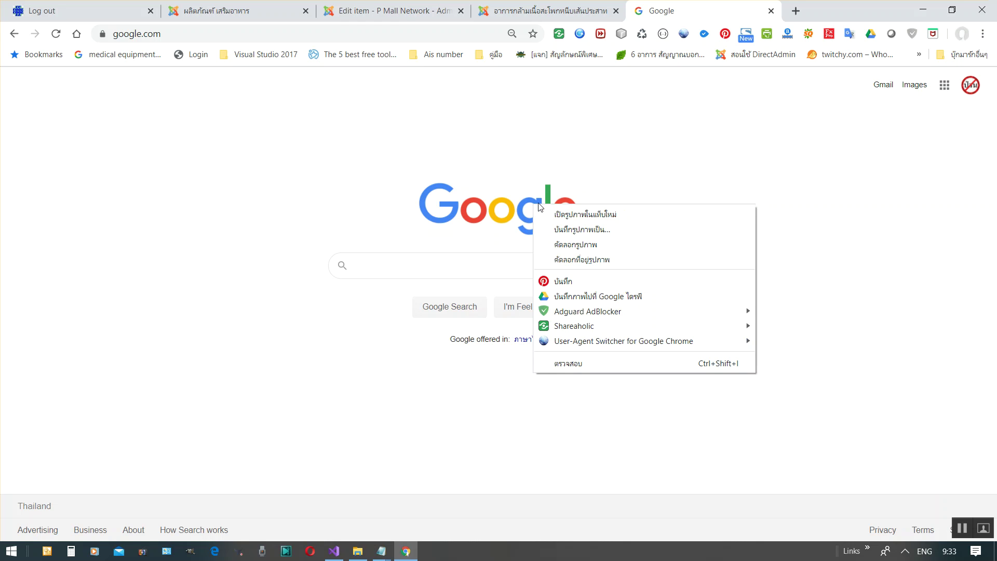
{"action": "left_click", "coordinate": [609, 260]}
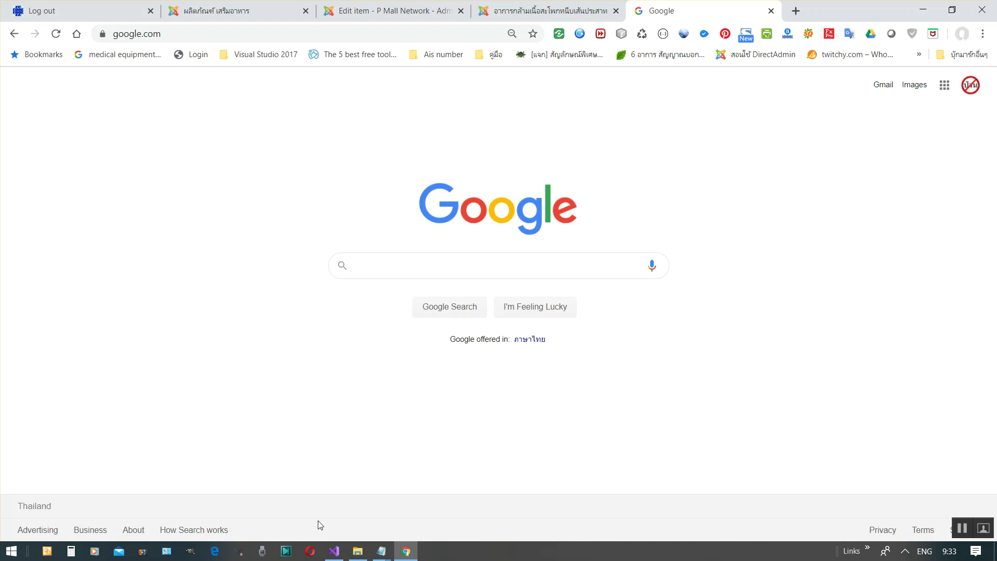
- Paste the Google logo image address on a new line below the admin URL in Notepad
{"action": "mouse_move", "coordinate": [382, 551]}
{"action": "left_click", "coordinate": [478, 491]}
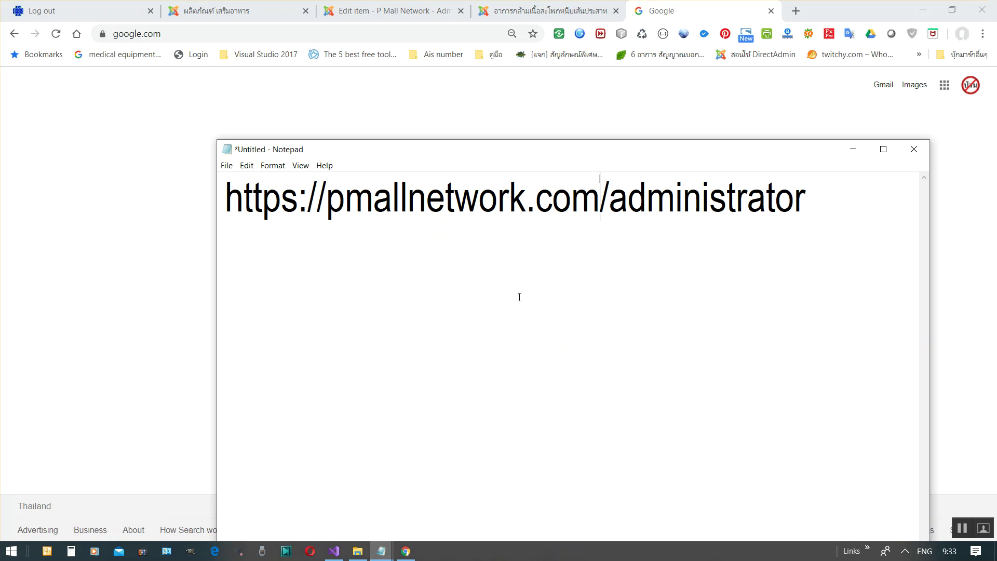
{"action": "left_click", "coordinate": [846, 218]}
{"action": "key", "text": "Return"}
{"action": "key", "text": "Return"}
{"action": "key", "text": "ctrl+v"}
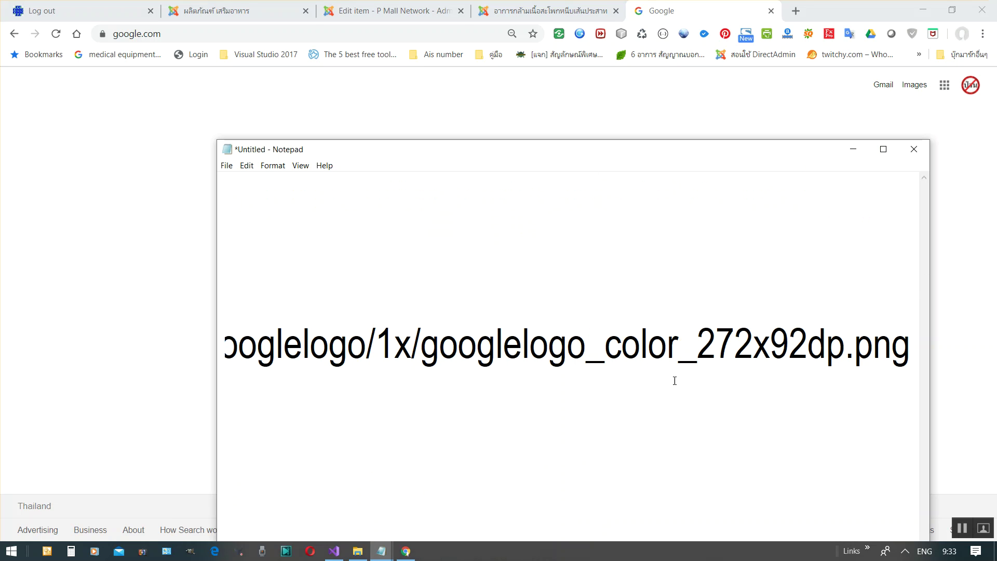
{"action": "left_click_drag", "start_coordinate": [808, 343], "coordinate": [213, 348]}
{"action": "left_click", "coordinate": [317, 346]}
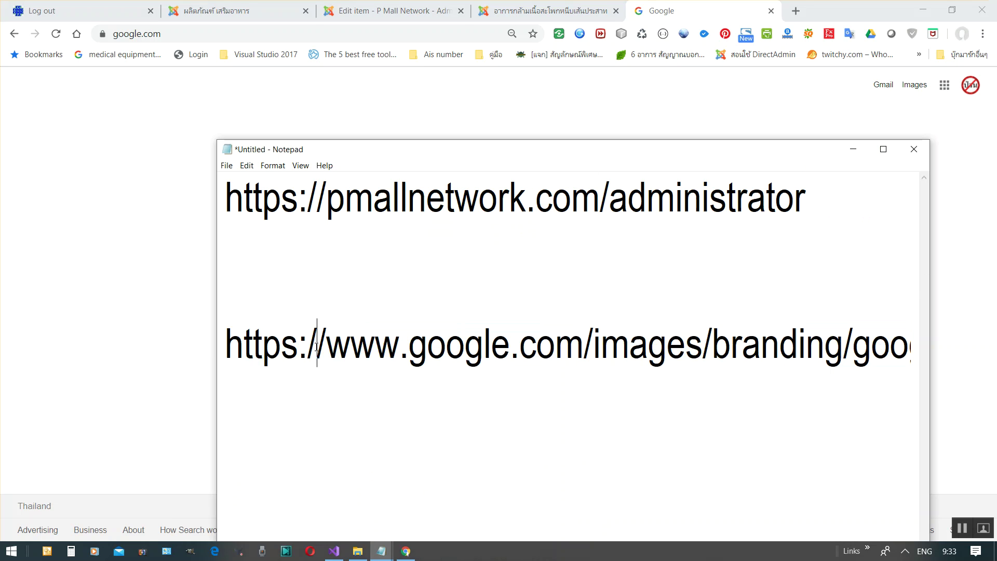
- Reduce the Notepad font size to 26
{"action": "left_click", "coordinate": [246, 165]}
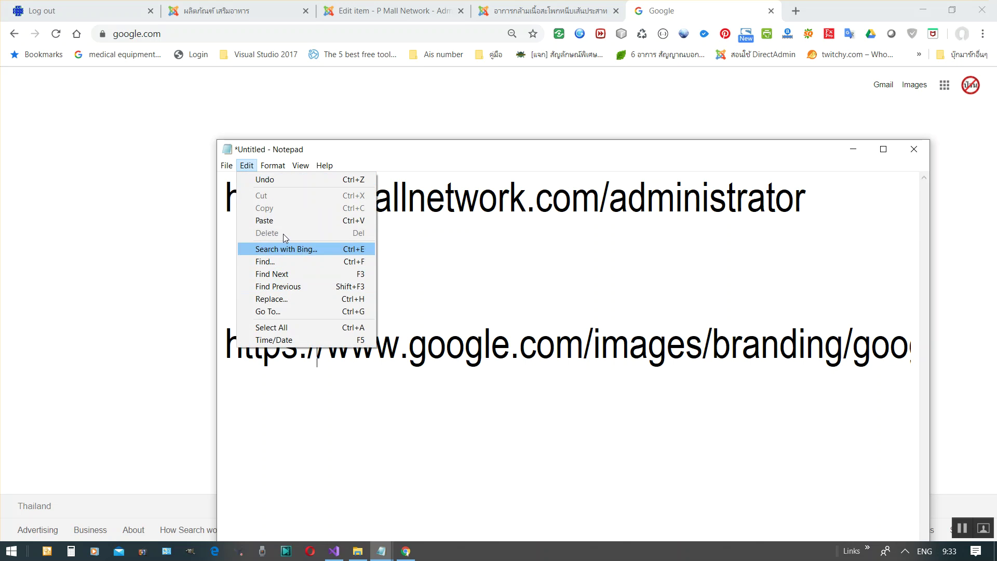
{"action": "mouse_move", "coordinate": [268, 165]}
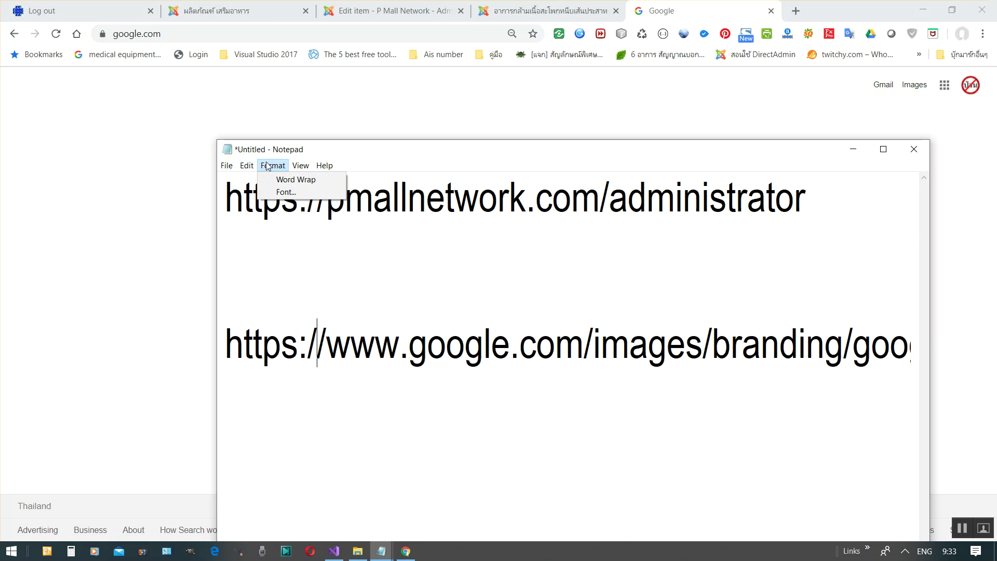
{"action": "left_click", "coordinate": [292, 192]}
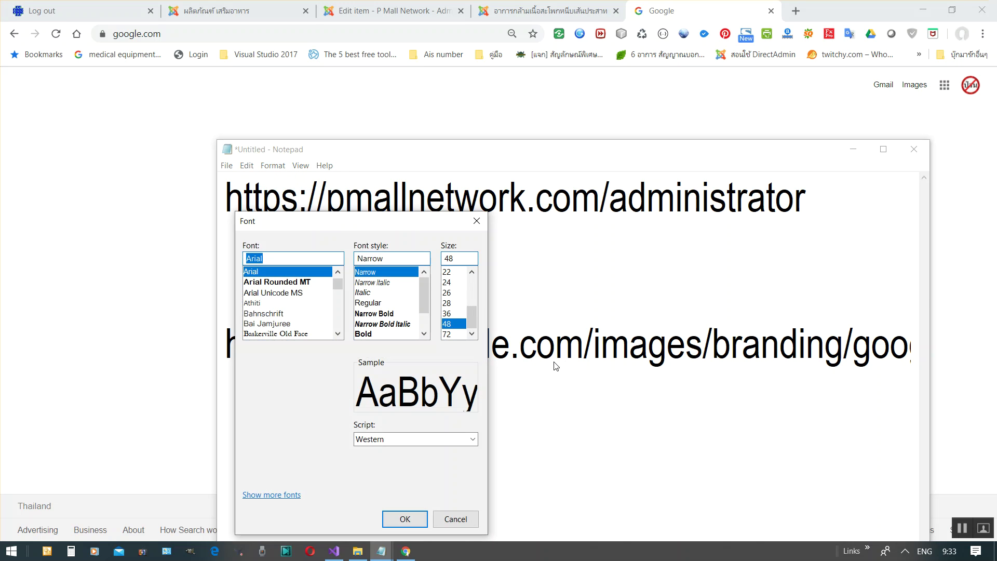
{"action": "left_click", "coordinate": [449, 293]}
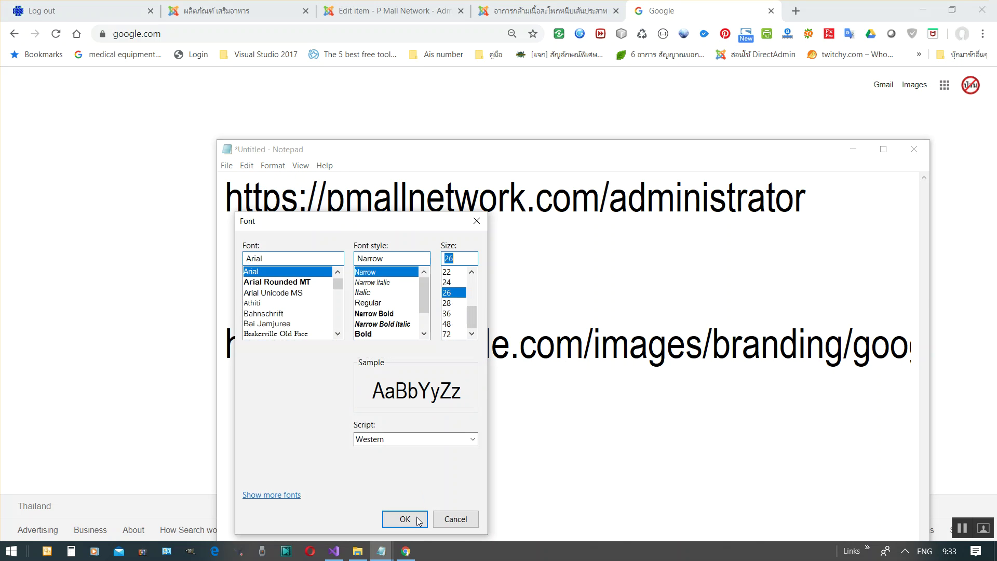
{"action": "left_click", "coordinate": [405, 519]}
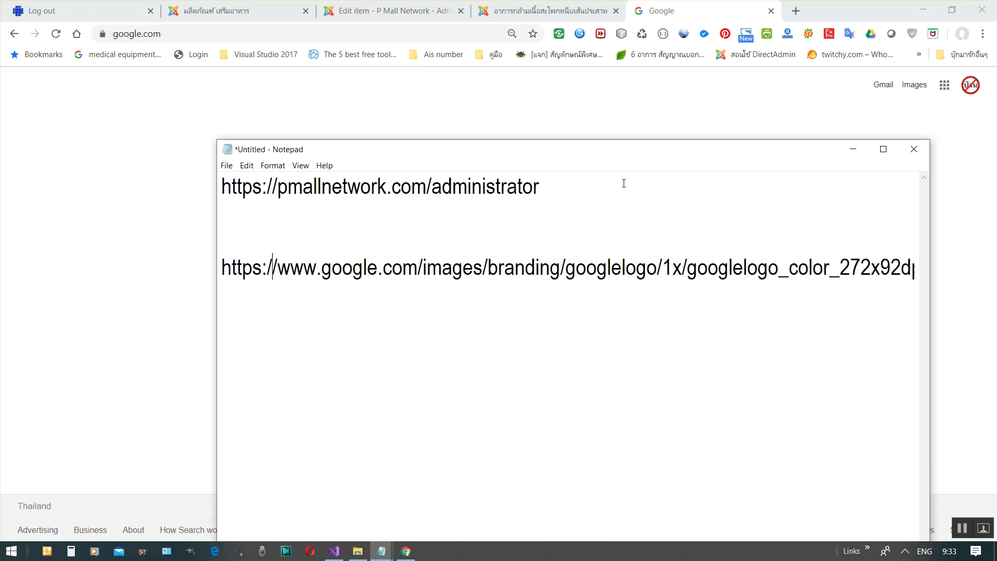
- Widen the Notepad window and copy the full Google logo address
{"action": "left_click_drag", "start_coordinate": [217, 229], "coordinate": [29, 226]}
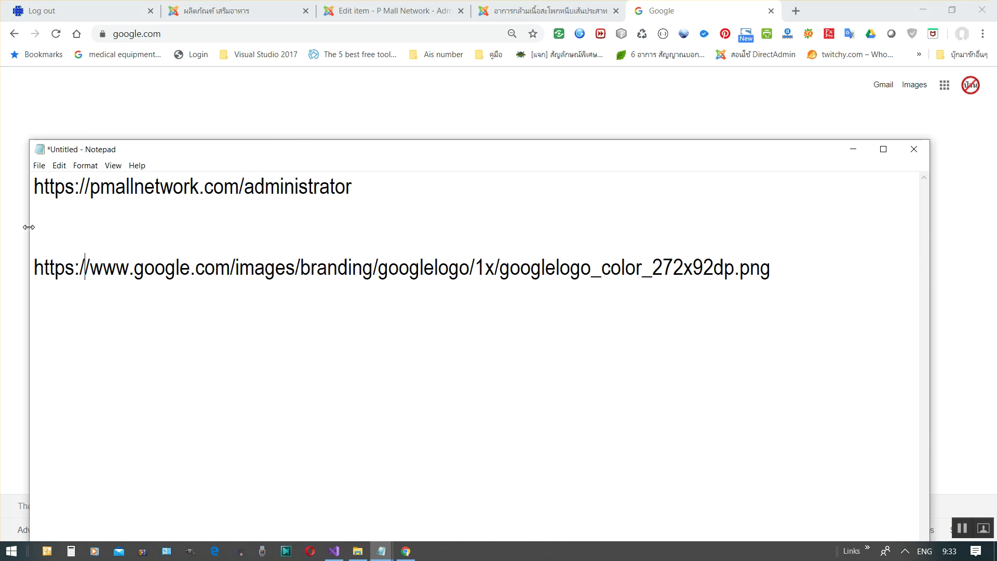
{"action": "left_click_drag", "start_coordinate": [786, 269], "coordinate": [32, 283]}
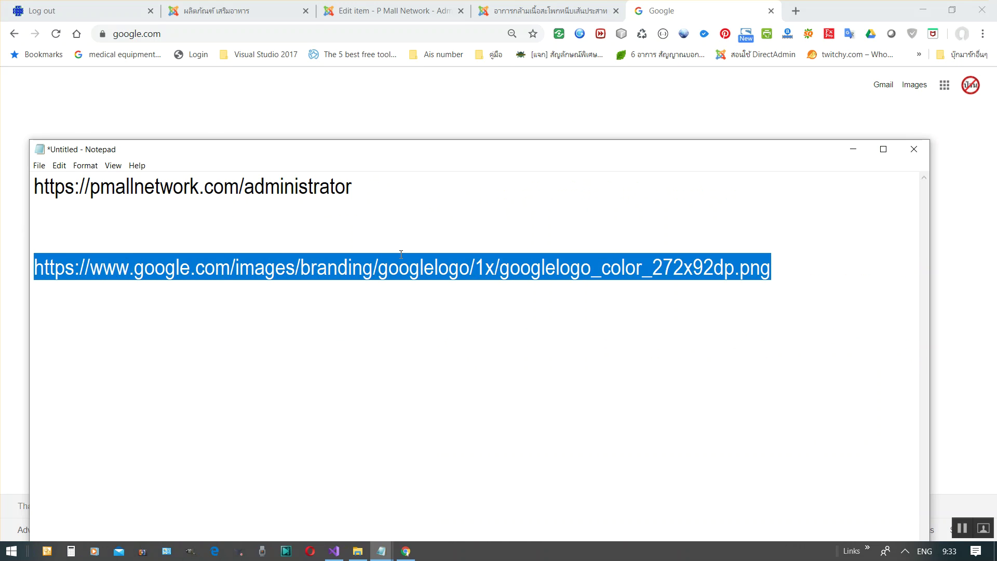
{"action": "right_click", "coordinate": [485, 277]}
{"action": "left_click", "coordinate": [527, 307]}
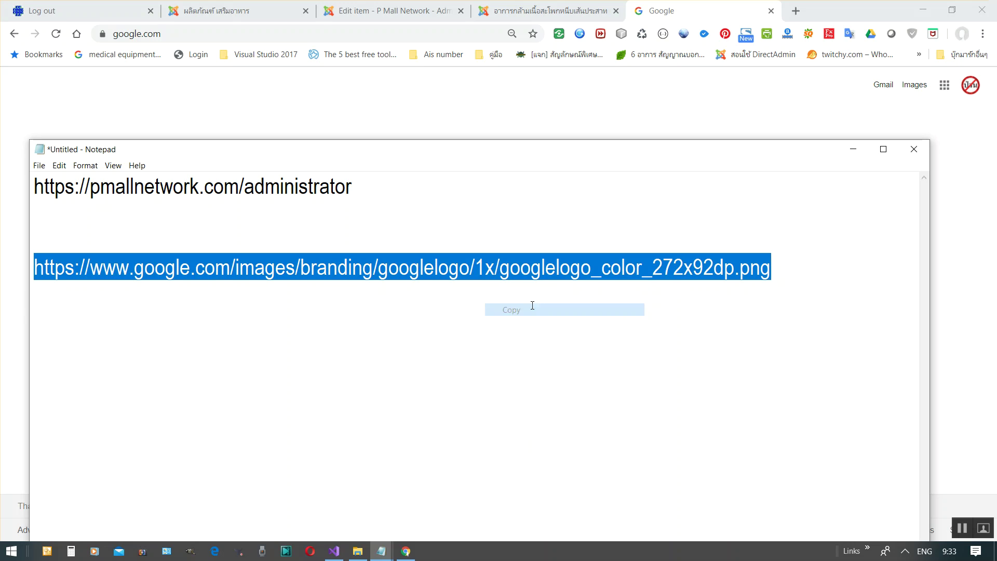
- Paste the Google logo address into the K2 image dialog's Source field
{"action": "left_click", "coordinate": [530, 15]}
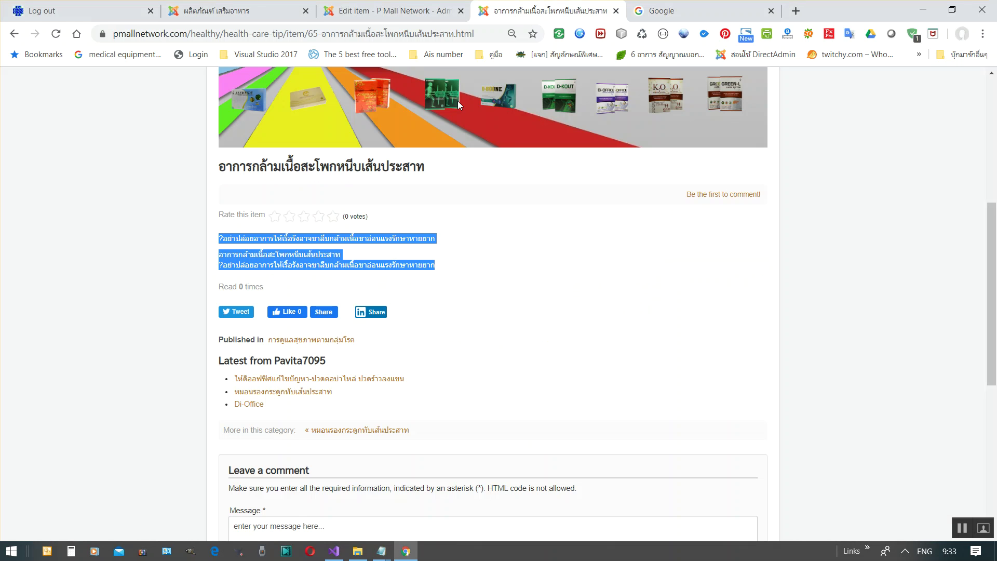
{"action": "left_click", "coordinate": [417, 15]}
{"action": "left_click", "coordinate": [541, 275]}
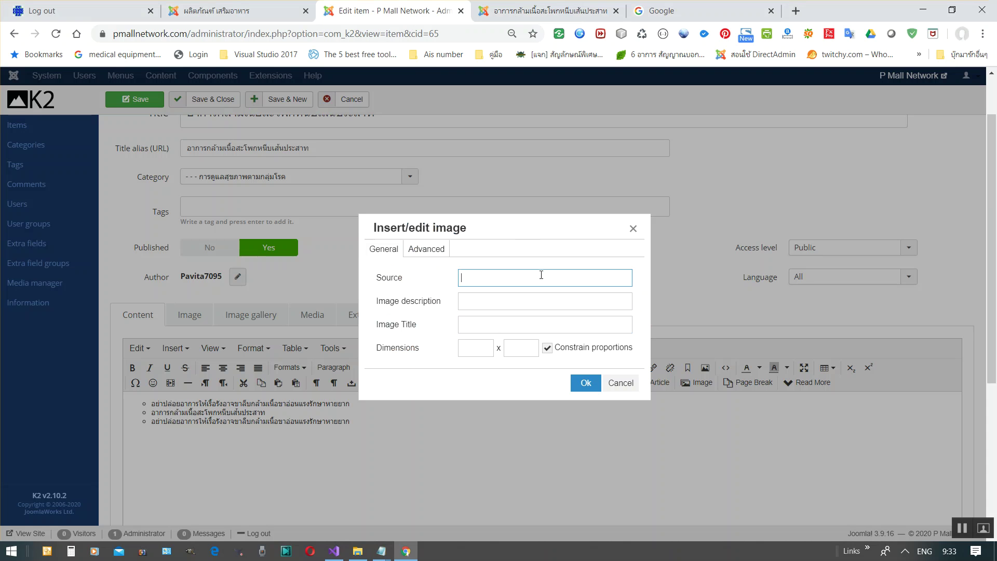
{"action": "key", "text": "ctrl+v"}
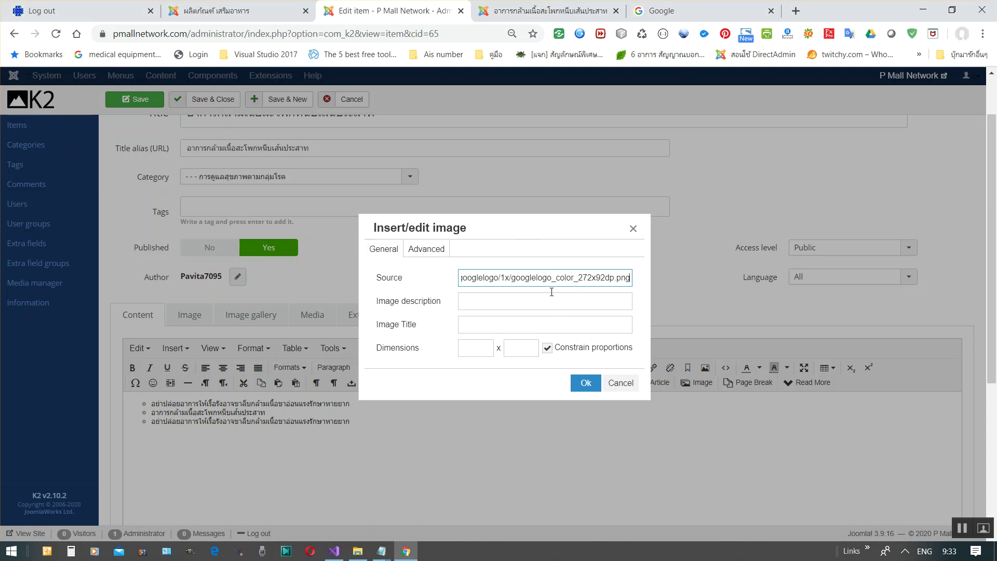
{"action": "left_click", "coordinate": [559, 303]}
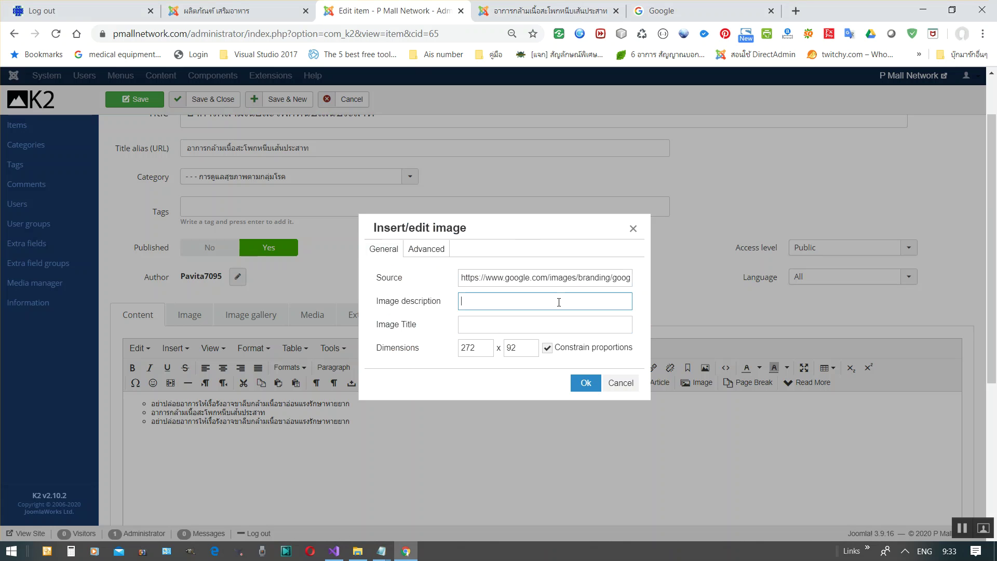
- Clear the width 272 and height 92 values under Dimensions
{"action": "double_click", "coordinate": [473, 350]}
{"action": "double_click", "coordinate": [503, 348]}
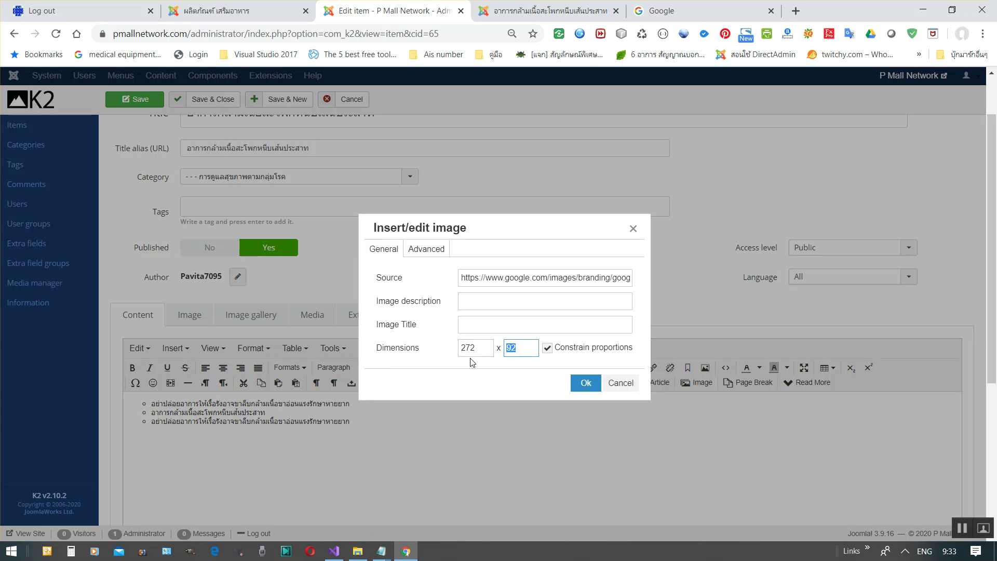
{"action": "left_click_drag", "start_coordinate": [481, 351], "coordinate": [457, 353]}
{"action": "double_click", "coordinate": [520, 349]}
{"action": "key", "text": "BackSpace"}
{"action": "key", "text": "shift+Tab"}
{"action": "key", "text": "BackSpace"}
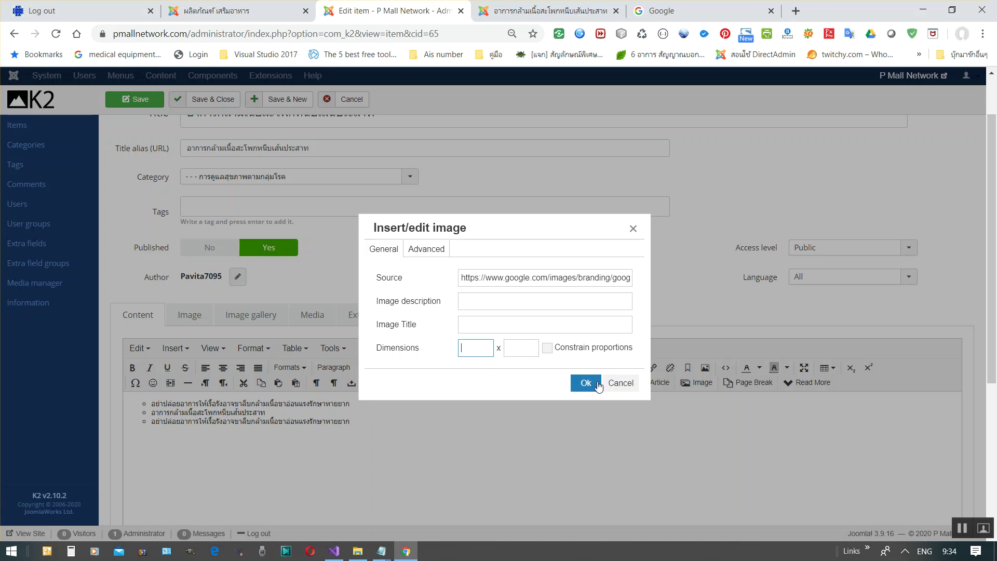
- Enter 'Google Logo' as the image description
{"action": "left_click", "coordinate": [517, 301]}
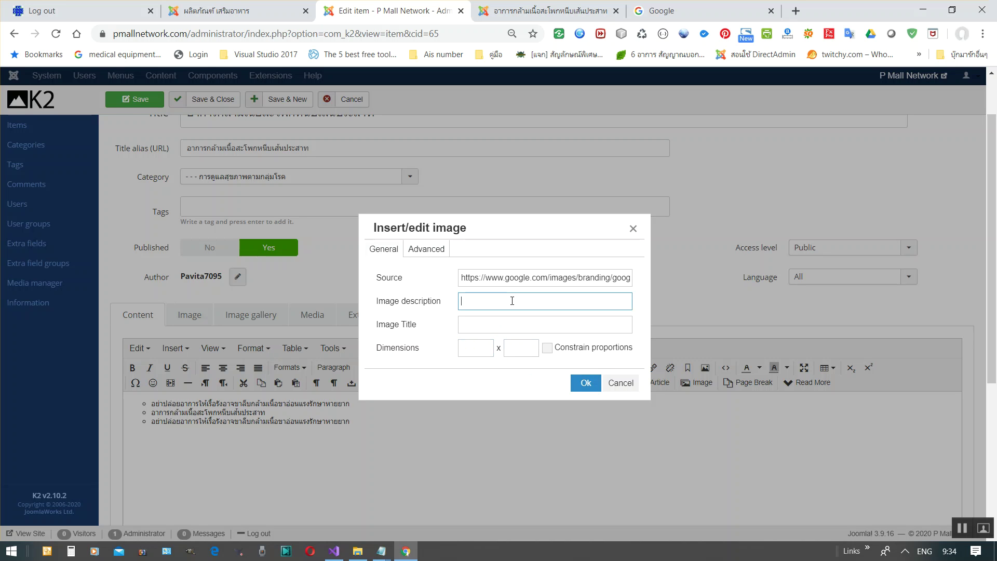
{"action": "type", "text": "Go"}
{"action": "type", "text": "ogle"}
{"action": "type", "text": "Logo"}
{"action": "left_click_drag", "start_coordinate": [531, 299], "coordinate": [434, 301]}
{"action": "left_click", "coordinate": [526, 302]}
{"action": "left_click_drag", "start_coordinate": [526, 301], "coordinate": [439, 299]}
- Insert the Google logo at the start of the first Thai bullet
{"action": "left_click", "coordinate": [583, 385]}
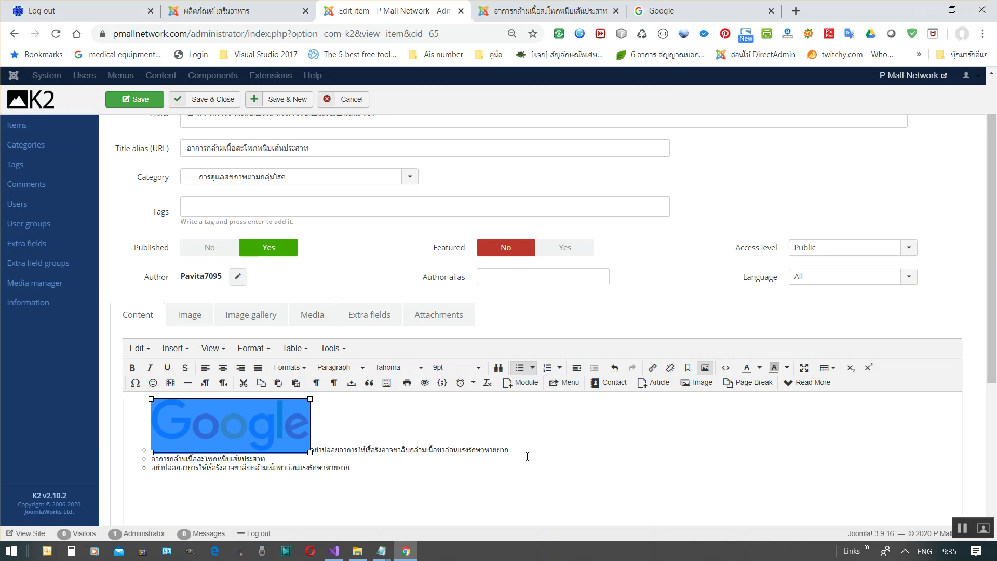
{"action": "scroll", "coordinate": [540, 441], "scroll_direction": "down", "scroll_amount": 3}
{"action": "left_click", "coordinate": [409, 293]}
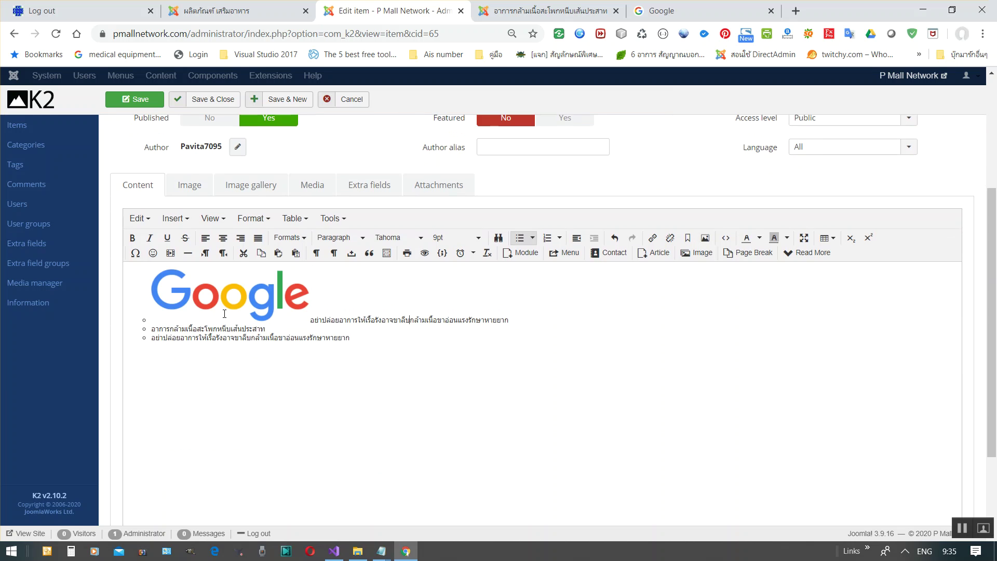
{"action": "left_click", "coordinate": [261, 307]}
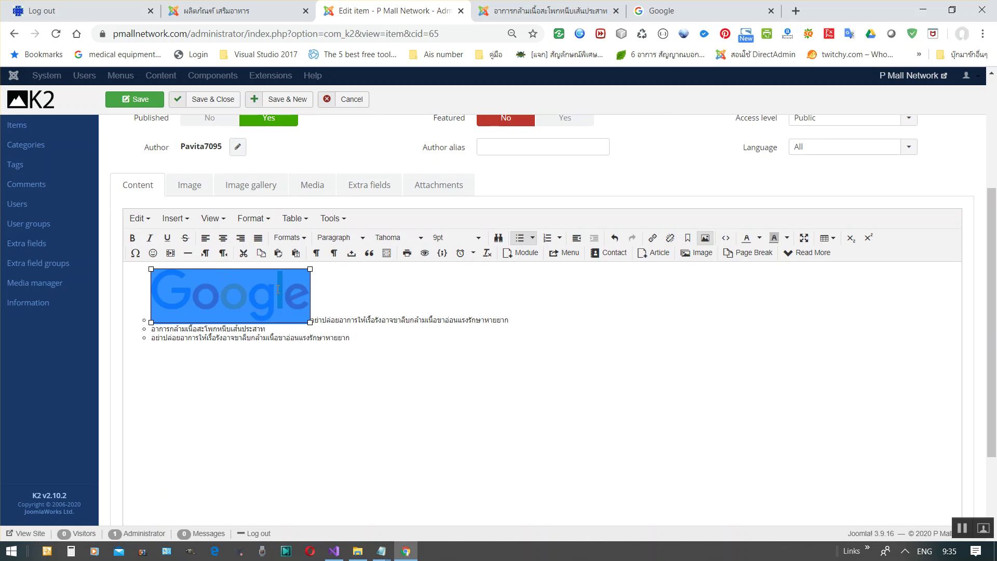
- Drag the Google logo into the third Thai bullet line
{"action": "left_click_drag", "start_coordinate": [279, 289], "coordinate": [260, 390]}
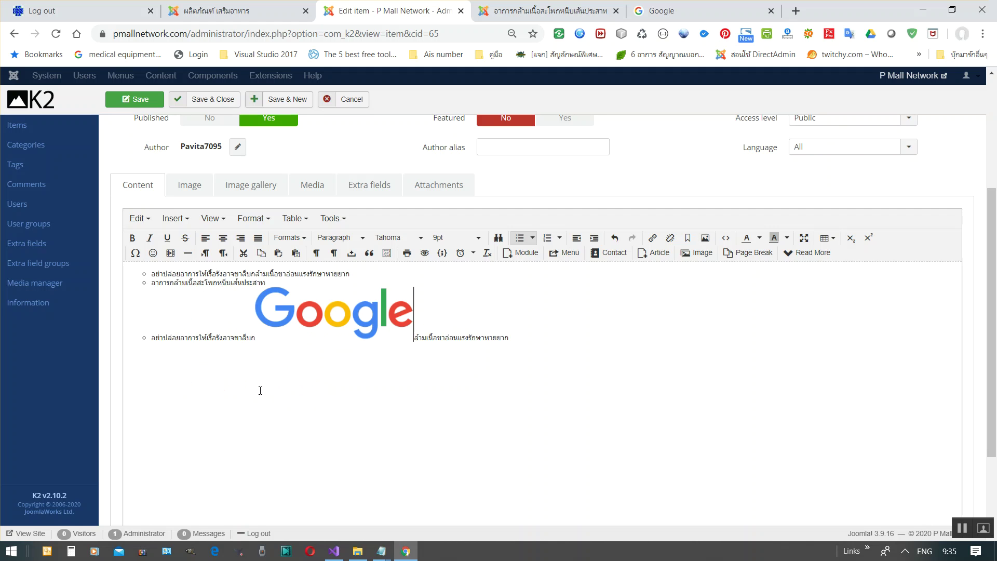
{"action": "left_click_drag", "start_coordinate": [317, 327], "coordinate": [312, 410]}
{"action": "left_click_drag", "start_coordinate": [332, 311], "coordinate": [502, 343]}
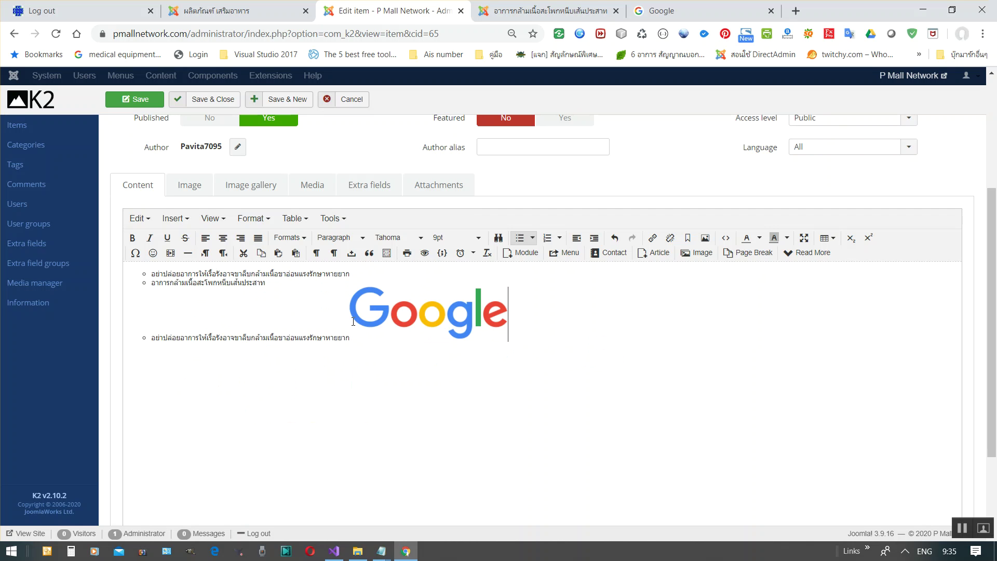
{"action": "left_click_drag", "start_coordinate": [376, 314], "coordinate": [436, 354]}
{"action": "left_click", "coordinate": [359, 316]}
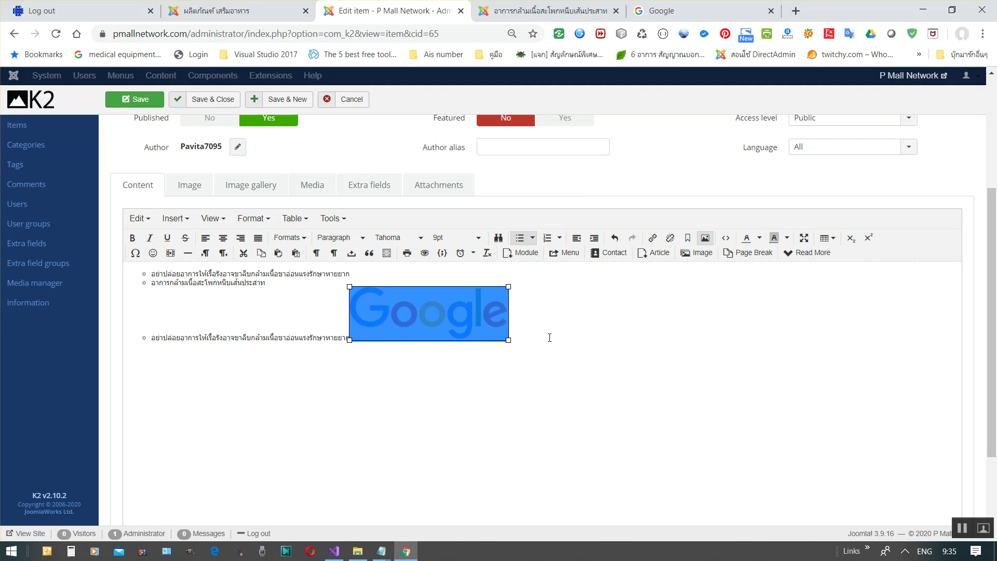
{"action": "left_click", "coordinate": [323, 339]}
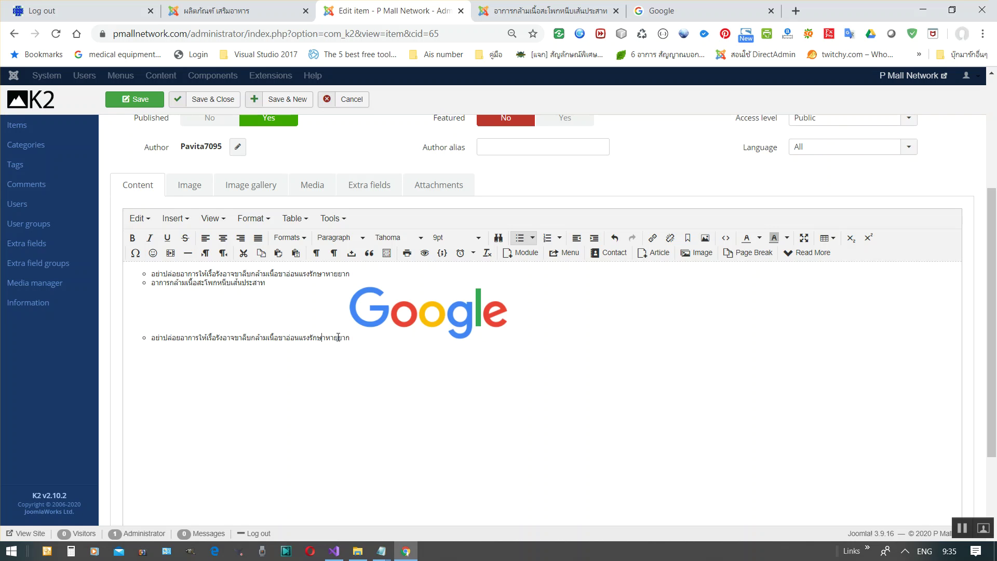
{"action": "left_click", "coordinate": [382, 333]}
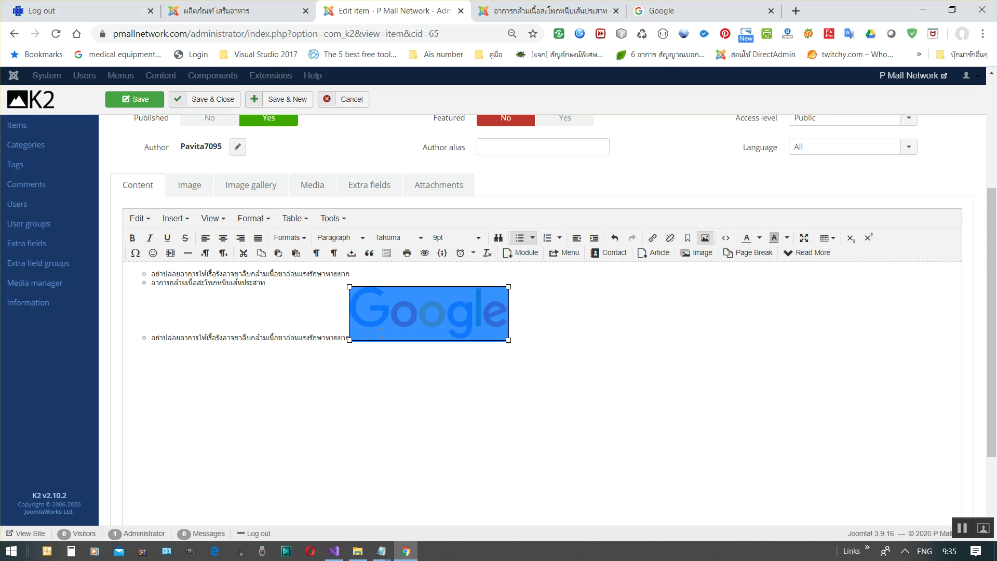
{"action": "left_click", "coordinate": [624, 348]}
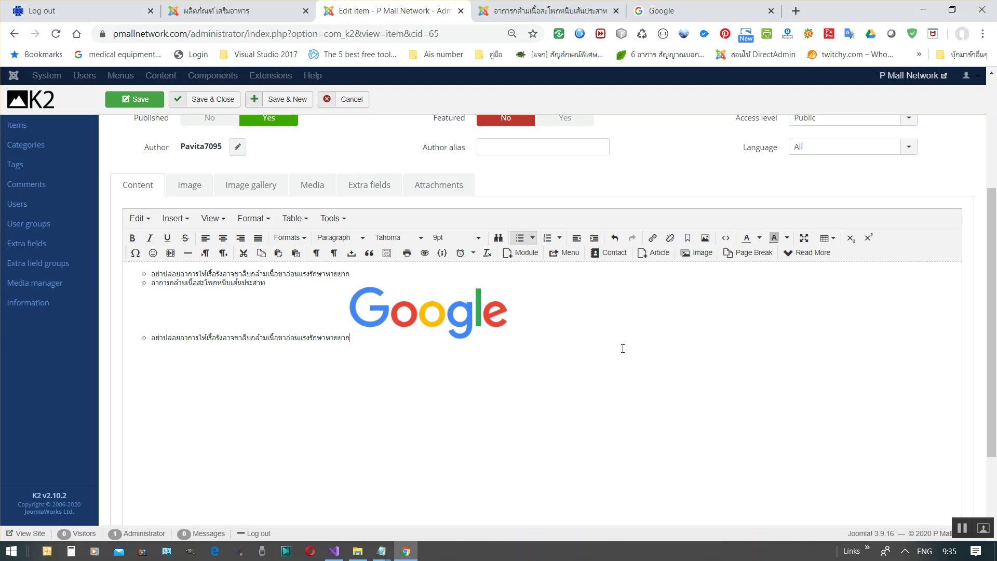
- Push the logo onto its own line and delete the empty bullets above it
{"action": "key", "text": "Return"}
{"action": "key", "text": "Return"}
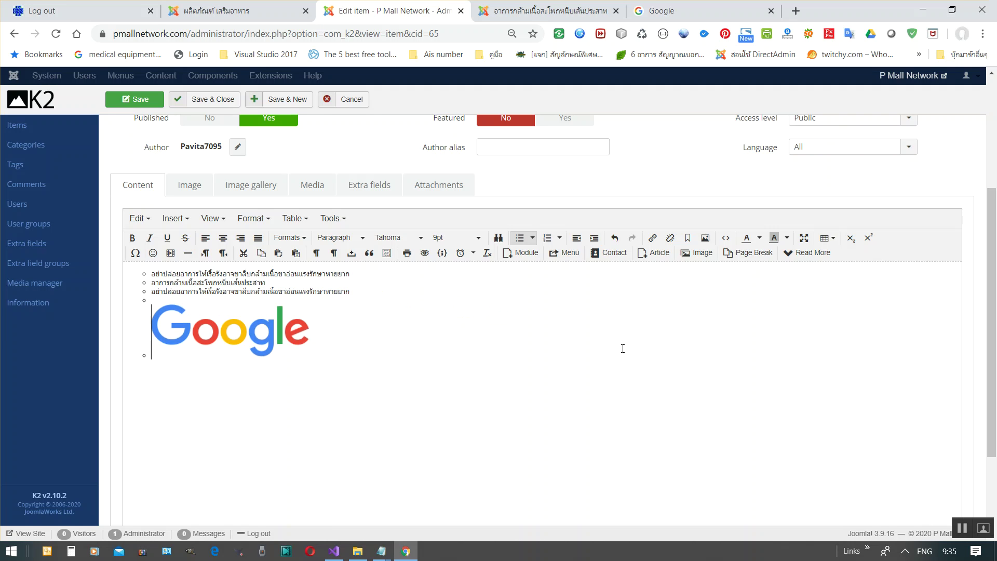
{"action": "key", "text": "Return"}
{"action": "key", "text": "Return"}
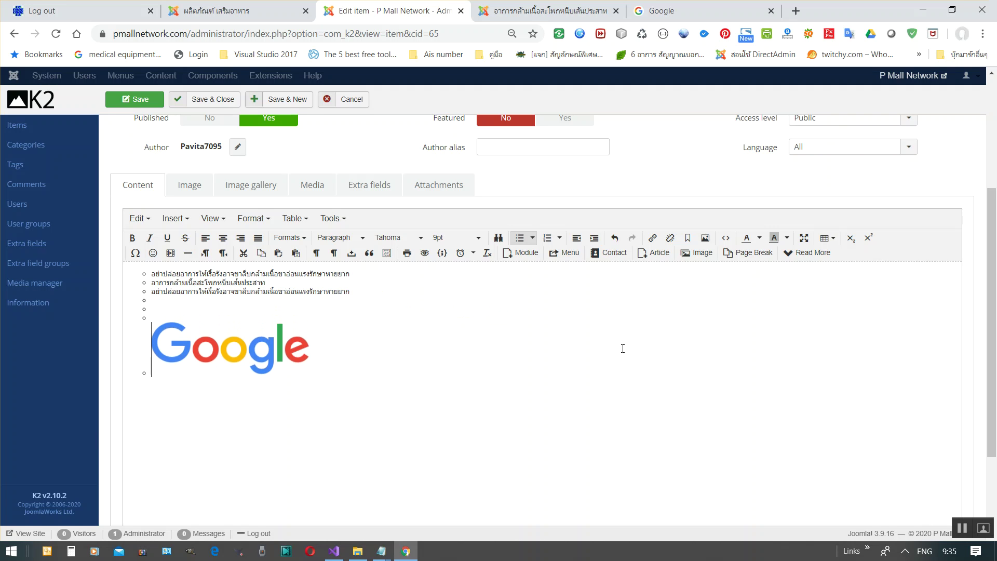
{"action": "key", "text": "Up"}
{"action": "key", "text": "BackSpace"}
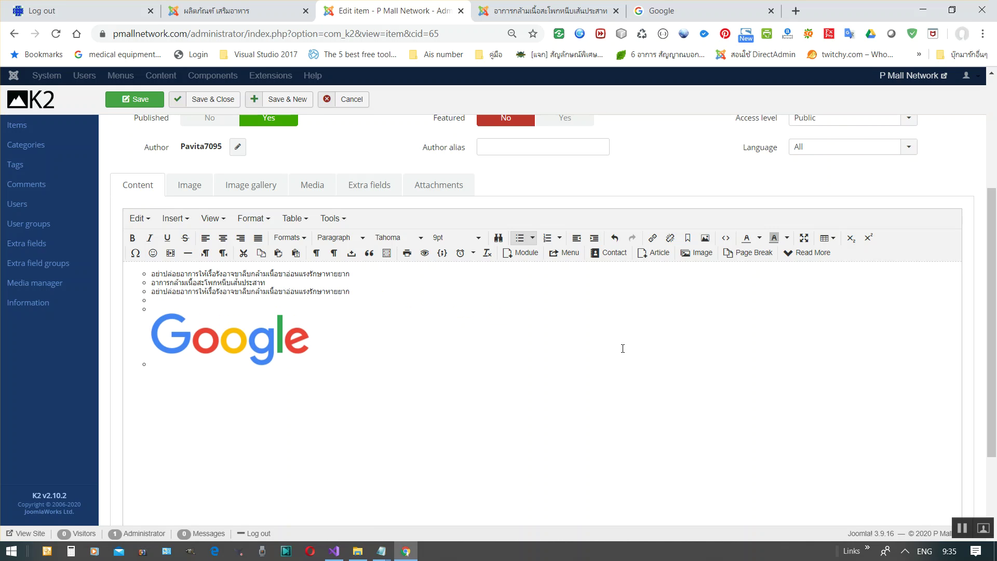
{"action": "key", "text": "BackSpace"}
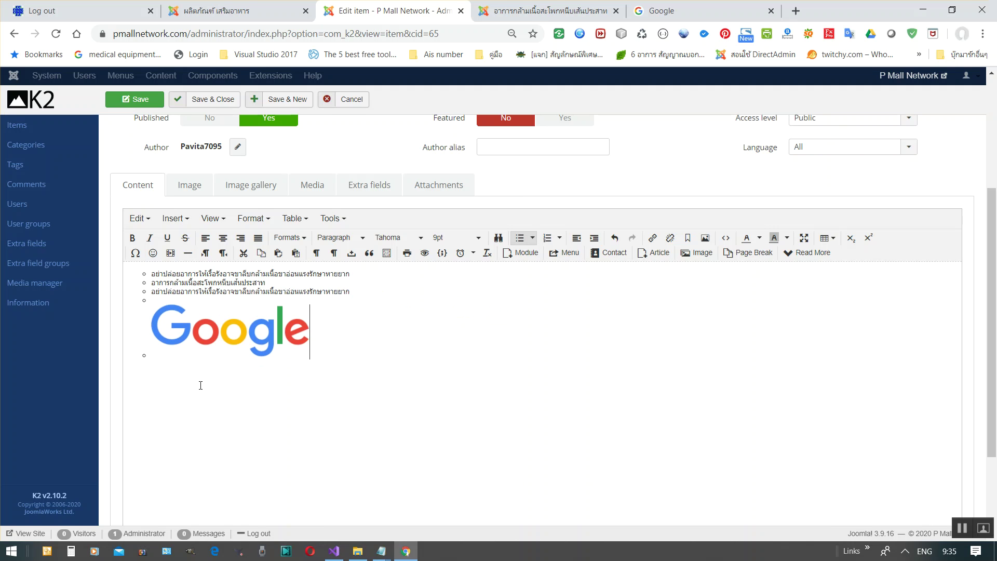
{"action": "left_click", "coordinate": [156, 355]}
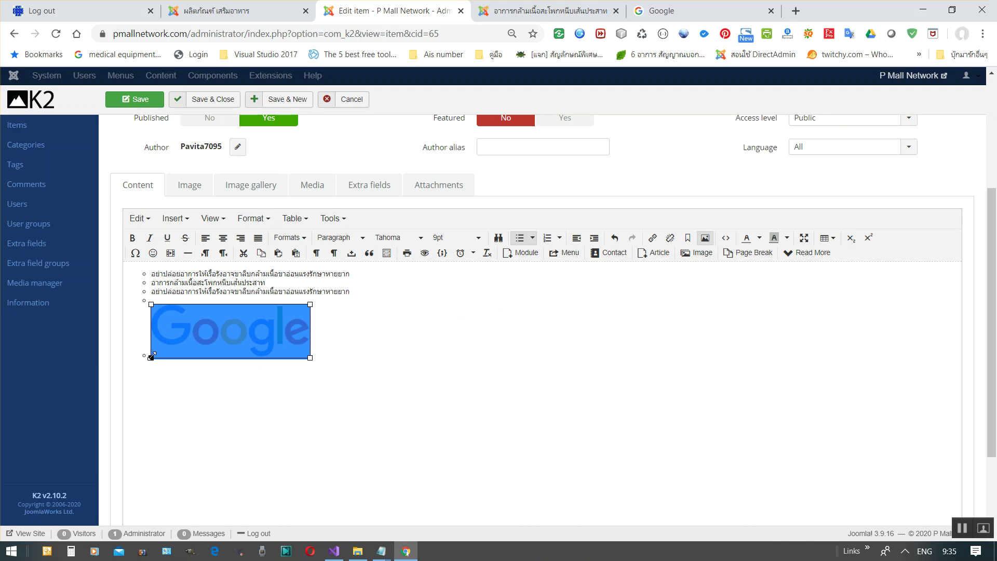
{"action": "left_click", "coordinate": [156, 356]}
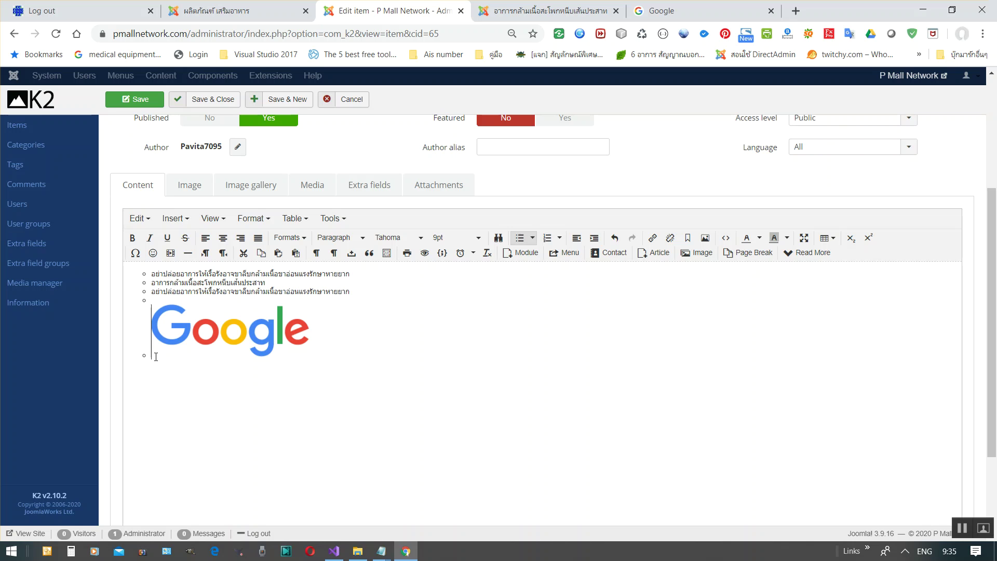
{"action": "key", "text": "Return"}
{"action": "key", "text": "Return"}
{"action": "key", "text": "Return"}
{"action": "key", "text": "Return"}
{"action": "key", "text": "Return"}
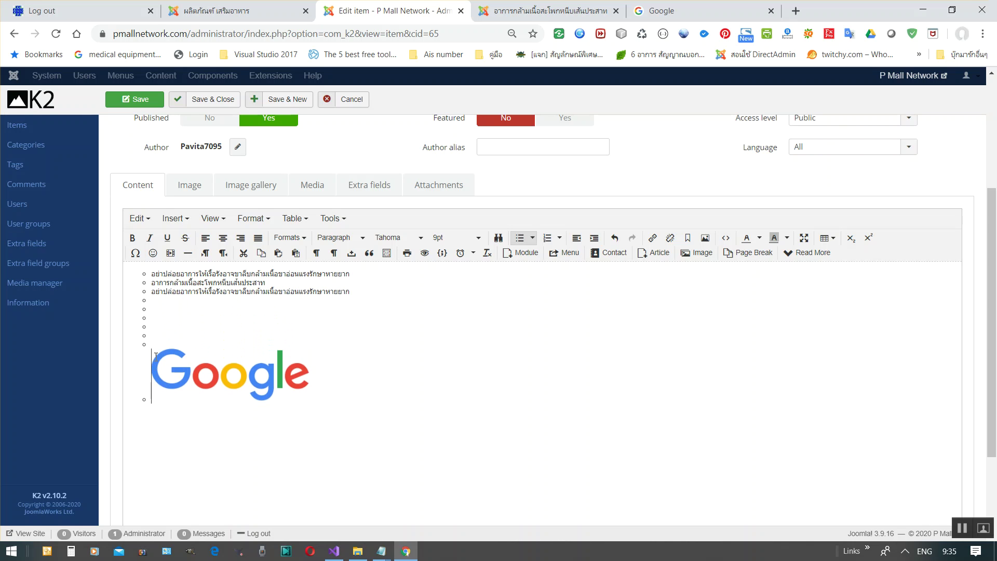
{"action": "left_click", "coordinate": [156, 342]}
{"action": "key", "text": "BackSpace"}
{"action": "key", "text": "BackSpace"}
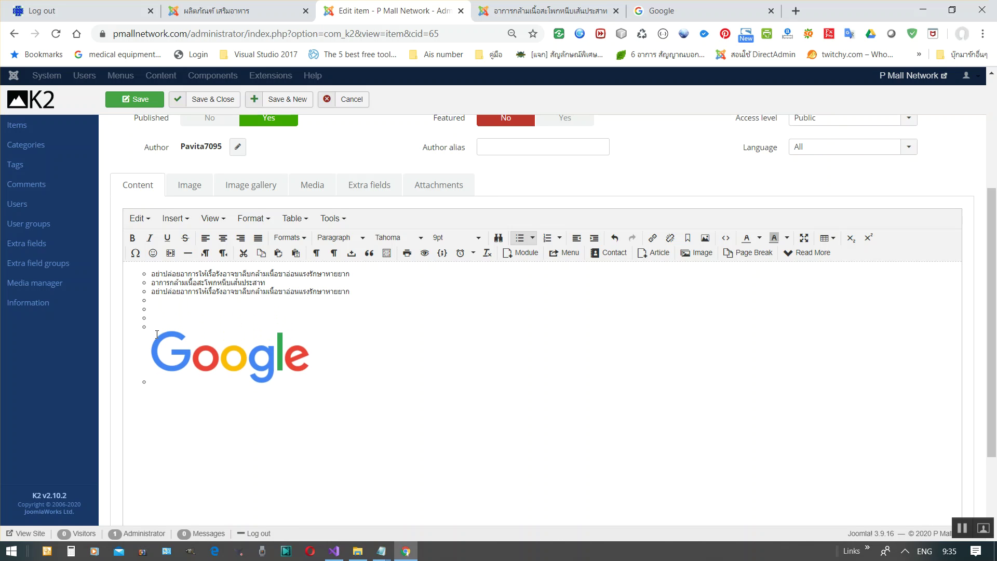
- Take the logo line out of the bulleted list, leaving a blank line above it
{"action": "key", "text": "Return"}
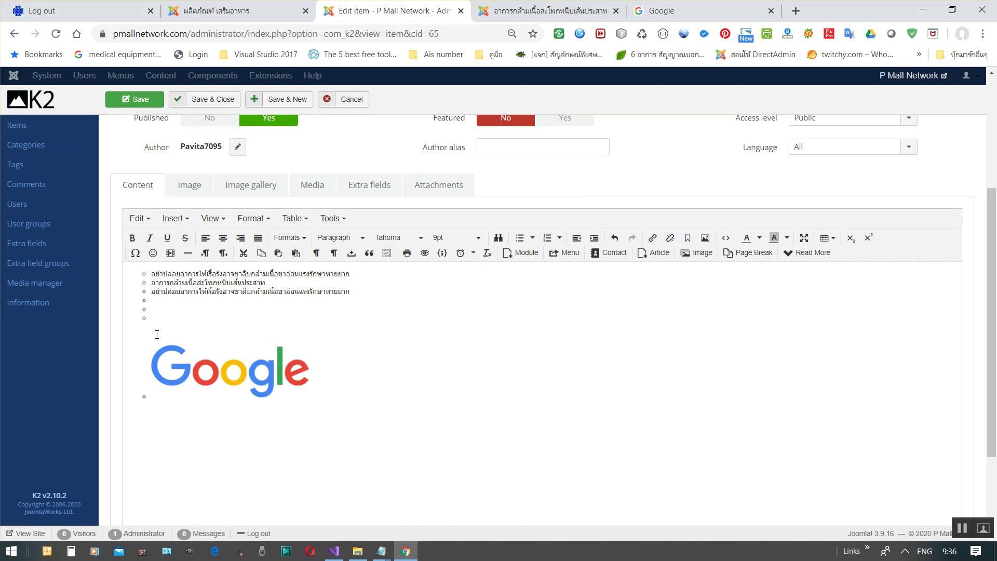
{"action": "key", "text": "Return"}
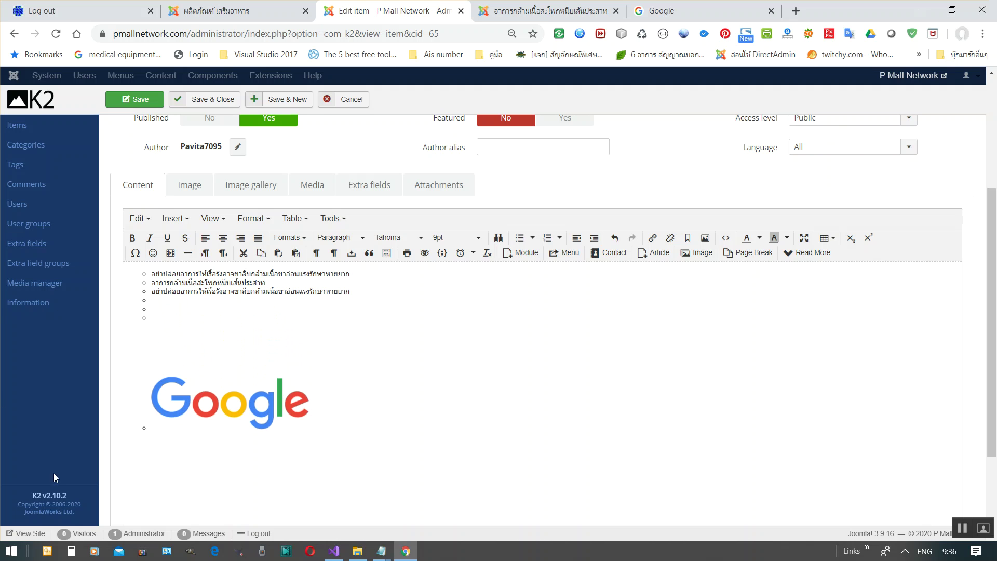
{"action": "left_click", "coordinate": [190, 321]}
{"action": "key", "text": "BackSpace"}
{"action": "key", "text": "BackSpace"}
{"action": "key", "text": "BackSpace"}
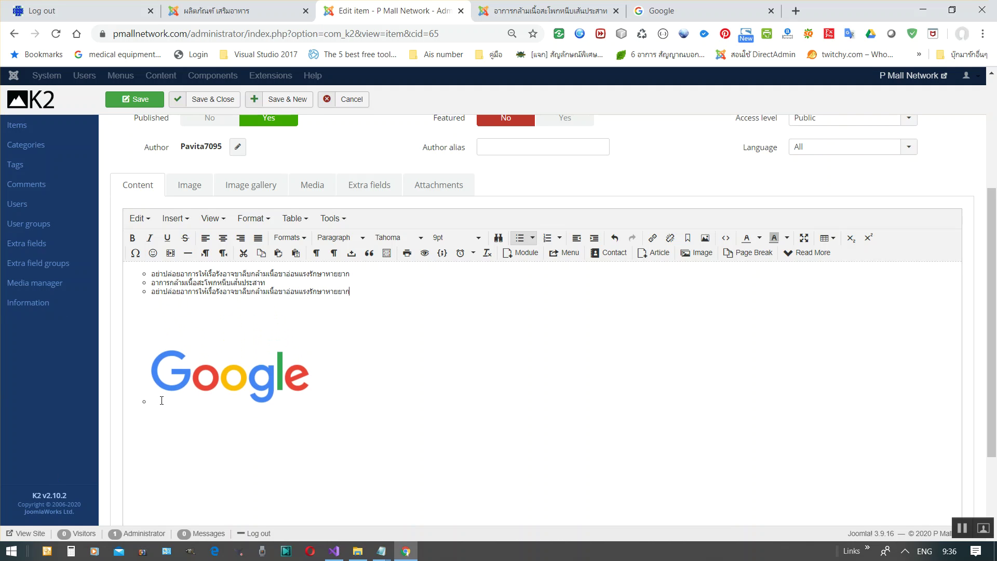
{"action": "left_click", "coordinate": [155, 403]}
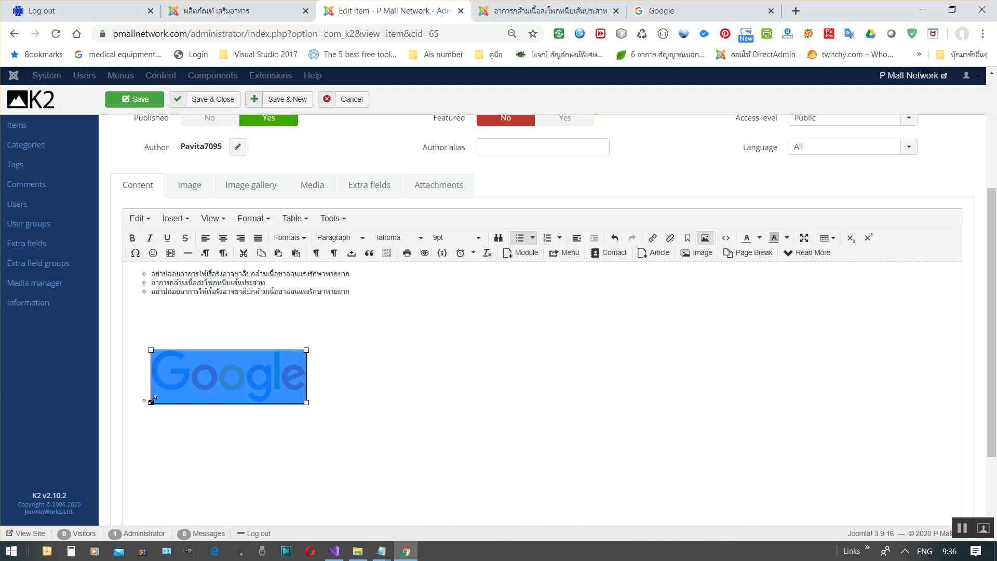
{"action": "left_click", "coordinate": [149, 400]}
{"action": "key", "text": "BackSpace"}
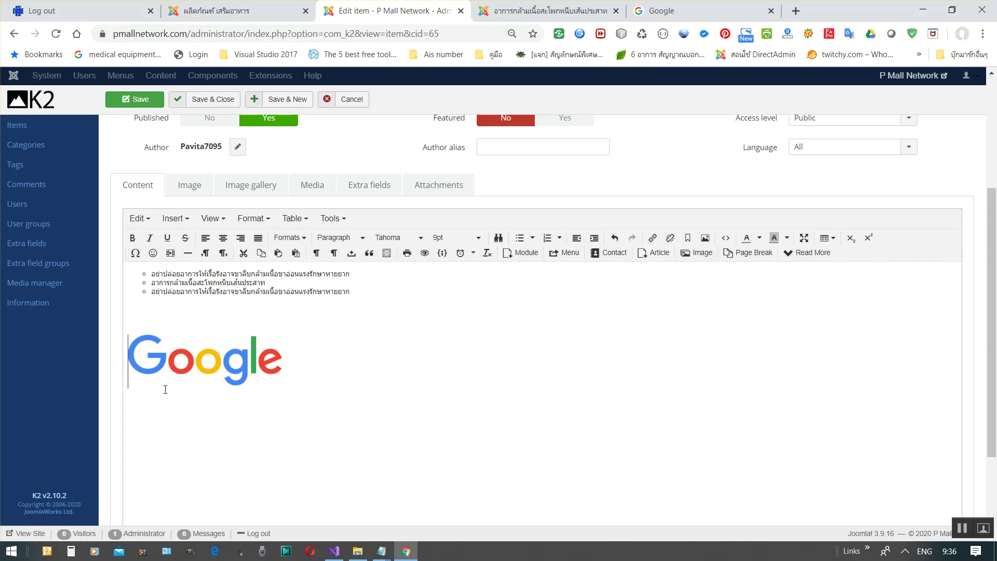
{"action": "key", "text": "Return"}
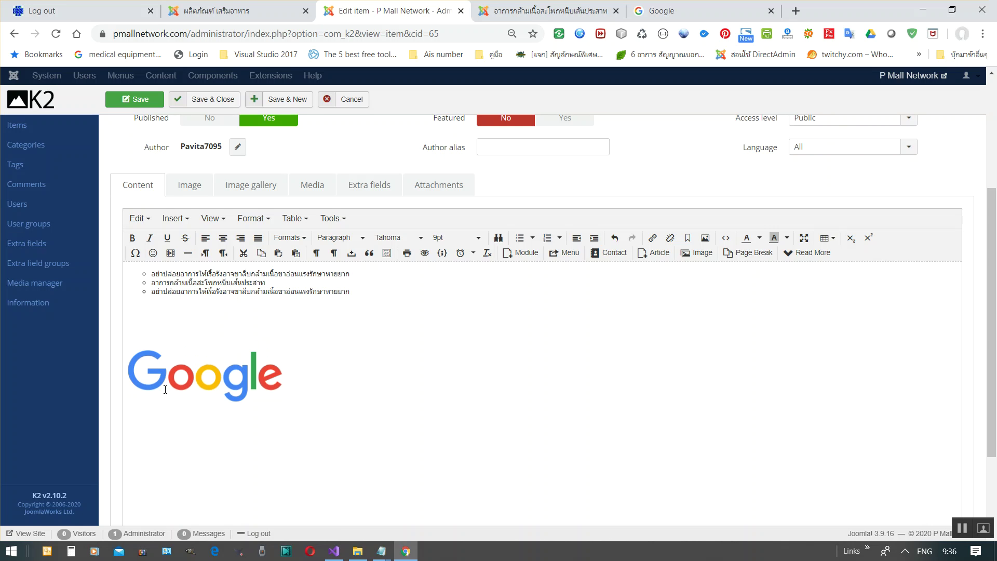
{"action": "left_click", "coordinate": [320, 351]}
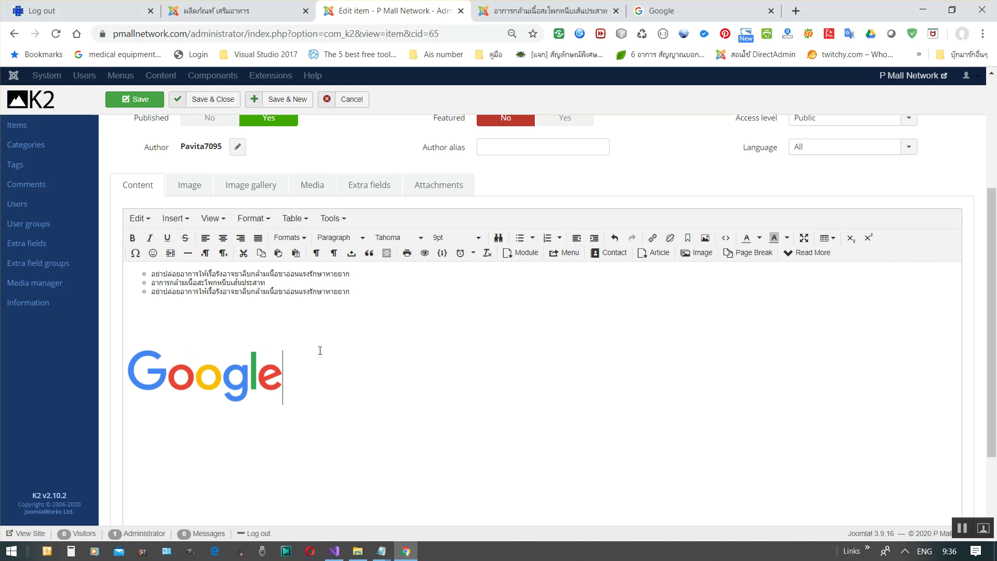
- Save the K2 article and check the Google logo sits below the Thai bullets
{"action": "left_click", "coordinate": [155, 105]}
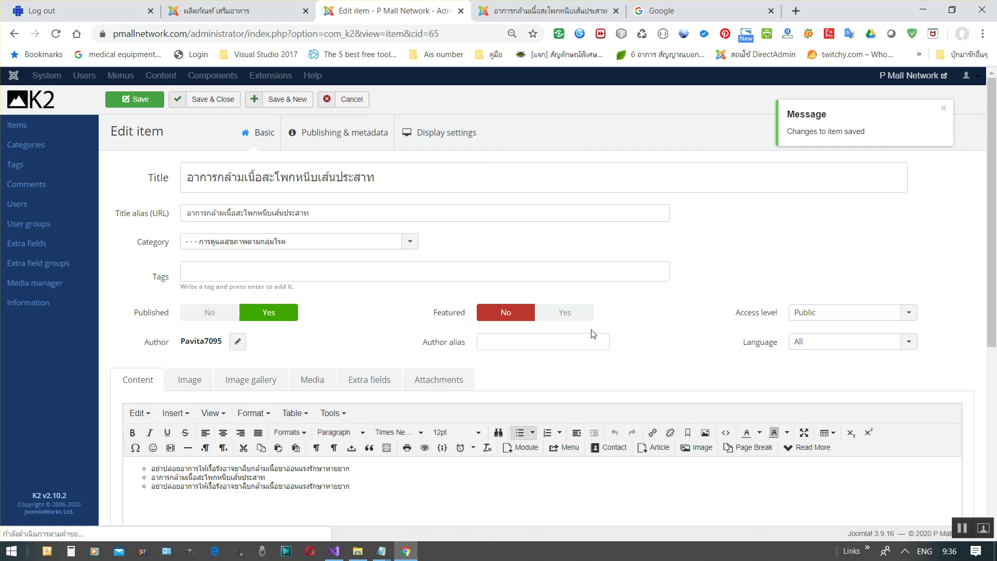
{"action": "scroll", "coordinate": [595, 334], "scroll_direction": "down", "scroll_amount": 1}
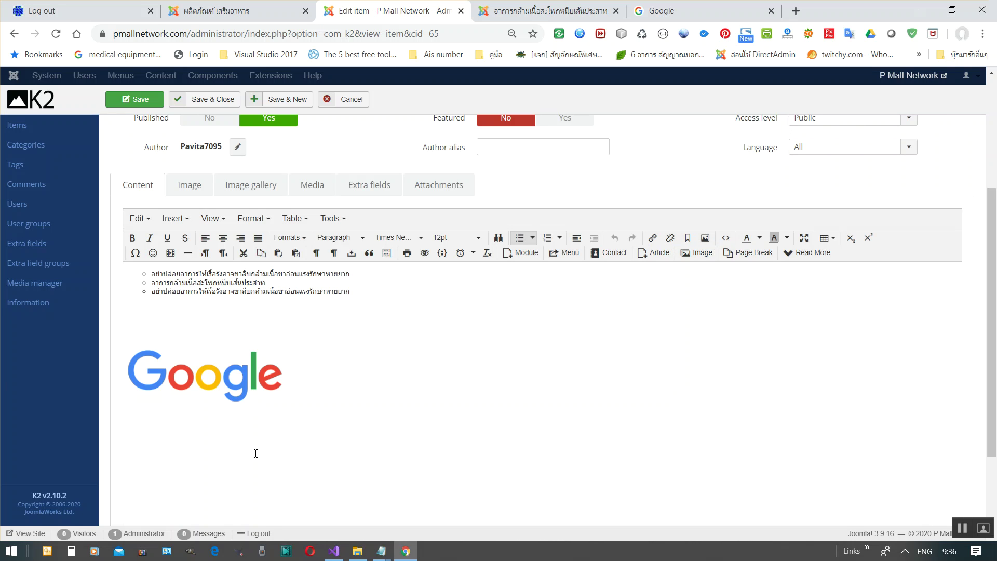
{"action": "left_click", "coordinate": [264, 384]}
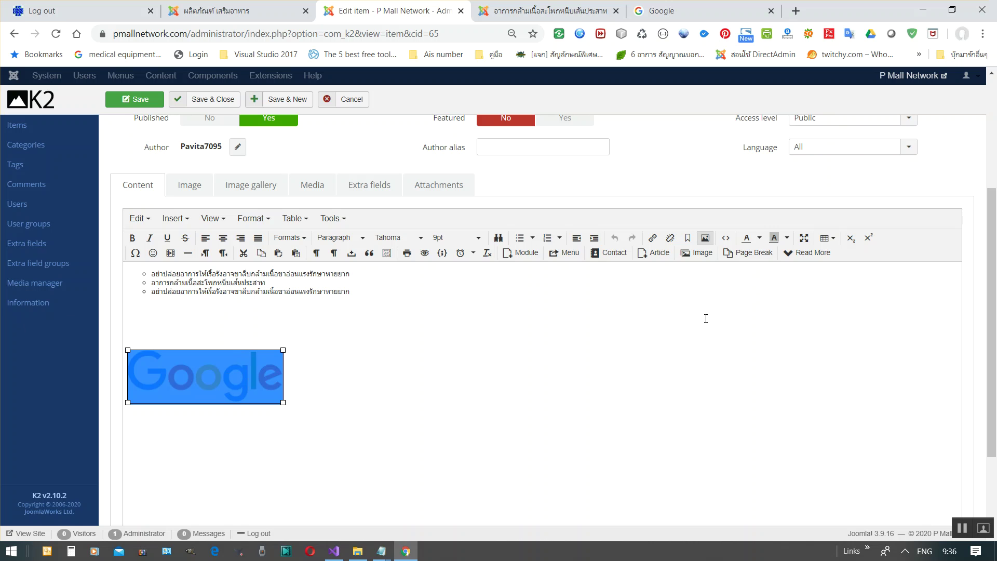
{"action": "left_click", "coordinate": [706, 270]}
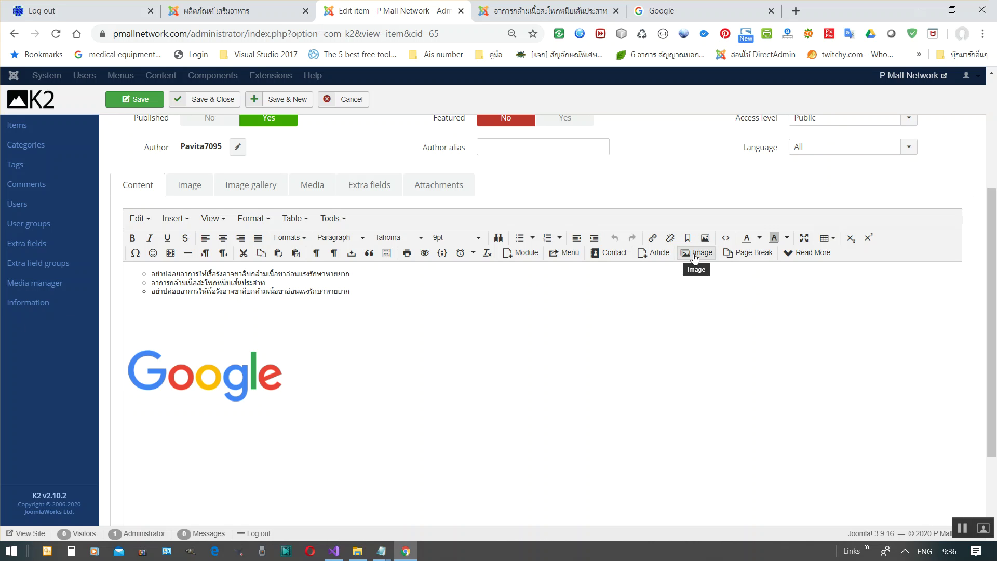
- Open the image browser and look through the ads/mediem and products/small folders
{"action": "left_click", "coordinate": [695, 256]}
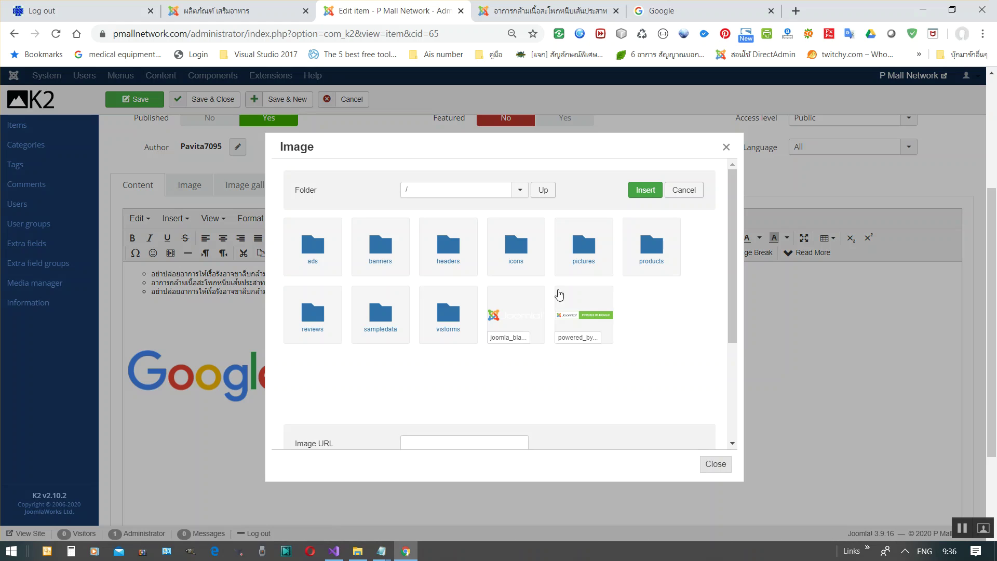
{"action": "left_click_drag", "start_coordinate": [577, 153], "coordinate": [705, 173]}
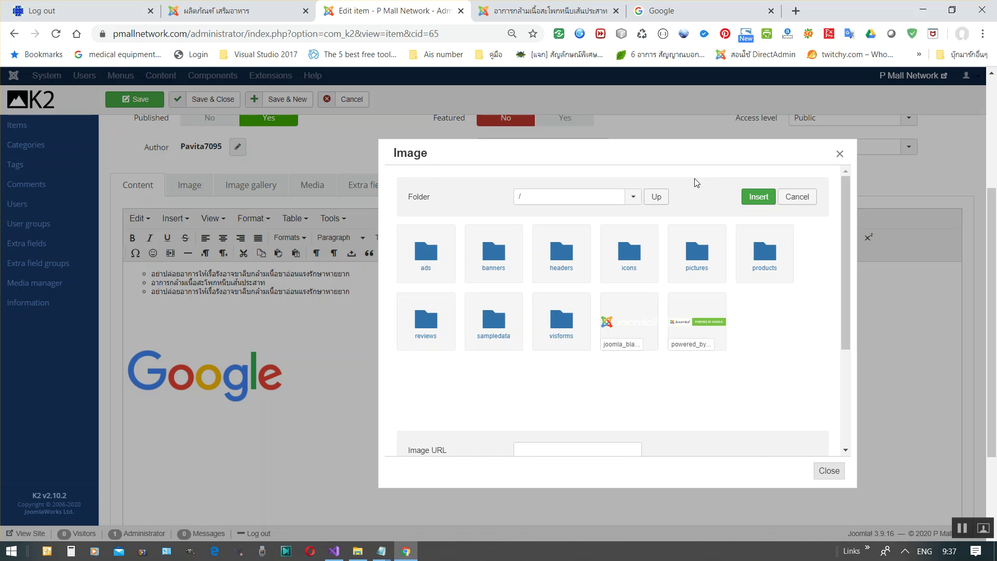
{"action": "left_click", "coordinate": [842, 157]}
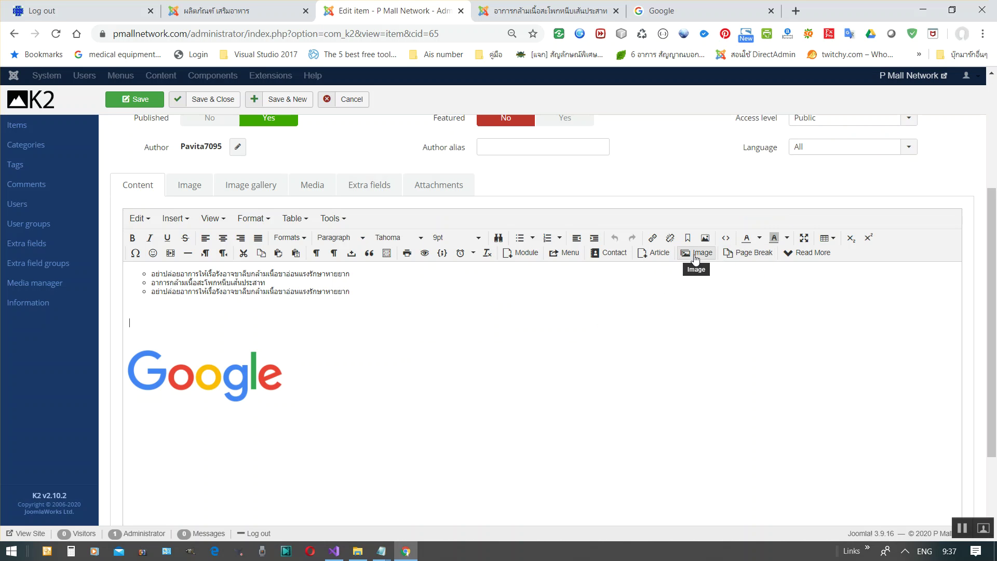
{"action": "left_click", "coordinate": [695, 254]}
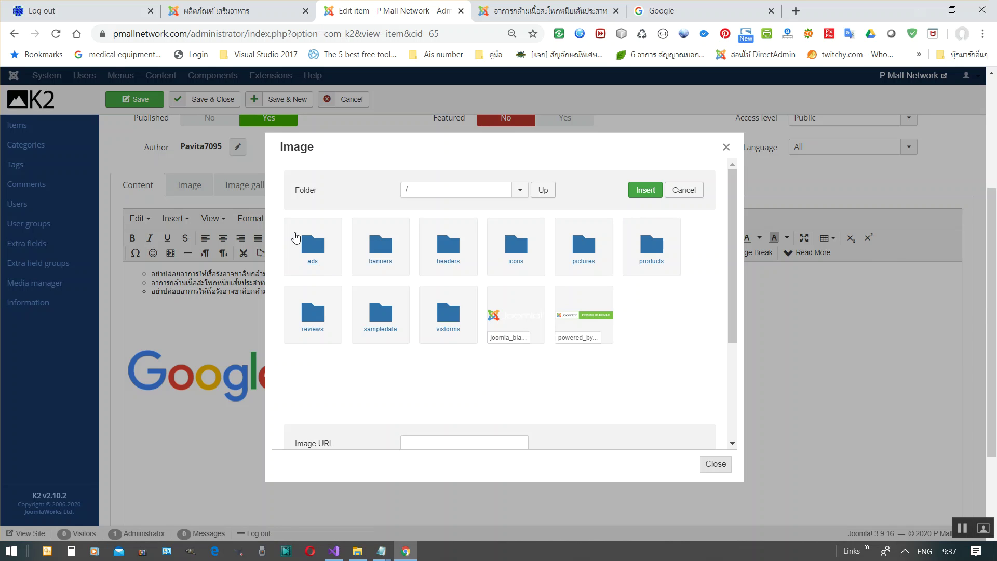
{"action": "left_click", "coordinate": [319, 252]}
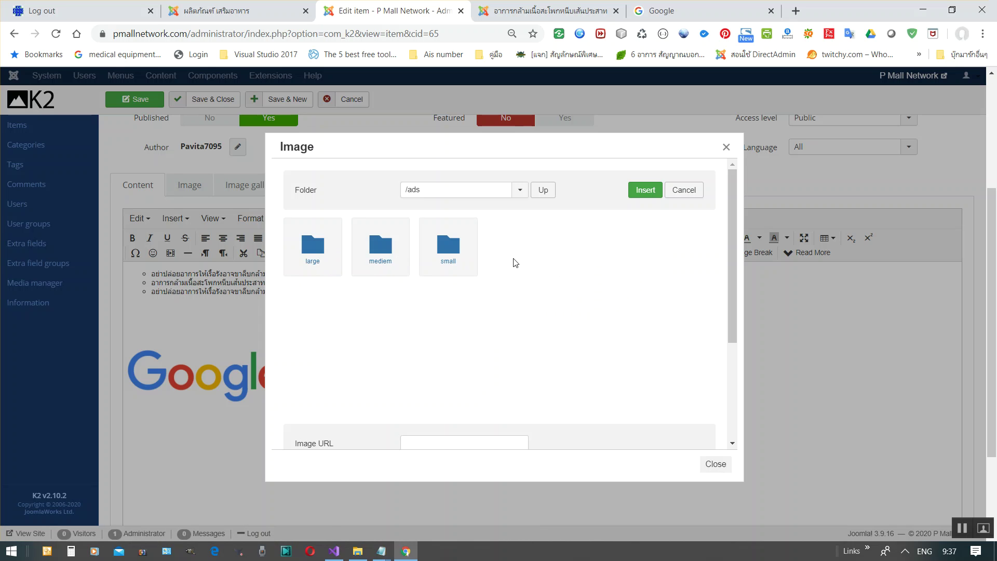
{"action": "left_click", "coordinate": [368, 253]}
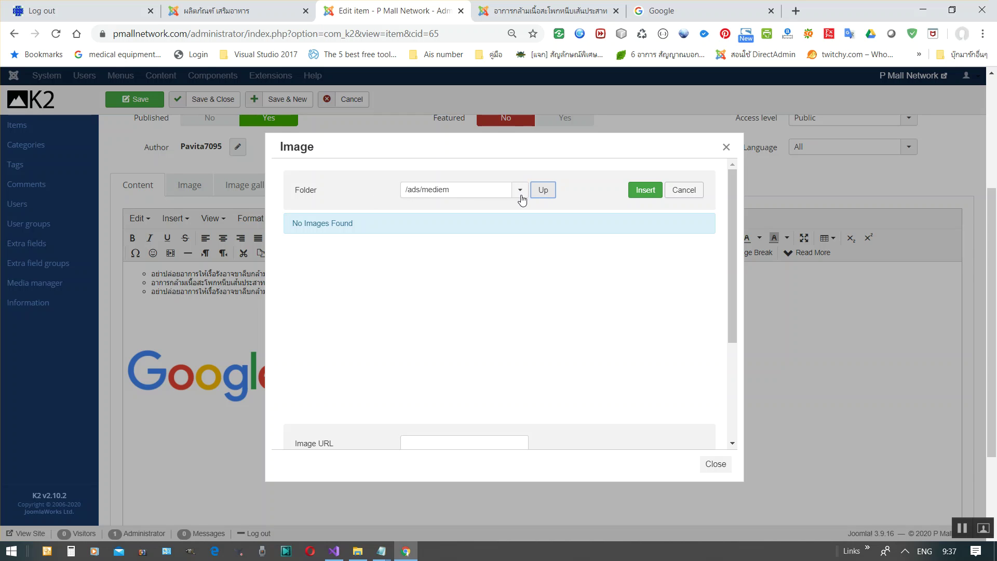
{"action": "left_click", "coordinate": [544, 194]}
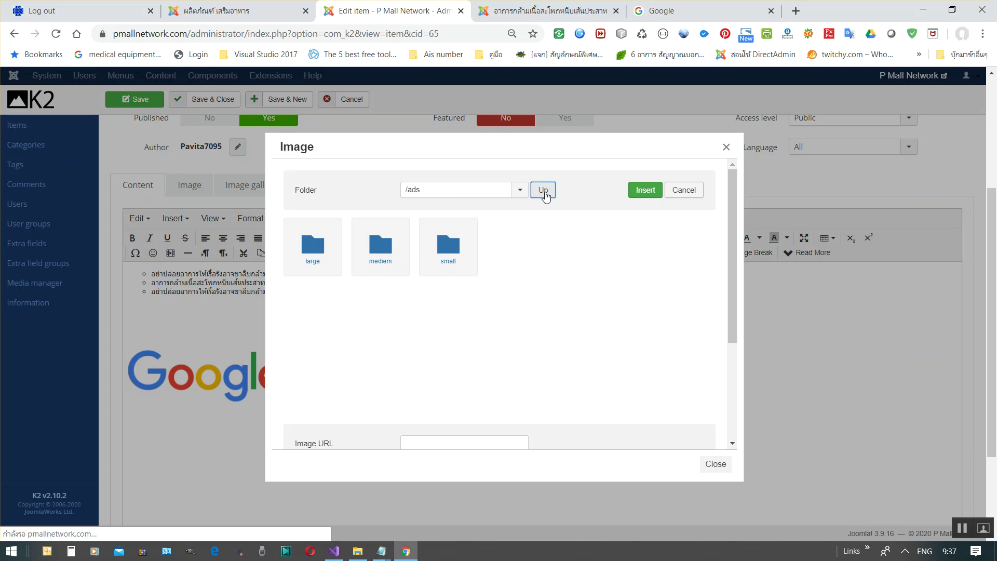
{"action": "left_click", "coordinate": [543, 190]}
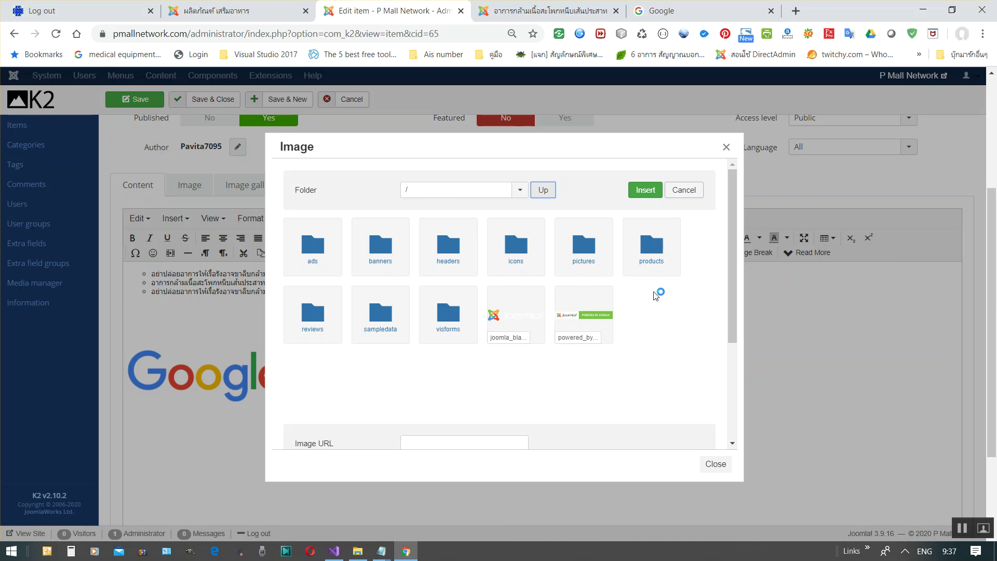
{"action": "left_click", "coordinate": [655, 255]}
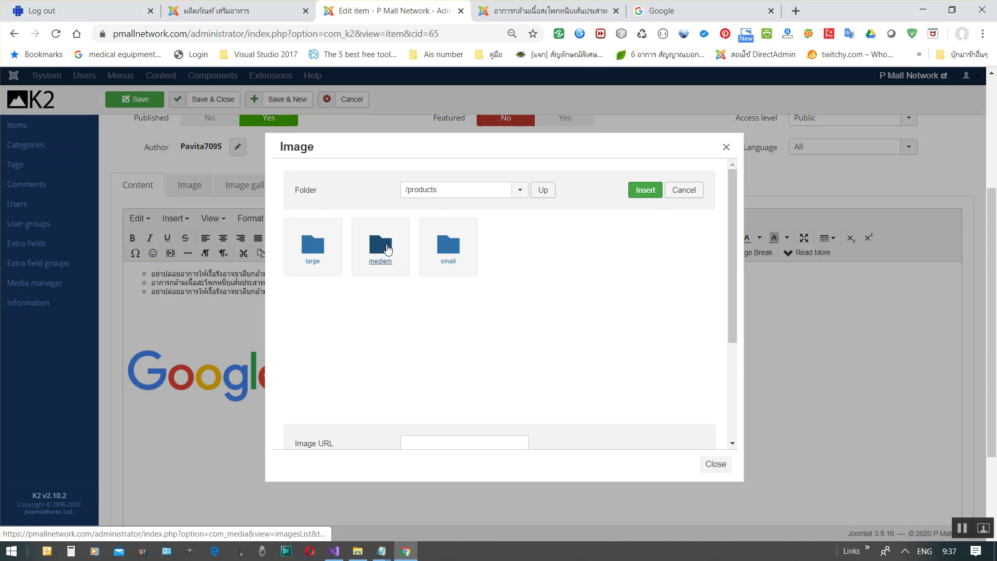
{"action": "left_click", "coordinate": [452, 253]}
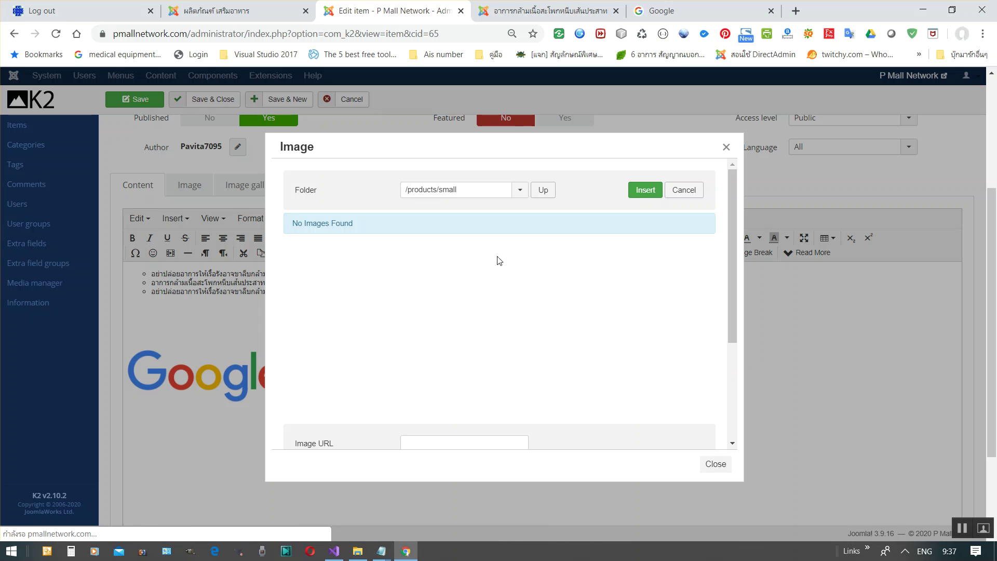
{"action": "left_click", "coordinate": [647, 193]}
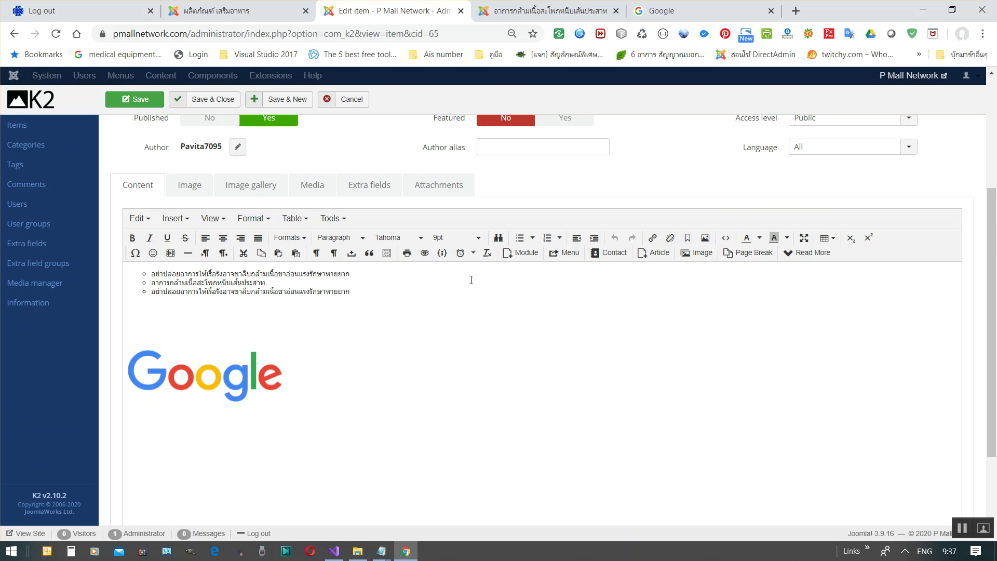
- Reopen the image browser and inspect the products/mediem and products/large folders
{"action": "left_click", "coordinate": [701, 257]}
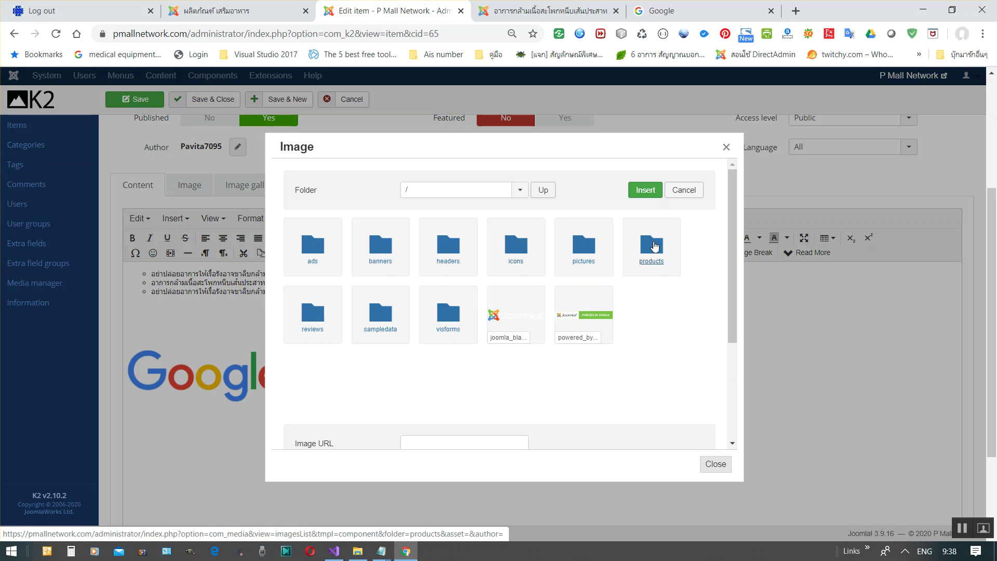
{"action": "left_click", "coordinate": [653, 245]}
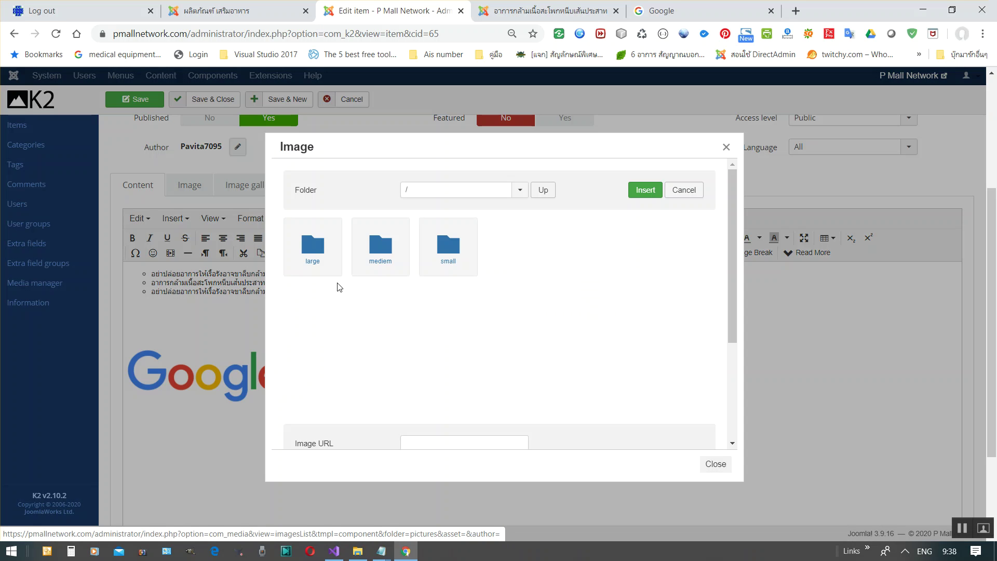
{"action": "left_click", "coordinate": [376, 249]}
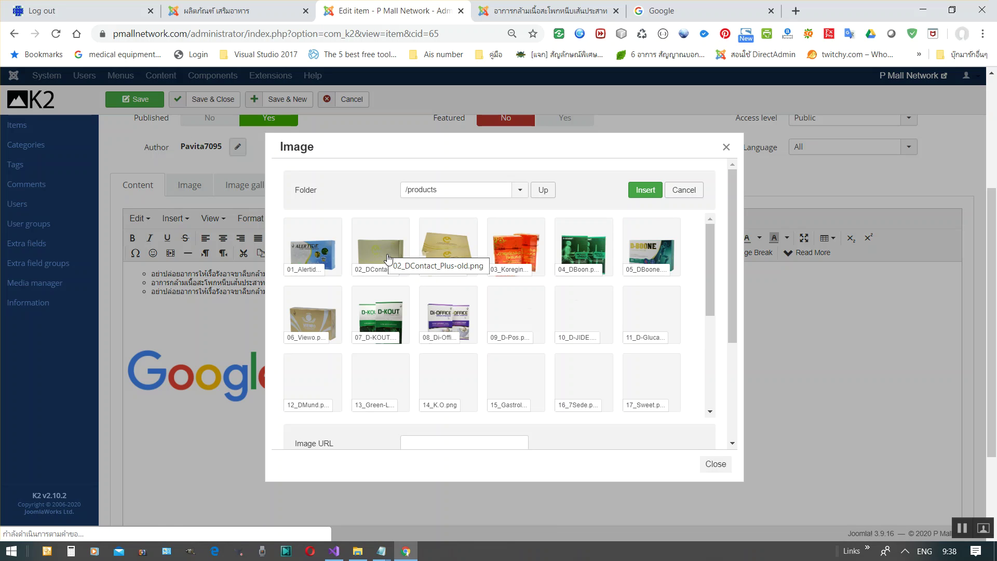
{"action": "scroll", "coordinate": [609, 338], "scroll_direction": "down", "scroll_amount": 4}
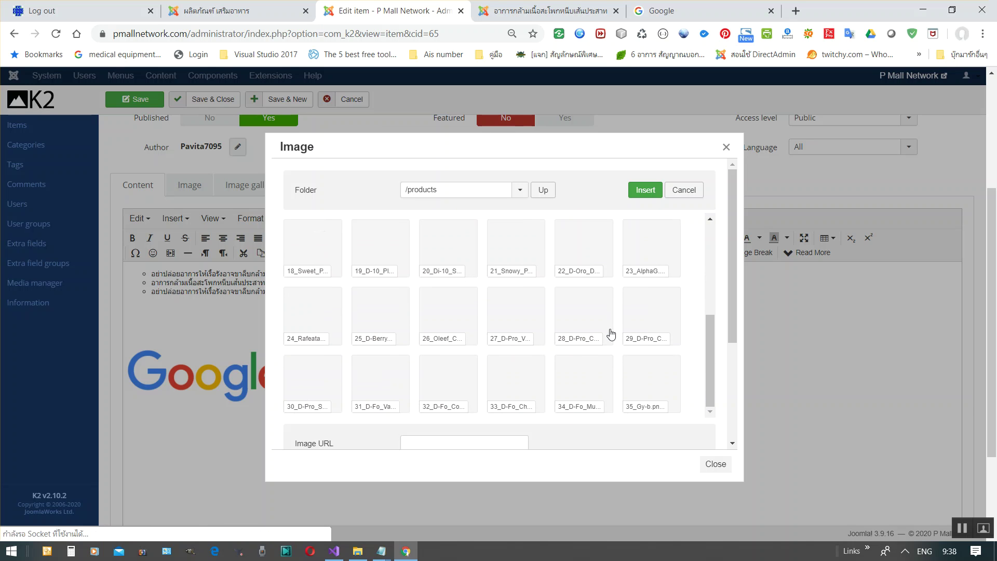
{"action": "scroll", "coordinate": [611, 334], "scroll_direction": "up", "scroll_amount": 3}
{"action": "scroll", "coordinate": [611, 334], "scroll_direction": "down", "scroll_amount": 3}
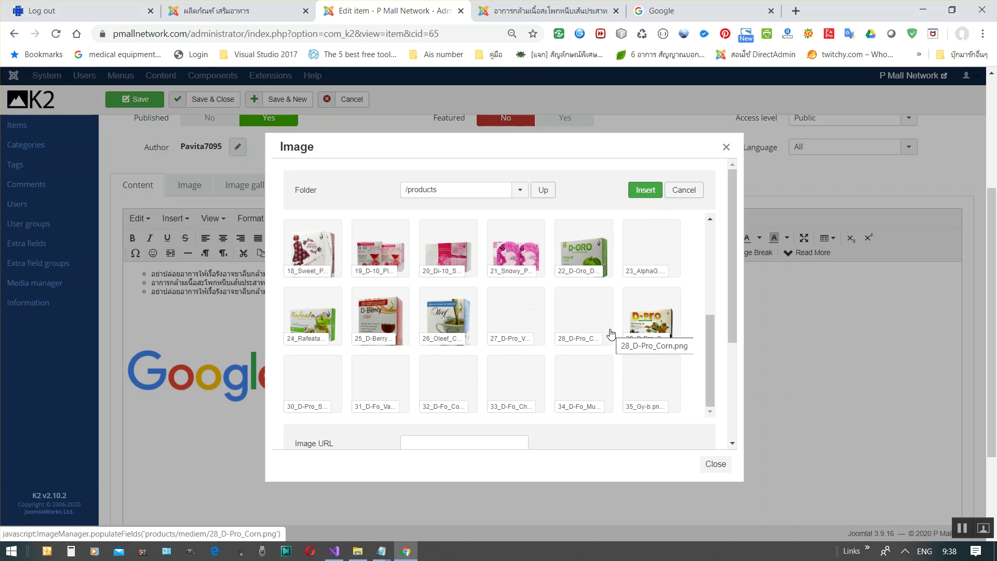
{"action": "scroll", "coordinate": [611, 332], "scroll_direction": "up", "scroll_amount": 3}
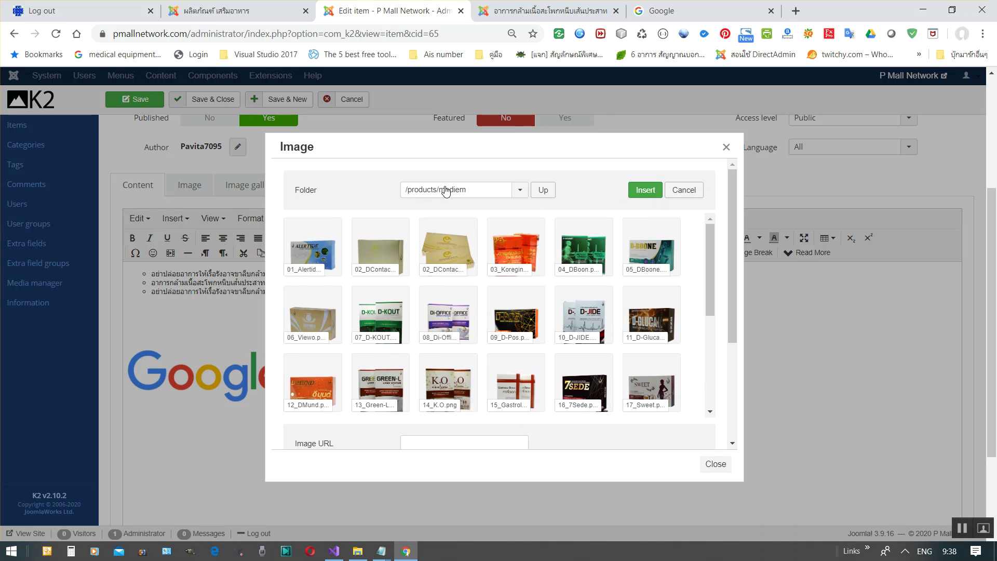
{"action": "left_click", "coordinate": [544, 197]}
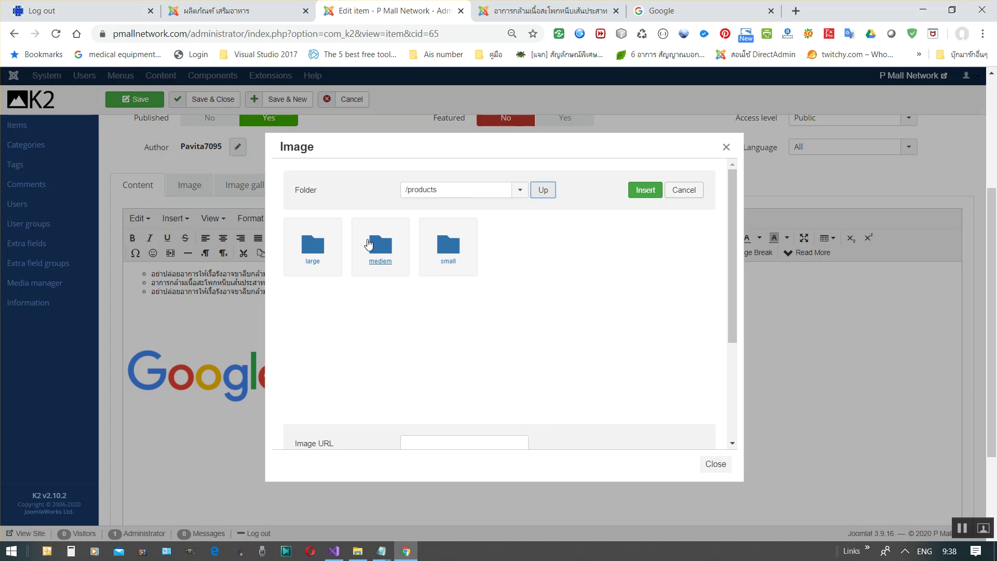
{"action": "double_click", "coordinate": [314, 262]}
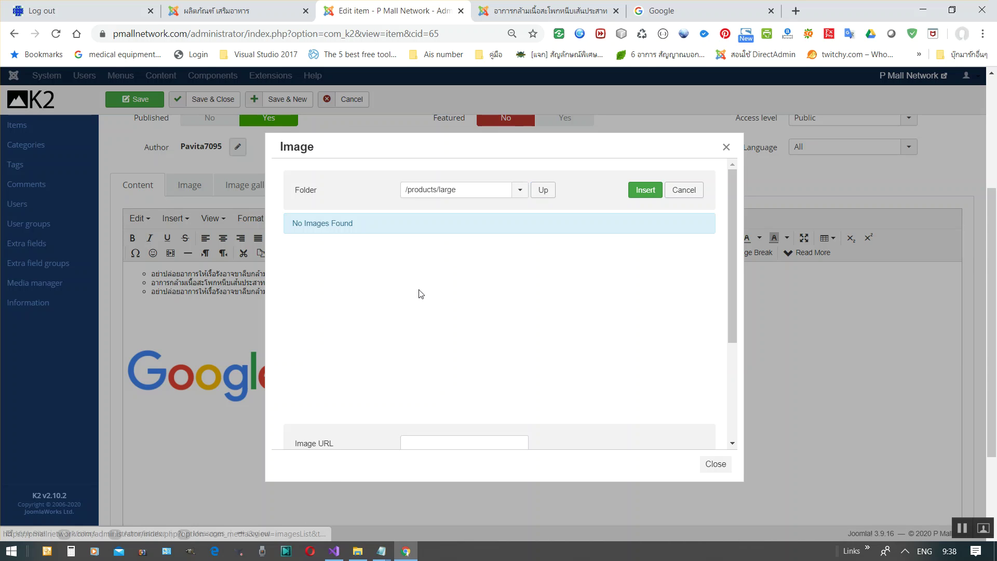
{"action": "left_click", "coordinate": [543, 192]}
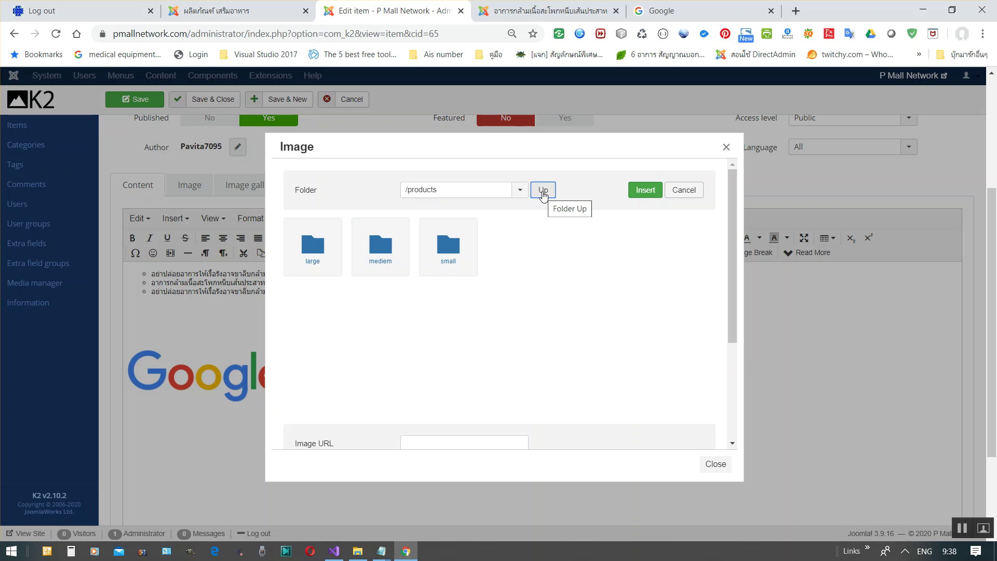
{"action": "left_click", "coordinate": [543, 191]}
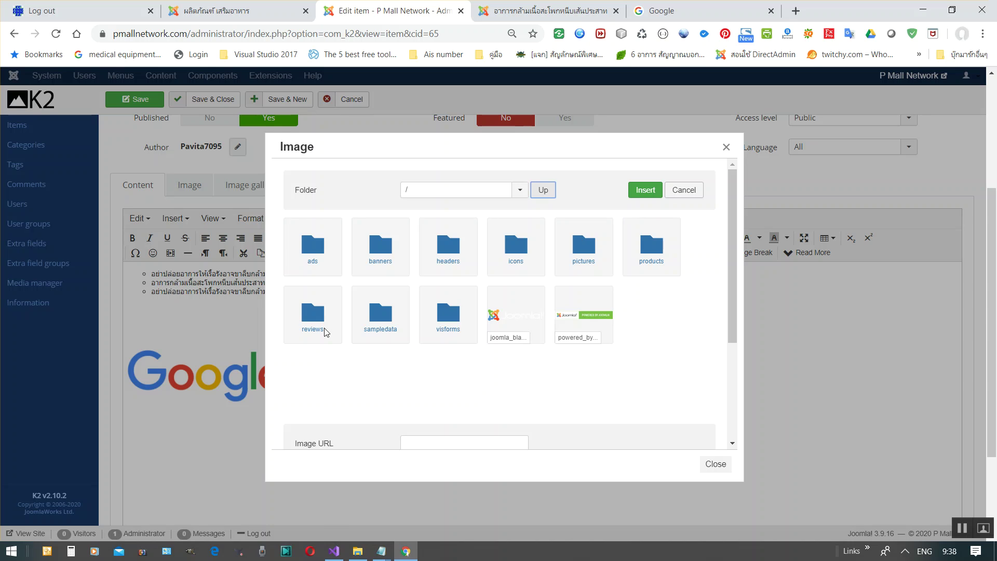
- Check the reviews subfolders, then open pictures > small
{"action": "left_click", "coordinate": [313, 317]}
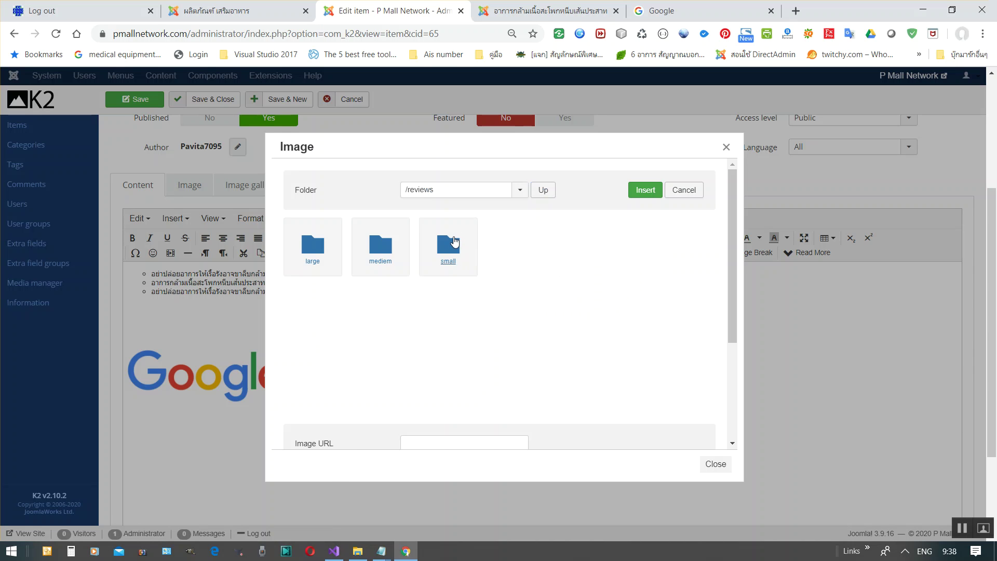
{"action": "left_click", "coordinate": [452, 246]}
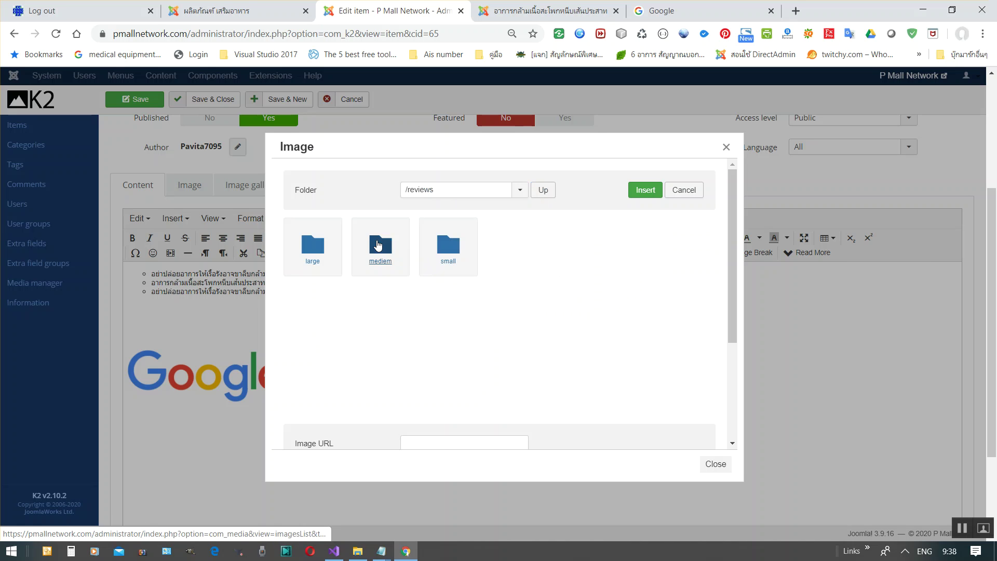
{"action": "left_click", "coordinate": [378, 246]}
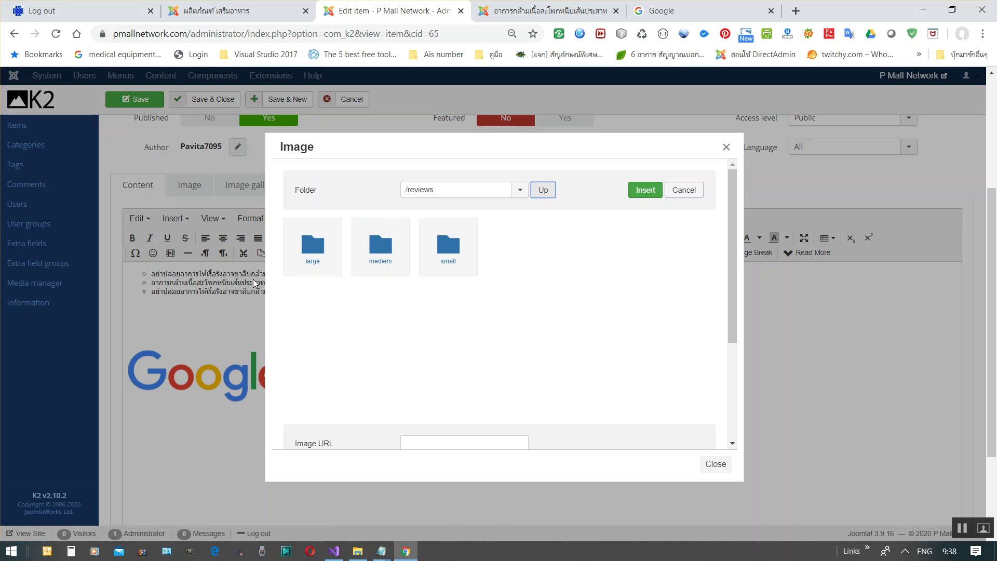
{"action": "left_click", "coordinate": [311, 249]}
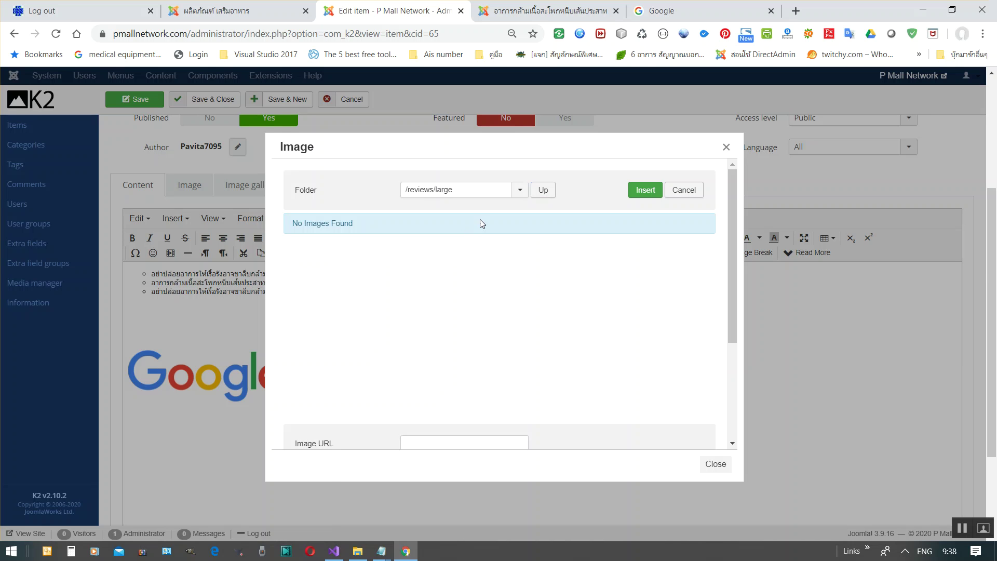
{"action": "left_click", "coordinate": [543, 189]}
{"action": "left_click", "coordinate": [542, 195]}
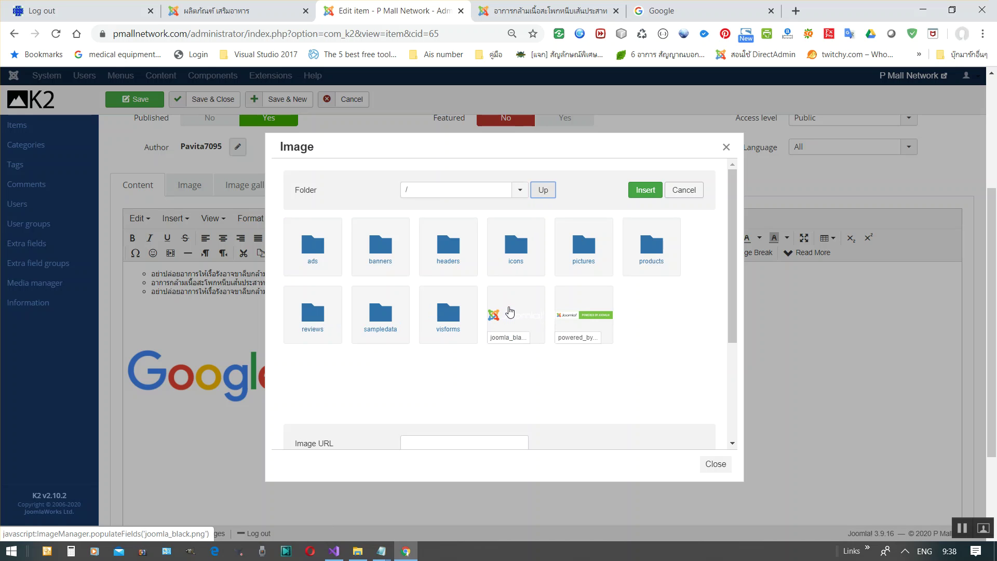
{"action": "left_click", "coordinate": [589, 243]}
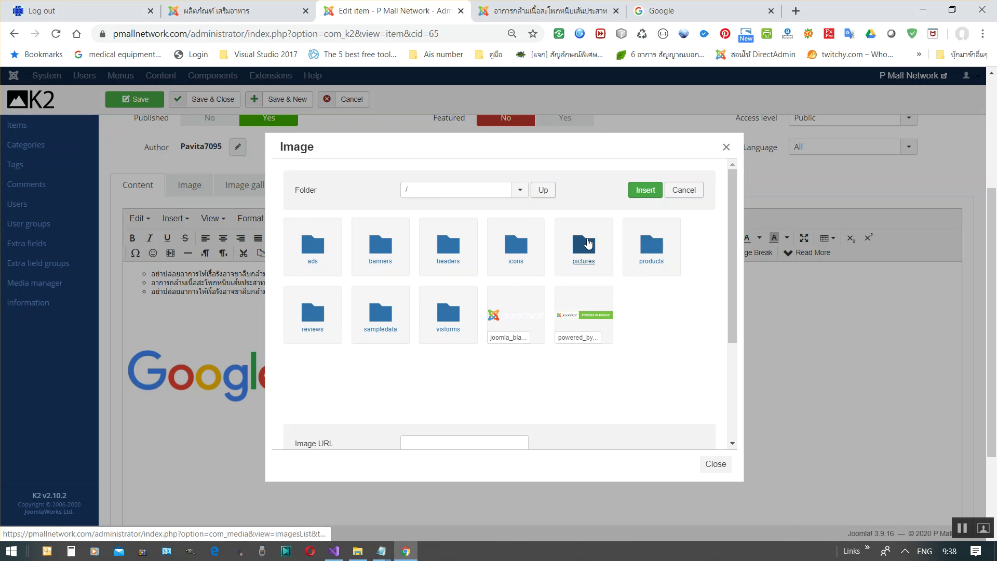
{"action": "left_click", "coordinate": [435, 250]}
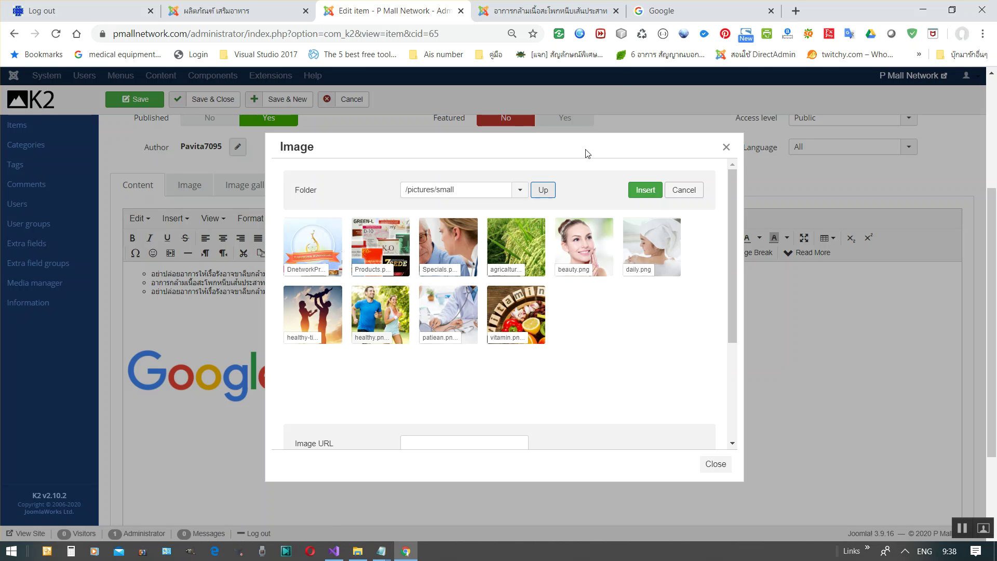
- Open the live site's สาระสุขภาพ section and scroll to its four subcategory cards
{"action": "left_click", "coordinate": [576, 15]}
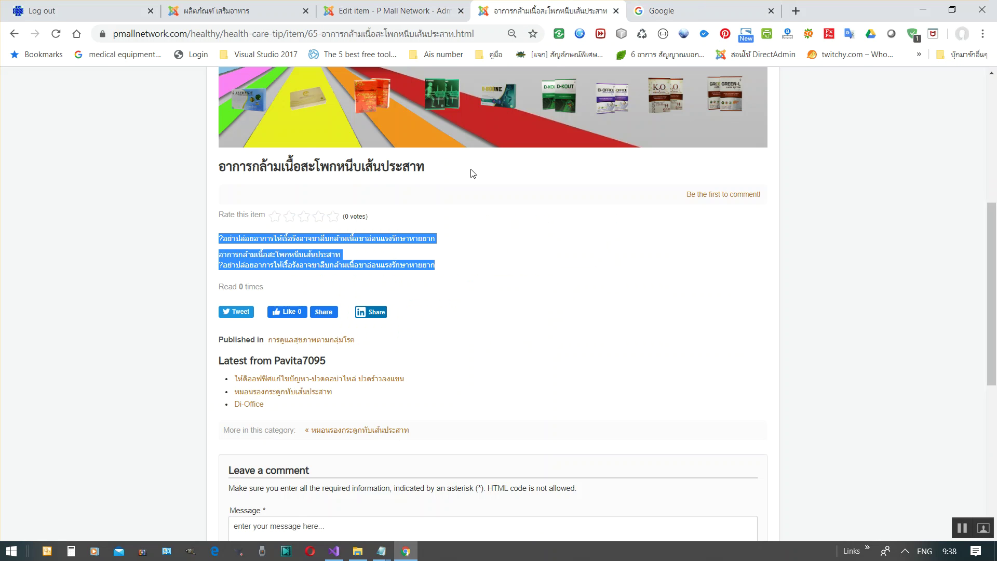
{"action": "scroll", "coordinate": [474, 187], "scroll_direction": "up", "scroll_amount": 6}
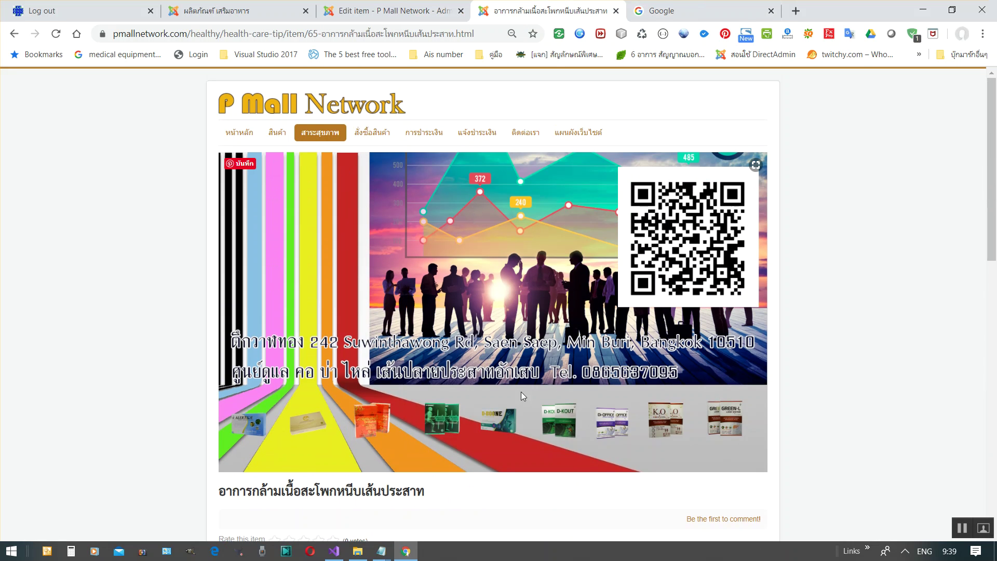
{"action": "left_click", "coordinate": [374, 134]}
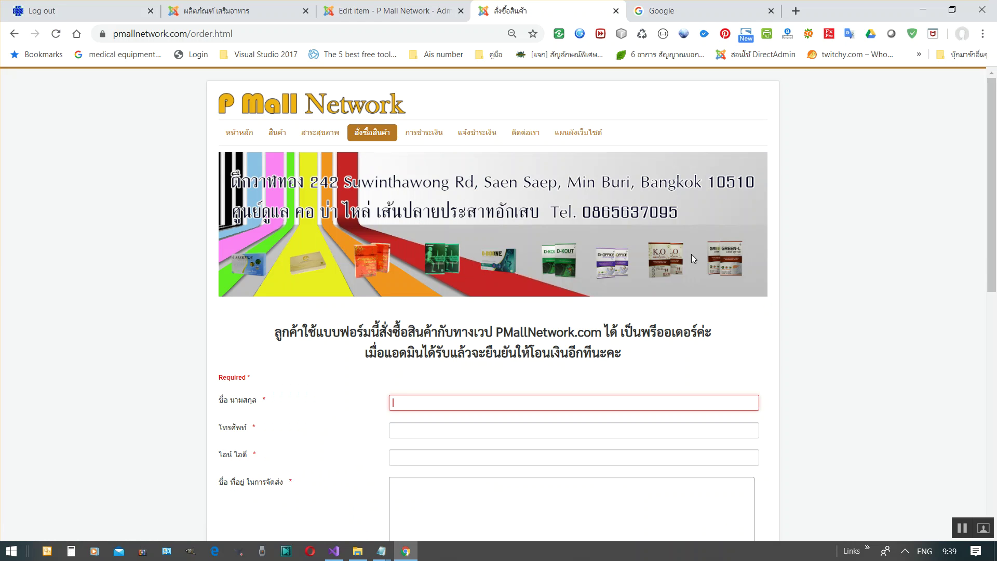
{"action": "left_click", "coordinate": [327, 133]}
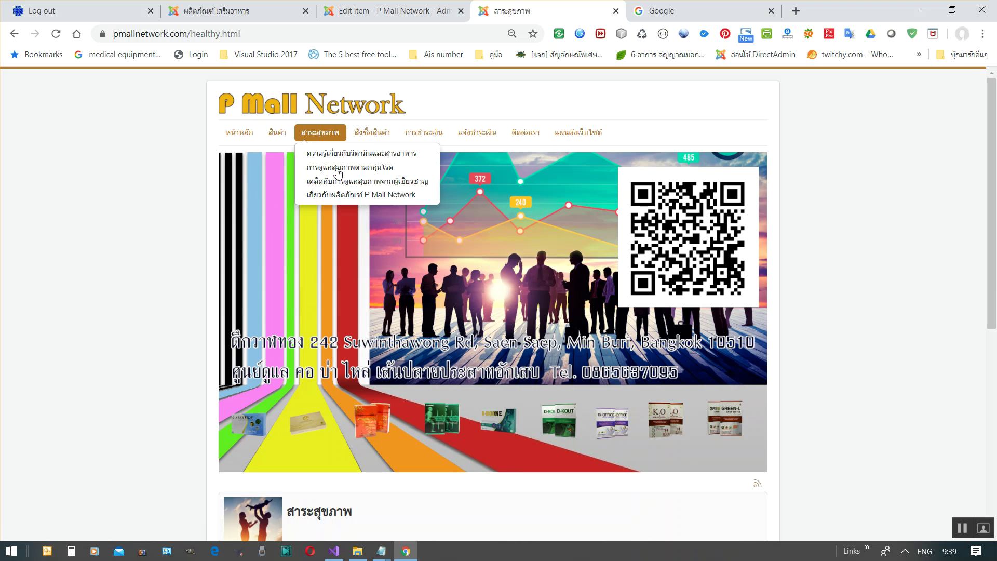
{"action": "scroll", "coordinate": [413, 356], "scroll_direction": "down", "scroll_amount": 2}
{"action": "scroll", "coordinate": [264, 400], "scroll_direction": "down", "scroll_amount": 2}
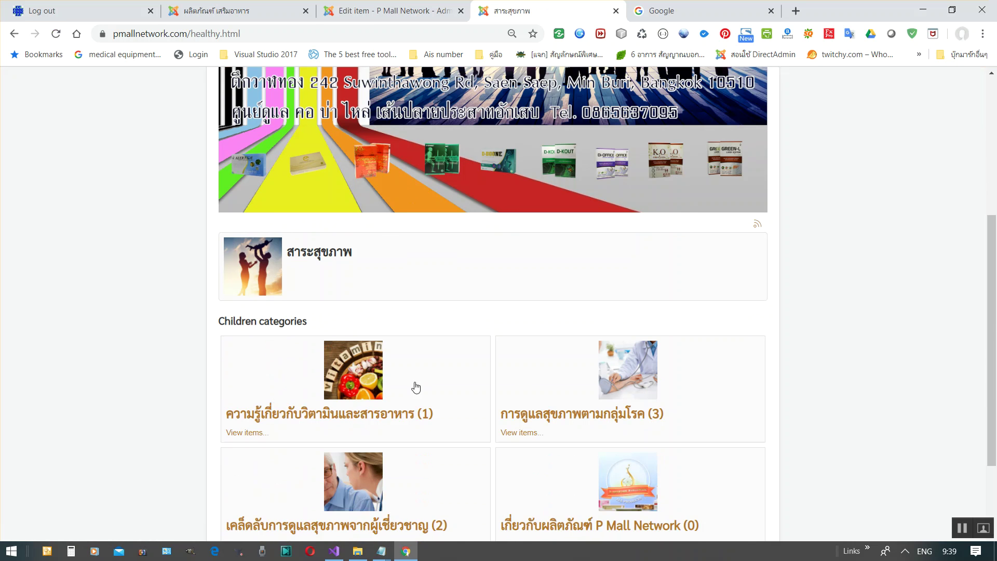
{"action": "scroll", "coordinate": [413, 384], "scroll_direction": "down", "scroll_amount": 2}
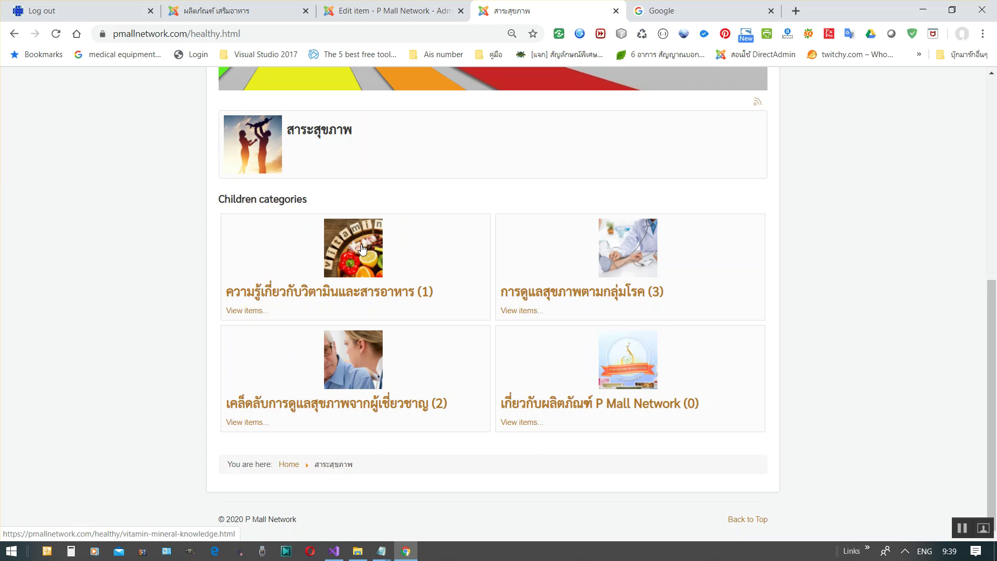
- In the K2 image browser, look through pictures/large and sampledata
{"action": "left_click", "coordinate": [405, 16]}
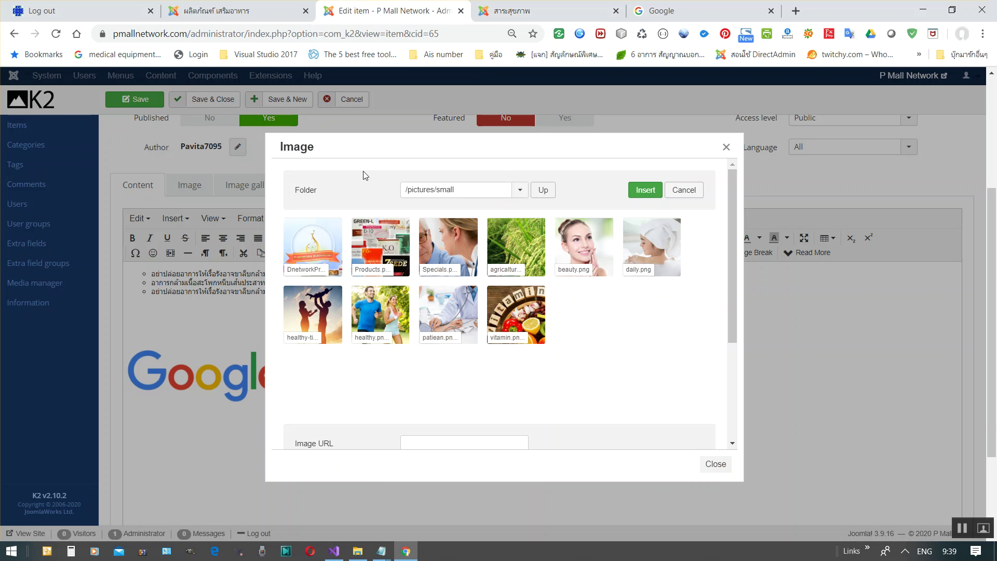
{"action": "left_click", "coordinate": [543, 190]}
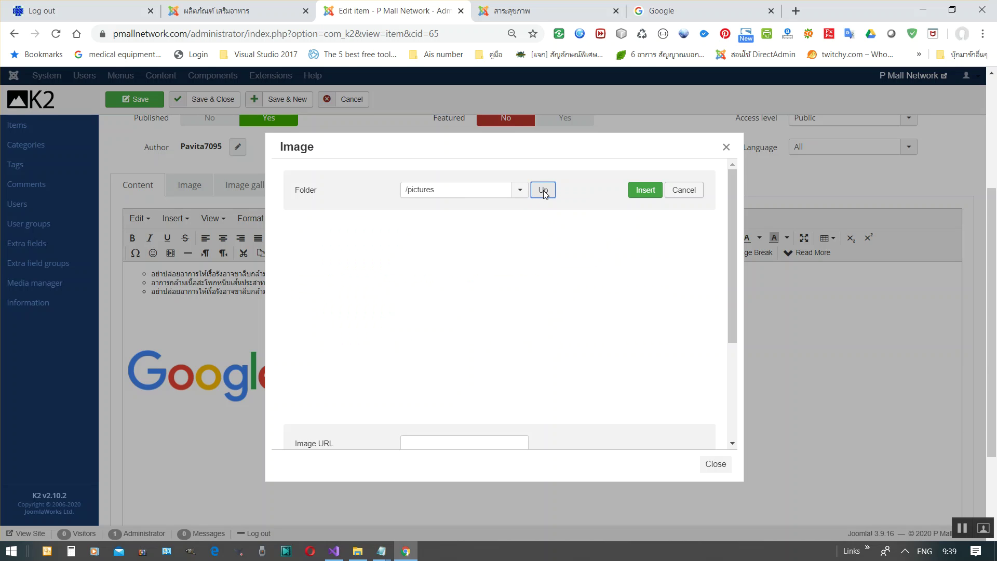
{"action": "left_click", "coordinate": [314, 257]}
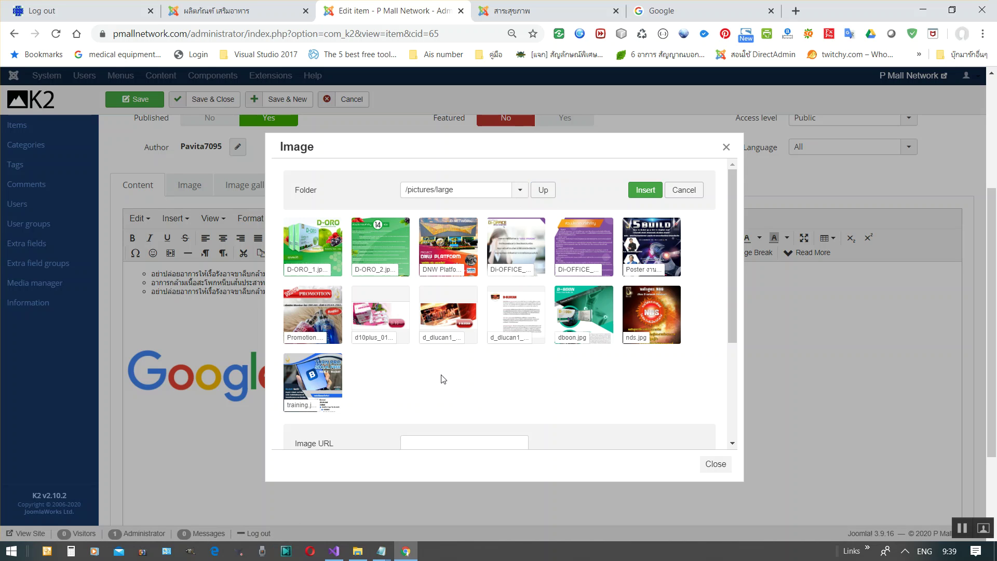
{"action": "scroll", "coordinate": [443, 378], "scroll_direction": "down", "scroll_amount": 3}
{"action": "scroll", "coordinate": [443, 379], "scroll_direction": "up", "scroll_amount": 3}
{"action": "left_click", "coordinate": [541, 191]}
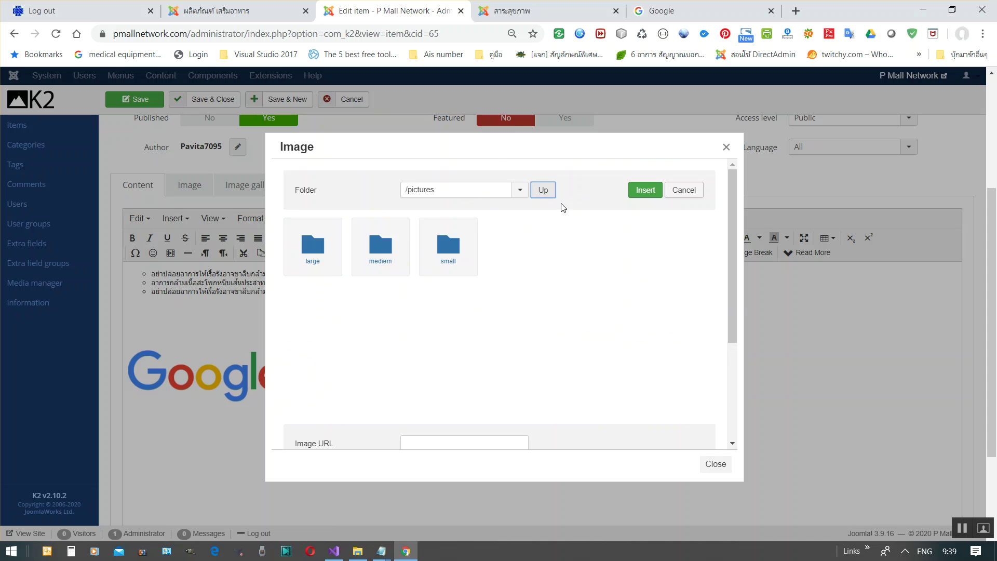
{"action": "left_click", "coordinate": [543, 192]}
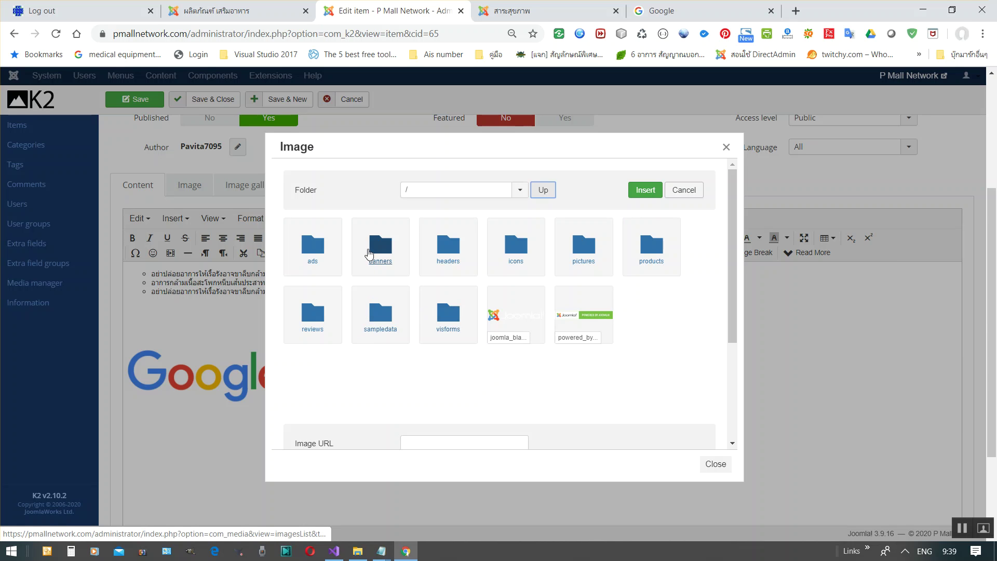
{"action": "left_click", "coordinate": [368, 317]}
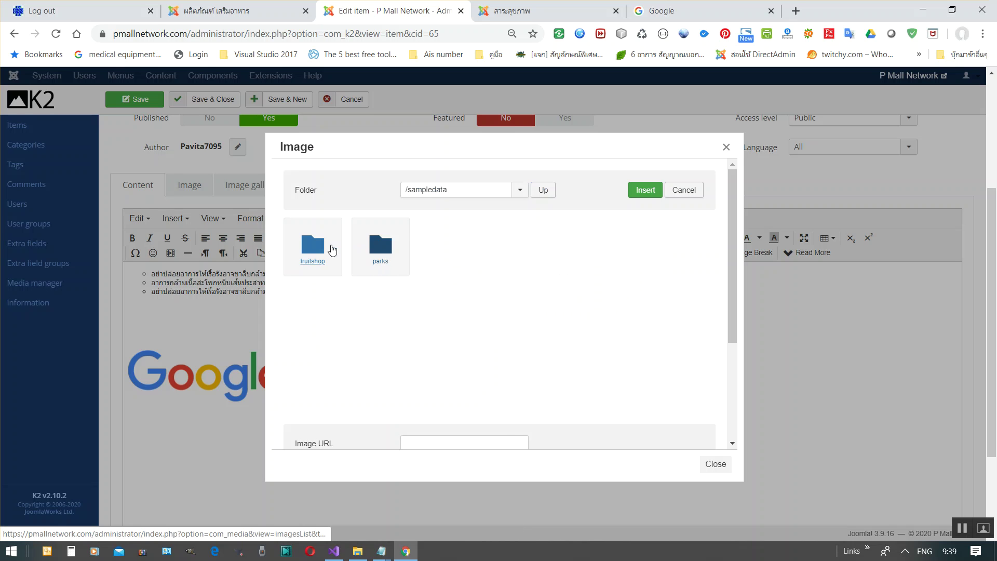
{"action": "left_click", "coordinate": [543, 190]}
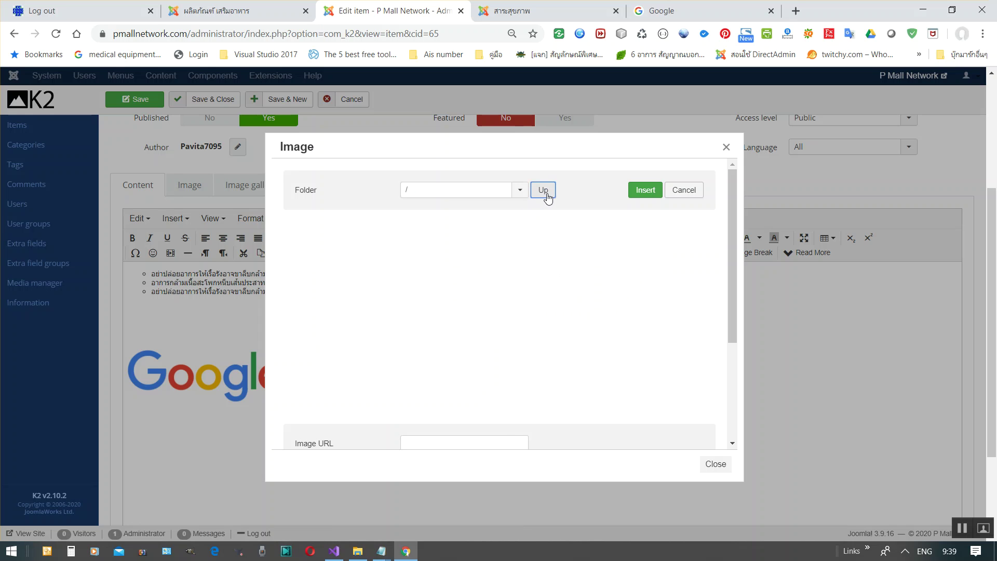
- Check headers and icons, open products > mediem, then go to the health page tab
{"action": "left_click", "coordinate": [448, 255]}
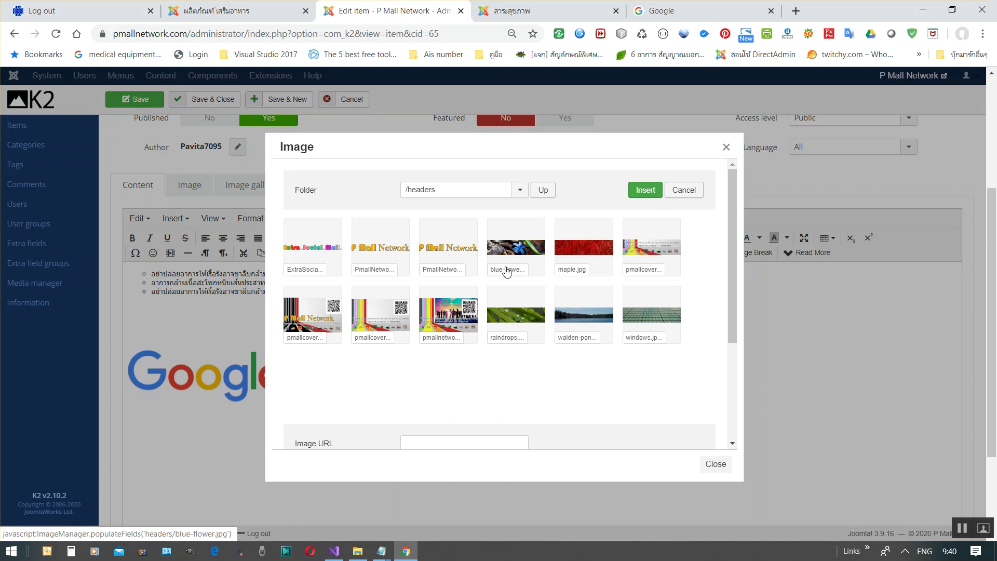
{"action": "left_click", "coordinate": [543, 195]}
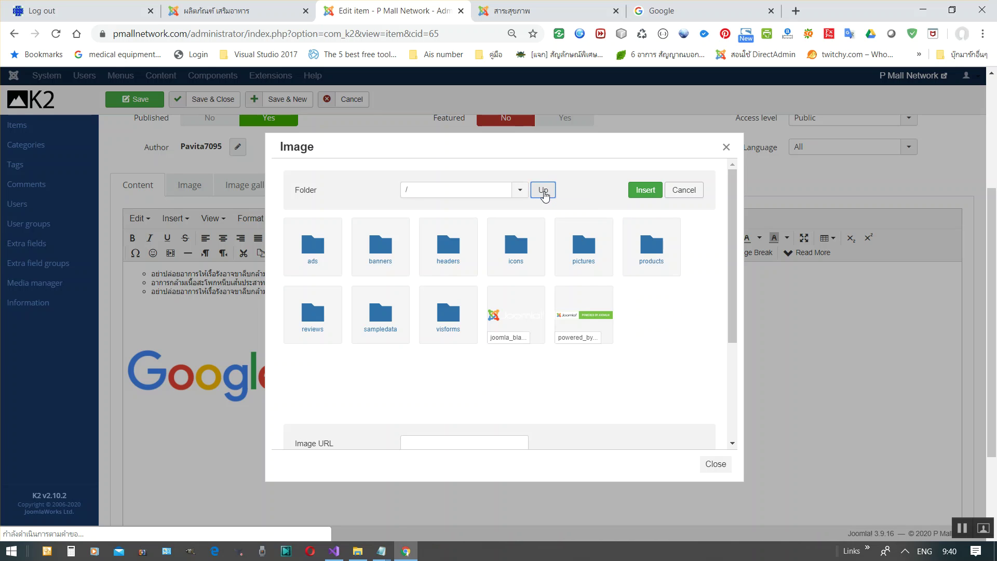
{"action": "left_click", "coordinate": [518, 246]}
{"action": "left_click", "coordinate": [543, 190]}
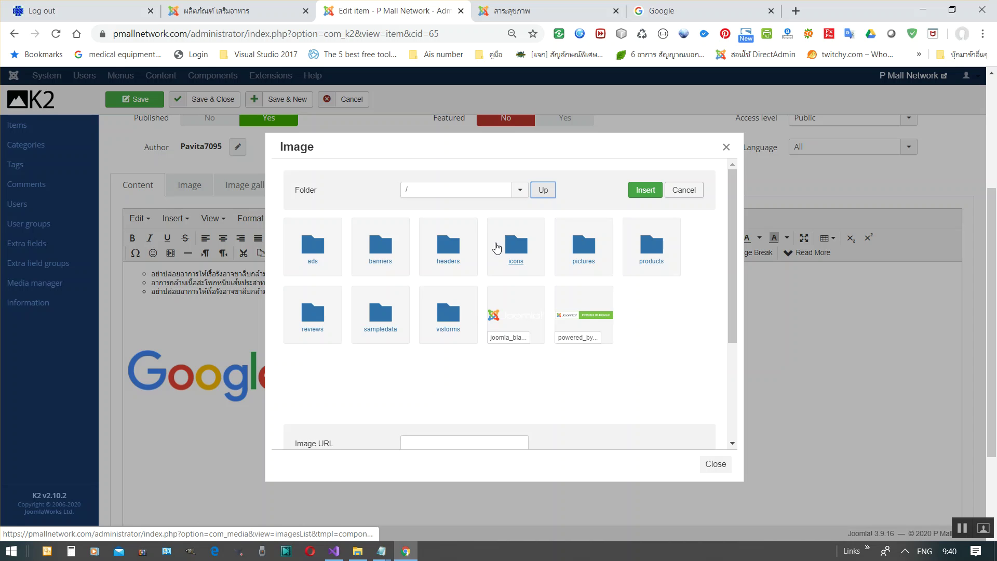
{"action": "left_click", "coordinate": [311, 322]}
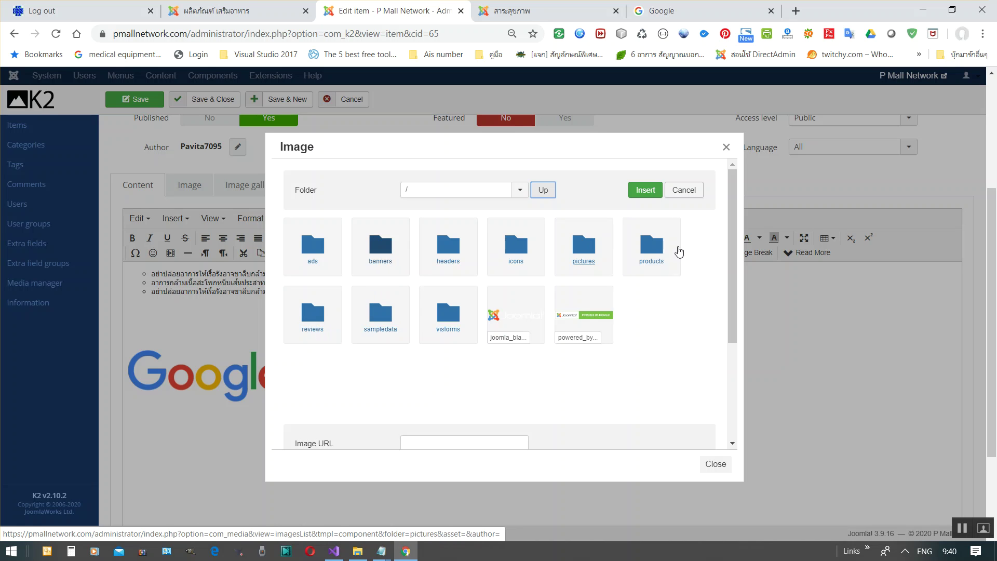
{"action": "left_click", "coordinate": [653, 250]}
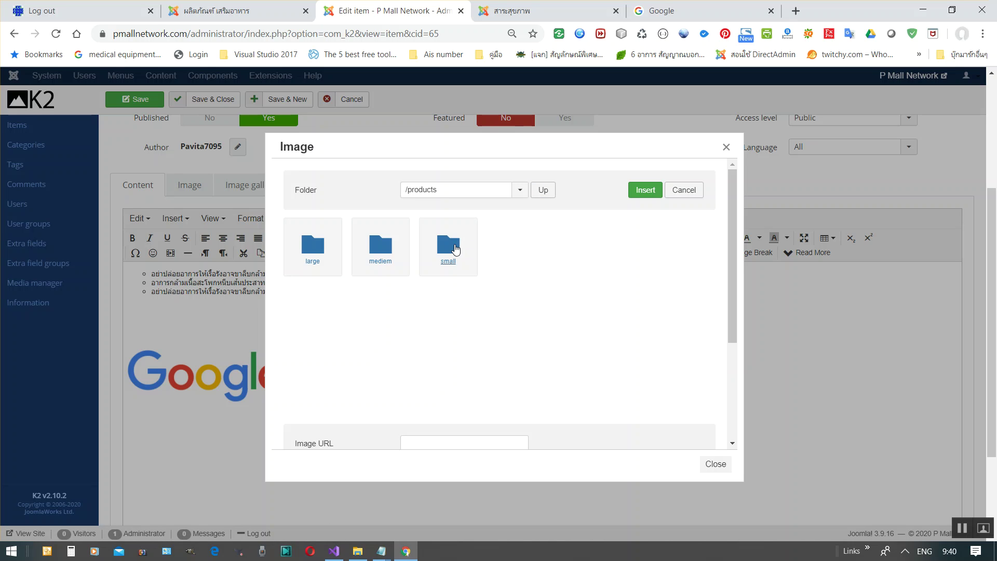
{"action": "left_click", "coordinate": [450, 250]}
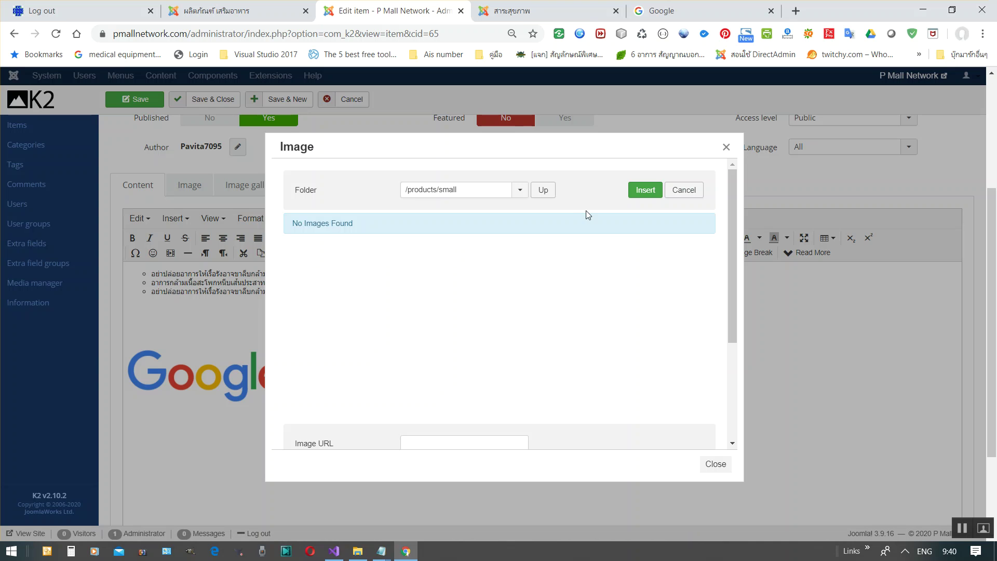
{"action": "left_click", "coordinate": [544, 190]}
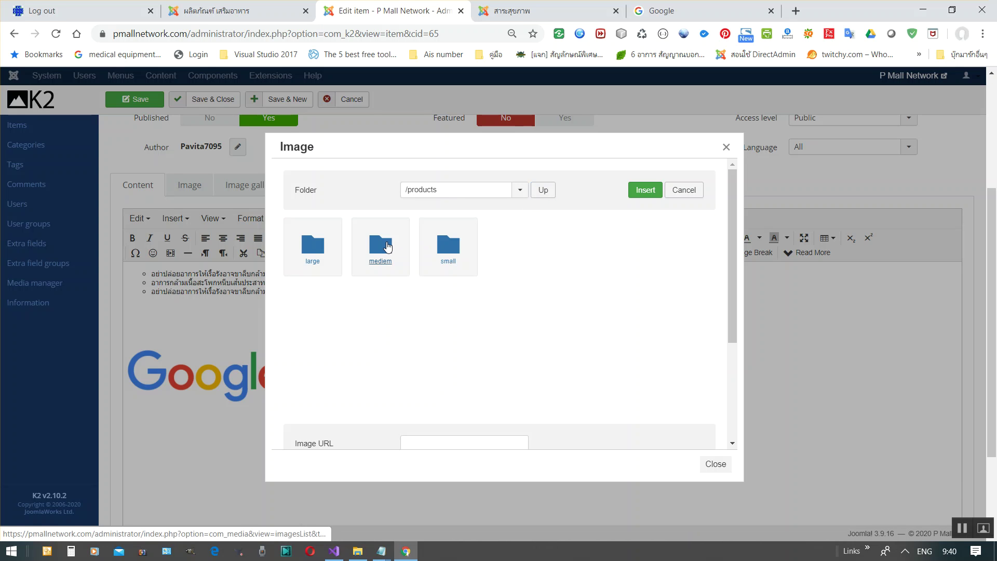
{"action": "left_click", "coordinate": [384, 247]}
{"action": "scroll", "coordinate": [388, 249], "scroll_direction": "down", "scroll_amount": 4}
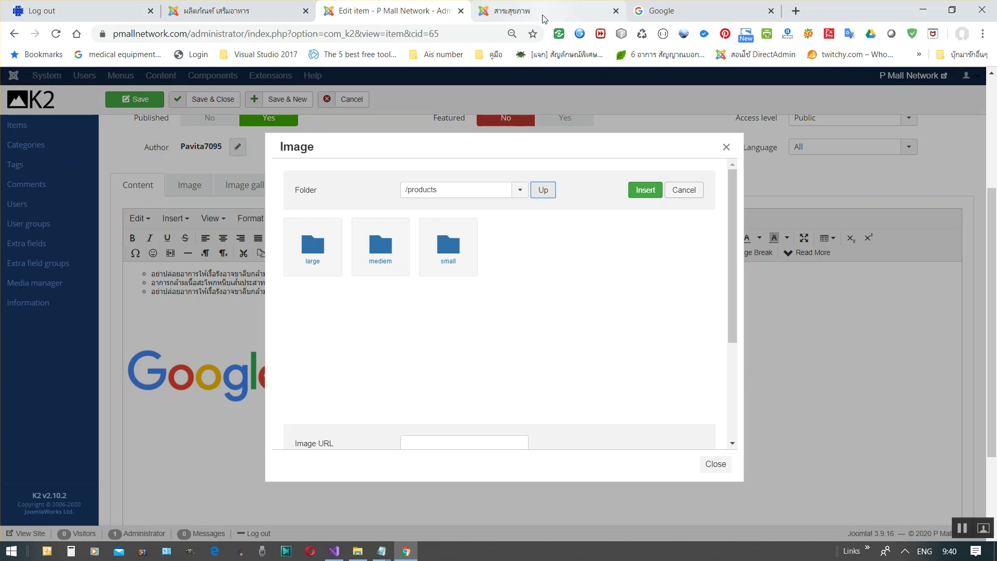
{"action": "left_click", "coordinate": [544, 19]}
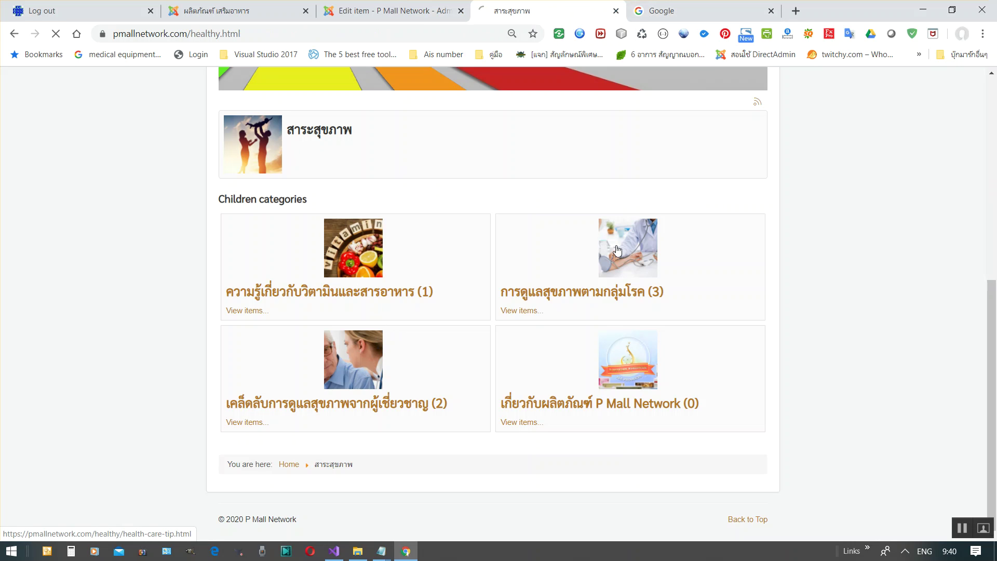
- Copy the image address of the neck-pain article image from the health-care tips listing
{"action": "scroll", "coordinate": [617, 252], "scroll_direction": "down", "scroll_amount": 8}
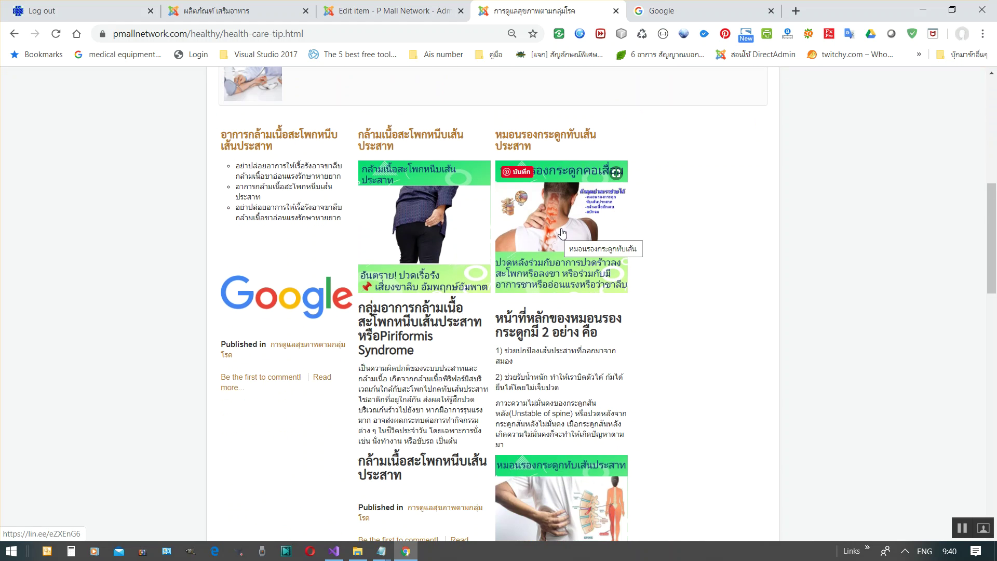
{"action": "left_click", "coordinate": [564, 224]}
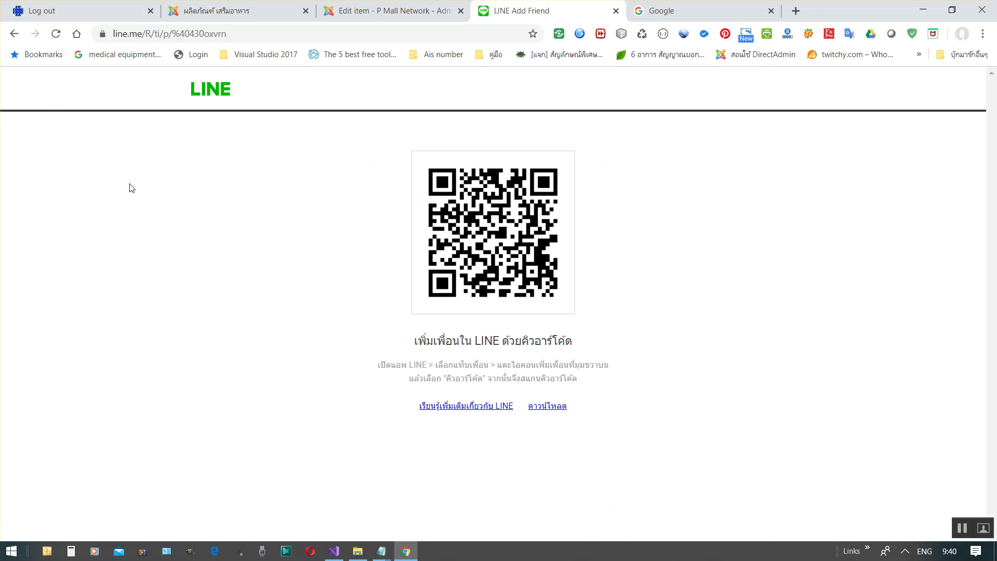
{"action": "left_click", "coordinate": [16, 35]}
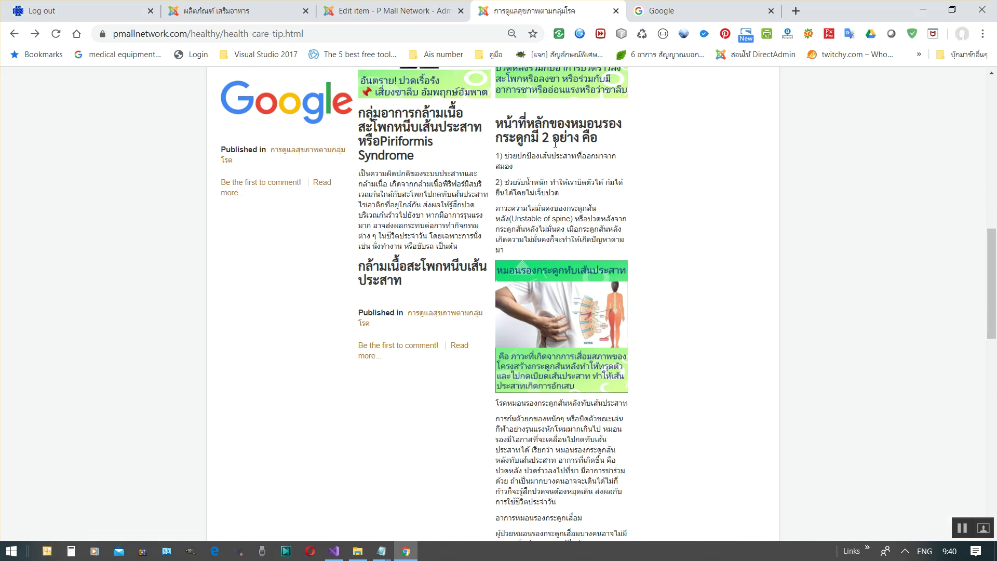
{"action": "right_click", "coordinate": [561, 157]}
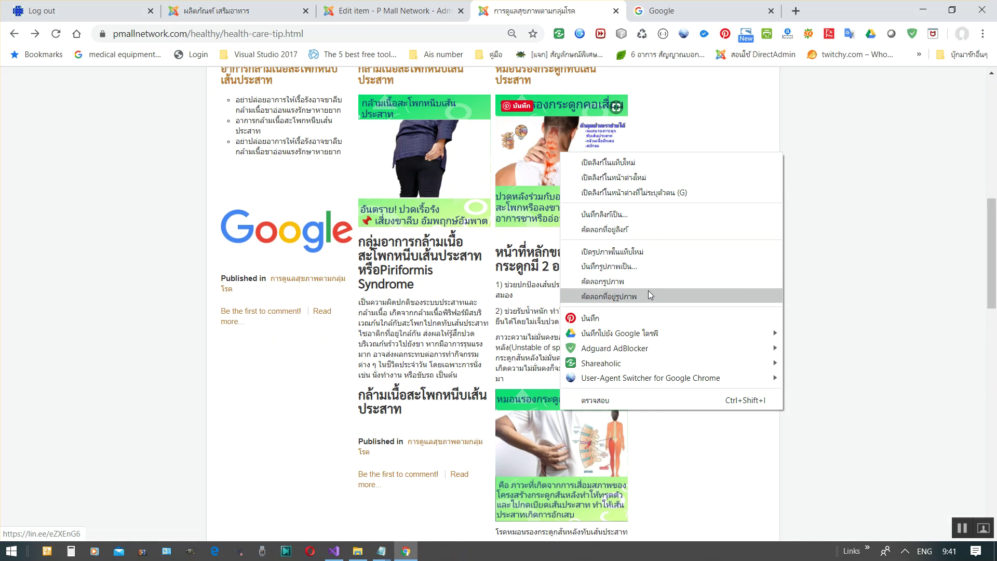
{"action": "left_click", "coordinate": [623, 298]}
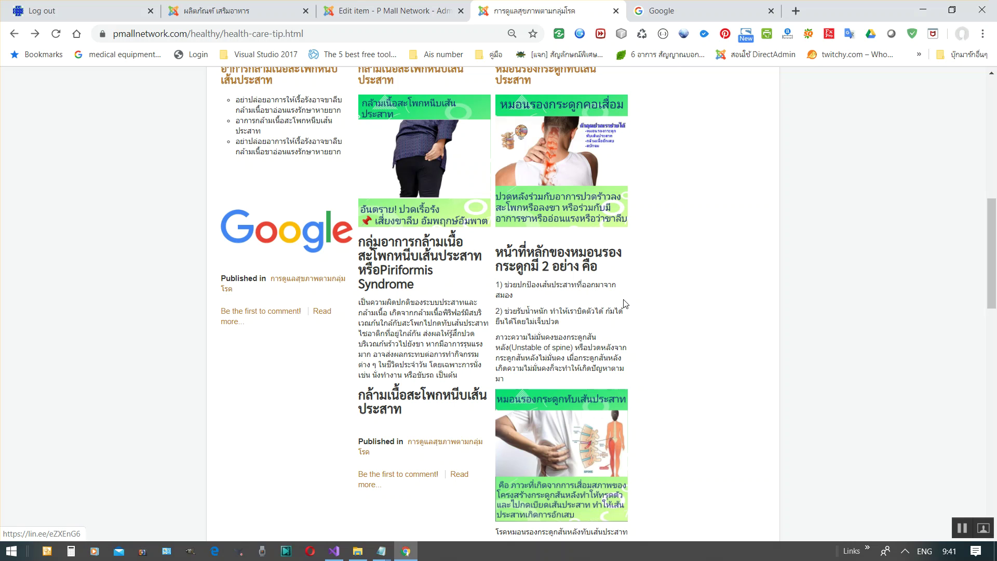
{"action": "mouse_move", "coordinate": [379, 552]}
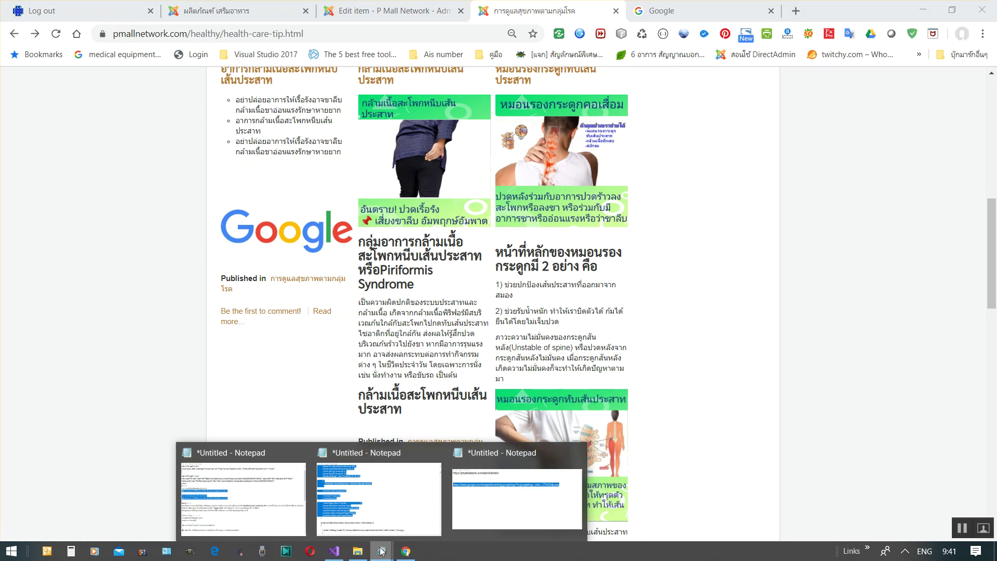
{"action": "left_click", "coordinate": [516, 494]}
{"action": "left_click", "coordinate": [804, 279]}
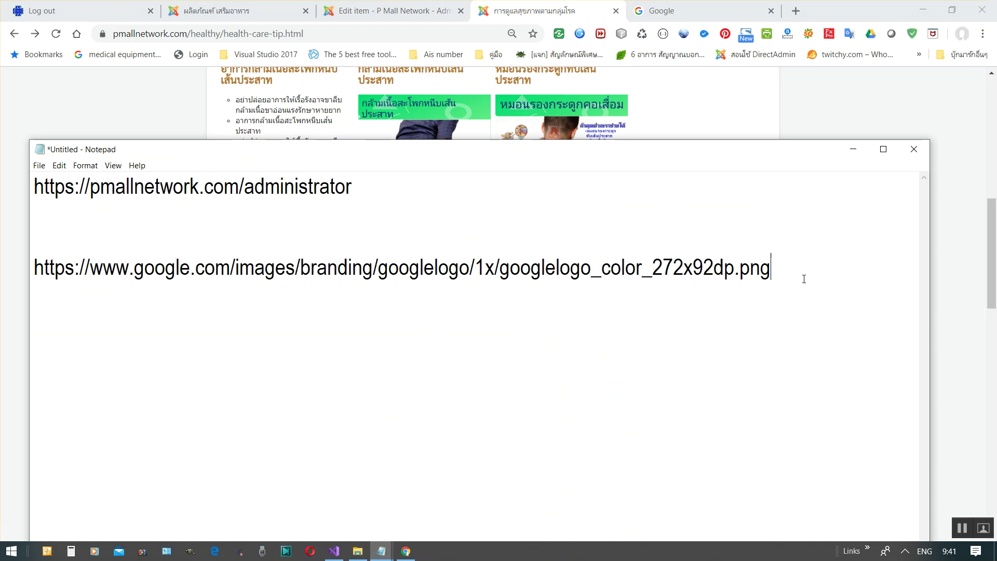
{"action": "key", "text": "Return"}
{"action": "key", "text": "ctrl+v"}
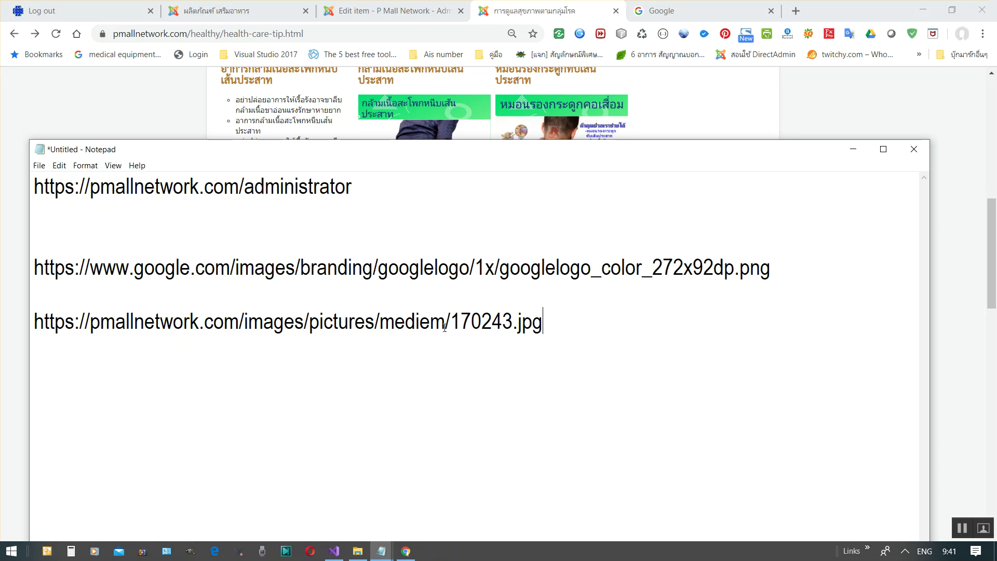
{"action": "left_click_drag", "start_coordinate": [450, 321], "coordinate": [57, 329]}
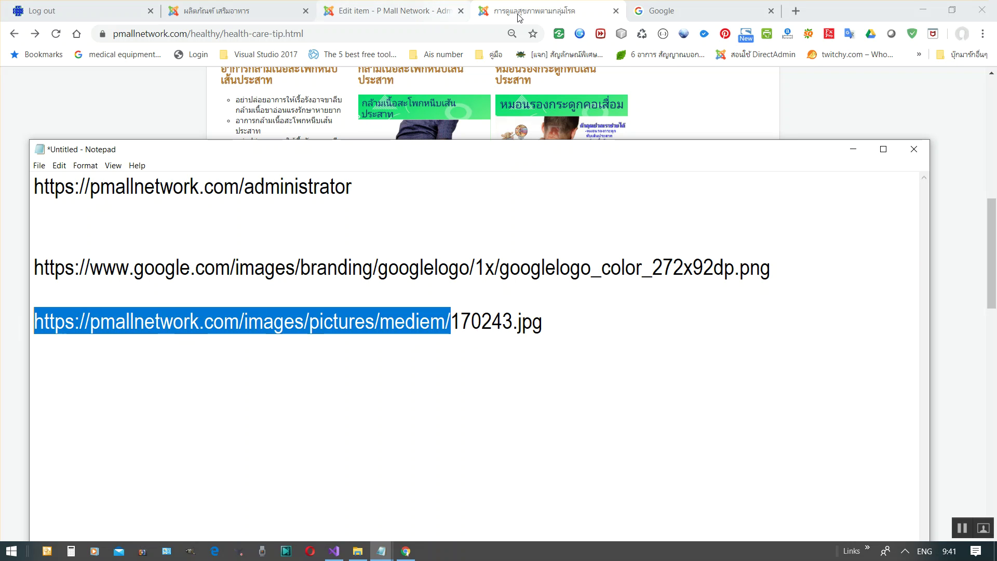
- Return to the Image dialog and browse from the media root into pictures/mediem
{"action": "left_click", "coordinate": [387, 9]}
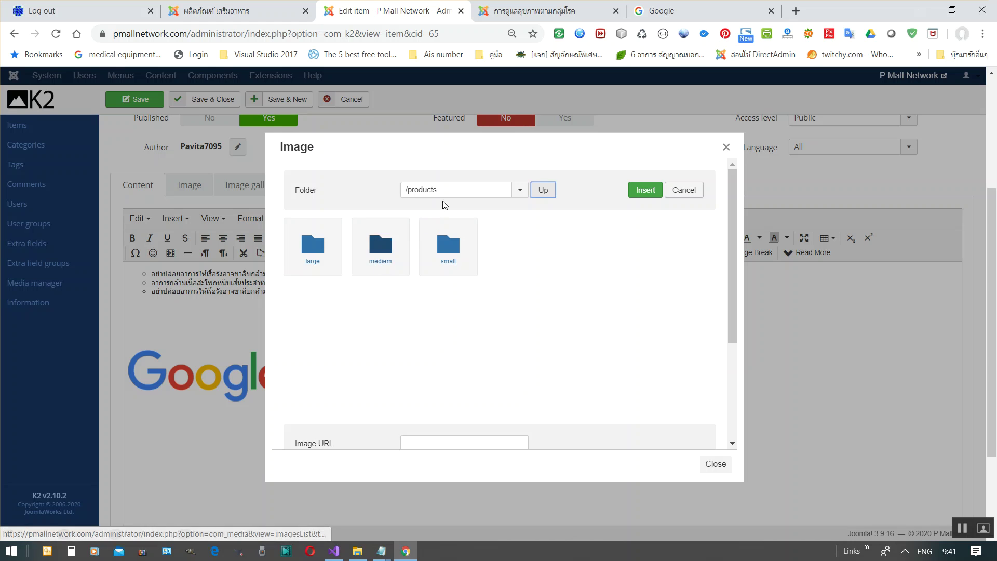
{"action": "left_click", "coordinate": [543, 191]}
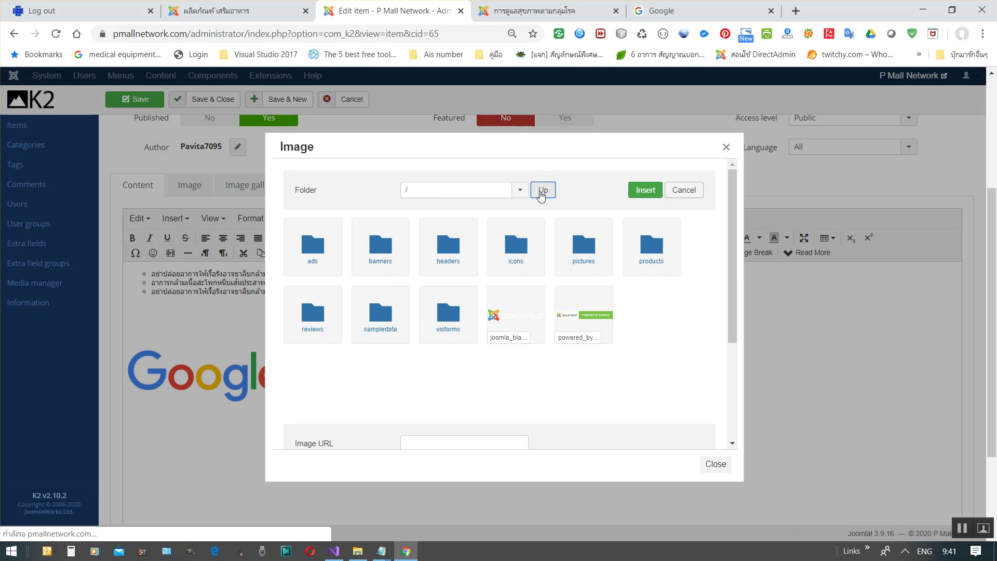
{"action": "left_click", "coordinate": [583, 248]}
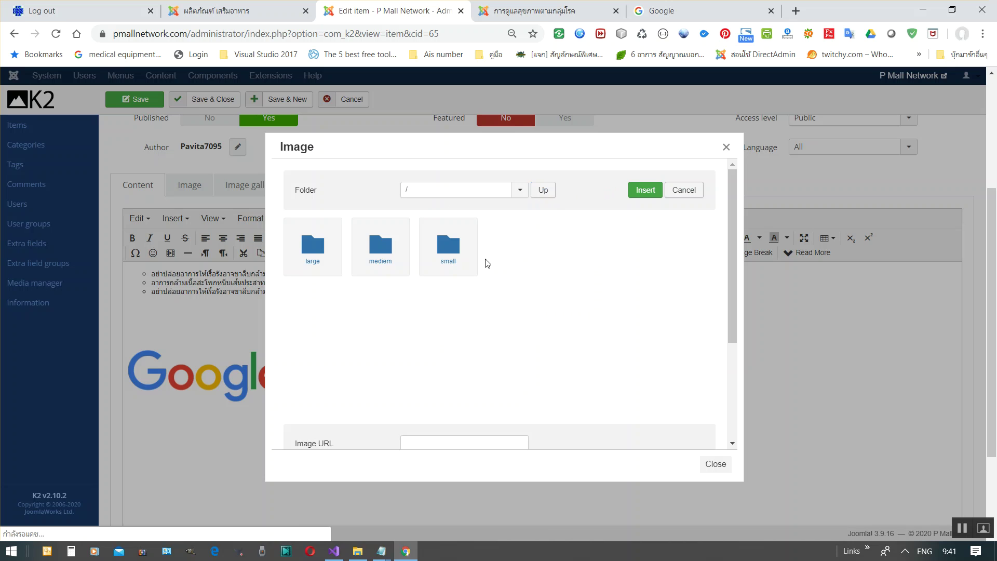
{"action": "left_click", "coordinate": [397, 258]}
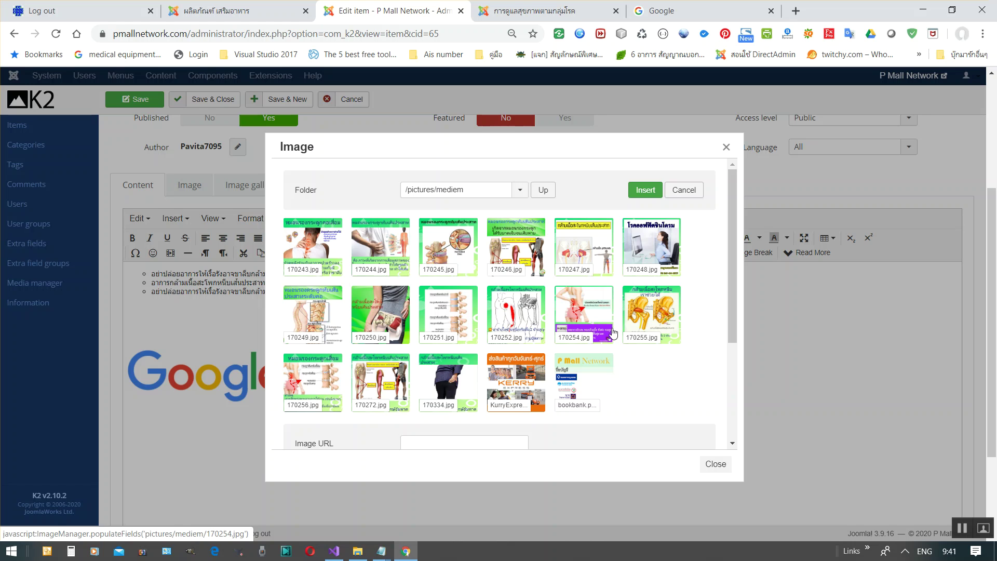
{"action": "scroll", "coordinate": [641, 328], "scroll_direction": "down", "scroll_amount": 3}
{"action": "scroll", "coordinate": [642, 326], "scroll_direction": "up", "scroll_amount": 3}
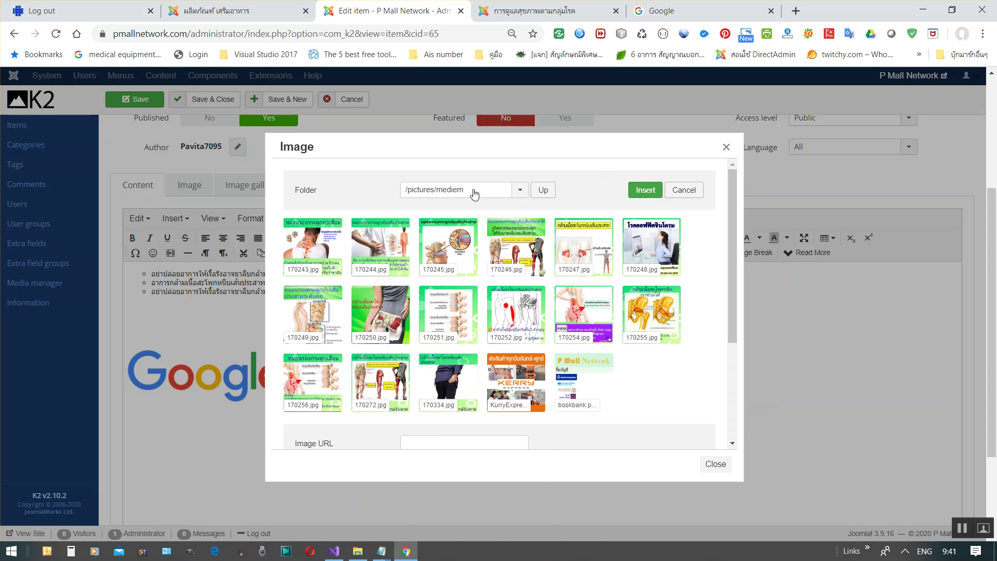
- Check the small and large folders in pictures, then close the browser without inserting
{"action": "left_click", "coordinate": [545, 190]}
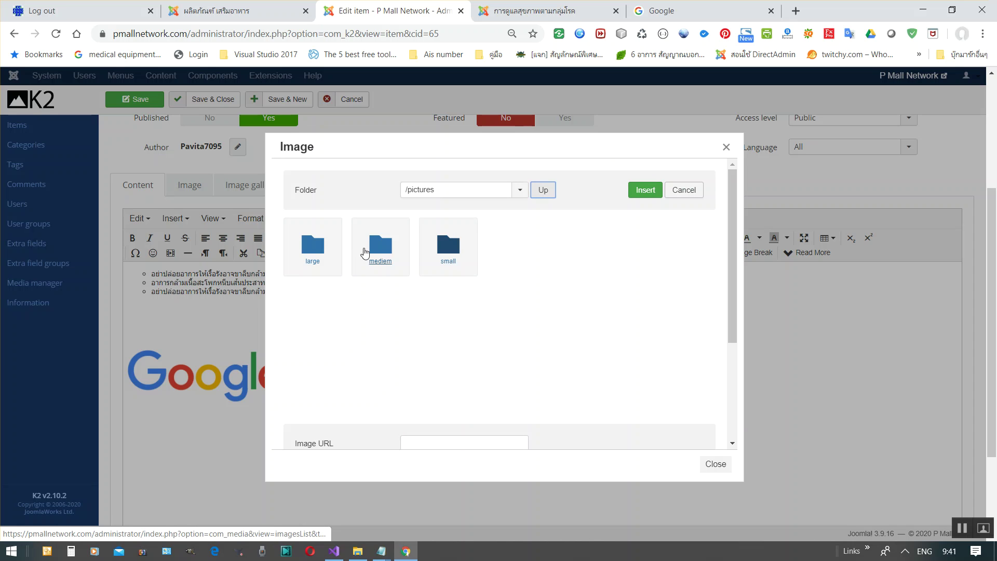
{"action": "left_click", "coordinate": [461, 250]}
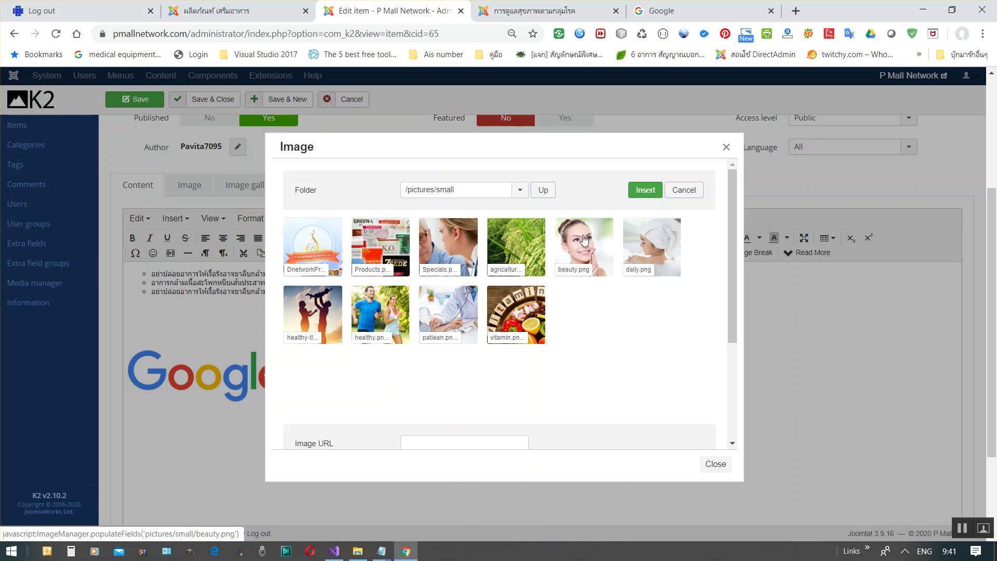
{"action": "left_click", "coordinate": [543, 192]}
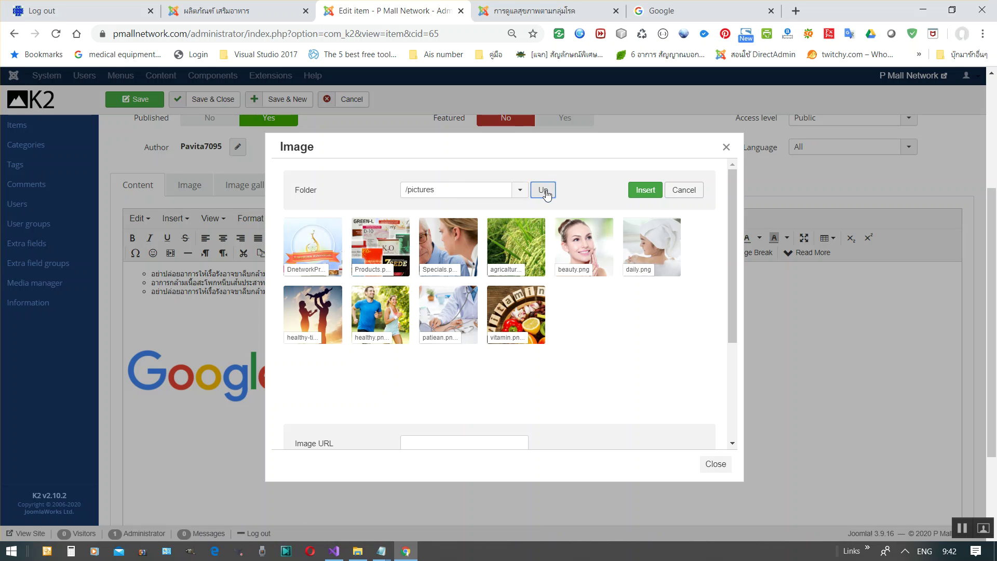
{"action": "left_click", "coordinate": [318, 253]}
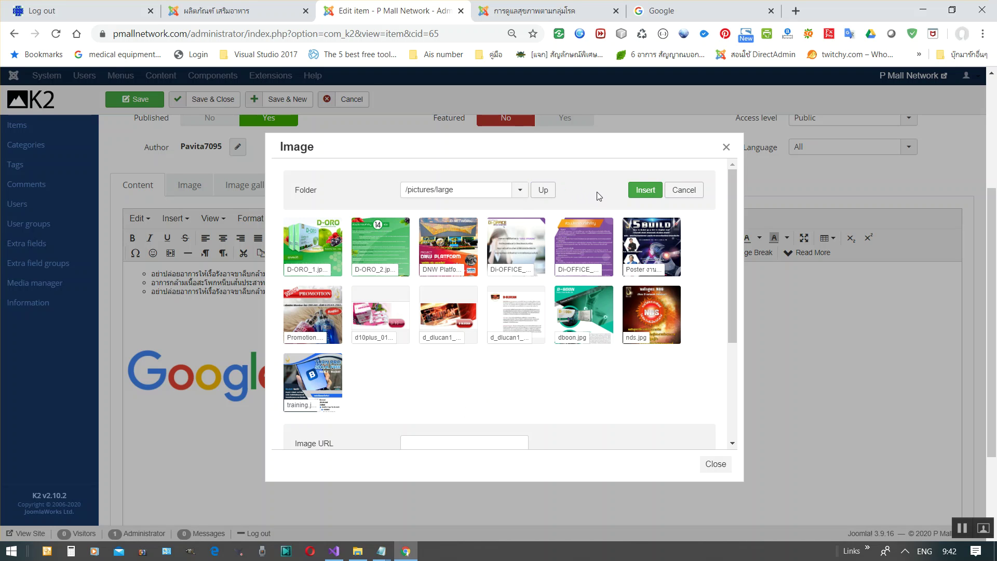
{"action": "left_click", "coordinate": [545, 193]}
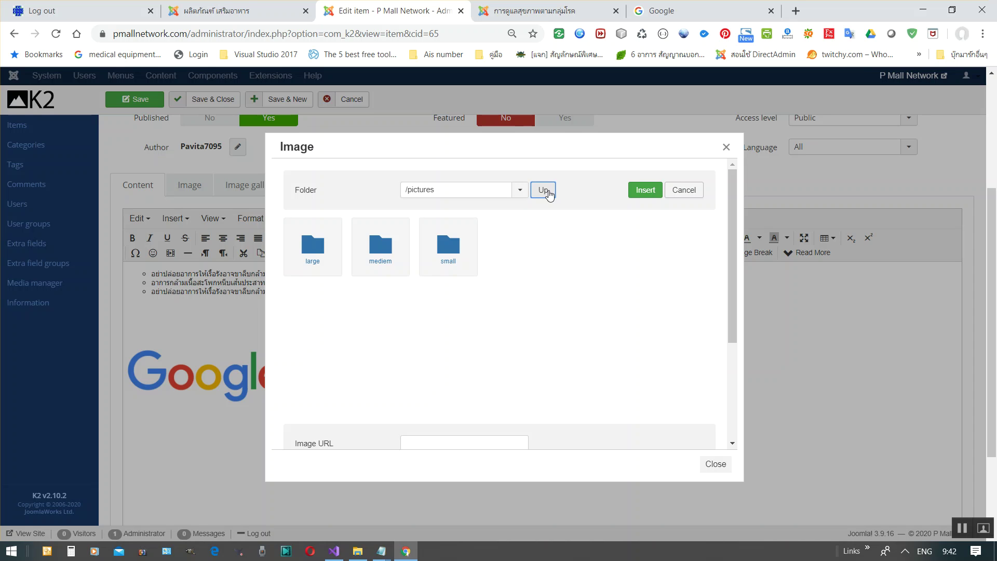
{"action": "left_click", "coordinate": [547, 193]}
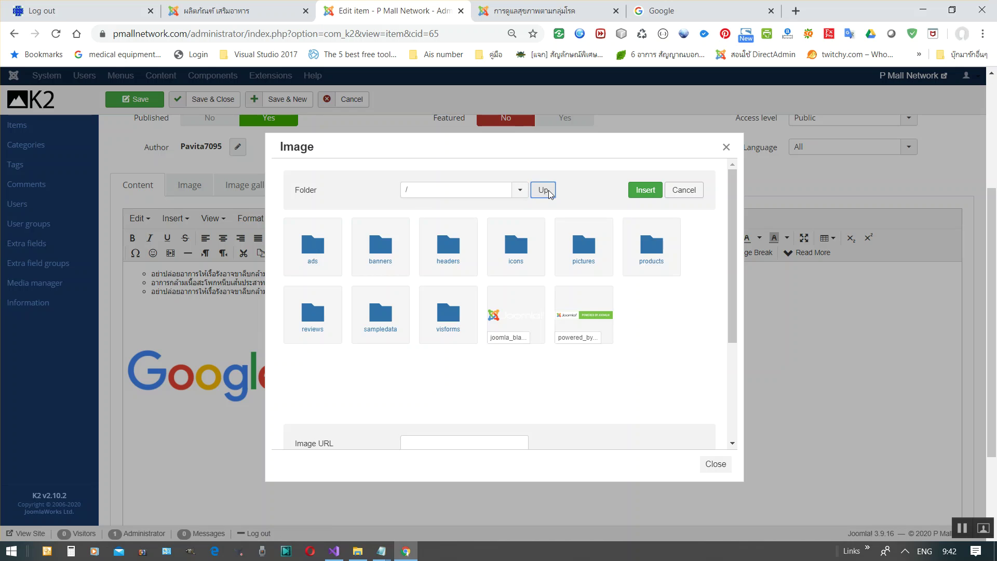
{"action": "left_click", "coordinate": [727, 148]}
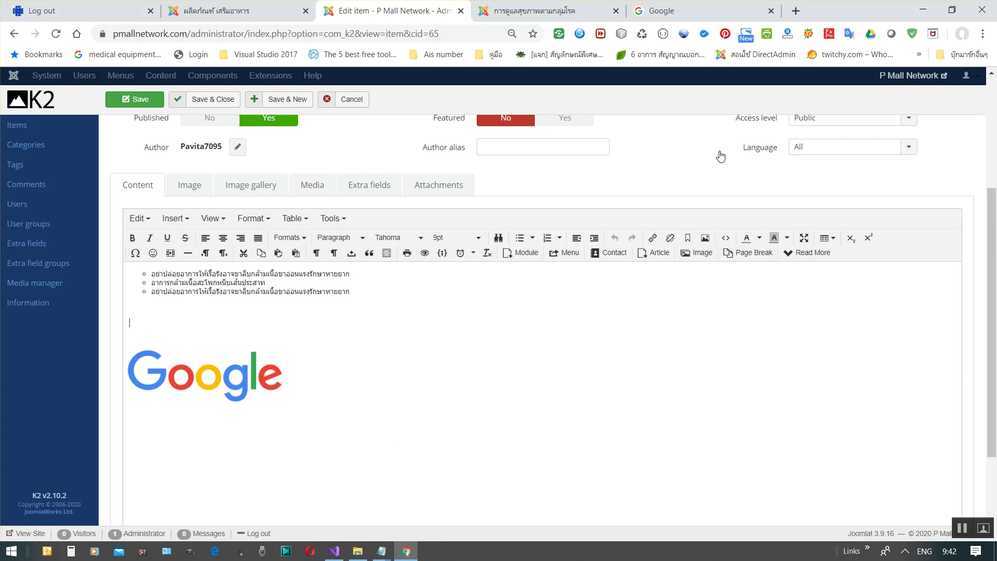
- Delete the blank line above the Google logo
{"action": "scroll", "coordinate": [450, 340], "scroll_direction": "down", "scroll_amount": 3}
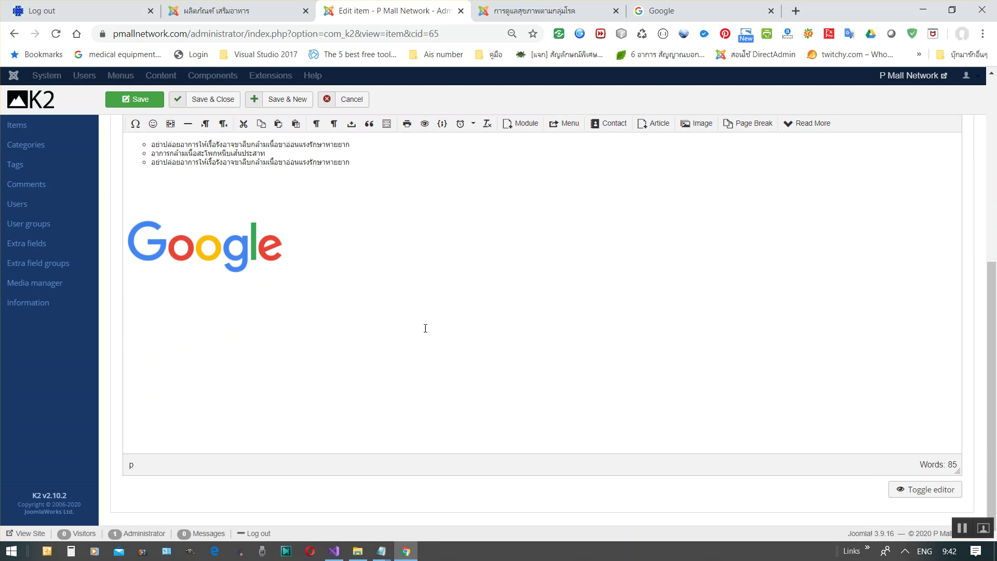
{"action": "left_click", "coordinate": [232, 248]}
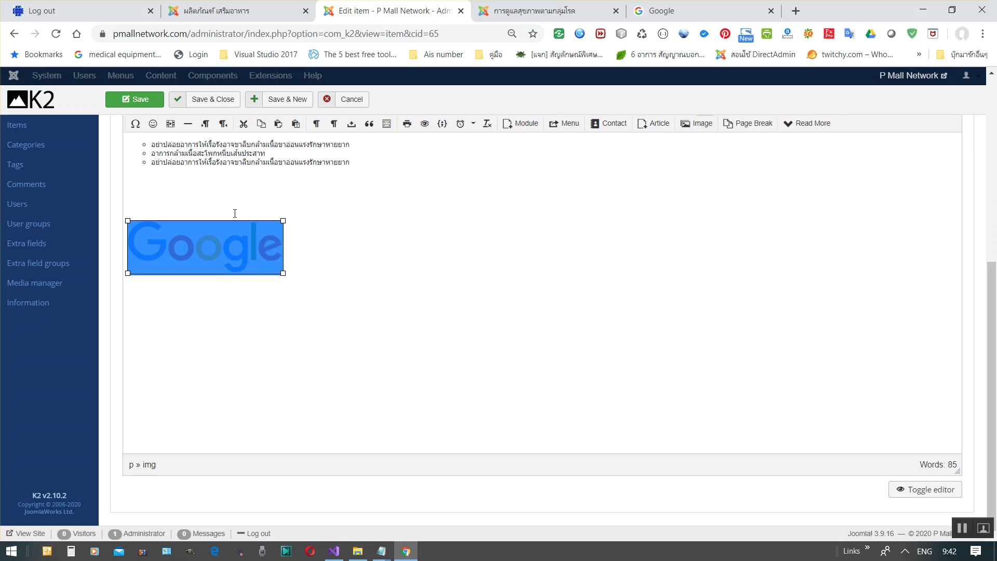
{"action": "left_click", "coordinate": [249, 205]}
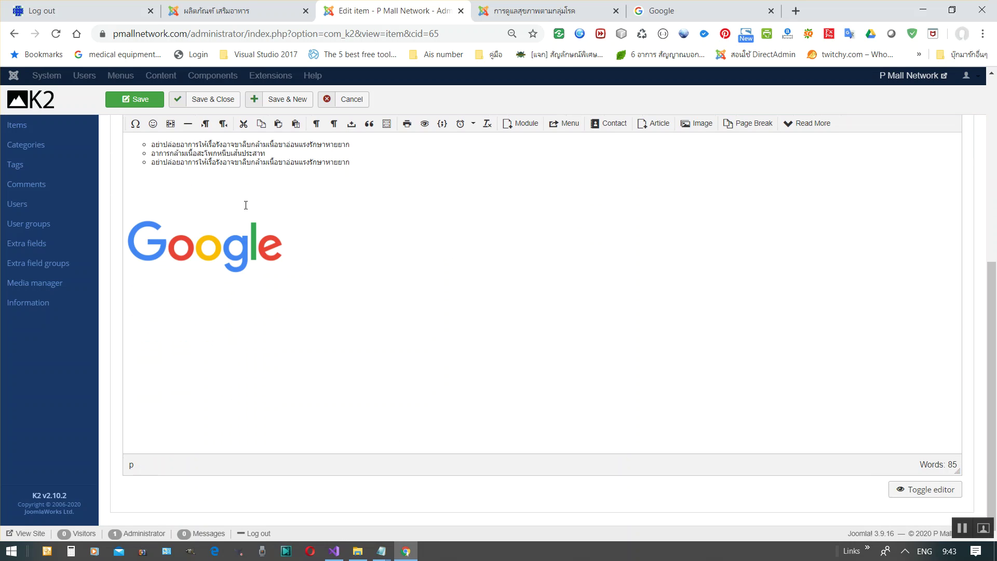
{"action": "key", "text": "BackSpace"}
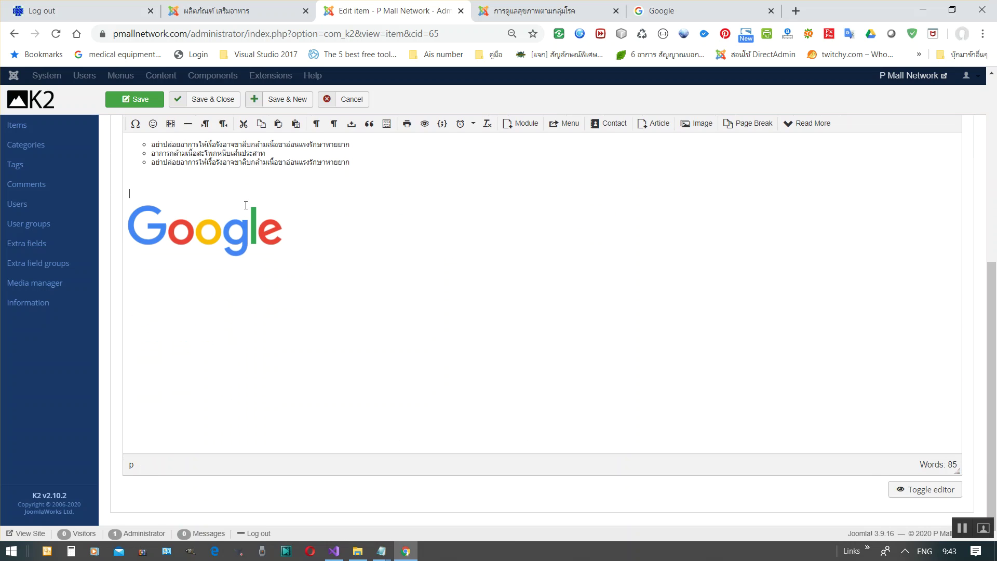
- Add an empty line after the Google logo and bring up the Image dialog
{"action": "left_click", "coordinate": [388, 247]}
{"action": "key", "text": "Return"}
{"action": "scroll", "coordinate": [570, 149], "scroll_direction": "up", "scroll_amount": 1}
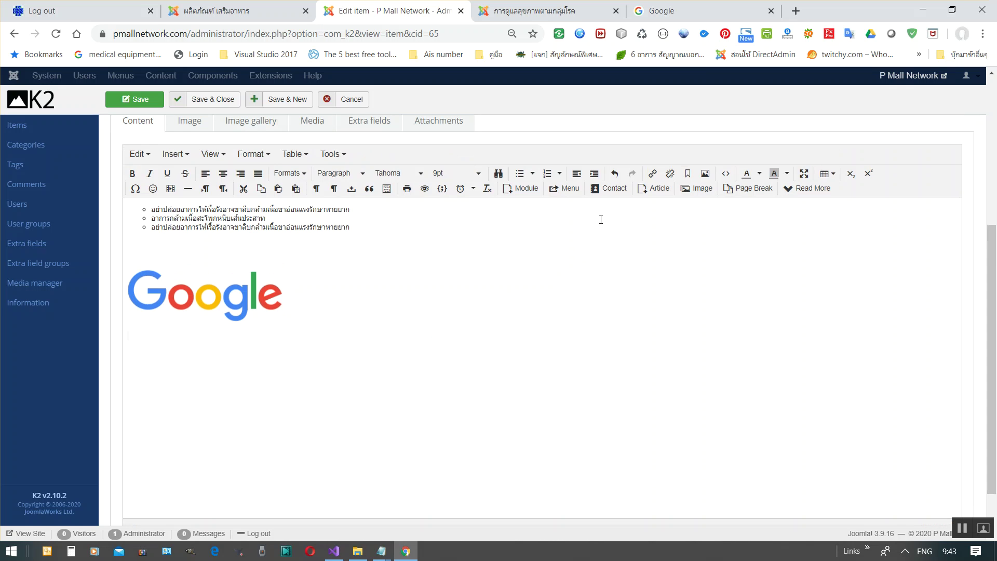
{"action": "left_click", "coordinate": [699, 190]}
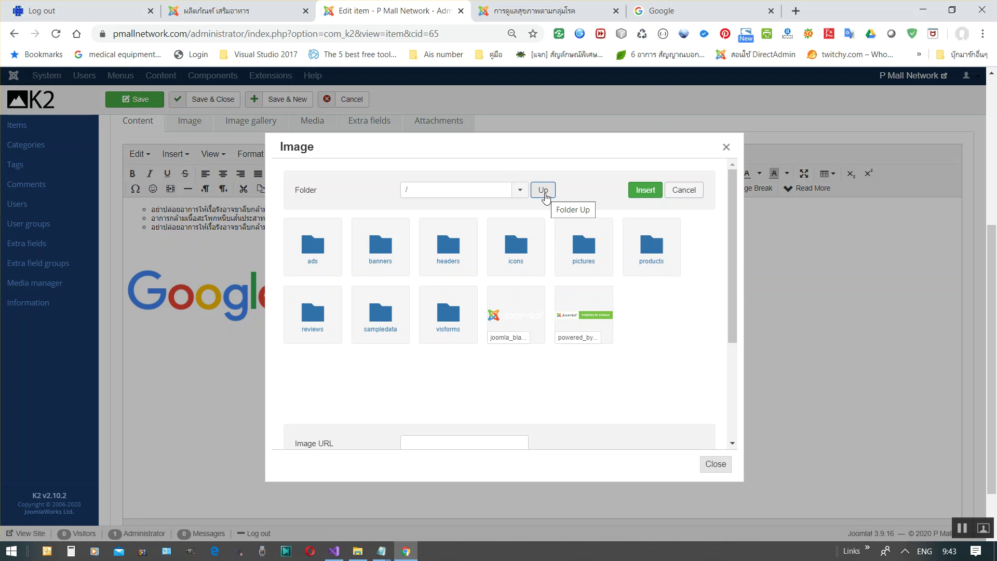
- Open the pictures/mediem folder and launch the Upload file picker for local images
{"action": "left_click", "coordinate": [602, 260]}
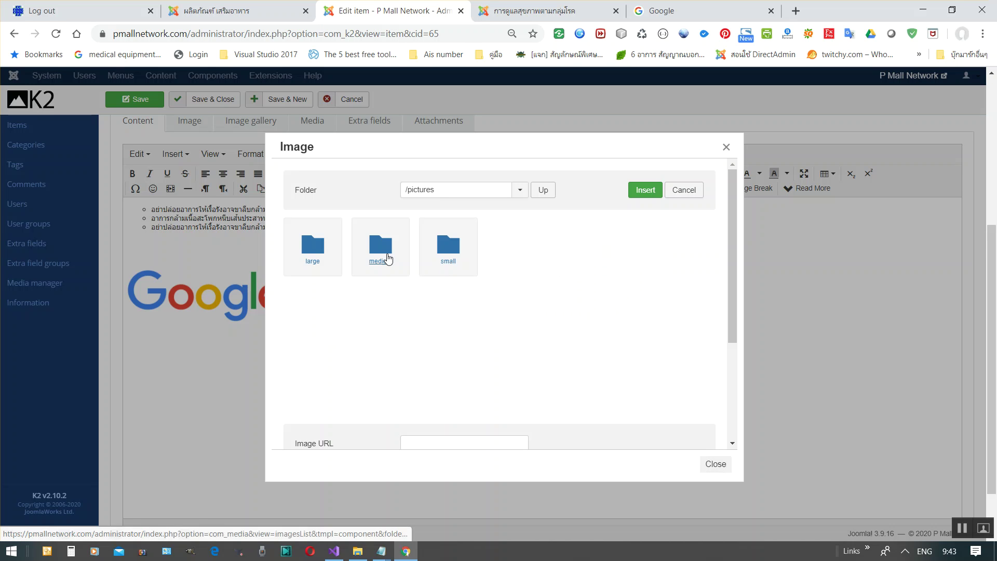
{"action": "left_click", "coordinate": [387, 258]}
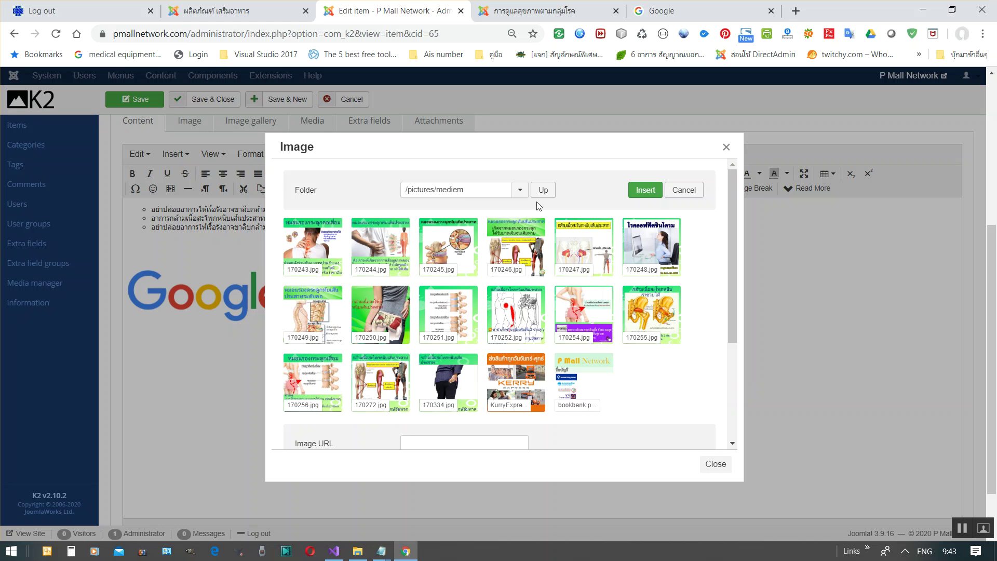
{"action": "scroll", "coordinate": [555, 224], "scroll_direction": "down", "scroll_amount": 3}
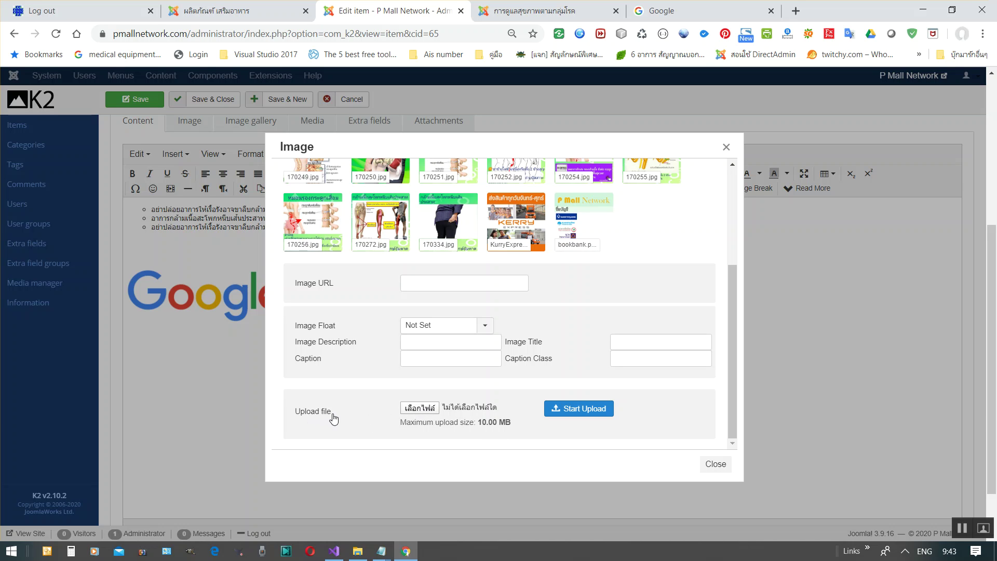
{"action": "left_click", "coordinate": [429, 410]}
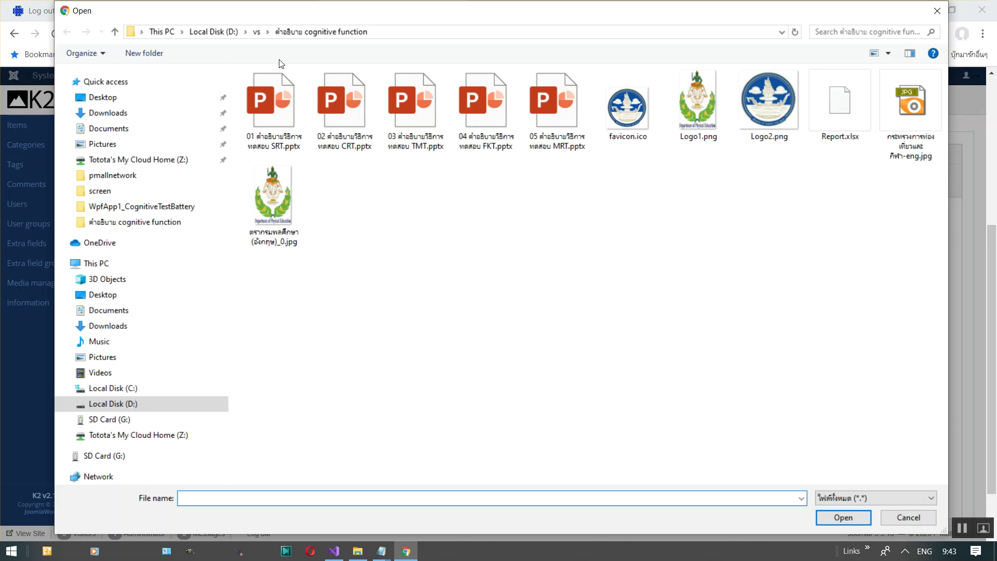
- Choose all four JPG images from D:\pmallnetwork as the files to upload
{"action": "left_click", "coordinate": [207, 32]}
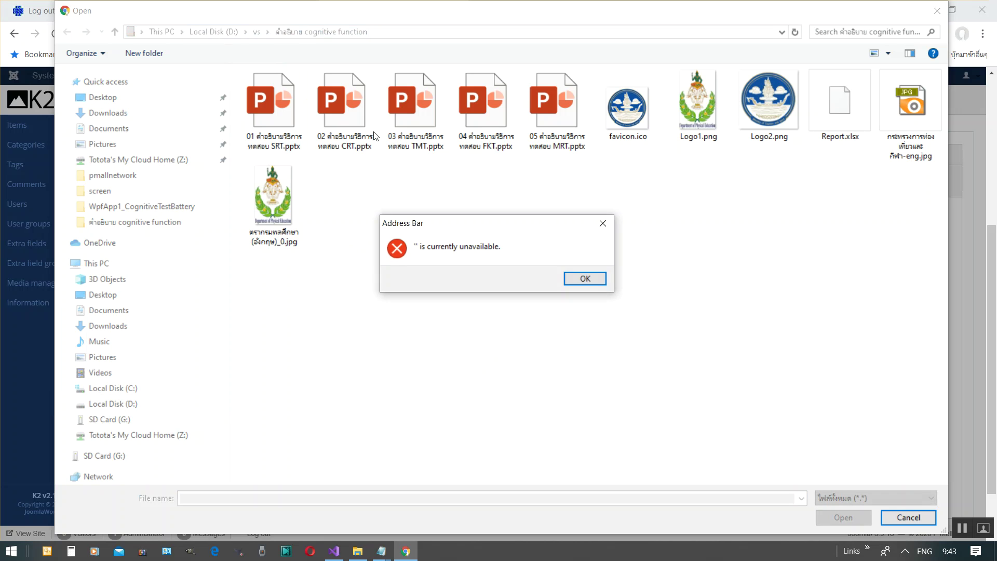
{"action": "left_click", "coordinate": [574, 281]}
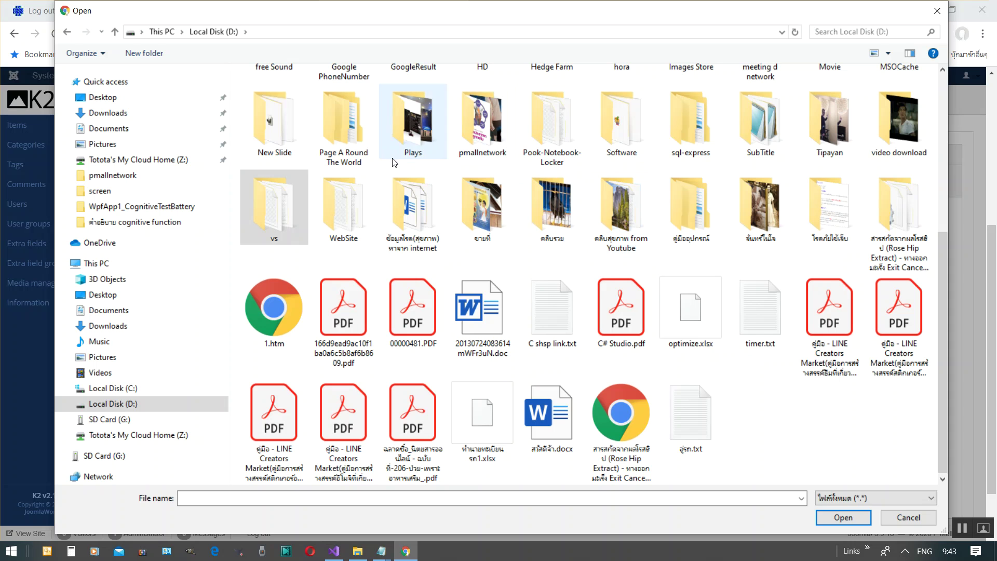
{"action": "double_click", "coordinate": [500, 136]}
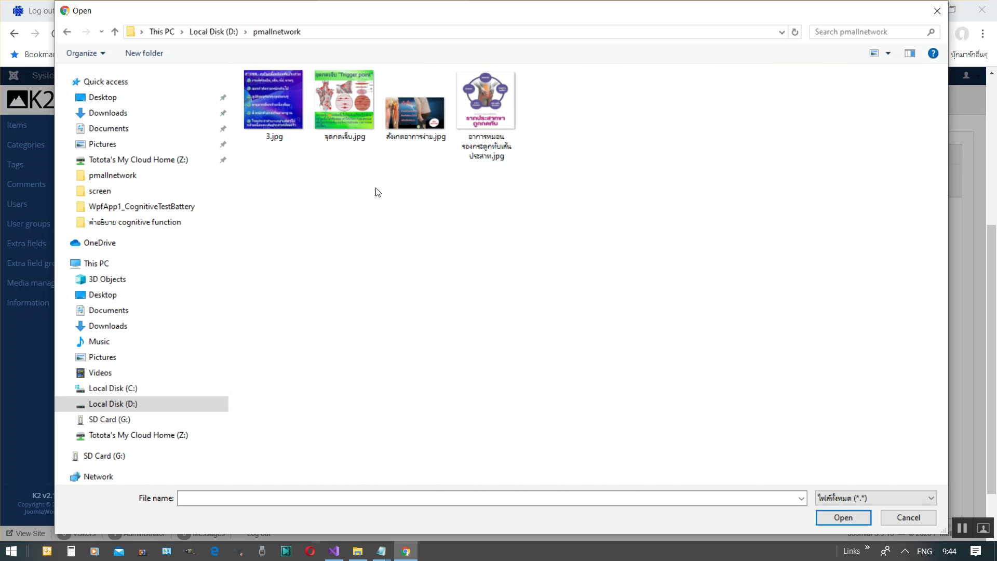
{"action": "left_click_drag", "start_coordinate": [614, 172], "coordinate": [269, 100]}
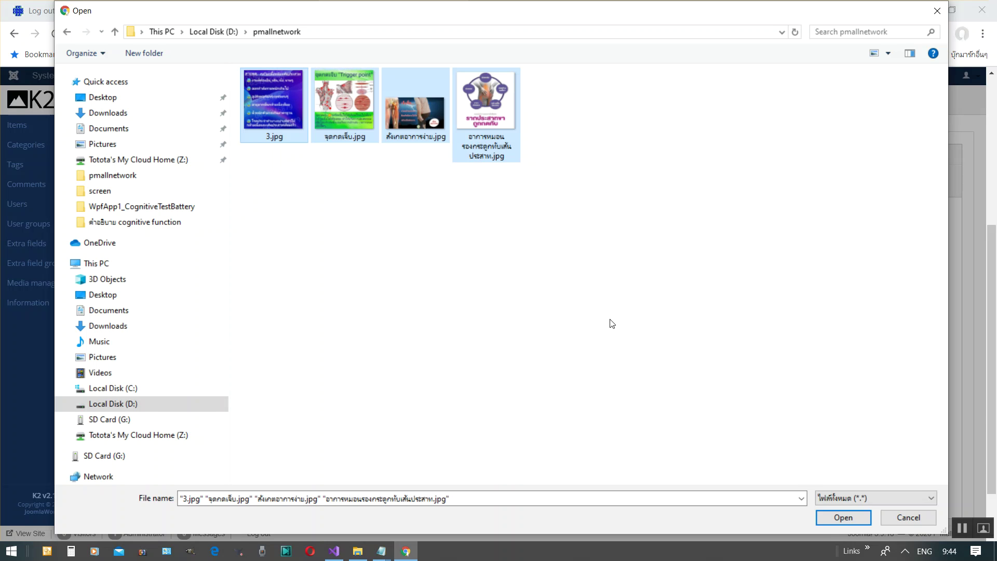
{"action": "left_click", "coordinate": [838, 519]}
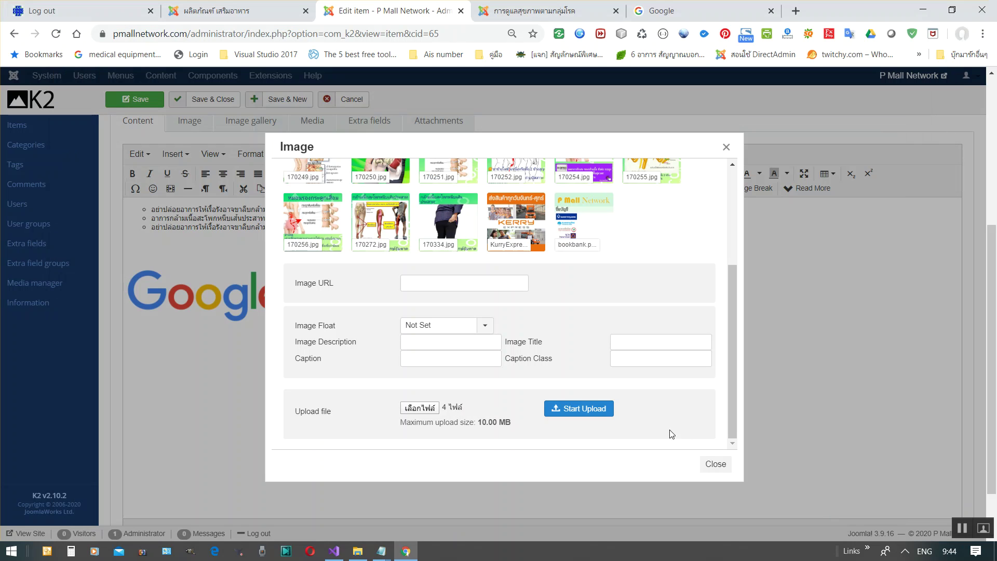
- Upload the four files to /pictures/mediem; only 3.jpg succeeds, Thai-named files are rejected
{"action": "scroll", "coordinate": [489, 413], "scroll_direction": "down", "scroll_amount": 2}
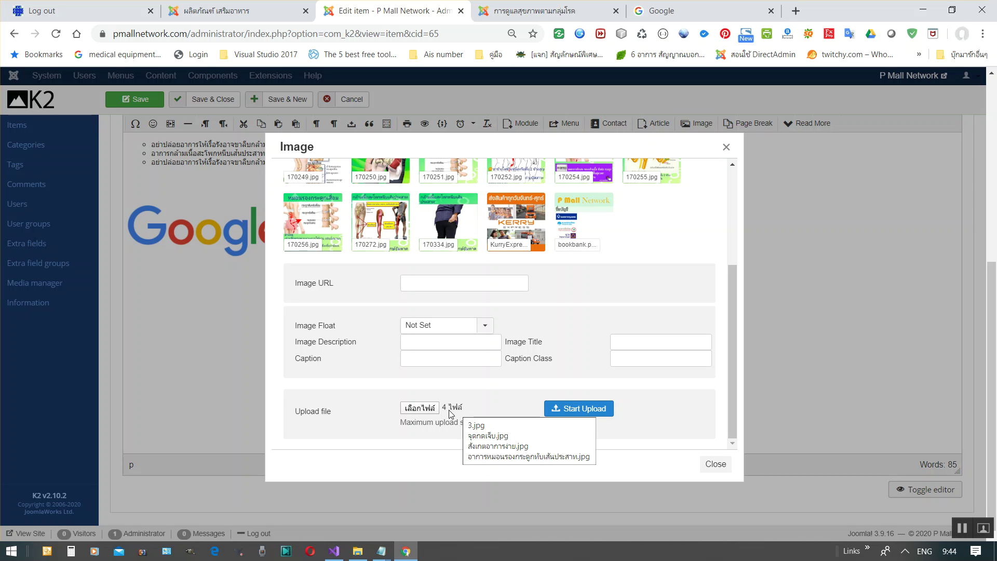
{"action": "left_click", "coordinate": [566, 413]}
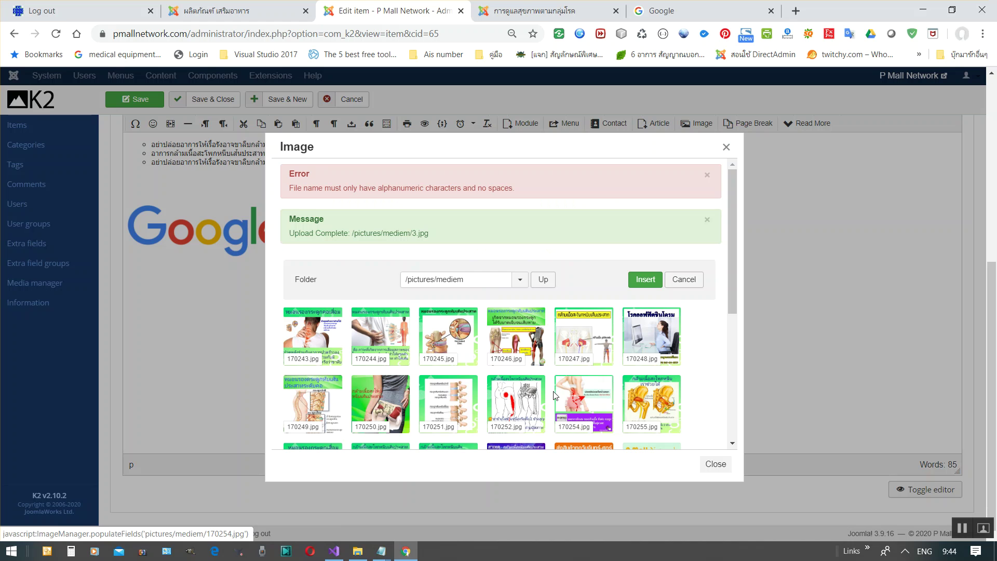
{"action": "scroll", "coordinate": [589, 222], "scroll_direction": "down", "scroll_amount": 3}
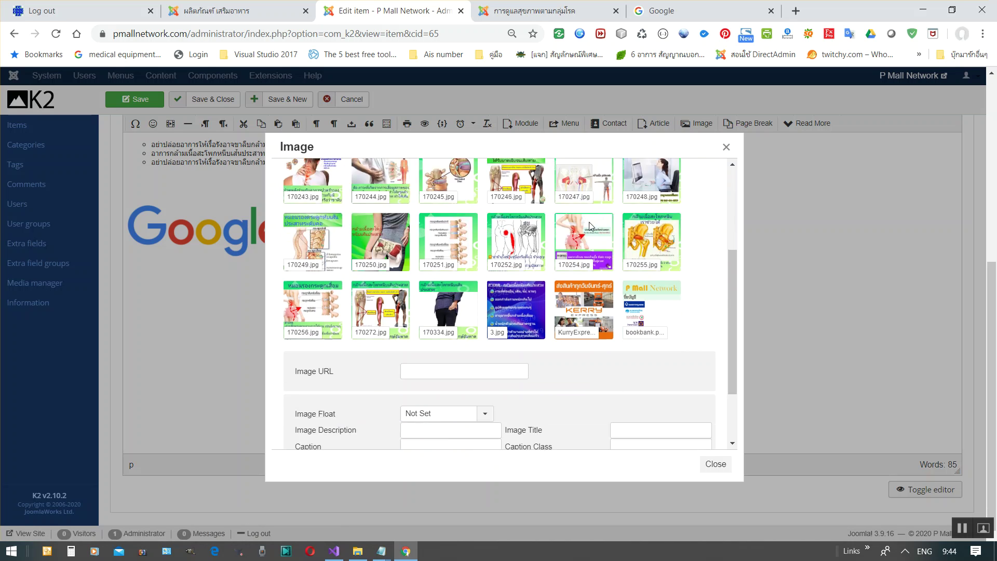
{"action": "scroll", "coordinate": [590, 223], "scroll_direction": "down", "scroll_amount": 2}
{"action": "scroll", "coordinate": [589, 224], "scroll_direction": "up", "scroll_amount": 1}
{"action": "scroll", "coordinate": [589, 225], "scroll_direction": "down", "scroll_amount": 1}
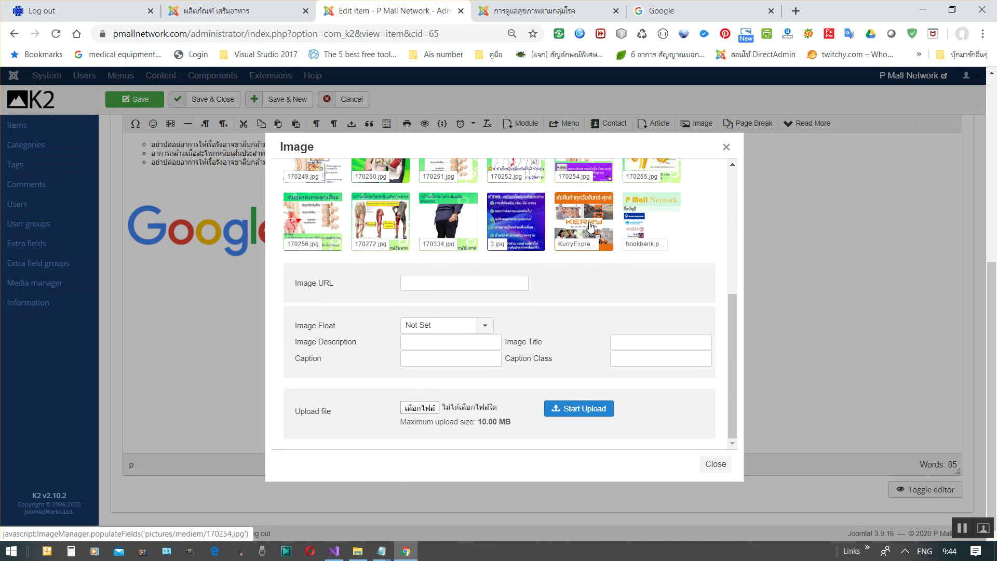
{"action": "scroll", "coordinate": [491, 404], "scroll_direction": "up", "scroll_amount": 7}
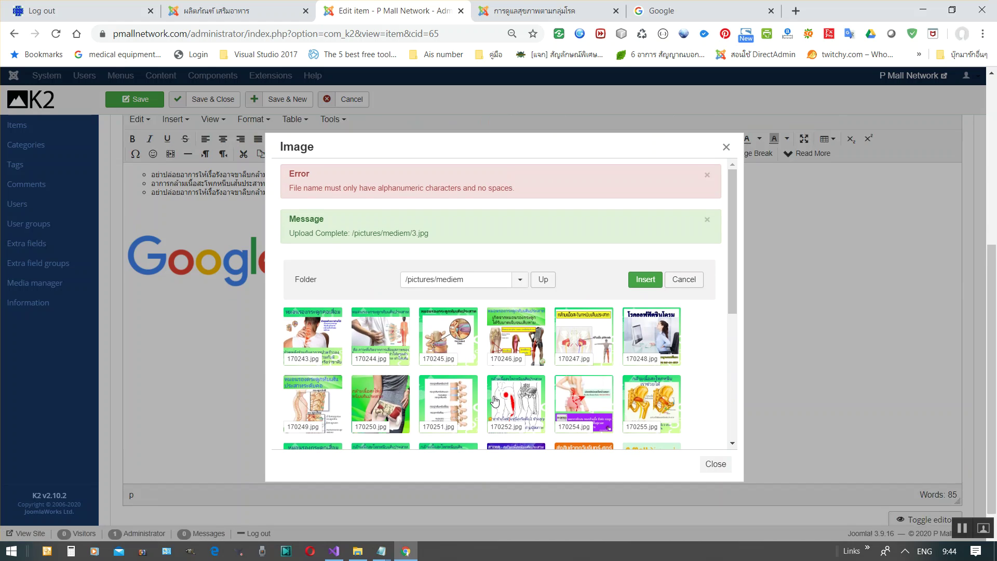
{"action": "scroll", "coordinate": [540, 294], "scroll_direction": "down", "scroll_amount": 3}
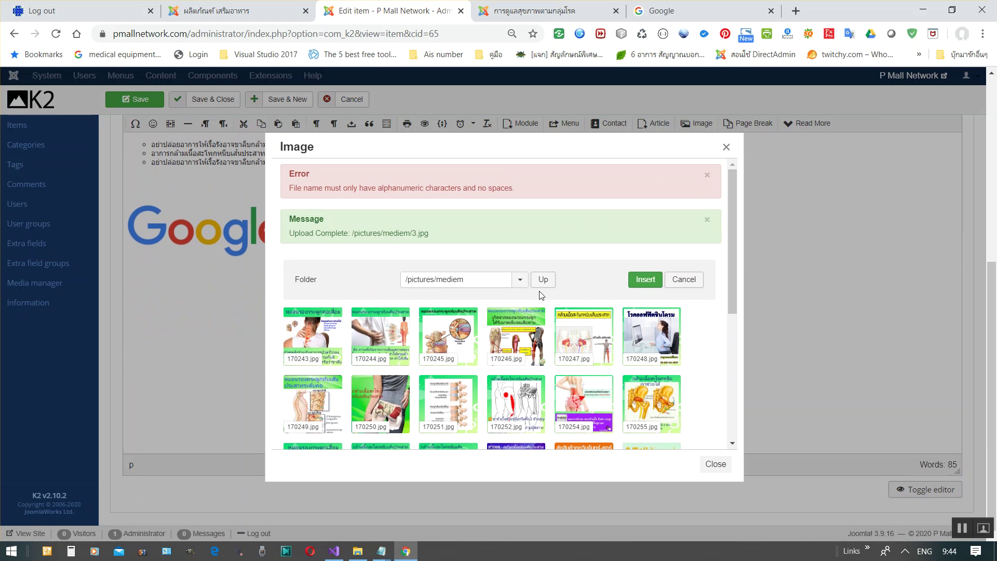
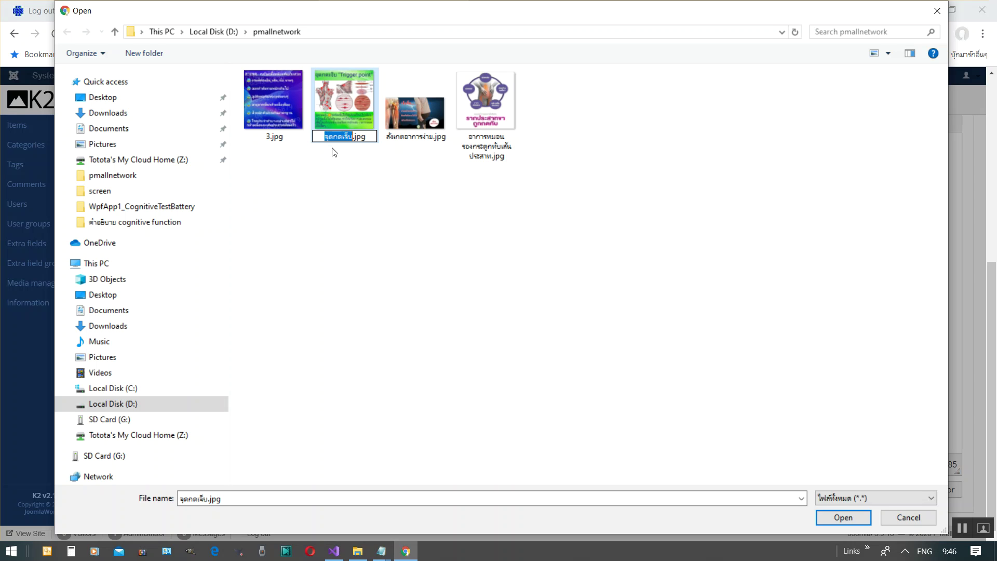
- Rename the three infographic files to 4.jpg, 5.jpg and 6.jpg, then select all three for upload
{"action": "type", "text": "4"}
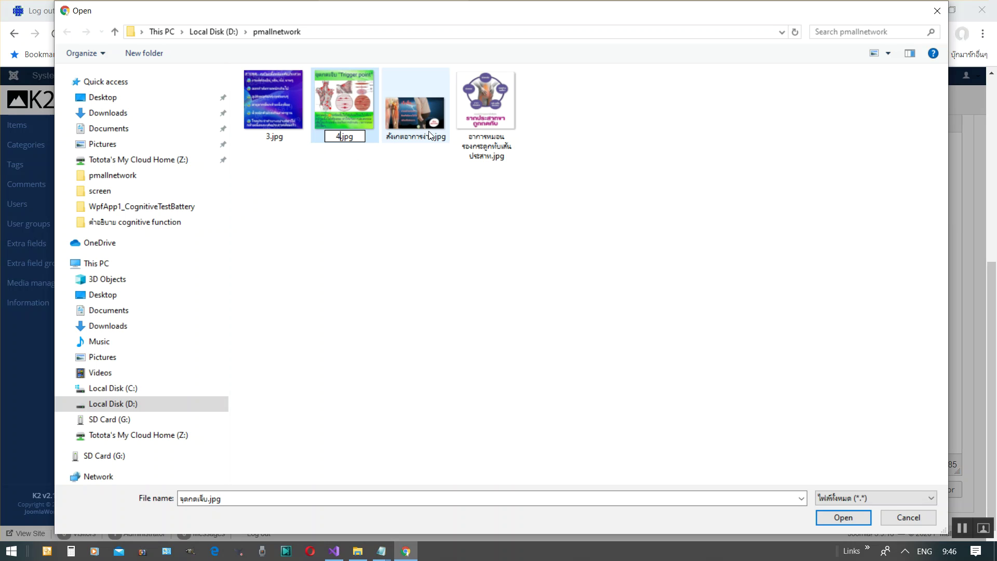
{"action": "left_click", "coordinate": [425, 143]}
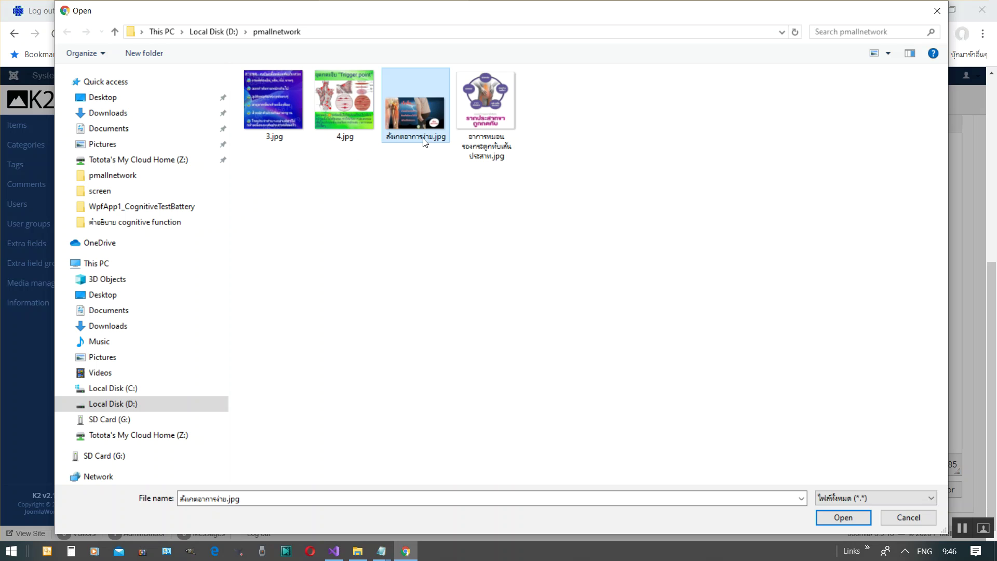
{"action": "left_click", "coordinate": [425, 140]}
{"action": "type", "text": "5"}
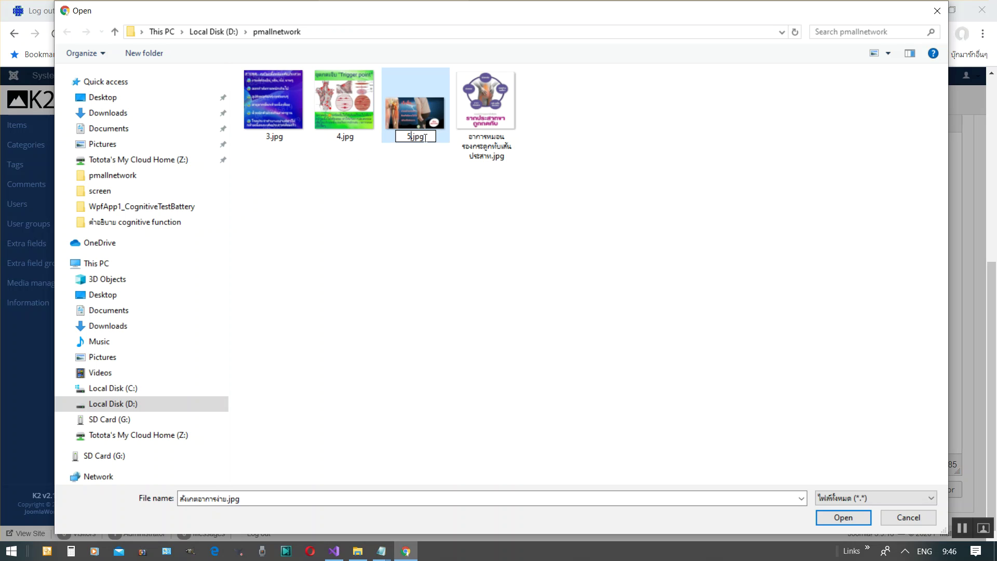
{"action": "left_click", "coordinate": [387, 190]}
{"action": "left_click", "coordinate": [486, 150]}
{"action": "left_click", "coordinate": [488, 150]}
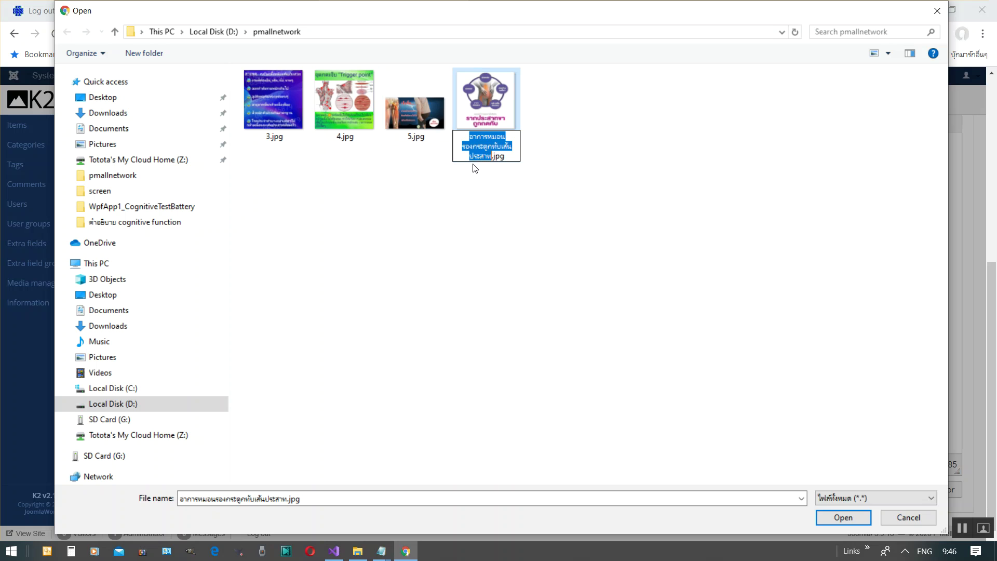
{"action": "type", "text": "6"}
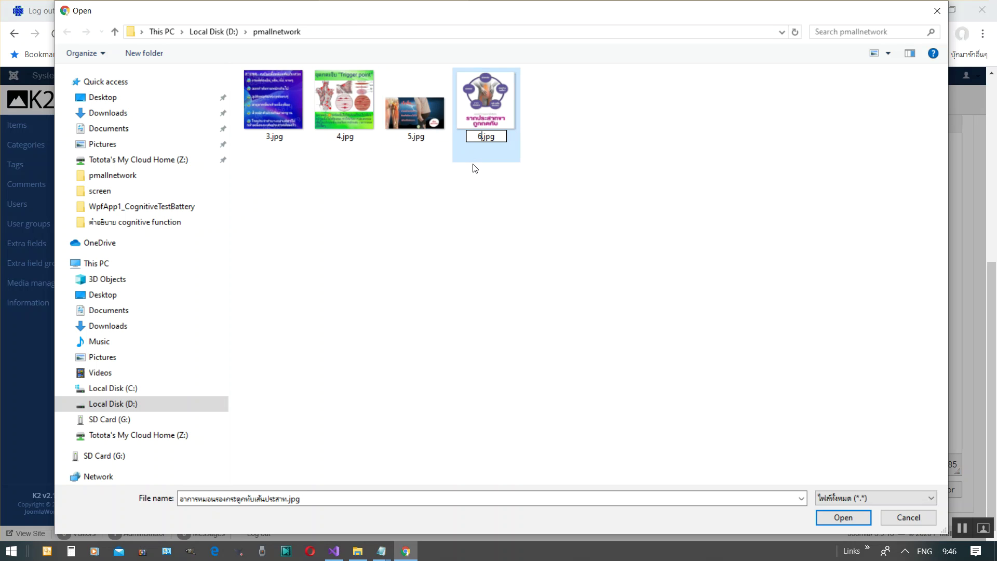
{"action": "left_click", "coordinate": [470, 208]}
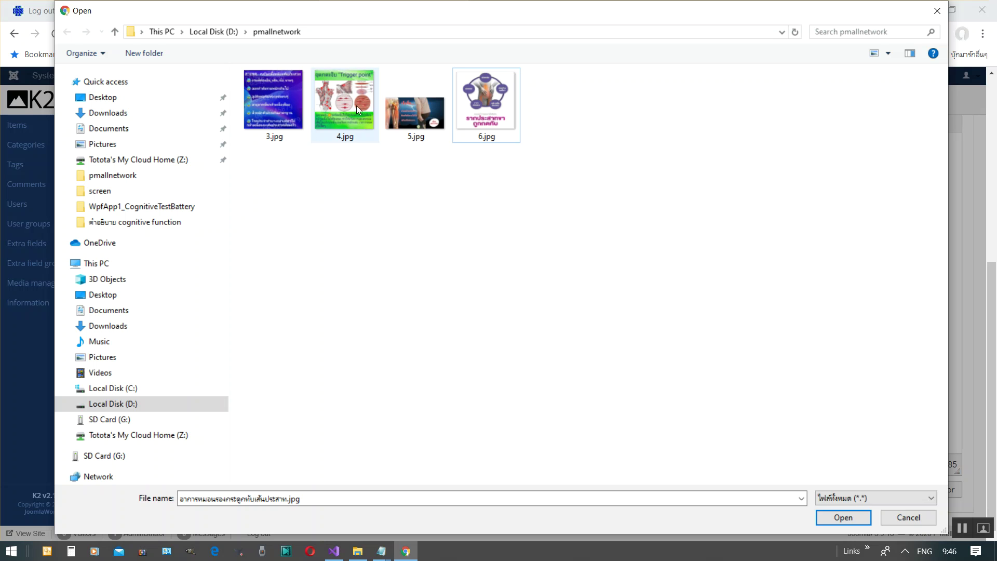
{"action": "left_click_drag", "start_coordinate": [585, 162], "coordinate": [316, 102]}
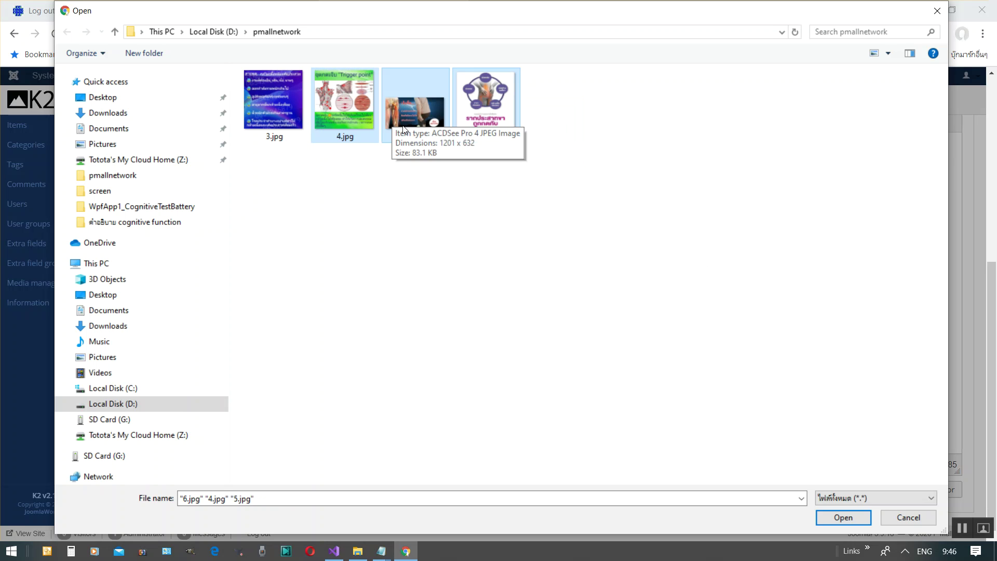
{"action": "left_click", "coordinate": [830, 517]}
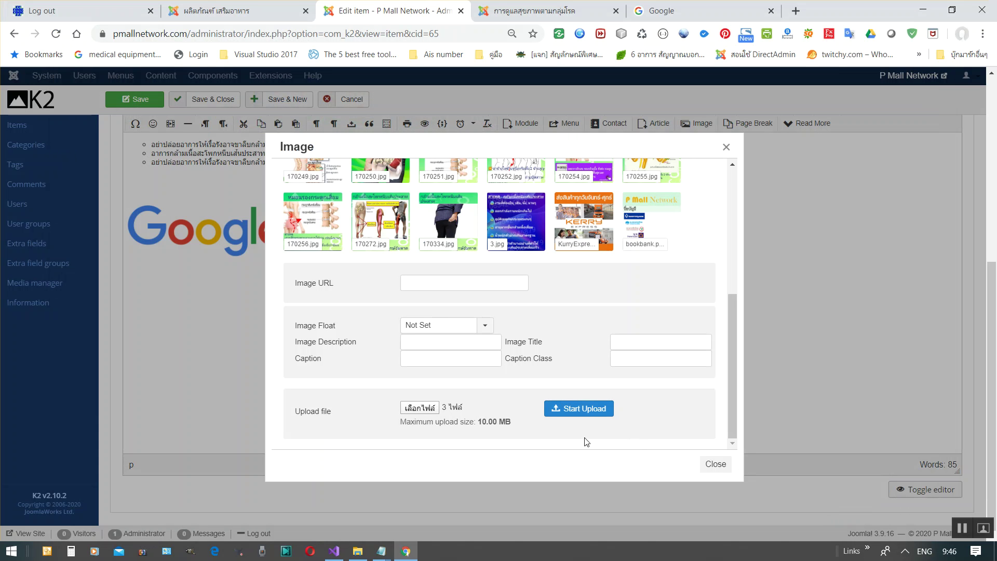
- Upload 4.jpg, 5.jpg and 6.jpg to the /pictures/mediem folder
{"action": "left_click", "coordinate": [604, 416]}
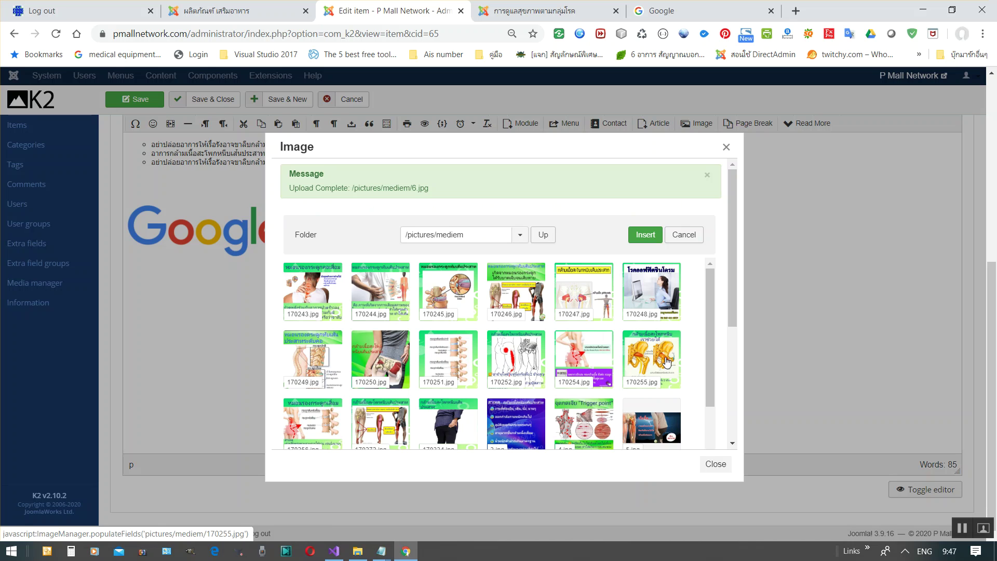
{"action": "scroll", "coordinate": [658, 349], "scroll_direction": "down", "scroll_amount": 1}
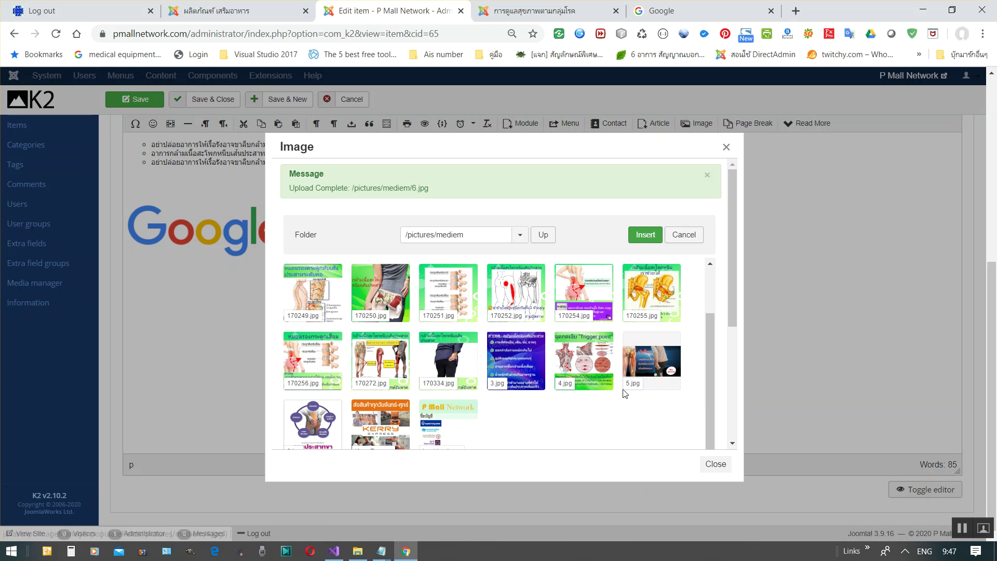
{"action": "scroll", "coordinate": [595, 422], "scroll_direction": "down", "scroll_amount": 3}
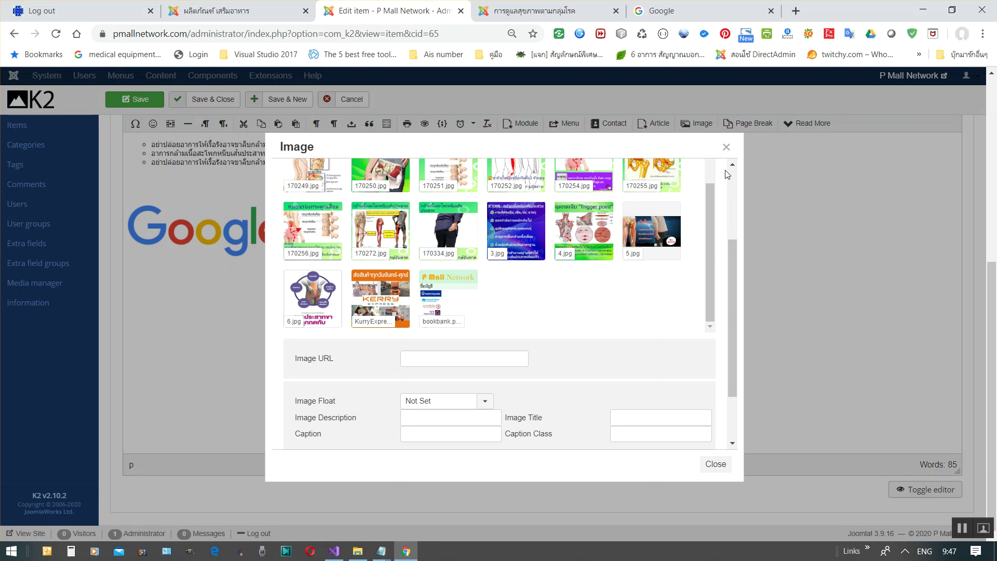
{"action": "left_click_drag", "start_coordinate": [734, 383], "coordinate": [733, 277]}
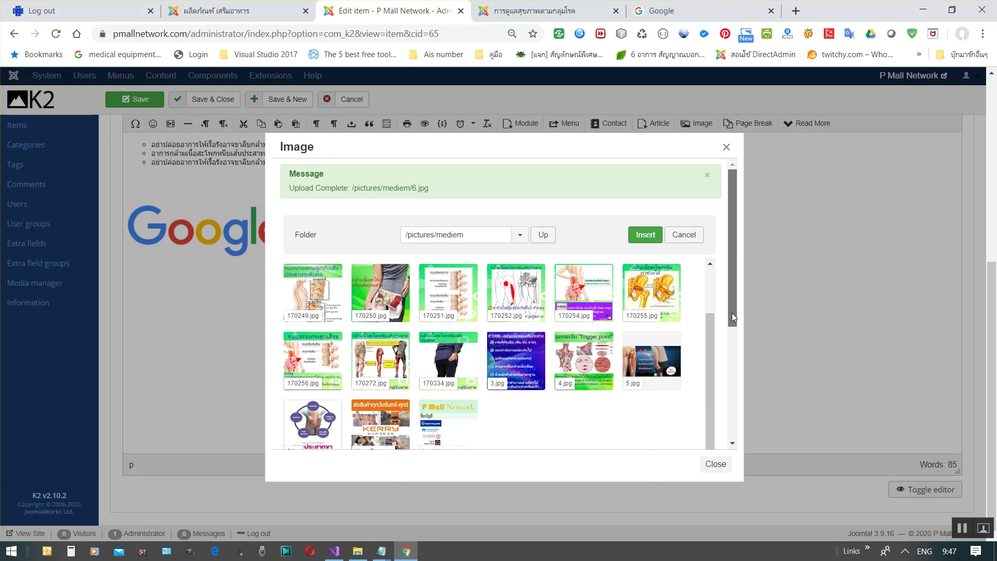
{"action": "left_click_drag", "start_coordinate": [732, 317], "coordinate": [727, 358]}
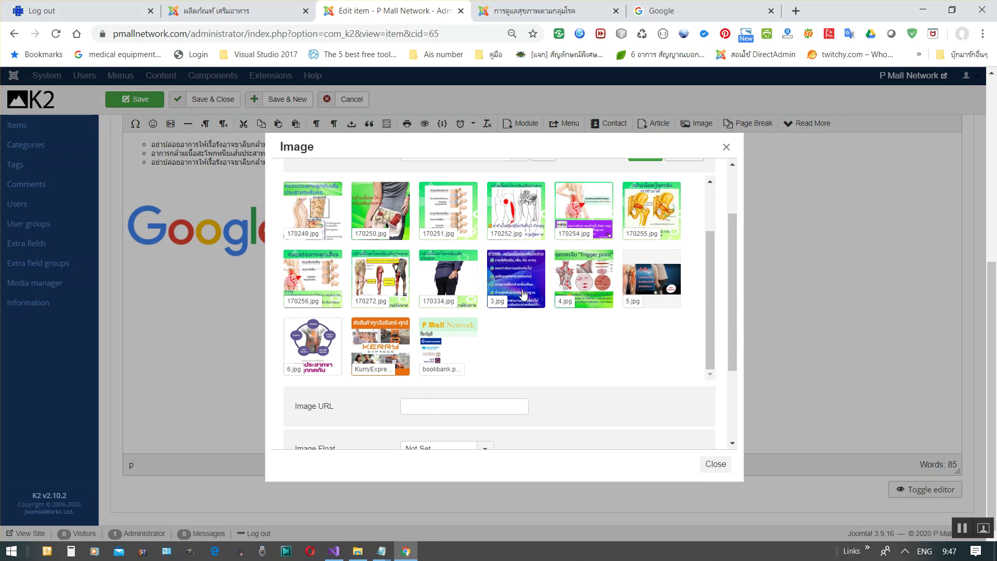
- Insert 3.jpg from the image grid into the article below the Google logo
{"action": "left_click", "coordinate": [537, 280]}
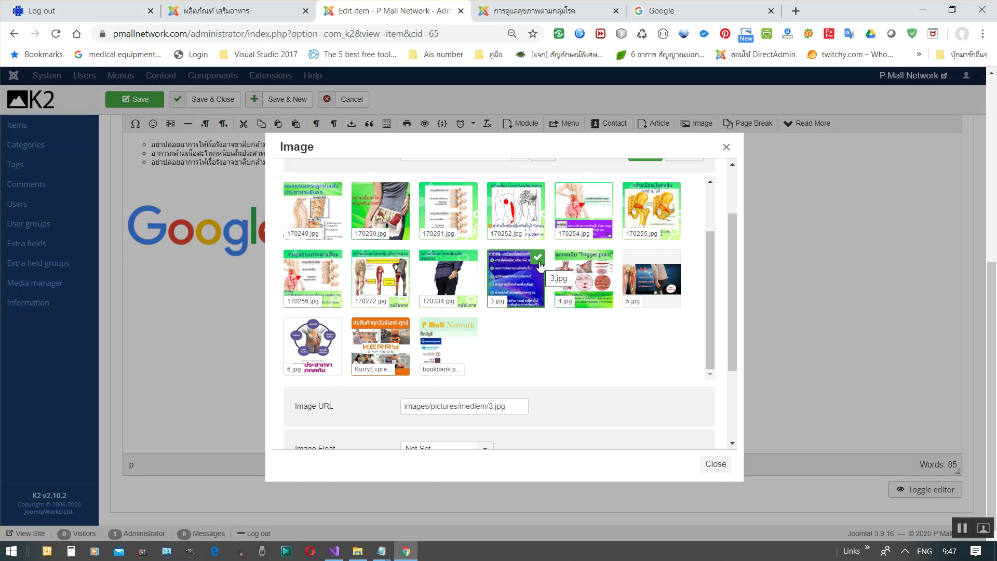
{"action": "left_click", "coordinate": [599, 269]}
{"action": "left_click", "coordinate": [524, 274]}
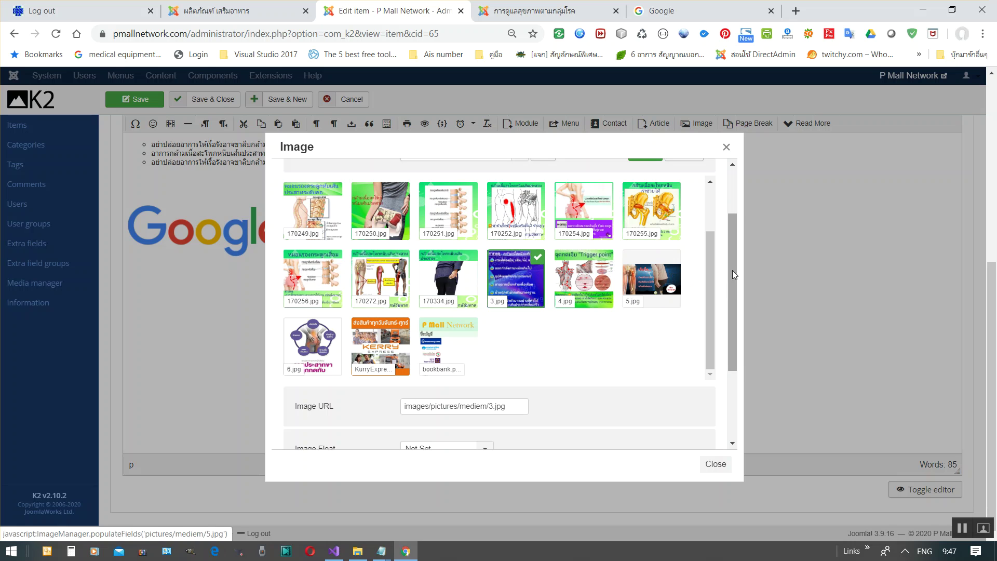
{"action": "left_click_drag", "start_coordinate": [712, 316], "coordinate": [736, 219]}
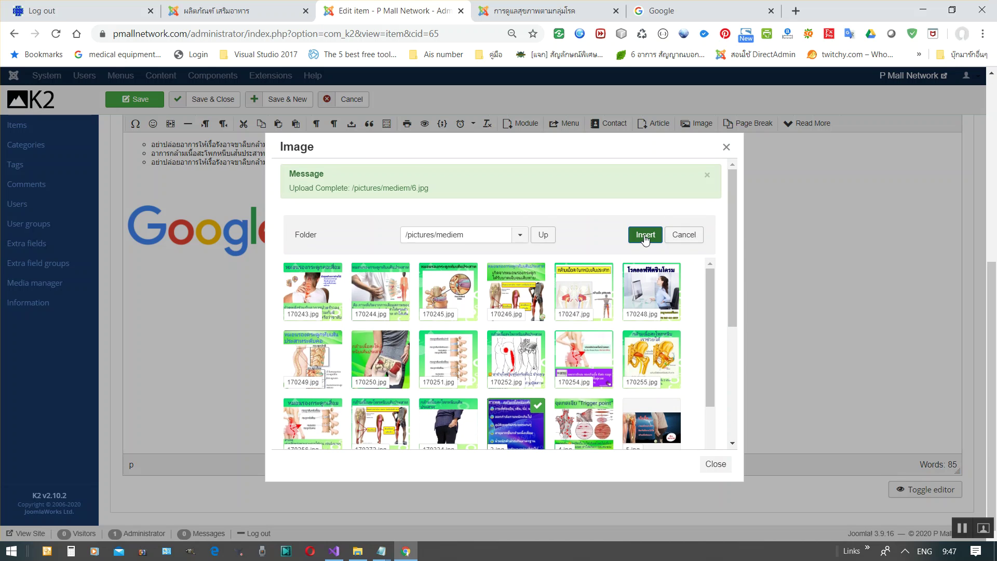
{"action": "left_click", "coordinate": [645, 237]}
- Add two empty lines below the first inserted infographic
{"action": "scroll", "coordinate": [716, 247], "scroll_direction": "down", "scroll_amount": 7}
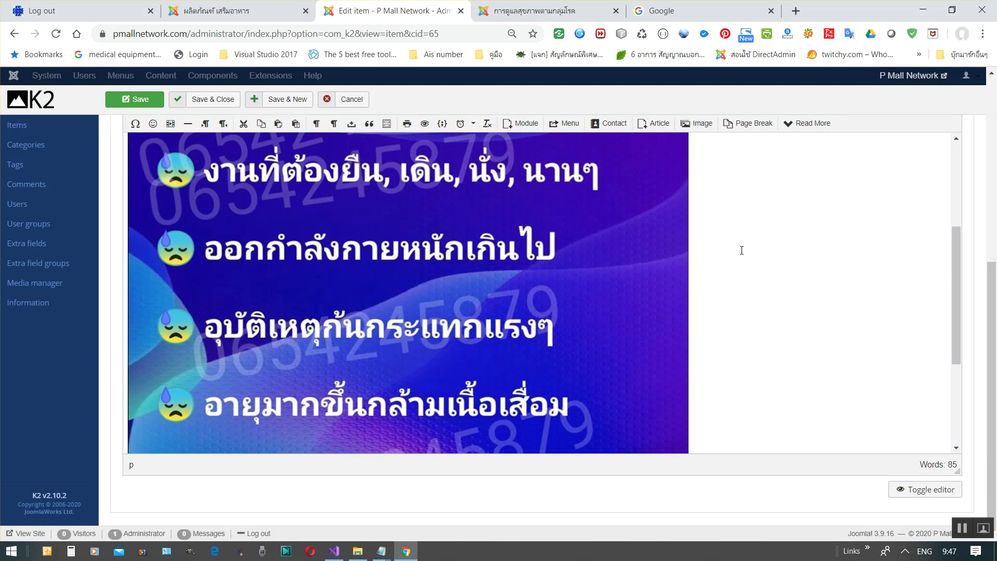
{"action": "scroll", "coordinate": [735, 318], "scroll_direction": "up", "scroll_amount": 7}
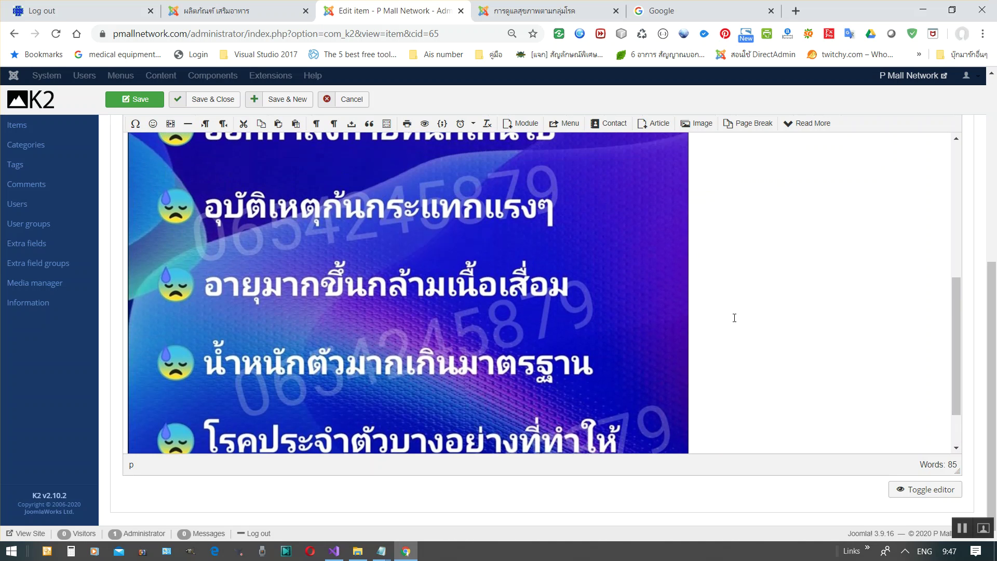
{"action": "scroll", "coordinate": [735, 318], "scroll_direction": "down", "scroll_amount": 2}
{"action": "scroll", "coordinate": [734, 318], "scroll_direction": "up", "scroll_amount": 2}
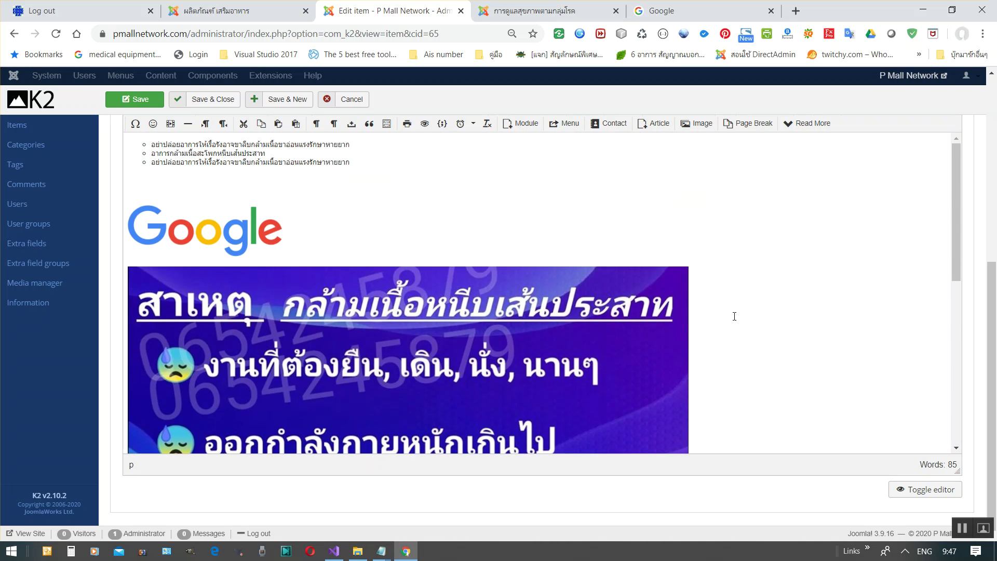
{"action": "scroll", "coordinate": [736, 315], "scroll_direction": "down", "scroll_amount": 6}
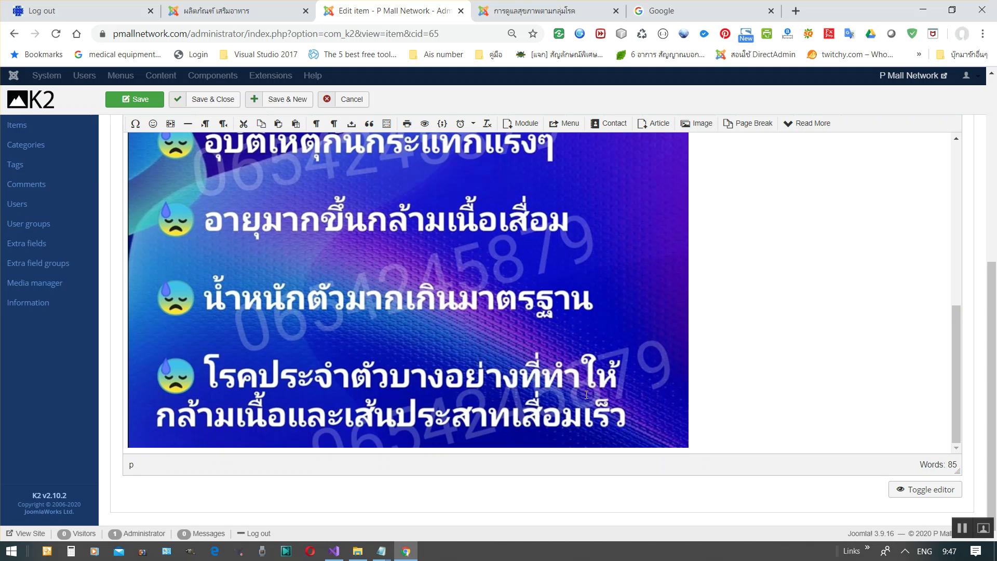
{"action": "left_click", "coordinate": [548, 377]}
{"action": "left_click", "coordinate": [718, 407]}
{"action": "key", "text": "Return"}
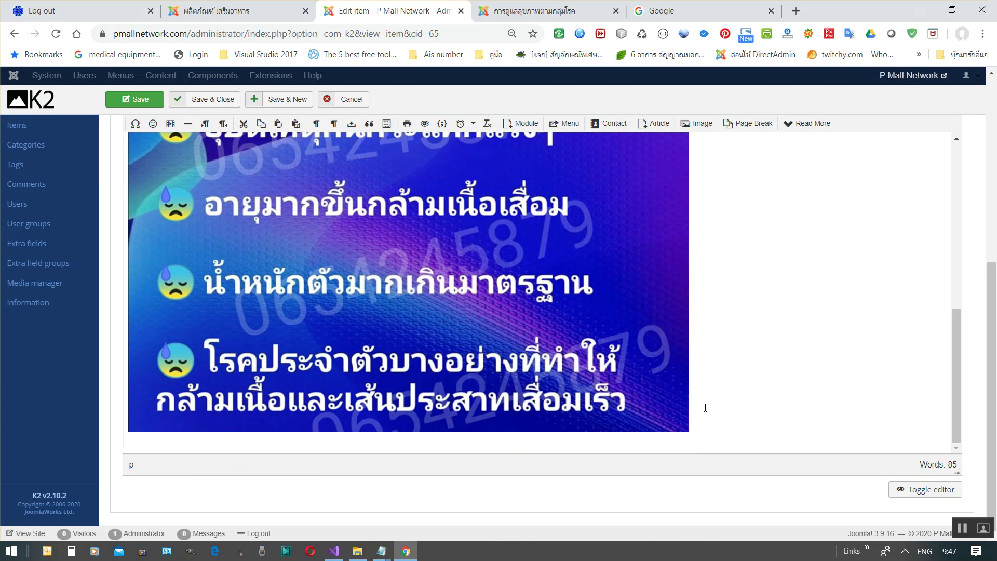
{"action": "key", "text": "Return"}
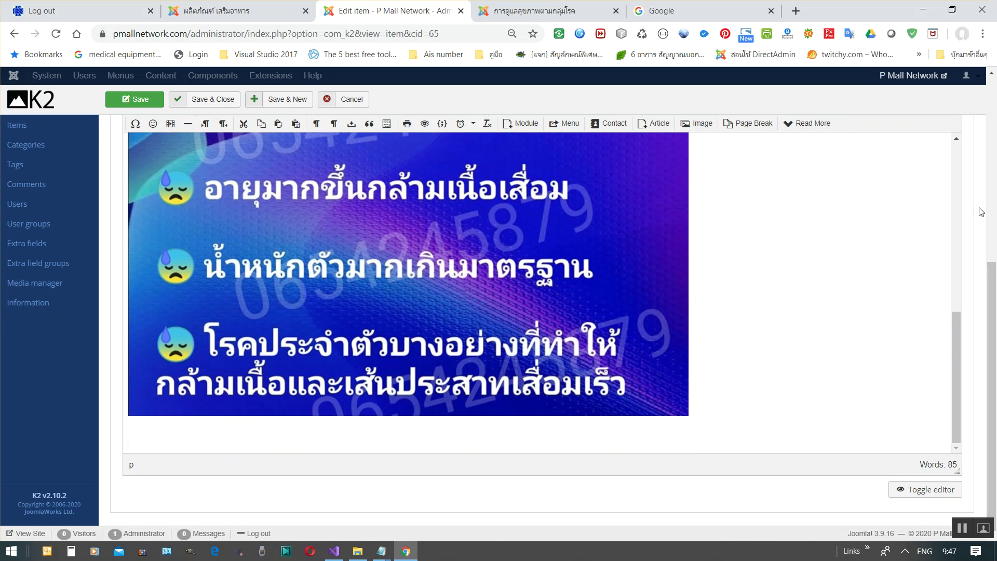
- Insert the 4.jpg Trigger point infographic from pictures/mediem on the new line
{"action": "left_click", "coordinate": [696, 124]}
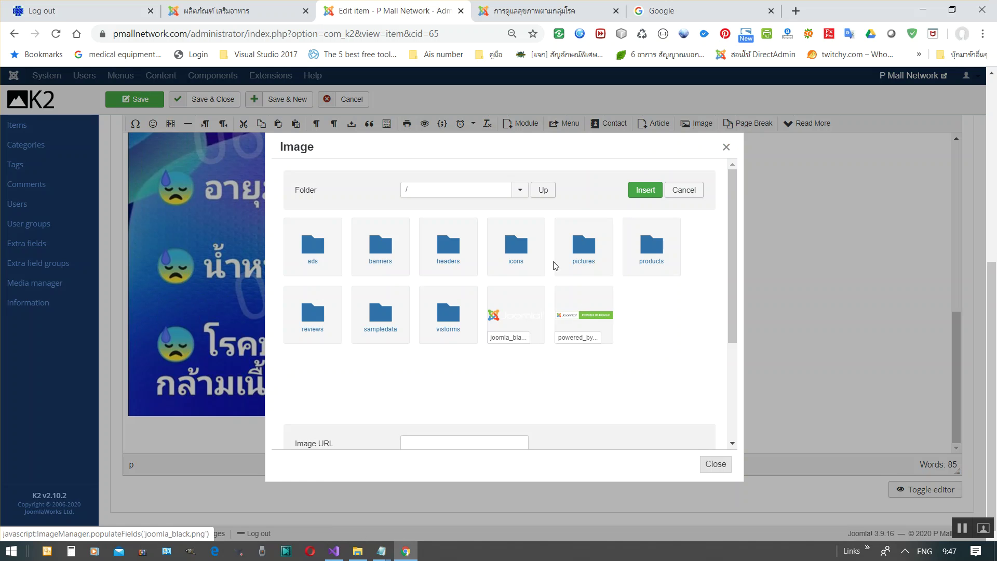
{"action": "left_click", "coordinate": [584, 245]}
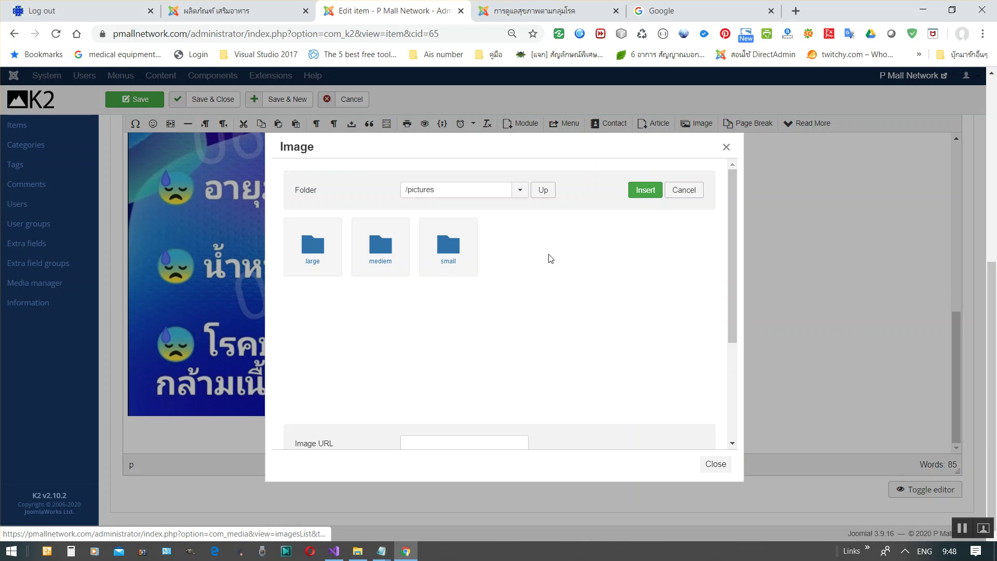
{"action": "left_click", "coordinate": [394, 256]}
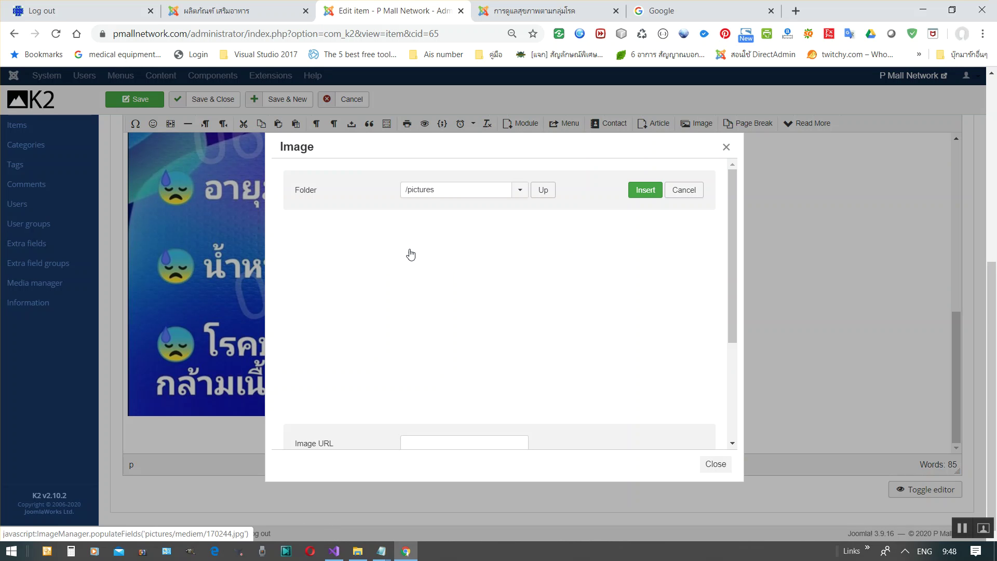
{"action": "scroll", "coordinate": [681, 306], "scroll_direction": "down", "scroll_amount": 3}
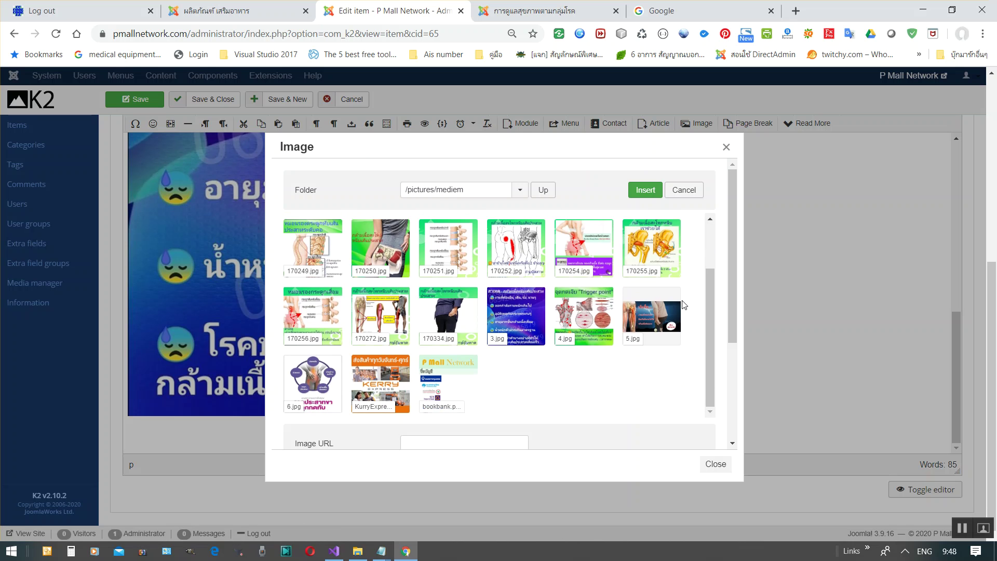
{"action": "left_click", "coordinate": [609, 303]}
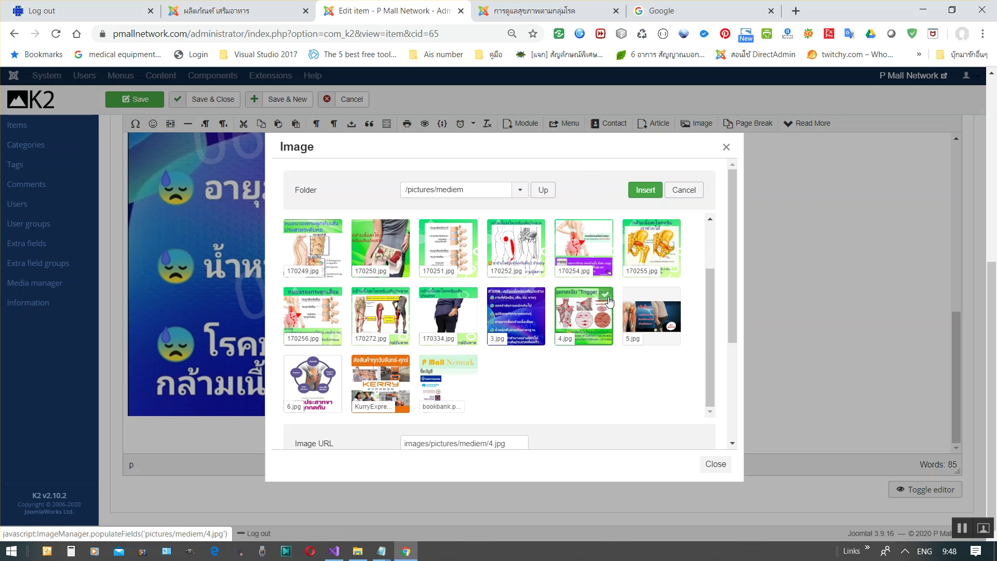
{"action": "left_click", "coordinate": [646, 189]}
{"action": "scroll", "coordinate": [687, 286], "scroll_direction": "down", "scroll_amount": 4}
{"action": "scroll", "coordinate": [687, 286], "scroll_direction": "down", "scroll_amount": 2}
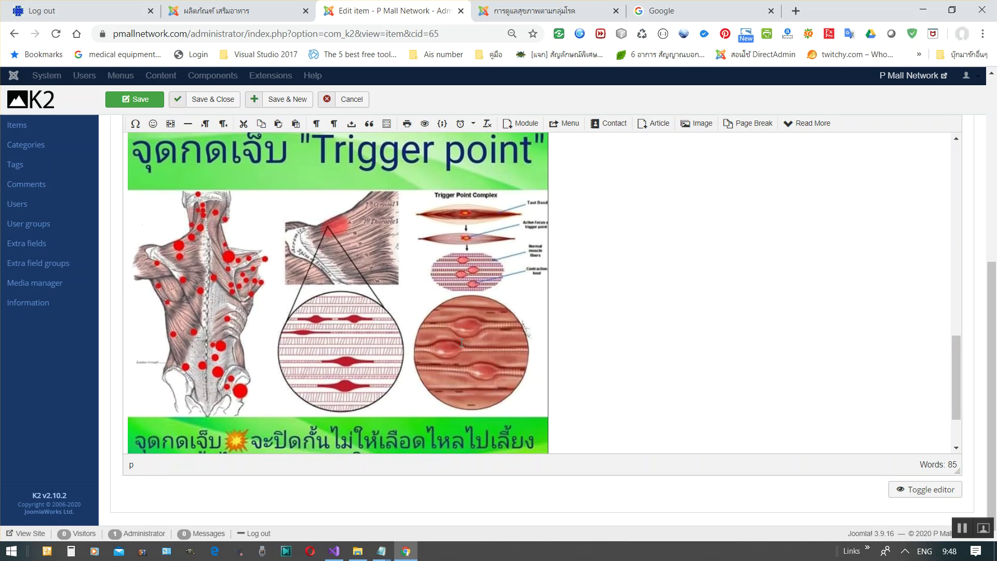
{"action": "left_click", "coordinate": [453, 346]}
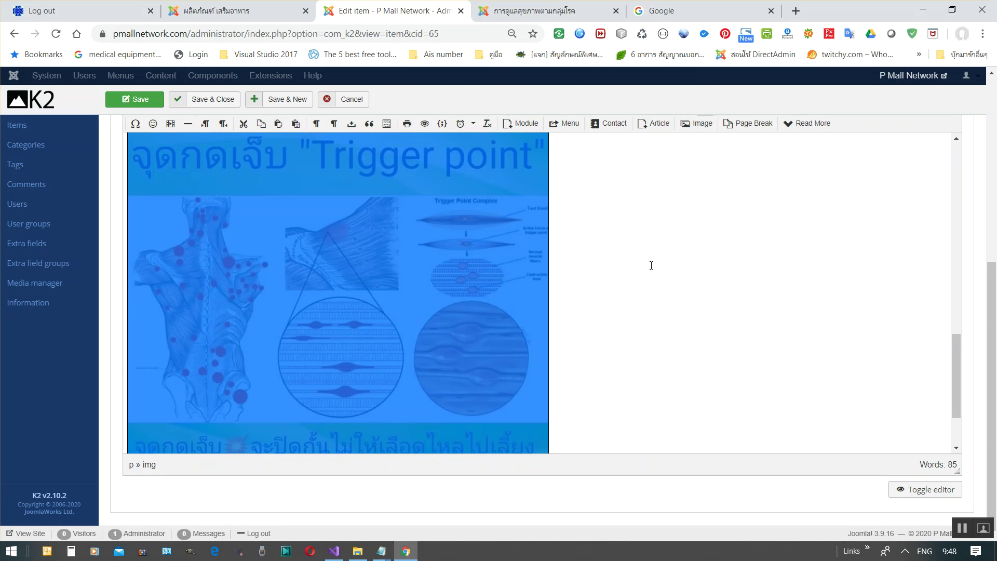
{"action": "scroll", "coordinate": [650, 265], "scroll_direction": "up", "scroll_amount": 7}
{"action": "scroll", "coordinate": [663, 268], "scroll_direction": "down", "scroll_amount": 5}
{"action": "scroll", "coordinate": [663, 268], "scroll_direction": "up", "scroll_amount": 5}
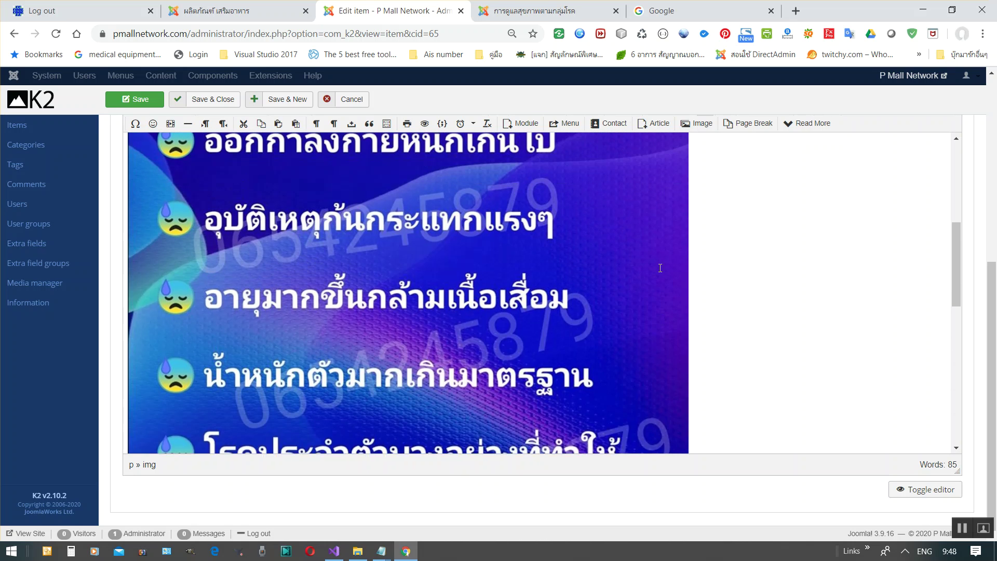
{"action": "right_click", "coordinate": [633, 270]}
{"action": "mouse_move", "coordinate": [697, 368]}
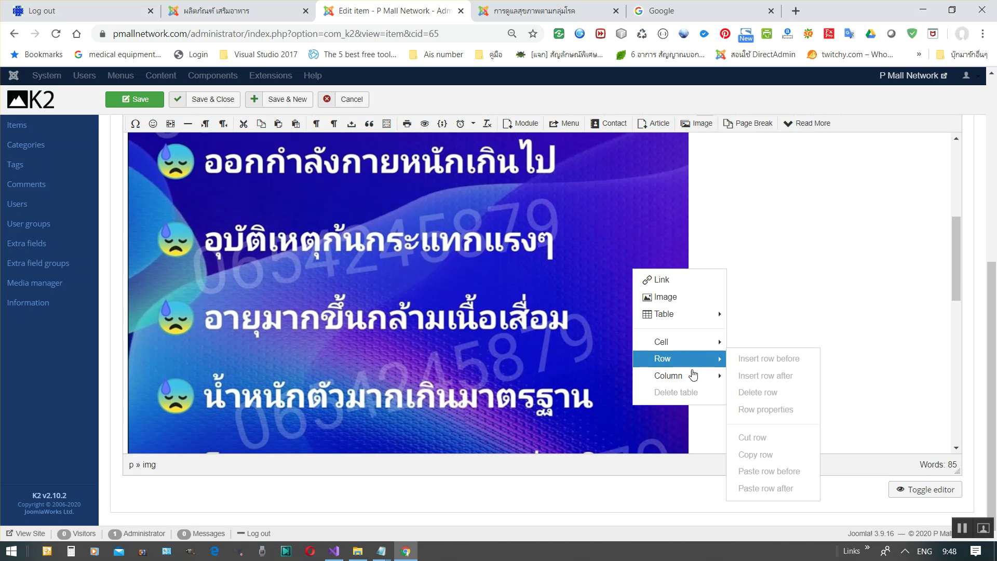
{"action": "left_click", "coordinate": [862, 208]}
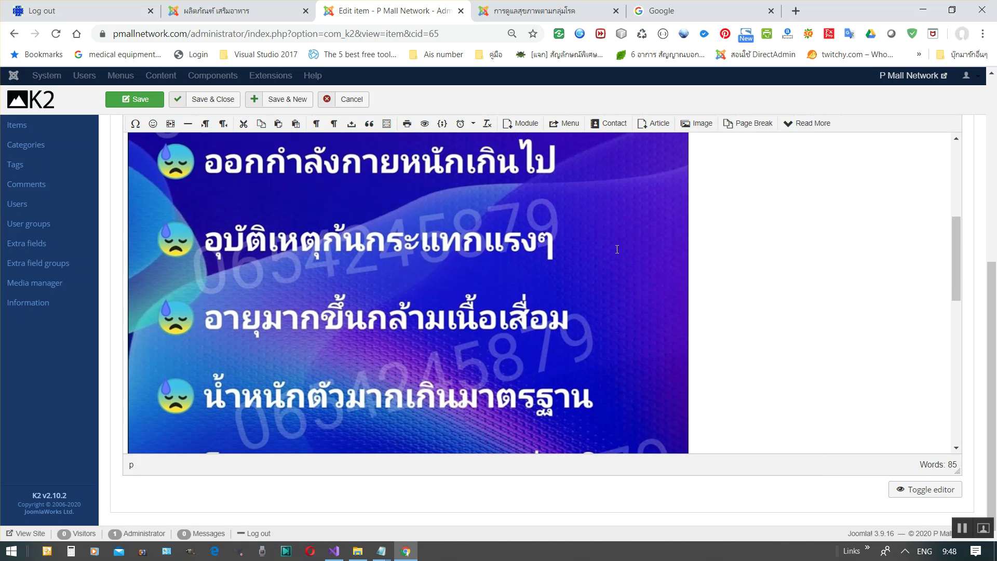
{"action": "right_click", "coordinate": [538, 257]}
{"action": "left_click", "coordinate": [522, 260]}
{"action": "right_click", "coordinate": [530, 256]}
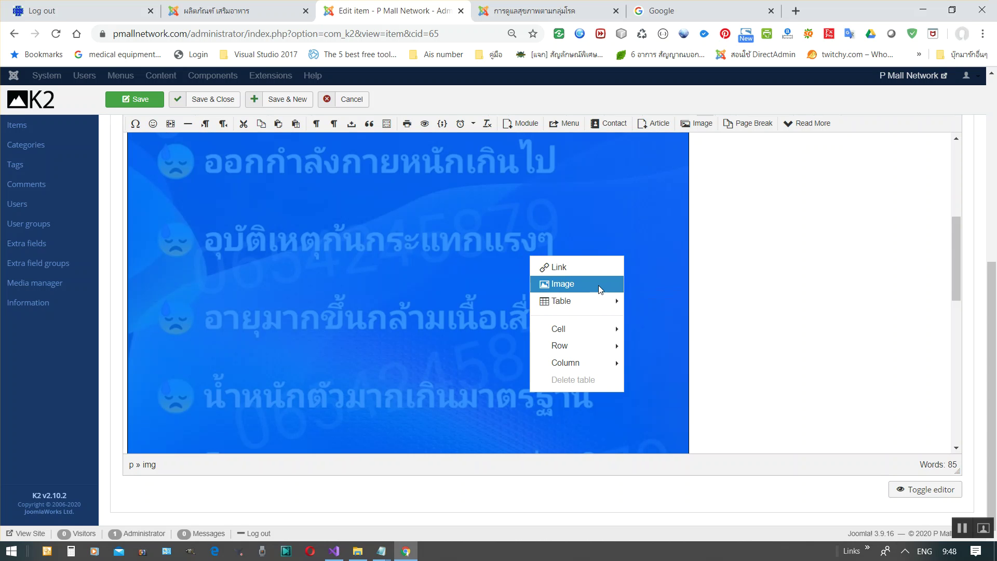
{"action": "left_click", "coordinate": [600, 290]}
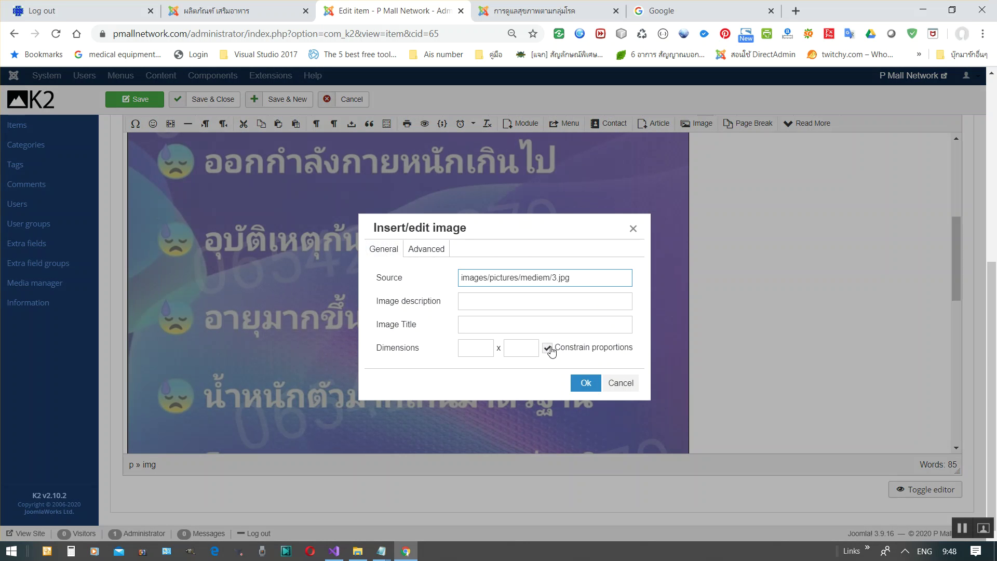
{"action": "left_click", "coordinate": [586, 382]}
{"action": "scroll", "coordinate": [753, 313], "scroll_direction": "down", "scroll_amount": 8}
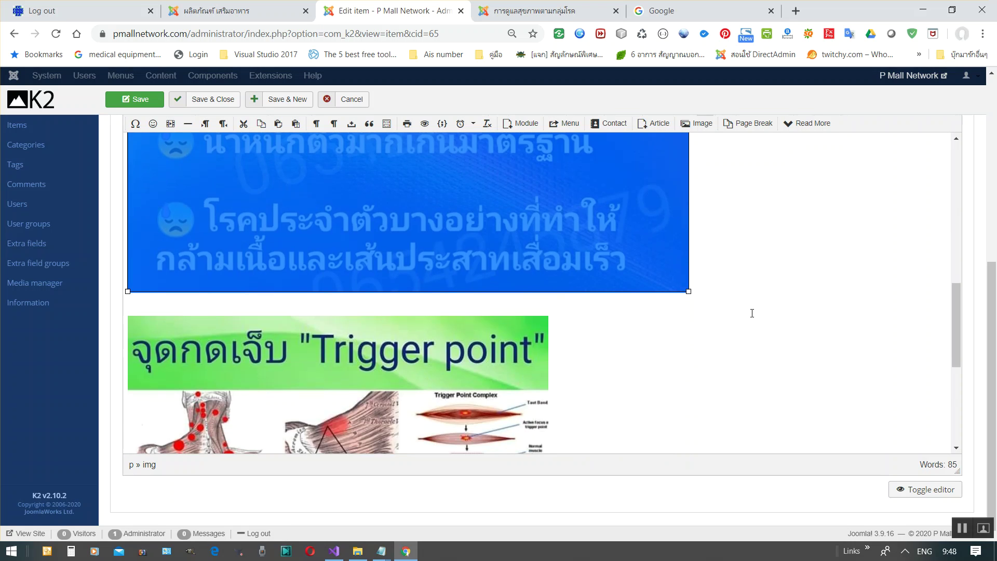
{"action": "left_click", "coordinate": [358, 370]}
{"action": "right_click", "coordinate": [417, 349]}
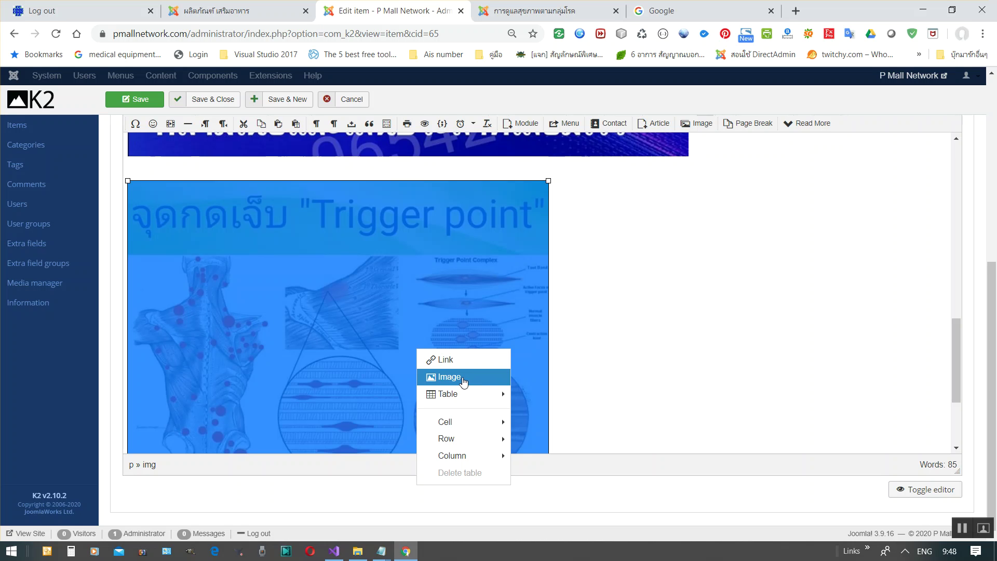
{"action": "left_click", "coordinate": [464, 381]}
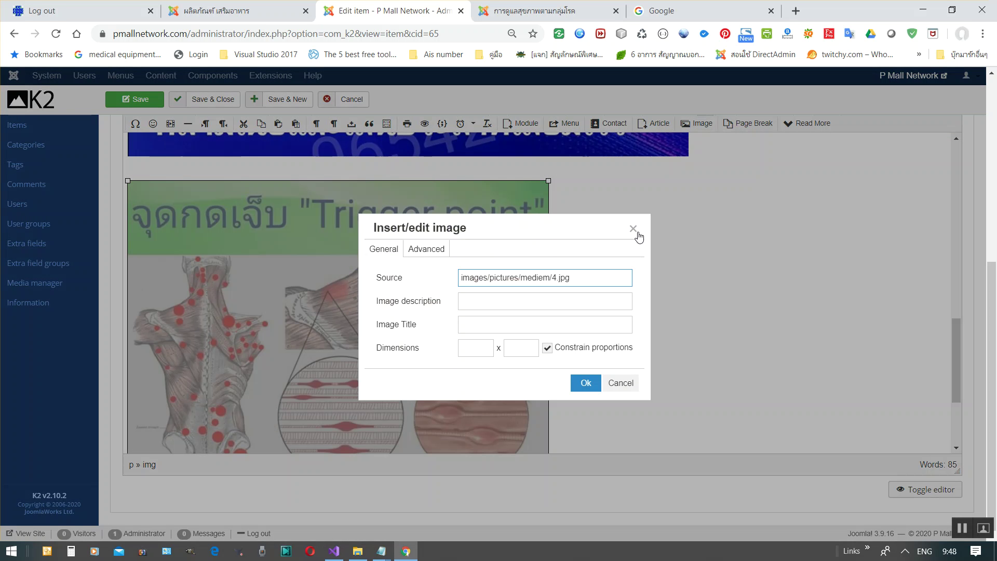
{"action": "left_click", "coordinate": [635, 231]}
{"action": "scroll", "coordinate": [657, 240], "scroll_direction": "down", "scroll_amount": 5}
{"action": "left_click", "coordinate": [646, 250]}
{"action": "scroll", "coordinate": [646, 251], "scroll_direction": "up", "scroll_amount": 12}
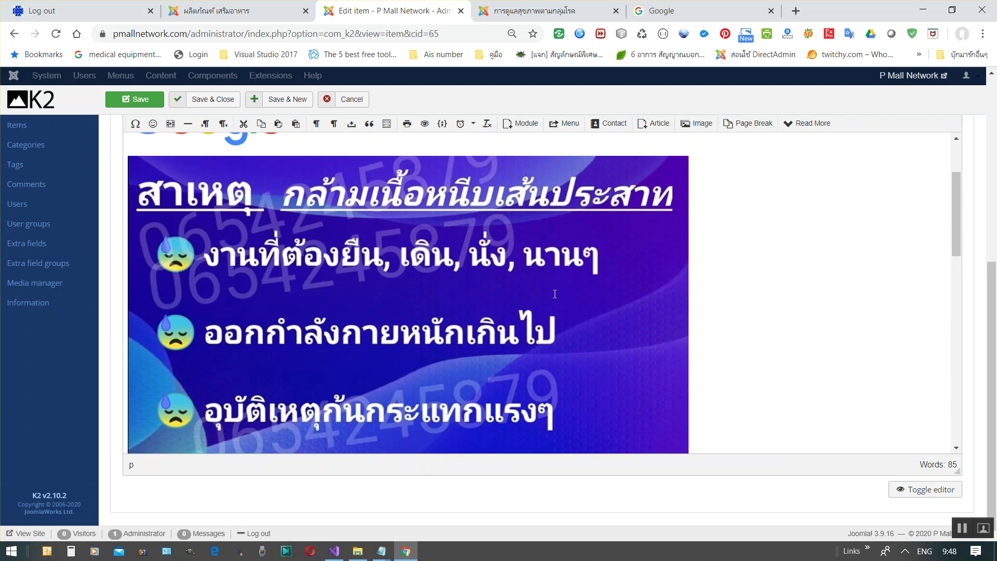
- Insert 5.jpg from pictures/mediem below the 4.jpg Trigger point image
{"action": "scroll", "coordinate": [555, 294], "scroll_direction": "up", "scroll_amount": 7}
{"action": "scroll", "coordinate": [559, 291], "scroll_direction": "down", "scroll_amount": 4}
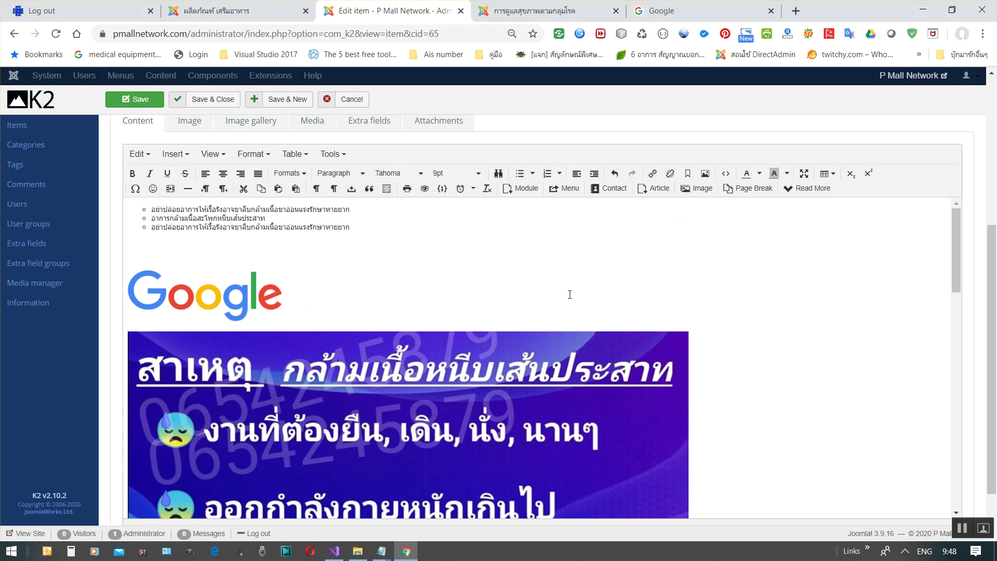
{"action": "scroll", "coordinate": [608, 332], "scroll_direction": "down", "scroll_amount": 12}
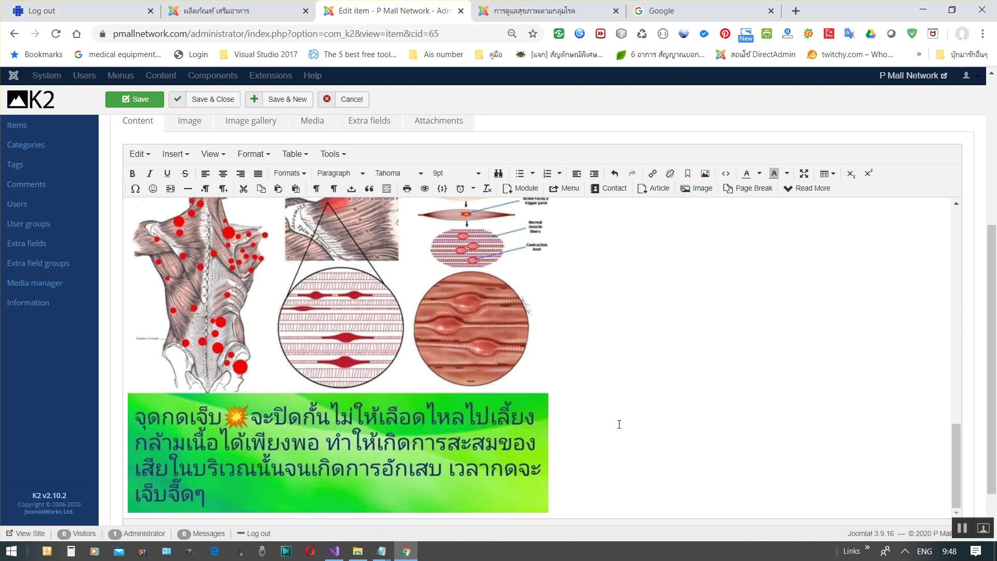
{"action": "scroll", "coordinate": [627, 420], "scroll_direction": "down", "scroll_amount": 1}
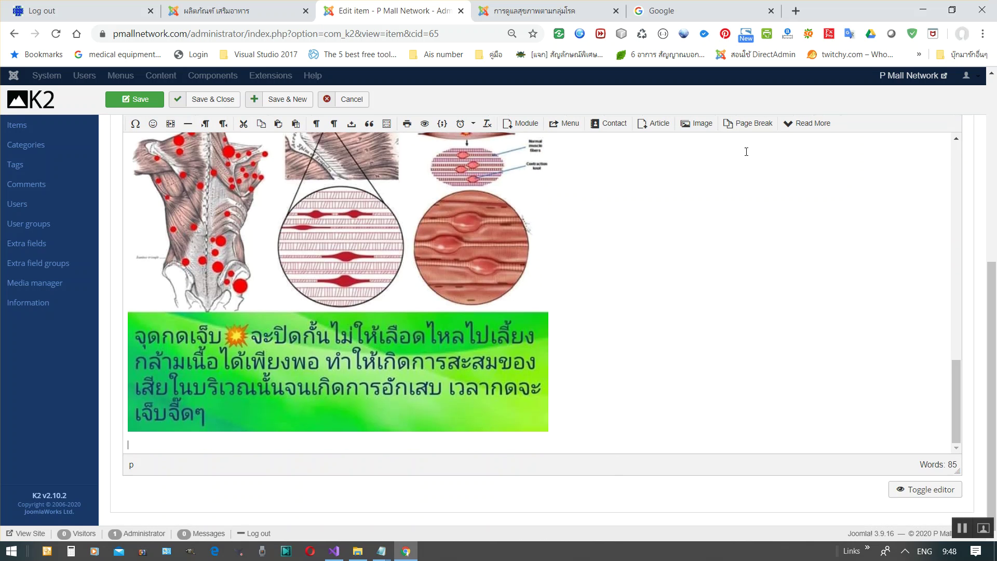
{"action": "left_click", "coordinate": [693, 125]}
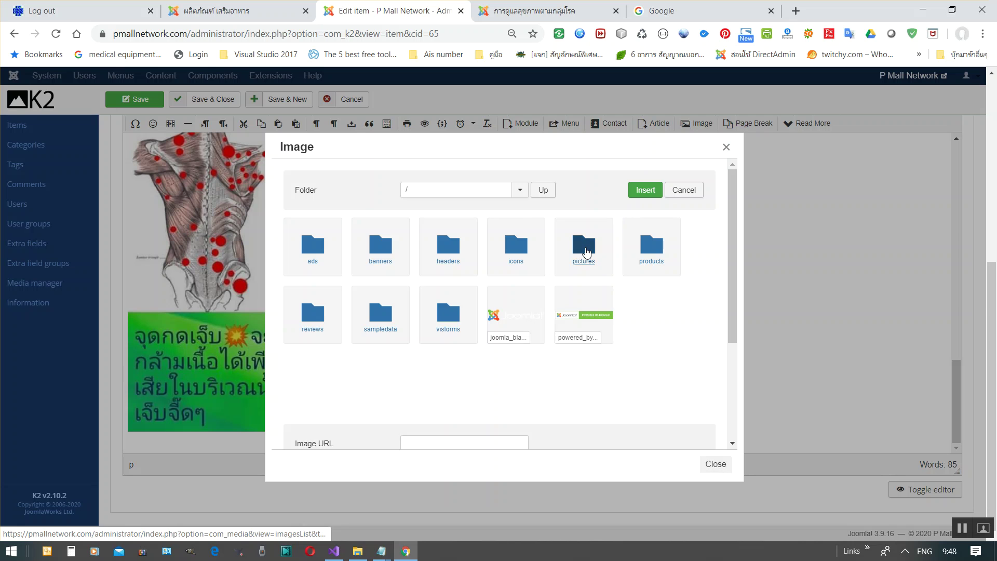
{"action": "left_click", "coordinate": [585, 254]}
{"action": "scroll", "coordinate": [481, 291], "scroll_direction": "down", "scroll_amount": 3}
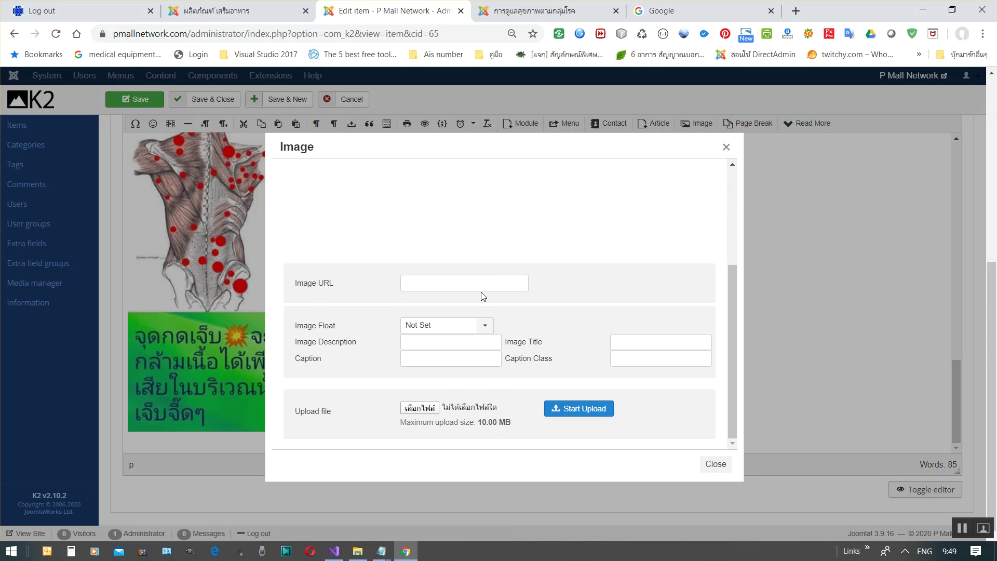
{"action": "scroll", "coordinate": [500, 271], "scroll_direction": "up", "scroll_amount": 2}
{"action": "scroll", "coordinate": [500, 272], "scroll_direction": "up", "scroll_amount": 1}
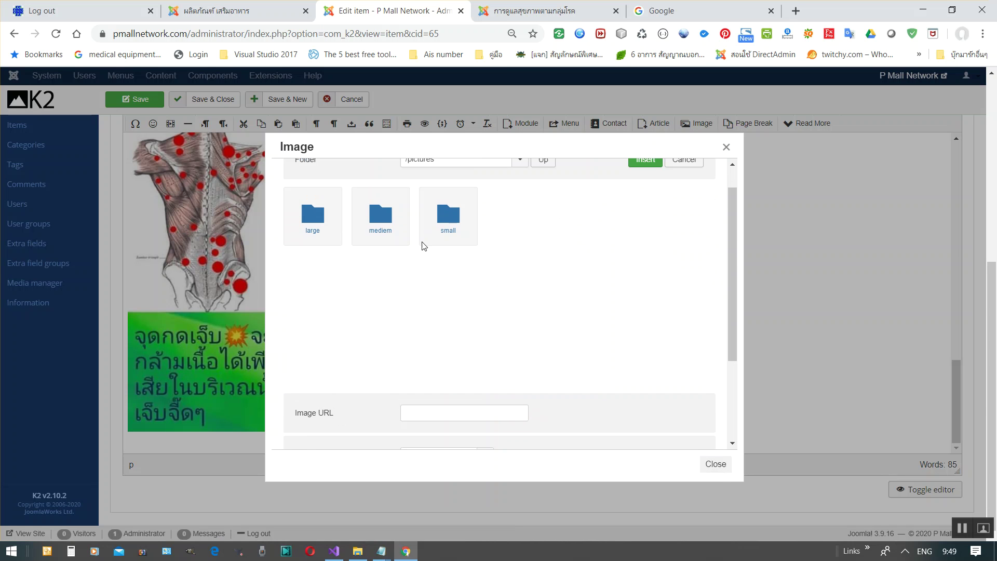
{"action": "left_click", "coordinate": [393, 223]}
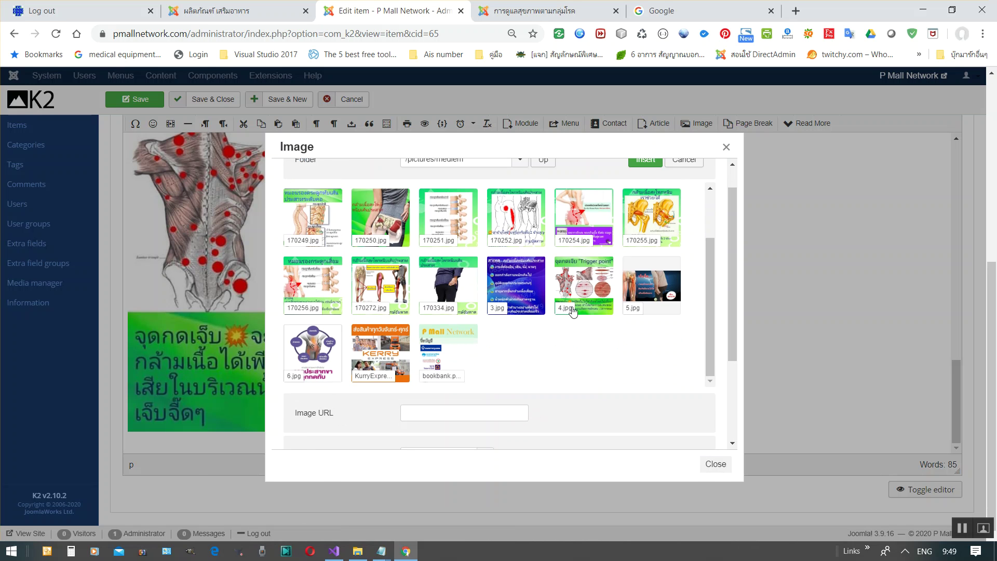
{"action": "left_click", "coordinate": [671, 293]}
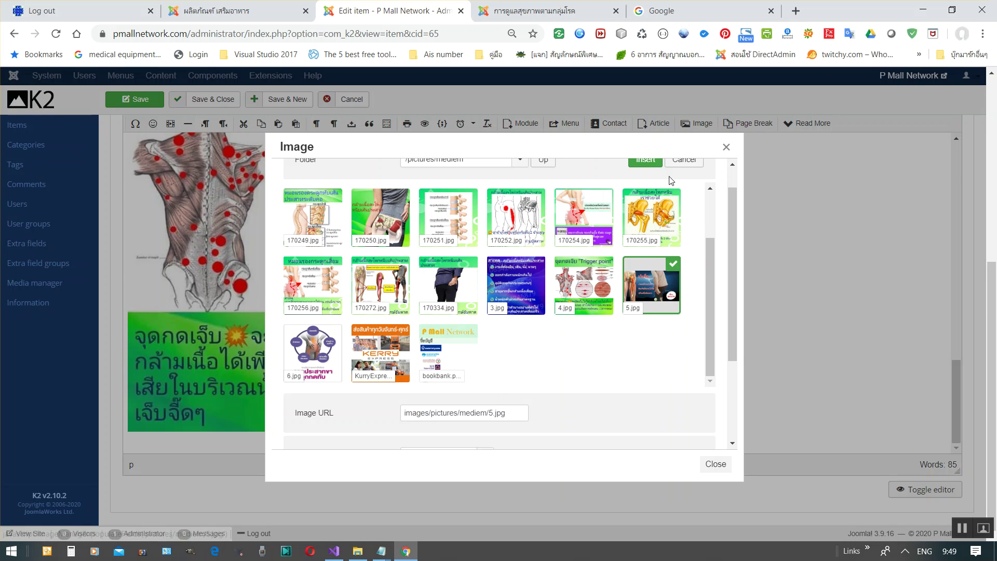
{"action": "left_click", "coordinate": [651, 170]}
{"action": "scroll", "coordinate": [688, 288], "scroll_direction": "up", "scroll_amount": 6}
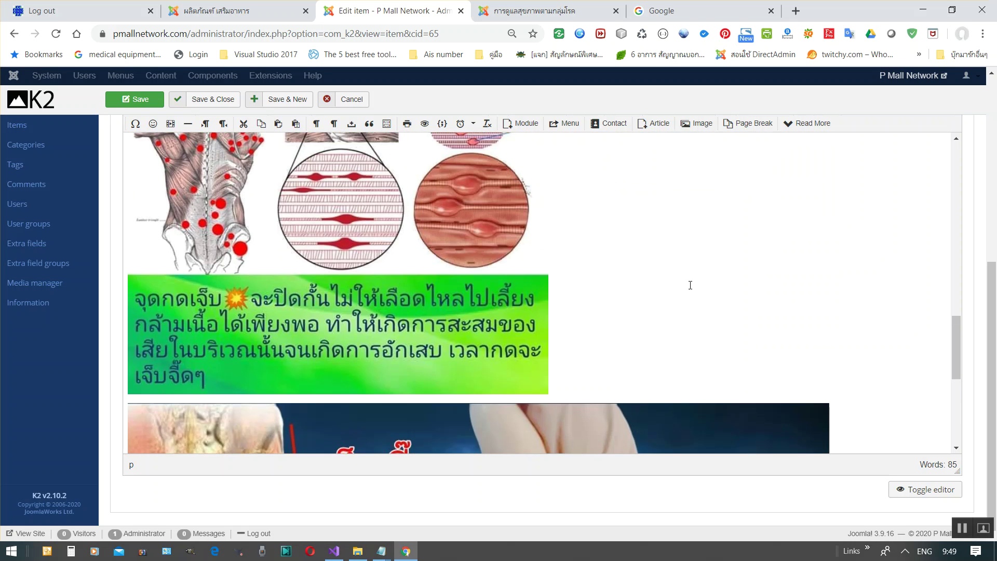
{"action": "scroll", "coordinate": [691, 283], "scroll_direction": "down", "scroll_amount": 8}
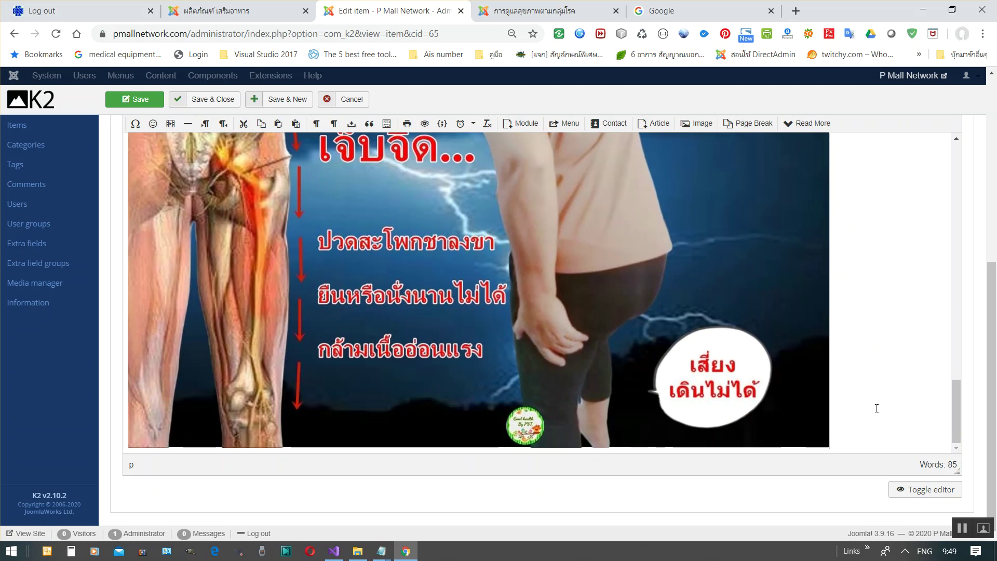
- Insert 6.jpg from pictures/mediem below the 5.jpg image and save the article
{"action": "scroll", "coordinate": [908, 412], "scroll_direction": "down", "scroll_amount": 1}
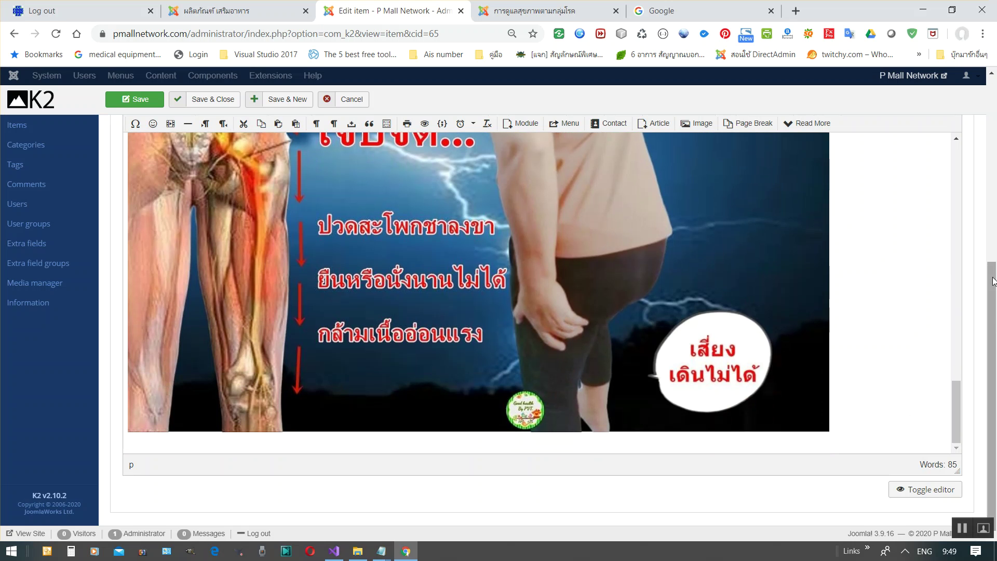
{"action": "left_click", "coordinate": [694, 123]}
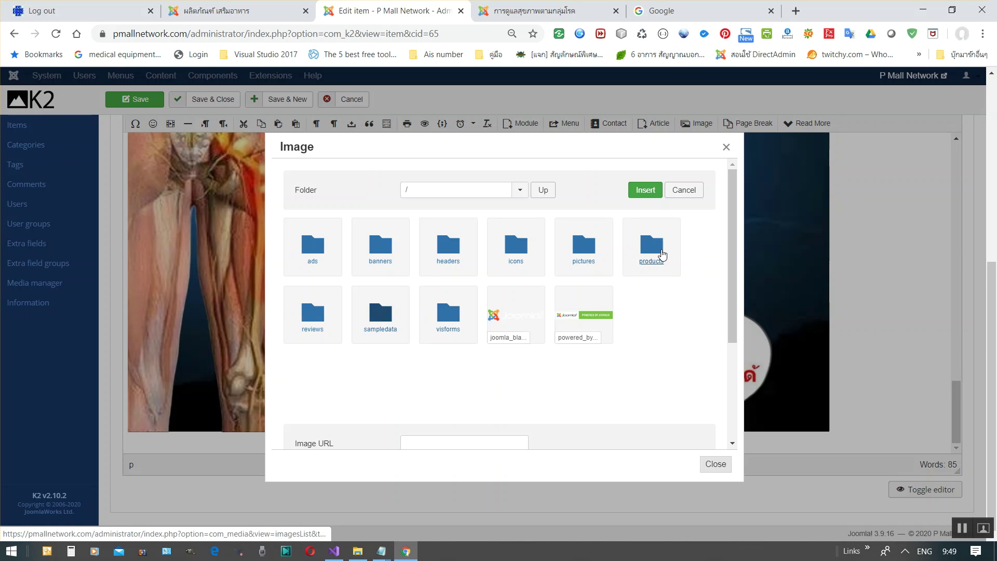
{"action": "left_click", "coordinate": [595, 255]}
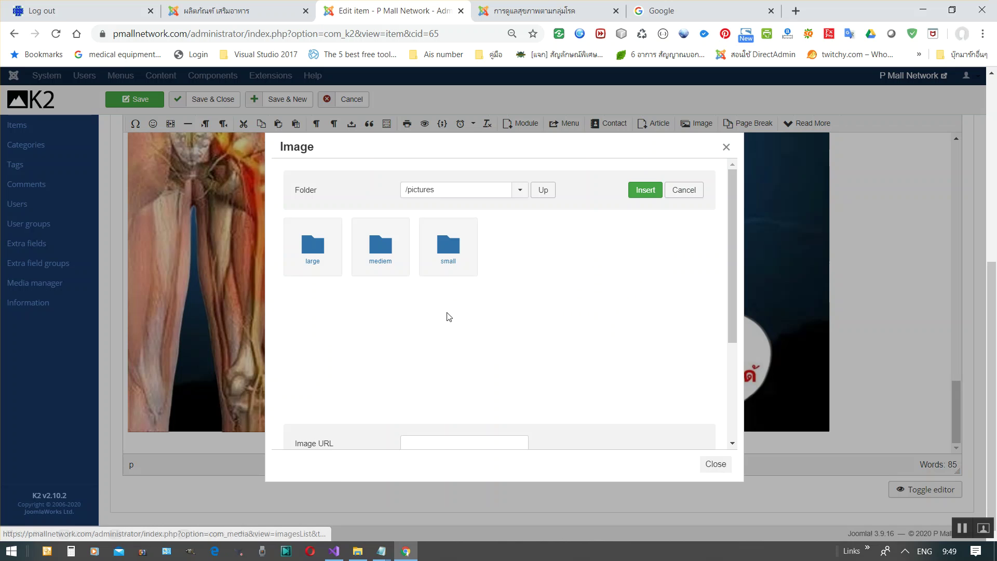
{"action": "left_click", "coordinate": [393, 253]}
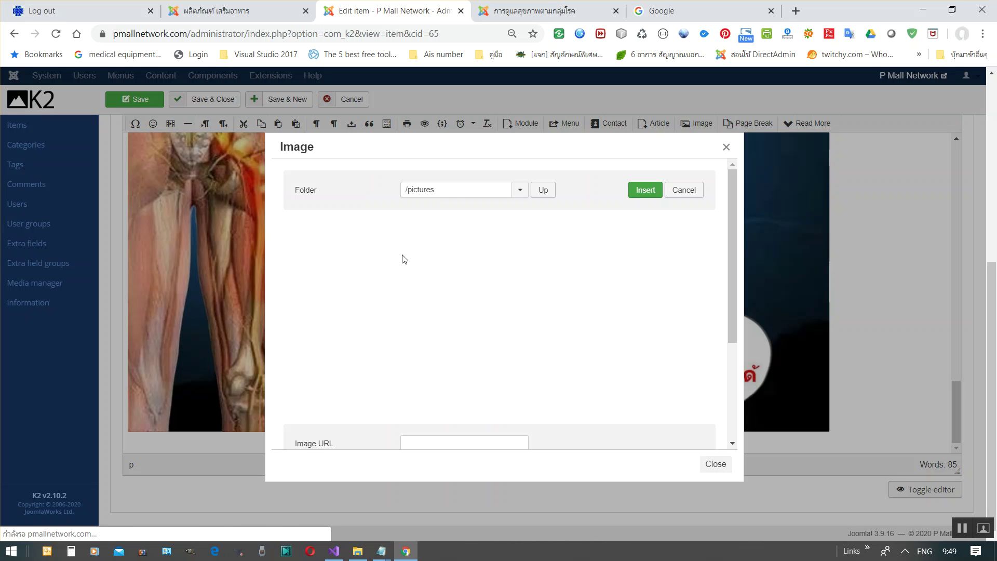
{"action": "scroll", "coordinate": [559, 292], "scroll_direction": "down", "scroll_amount": 1}
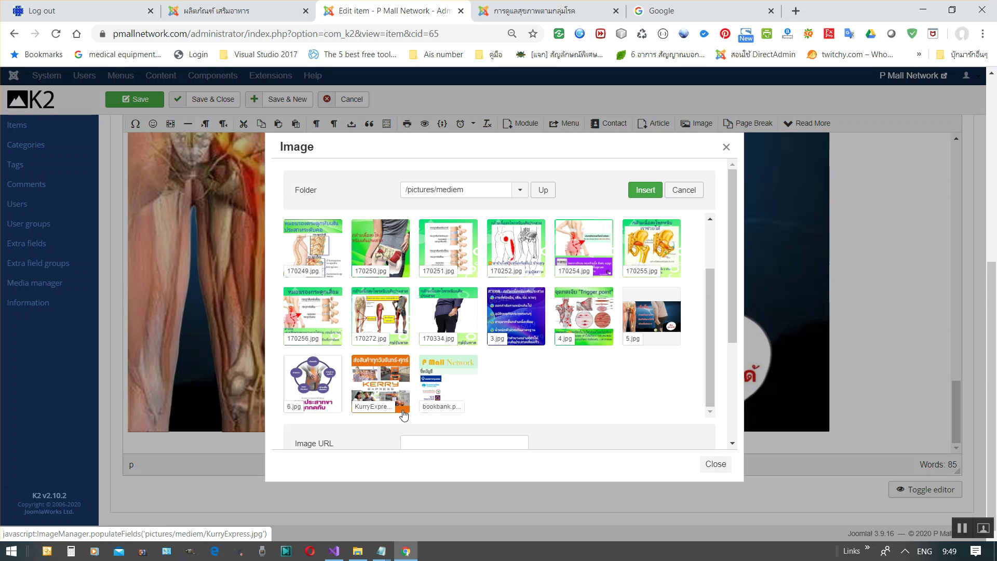
{"action": "left_click", "coordinate": [329, 387]}
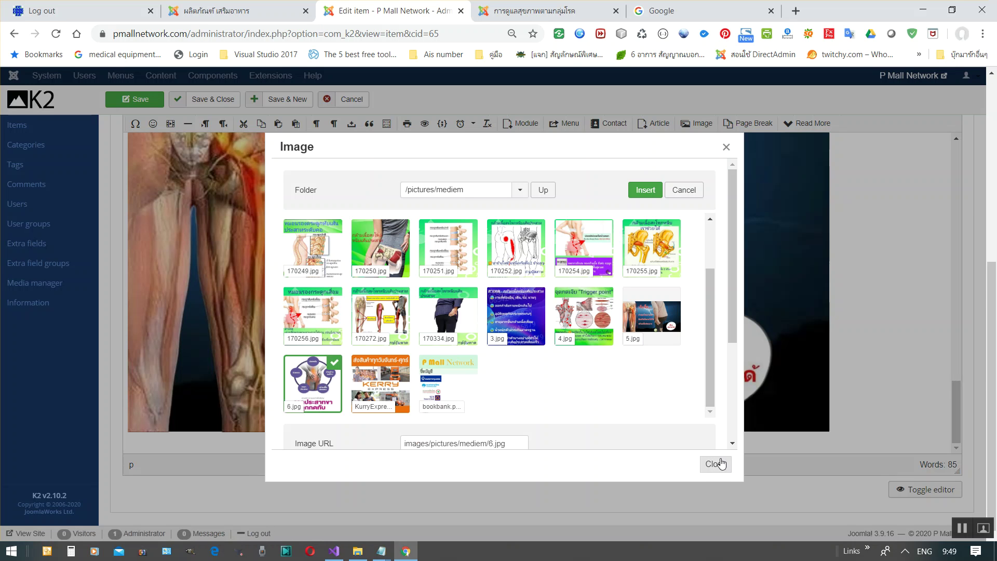
{"action": "left_click", "coordinate": [649, 193]}
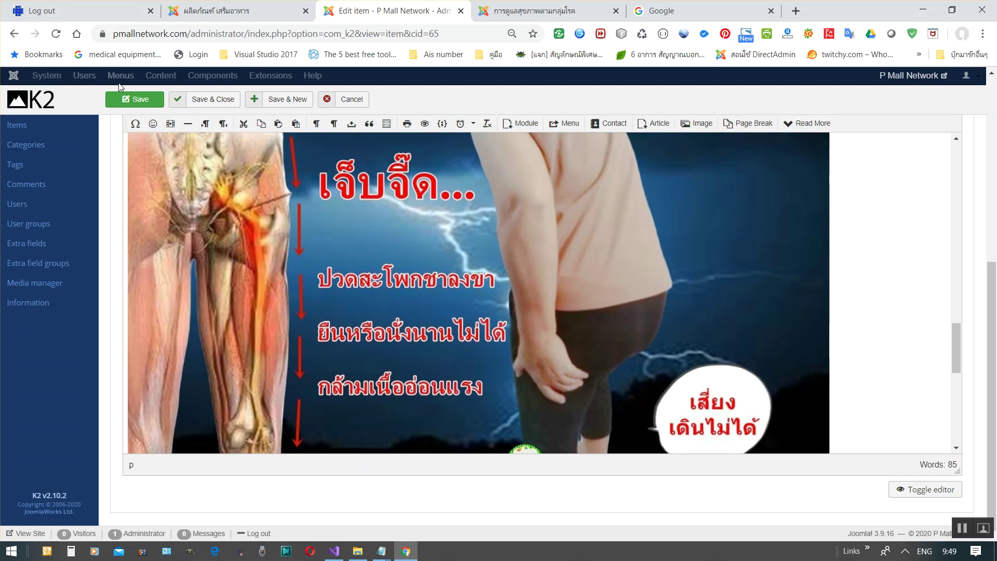
{"action": "left_click", "coordinate": [129, 99]}
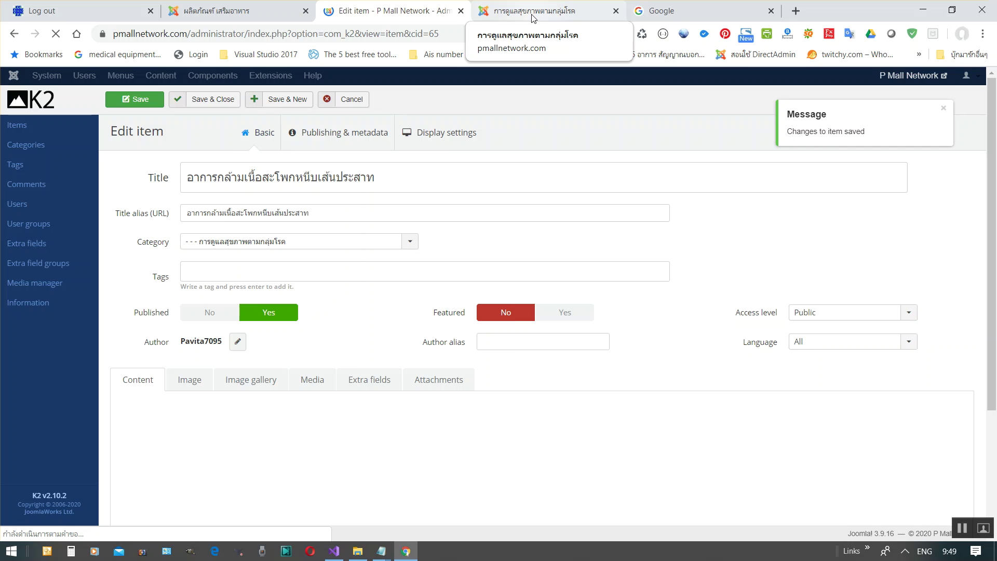
{"action": "left_click", "coordinate": [532, 12]}
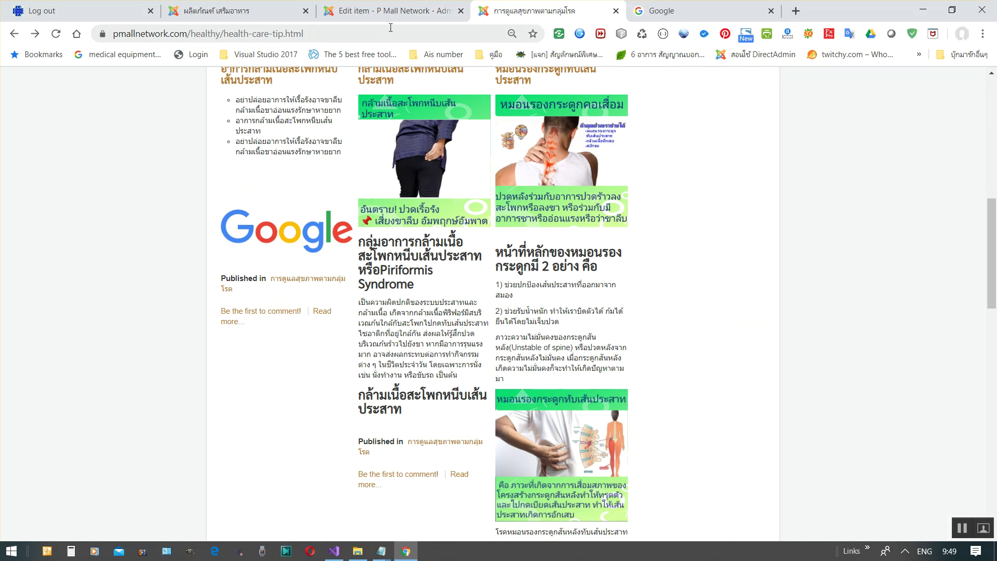
{"action": "scroll", "coordinate": [695, 180], "scroll_direction": "up", "scroll_amount": 10}
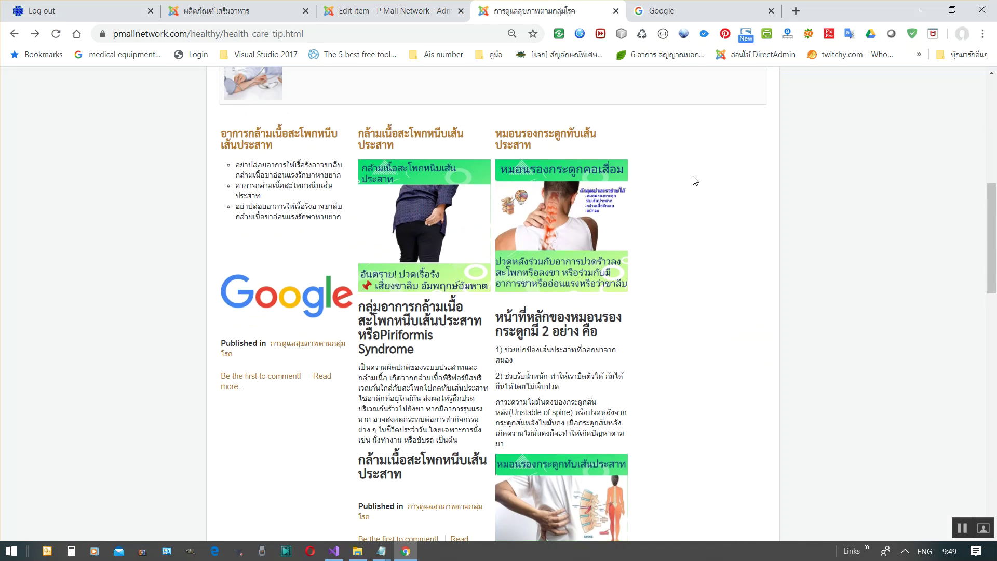
{"action": "scroll", "coordinate": [695, 180], "scroll_direction": "down", "scroll_amount": 15}
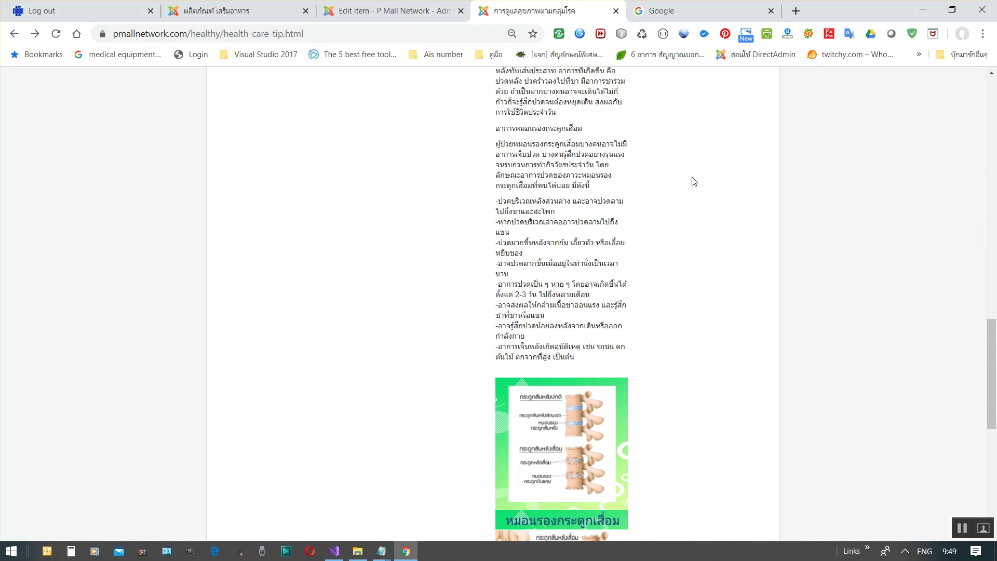
{"action": "left_click", "coordinate": [56, 34]}
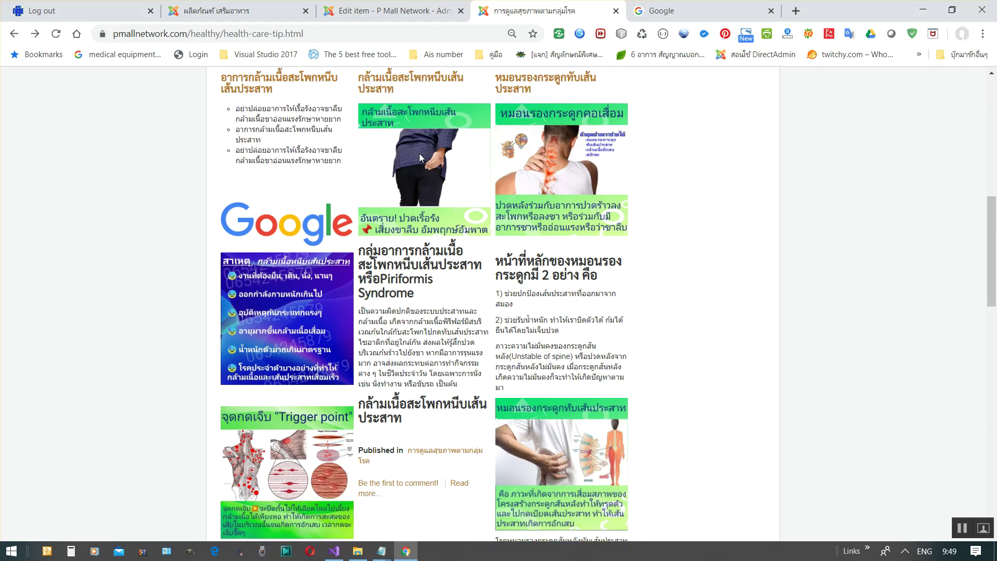
{"action": "scroll", "coordinate": [420, 157], "scroll_direction": "up", "scroll_amount": 4}
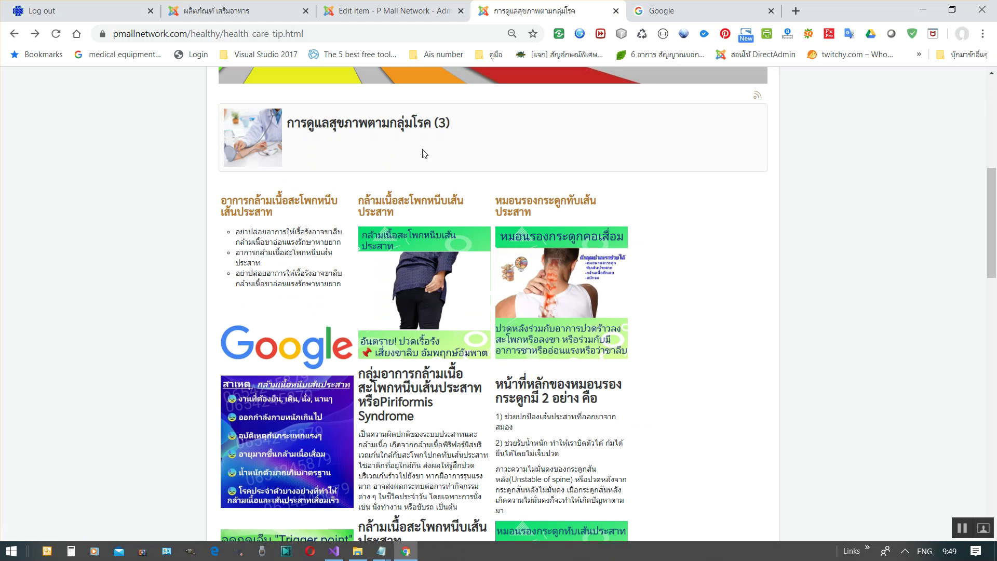
{"action": "scroll", "coordinate": [425, 154], "scroll_direction": "down", "scroll_amount": 5}
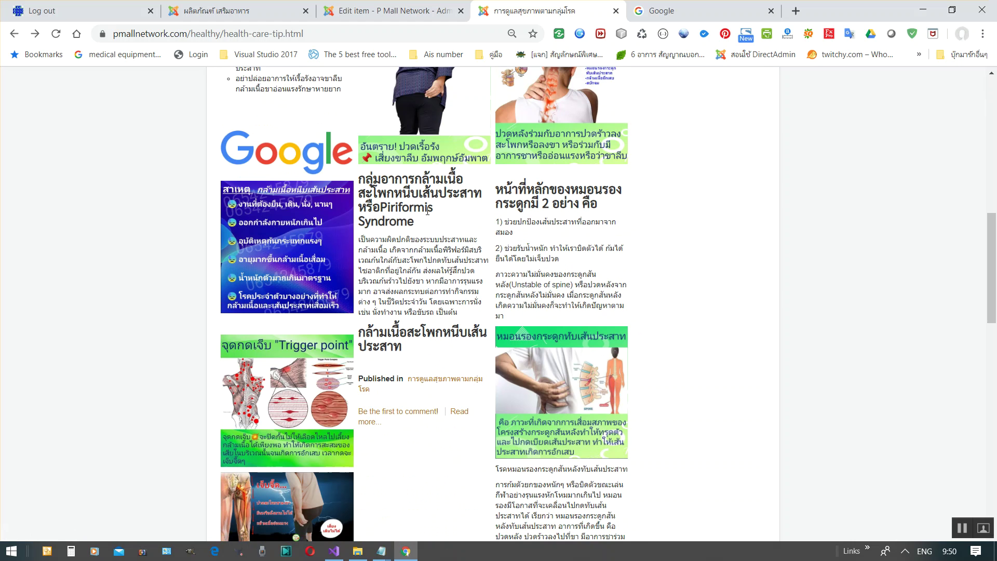
{"action": "scroll", "coordinate": [441, 202], "scroll_direction": "down", "scroll_amount": 7}
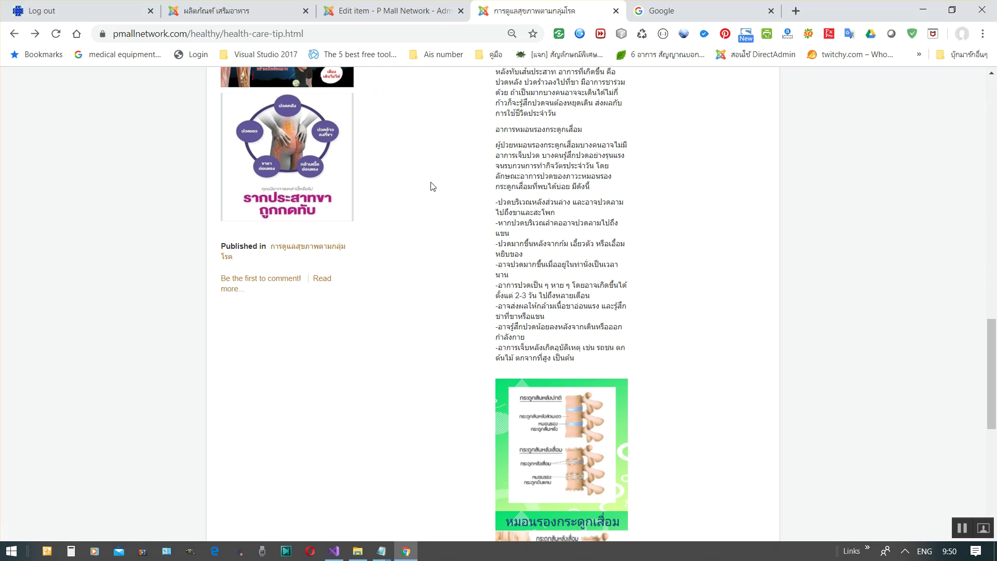
{"action": "scroll", "coordinate": [425, 227], "scroll_direction": "up", "scroll_amount": 10}
{"action": "scroll", "coordinate": [425, 227], "scroll_direction": "up", "scroll_amount": 4}
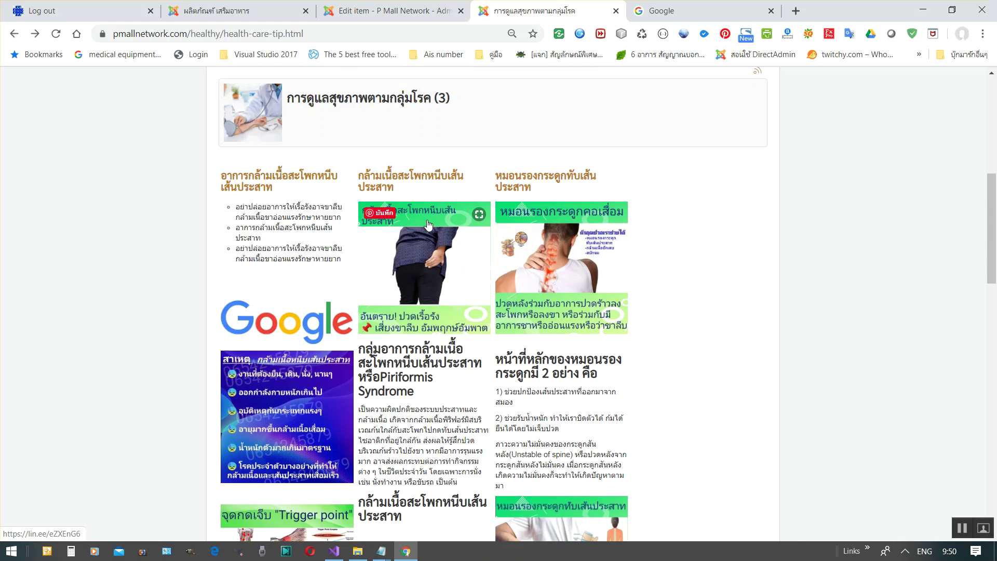
{"action": "scroll", "coordinate": [759, 369], "scroll_direction": "down", "scroll_amount": 2}
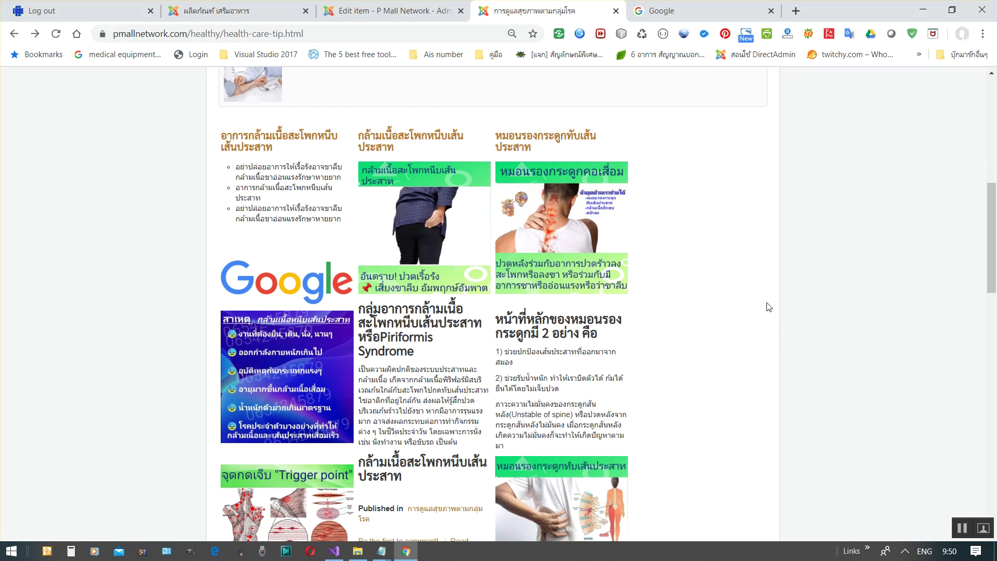
{"action": "scroll", "coordinate": [891, 379], "scroll_direction": "up", "scroll_amount": 2}
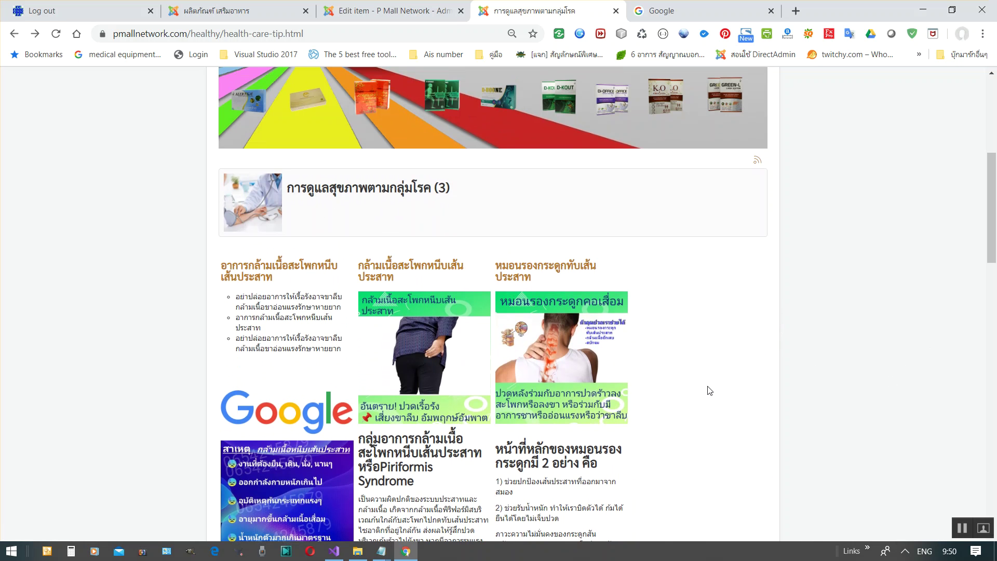
- Scroll the live health category page to its footer and back, then return to the 'Edit item' tab
{"action": "scroll", "coordinate": [708, 390], "scroll_direction": "down", "scroll_amount": 3}
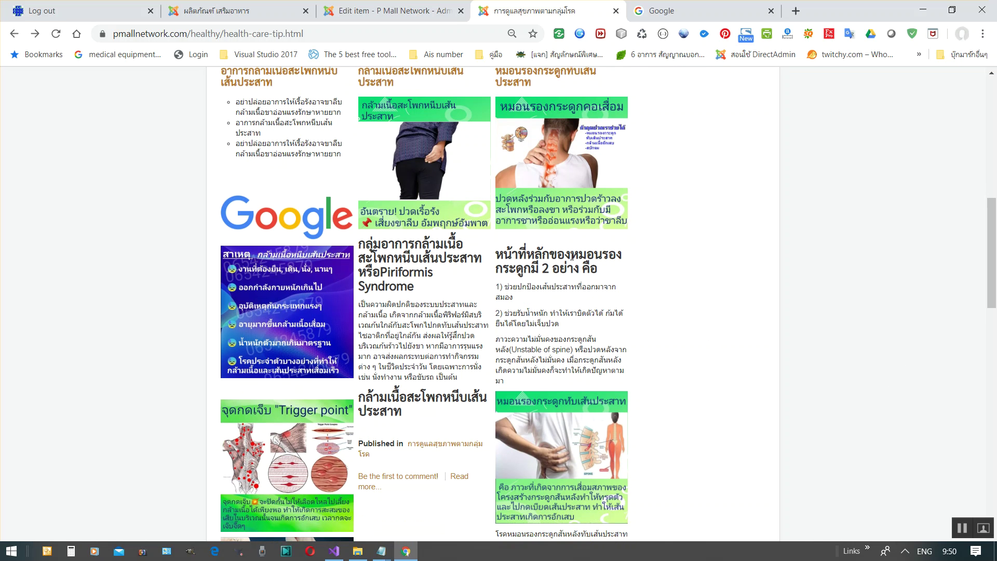
{"action": "scroll", "coordinate": [667, 270], "scroll_direction": "down", "scroll_amount": 4}
{"action": "scroll", "coordinate": [673, 267], "scroll_direction": "down", "scroll_amount": 1}
{"action": "scroll", "coordinate": [673, 267], "scroll_direction": "down", "scroll_amount": 3}
{"action": "scroll", "coordinate": [673, 264], "scroll_direction": "up", "scroll_amount": 14}
{"action": "scroll", "coordinate": [680, 261], "scroll_direction": "up", "scroll_amount": 4}
{"action": "scroll", "coordinate": [679, 261], "scroll_direction": "down", "scroll_amount": 11}
{"action": "scroll", "coordinate": [680, 261], "scroll_direction": "up", "scroll_amount": 5}
{"action": "scroll", "coordinate": [680, 261], "scroll_direction": "down", "scroll_amount": 2}
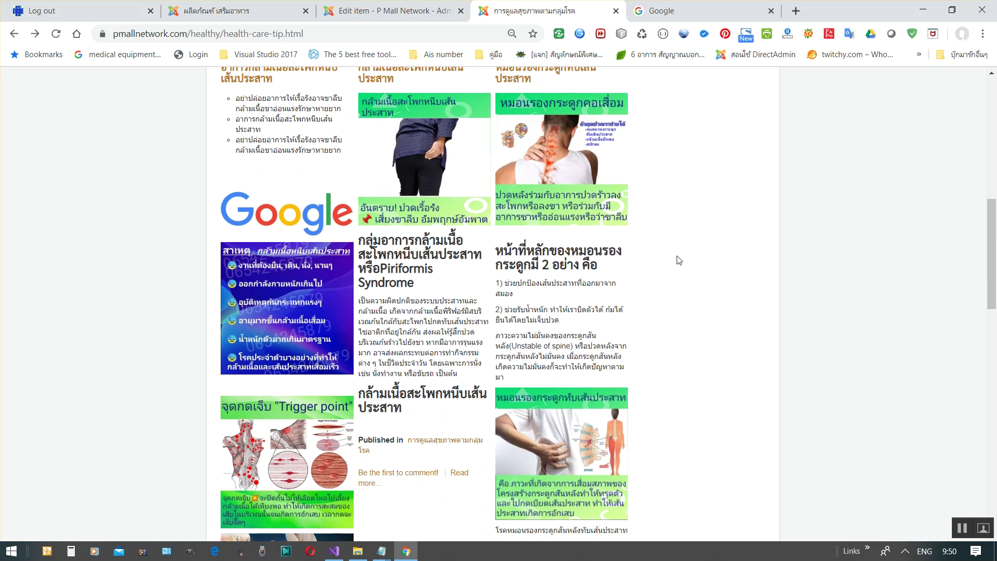
{"action": "scroll", "coordinate": [679, 261], "scroll_direction": "down", "scroll_amount": 2}
{"action": "scroll", "coordinate": [679, 261], "scroll_direction": "up", "scroll_amount": 5}
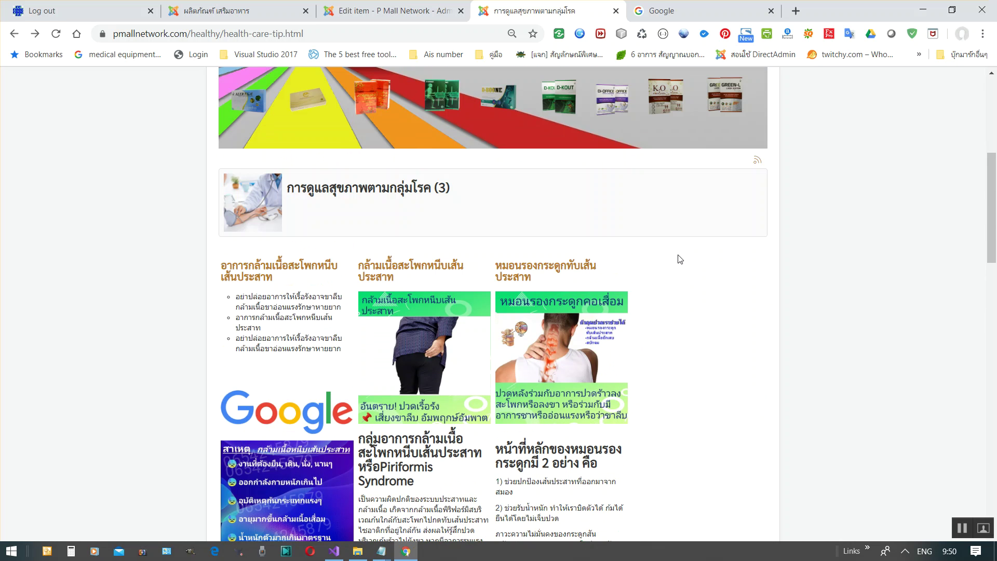
{"action": "scroll", "coordinate": [666, 257], "scroll_direction": "down", "scroll_amount": 3}
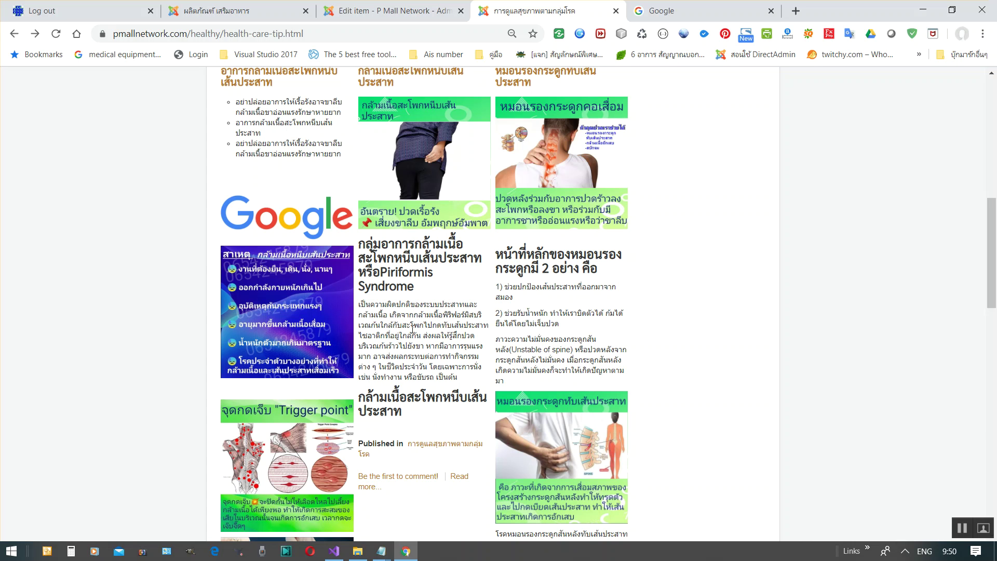
{"action": "scroll", "coordinate": [561, 254], "scroll_direction": "up", "scroll_amount": 3}
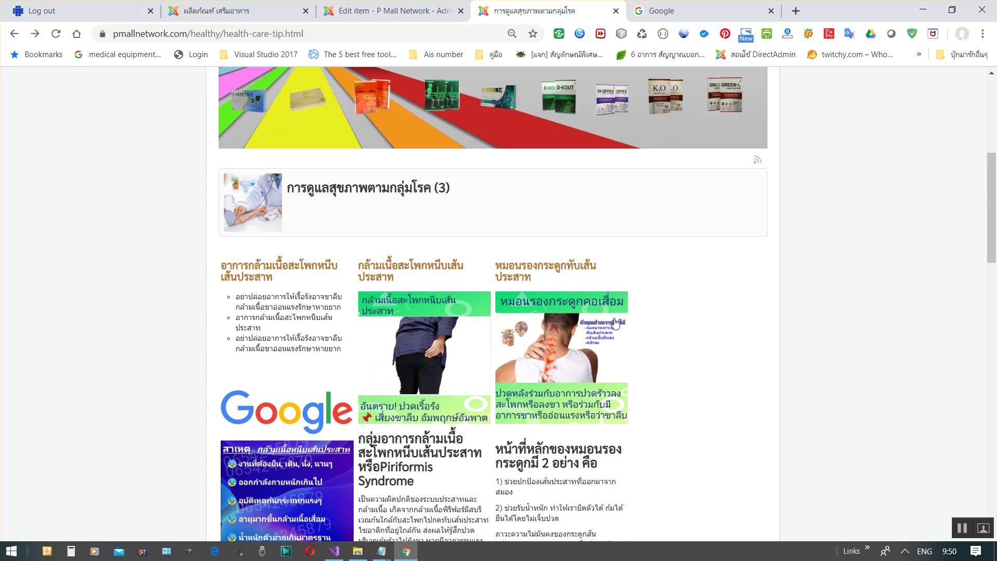
{"action": "scroll", "coordinate": [636, 439], "scroll_direction": "down", "scroll_amount": 2}
{"action": "scroll", "coordinate": [636, 439], "scroll_direction": "down", "scroll_amount": 1}
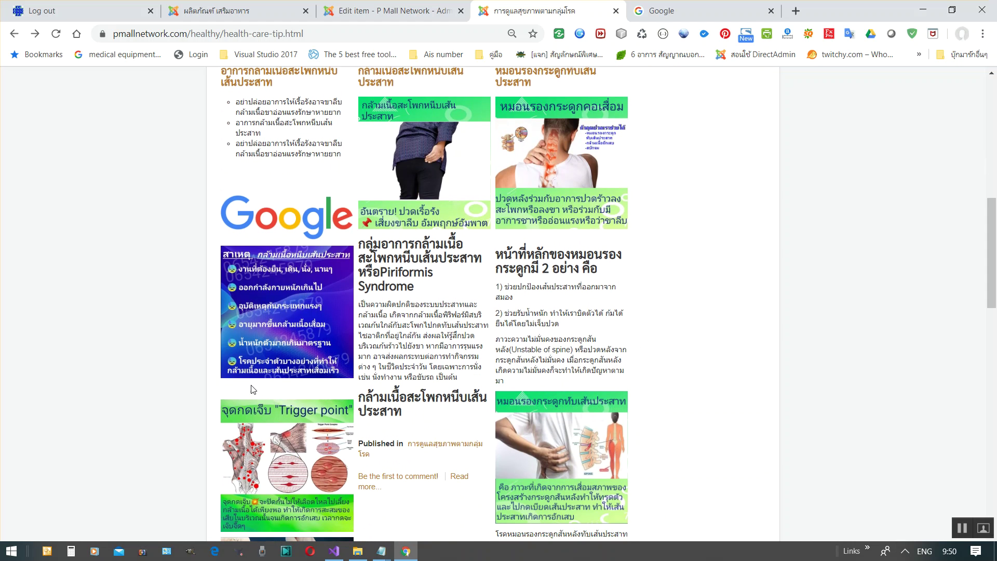
{"action": "scroll", "coordinate": [657, 424], "scroll_direction": "down", "scroll_amount": 3}
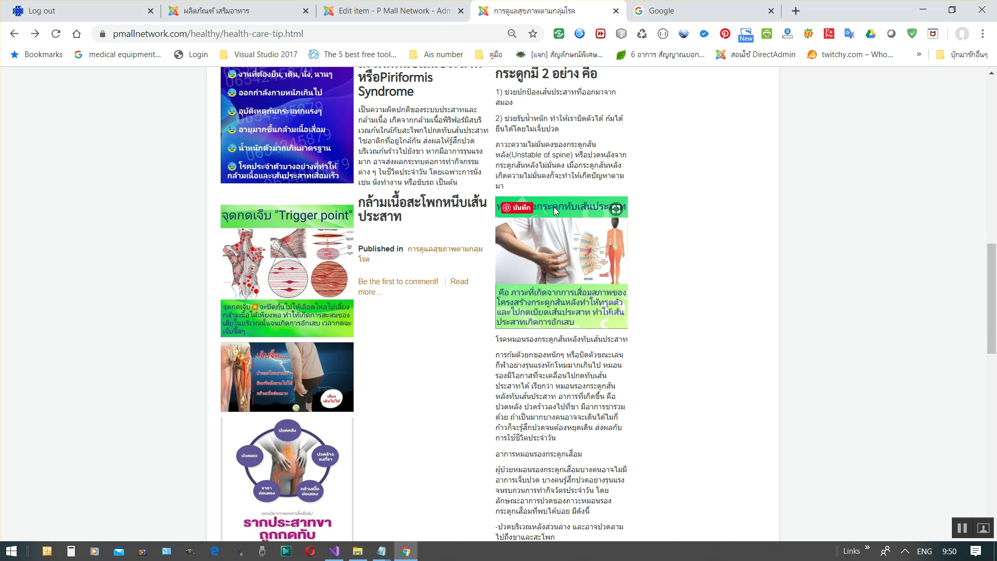
{"action": "scroll", "coordinate": [580, 453], "scroll_direction": "down", "scroll_amount": 1}
{"action": "scroll", "coordinate": [581, 447], "scroll_direction": "down", "scroll_amount": 12}
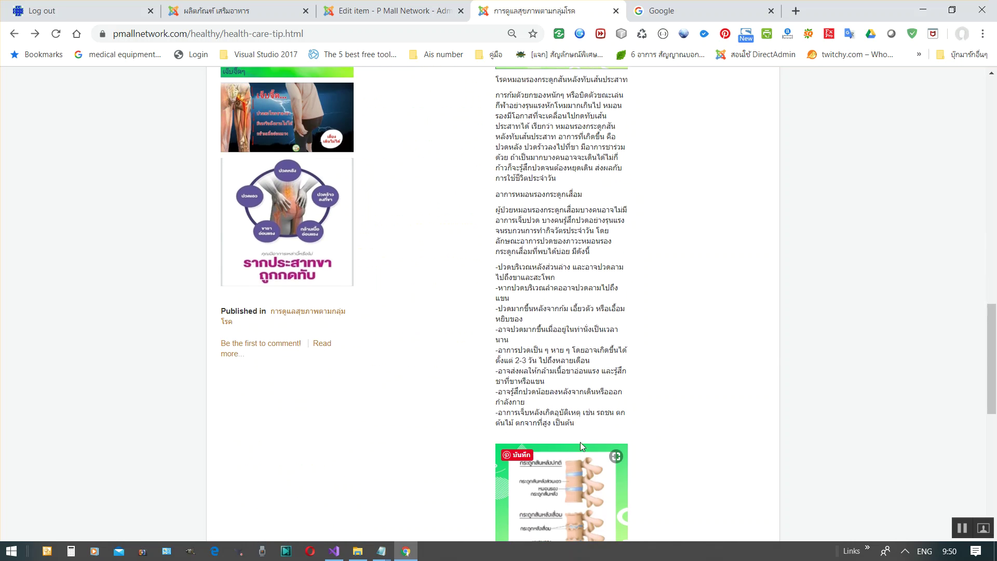
{"action": "scroll", "coordinate": [590, 439], "scroll_direction": "up", "scroll_amount": 20}
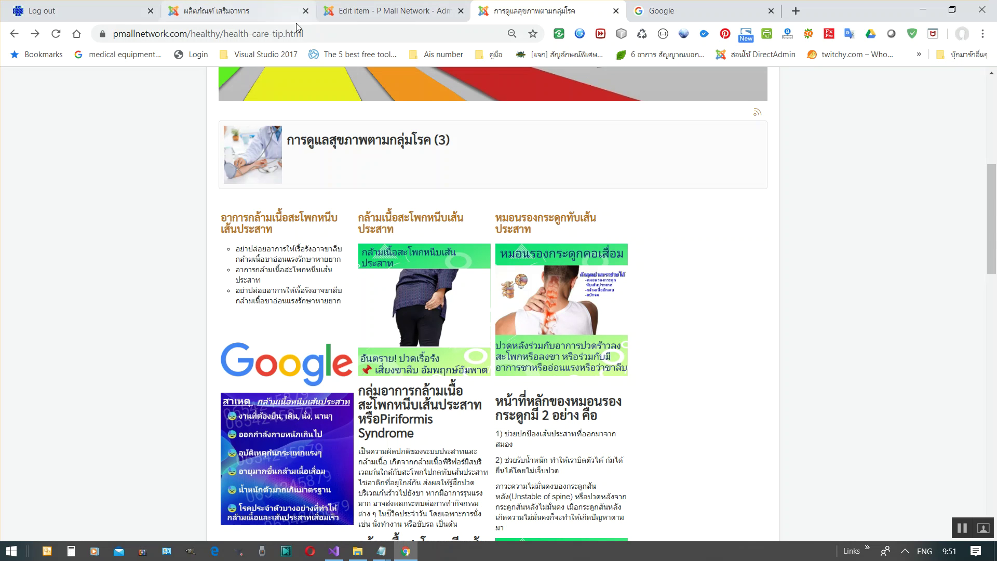
{"action": "left_click", "coordinate": [390, 12]}
- Delete the blue causes infographic and its leftover empty paragraph
{"action": "scroll", "coordinate": [375, 251], "scroll_direction": "down", "scroll_amount": 10}
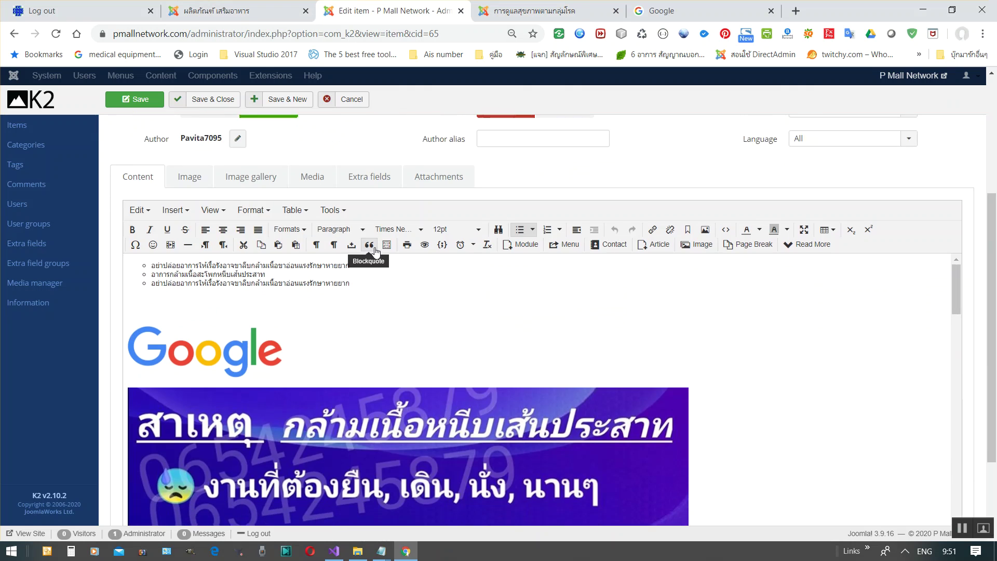
{"action": "left_click", "coordinate": [477, 253]}
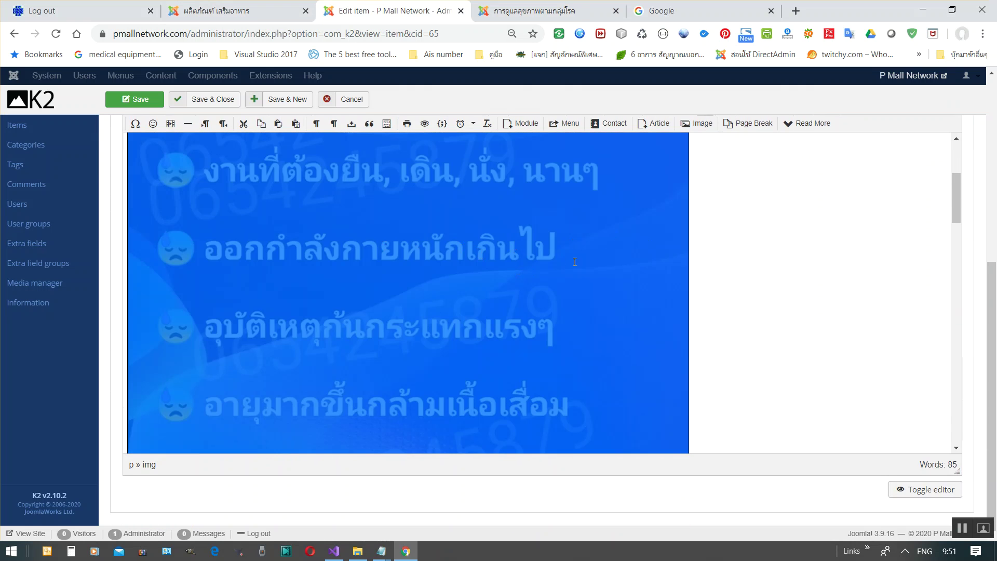
{"action": "scroll", "coordinate": [575, 261], "scroll_direction": "up", "scroll_amount": 4}
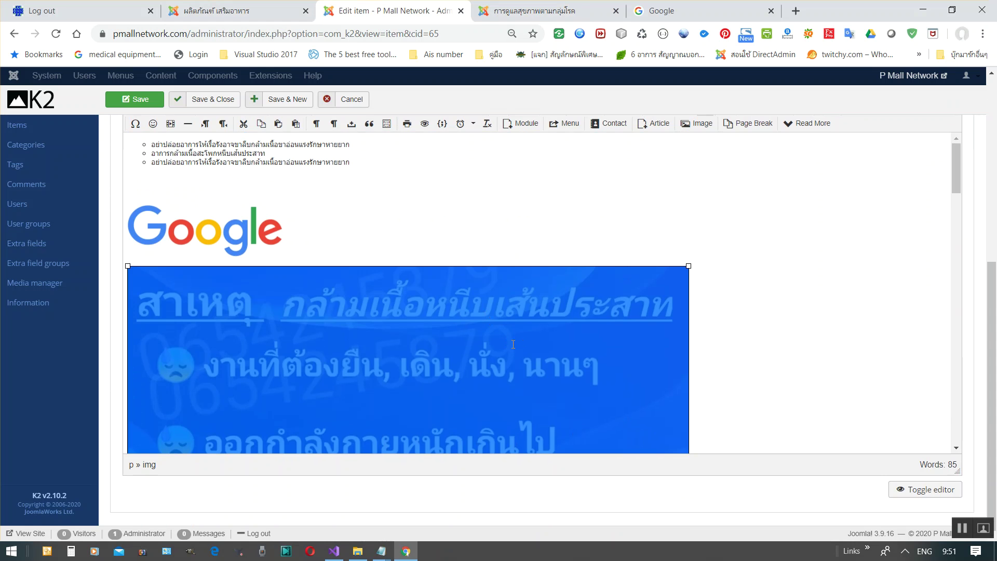
{"action": "key", "text": "Delete"}
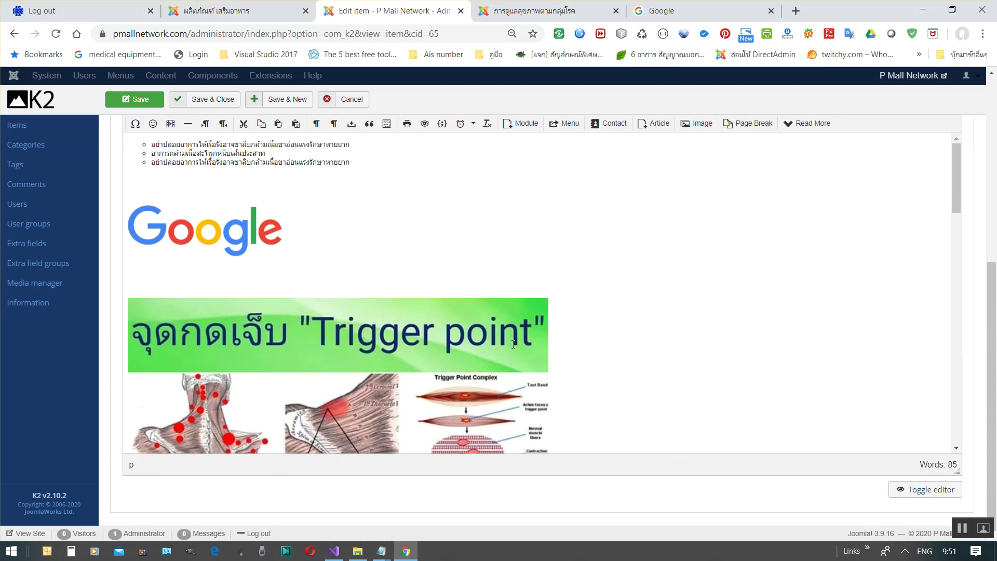
{"action": "key", "text": "BackSpace"}
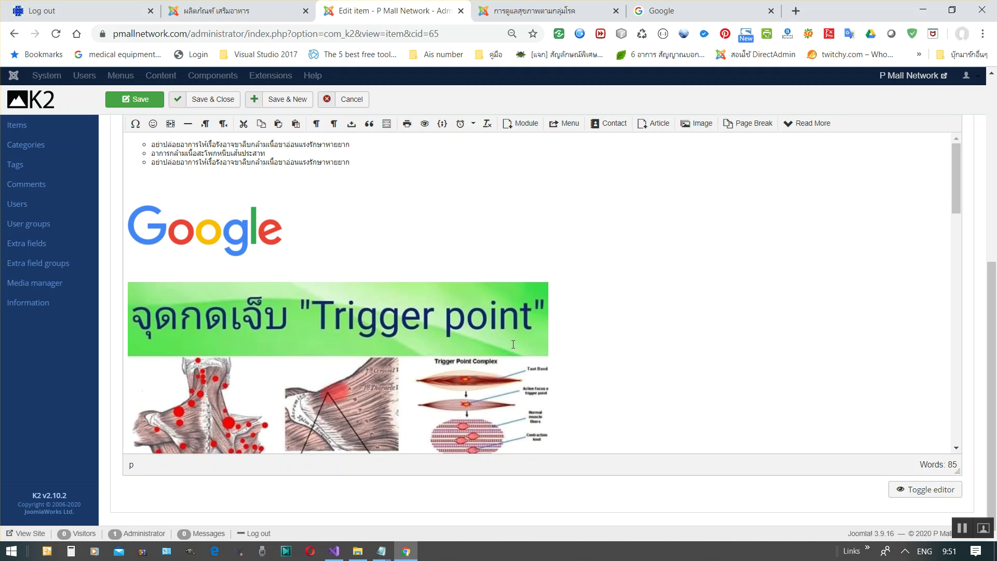
{"action": "scroll", "coordinate": [535, 359], "scroll_direction": "up", "scroll_amount": 4}
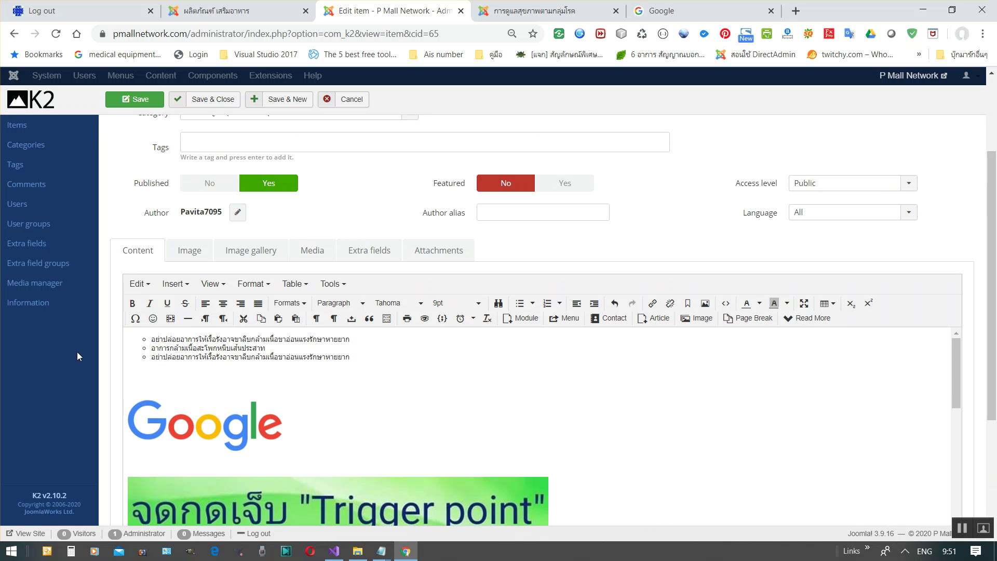
- Remove the empty bullet items, leaving one blank line above the bullet list
{"action": "left_click", "coordinate": [132, 344]}
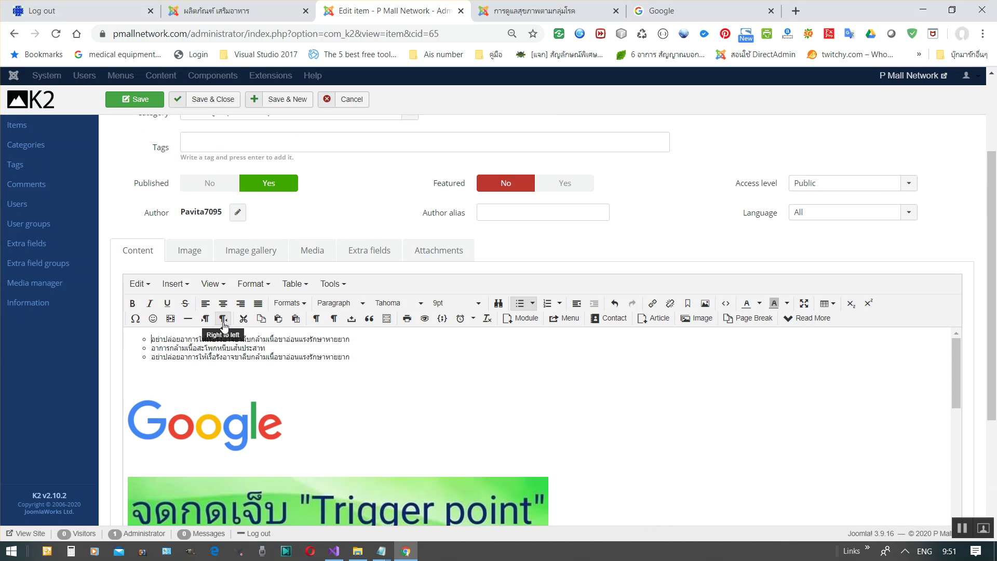
{"action": "key", "text": "Return"}
{"action": "key", "text": "Return"}
{"action": "key", "text": "Return"}
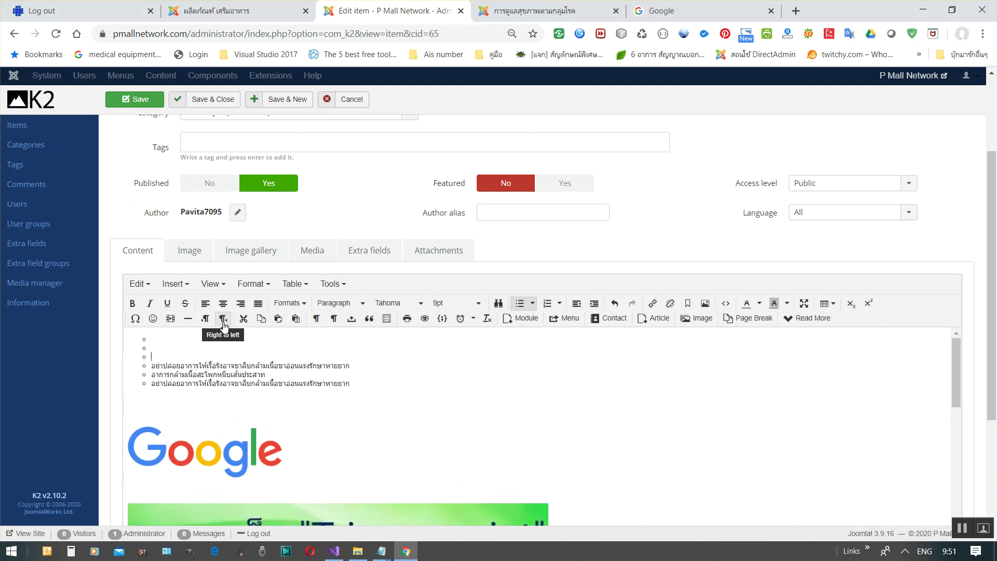
{"action": "key", "text": "Up"}
{"action": "key", "text": "BackSpace"}
{"action": "key", "text": "BackSpace"}
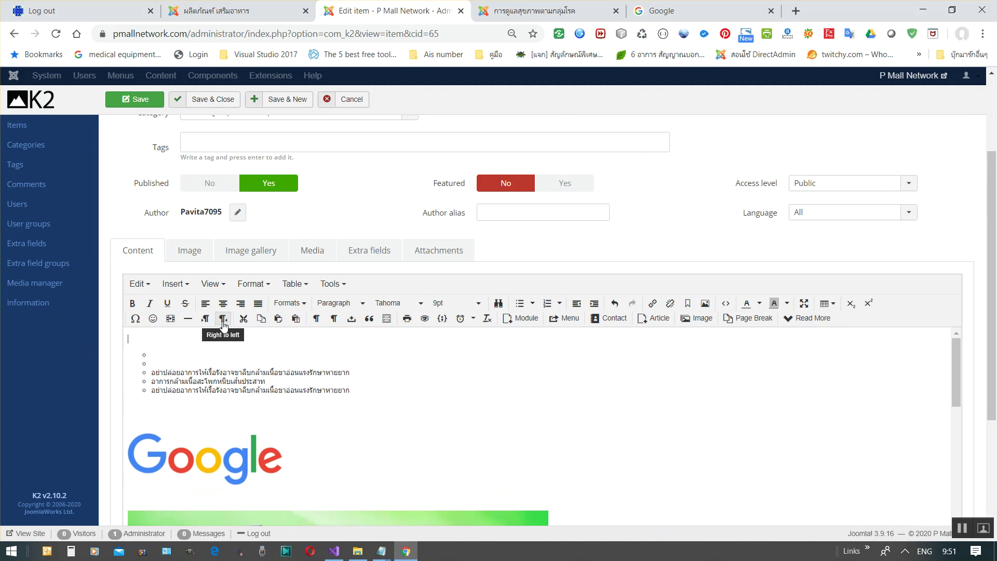
{"action": "key", "text": "Delete"}
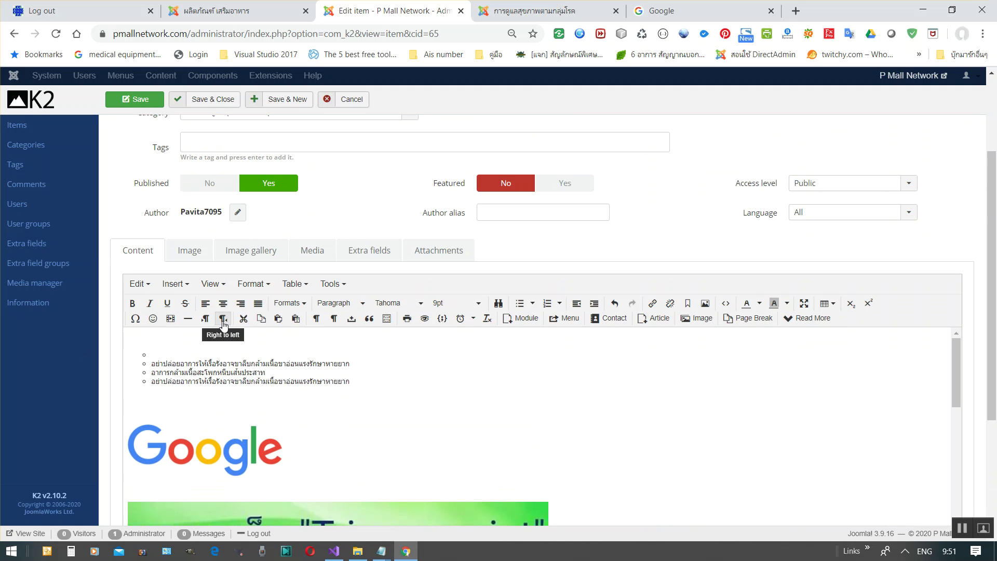
{"action": "key", "text": "Down"}
{"action": "key", "text": "BackSpace"}
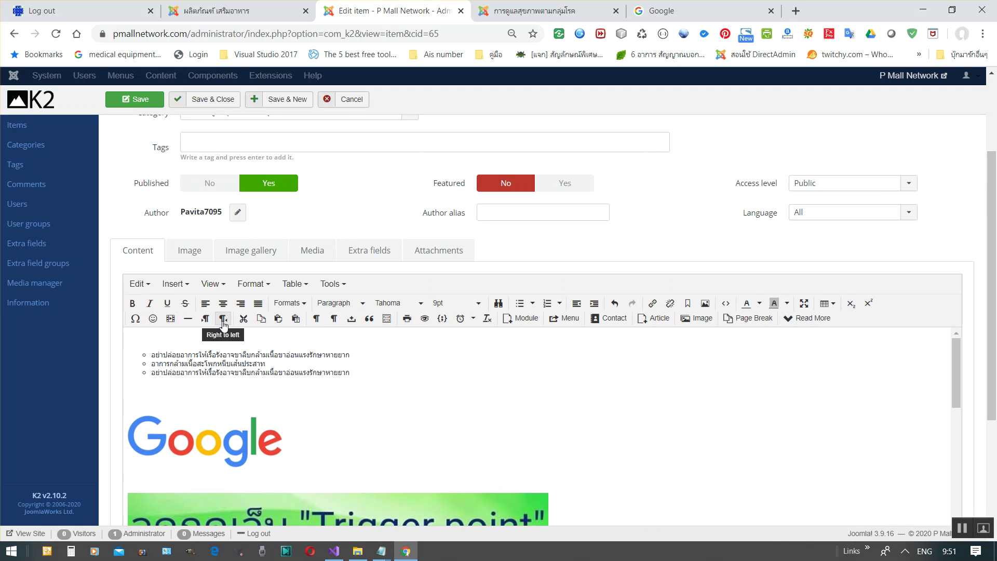
{"action": "key", "text": "Return"}
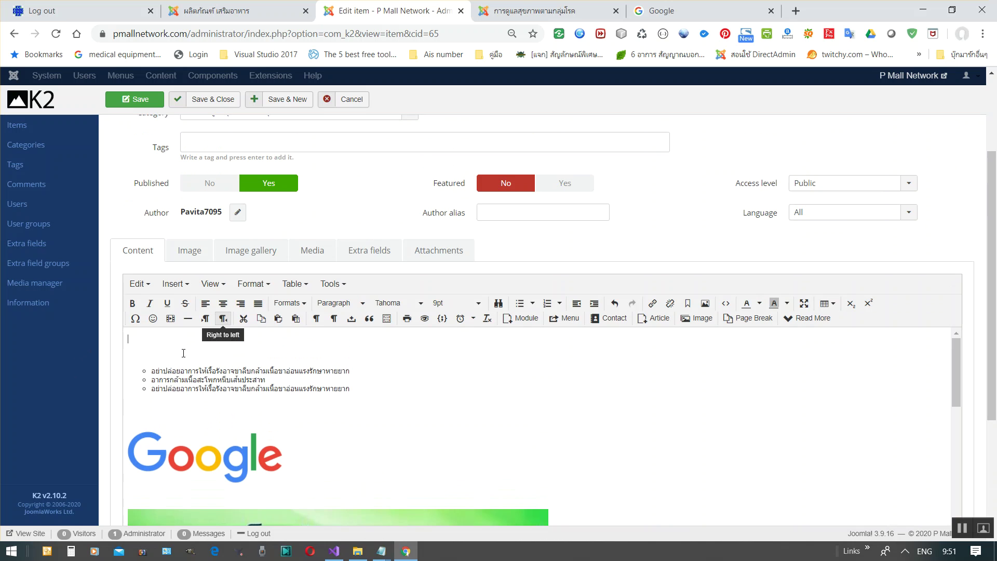
- Insert 3.jpg from pictures/mediem at the top of the article and save it
{"action": "left_click", "coordinate": [698, 318]}
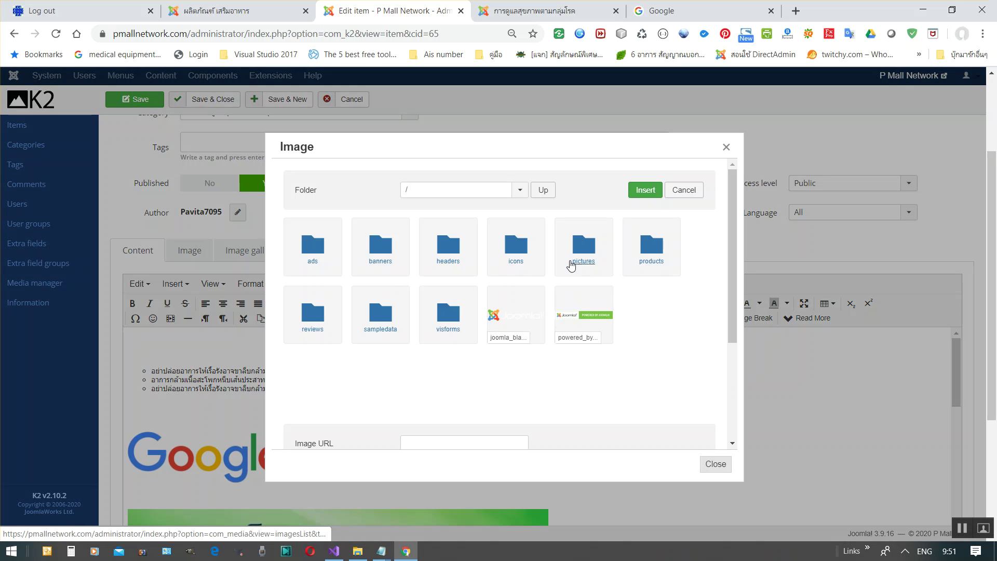
{"action": "left_click", "coordinate": [587, 248]}
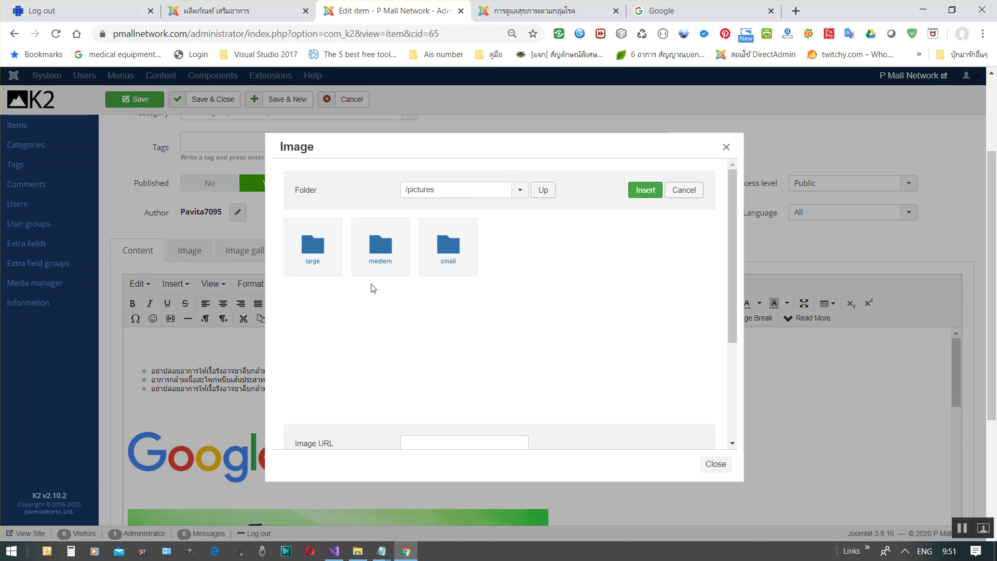
{"action": "left_click", "coordinate": [382, 258]}
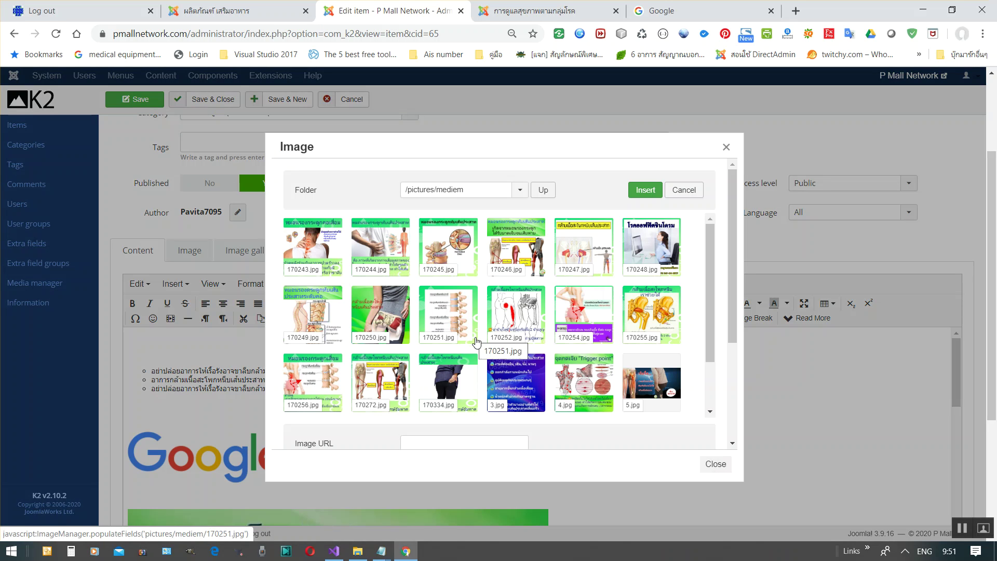
{"action": "left_click", "coordinate": [503, 366]}
{"action": "left_click", "coordinate": [645, 190]}
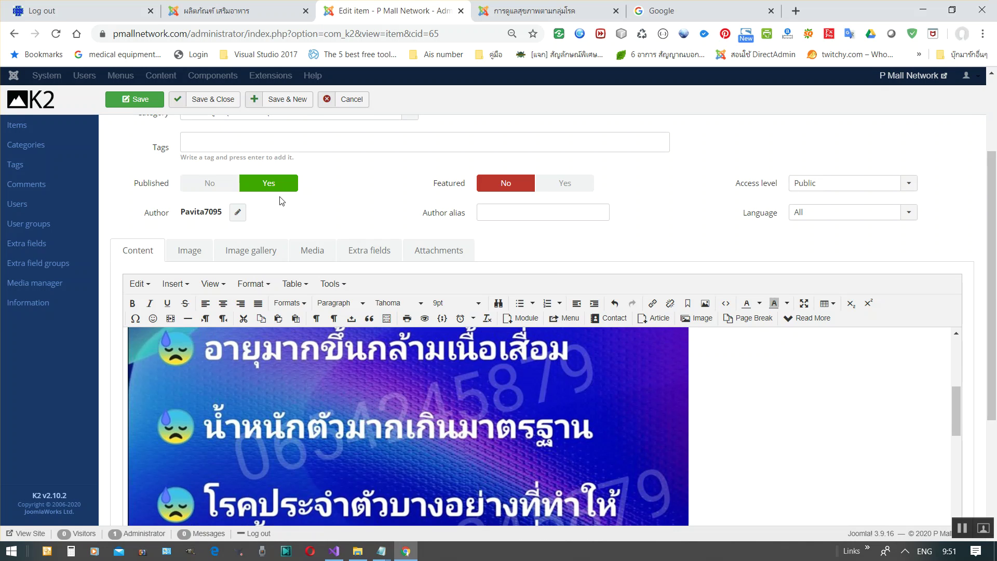
{"action": "left_click", "coordinate": [152, 106]}
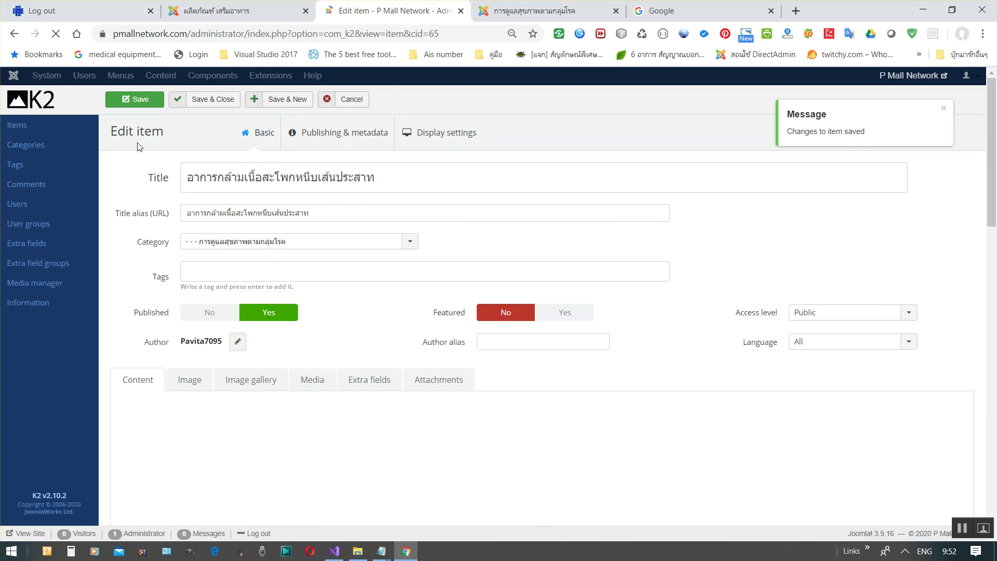
{"action": "left_click", "coordinate": [535, 12]}
{"action": "left_click", "coordinate": [55, 33]}
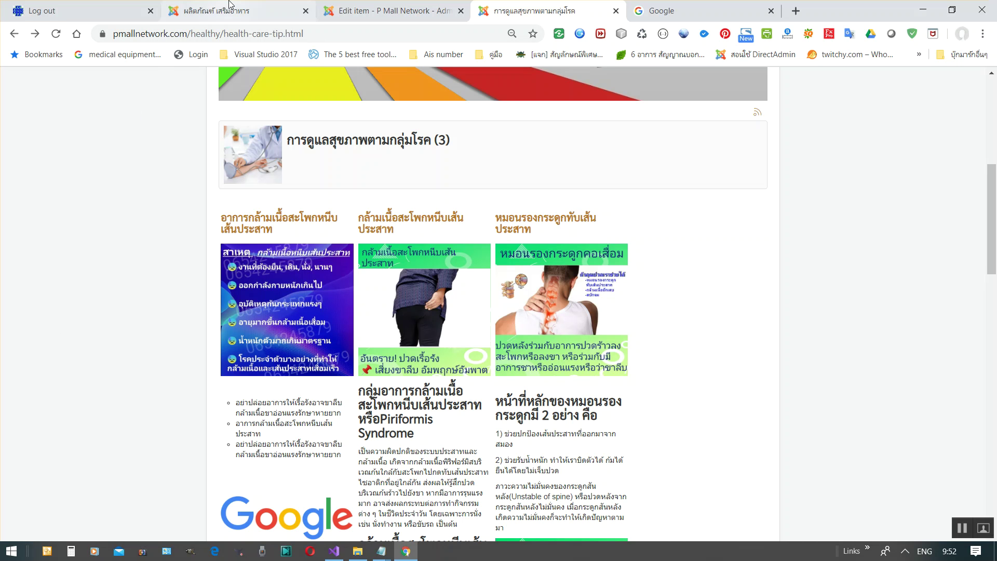
{"action": "left_click", "coordinate": [393, 12]}
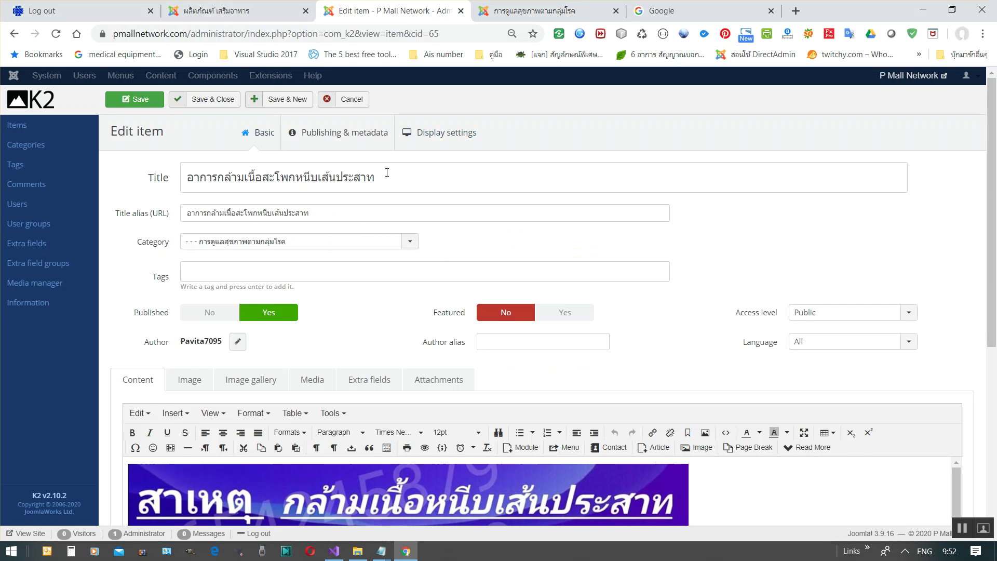
{"action": "scroll", "coordinate": [383, 172], "scroll_direction": "down", "scroll_amount": 6}
{"action": "scroll", "coordinate": [433, 194], "scroll_direction": "up", "scroll_amount": 5}
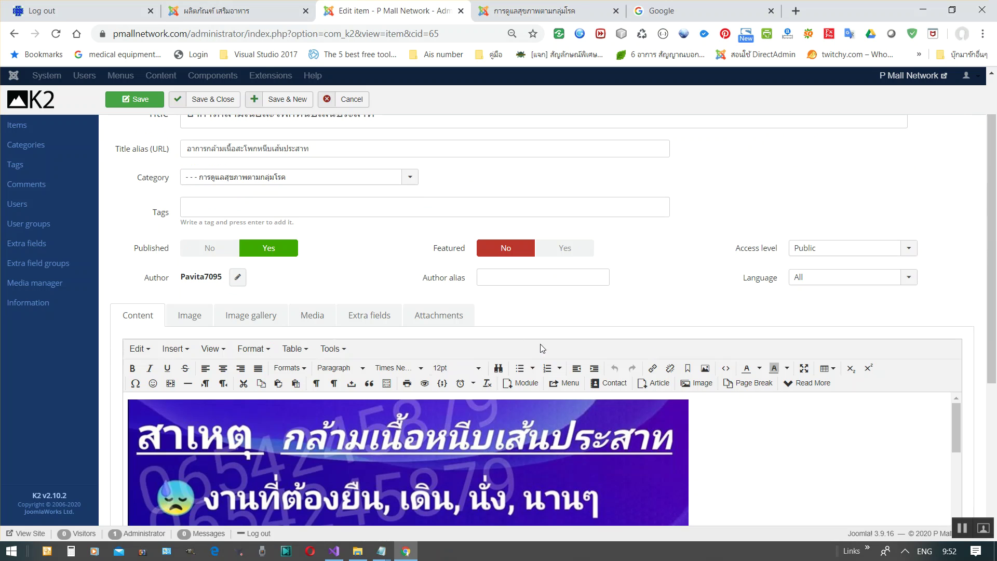
{"action": "scroll", "coordinate": [541, 344], "scroll_direction": "down", "scroll_amount": 10}
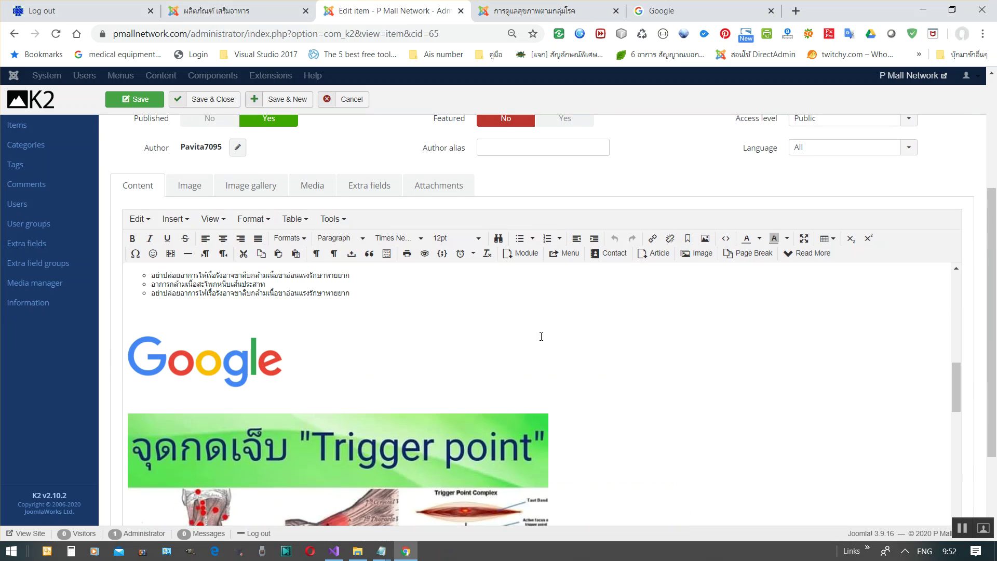
- Add a Read More break right after the third bullet and save the article
{"action": "scroll", "coordinate": [541, 337], "scroll_direction": "up", "scroll_amount": 1}
{"action": "left_click", "coordinate": [399, 359]}
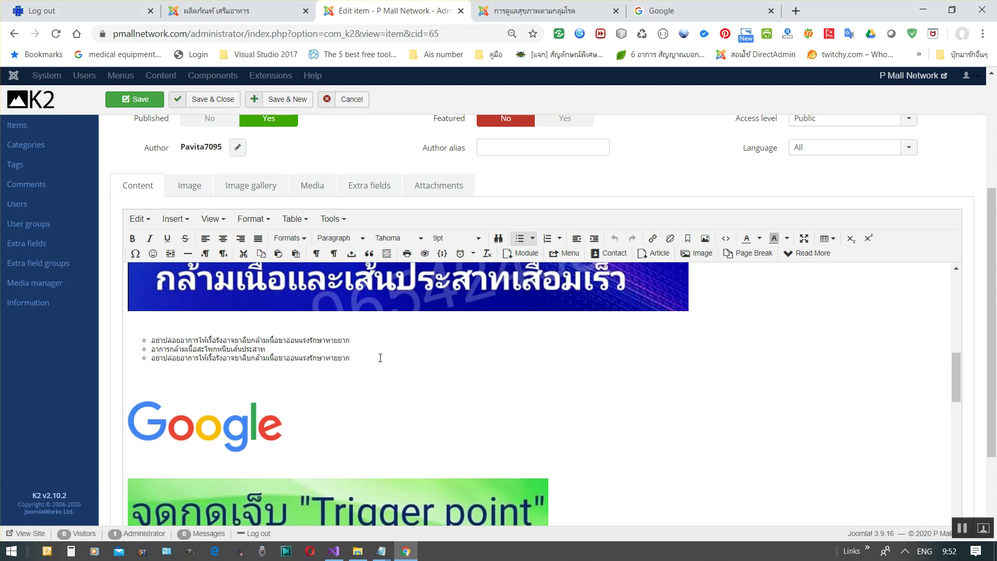
{"action": "key", "text": "Return"}
{"action": "key", "text": "BackSpace"}
{"action": "left_click", "coordinate": [813, 254]}
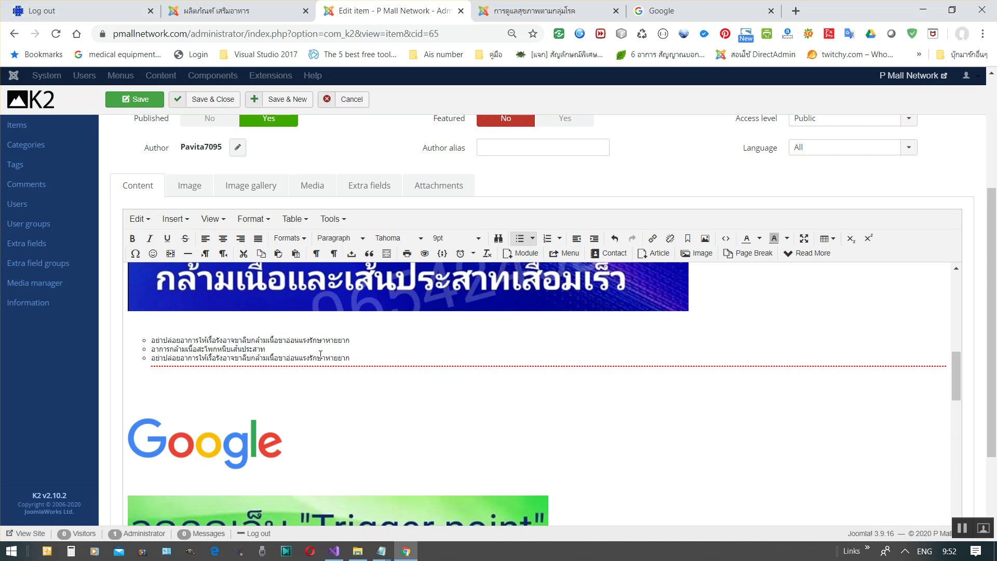
{"action": "left_click", "coordinate": [156, 100]}
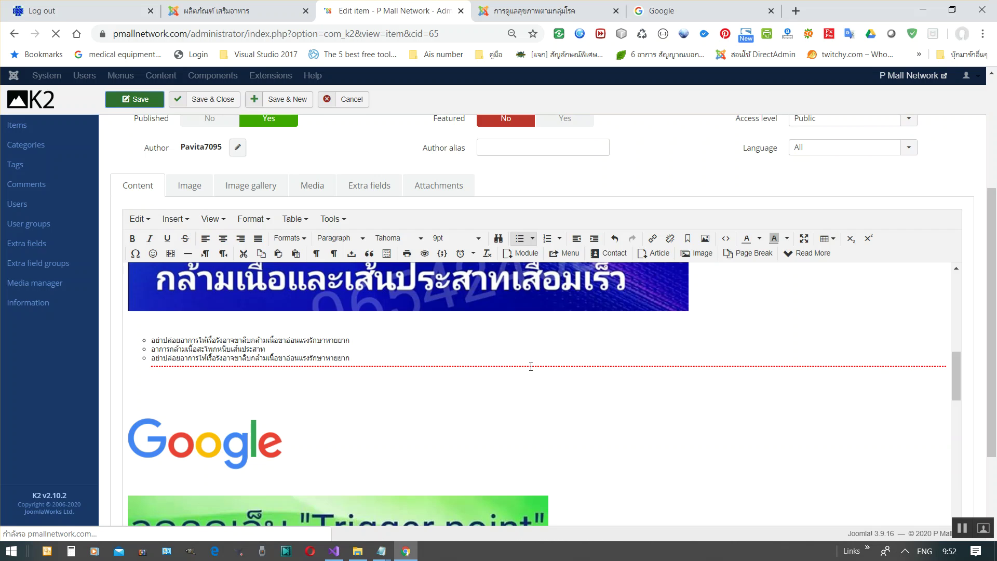
- Scroll the saved editor and switch to the live category page tab
{"action": "scroll", "coordinate": [532, 373], "scroll_direction": "down", "scroll_amount": 10}
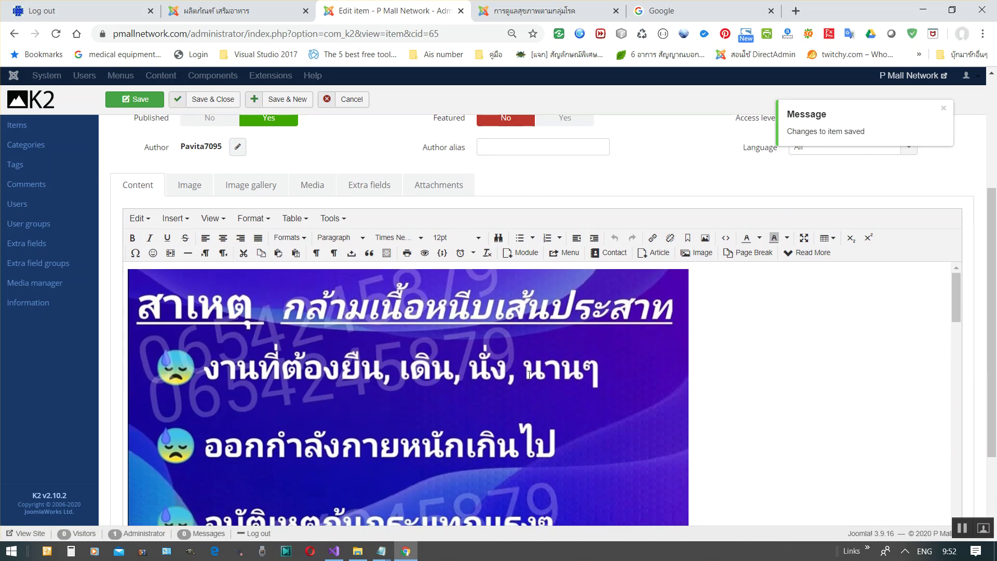
{"action": "scroll", "coordinate": [532, 377], "scroll_direction": "up", "scroll_amount": 4}
{"action": "scroll", "coordinate": [532, 377], "scroll_direction": "up", "scroll_amount": 3}
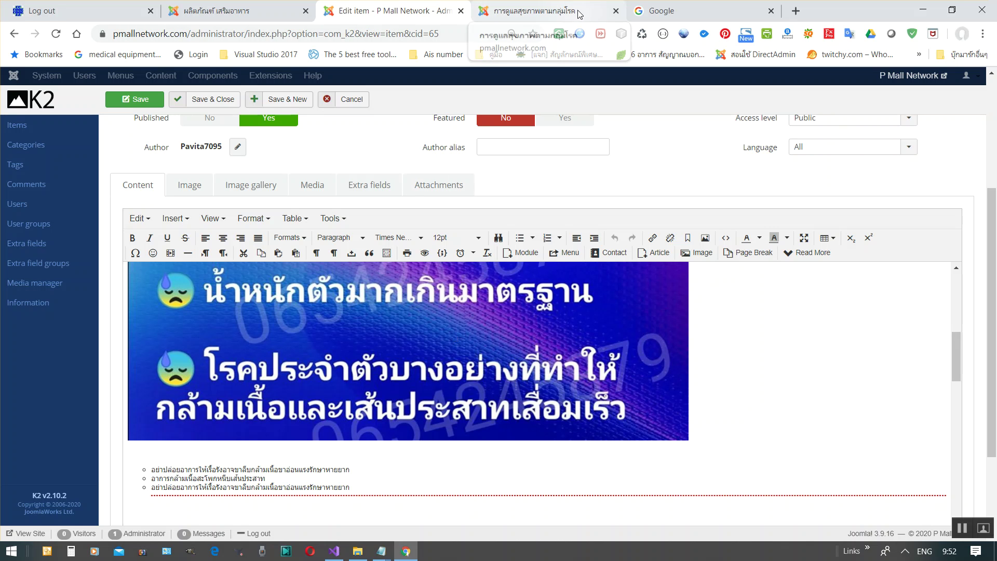
{"action": "left_click", "coordinate": [554, 10]}
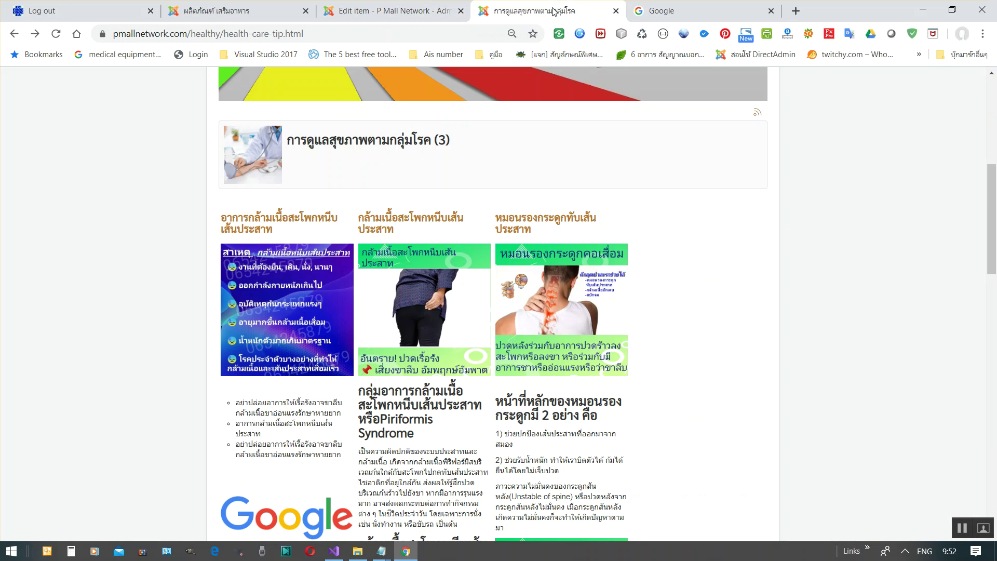
- Reload the category page and open the first article's full page
{"action": "left_click", "coordinate": [55, 34]}
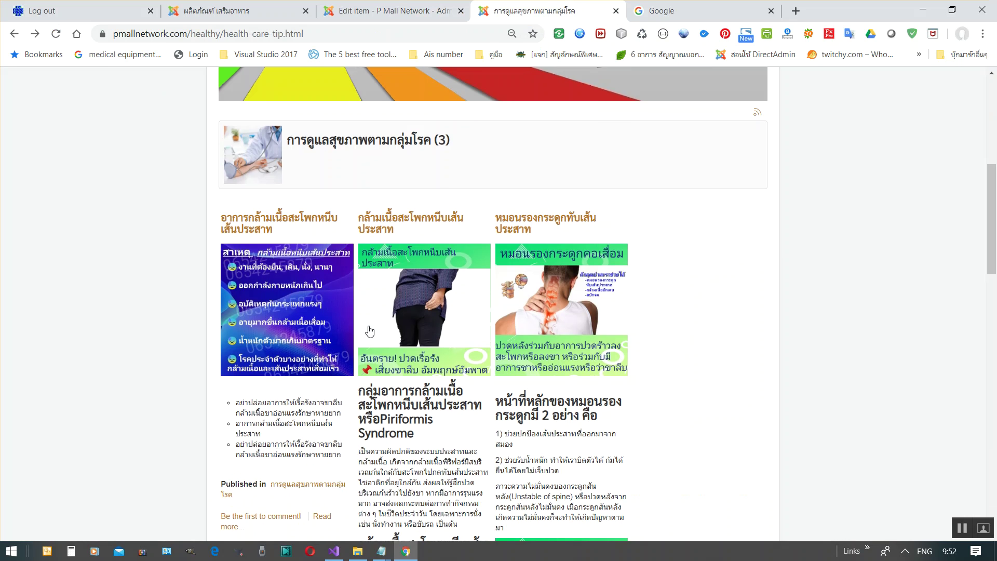
{"action": "scroll", "coordinate": [291, 312], "scroll_direction": "down", "scroll_amount": 3}
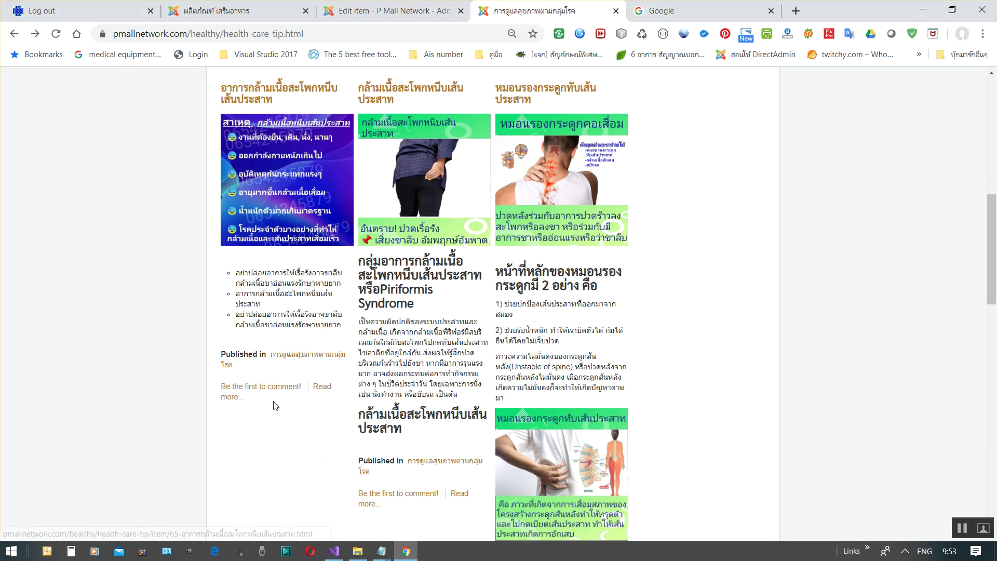
{"action": "scroll", "coordinate": [267, 491], "scroll_direction": "down", "scroll_amount": 3}
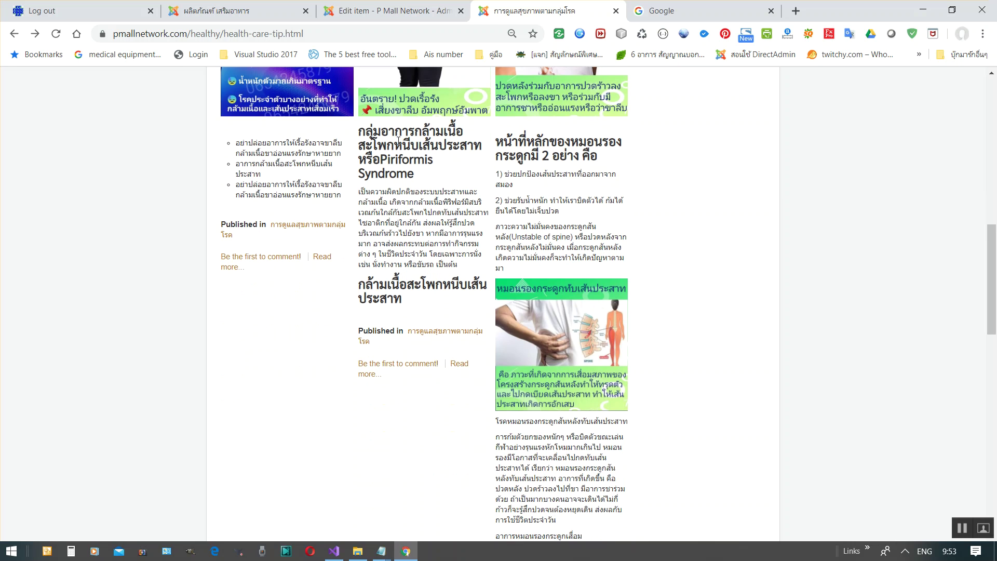
{"action": "left_click", "coordinate": [323, 257]}
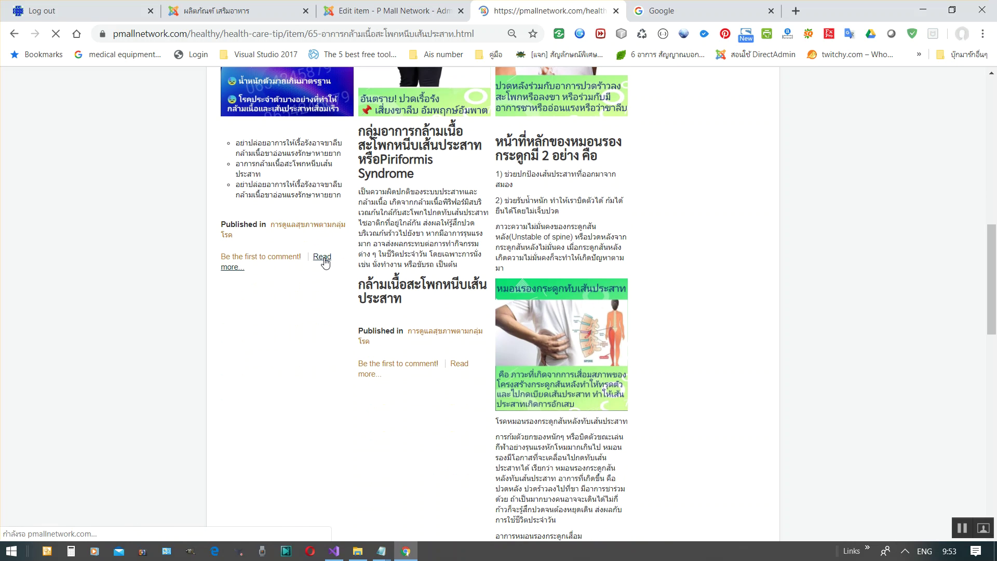
- Scroll through the full article to review its infographics and text
{"action": "scroll", "coordinate": [372, 252], "scroll_direction": "down", "scroll_amount": 20}
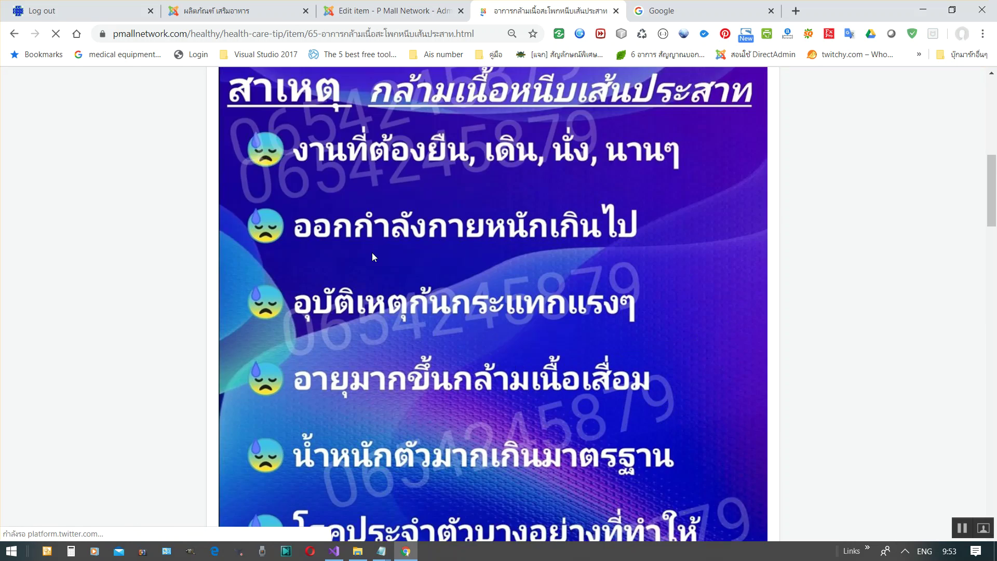
{"action": "scroll", "coordinate": [377, 244], "scroll_direction": "down", "scroll_amount": 16}
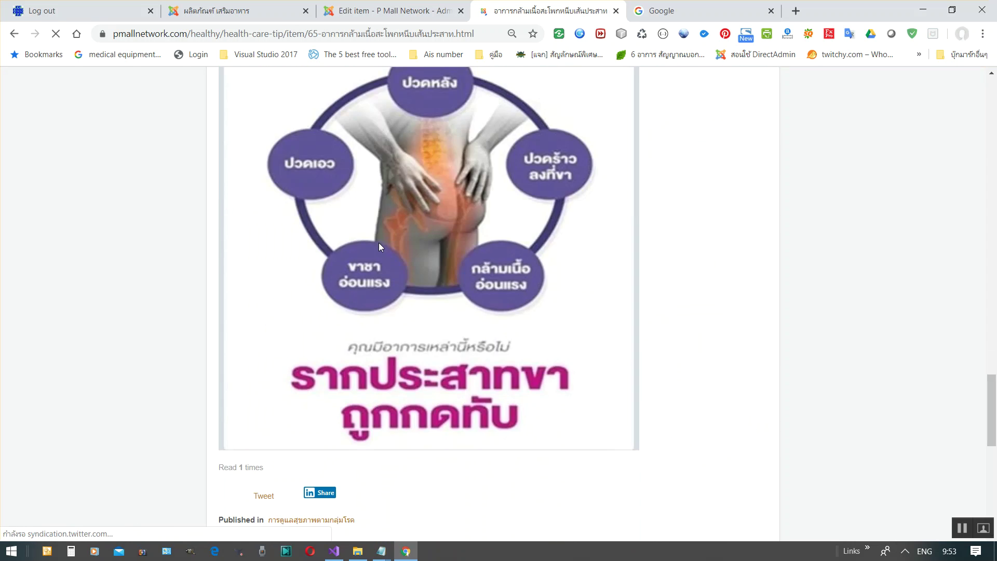
{"action": "scroll", "coordinate": [382, 242], "scroll_direction": "up", "scroll_amount": 6}
{"action": "scroll", "coordinate": [382, 242], "scroll_direction": "up", "scroll_amount": 15}
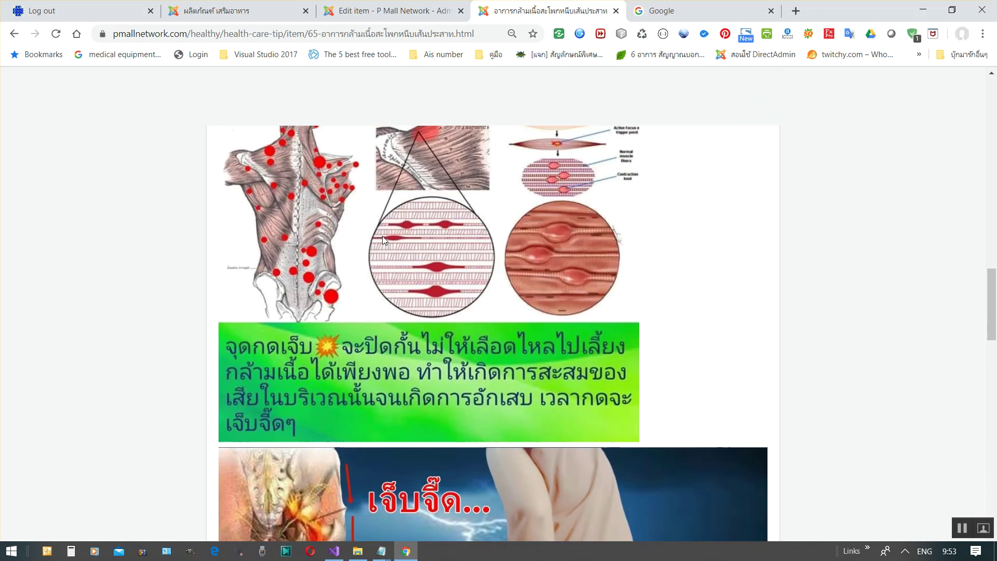
{"action": "scroll", "coordinate": [384, 235], "scroll_direction": "up", "scroll_amount": 12}
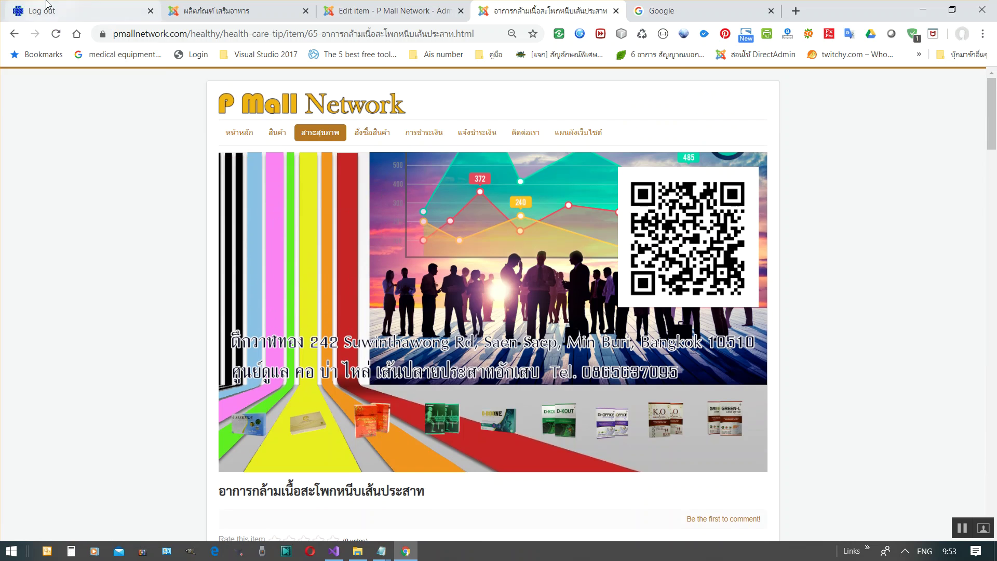
{"action": "scroll", "coordinate": [395, 283], "scroll_direction": "down", "scroll_amount": 10}
{"action": "scroll", "coordinate": [398, 285], "scroll_direction": "down", "scroll_amount": 10}
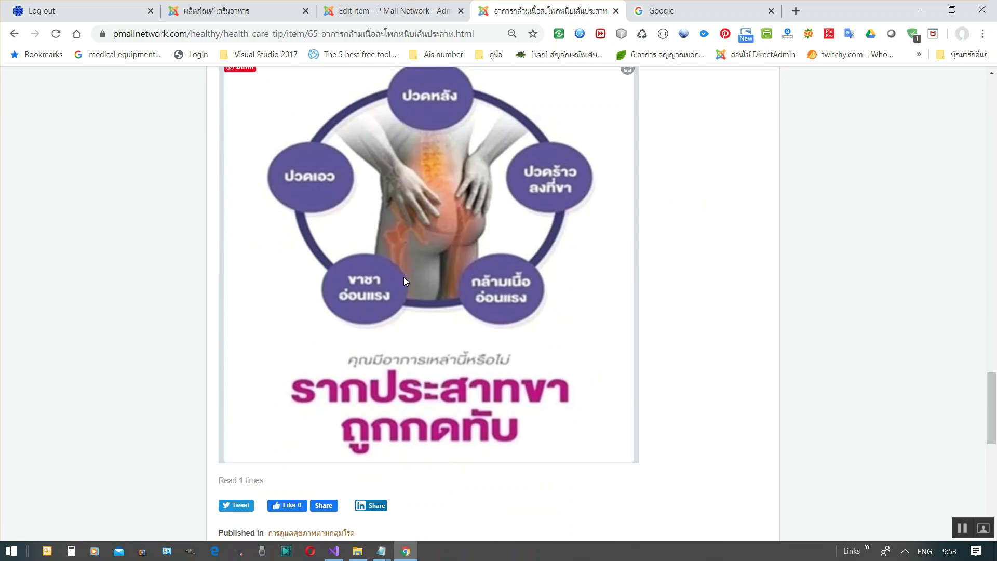
{"action": "scroll", "coordinate": [408, 275], "scroll_direction": "up", "scroll_amount": 1}
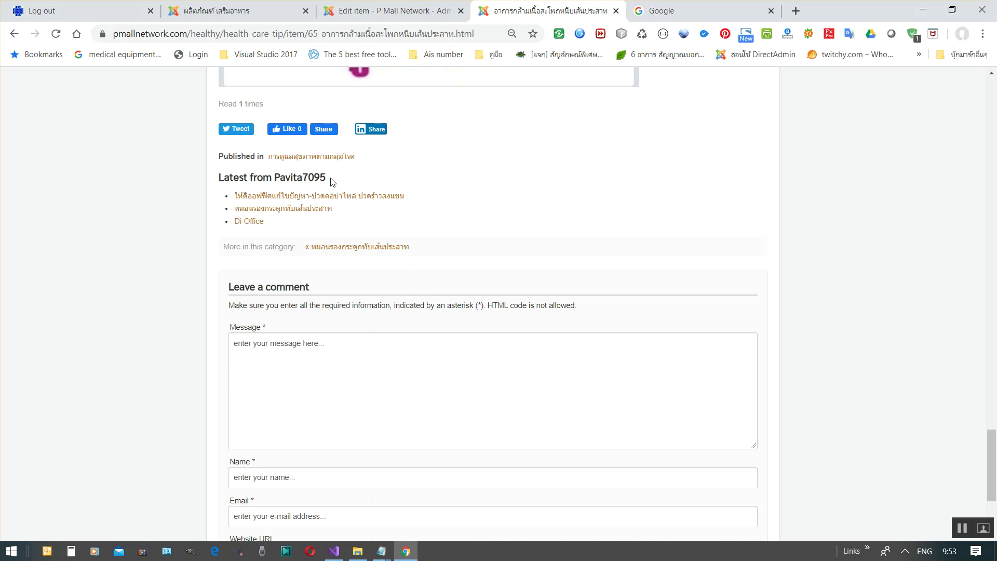
{"action": "scroll", "coordinate": [333, 182], "scroll_direction": "up", "scroll_amount": 12}
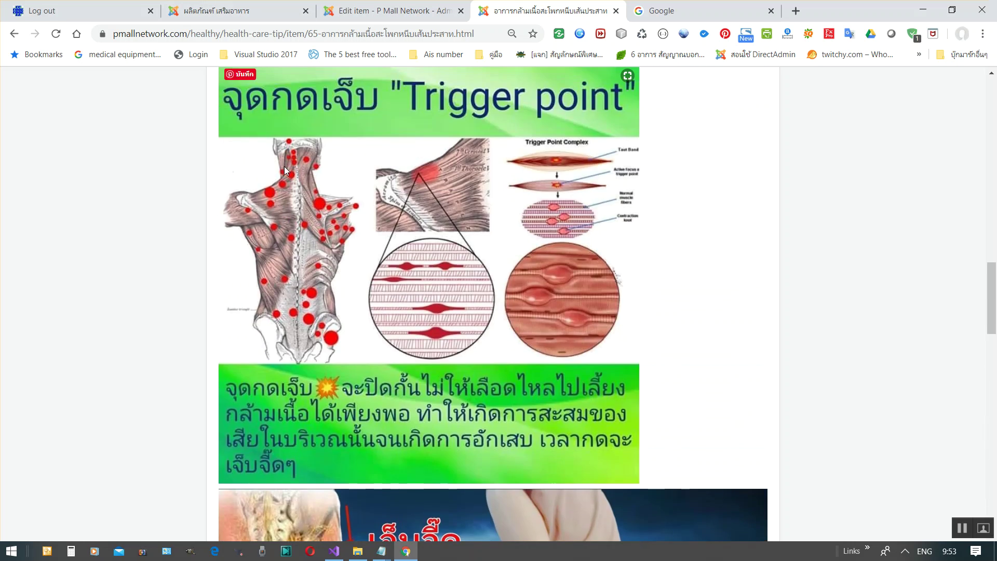
{"action": "scroll", "coordinate": [285, 170], "scroll_direction": "up", "scroll_amount": 15}
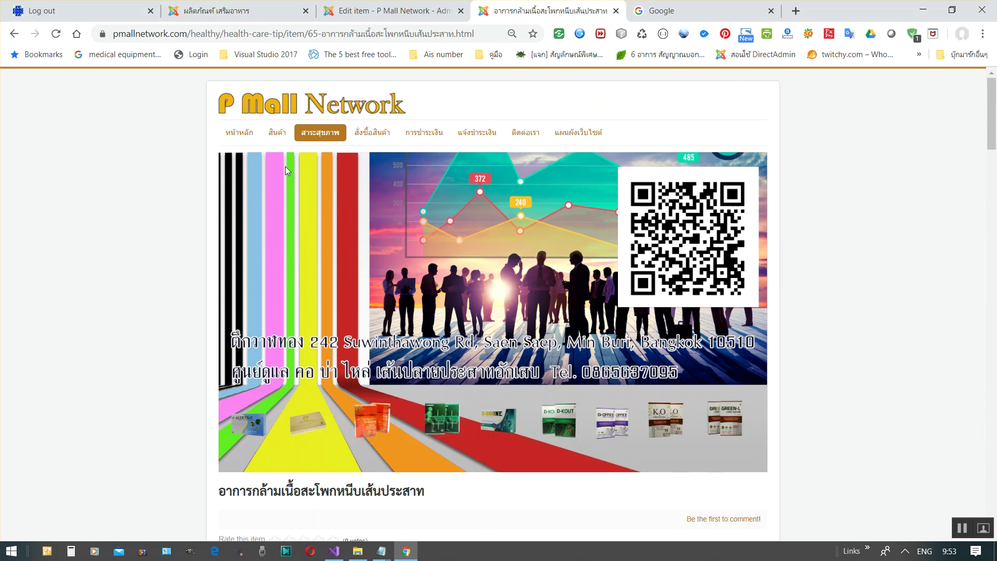
- Look over the live health-care-tip category page, then go back to the symptoms article editor
{"action": "mouse_move", "coordinate": [297, 138]}
{"action": "left_click", "coordinate": [332, 167]}
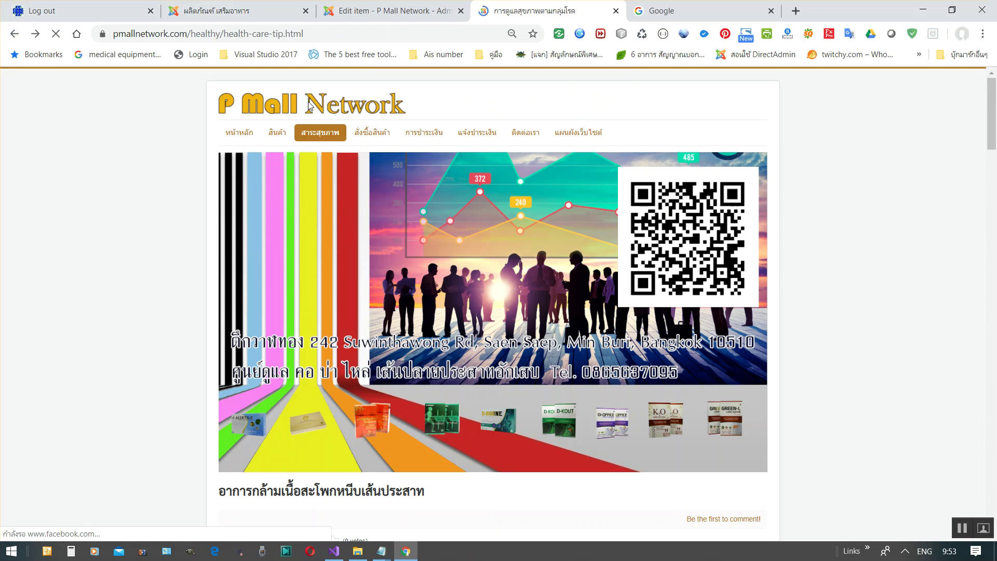
{"action": "scroll", "coordinate": [457, 151], "scroll_direction": "down", "scroll_amount": 10}
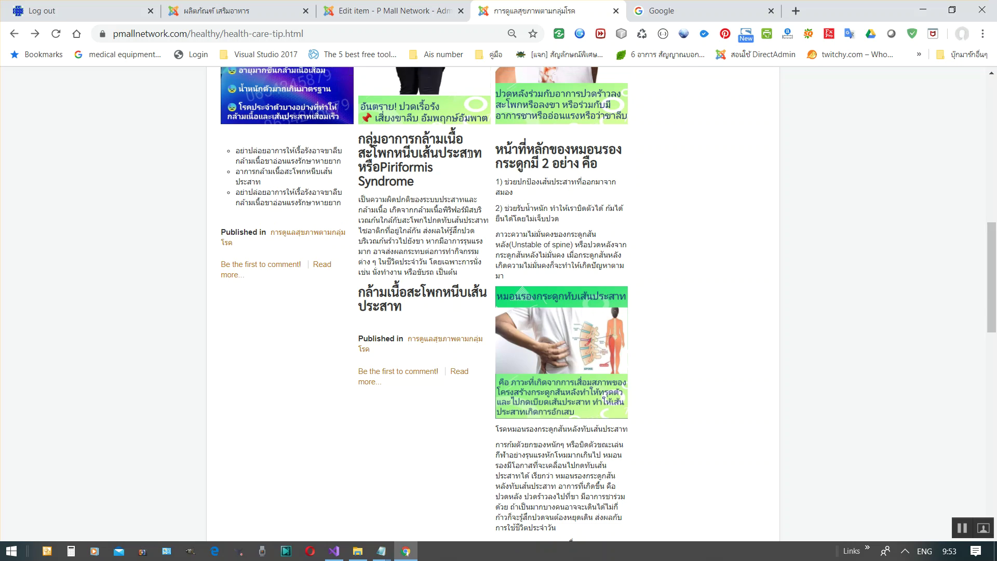
{"action": "scroll", "coordinate": [470, 155], "scroll_direction": "up", "scroll_amount": 2}
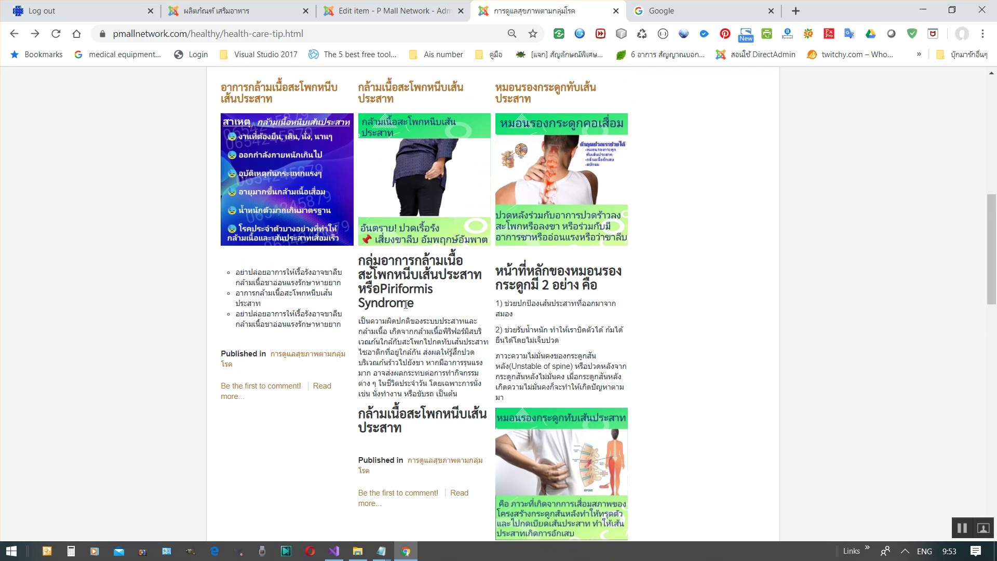
{"action": "scroll", "coordinate": [410, 303], "scroll_direction": "up", "scroll_amount": 2}
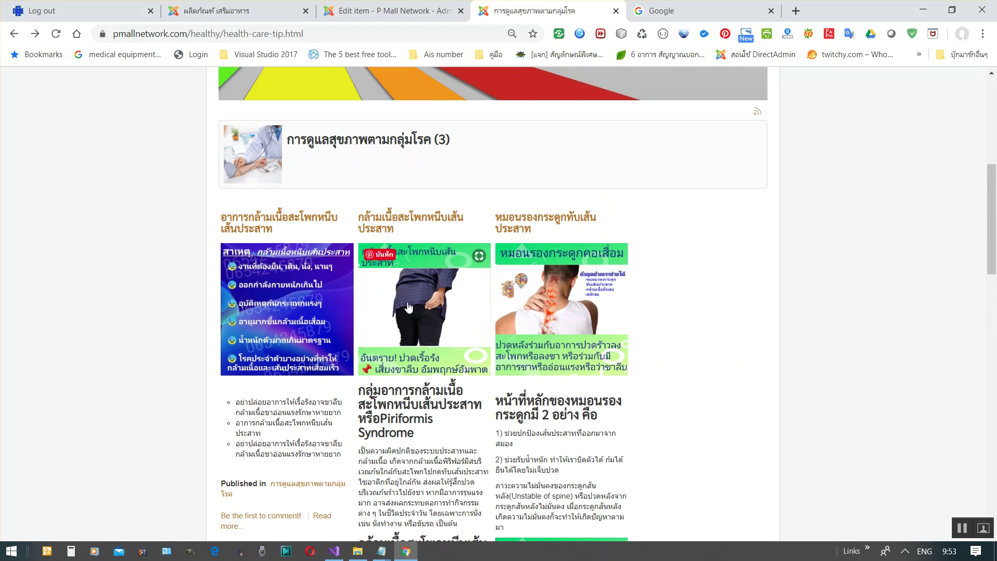
{"action": "scroll", "coordinate": [387, 448], "scroll_direction": "down", "scroll_amount": 2}
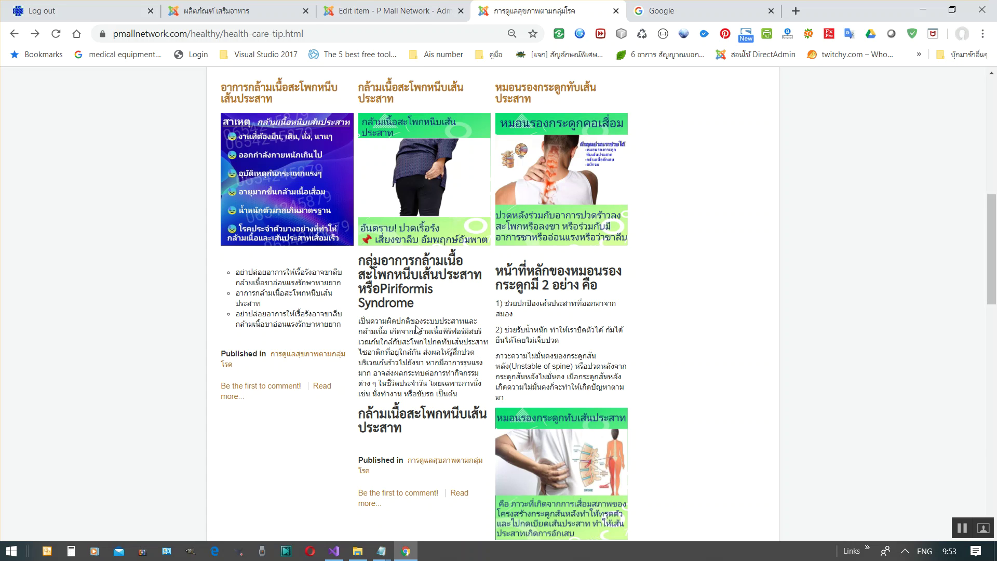
{"action": "scroll", "coordinate": [224, 303], "scroll_direction": "up", "scroll_amount": 4}
{"action": "scroll", "coordinate": [302, 260], "scroll_direction": "down", "scroll_amount": 5}
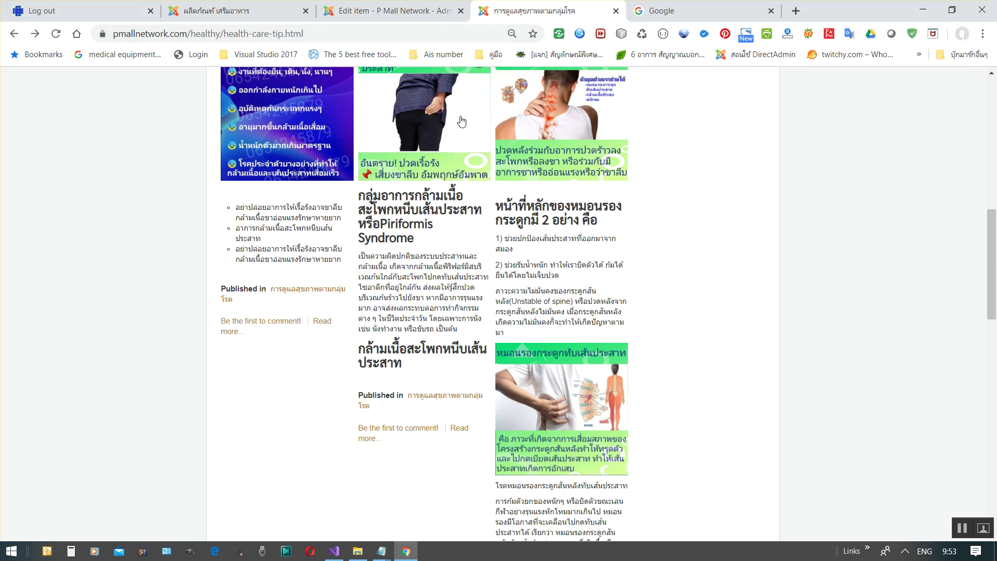
{"action": "scroll", "coordinate": [433, 130], "scroll_direction": "up", "scroll_amount": 2}
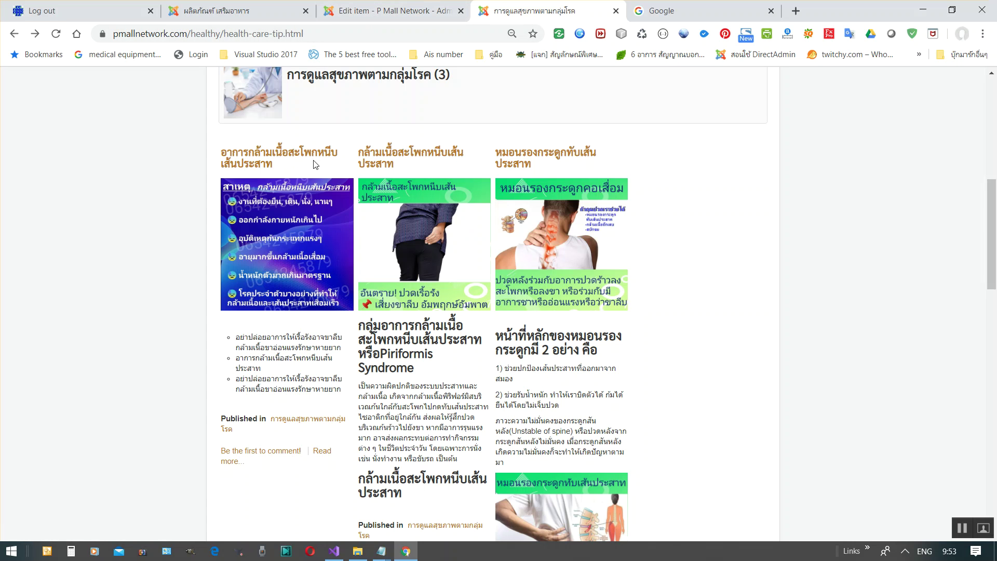
{"action": "left_click", "coordinate": [391, 13]}
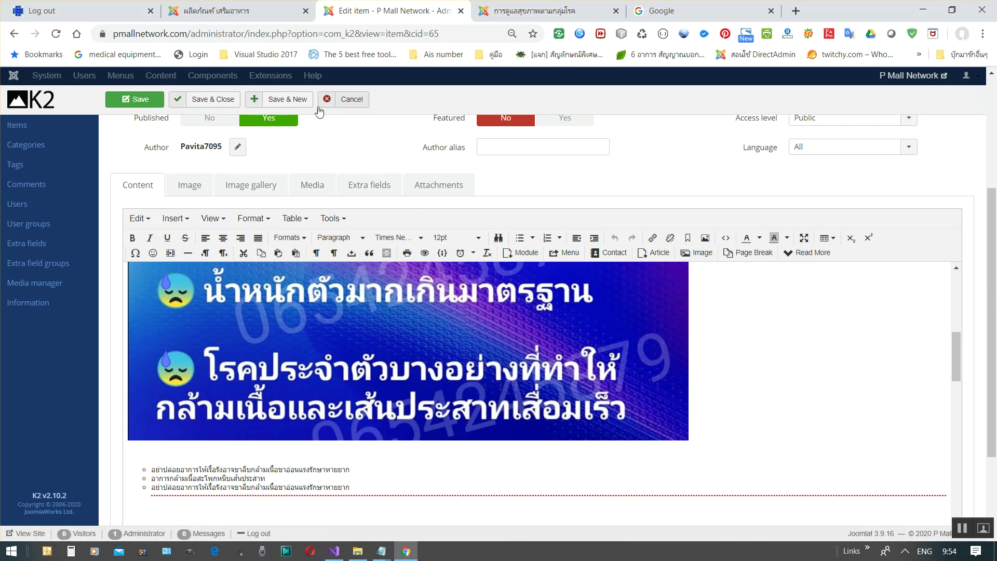
- Close the symptoms article unsaved, sort Items by newest ID, and open item 61 กล้ามเนื้อสะโพกหนีบเส้นประสาท
{"action": "left_click", "coordinate": [353, 104]}
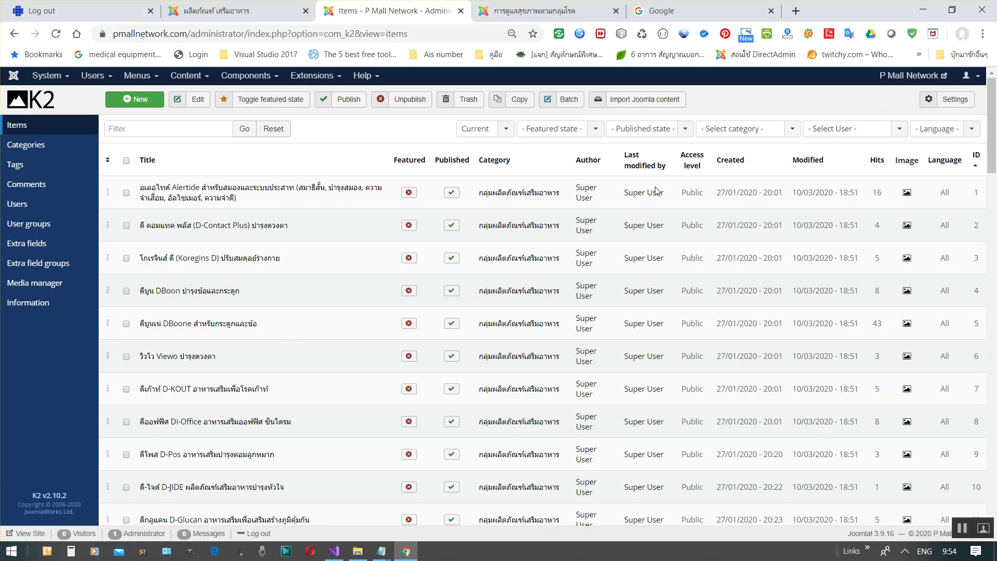
{"action": "left_click", "coordinate": [976, 161]}
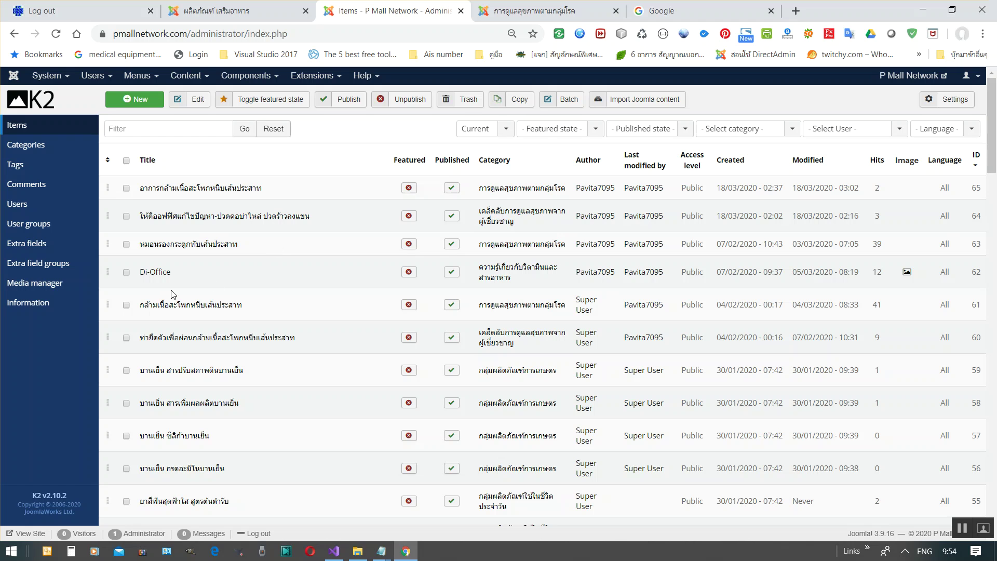
{"action": "left_click", "coordinate": [213, 308]}
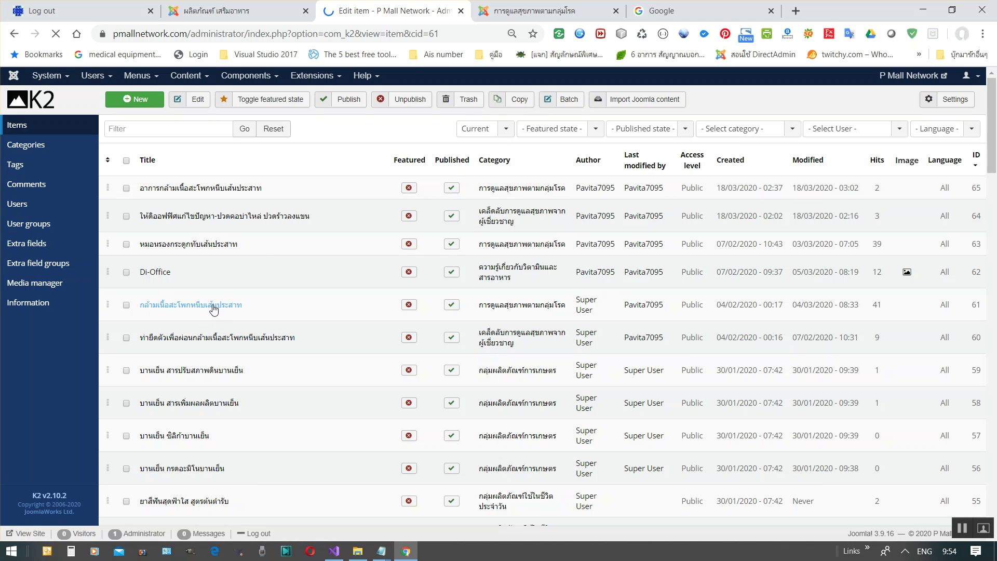
- Scroll through the hip-nerve article's content in the editor
{"action": "scroll", "coordinate": [226, 304], "scroll_direction": "down", "scroll_amount": 2}
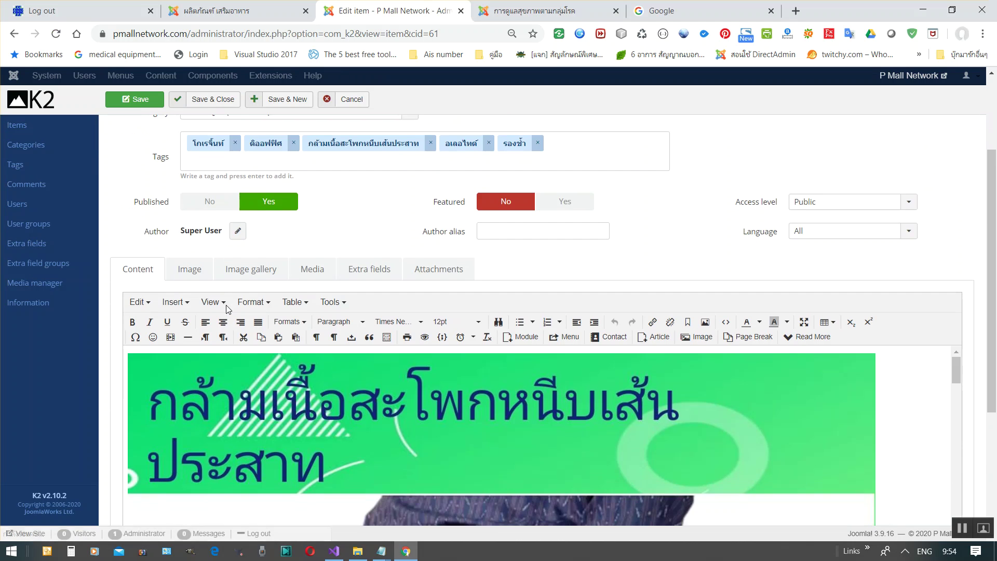
{"action": "scroll", "coordinate": [226, 305], "scroll_direction": "down", "scroll_amount": 10}
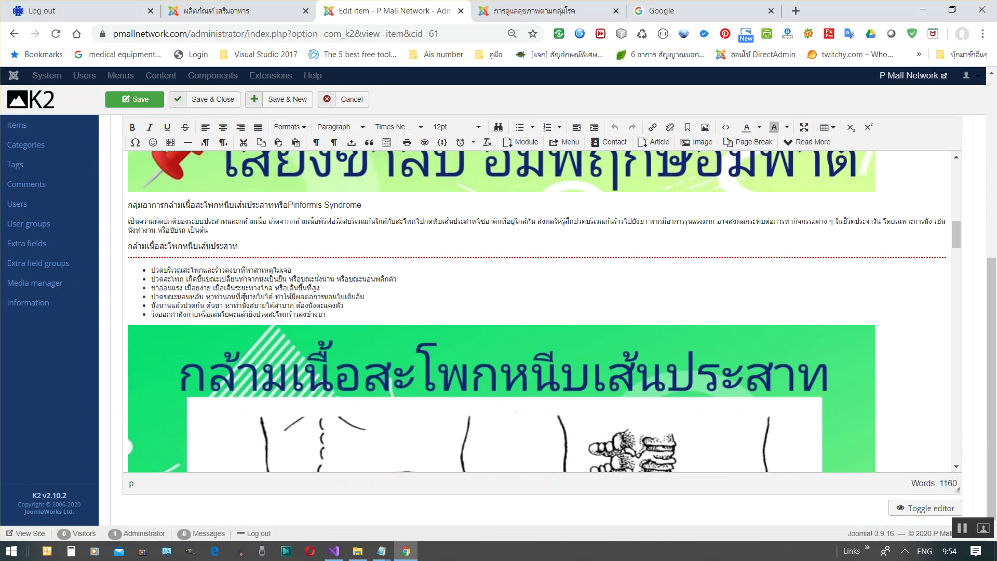
{"action": "scroll", "coordinate": [244, 296], "scroll_direction": "up", "scroll_amount": 1}
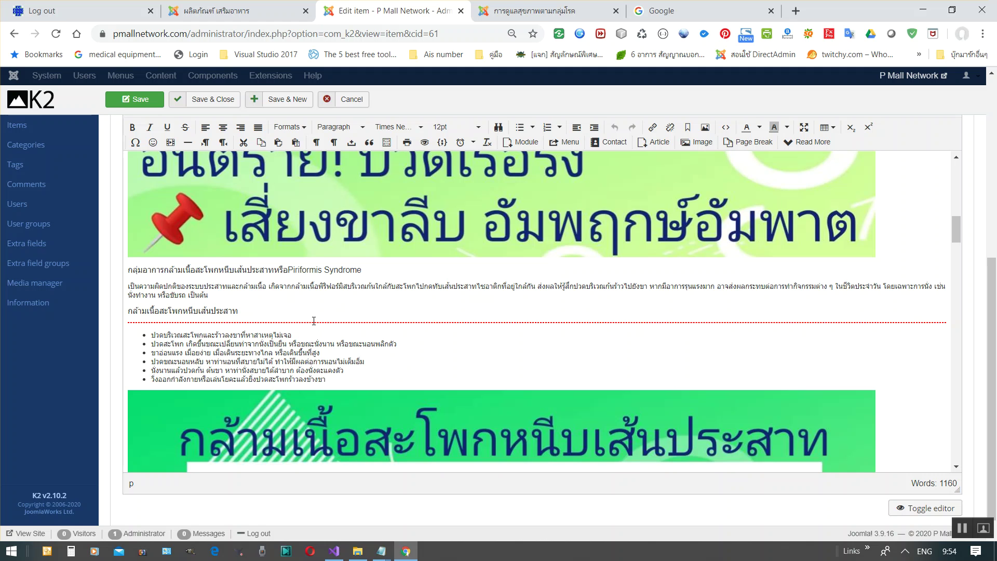
{"action": "scroll", "coordinate": [315, 321], "scroll_direction": "up", "scroll_amount": 2}
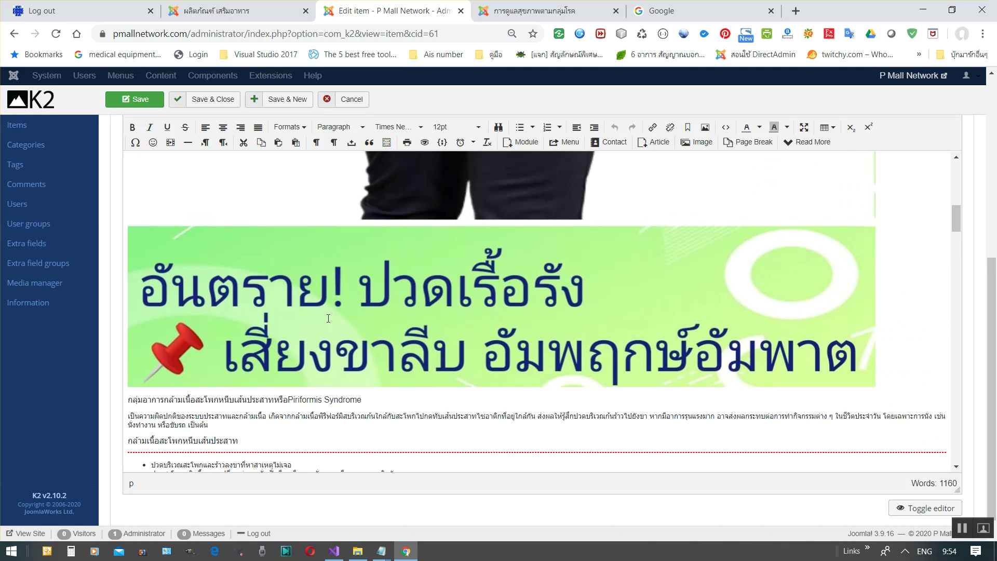
{"action": "scroll", "coordinate": [329, 319], "scroll_direction": "up", "scroll_amount": 6}
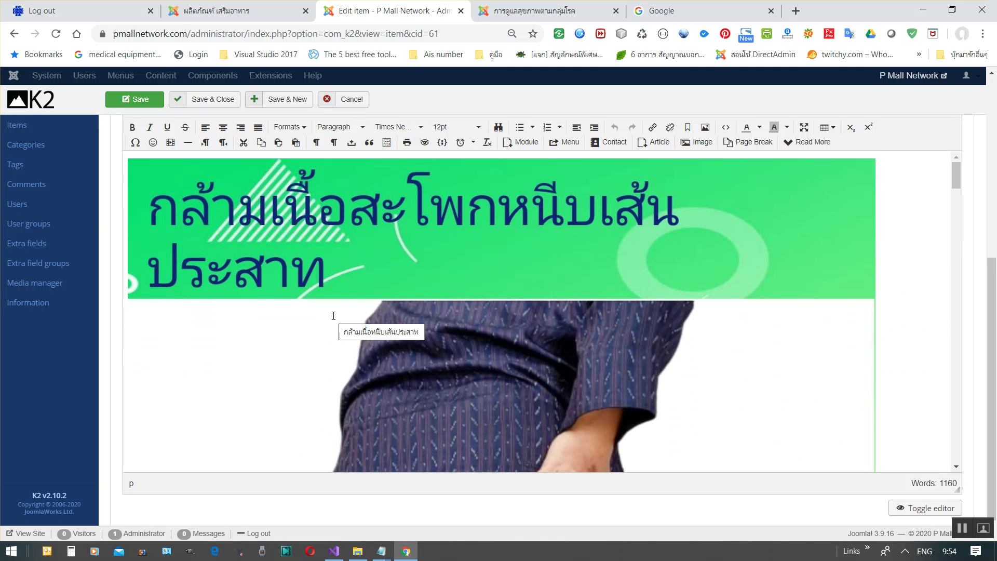
- Show the live การดูแลสุขภาพตามกลุ่มโรค category page and view the hip-nerve article
{"action": "left_click", "coordinate": [236, 11]}
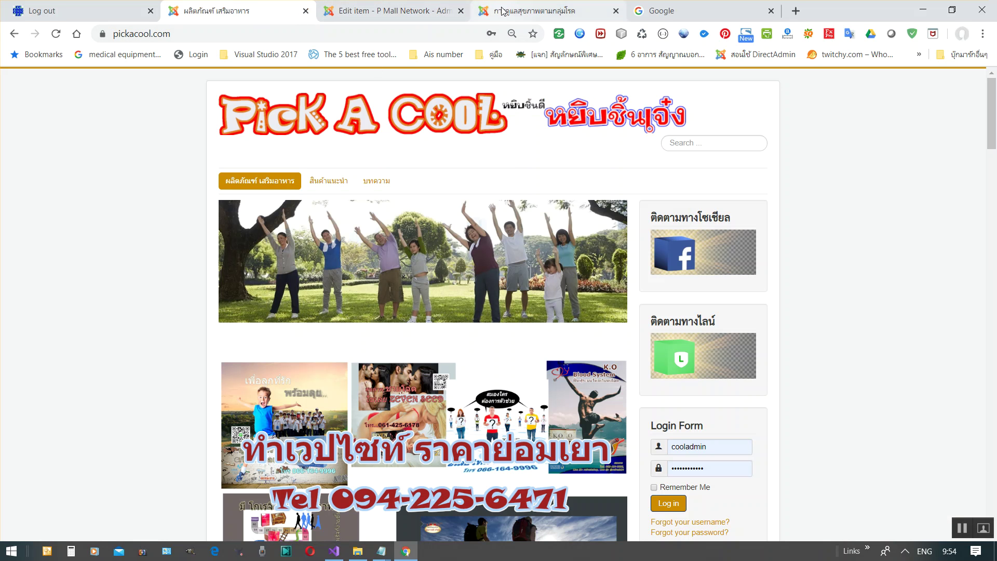
{"action": "left_click", "coordinate": [514, 11]}
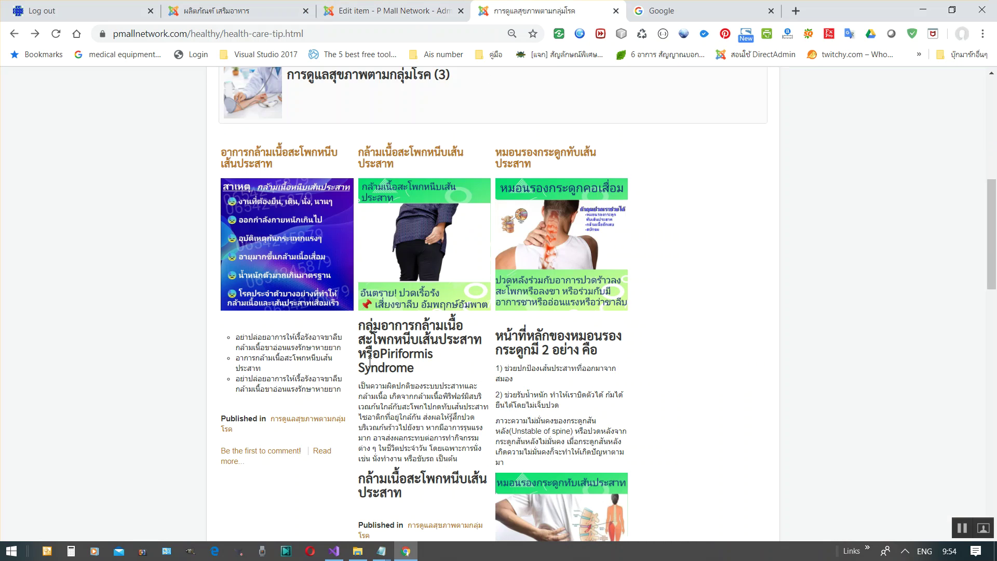
{"action": "scroll", "coordinate": [387, 334], "scroll_direction": "down", "scroll_amount": 4}
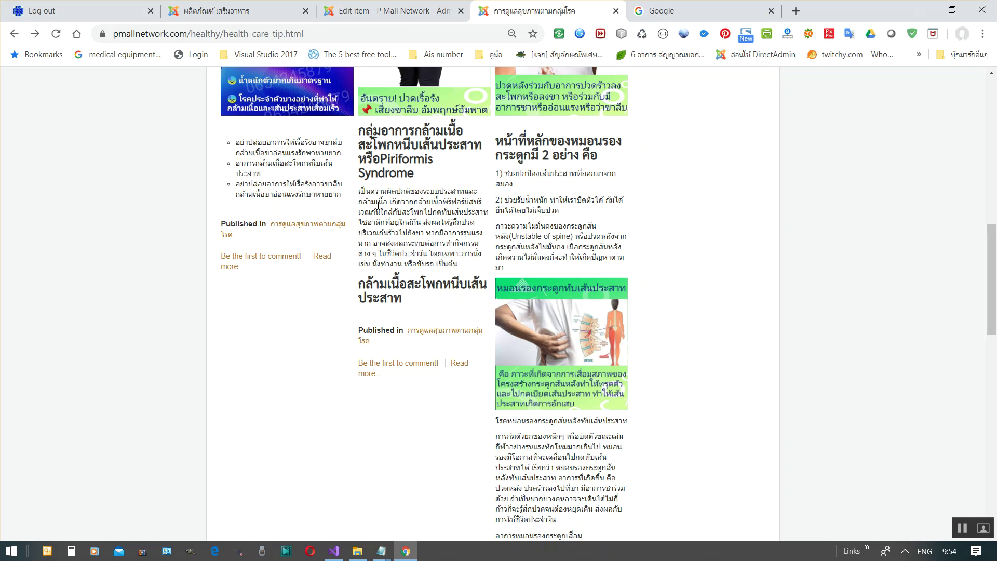
- Return to the hip-nerve article editor and review its content
{"action": "left_click", "coordinate": [249, 12]}
{"action": "left_click", "coordinate": [392, 12]}
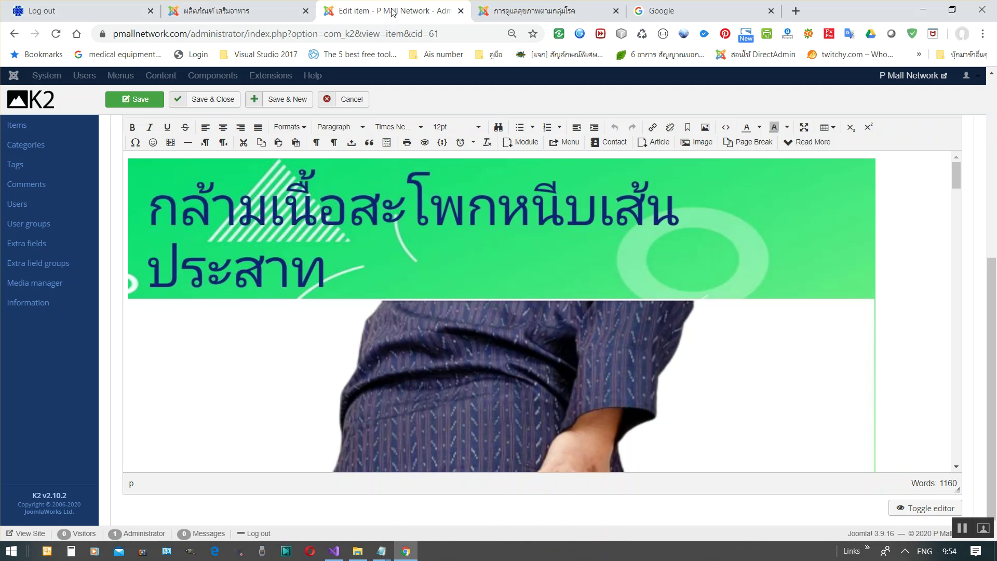
{"action": "scroll", "coordinate": [405, 138], "scroll_direction": "down", "scroll_amount": 10}
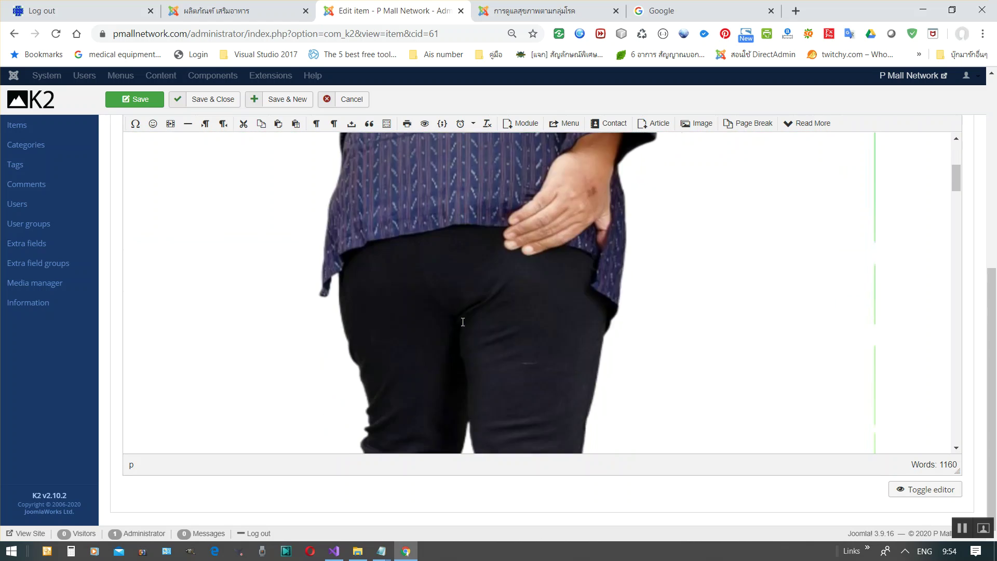
{"action": "scroll", "coordinate": [462, 322], "scroll_direction": "down", "scroll_amount": 15}
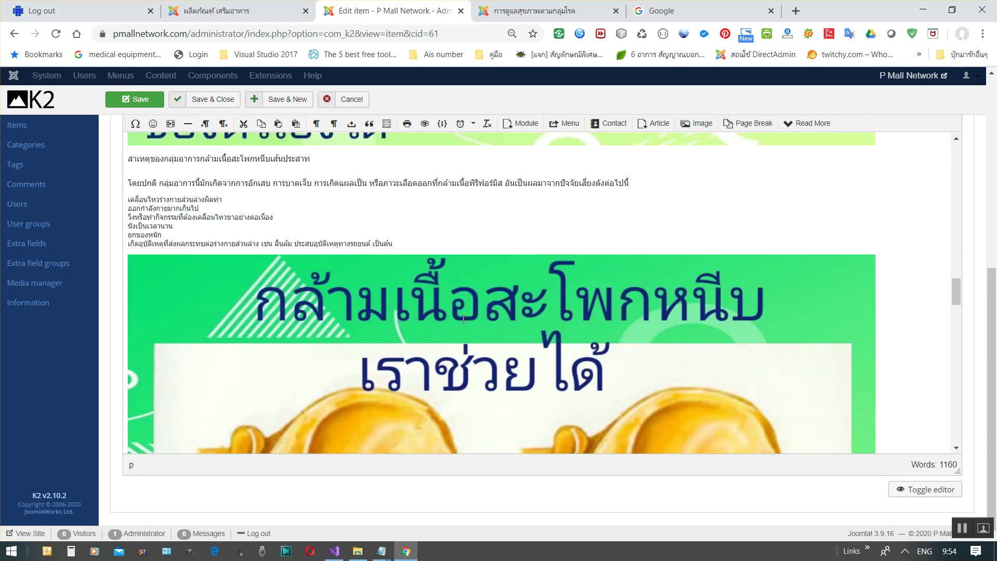
{"action": "scroll", "coordinate": [468, 317], "scroll_direction": "down", "scroll_amount": 15}
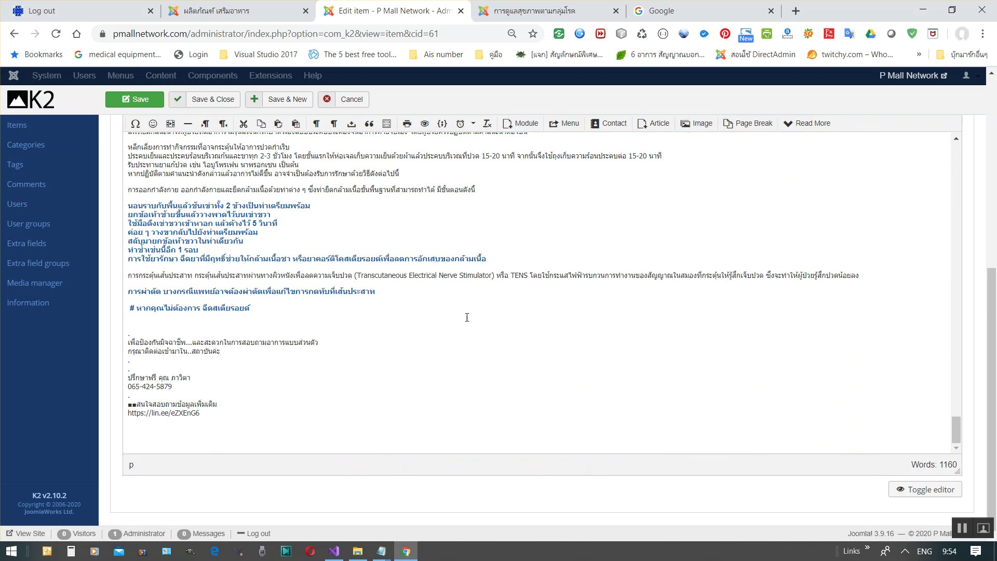
{"action": "scroll", "coordinate": [470, 312], "scroll_direction": "up", "scroll_amount": 10}
{"action": "scroll", "coordinate": [471, 312], "scroll_direction": "up", "scroll_amount": 10}
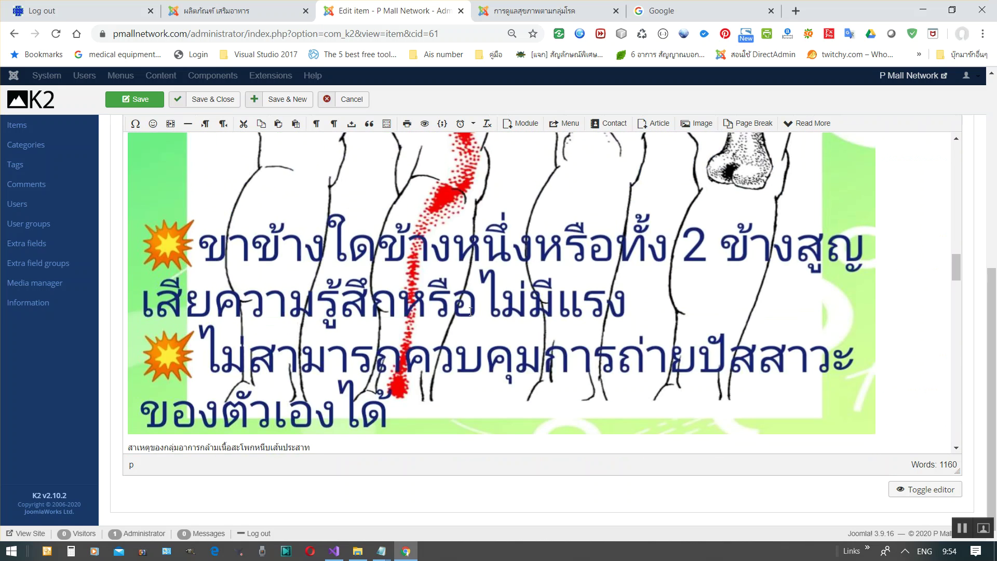
{"action": "scroll", "coordinate": [470, 311], "scroll_direction": "up", "scroll_amount": 10}
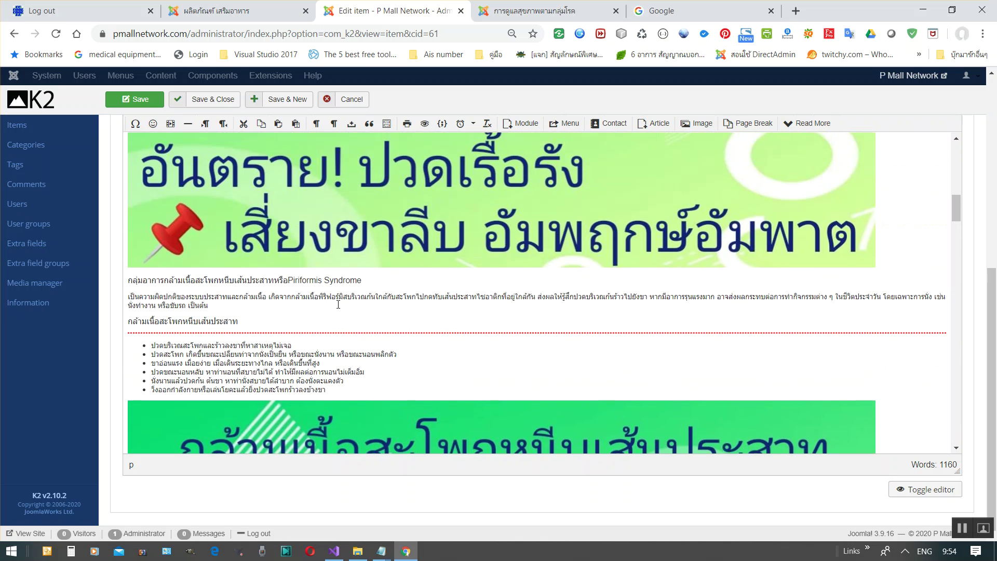
- Move the Read More break from below the bullet list to after the first infographic, then save
{"action": "left_click", "coordinate": [336, 333]}
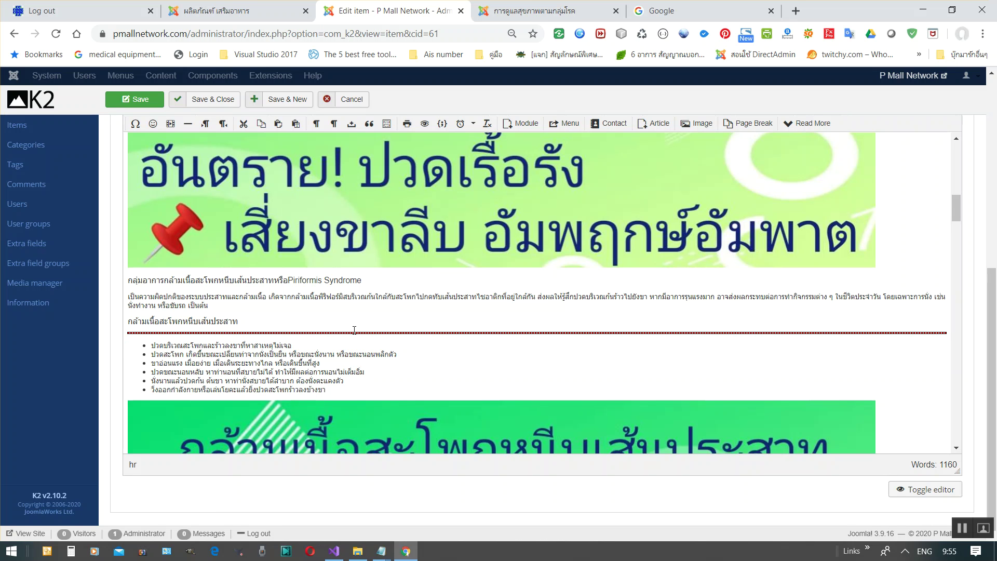
{"action": "key", "text": "Delete"}
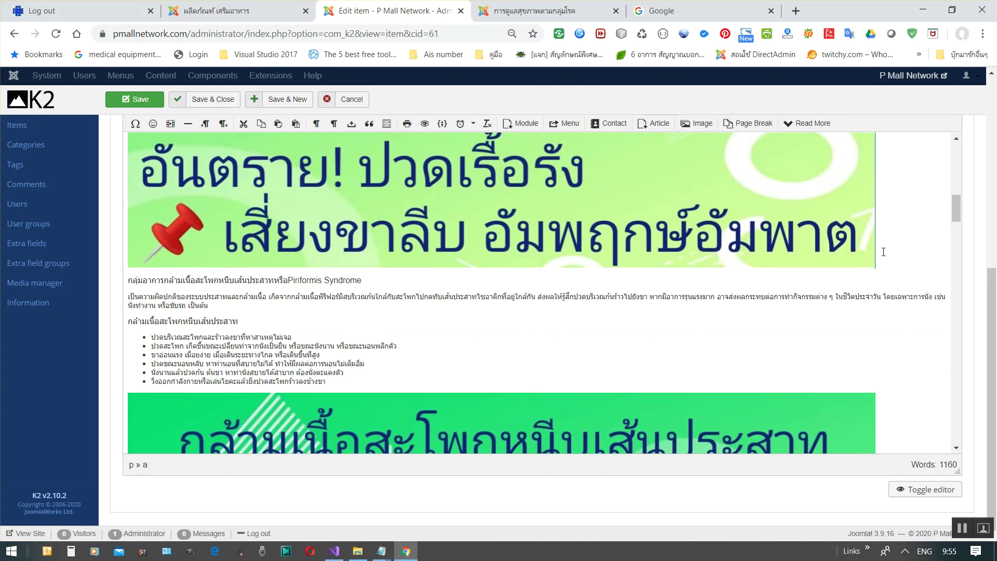
{"action": "left_click", "coordinate": [864, 244]}
{"action": "key", "text": "Return"}
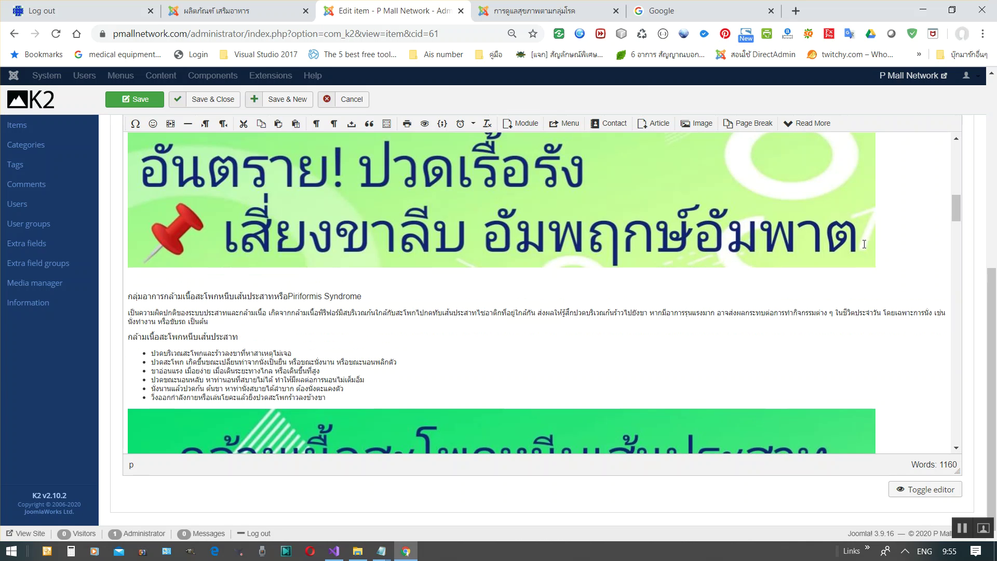
{"action": "left_click", "coordinate": [802, 123]}
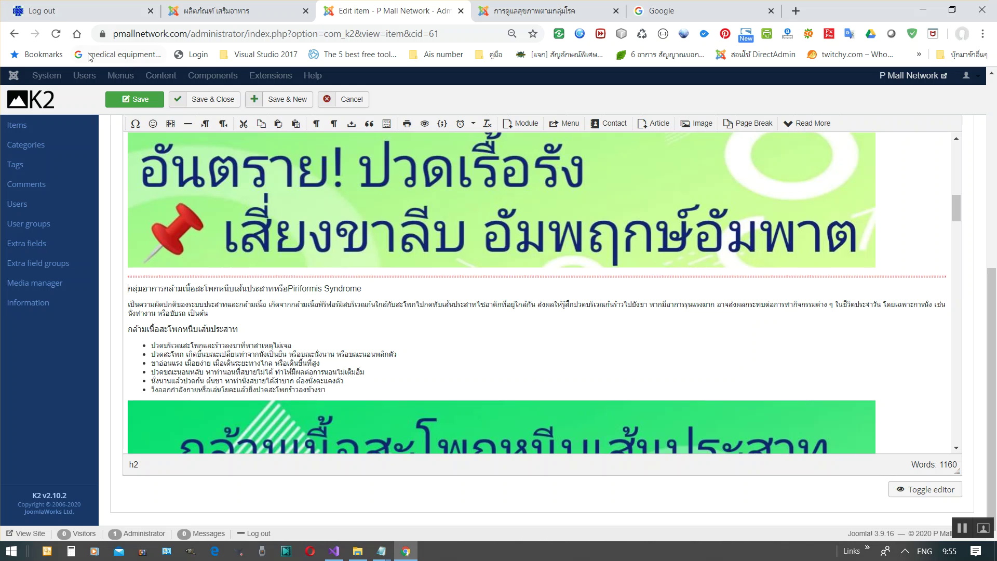
{"action": "left_click", "coordinate": [135, 99]}
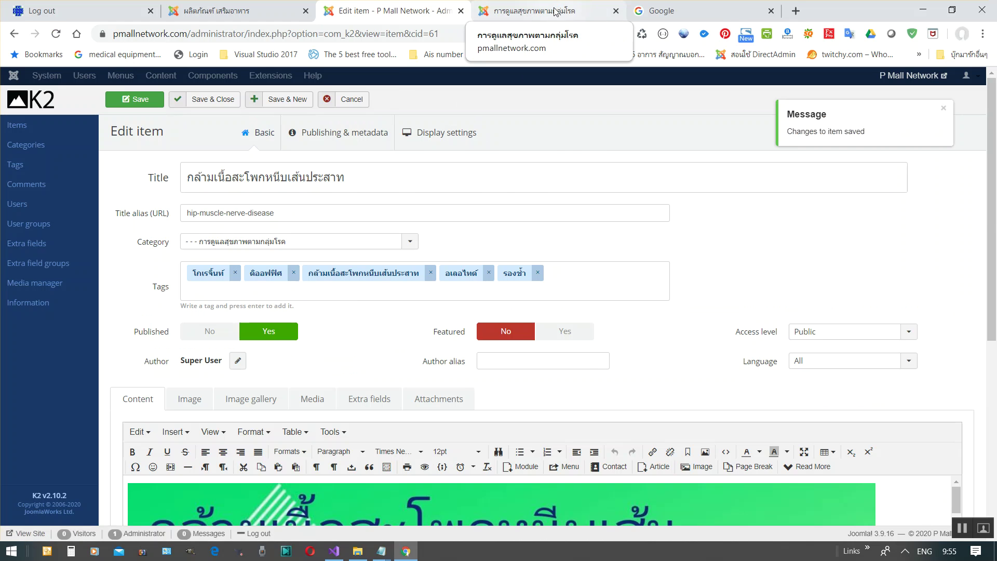
- Reload the live category page to see the teaser trimmed to the green banner, then return to the editor
{"action": "left_click", "coordinate": [555, 12]}
{"action": "left_click", "coordinate": [55, 35]}
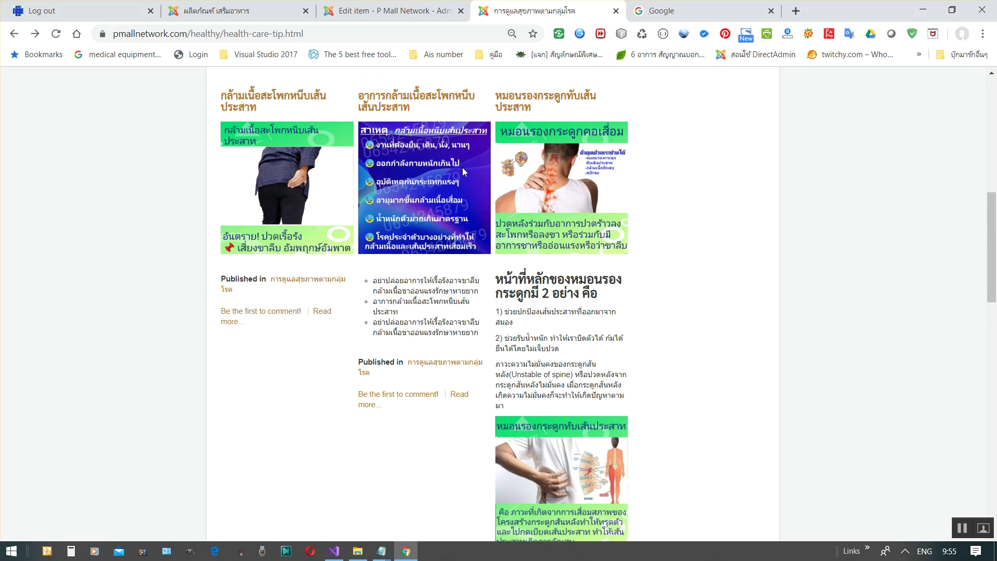
{"action": "scroll", "coordinate": [463, 167], "scroll_direction": "up", "scroll_amount": 2}
{"action": "scroll", "coordinate": [463, 172], "scroll_direction": "down", "scroll_amount": 1}
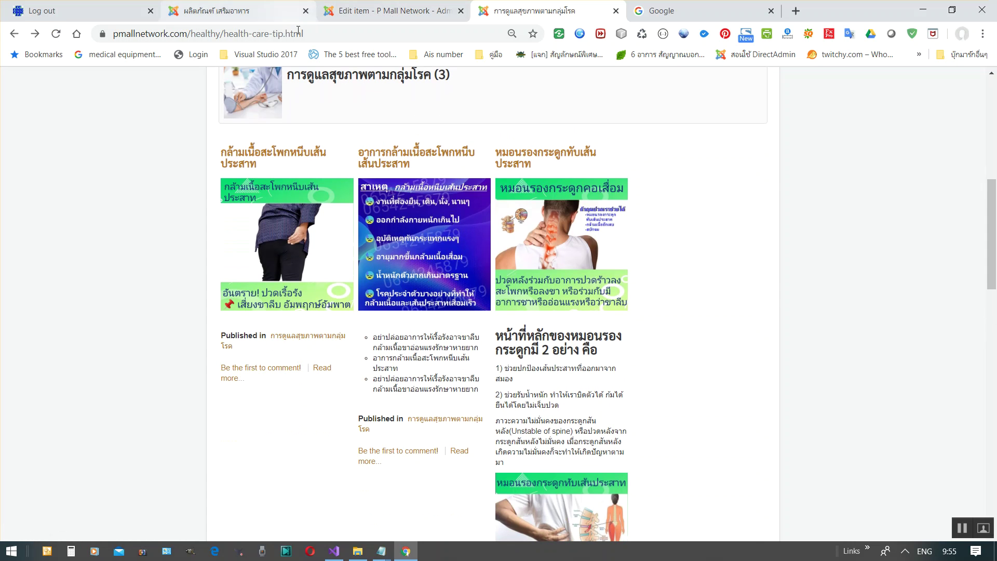
{"action": "left_click", "coordinate": [230, 12]}
{"action": "left_click", "coordinate": [396, 11]}
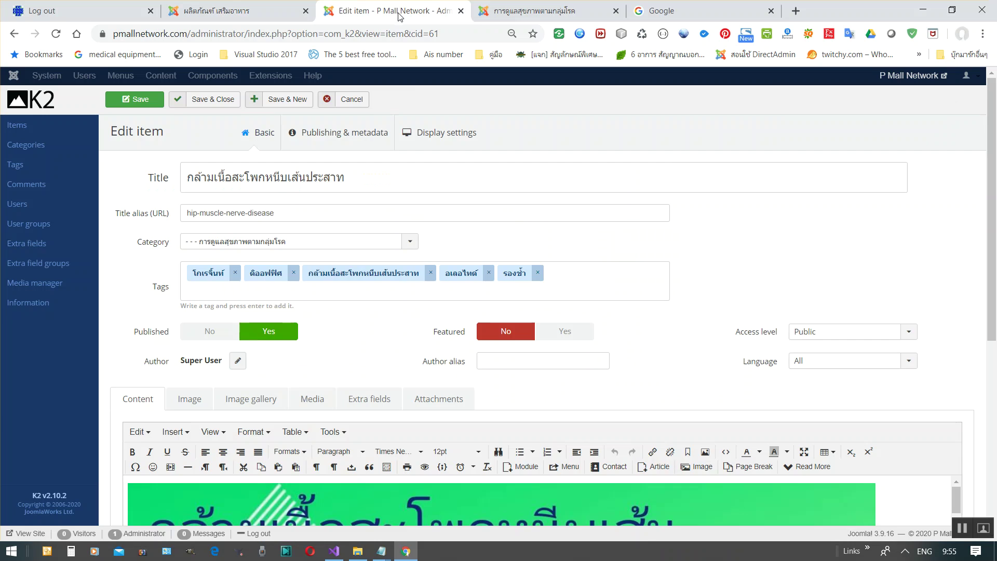
- Move the hip-nerve Read More break from under the banner to after the Piriformis intro paragraph, and save
{"action": "scroll", "coordinate": [411, 228], "scroll_direction": "down", "scroll_amount": 10}
{"action": "scroll", "coordinate": [416, 227], "scroll_direction": "down", "scroll_amount": 4}
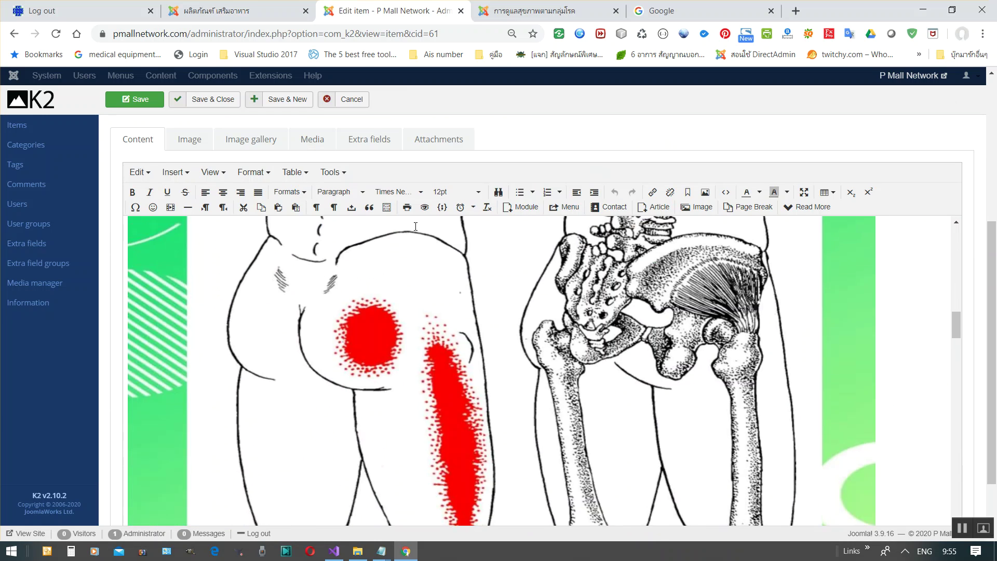
{"action": "scroll", "coordinate": [415, 227], "scroll_direction": "up", "scroll_amount": 5}
{"action": "left_click", "coordinate": [377, 266]}
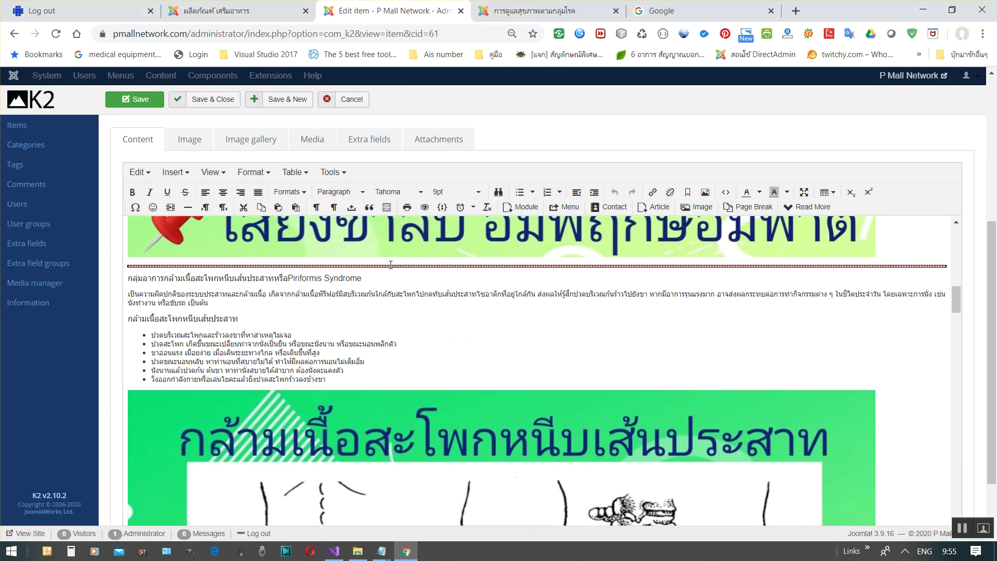
{"action": "key", "text": "Delete"}
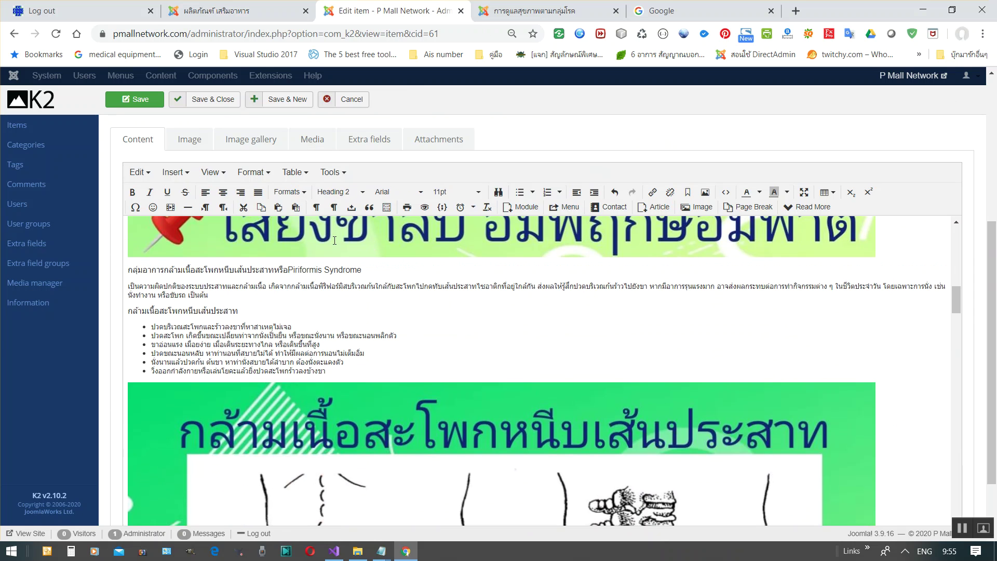
{"action": "left_click", "coordinate": [209, 297]}
{"action": "key", "text": "Return"}
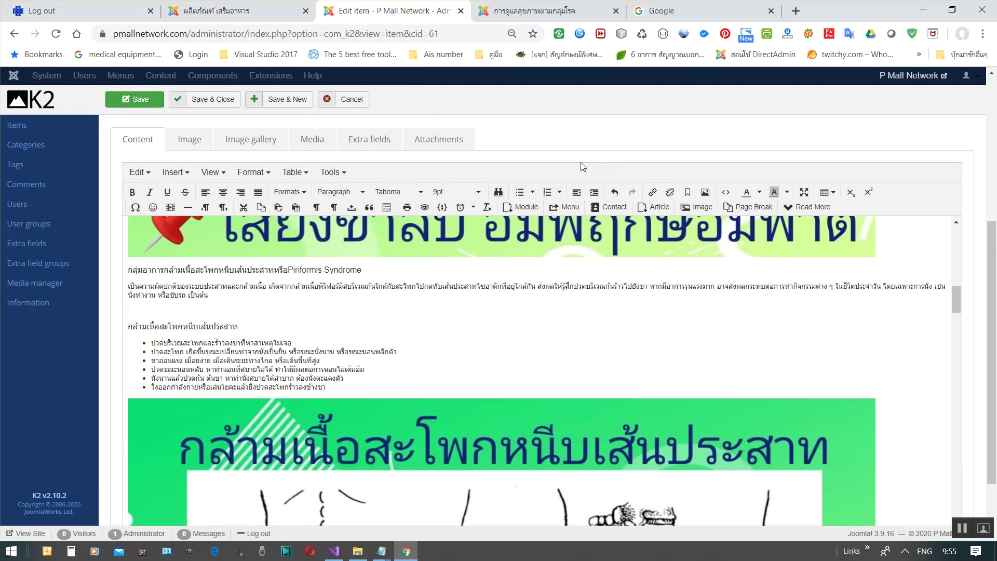
{"action": "left_click", "coordinate": [811, 207]}
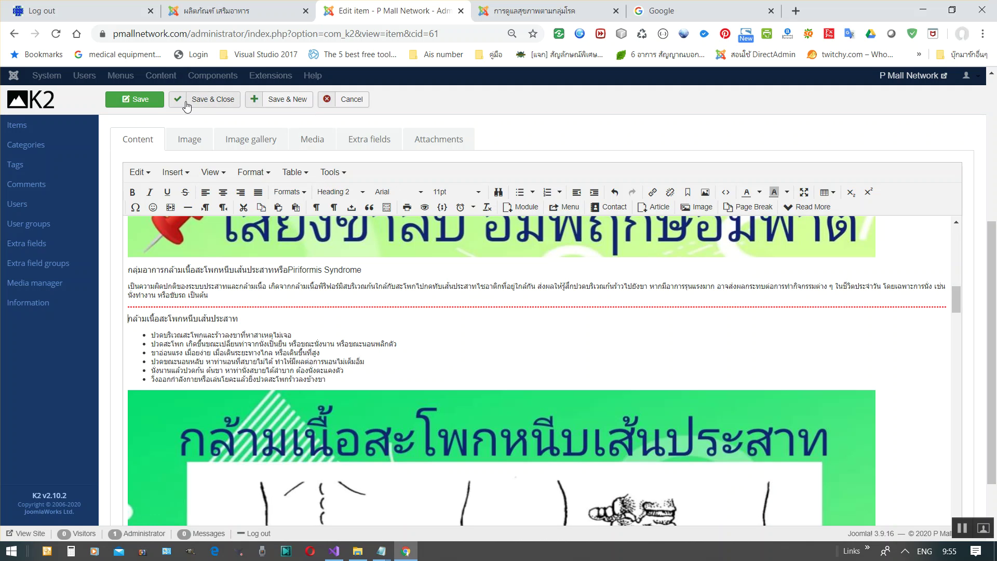
{"action": "left_click", "coordinate": [156, 103]}
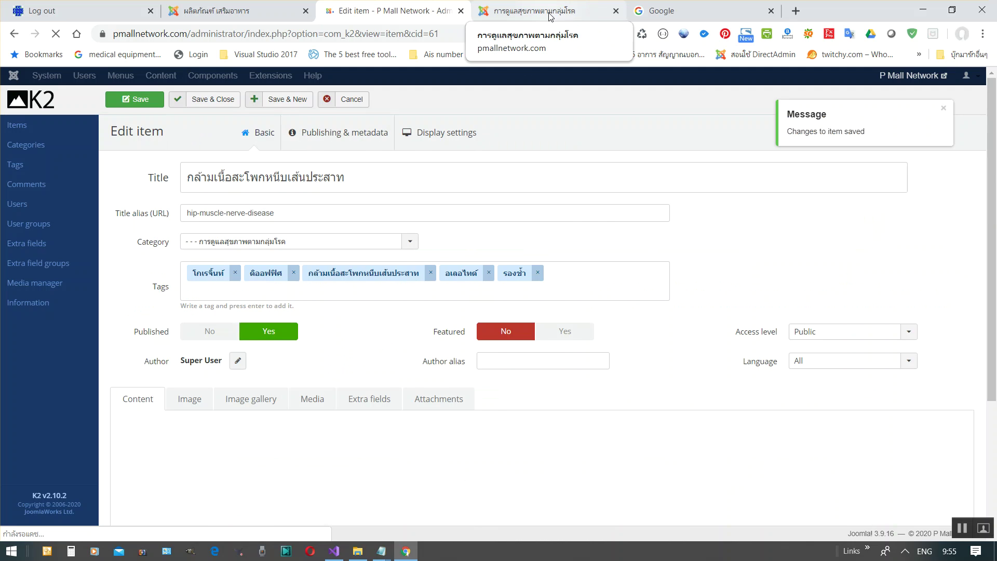
{"action": "left_click", "coordinate": [550, 12]}
- Reload the live page, check the hip-nerve teaser ends at the Piriformis paragraph, then return to item 61
{"action": "left_click", "coordinate": [56, 33]}
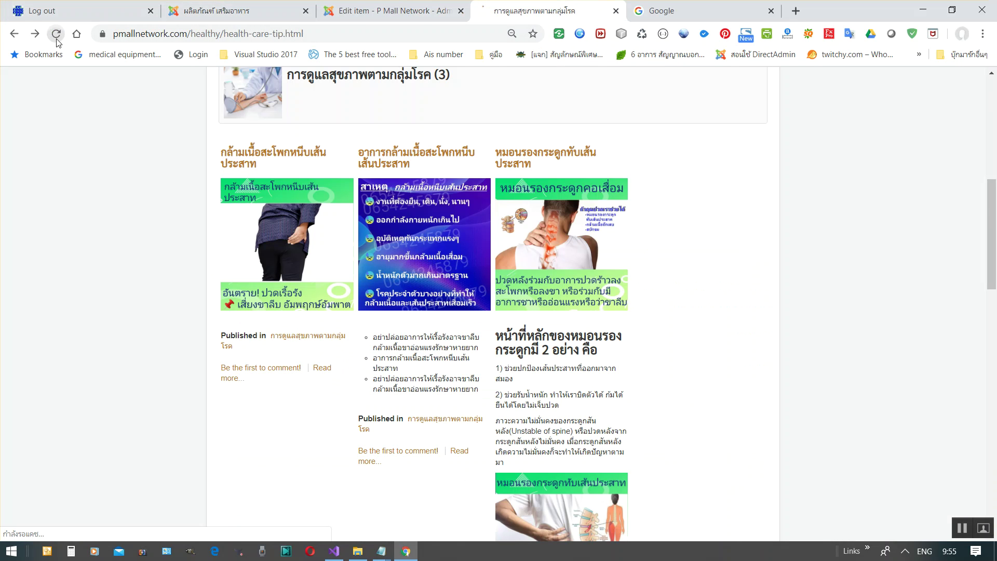
{"action": "scroll", "coordinate": [430, 288], "scroll_direction": "down", "scroll_amount": 3}
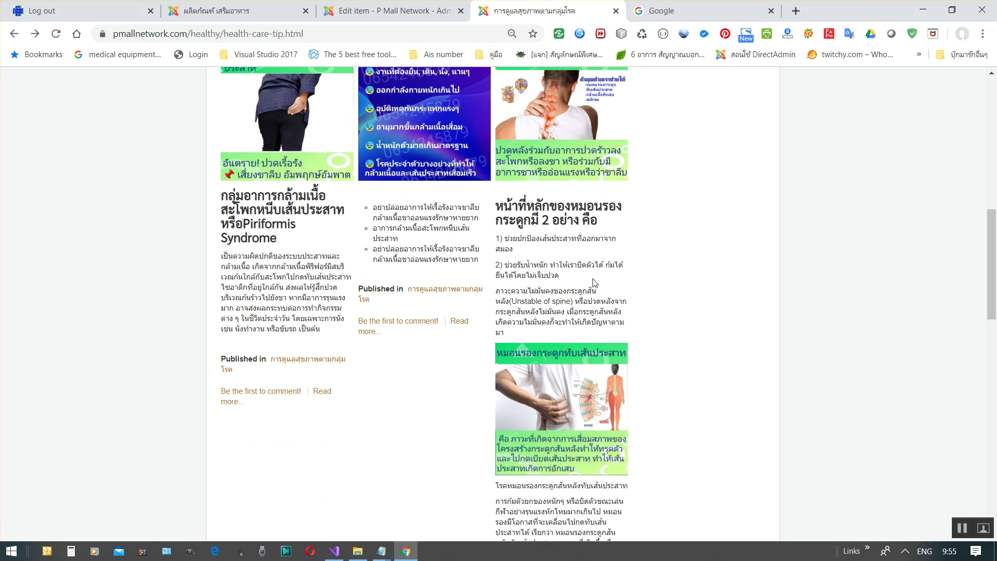
{"action": "scroll", "coordinate": [653, 242], "scroll_direction": "down", "scroll_amount": 10}
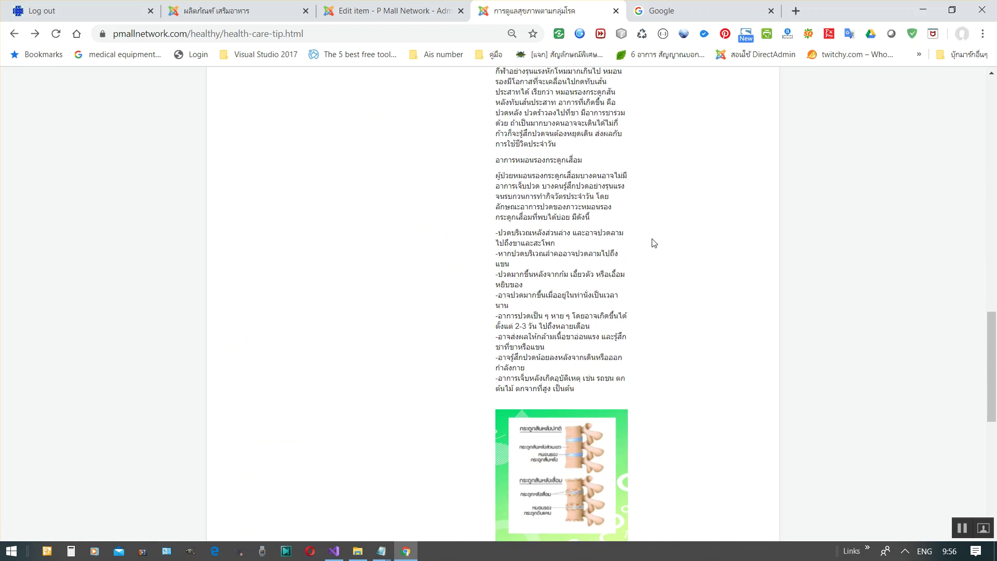
{"action": "scroll", "coordinate": [656, 241], "scroll_direction": "up", "scroll_amount": 15}
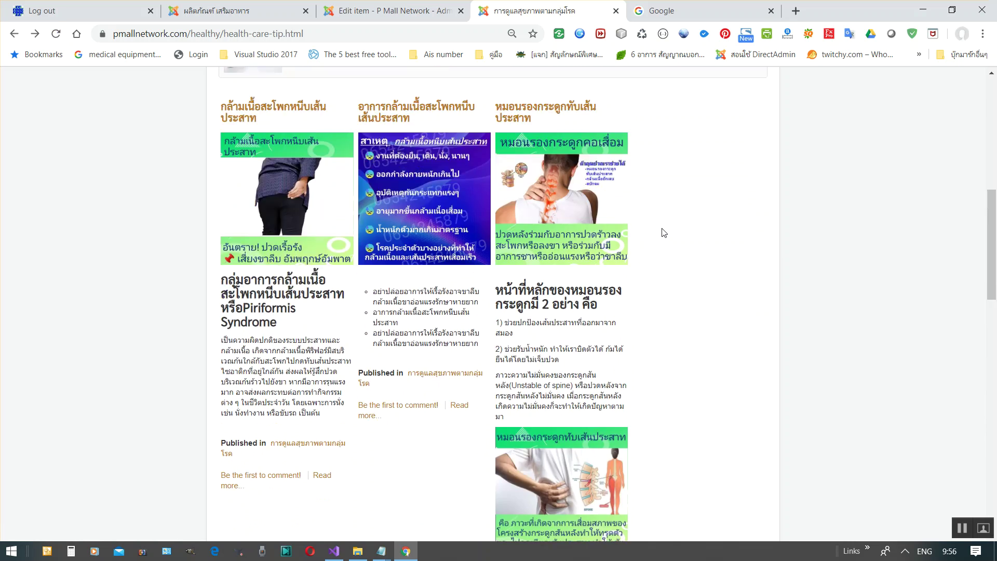
{"action": "scroll", "coordinate": [647, 263], "scroll_direction": "down", "scroll_amount": 1}
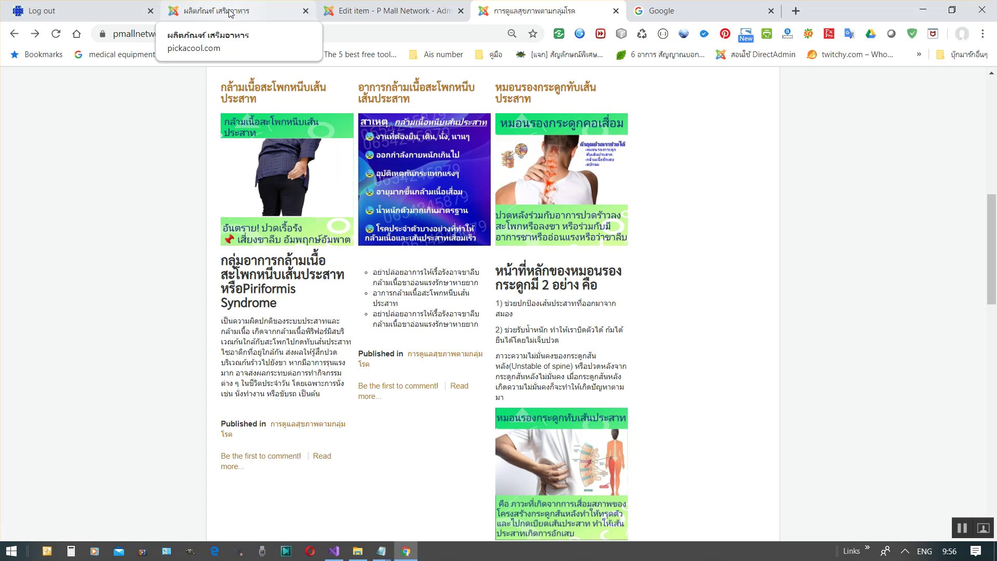
{"action": "left_click", "coordinate": [374, 10]}
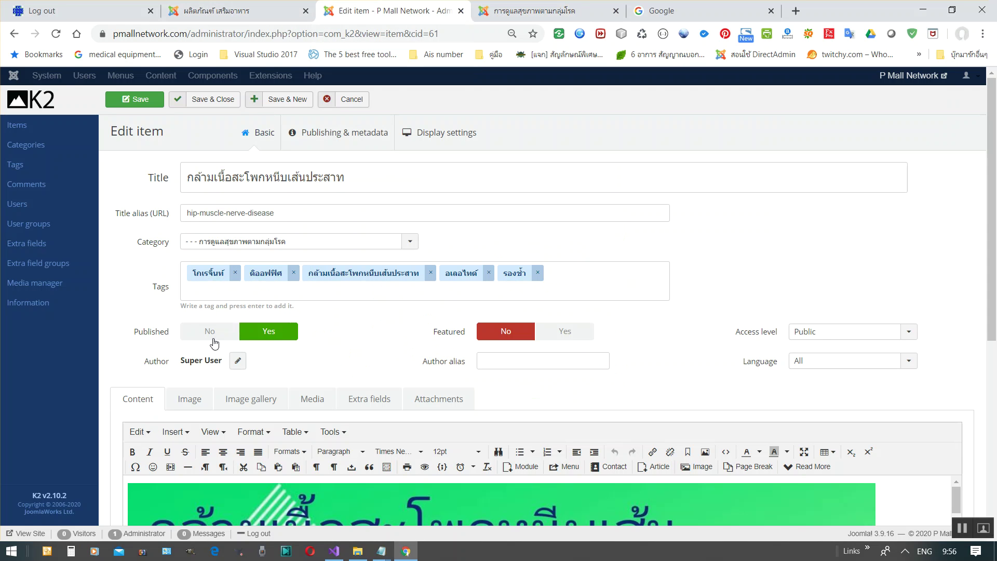
- Close item 61 without saving and open item 63 หมอนรองกระดูกทับเส้นประสาท from the Items list
{"action": "left_click", "coordinate": [343, 107]}
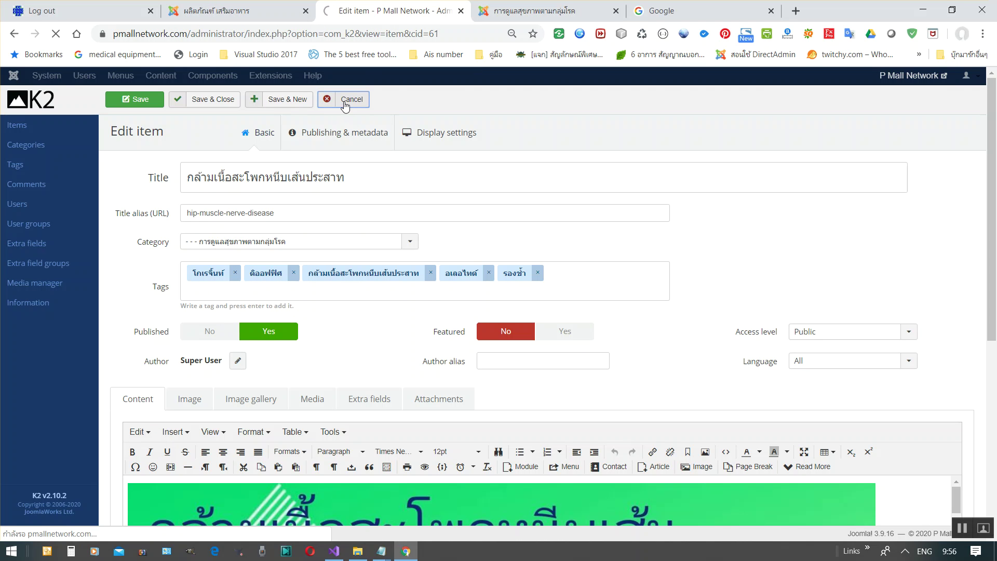
{"action": "scroll", "coordinate": [342, 117], "scroll_direction": "down", "scroll_amount": 5}
{"action": "scroll", "coordinate": [342, 123], "scroll_direction": "up", "scroll_amount": 3}
{"action": "scroll", "coordinate": [343, 124], "scroll_direction": "up", "scroll_amount": 2}
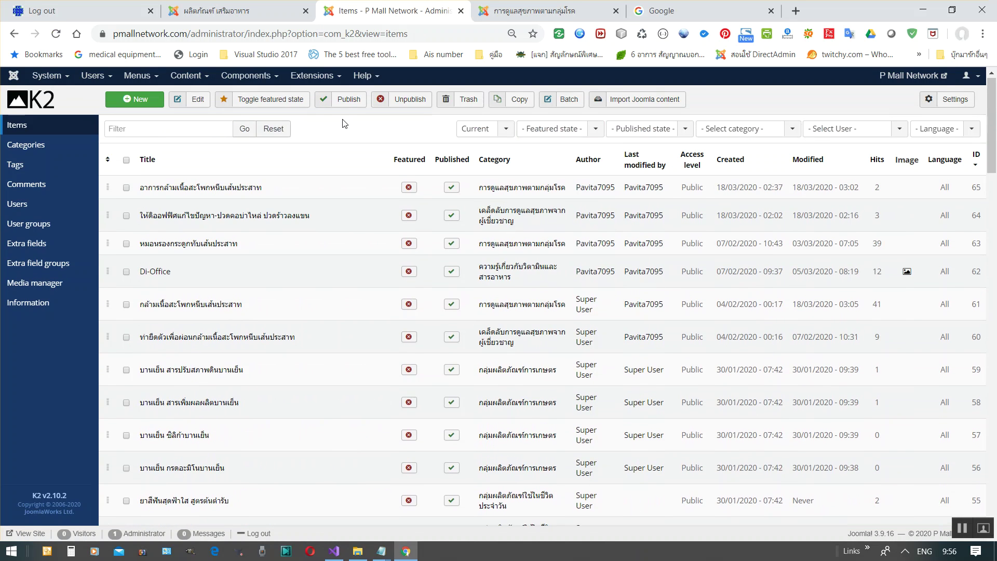
{"action": "left_click", "coordinate": [191, 250]}
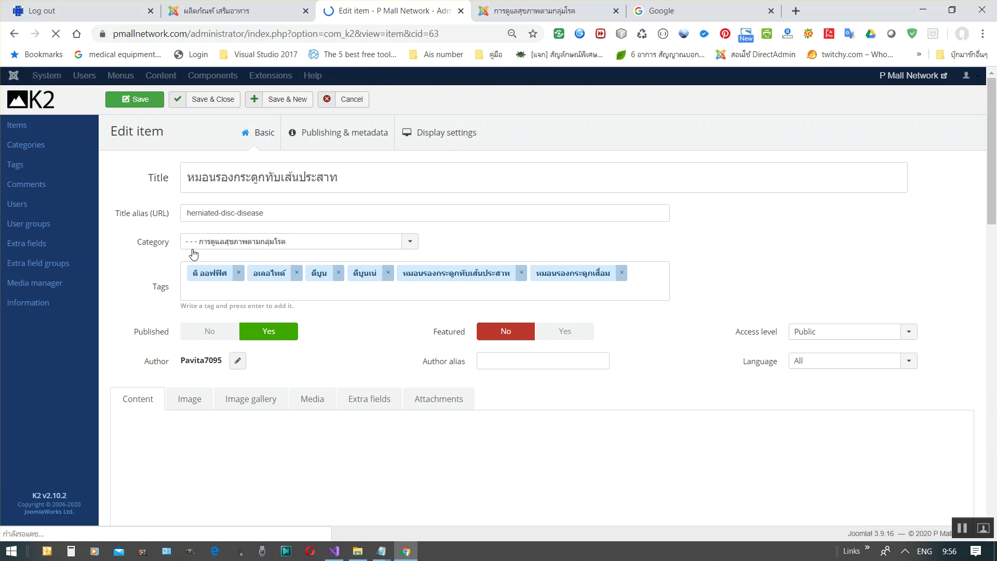
- Dismiss the existing-Read-More warning and delete the herniated-disc article's old break near the end
{"action": "scroll", "coordinate": [509, 296], "scroll_direction": "down", "scroll_amount": 15}
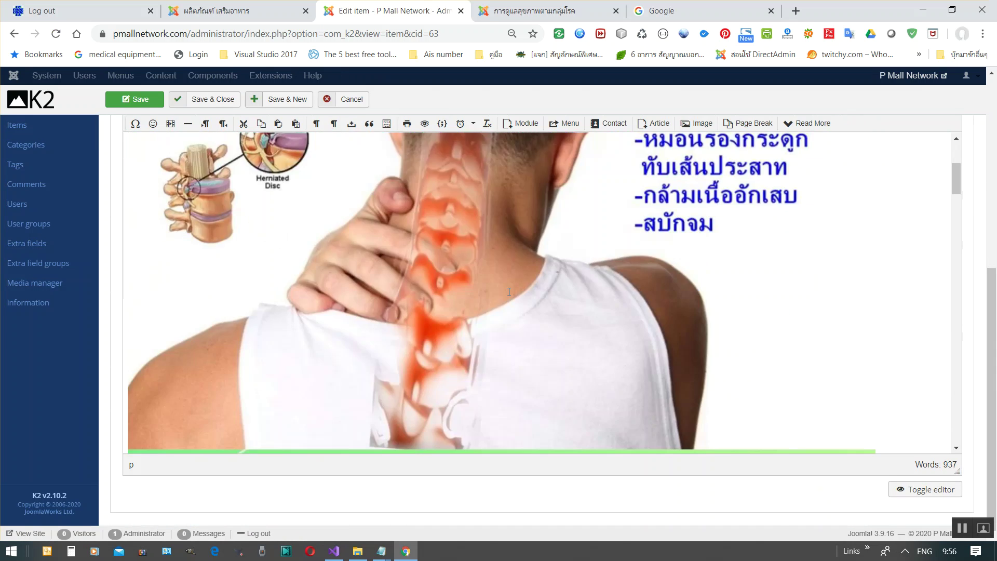
{"action": "scroll", "coordinate": [514, 294], "scroll_direction": "down", "scroll_amount": 12}
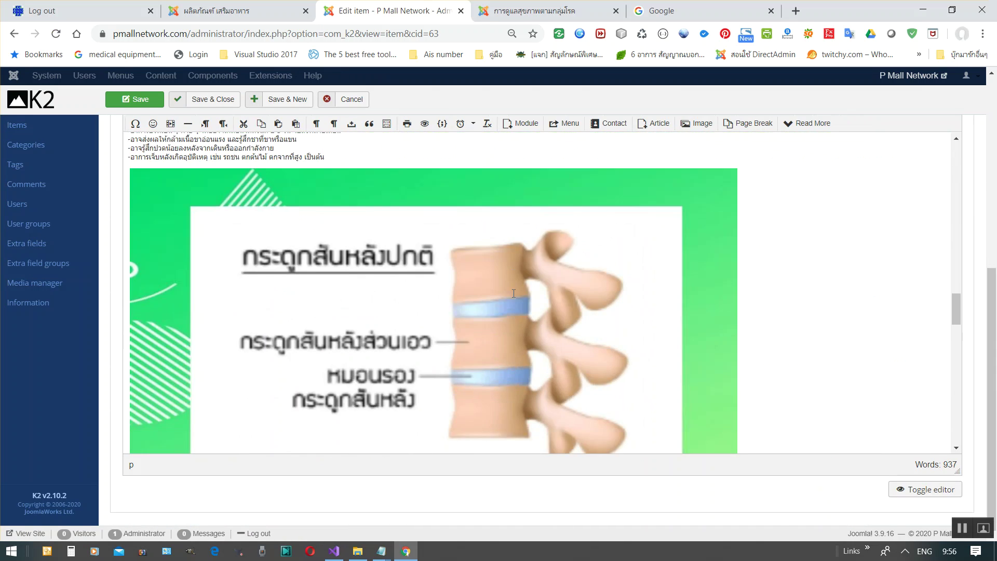
{"action": "scroll", "coordinate": [513, 293], "scroll_direction": "up", "scroll_amount": 3}
{"action": "scroll", "coordinate": [514, 293], "scroll_direction": "up", "scroll_amount": 4}
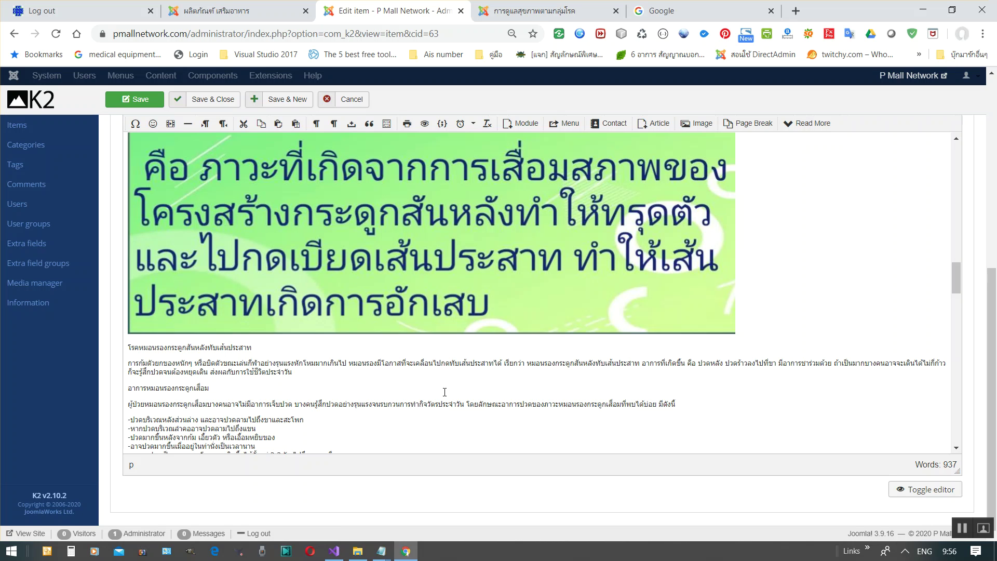
{"action": "left_click", "coordinate": [812, 125]}
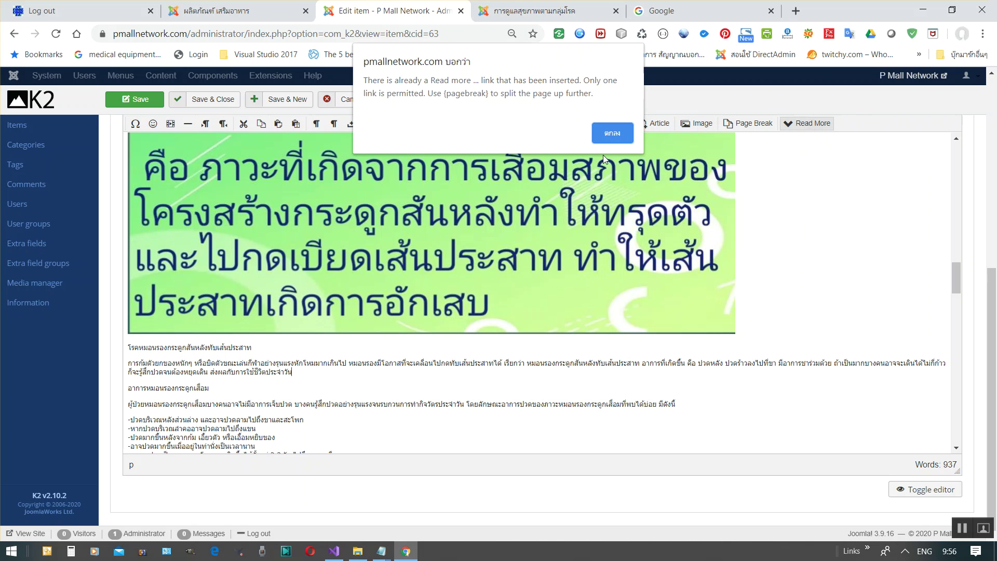
{"action": "left_click", "coordinate": [609, 136]}
{"action": "scroll", "coordinate": [603, 304], "scroll_direction": "down", "scroll_amount": 15}
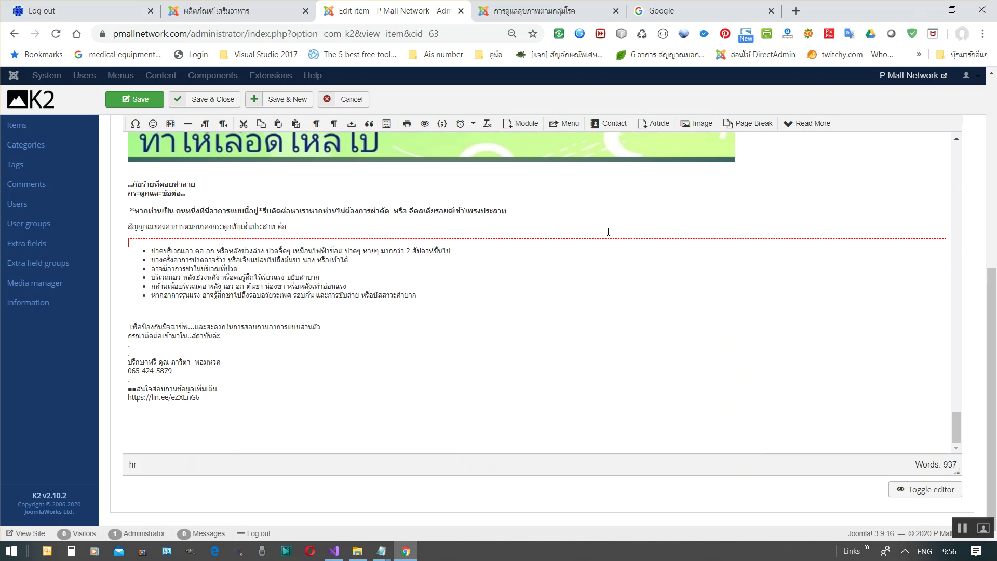
{"action": "key", "text": "Delete"}
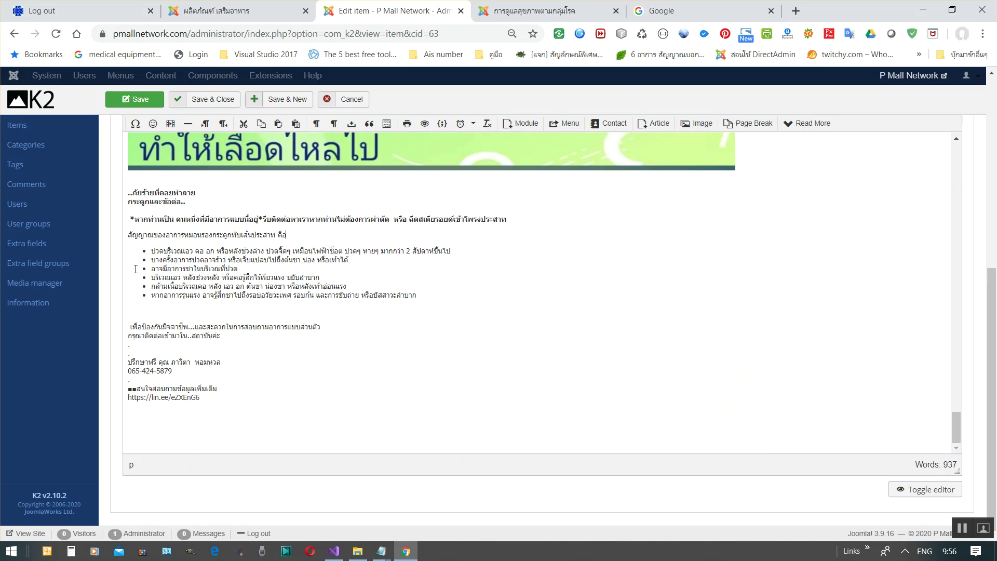
- Insert a Read More break after the first text paragraph and save item 63
{"action": "scroll", "coordinate": [410, 341], "scroll_direction": "up", "scroll_amount": 10}
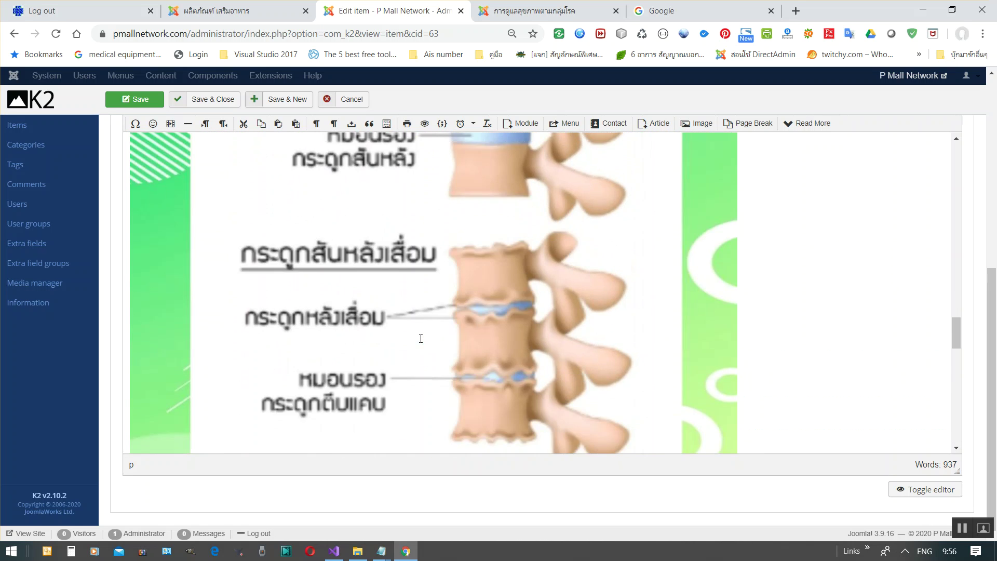
{"action": "scroll", "coordinate": [421, 338], "scroll_direction": "up", "scroll_amount": 5}
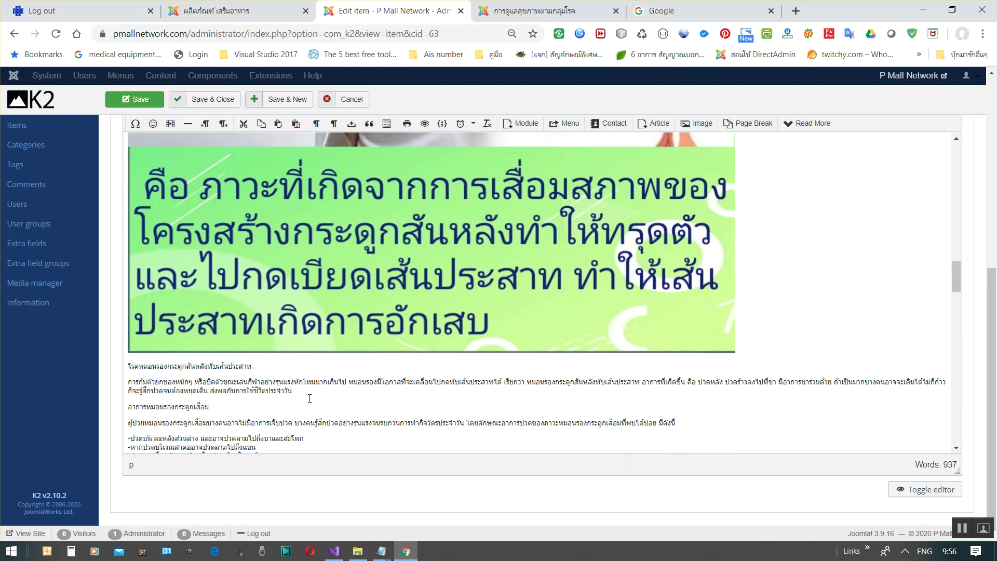
{"action": "left_click", "coordinate": [807, 129]}
{"action": "left_click", "coordinate": [137, 99]}
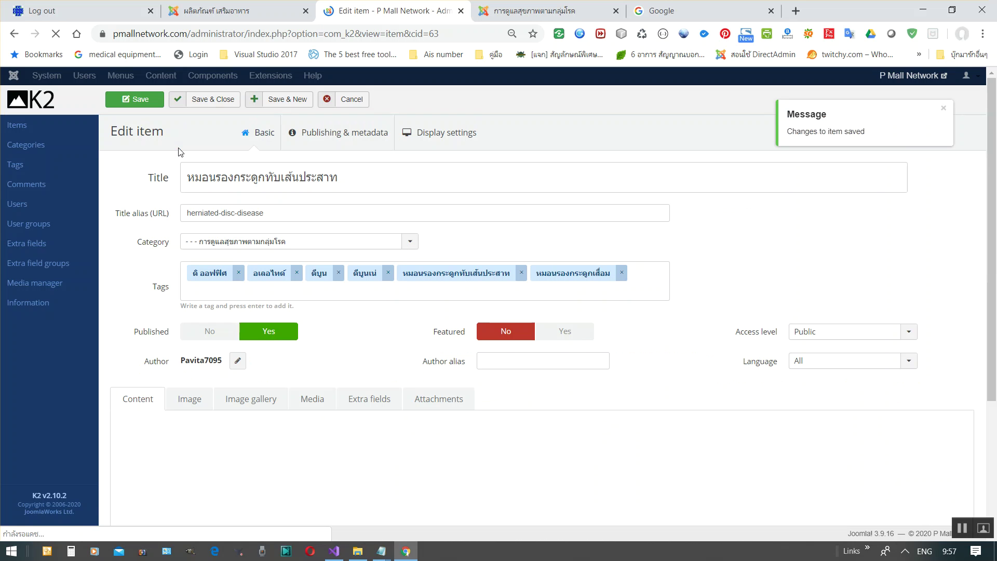
- Reload the live category page to check the herniated-disc article's shortened intro, then return to item 63's editor
{"action": "left_click", "coordinate": [525, 10]}
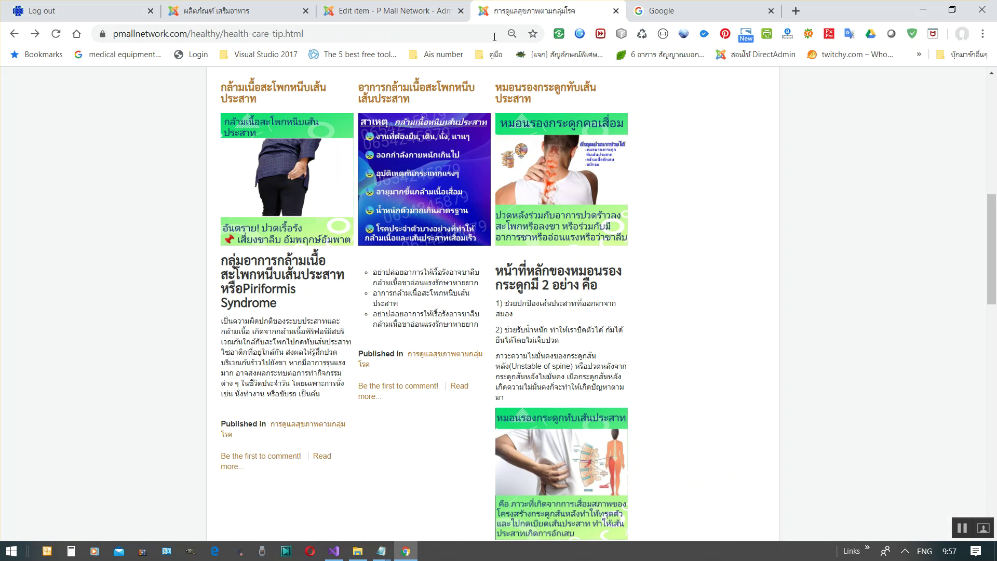
{"action": "left_click", "coordinate": [55, 34]}
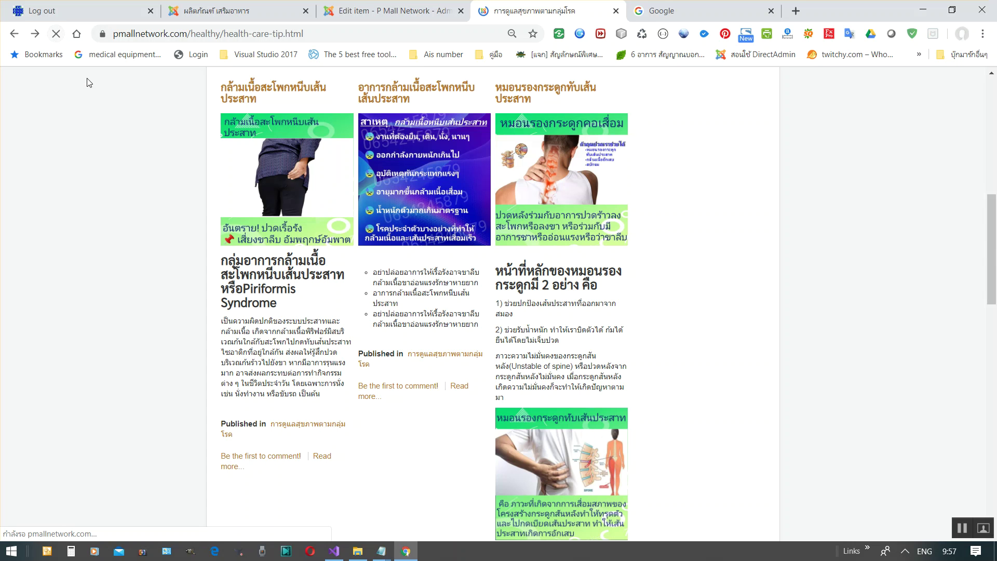
{"action": "scroll", "coordinate": [483, 507], "scroll_direction": "down", "scroll_amount": 5}
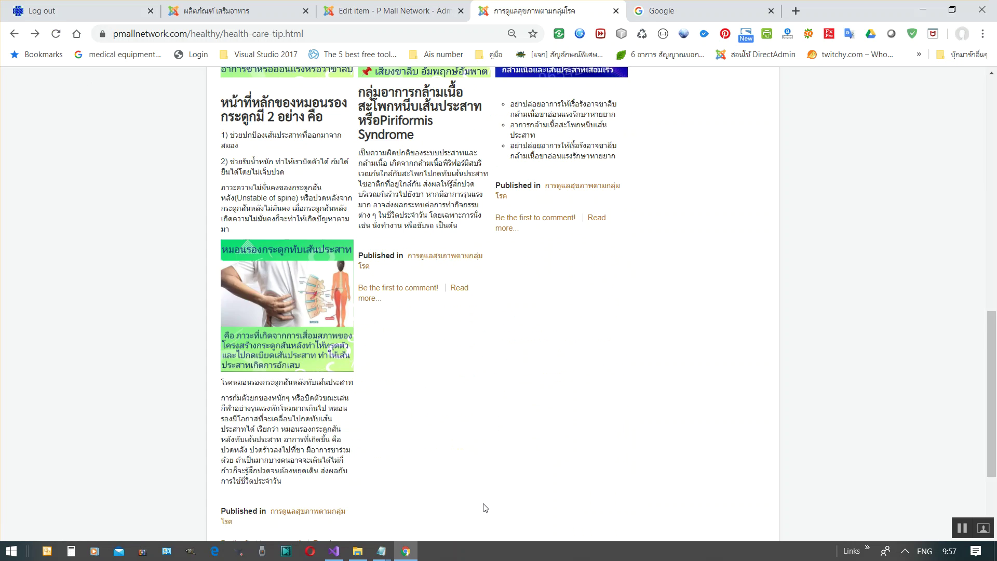
{"action": "scroll", "coordinate": [483, 508], "scroll_direction": "up", "scroll_amount": 7}
{"action": "scroll", "coordinate": [496, 502], "scroll_direction": "down", "scroll_amount": 3}
{"action": "scroll", "coordinate": [499, 502], "scroll_direction": "up", "scroll_amount": 1}
{"action": "scroll", "coordinate": [503, 500], "scroll_direction": "down", "scroll_amount": 3}
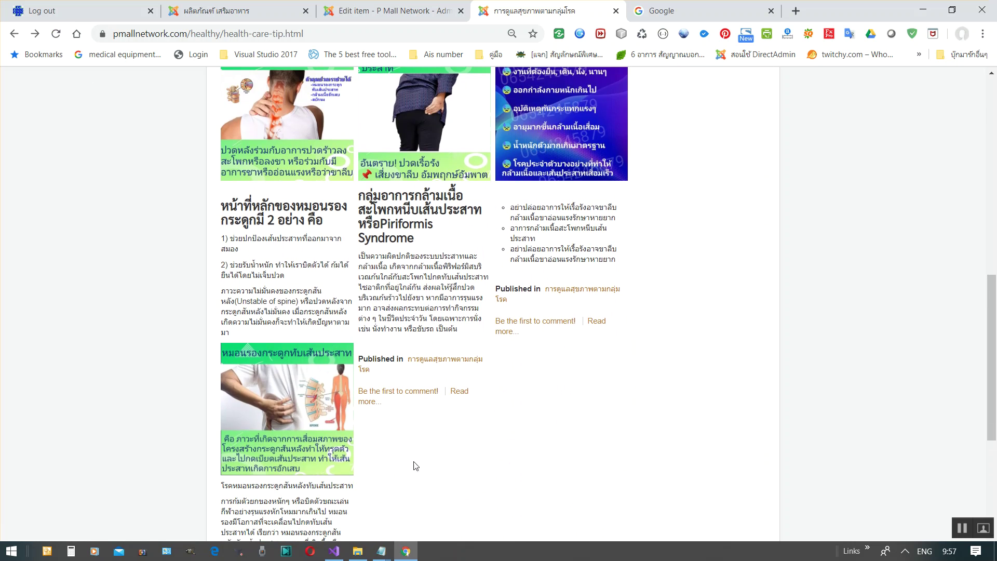
{"action": "scroll", "coordinate": [431, 458], "scroll_direction": "up", "scroll_amount": 2}
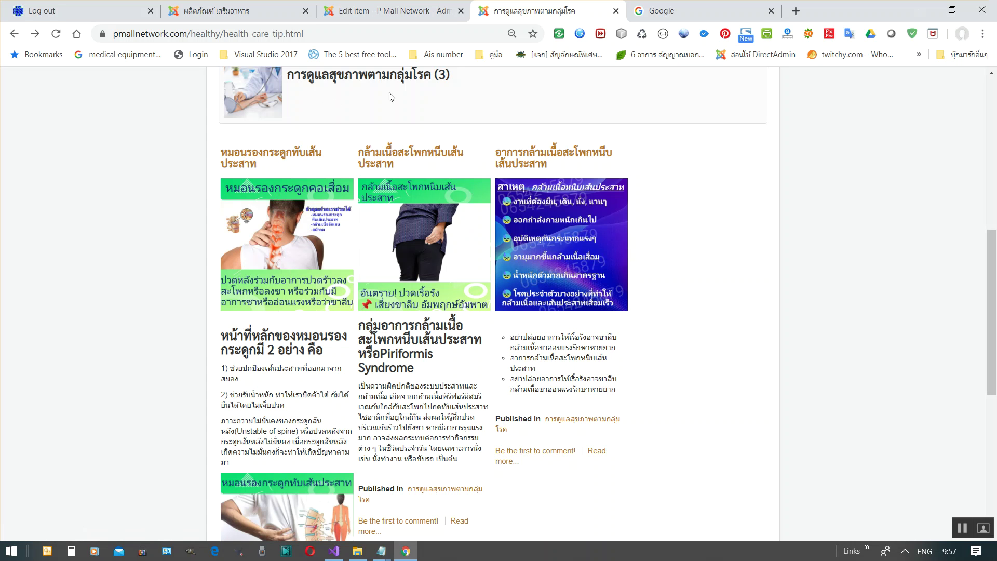
{"action": "left_click", "coordinate": [394, 12]}
{"action": "scroll", "coordinate": [548, 296], "scroll_direction": "down", "scroll_amount": 5}
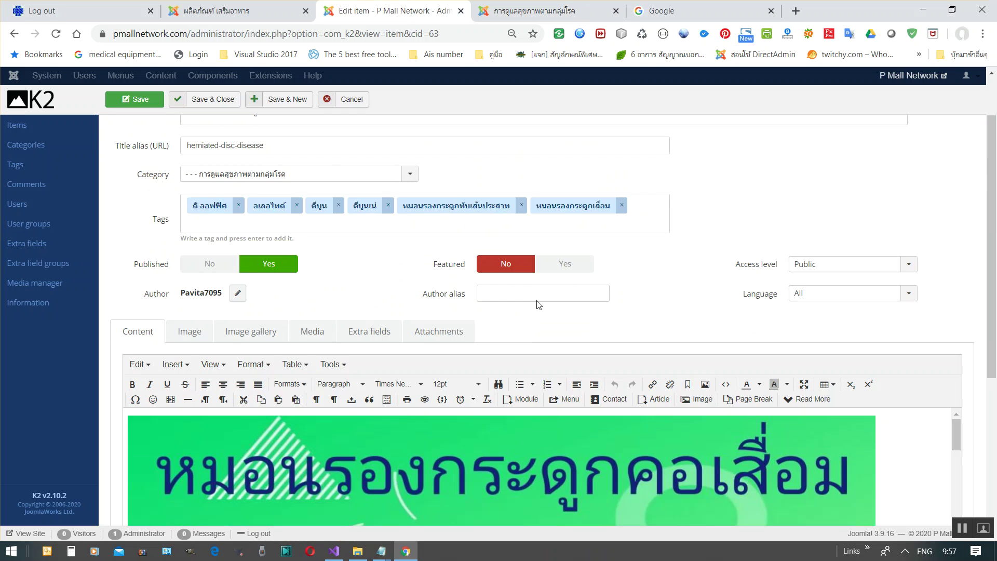
- Add an empty paragraph below the heading 'หน้าที่หลักของหมอนรองกระดูกมี 2 อย่าง คือ'
{"action": "scroll", "coordinate": [547, 297], "scroll_direction": "down", "scroll_amount": 15}
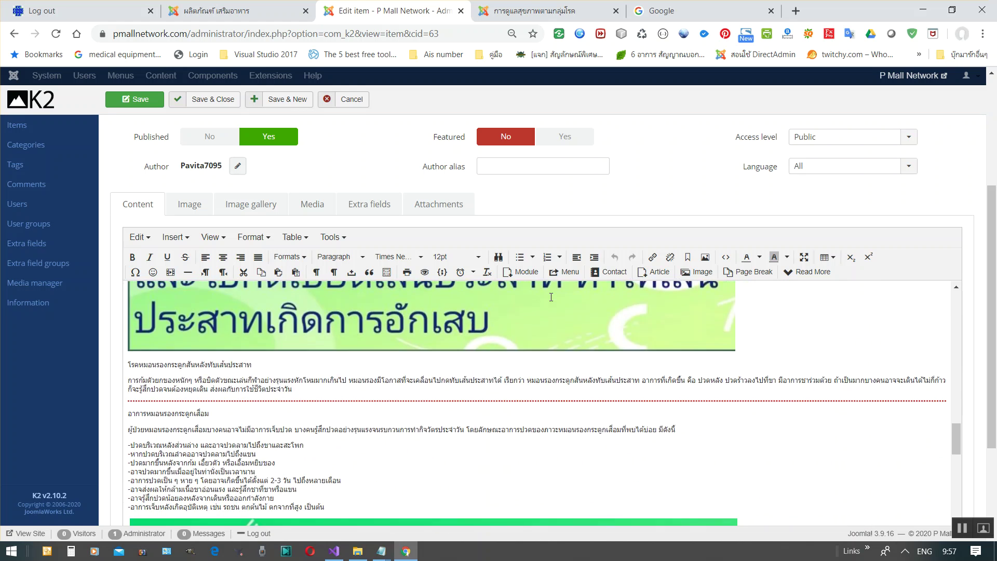
{"action": "scroll", "coordinate": [552, 297], "scroll_direction": "up", "scroll_amount": 12}
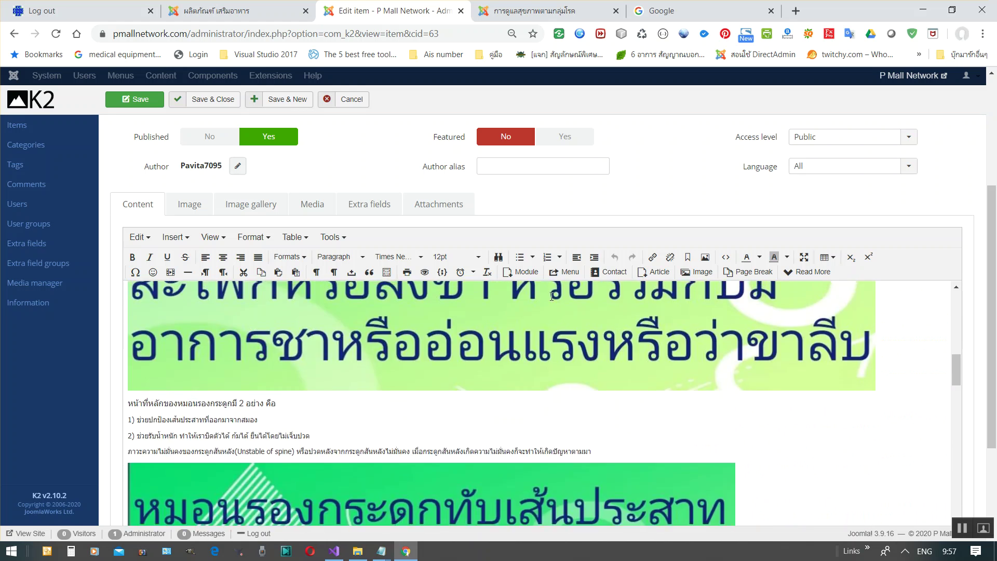
{"action": "scroll", "coordinate": [551, 297], "scroll_direction": "up", "scroll_amount": 4}
{"action": "scroll", "coordinate": [552, 297], "scroll_direction": "down", "scroll_amount": 5}
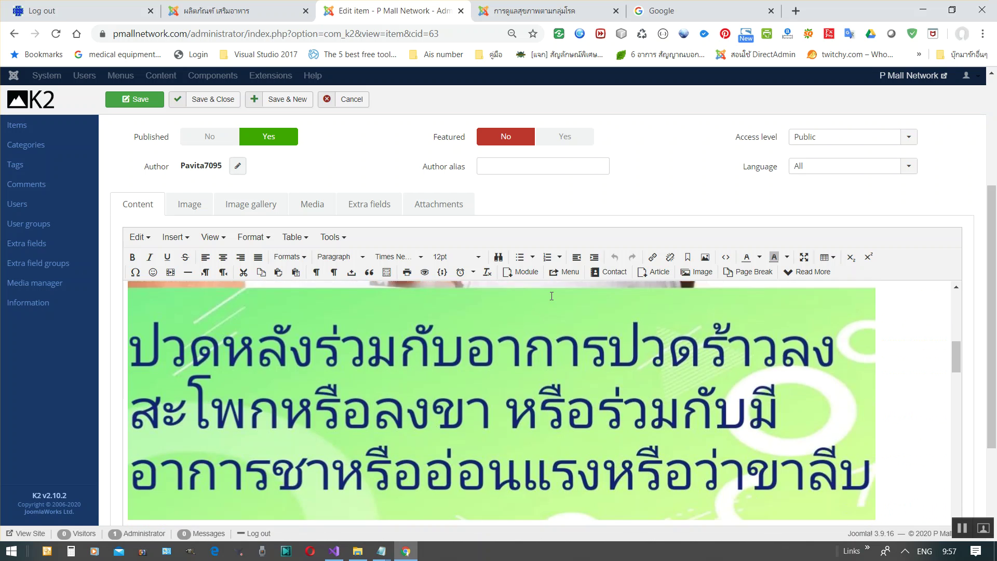
{"action": "scroll", "coordinate": [551, 297], "scroll_direction": "down", "scroll_amount": 4}
{"action": "scroll", "coordinate": [553, 294], "scroll_direction": "up", "scroll_amount": 4}
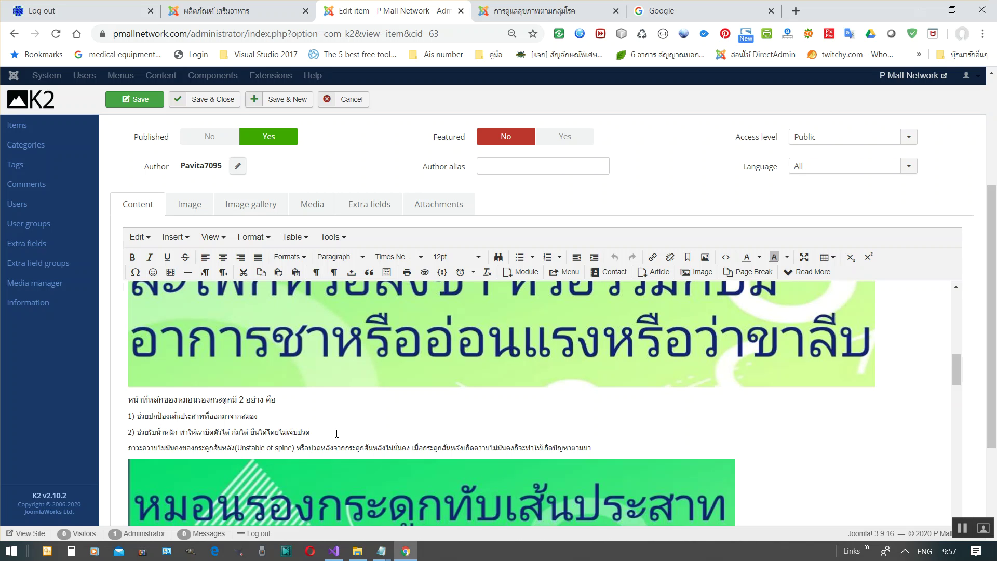
{"action": "left_click", "coordinate": [312, 410]}
{"action": "left_click", "coordinate": [359, 395]}
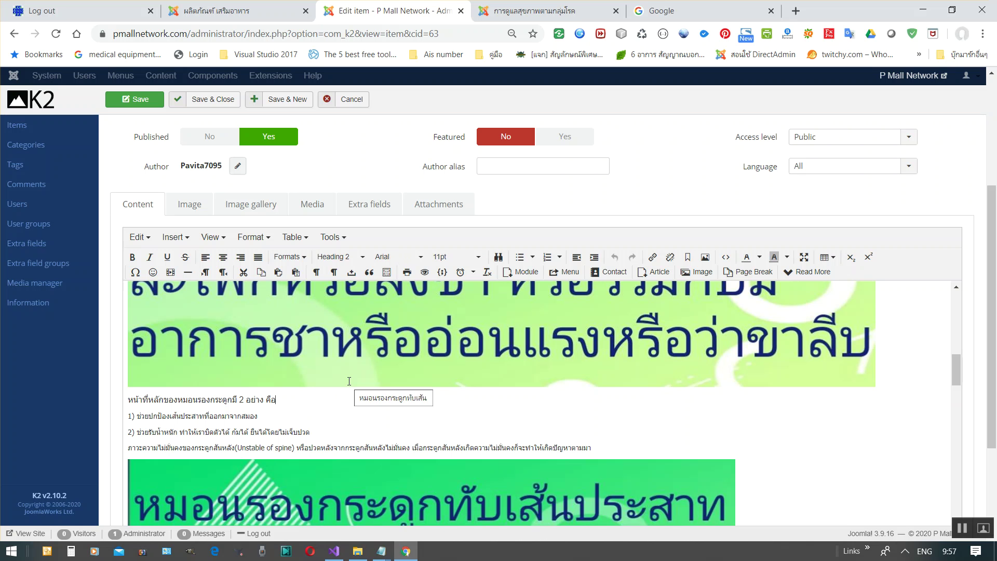
{"action": "key", "text": "Return"}
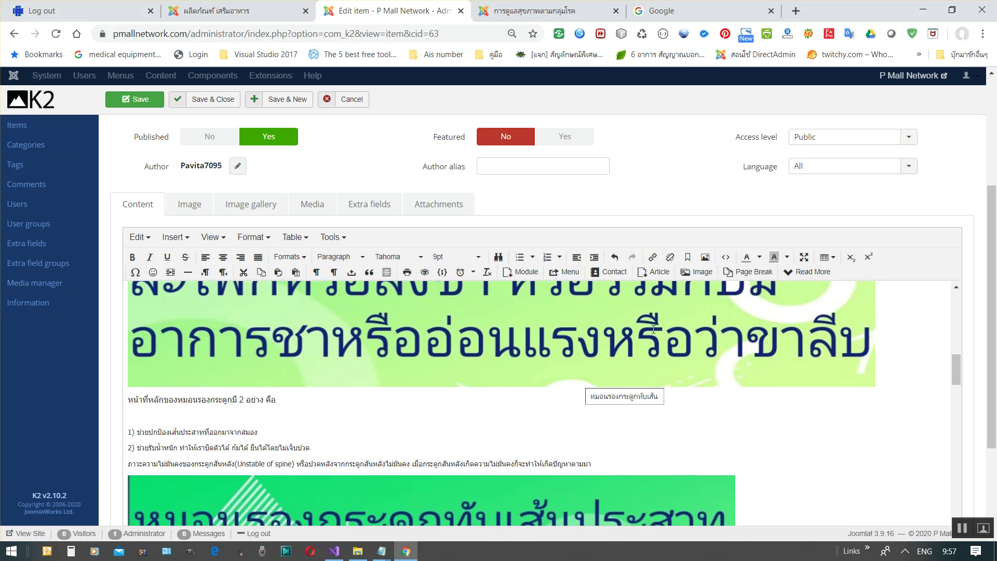
{"action": "left_click", "coordinate": [809, 272]}
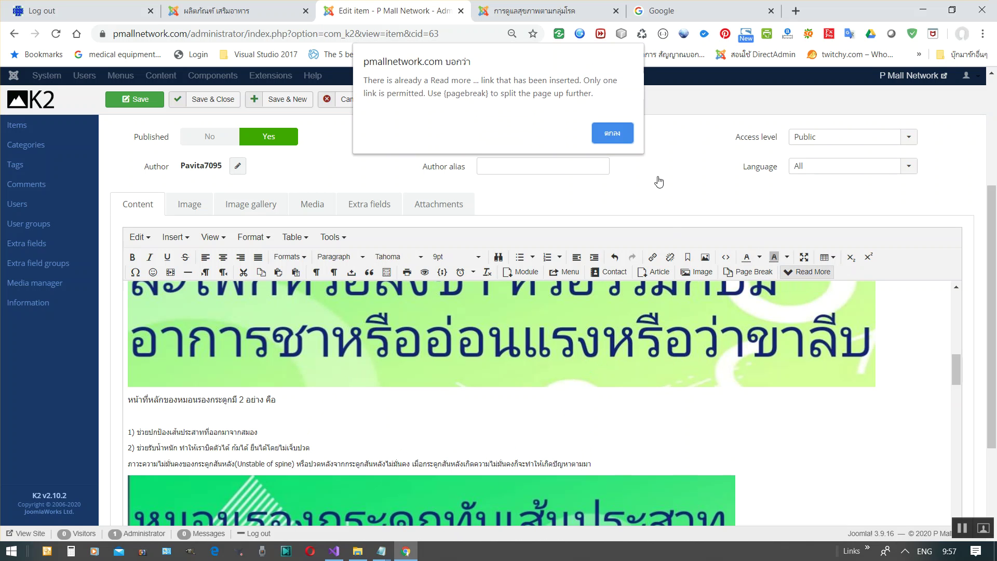
{"action": "left_click", "coordinate": [613, 133]}
- Delete the old Read More break further down the disc article
{"action": "scroll", "coordinate": [601, 367], "scroll_direction": "down", "scroll_amount": 3}
{"action": "scroll", "coordinate": [600, 367], "scroll_direction": "down", "scroll_amount": 15}
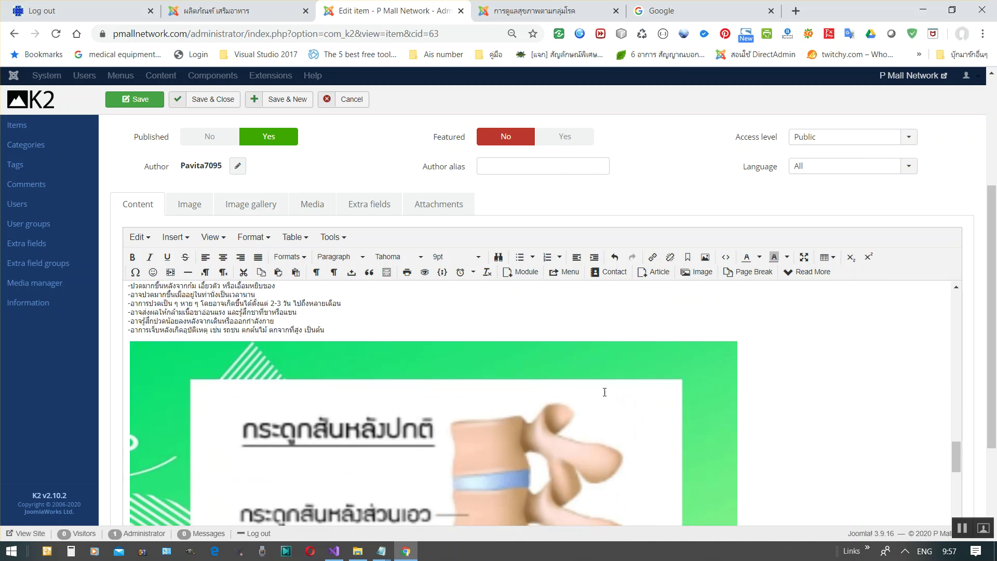
{"action": "scroll", "coordinate": [607, 391], "scroll_direction": "down", "scroll_amount": 15}
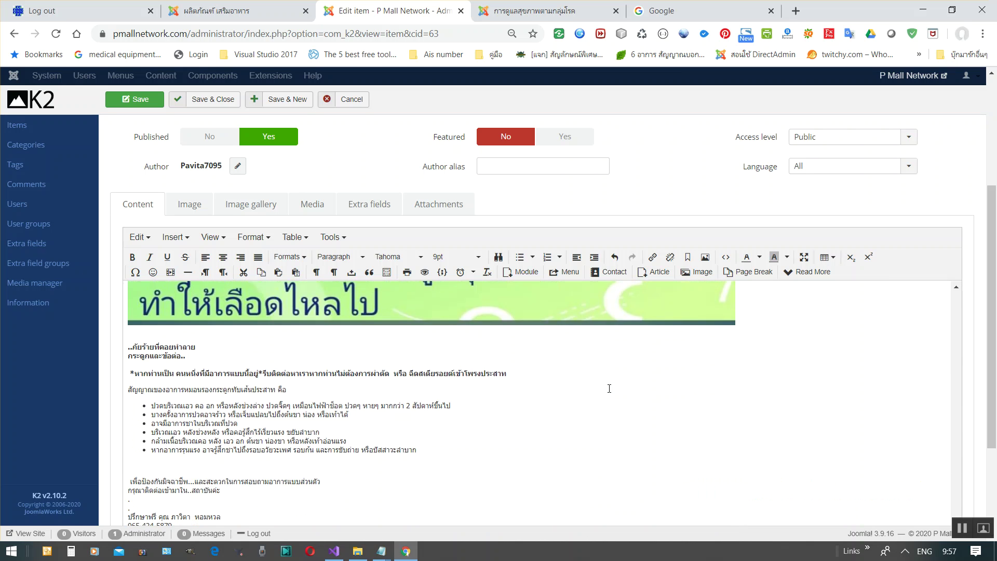
{"action": "scroll", "coordinate": [614, 382], "scroll_direction": "up", "scroll_amount": 10}
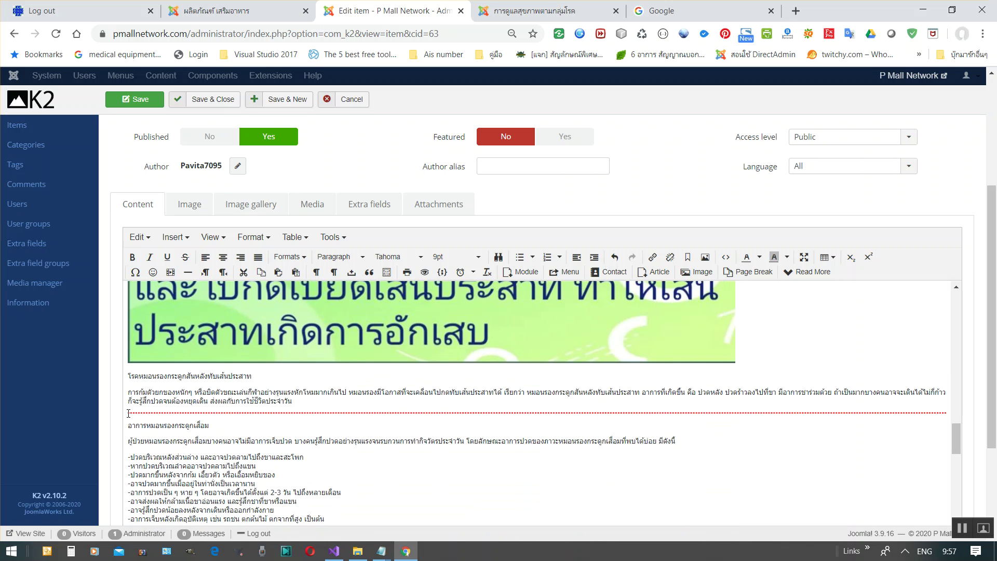
{"action": "key", "text": "BackSpace"}
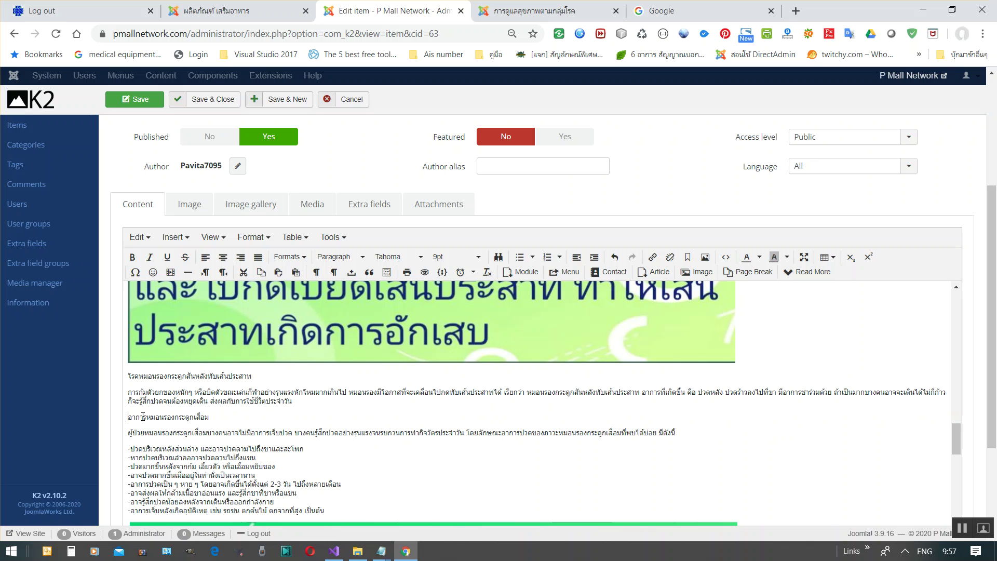
- Insert a Read More break in the new line below the heading and save item 63
{"action": "scroll", "coordinate": [144, 416], "scroll_direction": "up", "scroll_amount": 8}
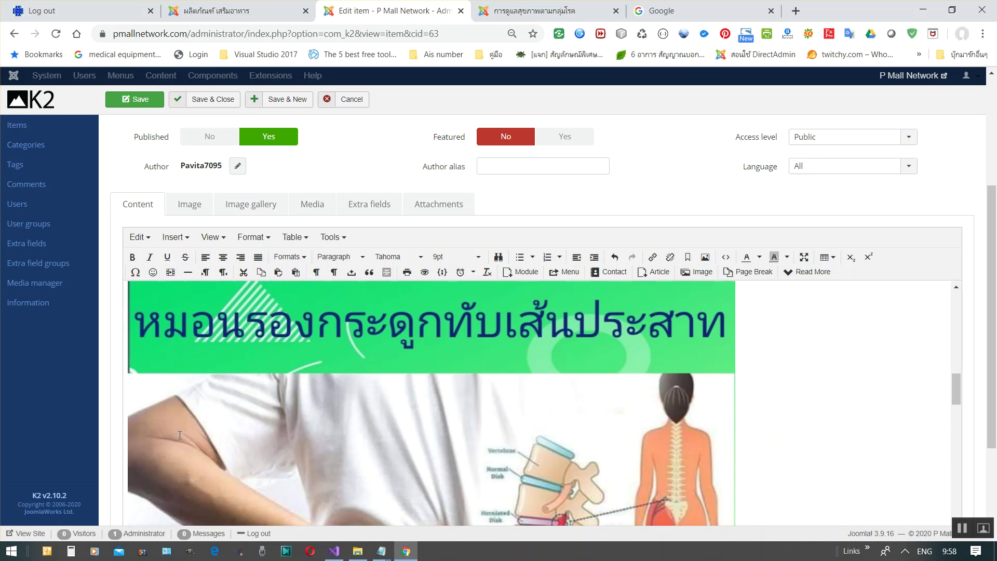
{"action": "scroll", "coordinate": [186, 432], "scroll_direction": "up", "scroll_amount": 6}
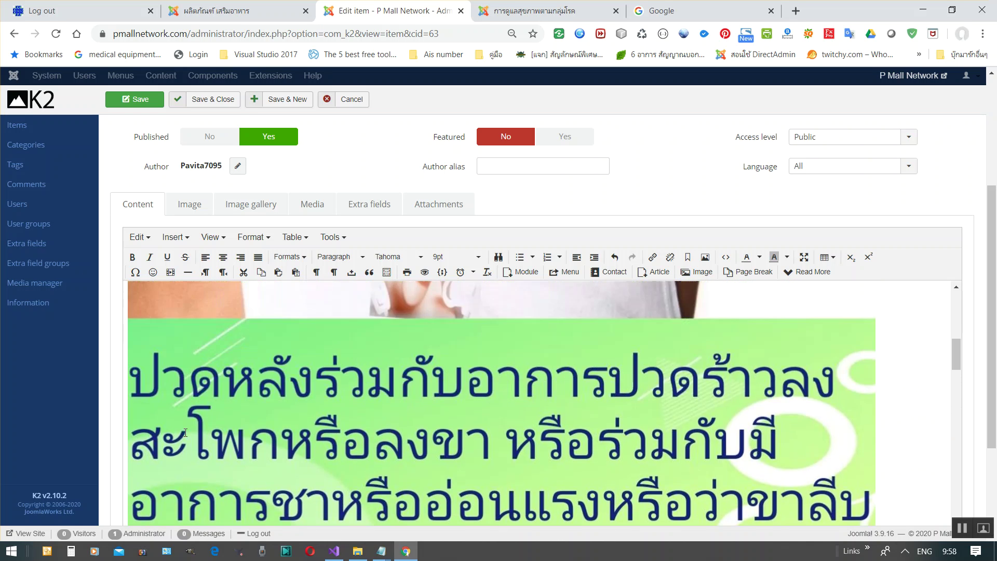
{"action": "scroll", "coordinate": [188, 430], "scroll_direction": "down", "scroll_amount": 10}
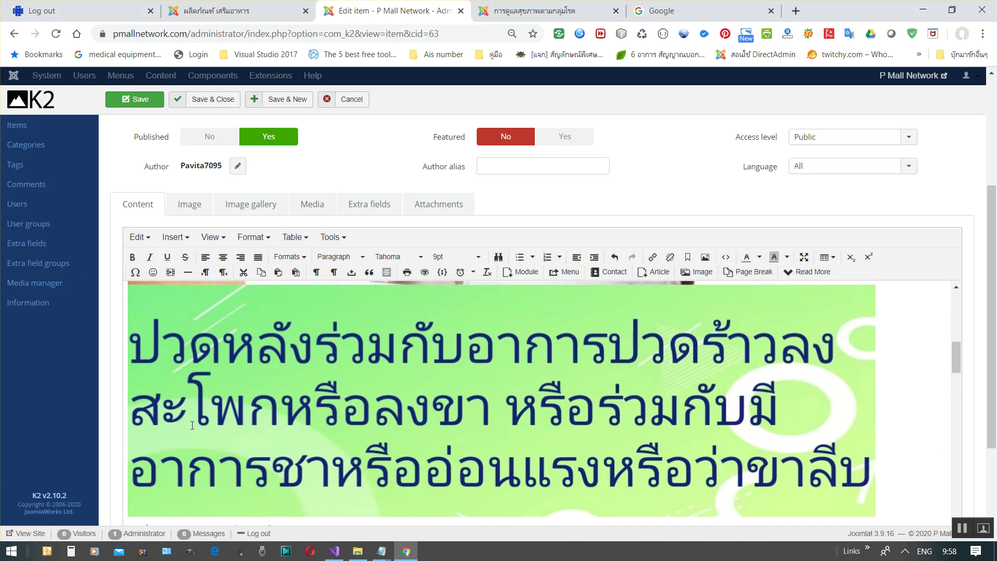
{"action": "scroll", "coordinate": [188, 380], "scroll_direction": "up", "scroll_amount": 1}
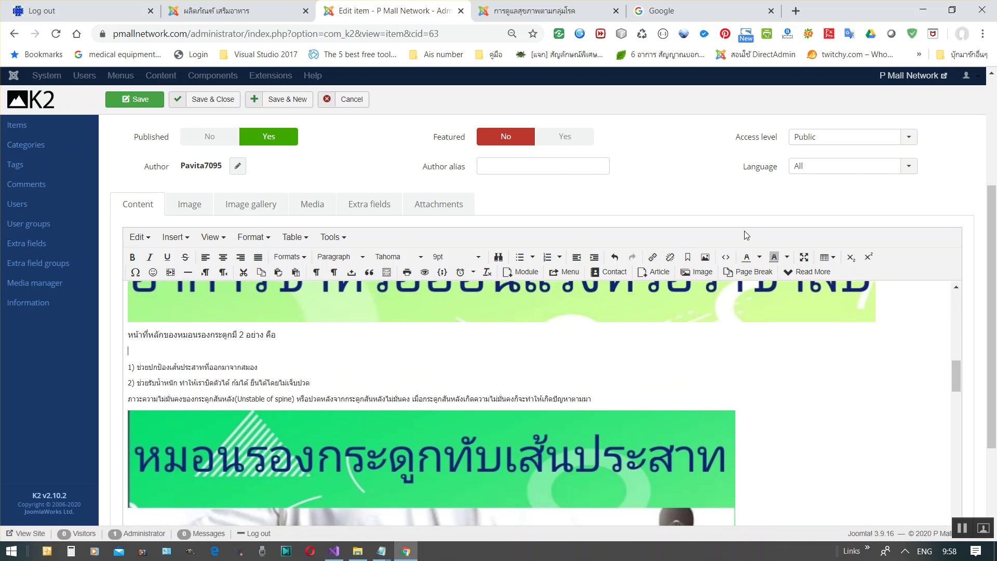
{"action": "left_click", "coordinate": [805, 274]}
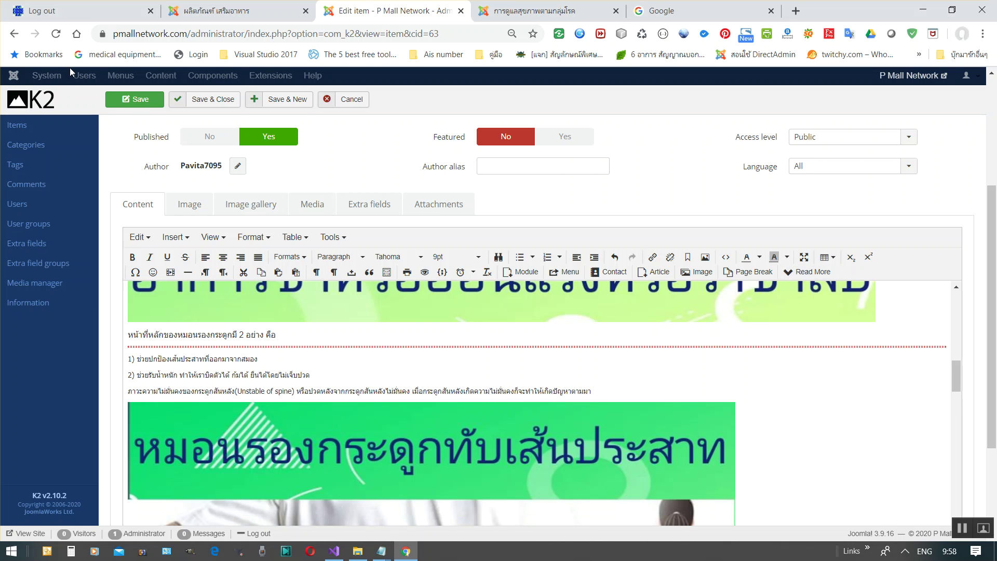
{"action": "left_click", "coordinate": [152, 106]}
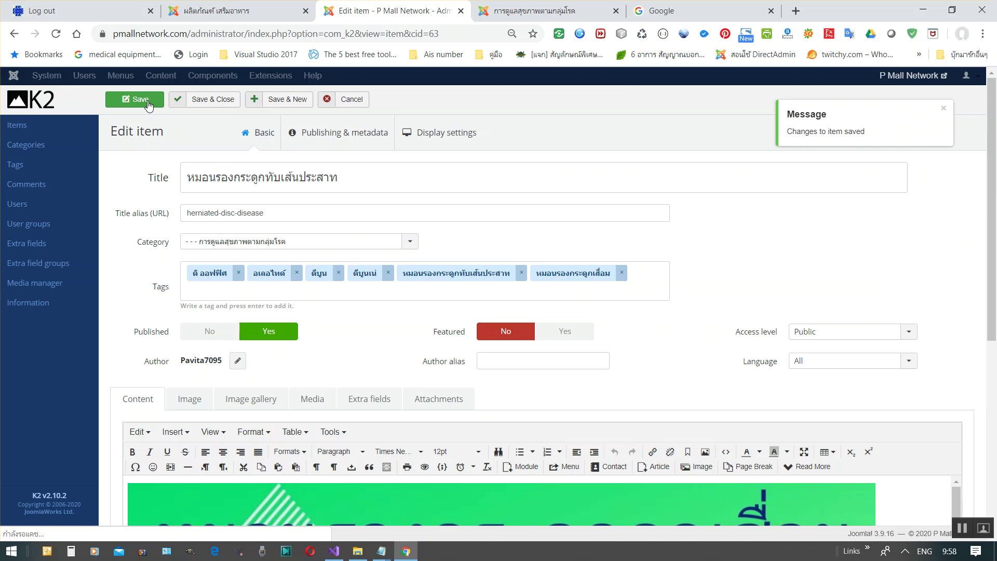
{"action": "left_click", "coordinate": [255, 15]}
- Reload the live health-care page to confirm the disc teaser ends at its heading, then cancel item 63
{"action": "left_click", "coordinate": [502, 14]}
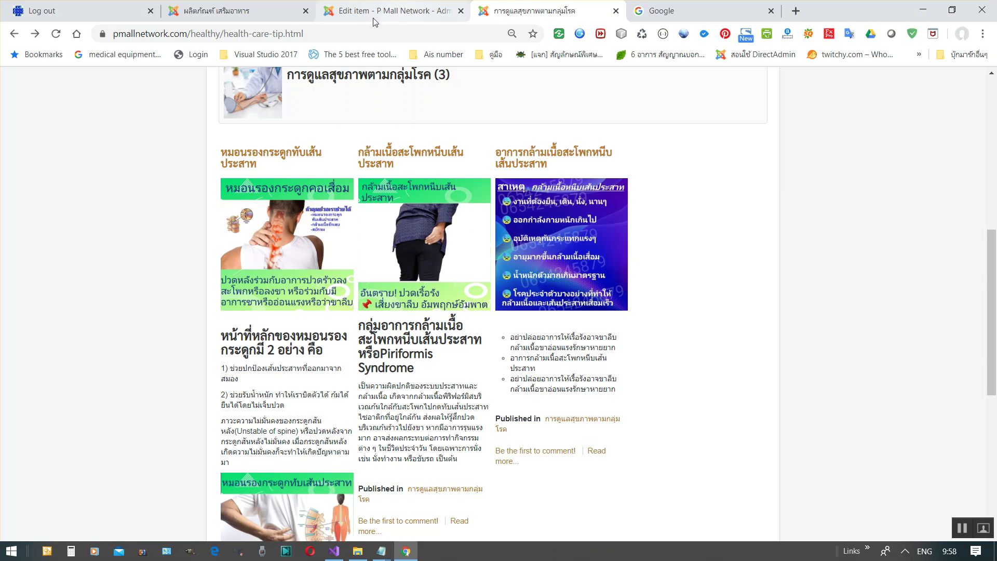
{"action": "left_click", "coordinate": [55, 36]}
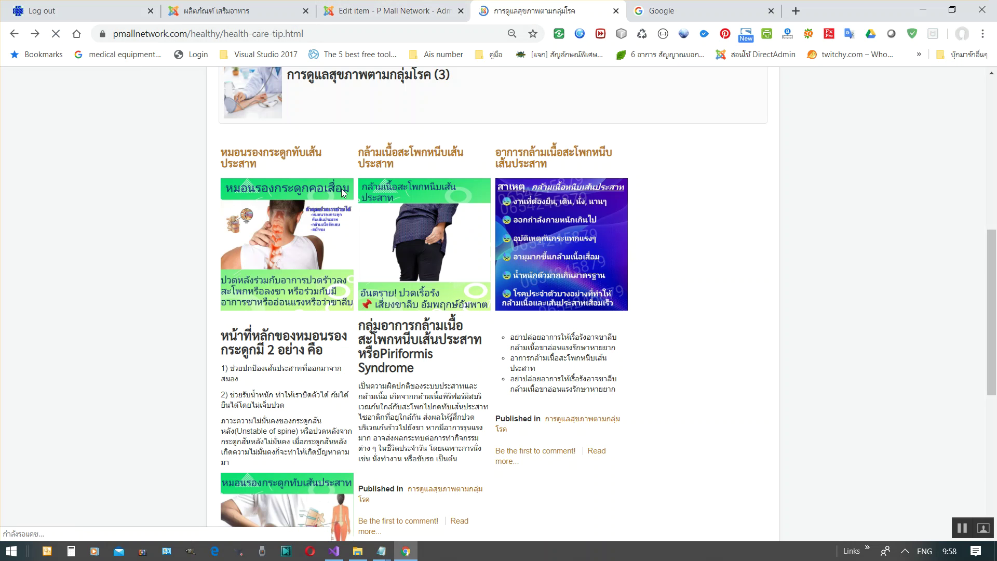
{"action": "scroll", "coordinate": [509, 247], "scroll_direction": "down", "scroll_amount": 3}
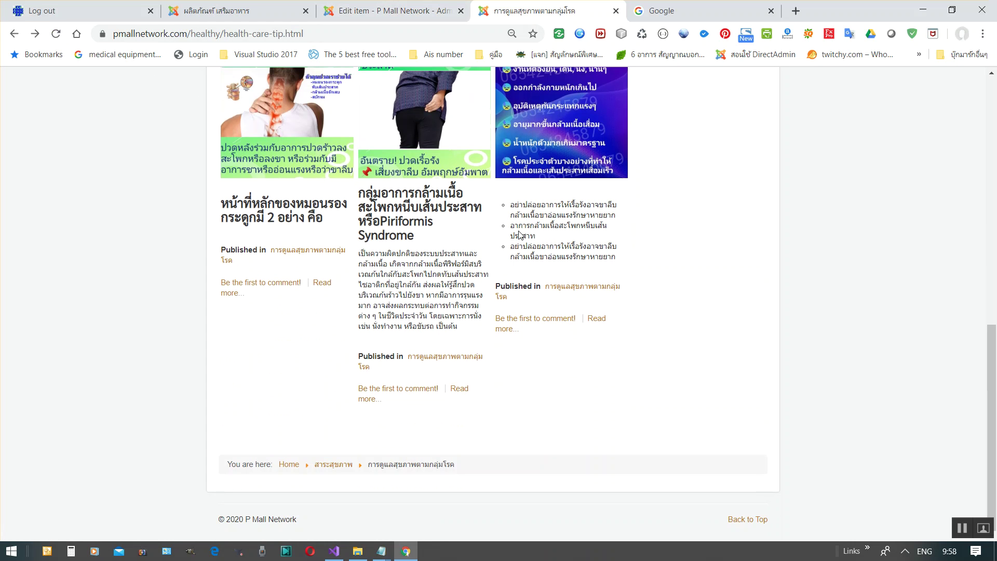
{"action": "scroll", "coordinate": [527, 227], "scroll_direction": "up", "scroll_amount": 3}
{"action": "scroll", "coordinate": [529, 231], "scroll_direction": "down", "scroll_amount": 3}
{"action": "scroll", "coordinate": [532, 225], "scroll_direction": "up", "scroll_amount": 3}
{"action": "scroll", "coordinate": [530, 224], "scroll_direction": "down", "scroll_amount": 3}
{"action": "scroll", "coordinate": [487, 259], "scroll_direction": "up", "scroll_amount": 3}
{"action": "scroll", "coordinate": [483, 259], "scroll_direction": "down", "scroll_amount": 3}
{"action": "scroll", "coordinate": [441, 107], "scroll_direction": "up", "scroll_amount": 3}
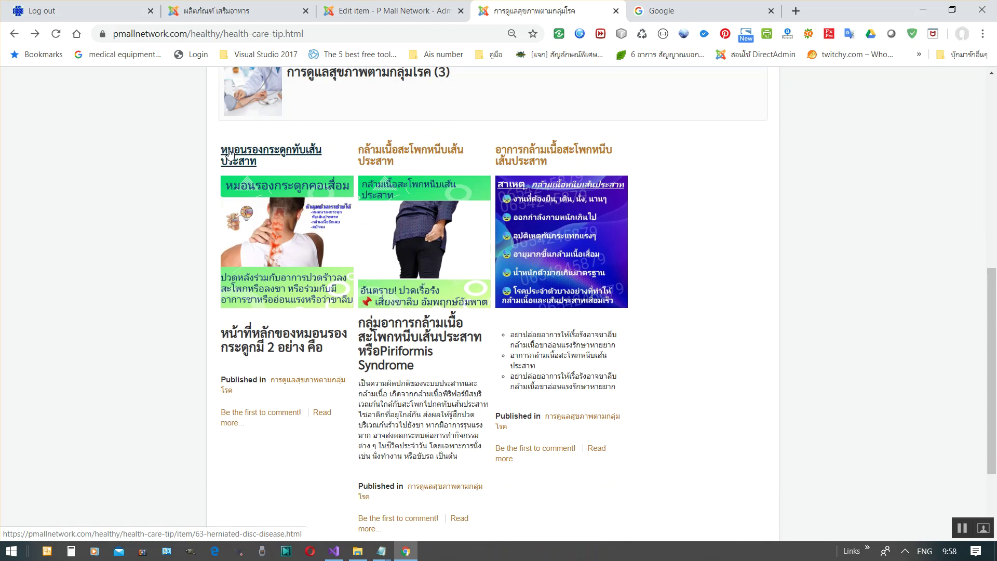
{"action": "left_click", "coordinate": [394, 11]}
{"action": "left_click", "coordinate": [346, 98]}
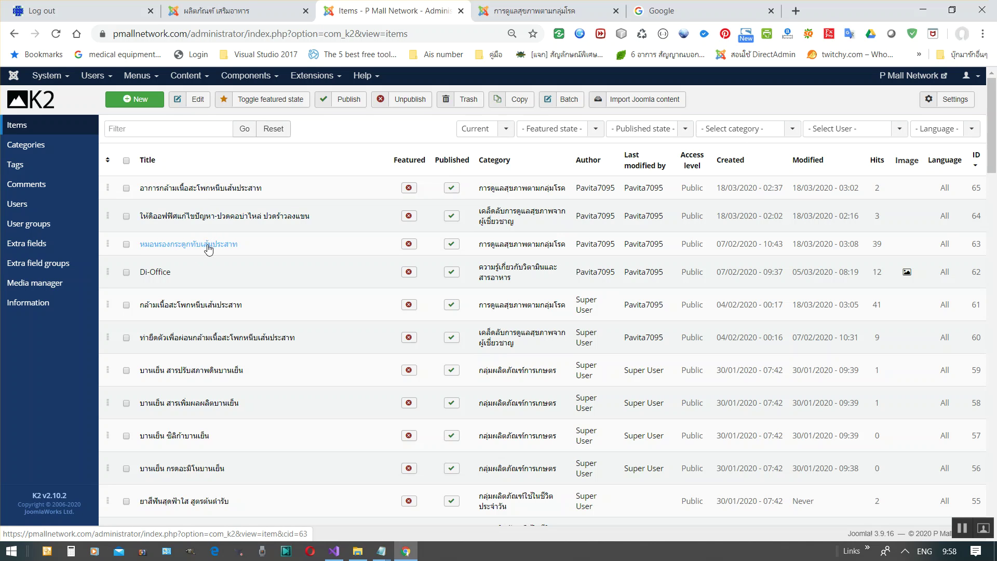
- In item 61, replace the old Read More break with one under the Piriformis Syndrome heading, then save & close
{"action": "left_click", "coordinate": [192, 309]}
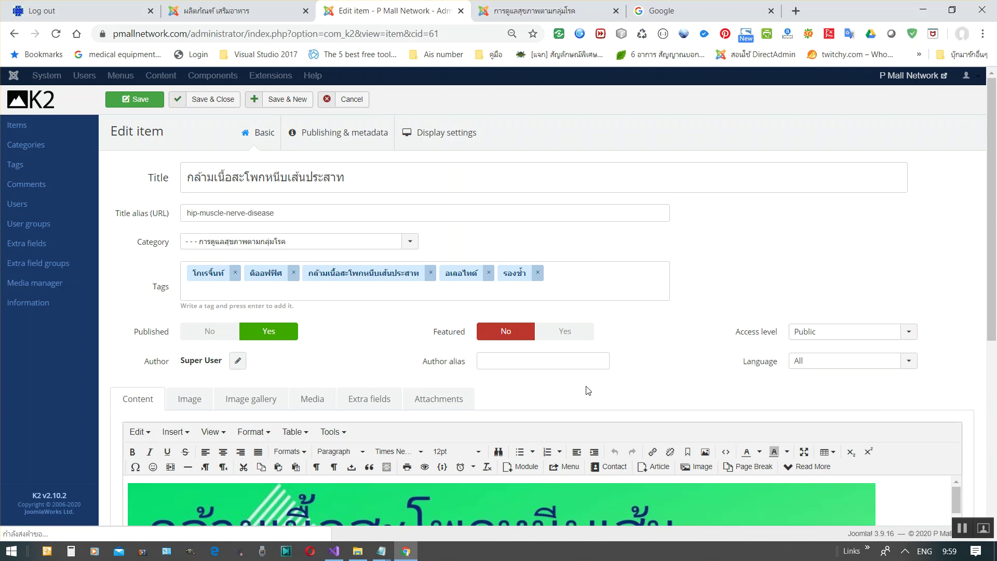
{"action": "scroll", "coordinate": [589, 391], "scroll_direction": "down", "scroll_amount": 15}
{"action": "scroll", "coordinate": [587, 387], "scroll_direction": "up", "scroll_amount": 5}
{"action": "scroll", "coordinate": [594, 379], "scroll_direction": "down", "scroll_amount": 5}
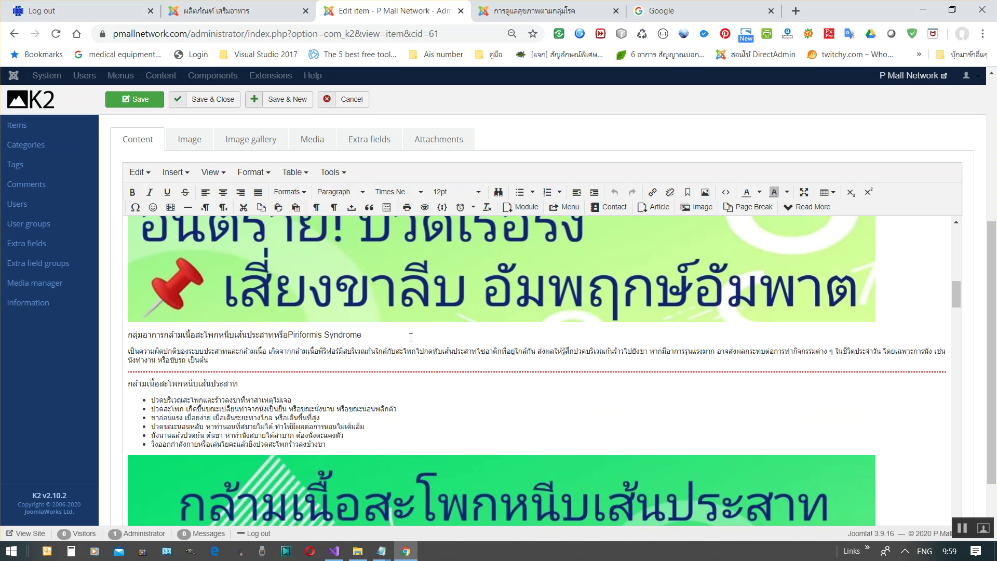
{"action": "left_click", "coordinate": [373, 371]}
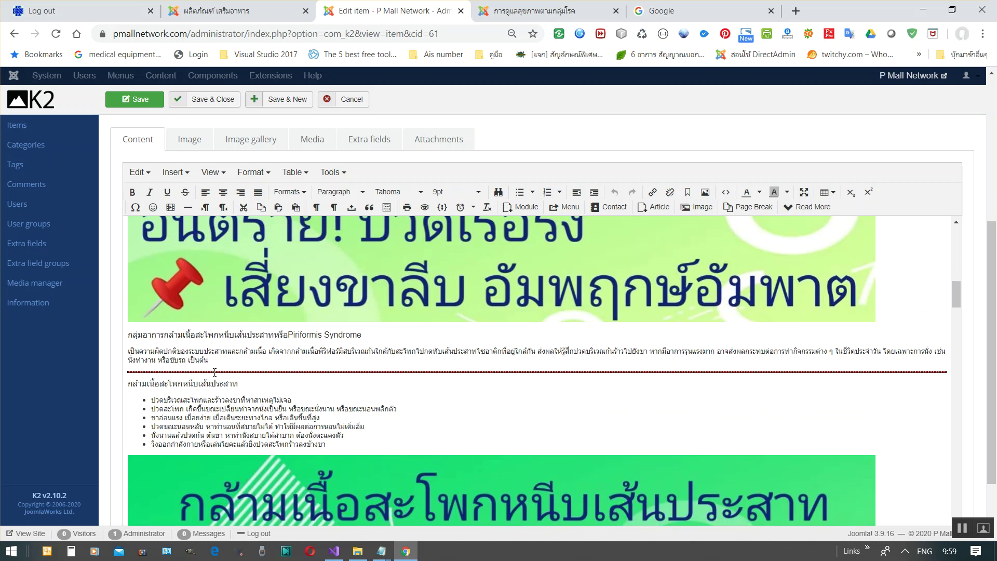
{"action": "key", "text": "Delete"}
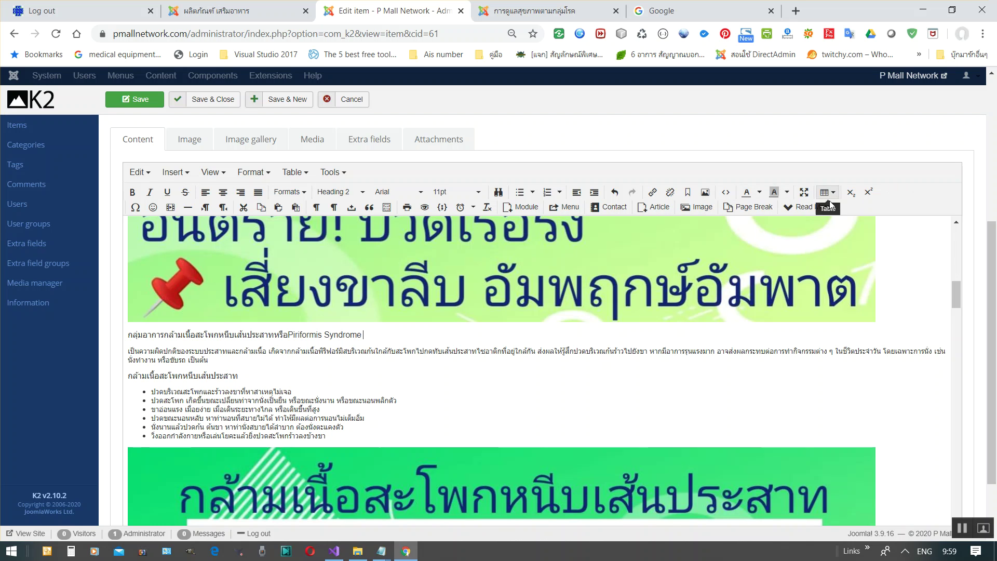
{"action": "left_click", "coordinate": [800, 206]}
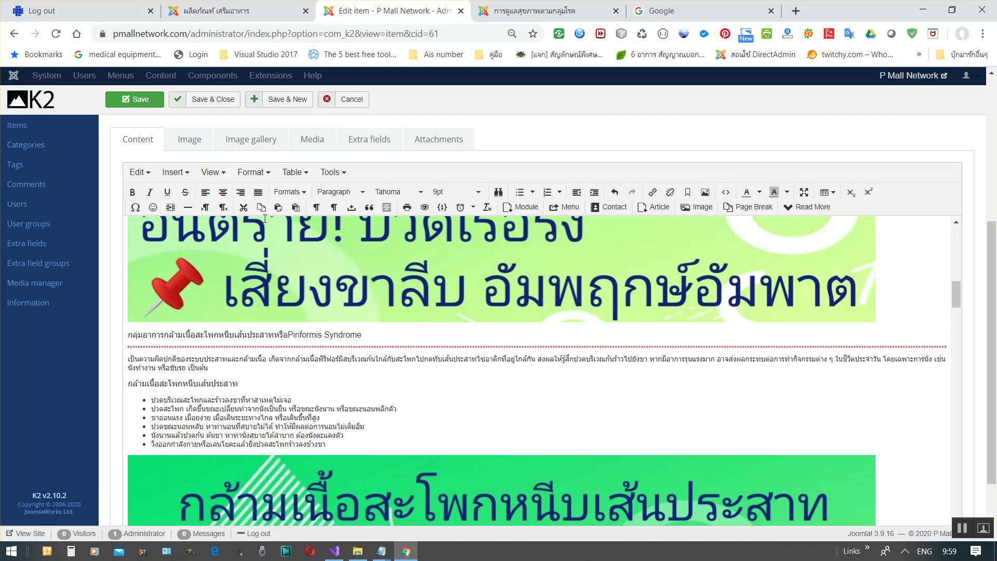
{"action": "left_click", "coordinate": [220, 100]}
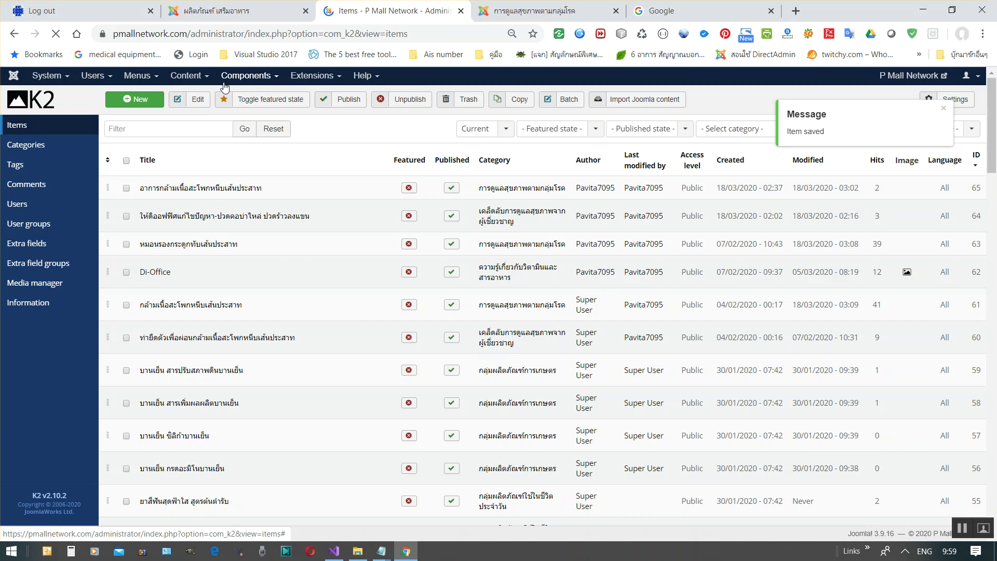
{"action": "left_click", "coordinate": [528, 7]}
{"action": "left_click", "coordinate": [56, 33]}
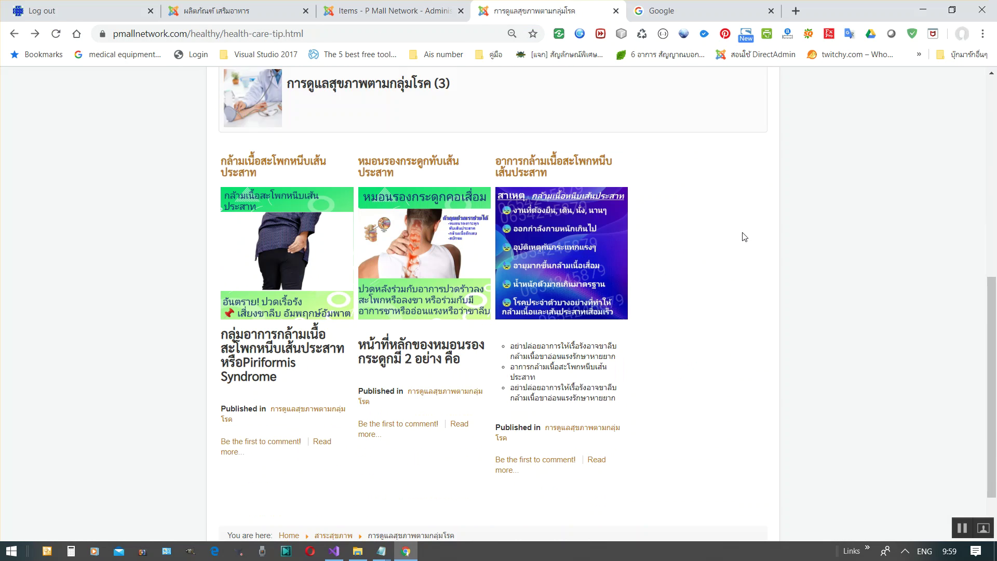
{"action": "scroll", "coordinate": [745, 237], "scroll_direction": "down", "scroll_amount": 2}
{"action": "scroll", "coordinate": [748, 232], "scroll_direction": "up", "scroll_amount": 3}
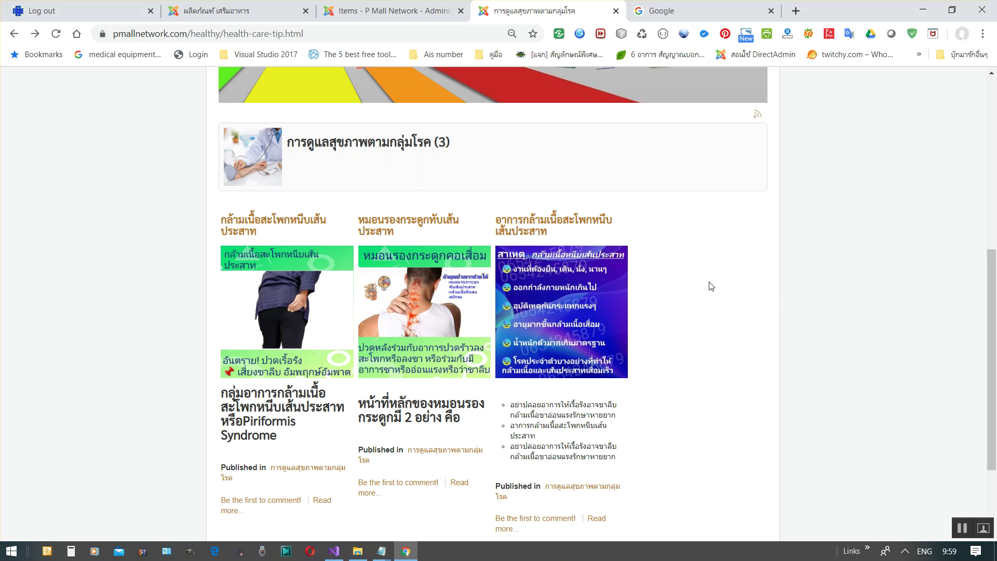
{"action": "scroll", "coordinate": [715, 282], "scroll_direction": "down", "scroll_amount": 3}
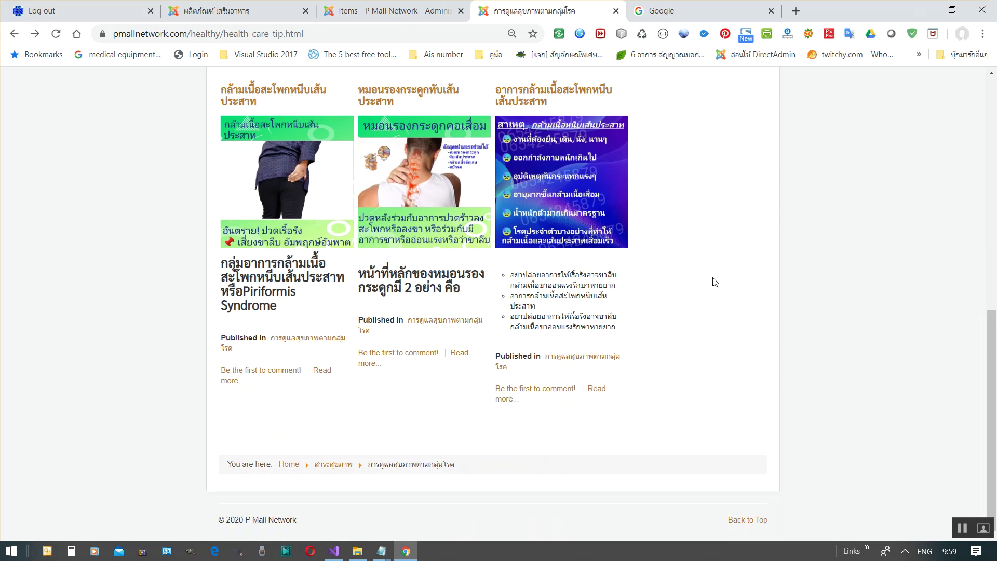
{"action": "scroll", "coordinate": [715, 282], "scroll_direction": "up", "scroll_amount": 5}
{"action": "scroll", "coordinate": [715, 278], "scroll_direction": "down", "scroll_amount": 5}
{"action": "left_click", "coordinate": [387, 9]}
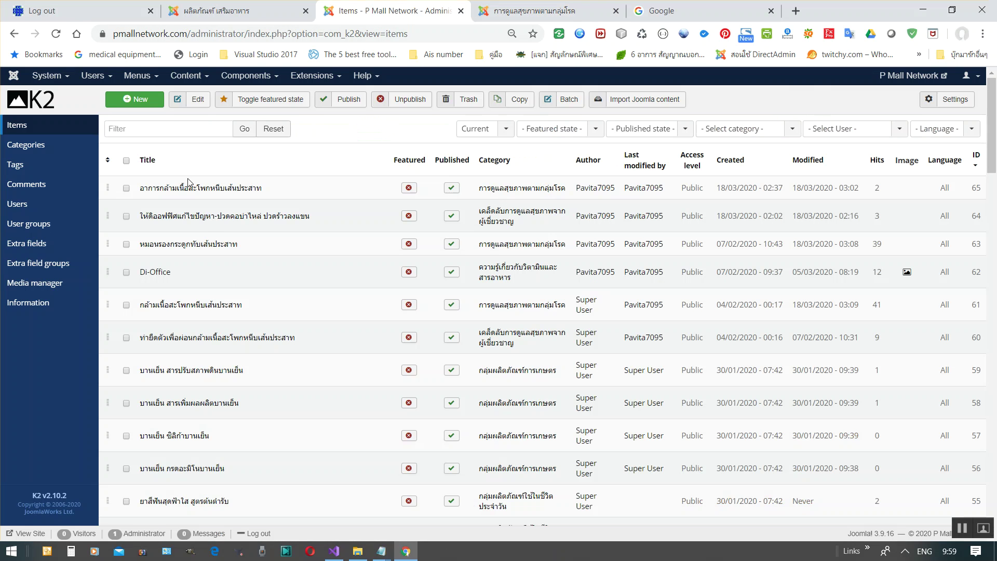
- Scroll through item 65's infographics in the editor, then view the live health-care-tip category page
{"action": "left_click", "coordinate": [234, 189]}
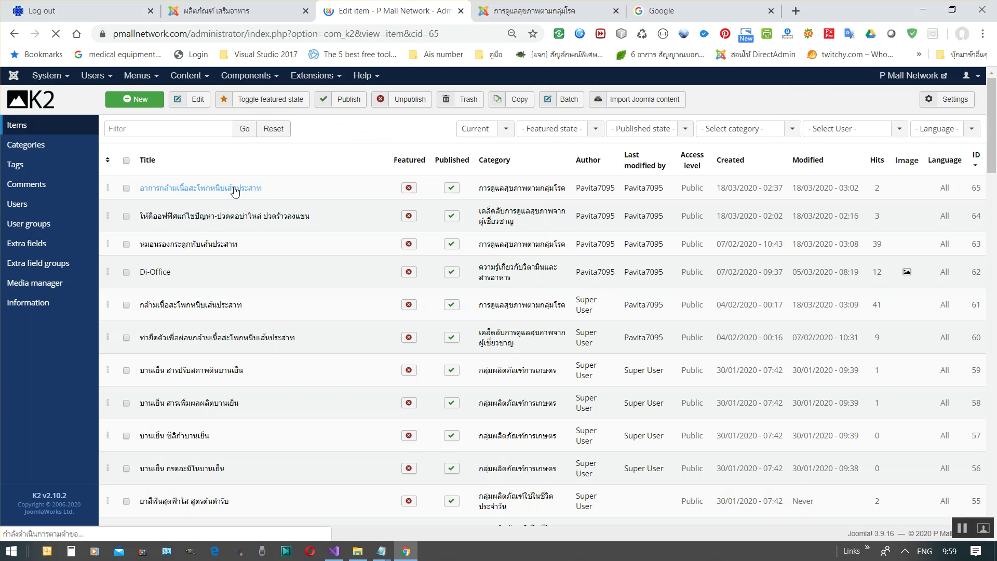
{"action": "scroll", "coordinate": [364, 260], "scroll_direction": "down", "scroll_amount": 10}
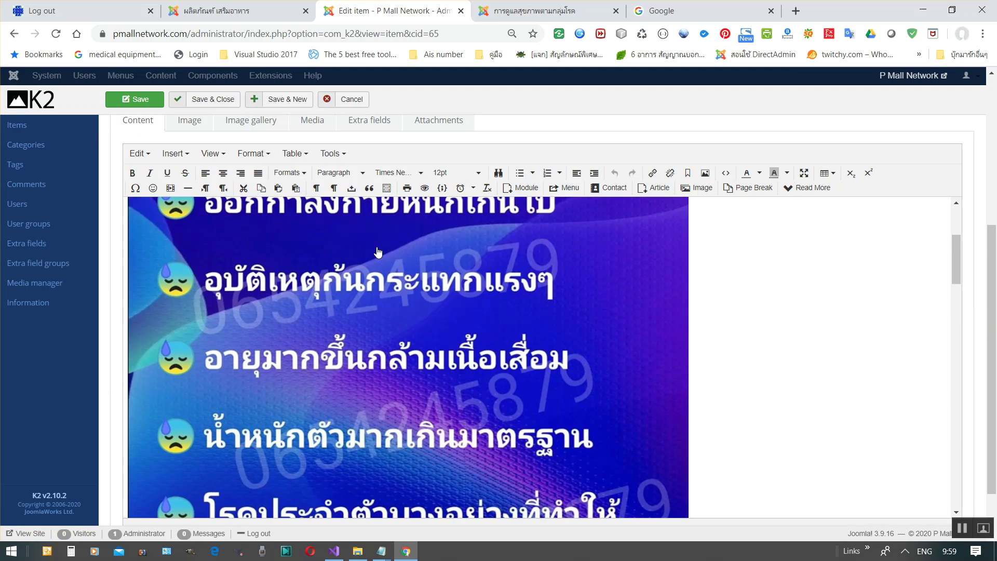
{"action": "scroll", "coordinate": [378, 252], "scroll_direction": "down", "scroll_amount": 15}
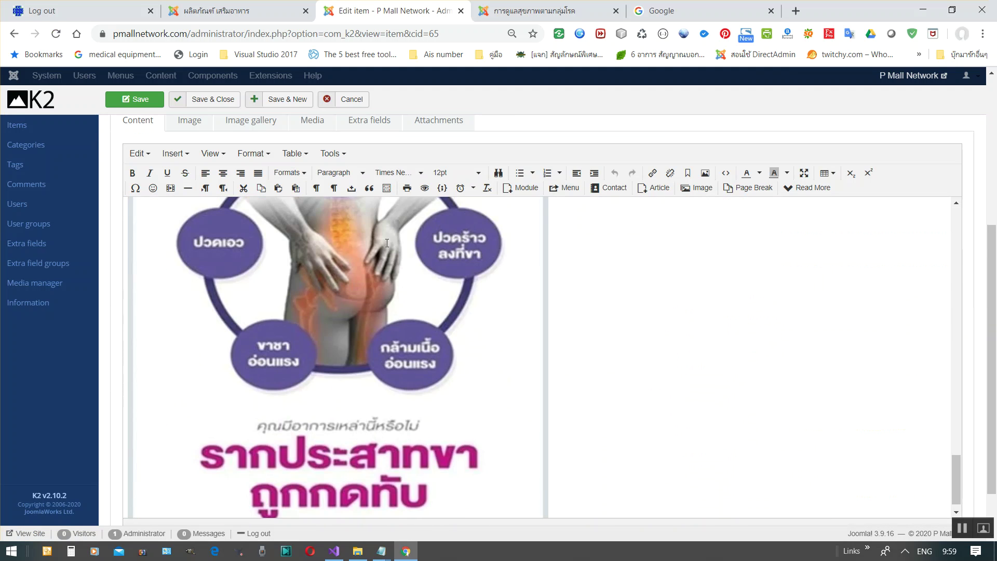
{"action": "scroll", "coordinate": [387, 243], "scroll_direction": "down", "scroll_amount": 1}
{"action": "scroll", "coordinate": [389, 244], "scroll_direction": "up", "scroll_amount": 20}
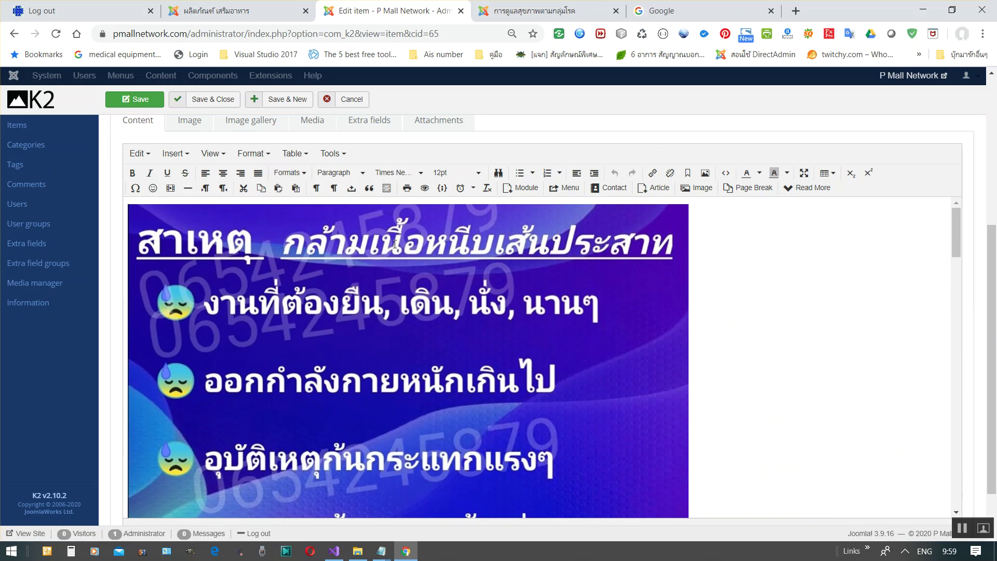
{"action": "scroll", "coordinate": [395, 244], "scroll_direction": "up", "scroll_amount": 5}
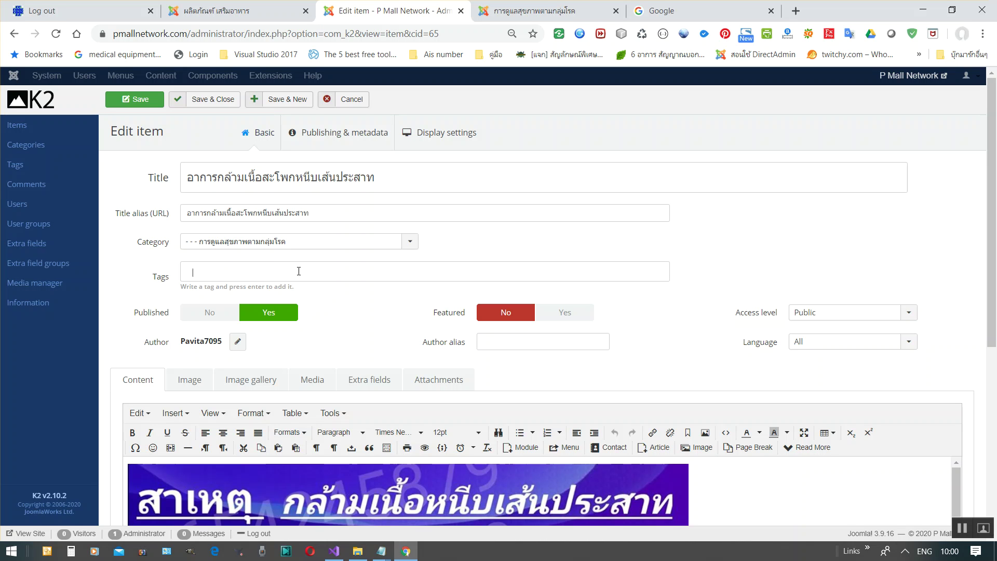
{"action": "scroll", "coordinate": [386, 292], "scroll_direction": "down", "scroll_amount": 15}
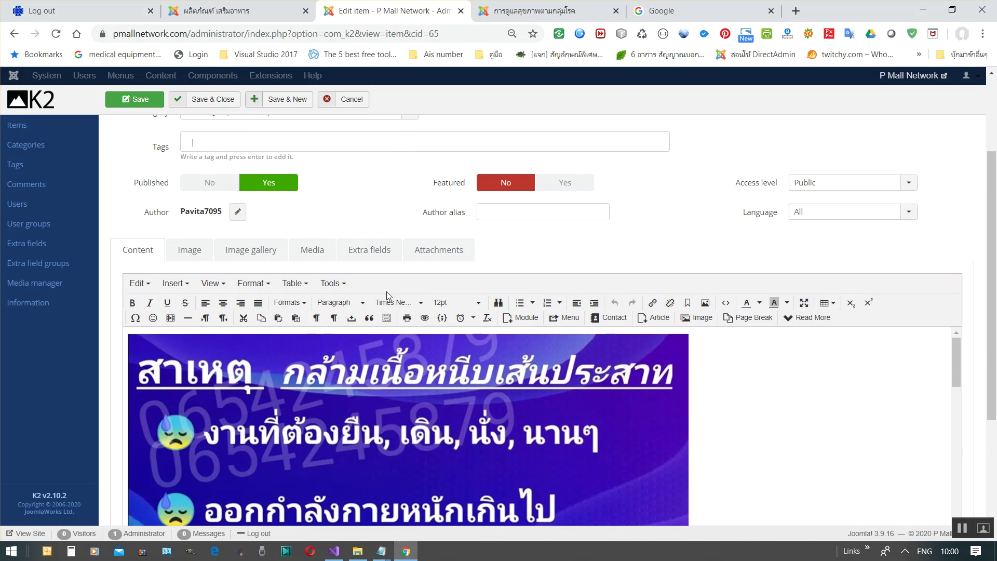
{"action": "scroll", "coordinate": [396, 286], "scroll_direction": "down", "scroll_amount": 6}
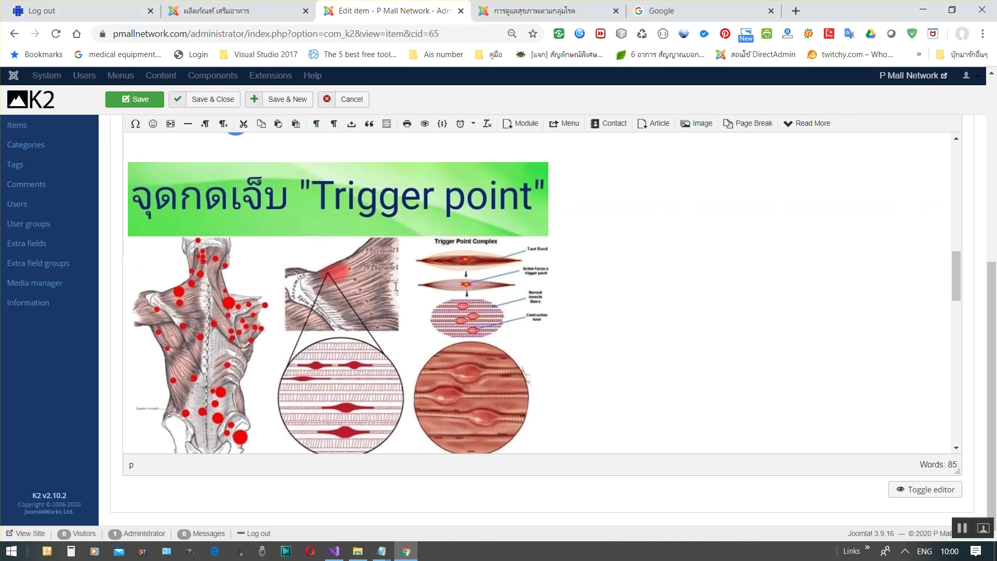
{"action": "scroll", "coordinate": [397, 286], "scroll_direction": "up", "scroll_amount": 15}
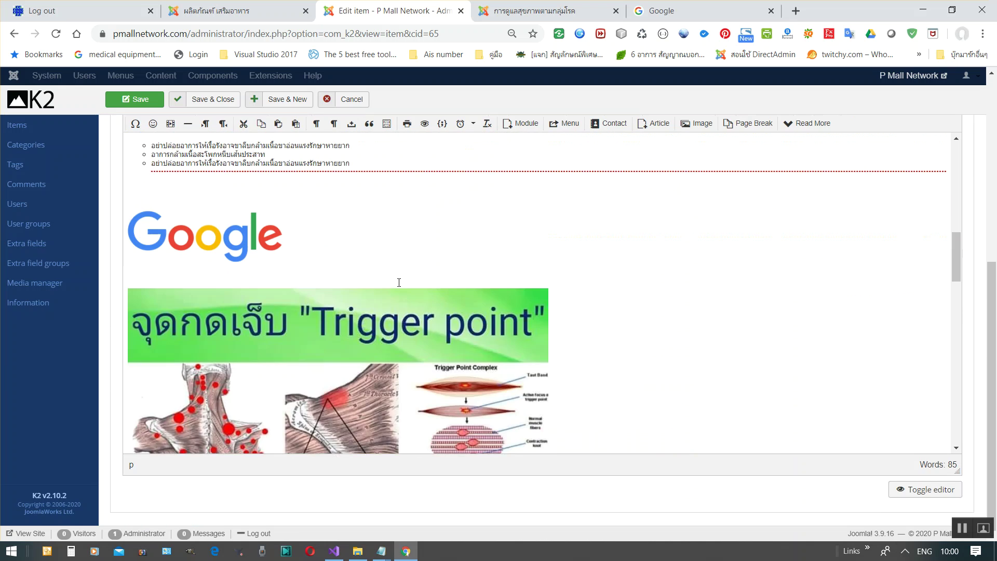
{"action": "scroll", "coordinate": [405, 280], "scroll_direction": "up", "scroll_amount": 6}
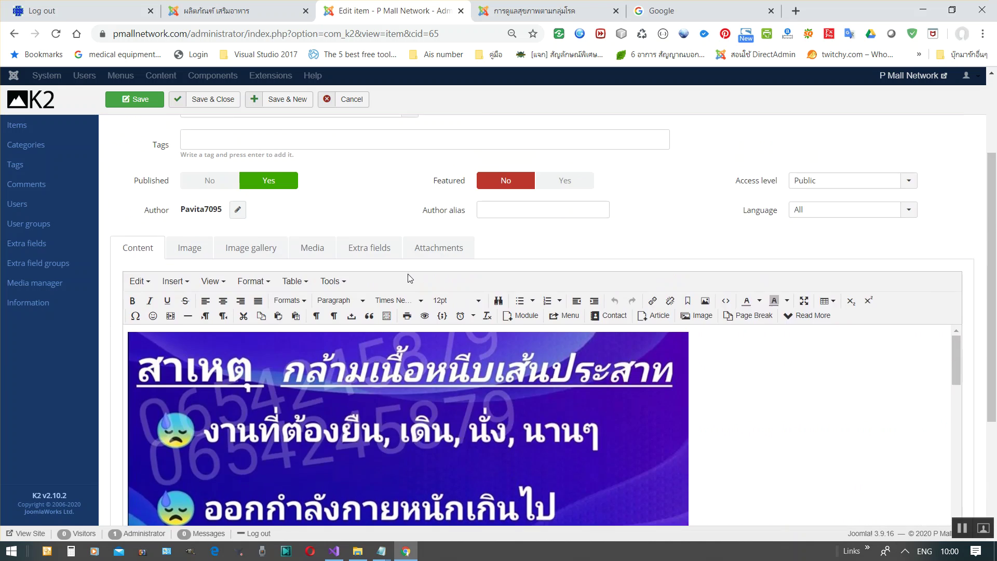
{"action": "scroll", "coordinate": [414, 274], "scroll_direction": "down", "scroll_amount": 3}
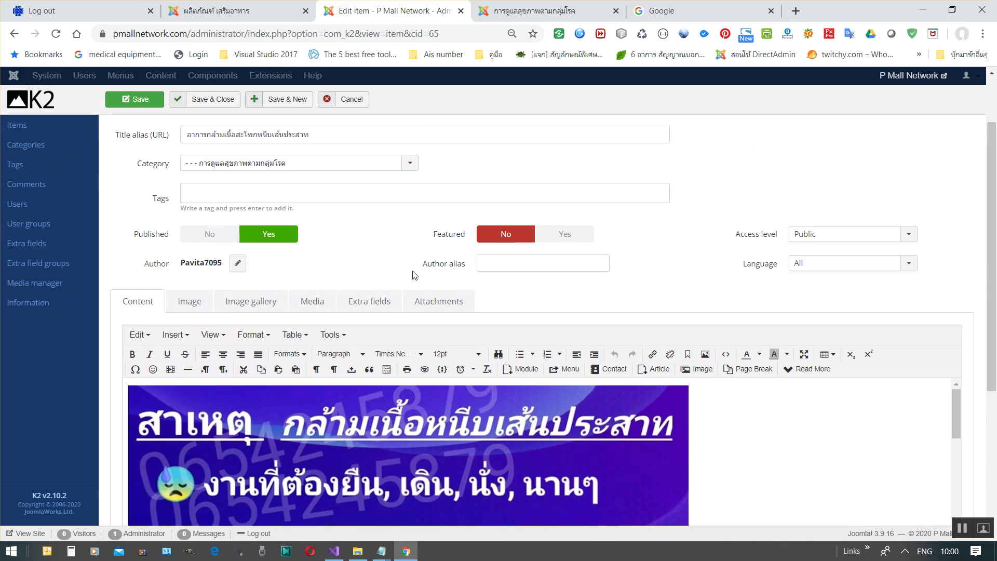
{"action": "scroll", "coordinate": [416, 270], "scroll_direction": "up", "scroll_amount": 3}
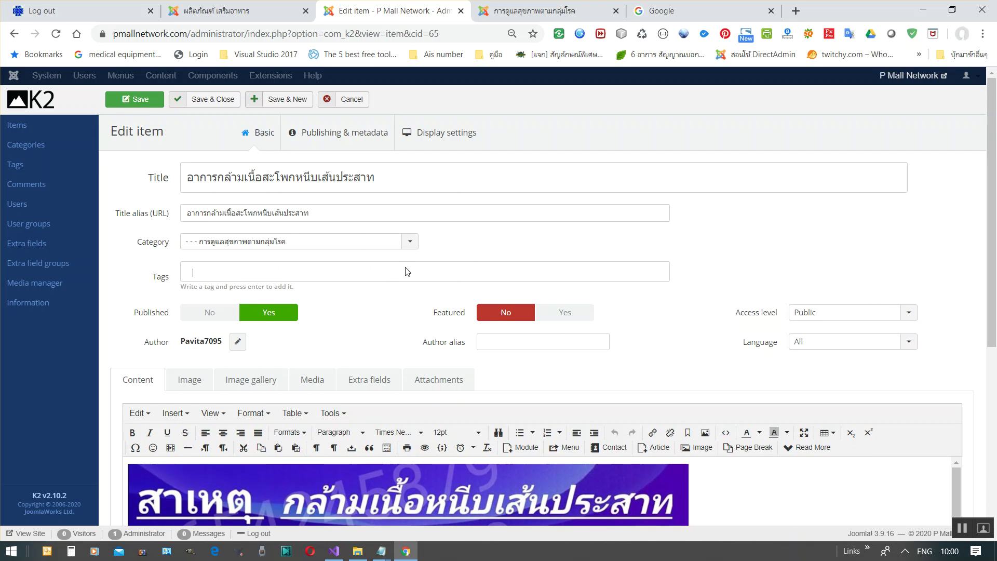
{"action": "scroll", "coordinate": [407, 272], "scroll_direction": "down", "scroll_amount": 15}
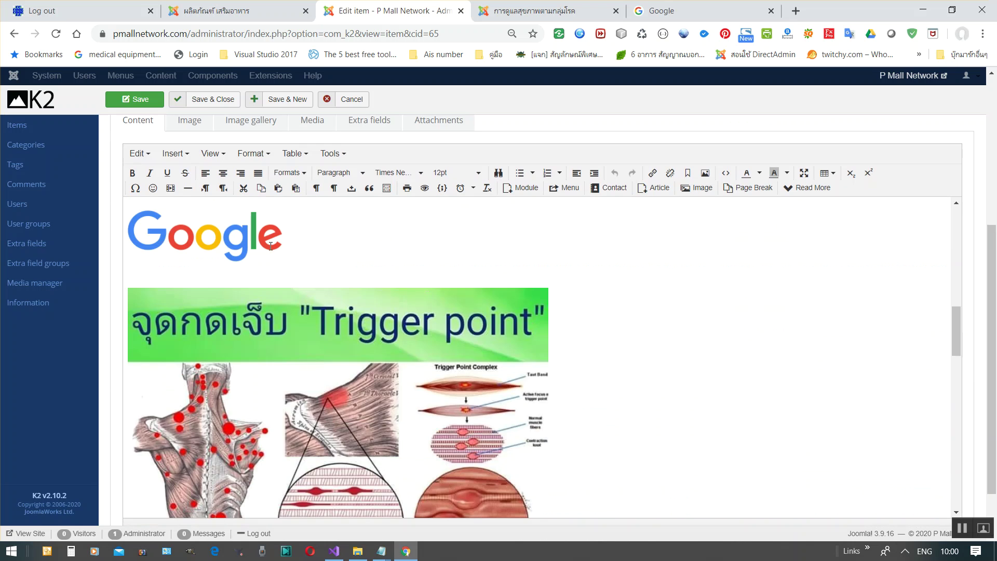
{"action": "scroll", "coordinate": [271, 246], "scroll_direction": "down", "scroll_amount": 15}
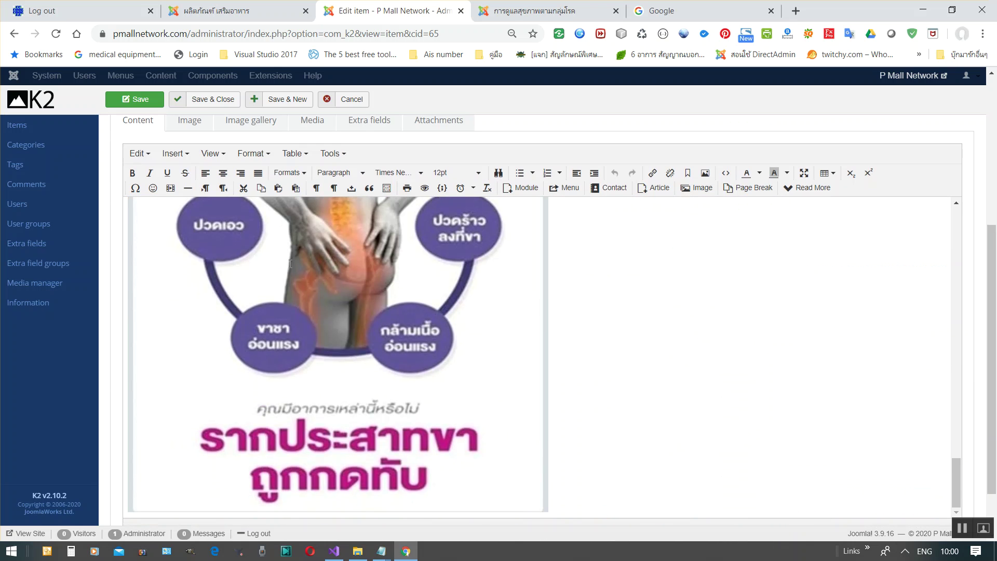
{"action": "left_click", "coordinate": [544, 12]}
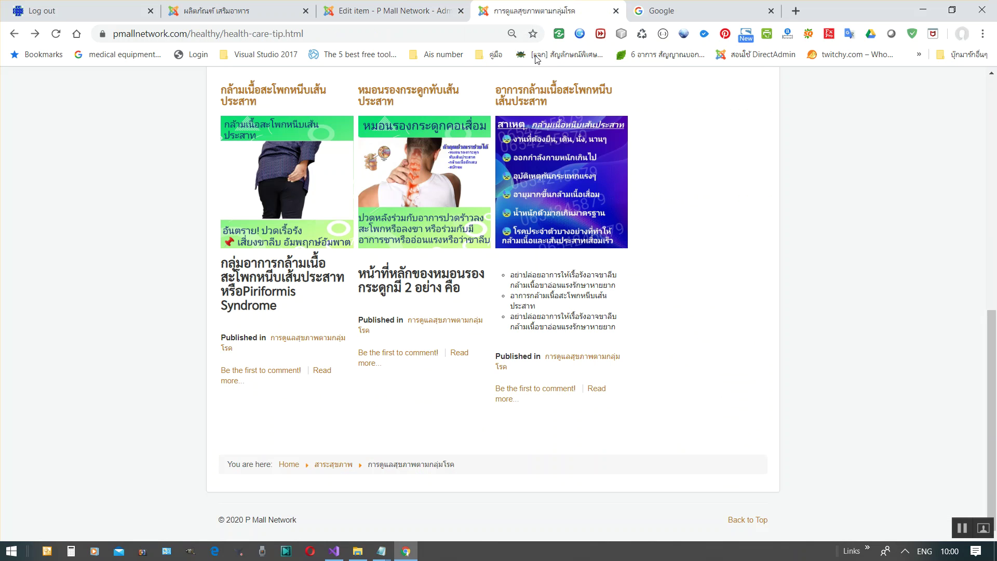
- Open the hip-muscle nerve article on the live site and scroll through it
{"action": "scroll", "coordinate": [392, 202], "scroll_direction": "up", "scroll_amount": 4}
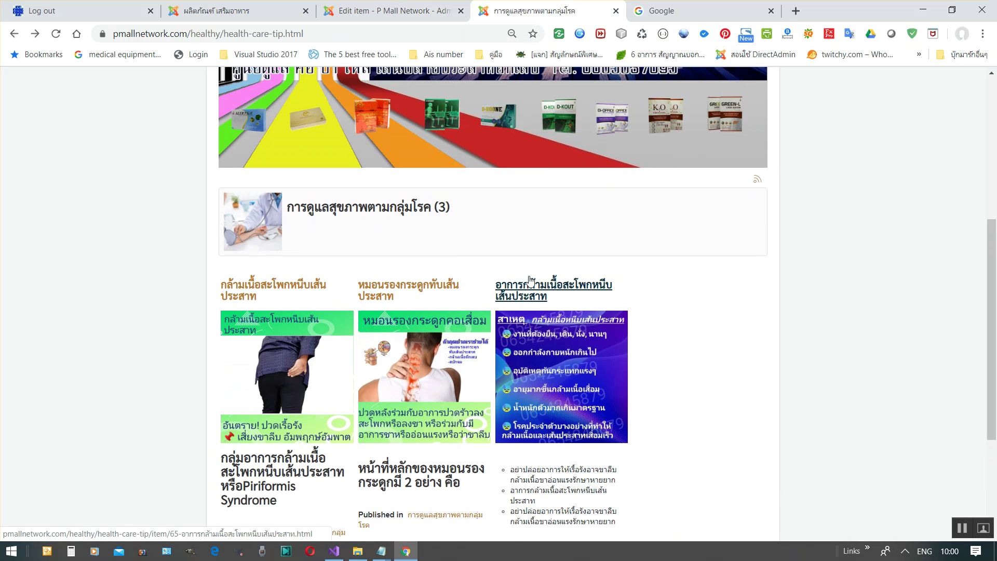
{"action": "left_click", "coordinate": [527, 291]}
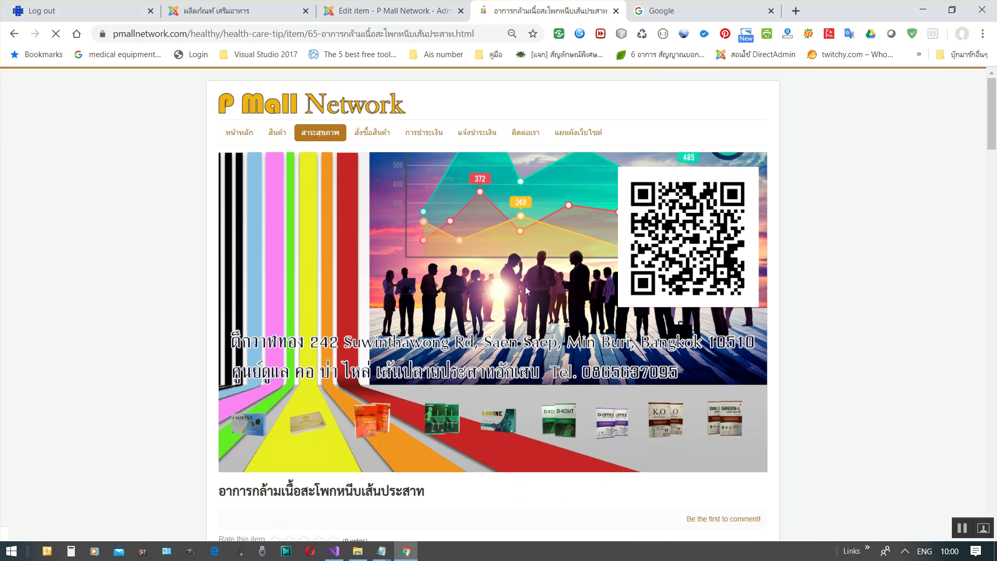
{"action": "scroll", "coordinate": [527, 287], "scroll_direction": "down", "scroll_amount": 20}
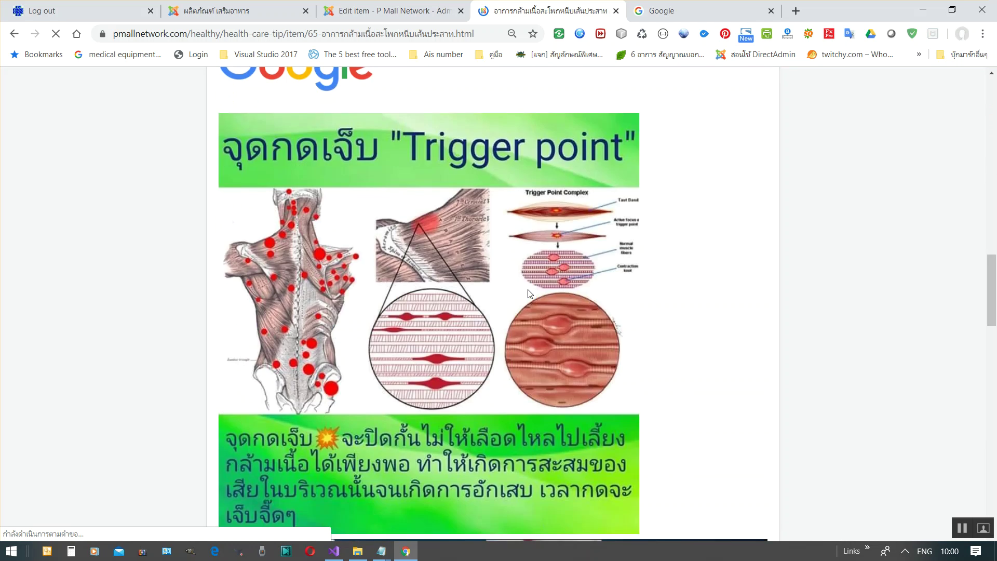
{"action": "scroll", "coordinate": [528, 289], "scroll_direction": "down", "scroll_amount": 20}
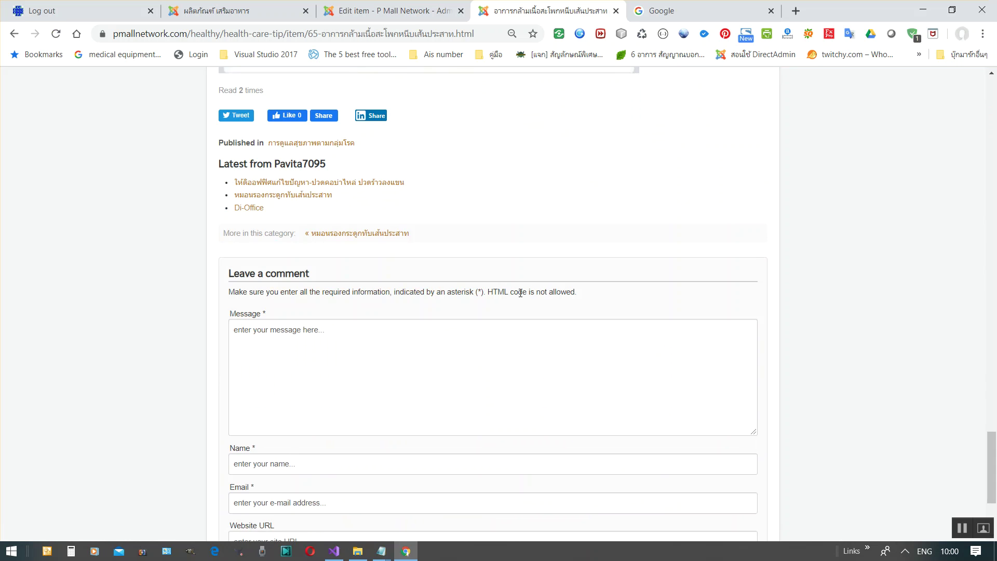
{"action": "scroll", "coordinate": [513, 309], "scroll_direction": "up", "scroll_amount": 20}
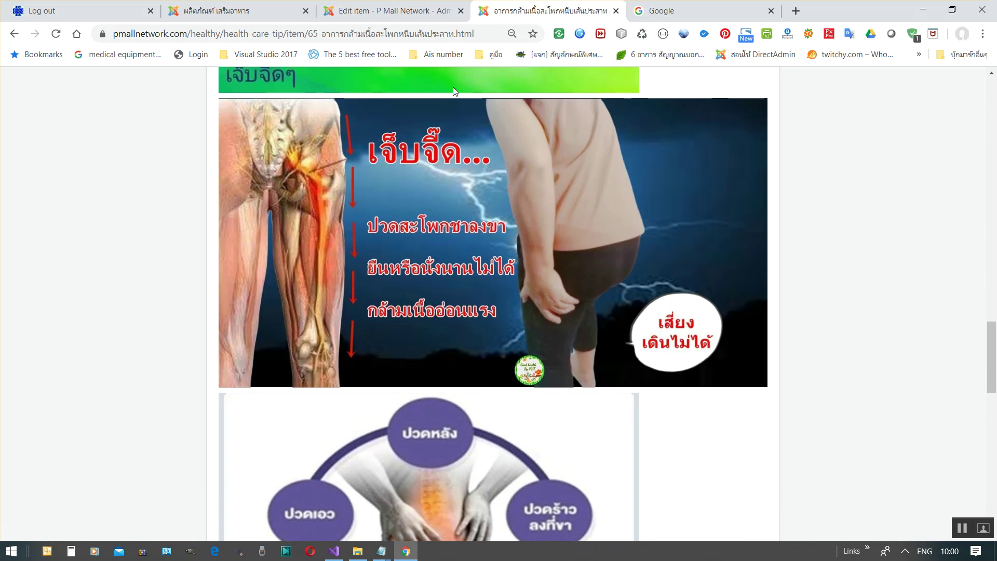
- Compare item 65's edit form with the live article, then cancel without saving
{"action": "left_click", "coordinate": [387, 12]}
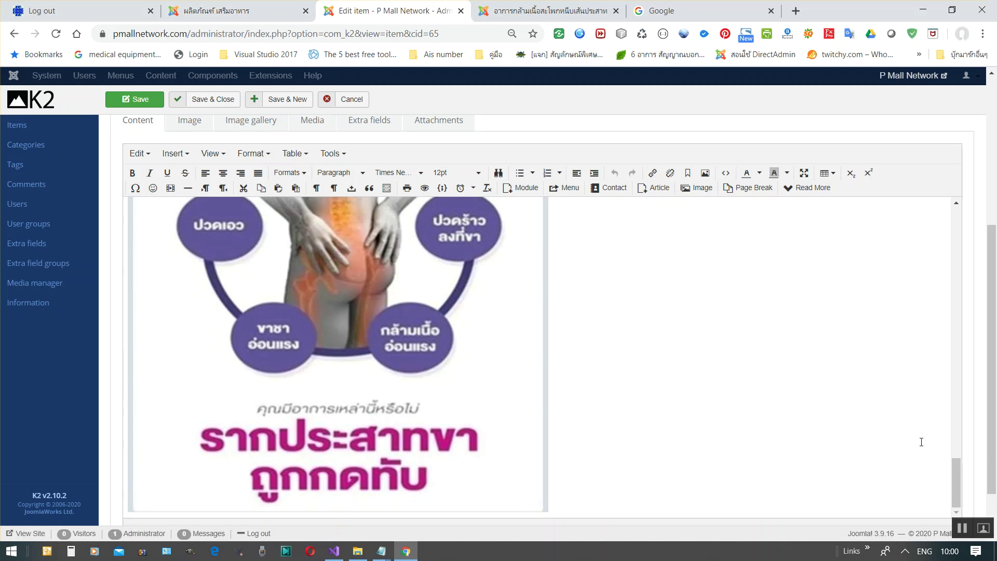
{"action": "scroll", "coordinate": [923, 441], "scroll_direction": "up", "scroll_amount": 10}
{"action": "scroll", "coordinate": [923, 441], "scroll_direction": "up", "scroll_amount": 10}
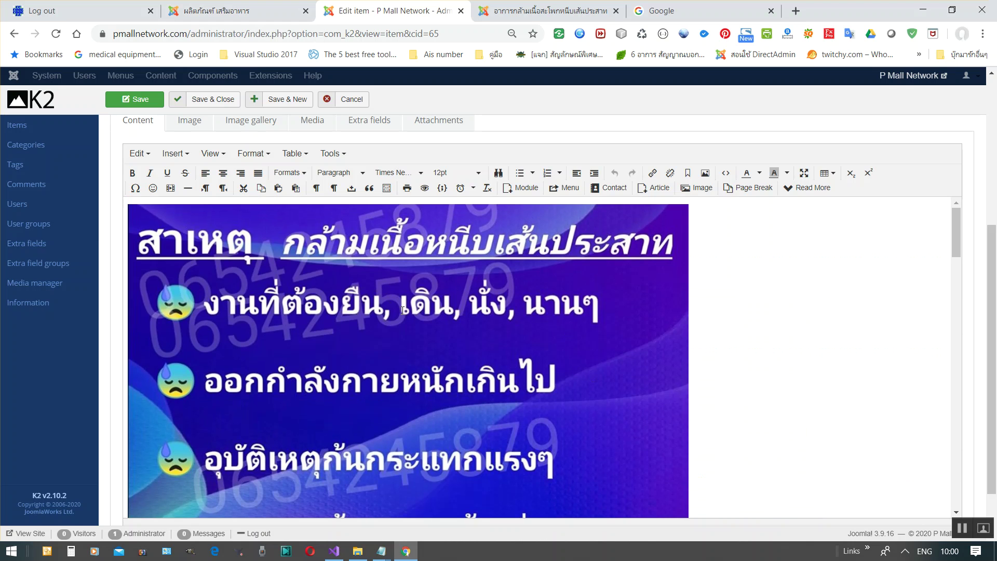
{"action": "left_click", "coordinate": [554, 14]}
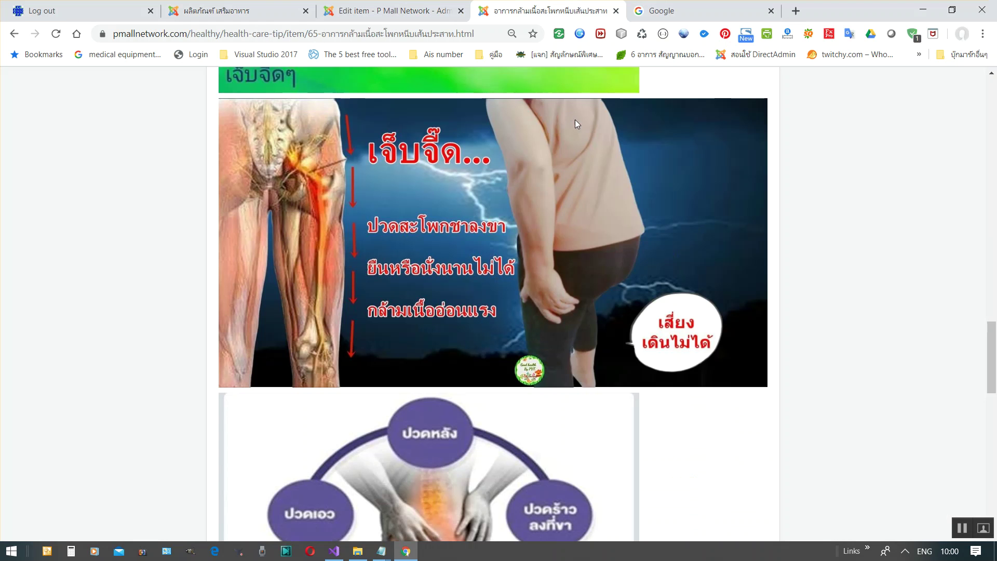
{"action": "left_click", "coordinate": [365, 12]}
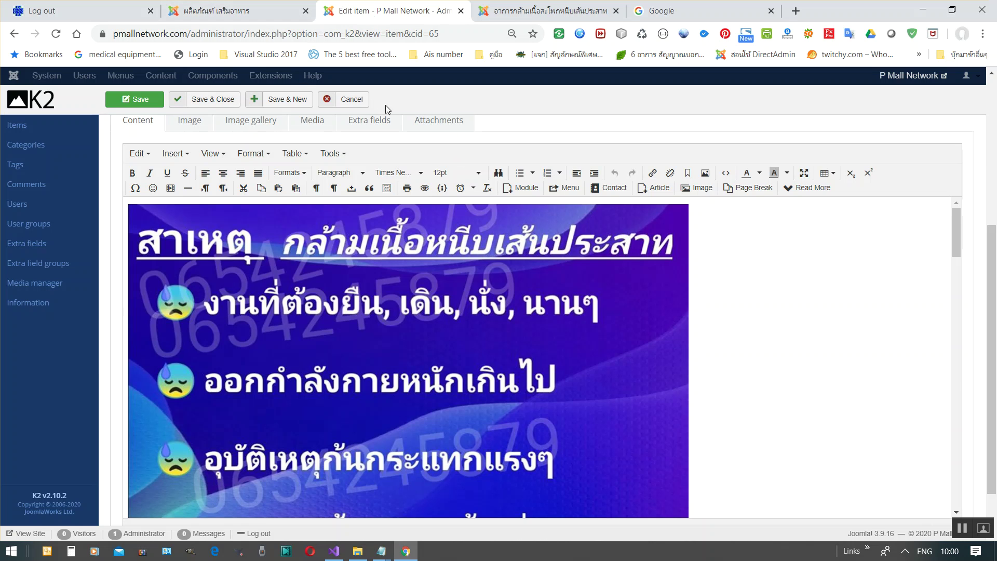
{"action": "left_click", "coordinate": [365, 104]}
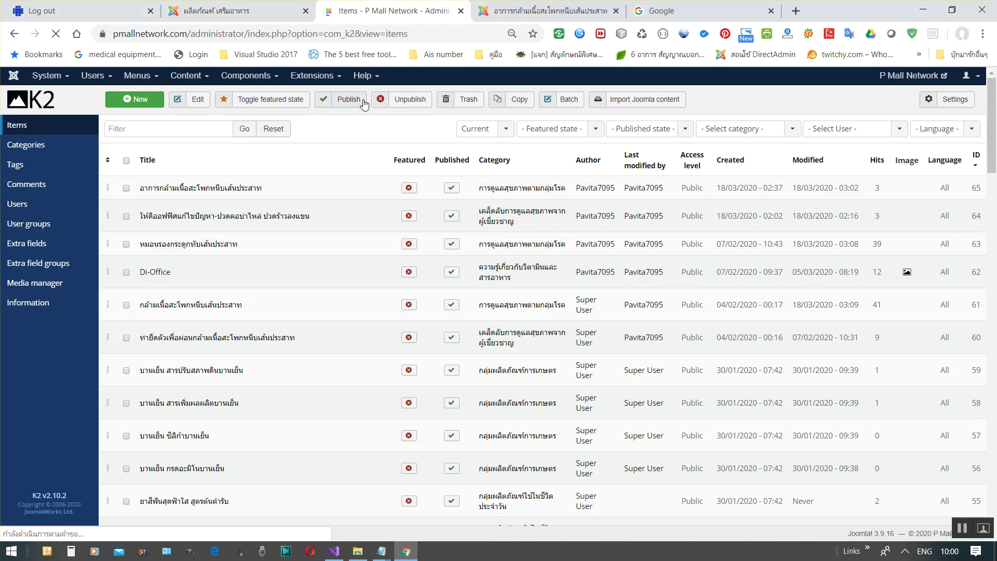
- Sort the Items list by ascending ID and open item 8, the Di-Office supplement
{"action": "left_click", "coordinate": [977, 158]}
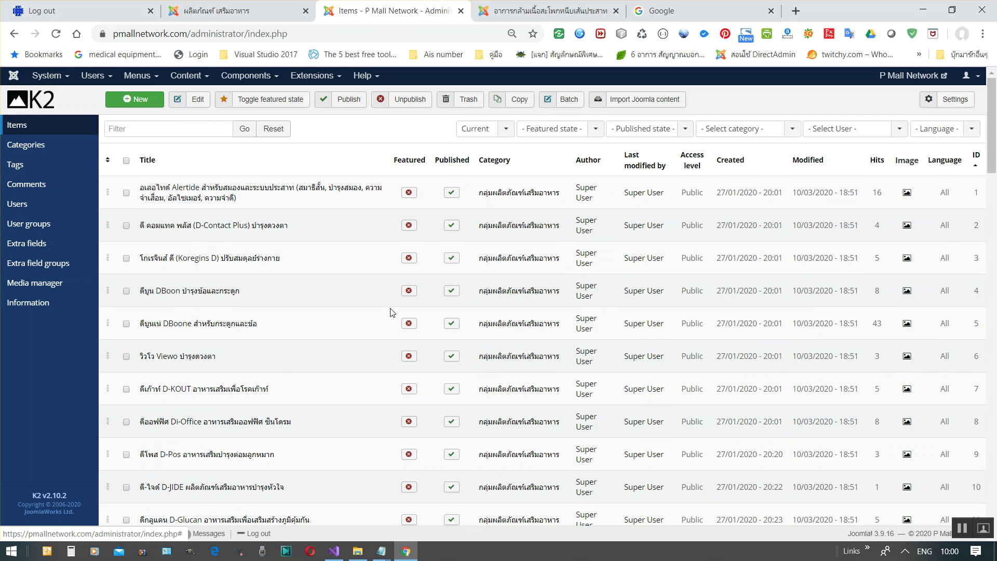
{"action": "scroll", "coordinate": [387, 300], "scroll_direction": "down", "scroll_amount": 2}
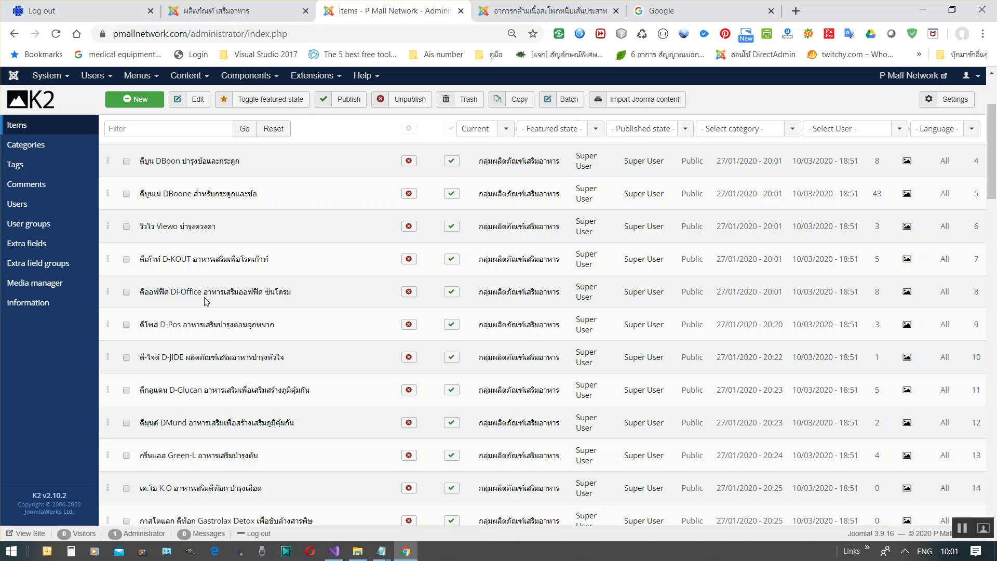
{"action": "left_click", "coordinate": [211, 294]}
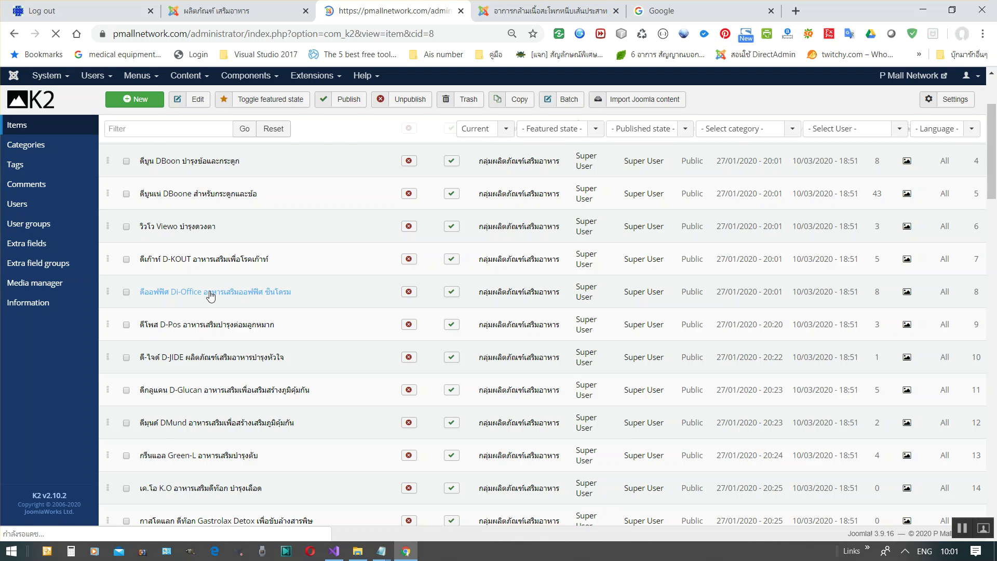
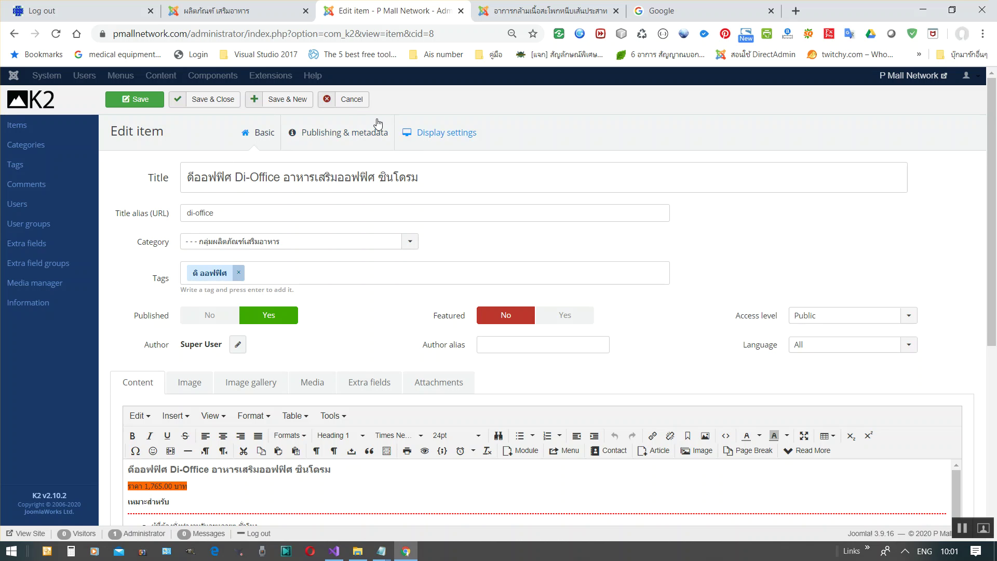
- Close the Di-Office item without saving, sort items by ID, and open the newest item
{"action": "left_click", "coordinate": [364, 106]}
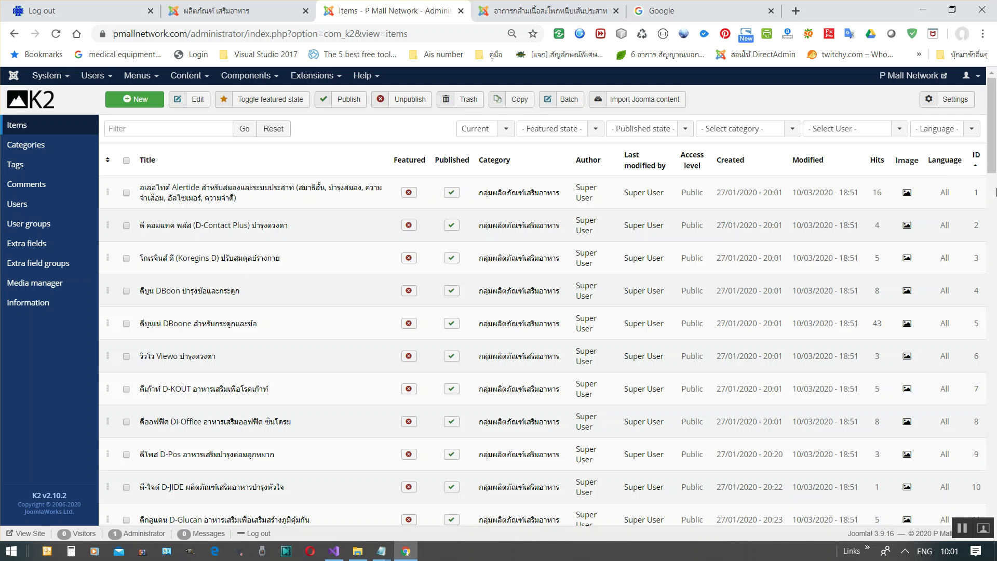
{"action": "left_click", "coordinate": [977, 158]}
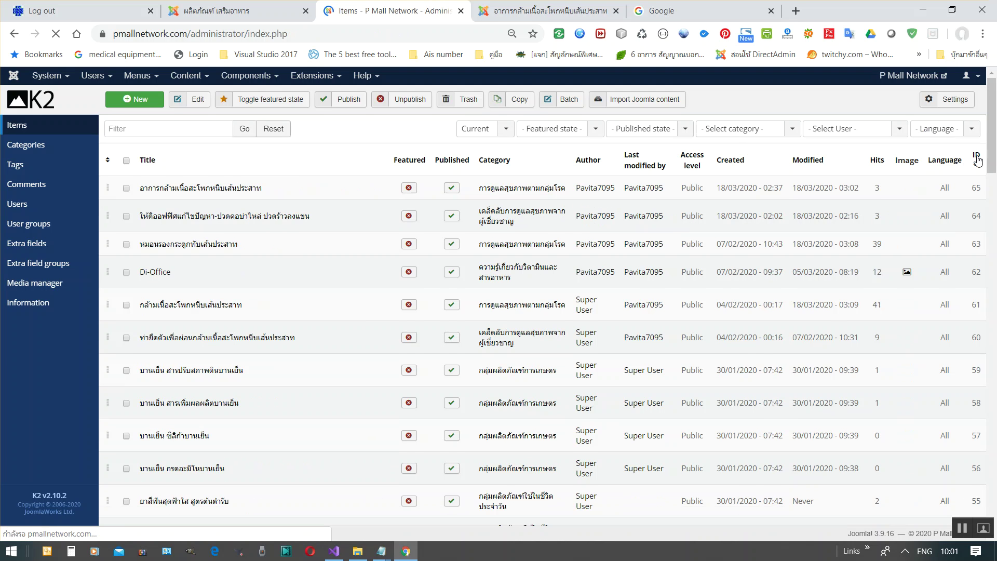
{"action": "left_click", "coordinate": [222, 190]}
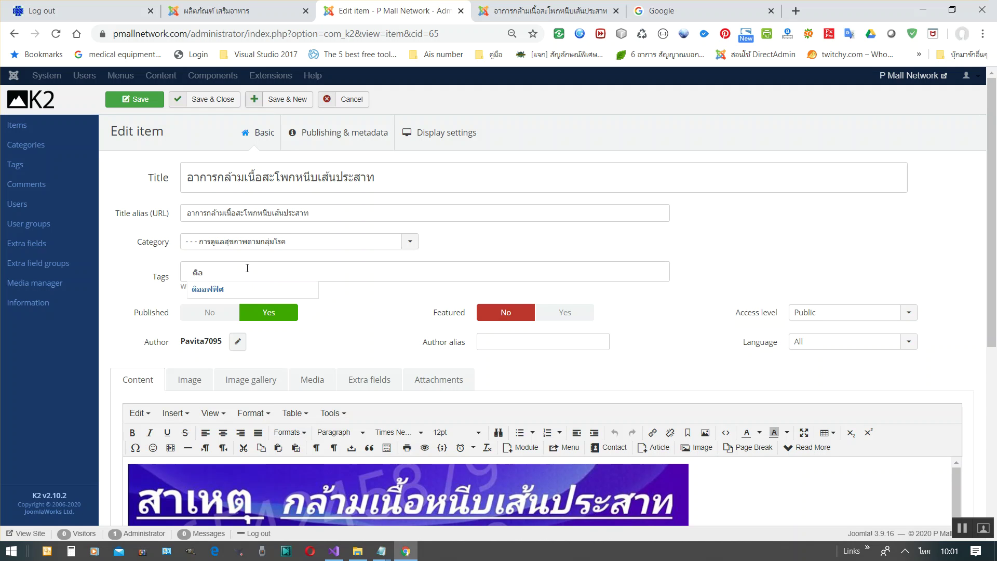
- Attach the ดิออฟฟิศ tag to อาการกล้ามเนื้อสะโพกหนีบเส้นประสาท and save the item
{"action": "left_click", "coordinate": [232, 288]}
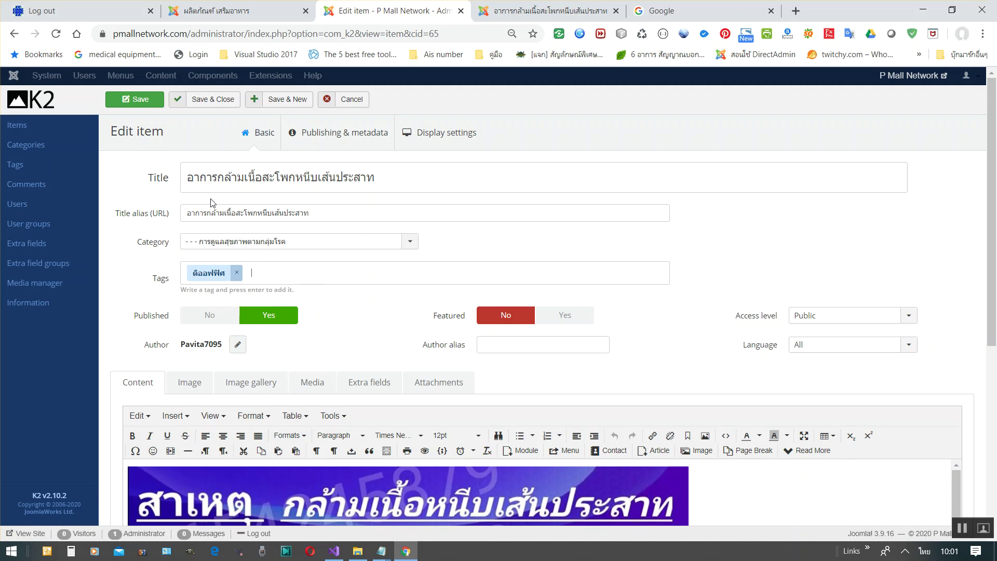
{"action": "left_click", "coordinate": [152, 102]}
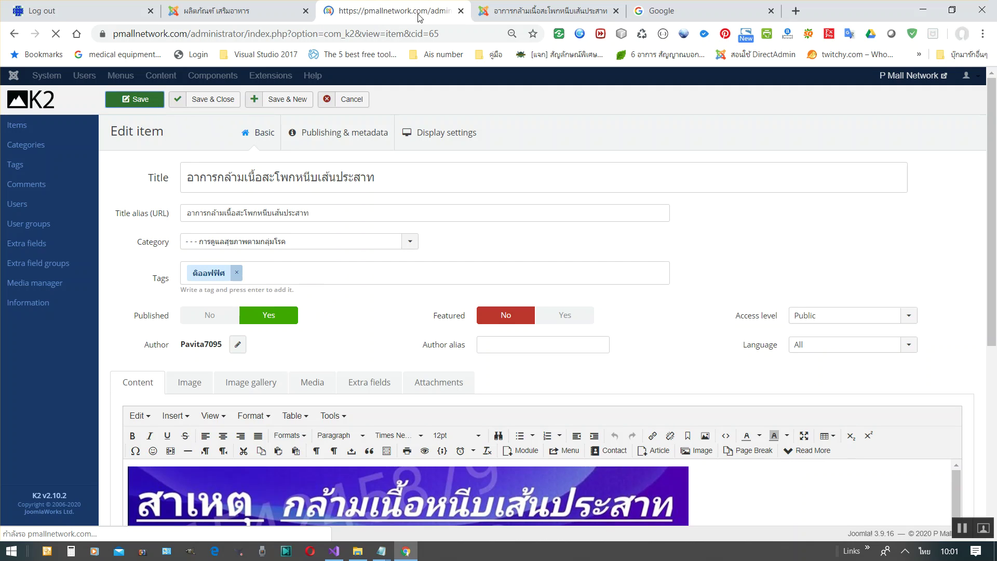
- Reload the live article and check it now shows the #ดิออฟฟิศ tag and related items
{"action": "left_click", "coordinate": [537, 11]}
{"action": "scroll", "coordinate": [486, 184], "scroll_direction": "down", "scroll_amount": 4}
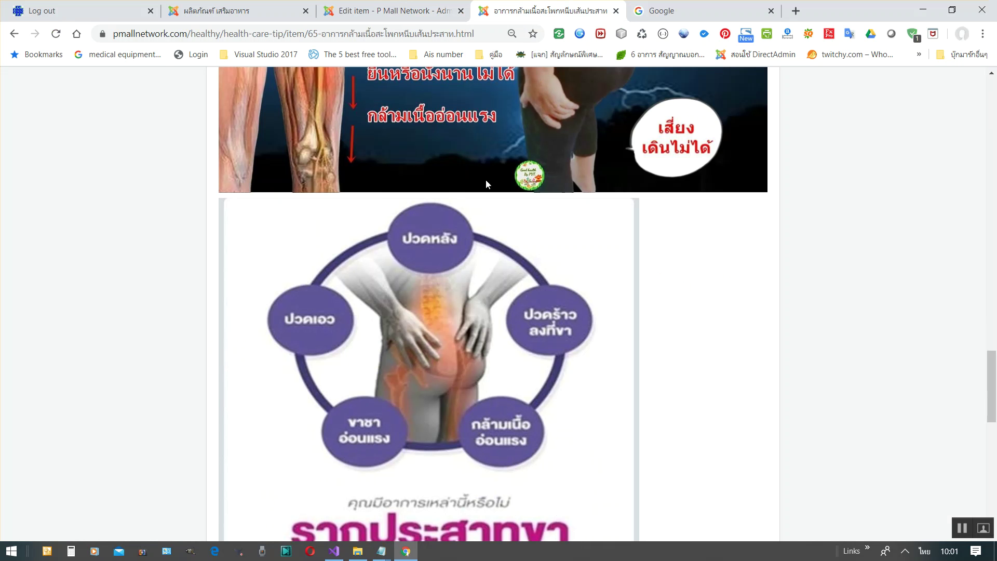
{"action": "left_click", "coordinate": [56, 33]}
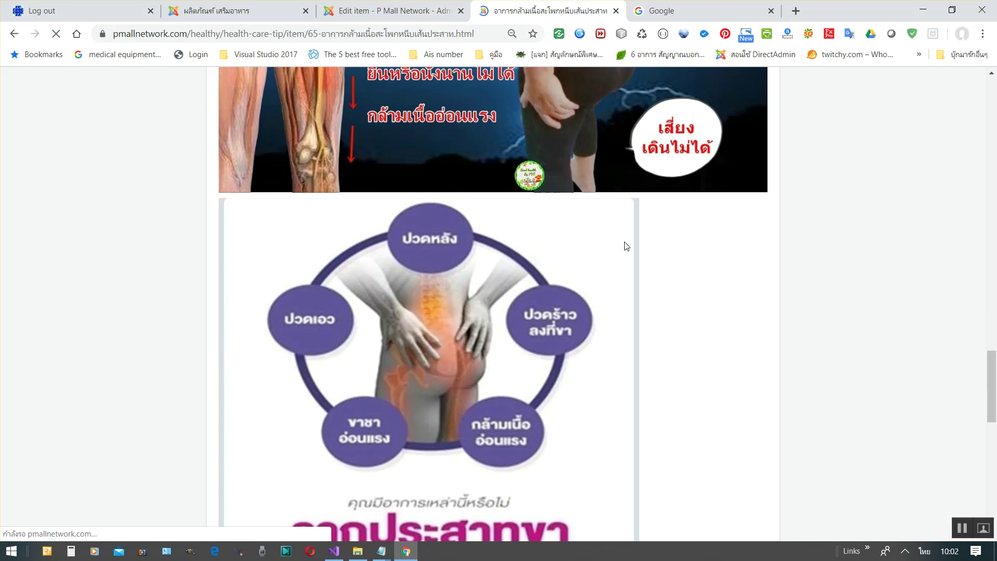
{"action": "scroll", "coordinate": [665, 254], "scroll_direction": "down", "scroll_amount": 5}
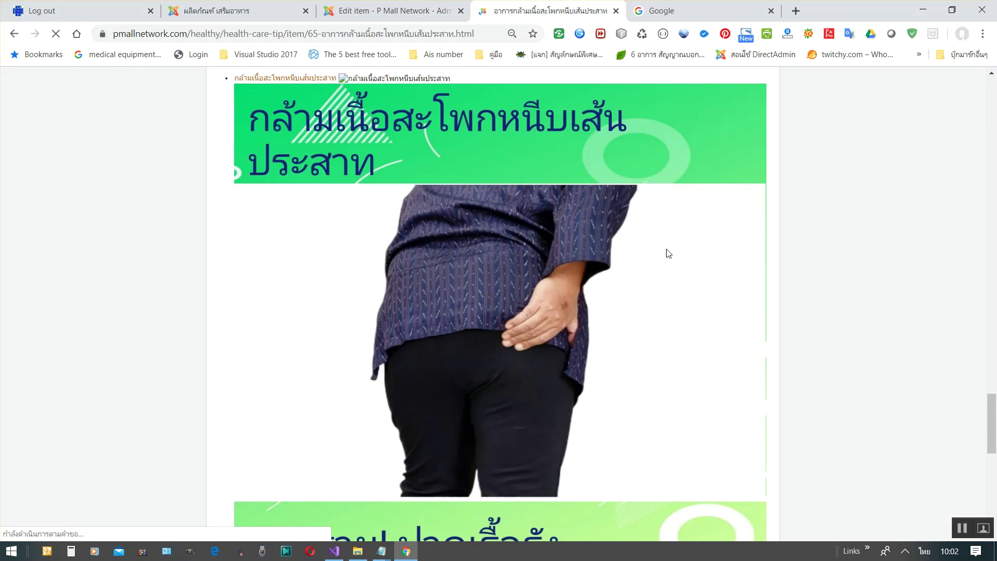
{"action": "scroll", "coordinate": [669, 253], "scroll_direction": "down", "scroll_amount": 10}
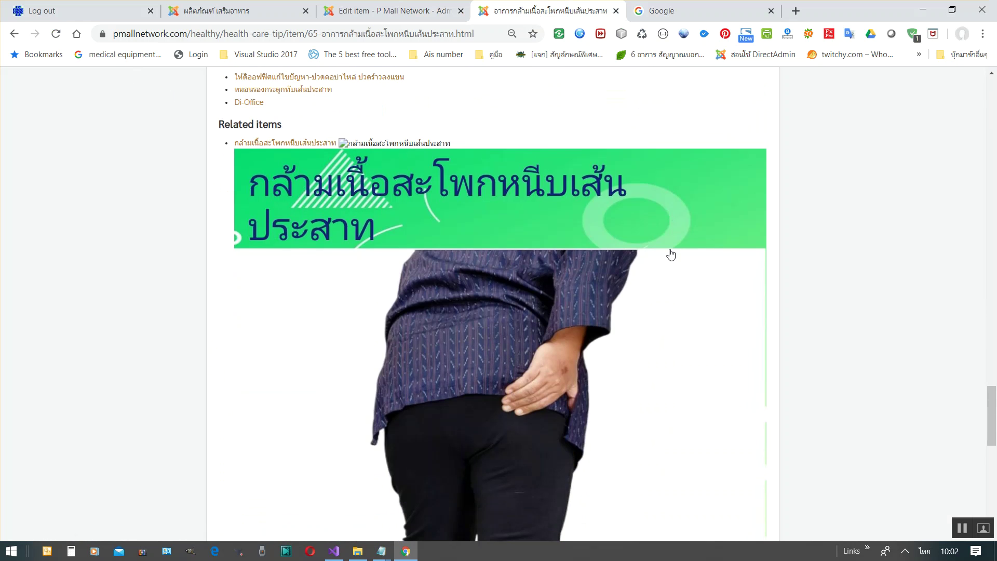
{"action": "scroll", "coordinate": [673, 254], "scroll_direction": "down", "scroll_amount": 5}
{"action": "scroll", "coordinate": [673, 251], "scroll_direction": "up", "scroll_amount": 12}
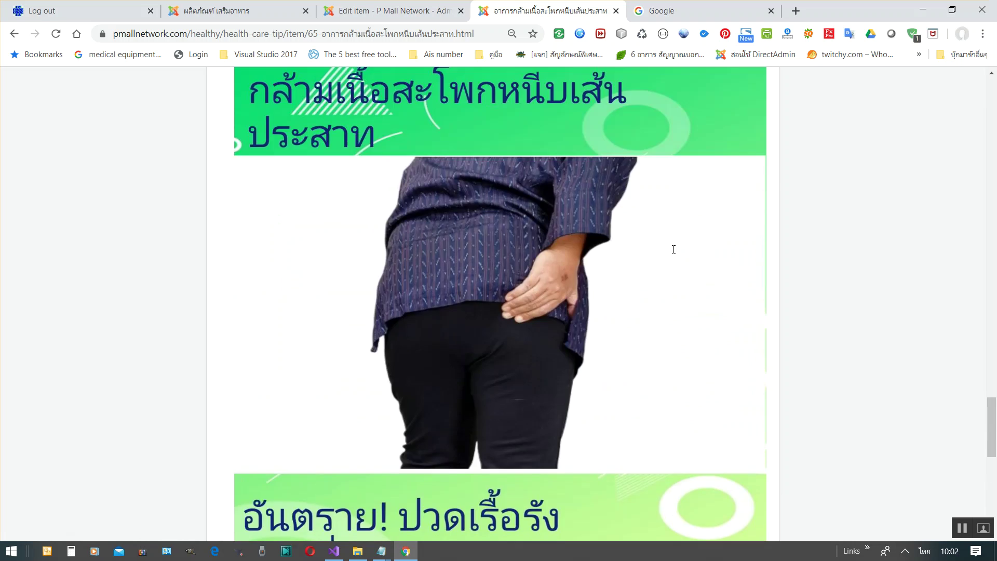
{"action": "scroll", "coordinate": [674, 249], "scroll_direction": "up", "scroll_amount": 6}
{"action": "scroll", "coordinate": [676, 251], "scroll_direction": "down", "scroll_amount": 8}
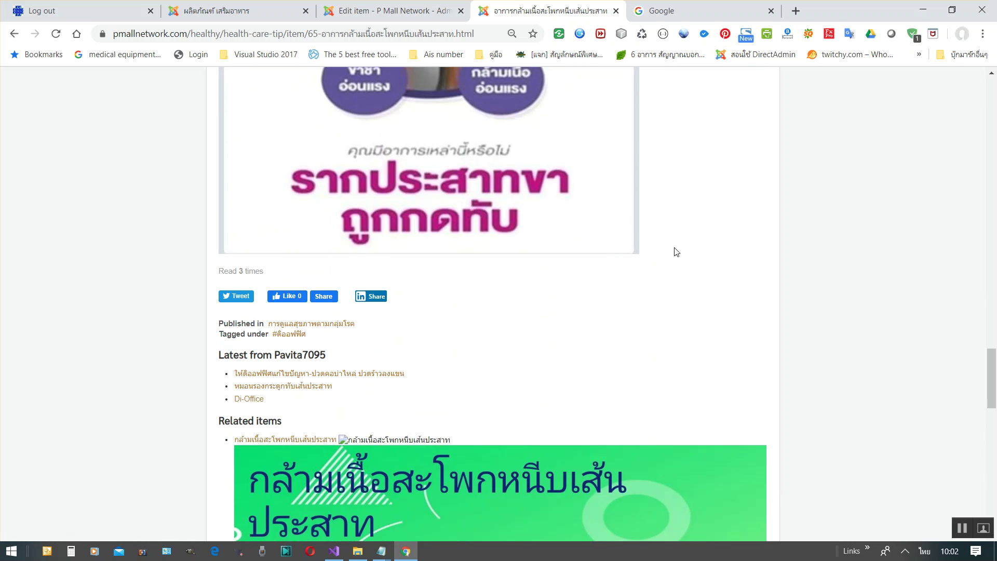
{"action": "scroll", "coordinate": [676, 251], "scroll_direction": "down", "scroll_amount": 12}
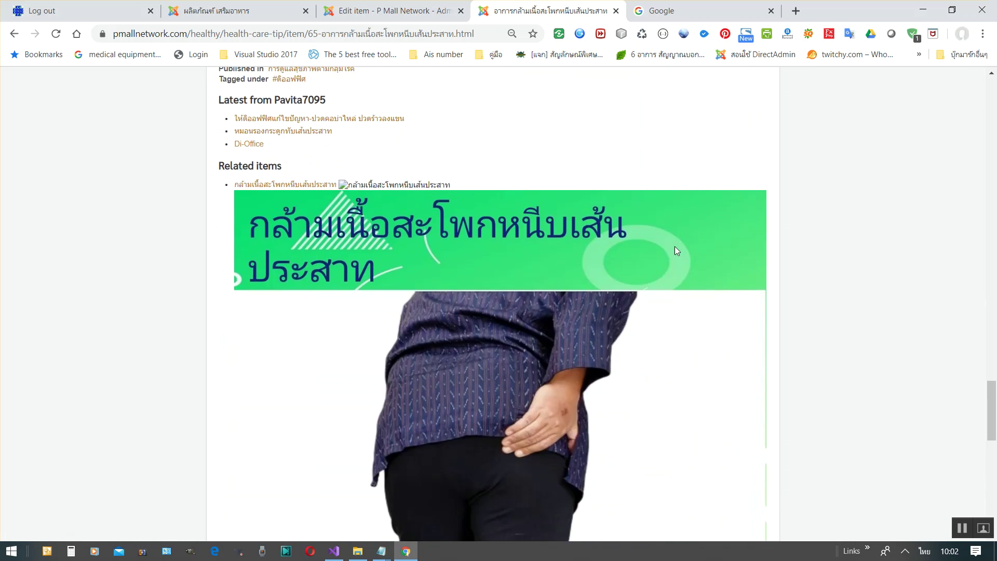
{"action": "scroll", "coordinate": [676, 252], "scroll_direction": "down", "scroll_amount": 5}
{"action": "scroll", "coordinate": [675, 253], "scroll_direction": "up", "scroll_amount": 11}
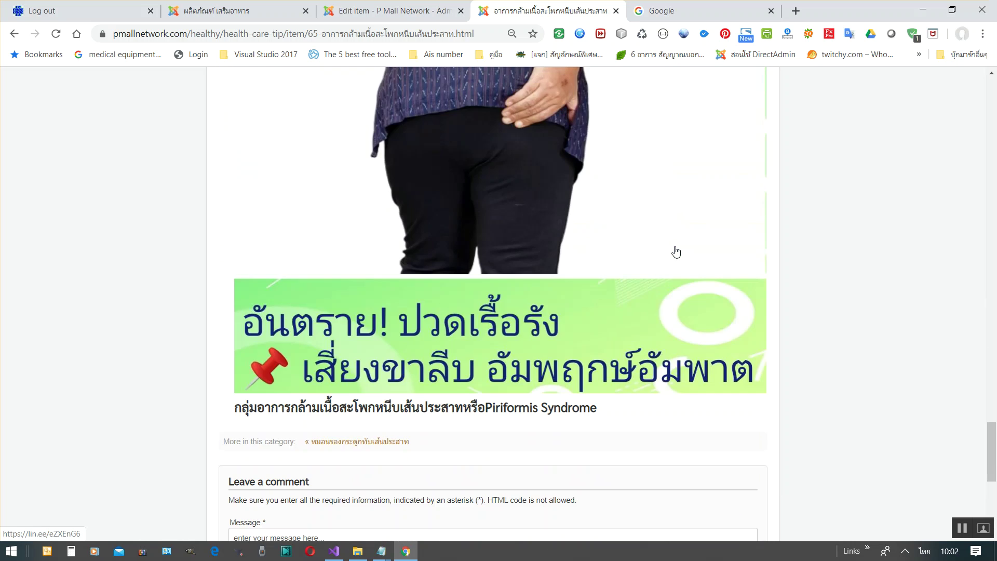
{"action": "scroll", "coordinate": [668, 255], "scroll_direction": "up", "scroll_amount": 3}
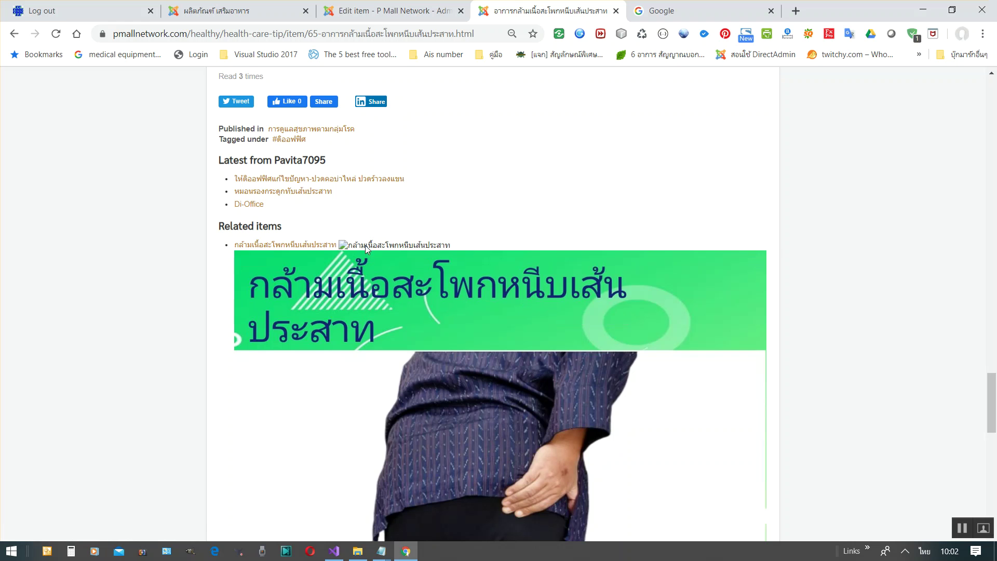
- Open and read the related hip-muscle article
{"action": "left_click", "coordinate": [307, 245]}
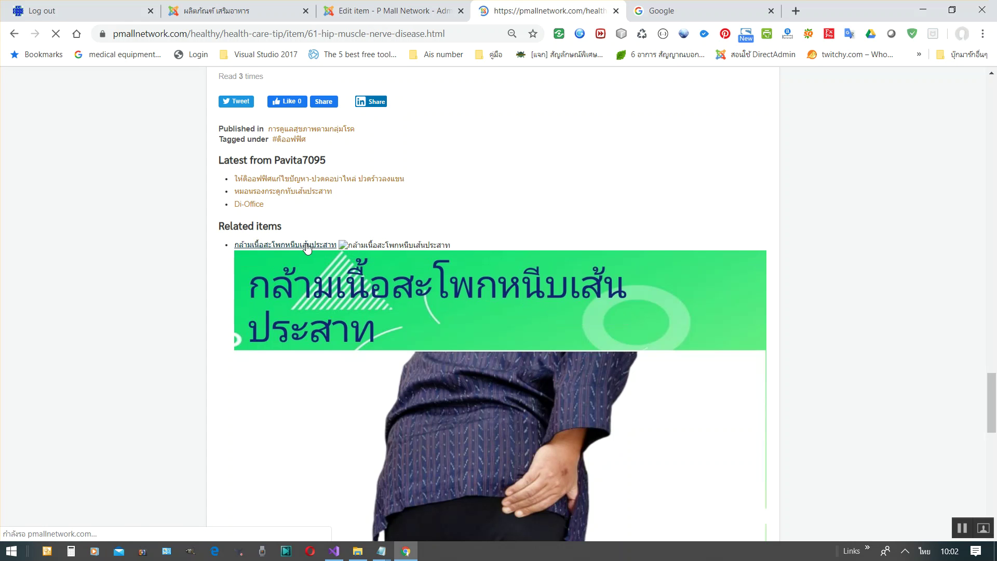
{"action": "scroll", "coordinate": [441, 267], "scroll_direction": "down", "scroll_amount": 8}
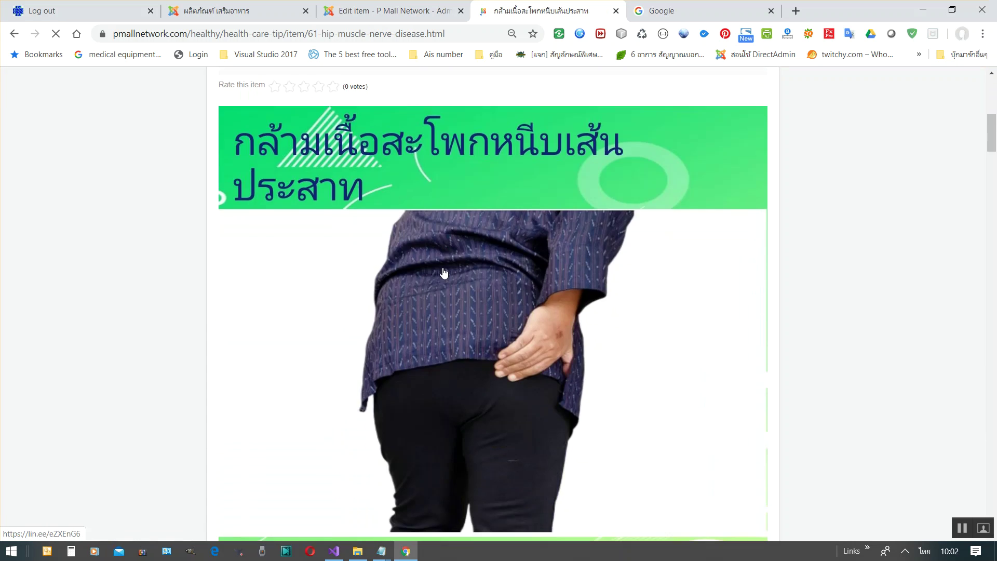
{"action": "scroll", "coordinate": [444, 272], "scroll_direction": "down", "scroll_amount": 20}
{"action": "scroll", "coordinate": [450, 264], "scroll_direction": "down", "scroll_amount": 18}
{"action": "scroll", "coordinate": [454, 259], "scroll_direction": "up", "scroll_amount": 7}
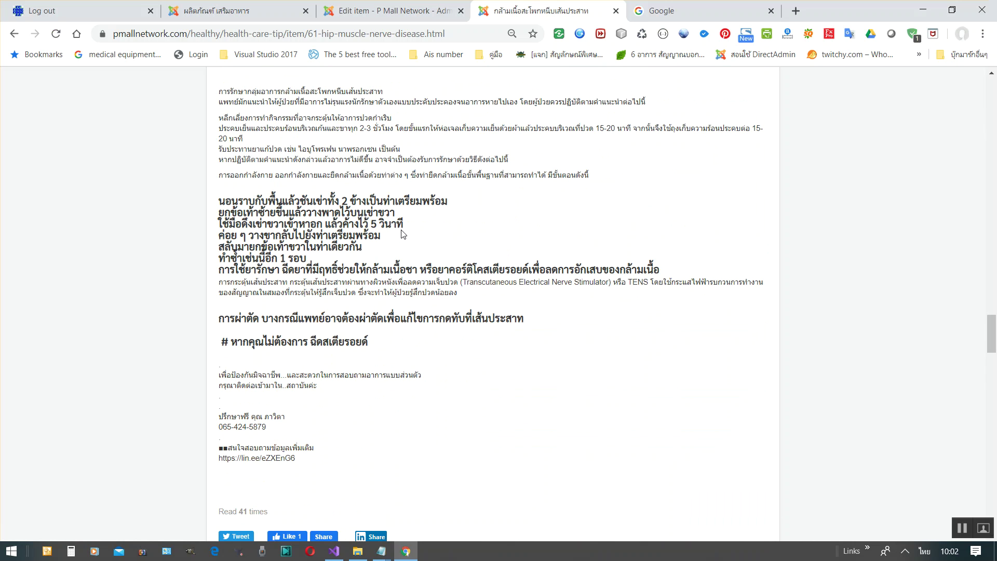
{"action": "scroll", "coordinate": [421, 242], "scroll_direction": "up", "scroll_amount": 10}
- Go back to the tagged article and review it again
{"action": "key", "text": "alt+Left"}
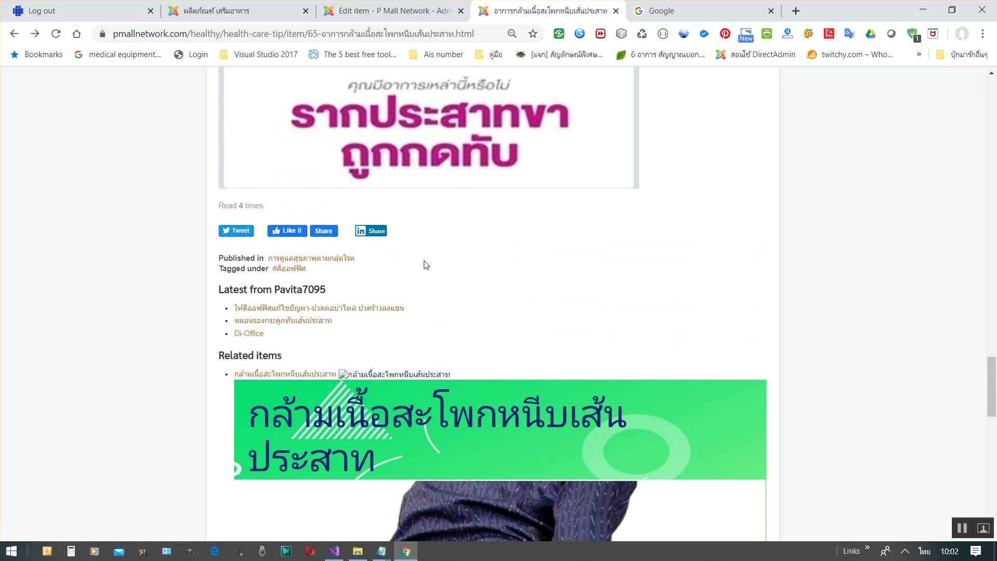
{"action": "scroll", "coordinate": [407, 328], "scroll_direction": "down", "scroll_amount": 3}
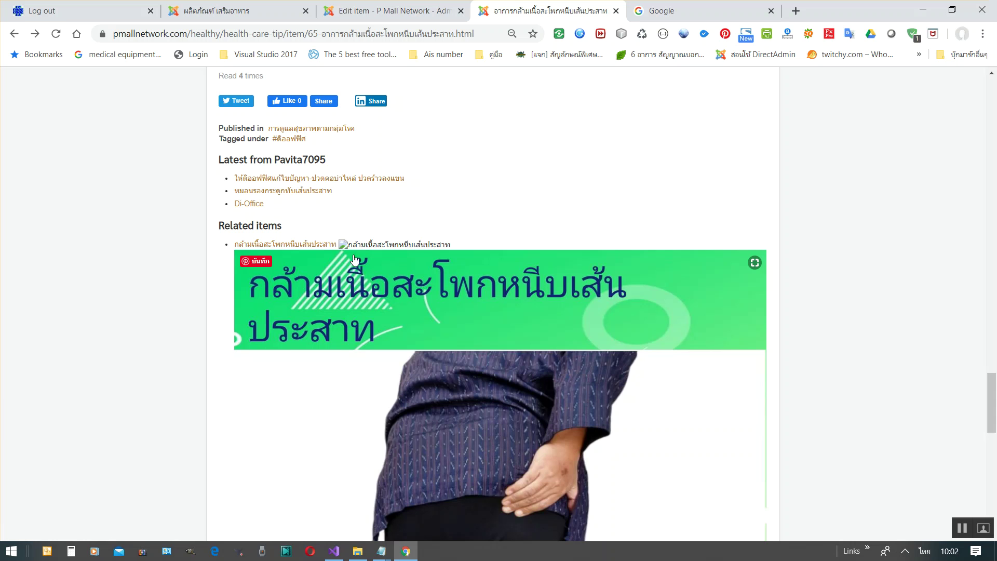
{"action": "scroll", "coordinate": [356, 259], "scroll_direction": "down", "scroll_amount": 10}
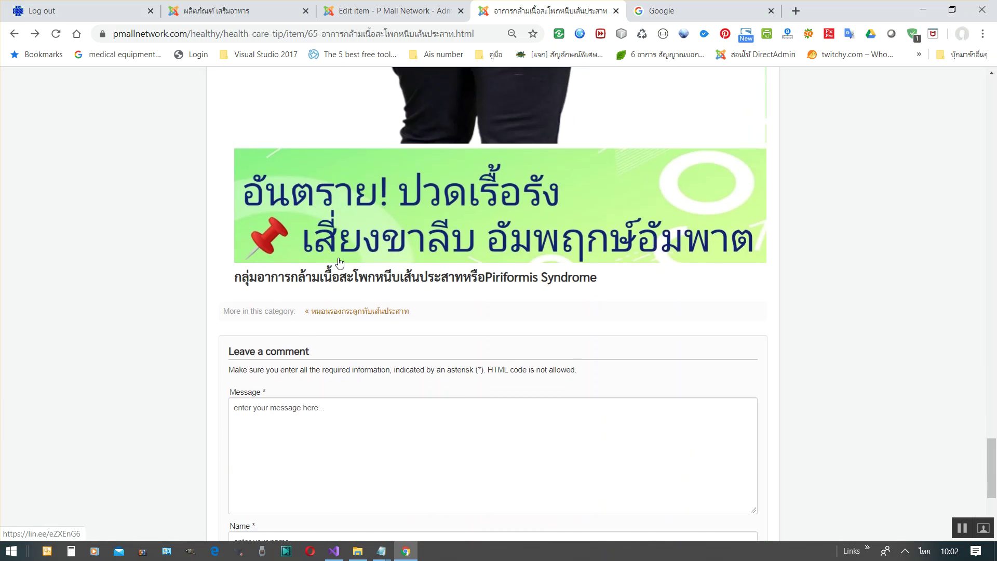
{"action": "scroll", "coordinate": [340, 264], "scroll_direction": "down", "scroll_amount": 4}
{"action": "scroll", "coordinate": [339, 264], "scroll_direction": "up", "scroll_amount": 5}
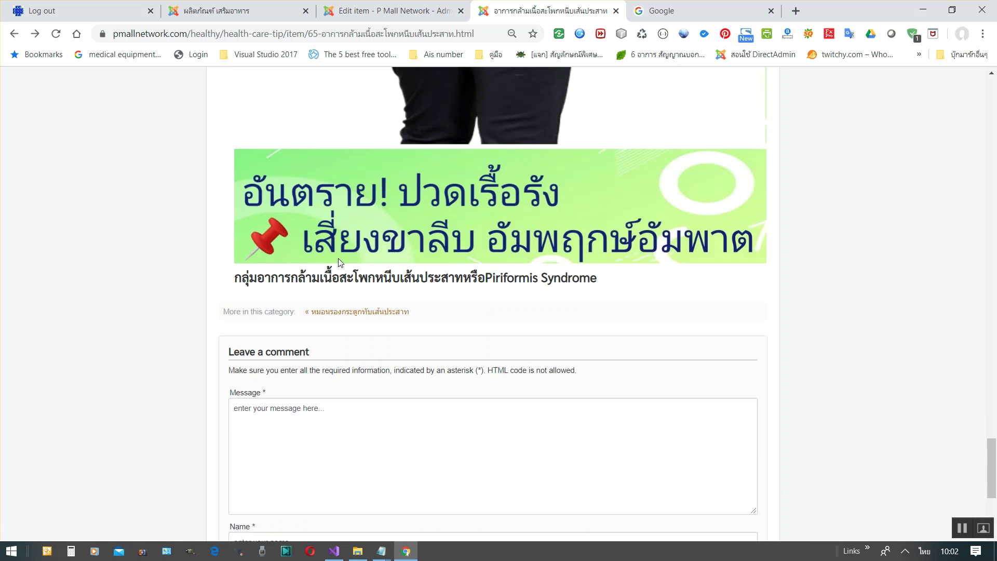
{"action": "scroll", "coordinate": [340, 264], "scroll_direction": "up", "scroll_amount": 13}
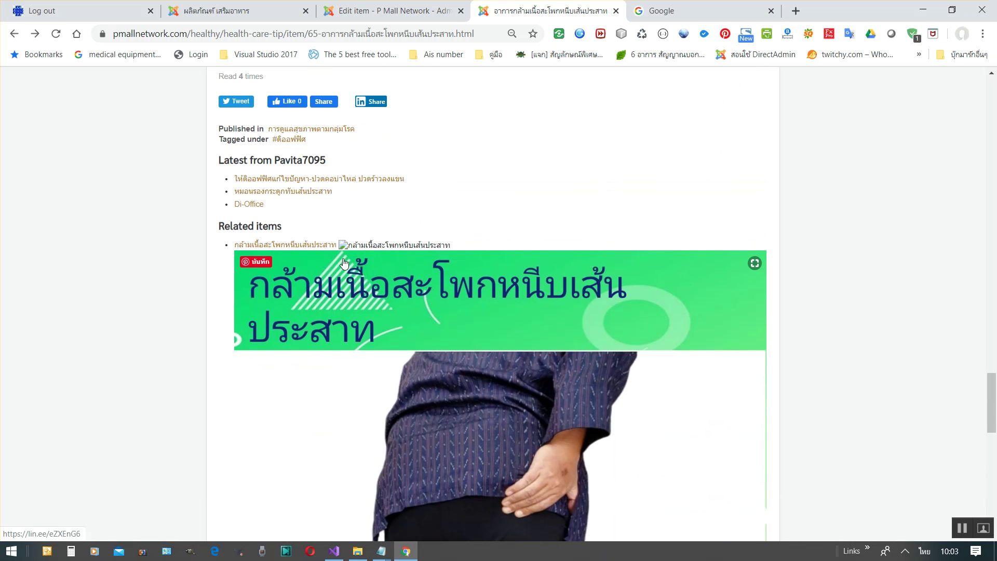
- Browse the listing of items tagged ดิออฟฟิศ, then return to the article
{"action": "left_click", "coordinate": [297, 143]}
{"action": "scroll", "coordinate": [416, 260], "scroll_direction": "down", "scroll_amount": 20}
{"action": "scroll", "coordinate": [421, 266], "scroll_direction": "up", "scroll_amount": 20}
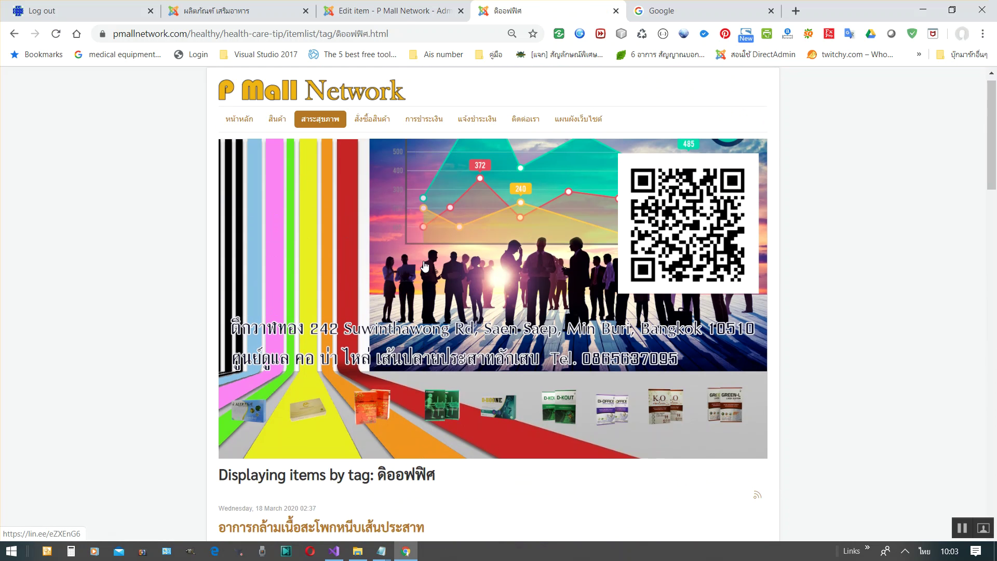
{"action": "scroll", "coordinate": [425, 266], "scroll_direction": "up", "scroll_amount": 1}
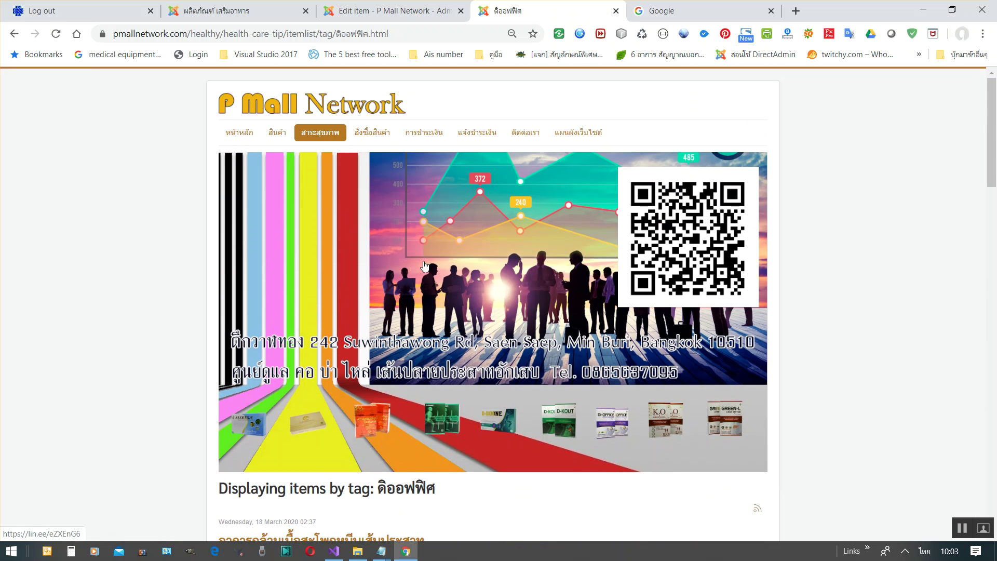
{"action": "left_click", "coordinate": [15, 34]}
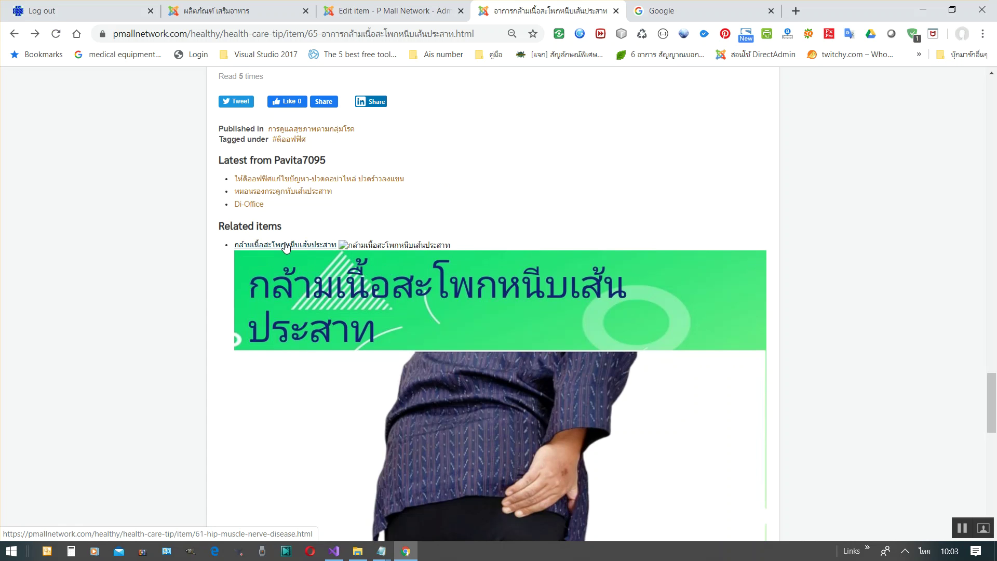
{"action": "scroll", "coordinate": [286, 248], "scroll_direction": "down", "scroll_amount": 10}
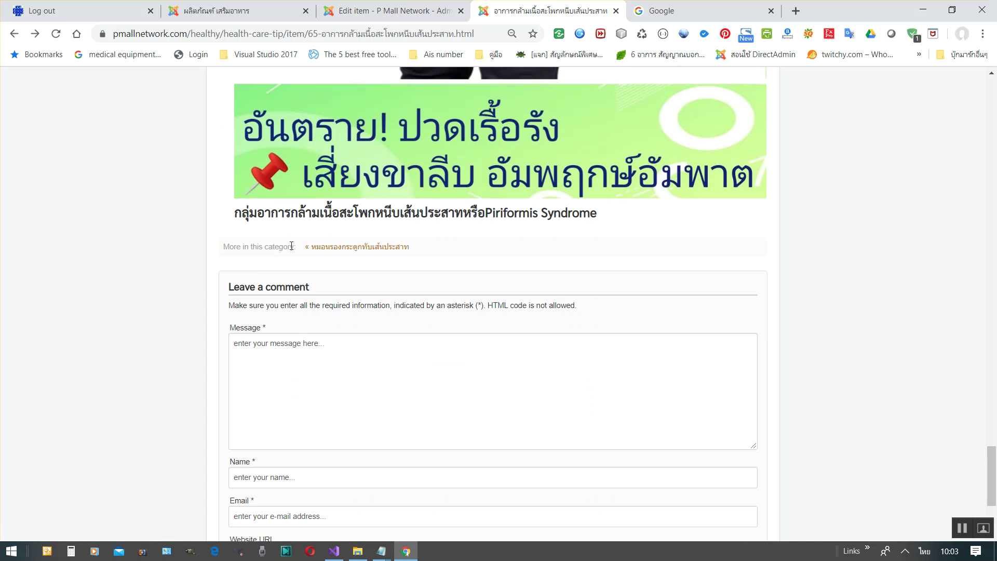
{"action": "scroll", "coordinate": [292, 246], "scroll_direction": "up", "scroll_amount": 15}
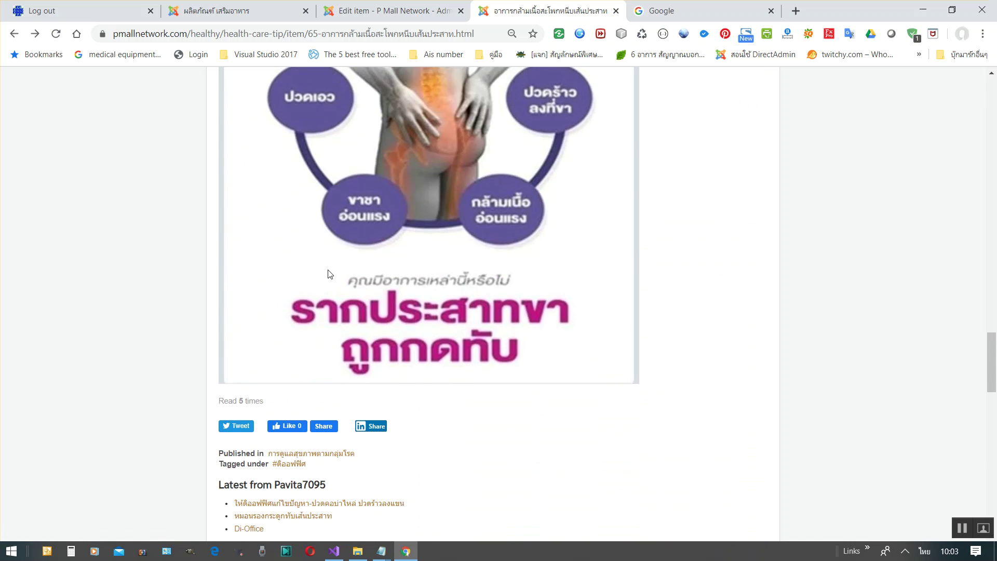
{"action": "scroll", "coordinate": [335, 274], "scroll_direction": "down", "scroll_amount": 5}
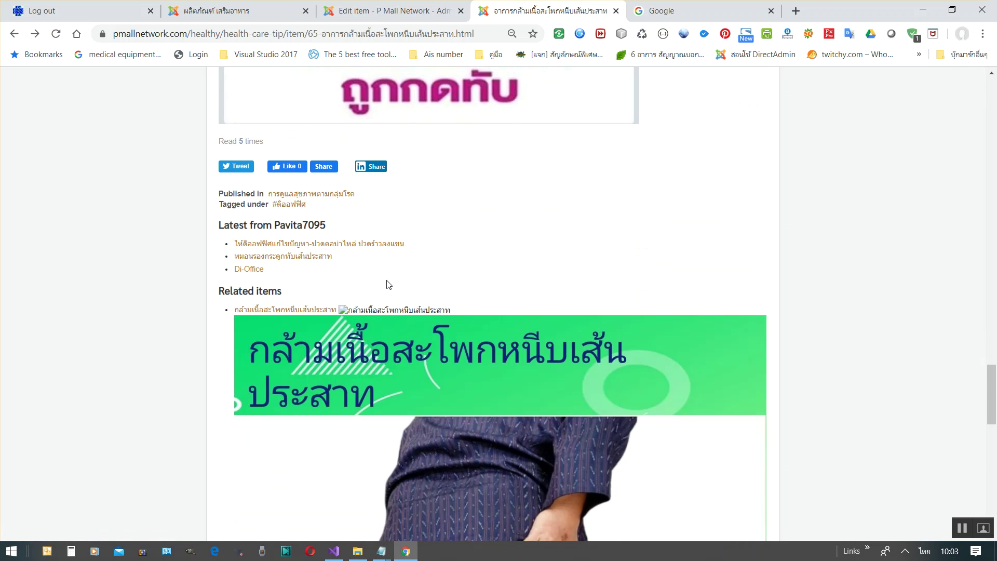
- Reopen the ดิออฟฟิศ tag listing, visit the สินค้า products page, and return to the item editor
{"action": "left_click", "coordinate": [301, 204]}
{"action": "scroll", "coordinate": [370, 239], "scroll_direction": "down", "scroll_amount": 6}
{"action": "scroll", "coordinate": [372, 240], "scroll_direction": "down", "scroll_amount": 15}
{"action": "scroll", "coordinate": [408, 252], "scroll_direction": "up", "scroll_amount": 1}
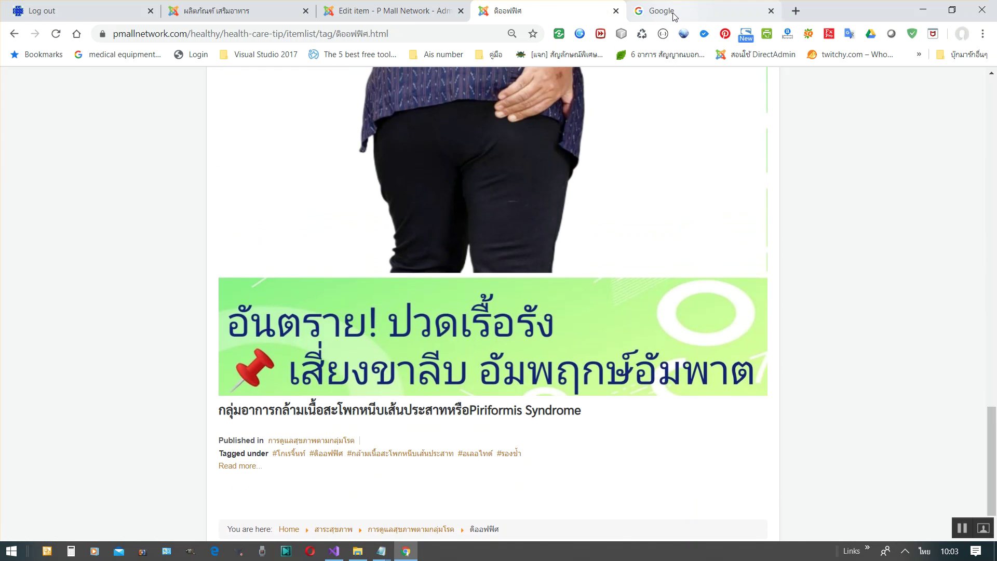
{"action": "left_click", "coordinate": [394, 13]}
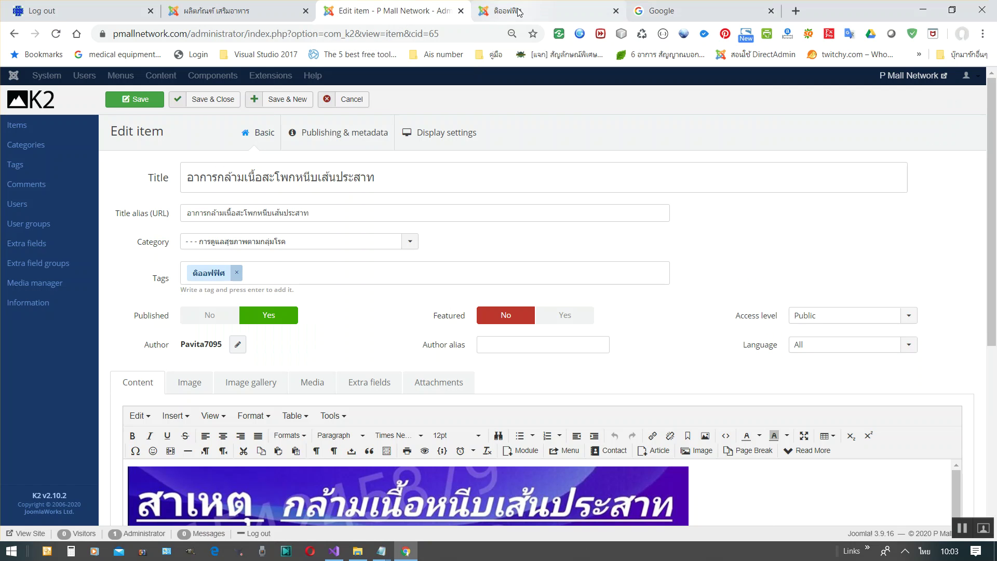
{"action": "left_click", "coordinate": [517, 11]}
{"action": "scroll", "coordinate": [466, 115], "scroll_direction": "up", "scroll_amount": 15}
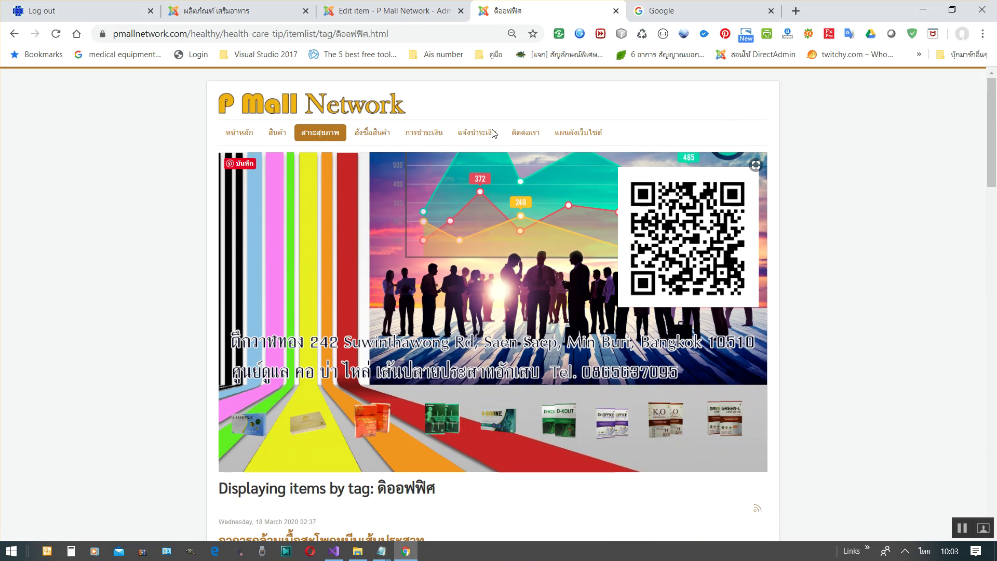
{"action": "left_click", "coordinate": [281, 134]}
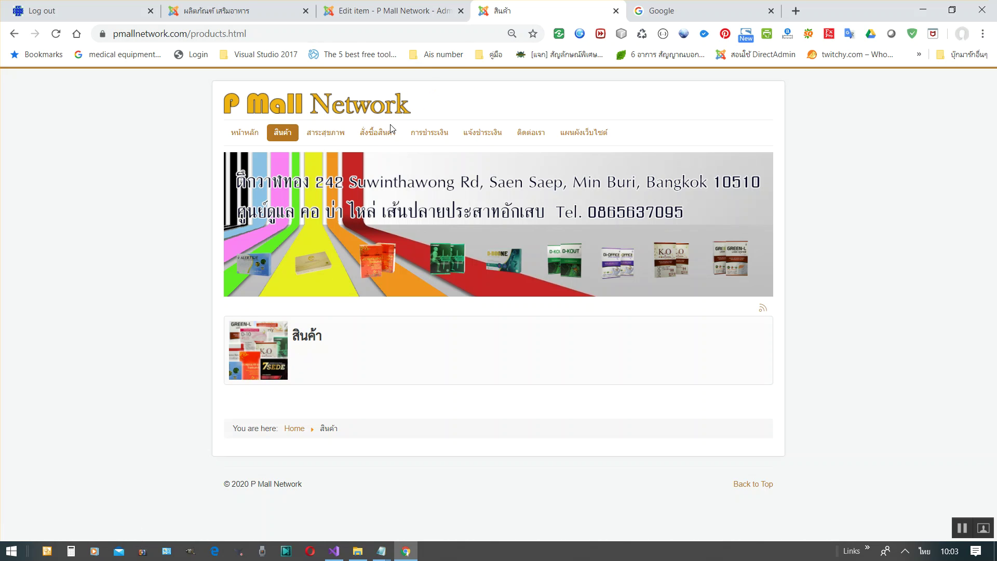
{"action": "left_click", "coordinate": [387, 12]}
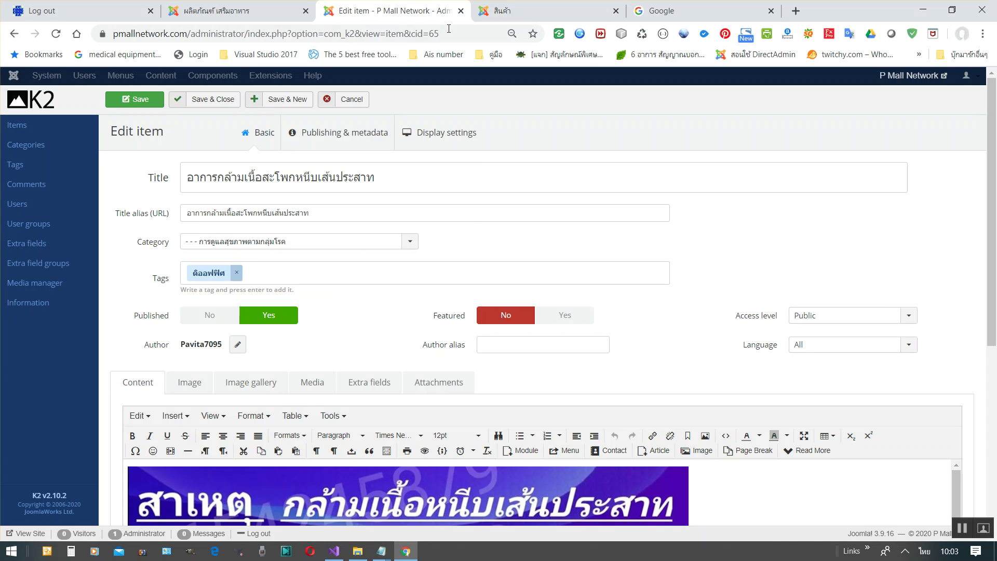
- Compare the live สินค้า products page with the admin item editor
{"action": "left_click", "coordinate": [500, 13]}
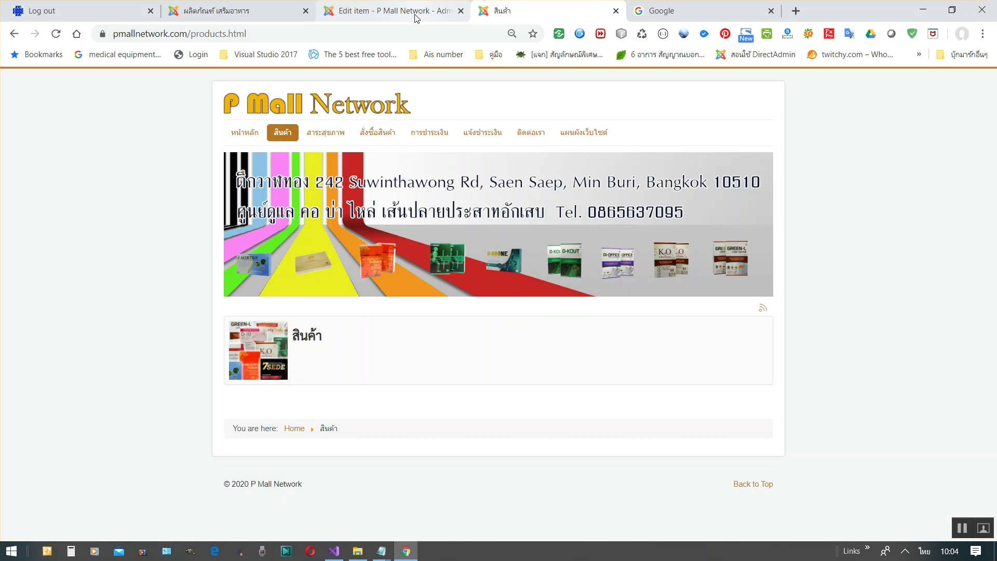
{"action": "left_click", "coordinate": [416, 13]}
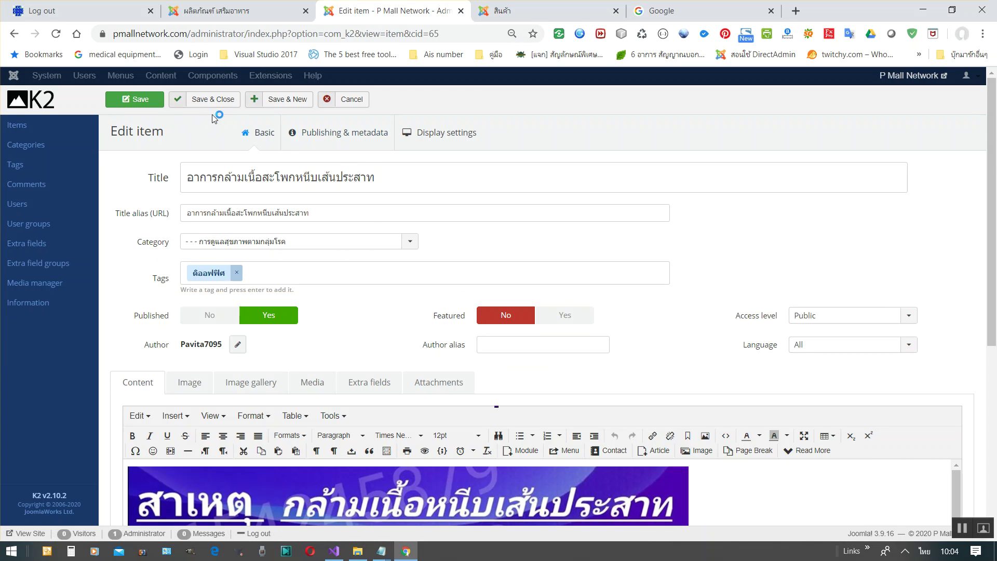
{"action": "left_click", "coordinate": [497, 16]}
{"action": "left_click", "coordinate": [394, 13]}
- Try กลุ่มผลิตภัณฑ์เสริมอาหาร as the item's category, then cancel without saving
{"action": "left_click", "coordinate": [411, 243]}
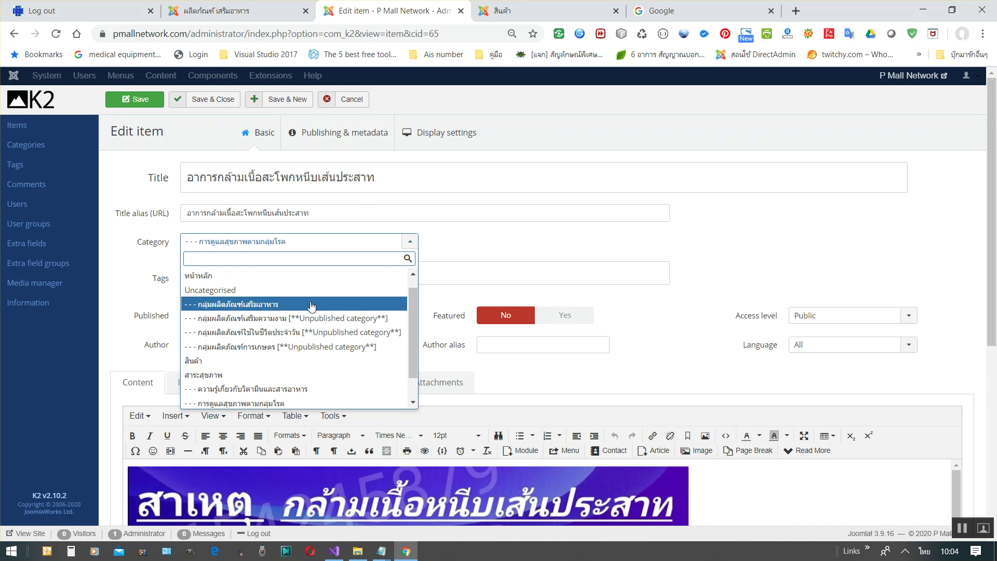
{"action": "left_click", "coordinate": [263, 306]}
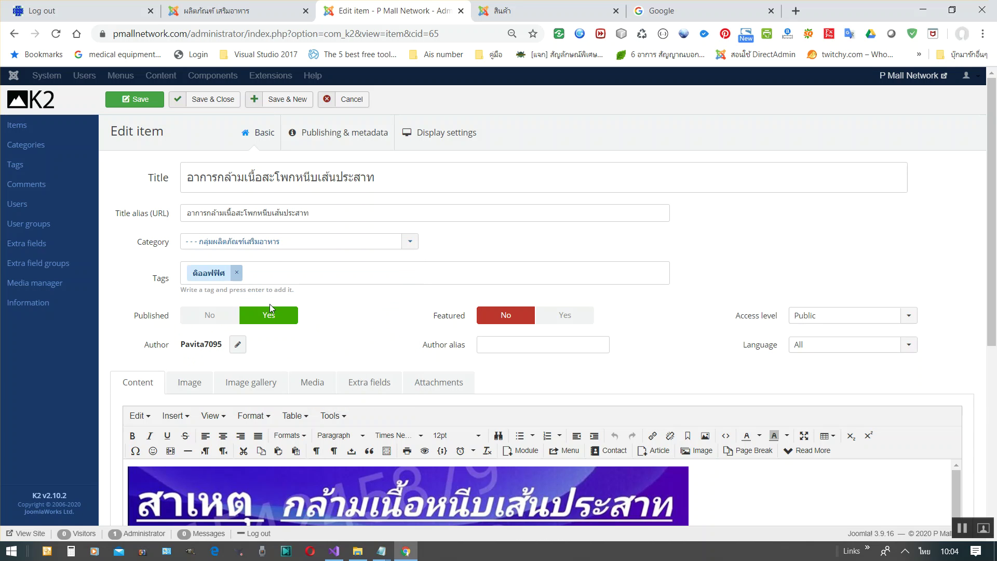
{"action": "scroll", "coordinate": [395, 274], "scroll_direction": "down", "scroll_amount": 4}
{"action": "scroll", "coordinate": [413, 268], "scroll_direction": "up", "scroll_amount": 2}
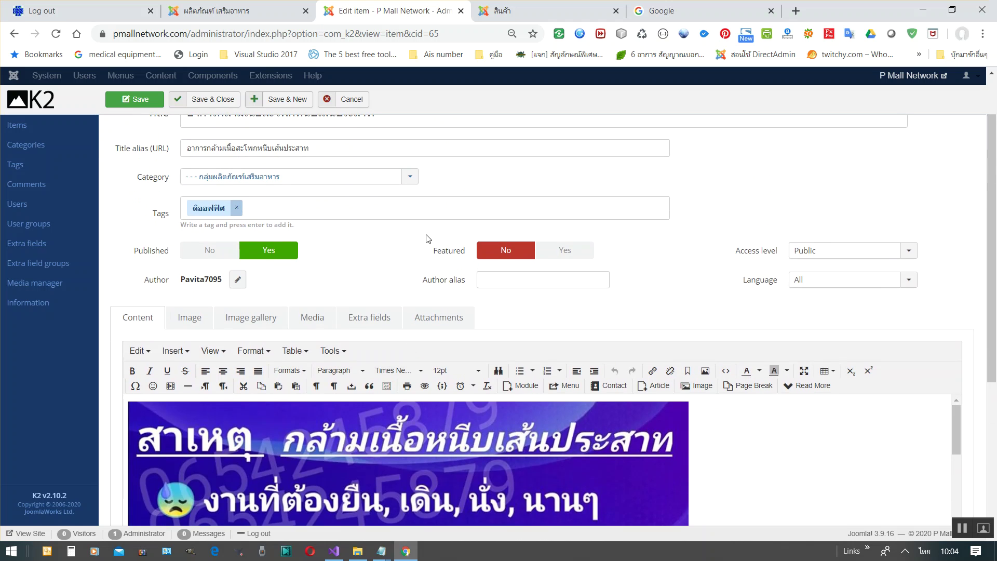
{"action": "left_click", "coordinate": [361, 105]}
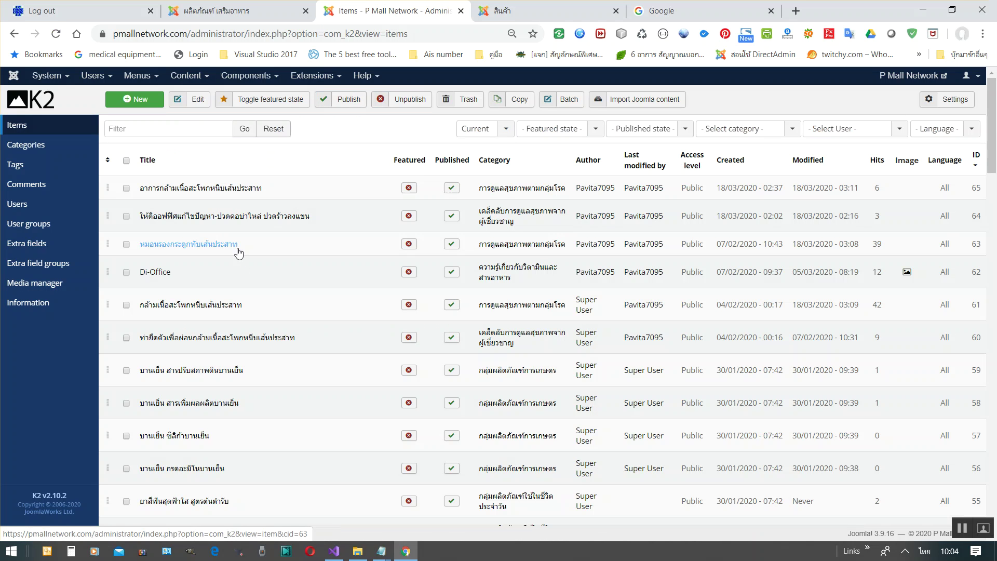
- In K2 Categories, tick the supplement, beauty and agriculture rows, then edit กลุ่มผลิตภัณฑ์เสริมอาหาร
{"action": "left_click", "coordinate": [35, 148]}
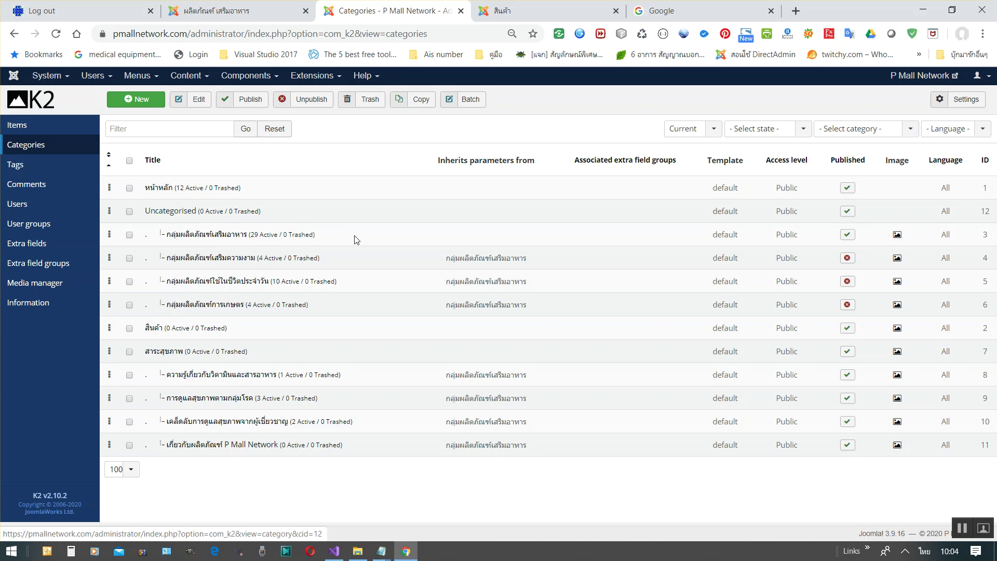
{"action": "left_click", "coordinate": [129, 234]}
{"action": "left_click", "coordinate": [129, 258]}
{"action": "left_click", "coordinate": [130, 306]}
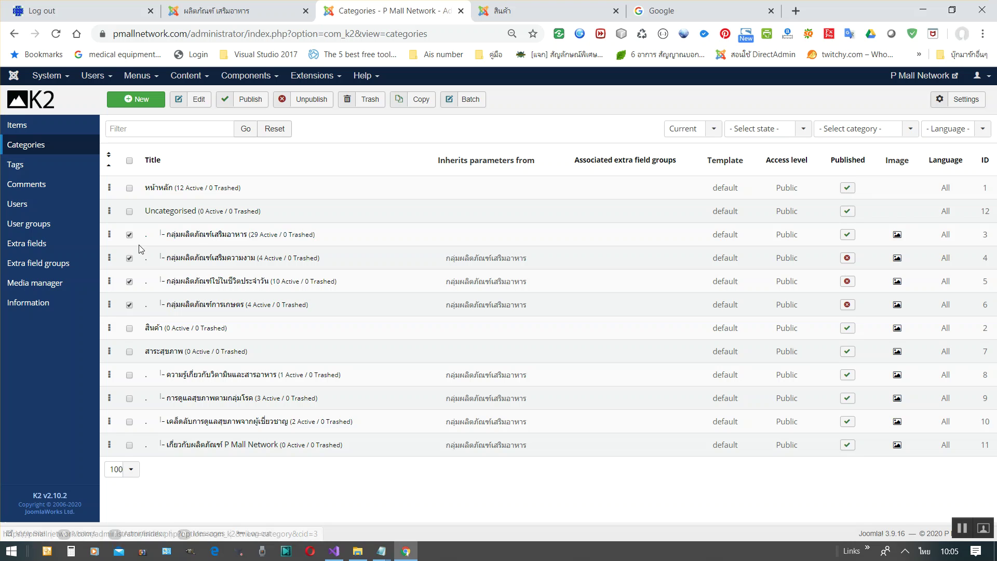
{"action": "left_click", "coordinate": [183, 235]}
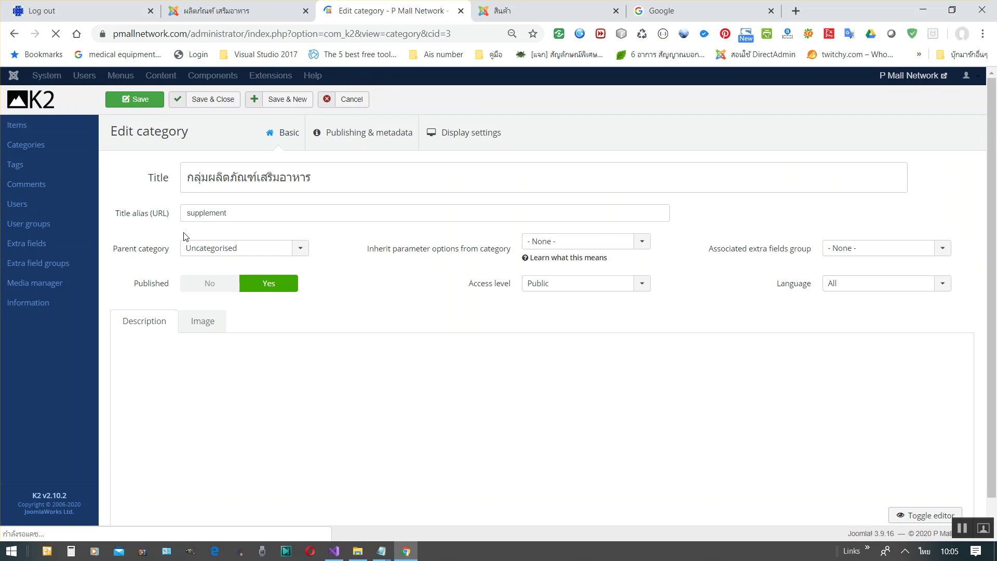
- Set กลุ่มผลิตภัณฑ์เสริมอาหาร's parent category to สินค้า and save & close
{"action": "left_click", "coordinate": [301, 252]}
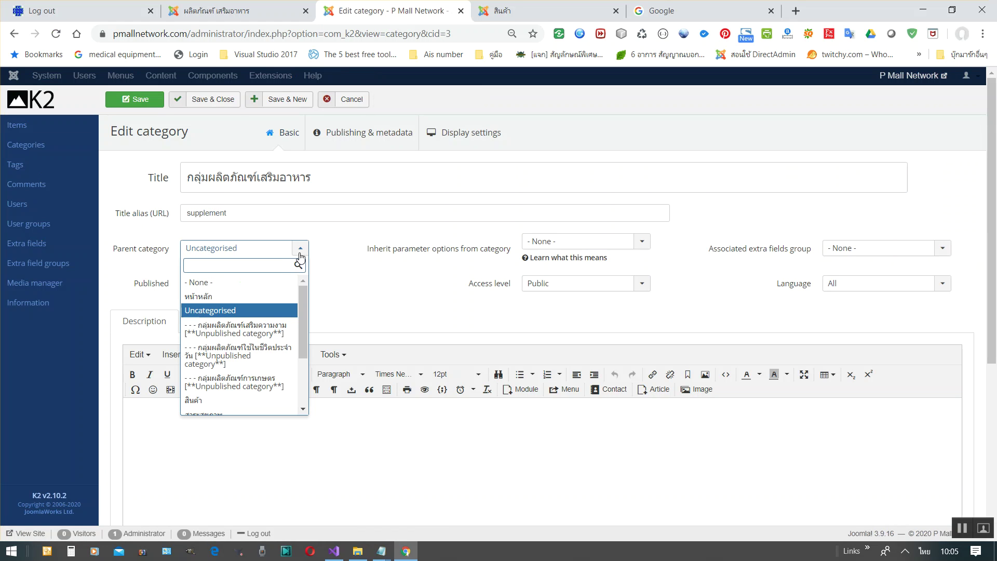
{"action": "left_click_drag", "start_coordinate": [307, 317], "coordinate": [305, 374]}
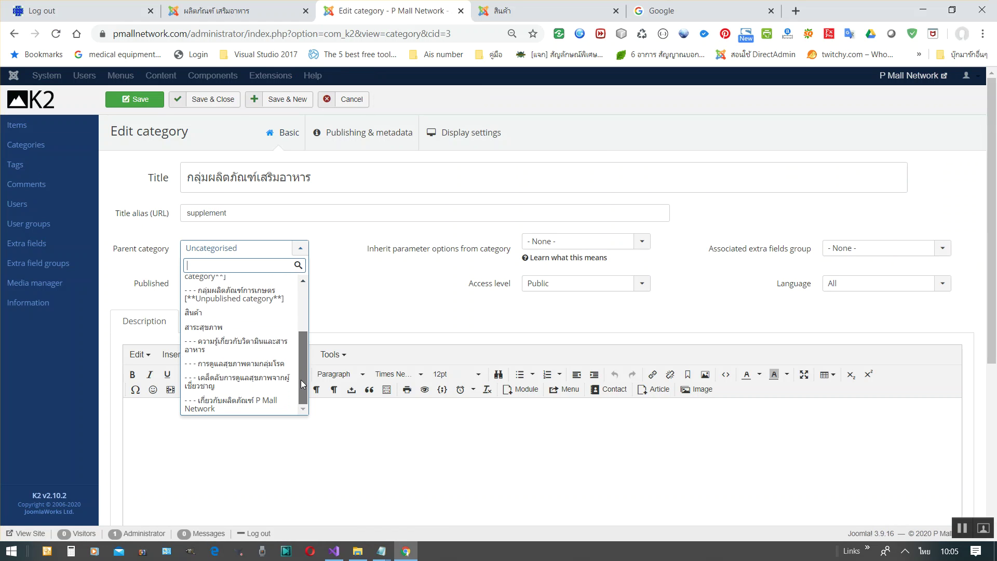
{"action": "left_click", "coordinate": [213, 314]}
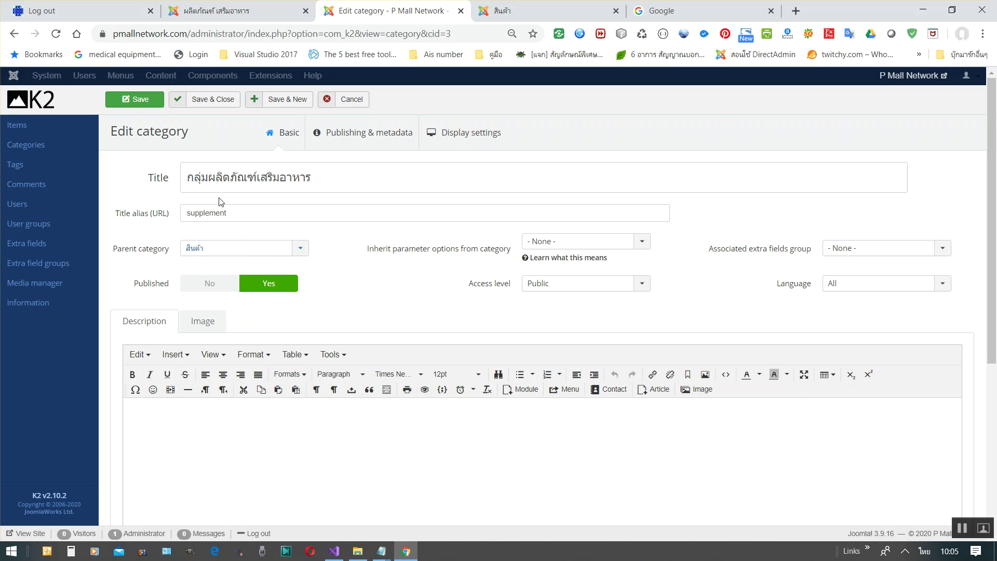
{"action": "left_click", "coordinate": [217, 103]}
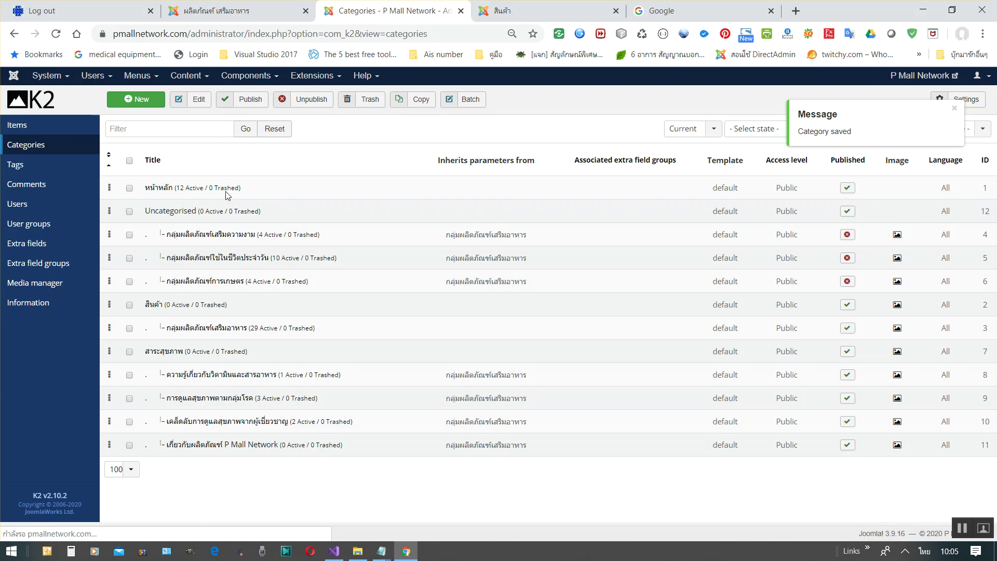
- Give กลุ่มผลิตภัณฑ์เสริมความงาม the parent category สินค้า and save & close
{"action": "left_click", "coordinate": [186, 240]}
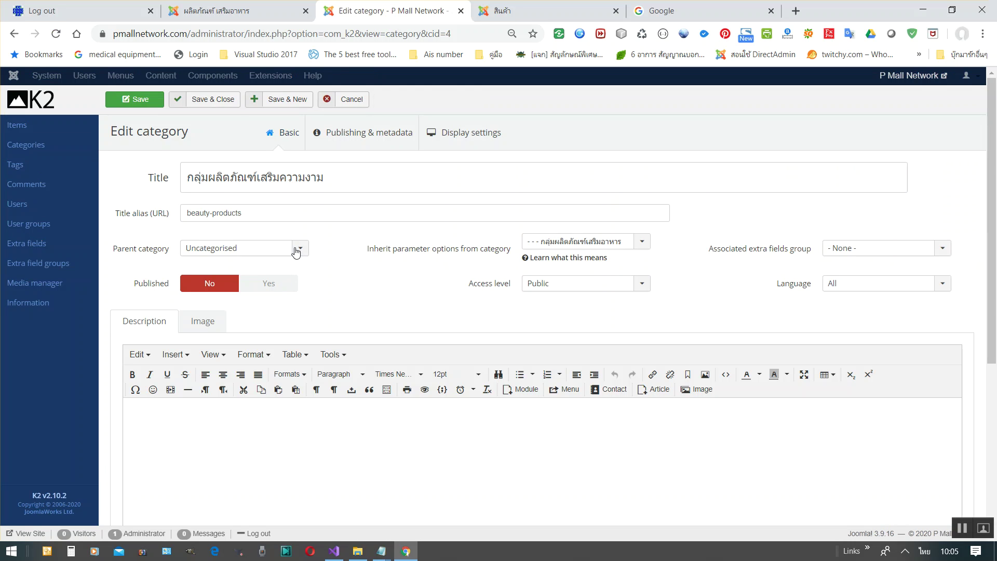
{"action": "left_click", "coordinate": [296, 250]}
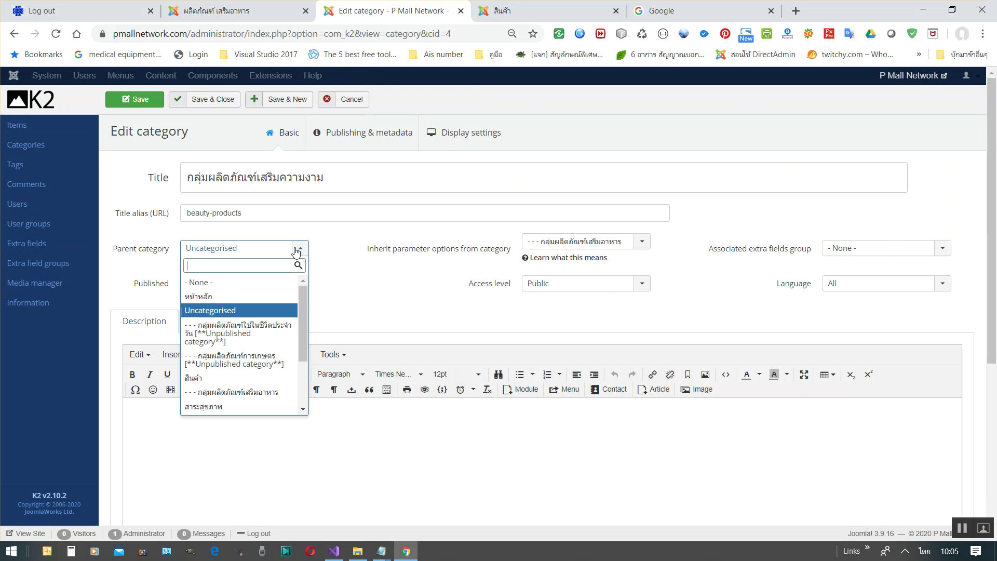
{"action": "left_click", "coordinate": [245, 379]}
{"action": "left_click", "coordinate": [222, 105]}
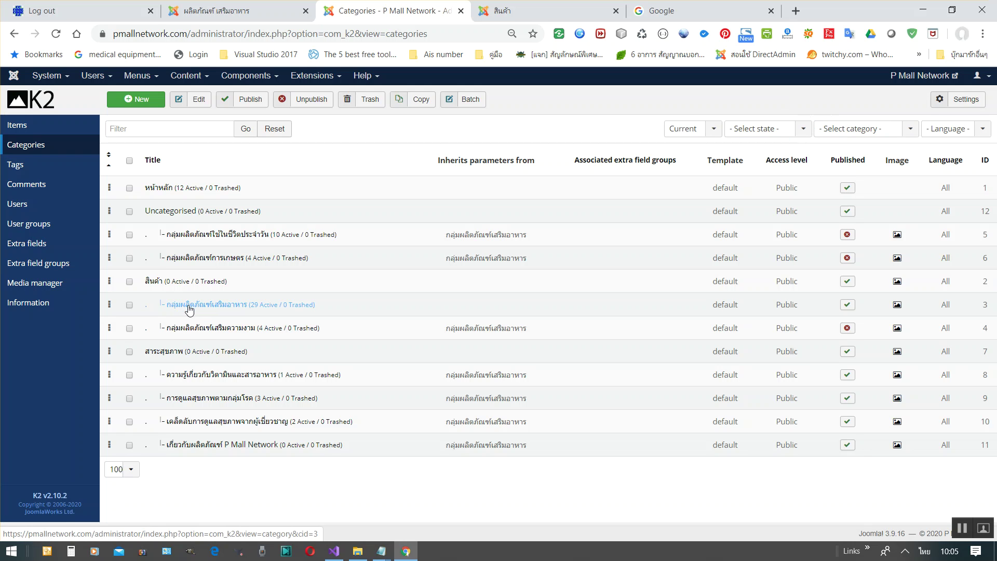
- Set กลุ่มผลิตภัณฑ์ใช้ในชีวิตประจำวัน's parent category to สินค้า and save & close
{"action": "left_click", "coordinate": [210, 234]}
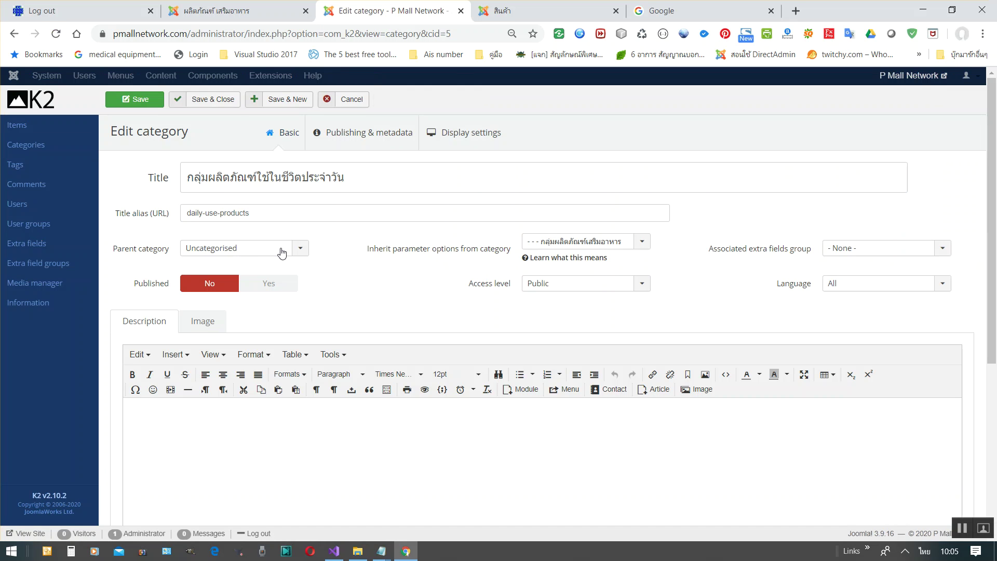
{"action": "left_click", "coordinate": [277, 252]}
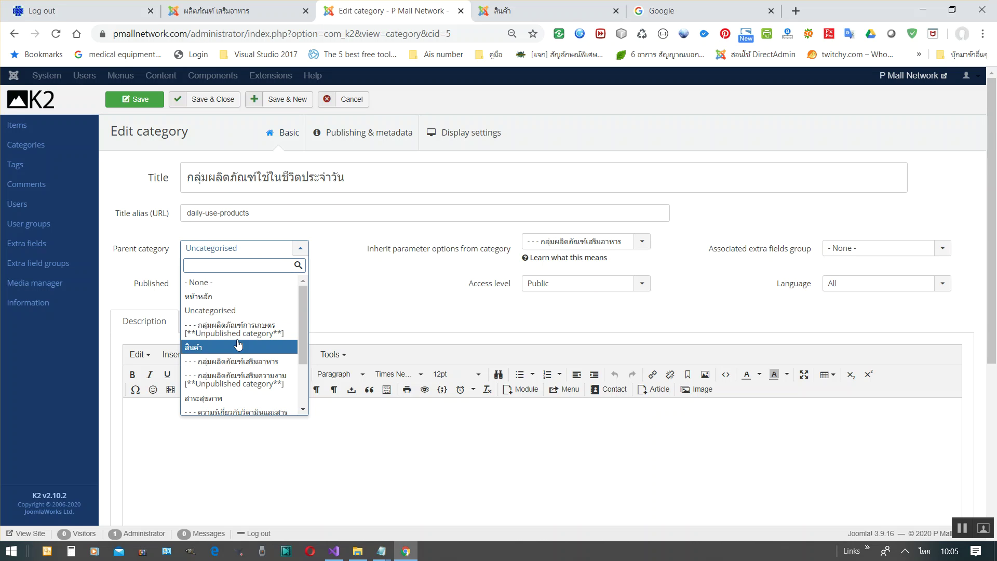
{"action": "left_click", "coordinate": [223, 347]}
{"action": "left_click", "coordinate": [217, 102]}
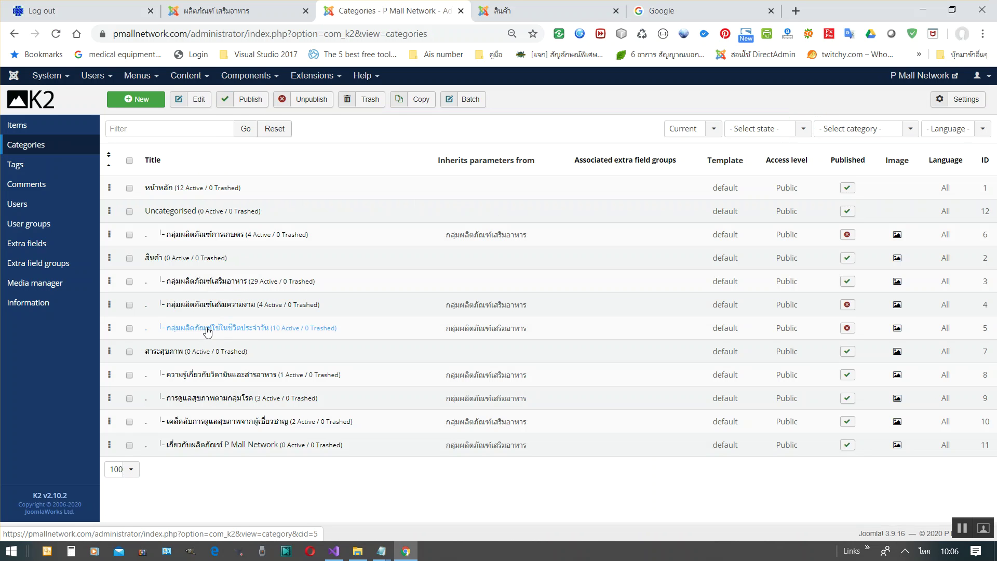
- Give กลุ่มผลิตภัณฑ์การเกษตร the parent category สินค้า and save & close
{"action": "left_click", "coordinate": [188, 238]}
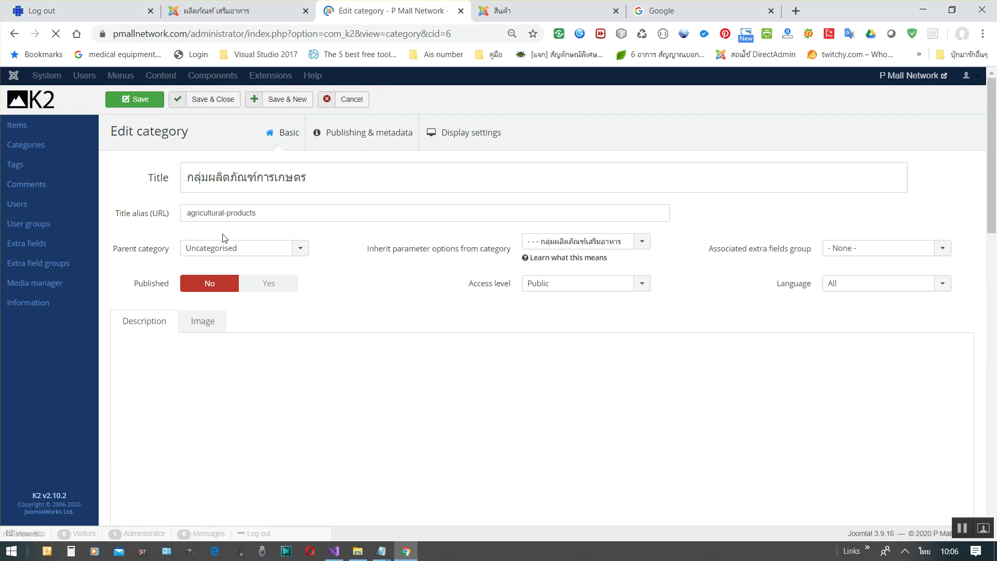
{"action": "left_click", "coordinate": [300, 248]}
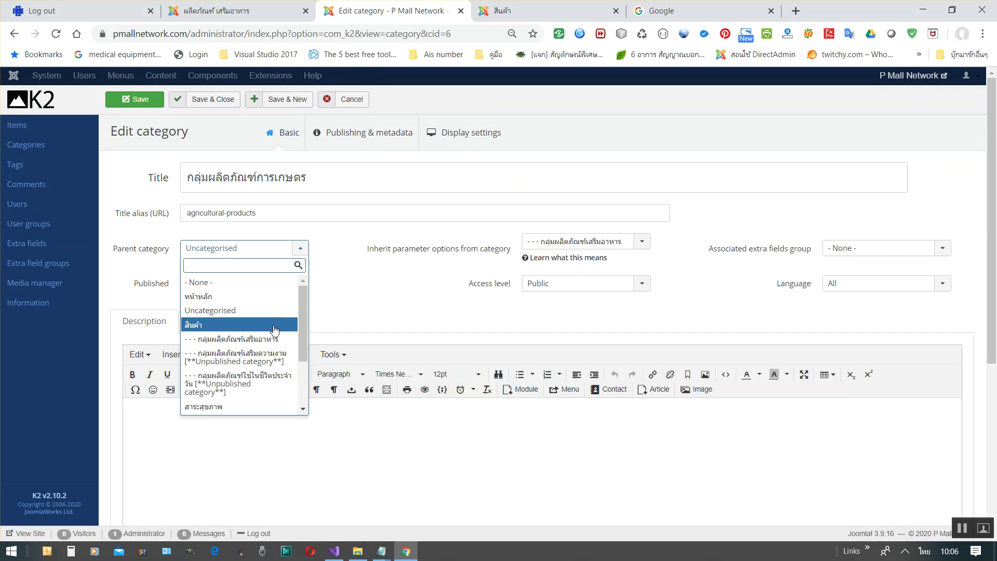
{"action": "left_click", "coordinate": [275, 326]}
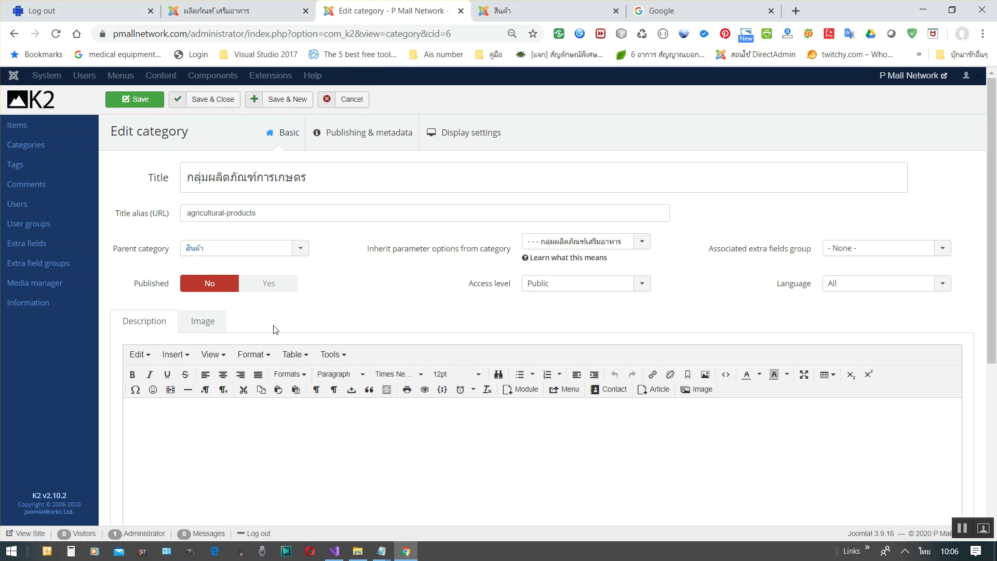
{"action": "left_click", "coordinate": [217, 98]}
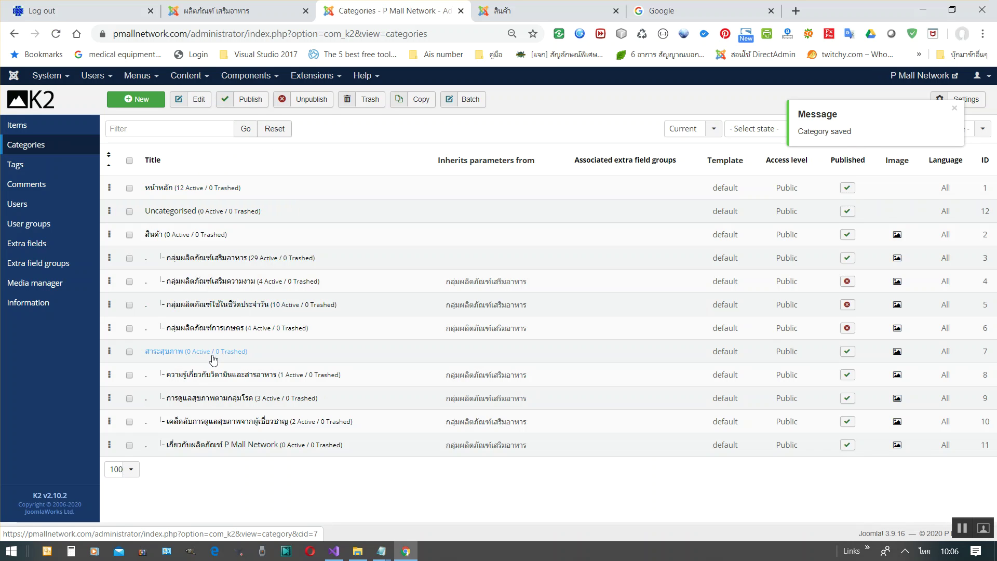
- Unpublish the Uncategorised category, then trash it and confirm the prompt
{"action": "left_click", "coordinate": [129, 211]}
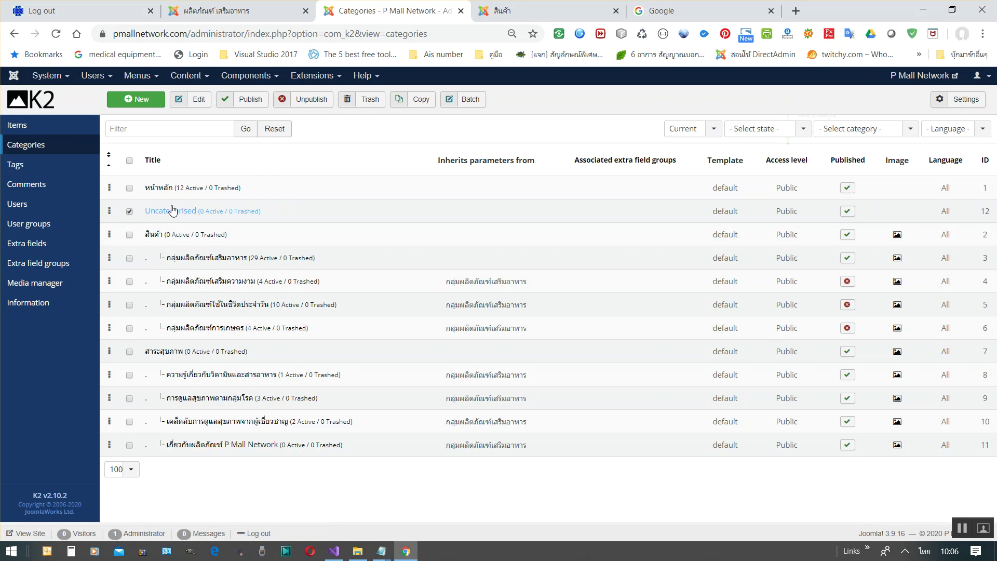
{"action": "left_click", "coordinate": [314, 103]}
{"action": "left_click", "coordinate": [129, 212]}
{"action": "left_click", "coordinate": [350, 101]}
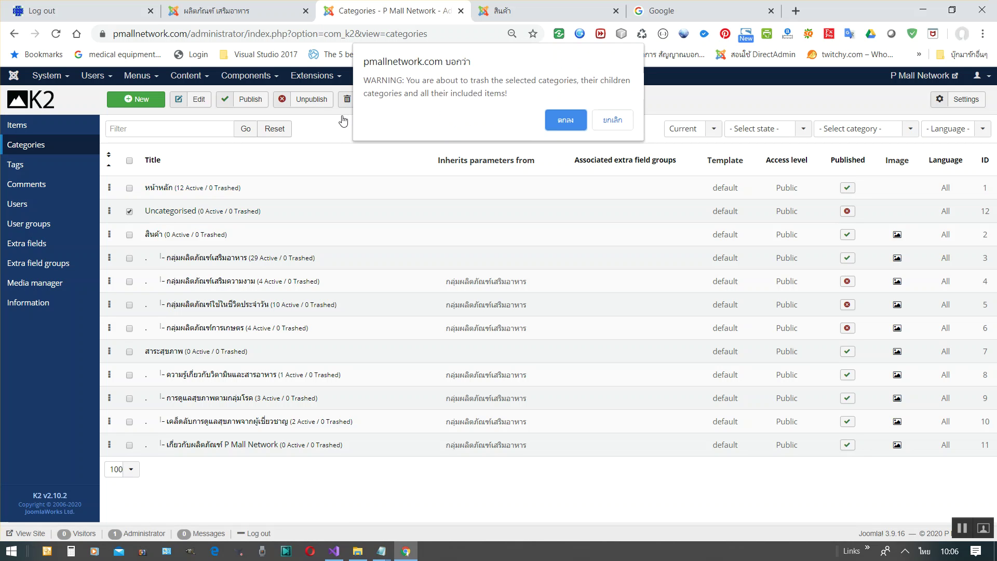
{"action": "left_click", "coordinate": [565, 121]}
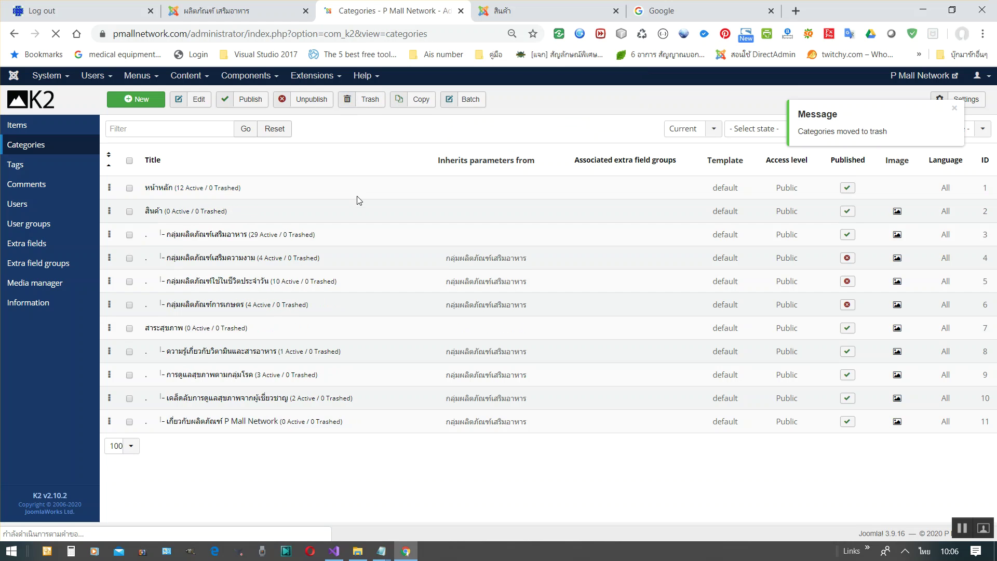
{"action": "left_click", "coordinate": [527, 11]}
- Reload the live สินค้า page and open the กลุ่มผลิตภัณฑ์เสริมอาหาร (29) category listing
{"action": "left_click", "coordinate": [56, 34]}
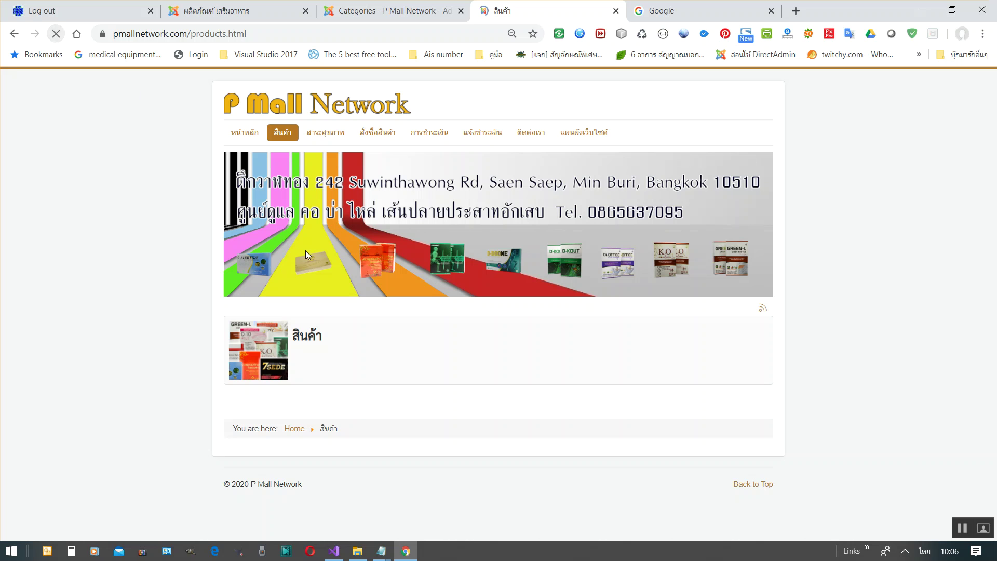
{"action": "scroll", "coordinate": [379, 395], "scroll_direction": "down", "scroll_amount": 2}
{"action": "left_click", "coordinate": [376, 409]}
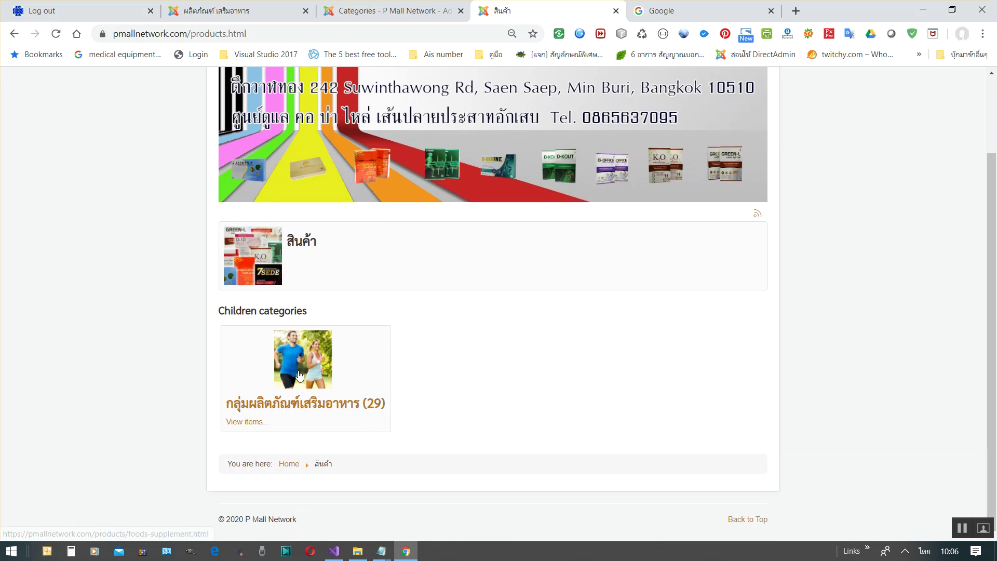
{"action": "scroll", "coordinate": [469, 374], "scroll_direction": "down", "scroll_amount": 20}
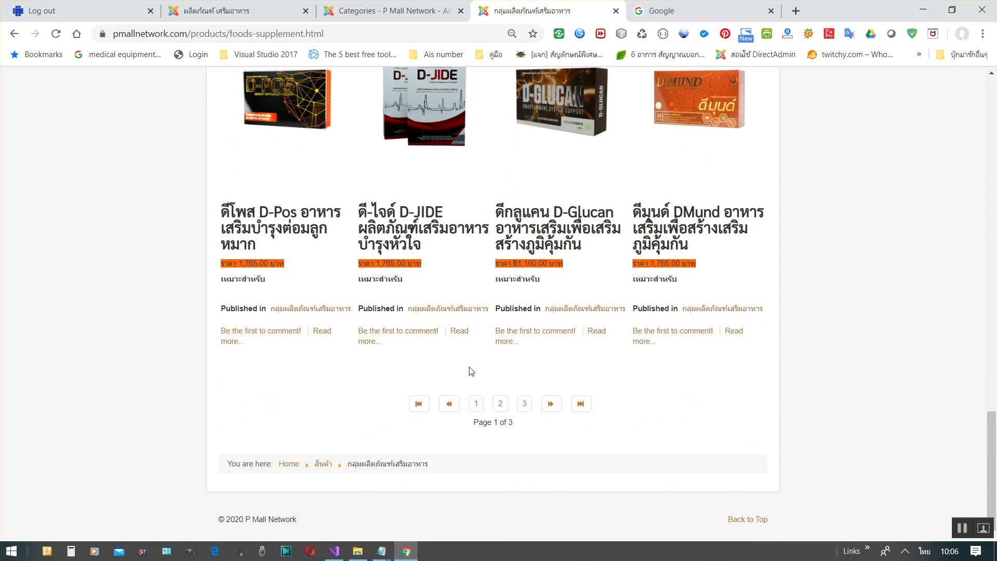
{"action": "scroll", "coordinate": [472, 370], "scroll_direction": "up", "scroll_amount": 20}
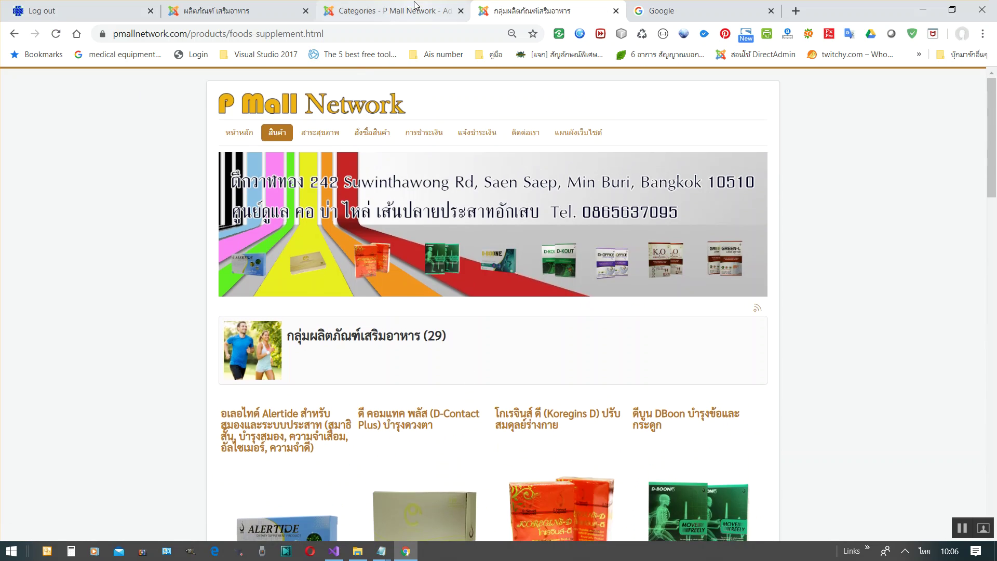
{"action": "left_click", "coordinate": [429, 11]}
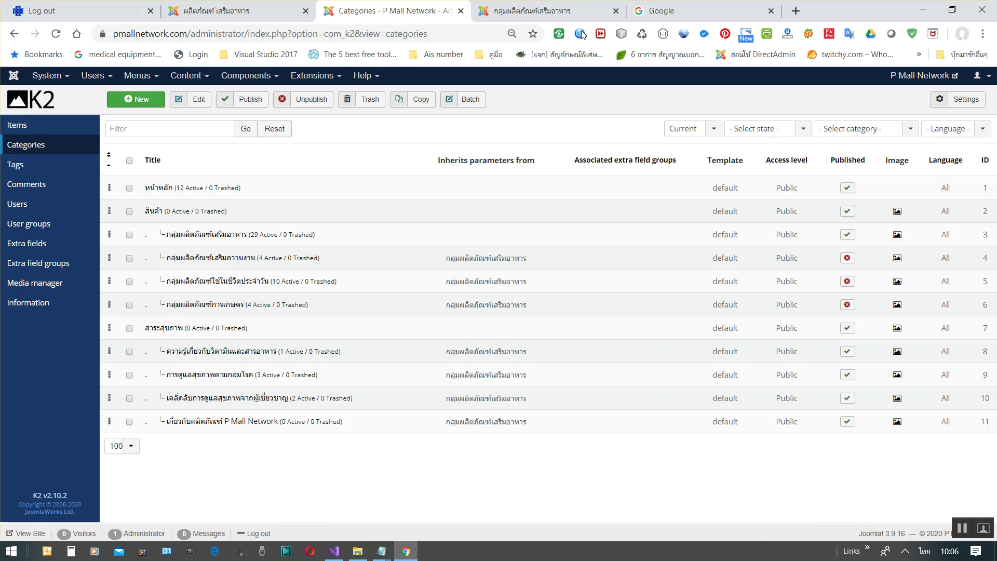
{"action": "left_click", "coordinate": [546, 11]}
{"action": "scroll", "coordinate": [483, 207], "scroll_direction": "down", "scroll_amount": 2}
{"action": "scroll", "coordinate": [483, 208], "scroll_direction": "up", "scroll_amount": 3}
{"action": "mouse_move", "coordinate": [319, 133]}
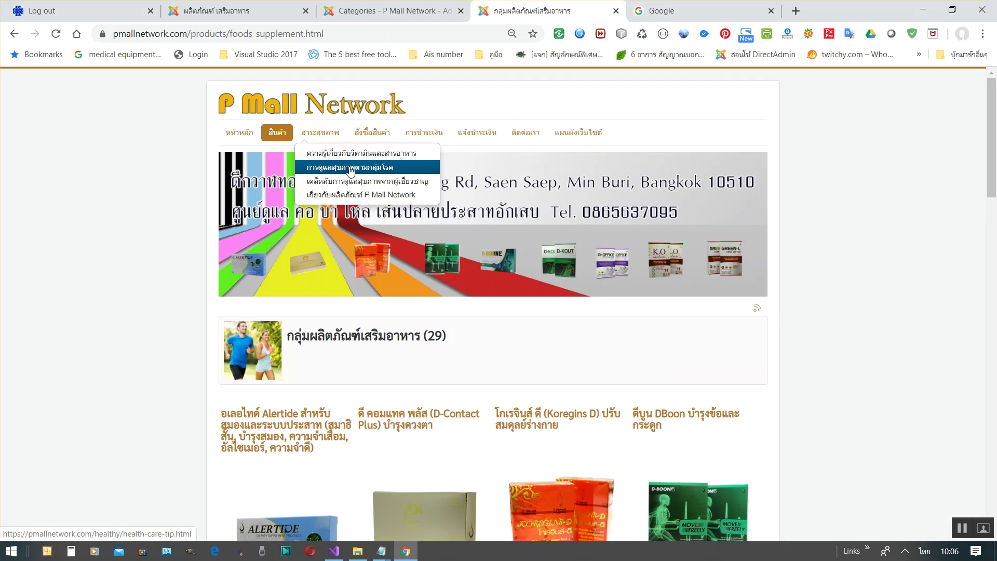
- Open the disease-group health care articles, then read and reload the first, hip nerve compression article
{"action": "left_click", "coordinate": [418, 175]}
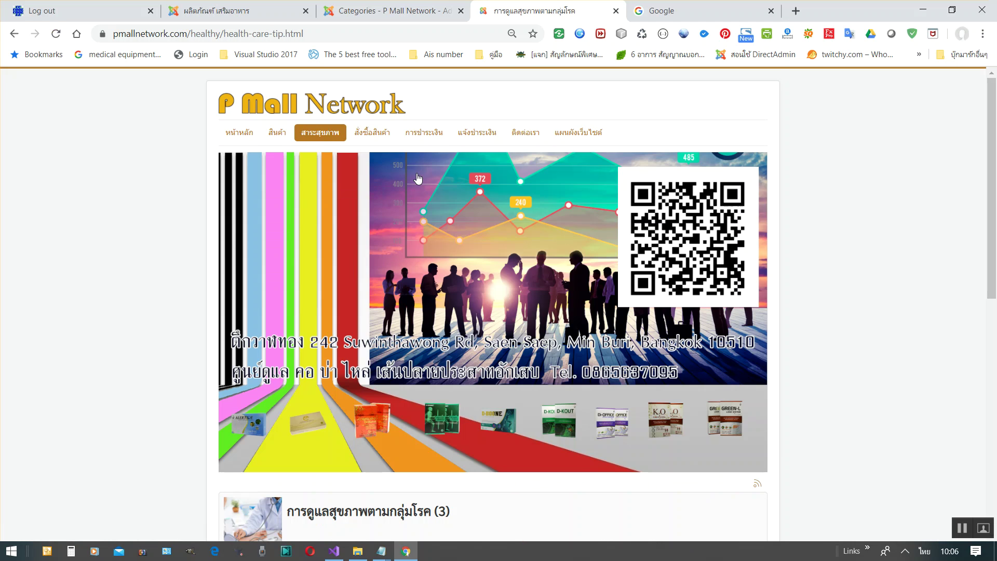
{"action": "scroll", "coordinate": [419, 178], "scroll_direction": "down", "scroll_amount": 10}
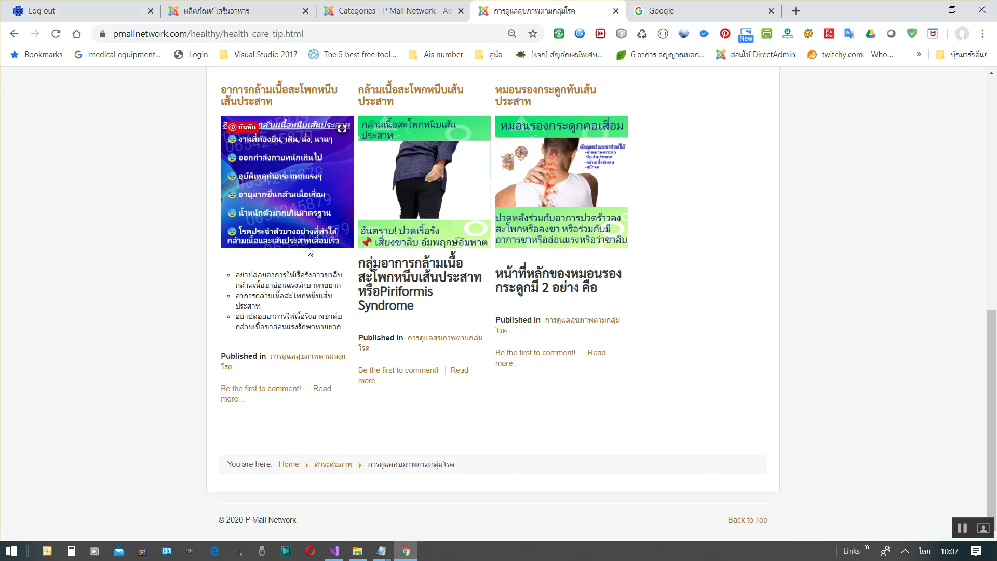
{"action": "scroll", "coordinate": [302, 231], "scroll_direction": "up", "scroll_amount": 4}
{"action": "left_click", "coordinate": [272, 289]}
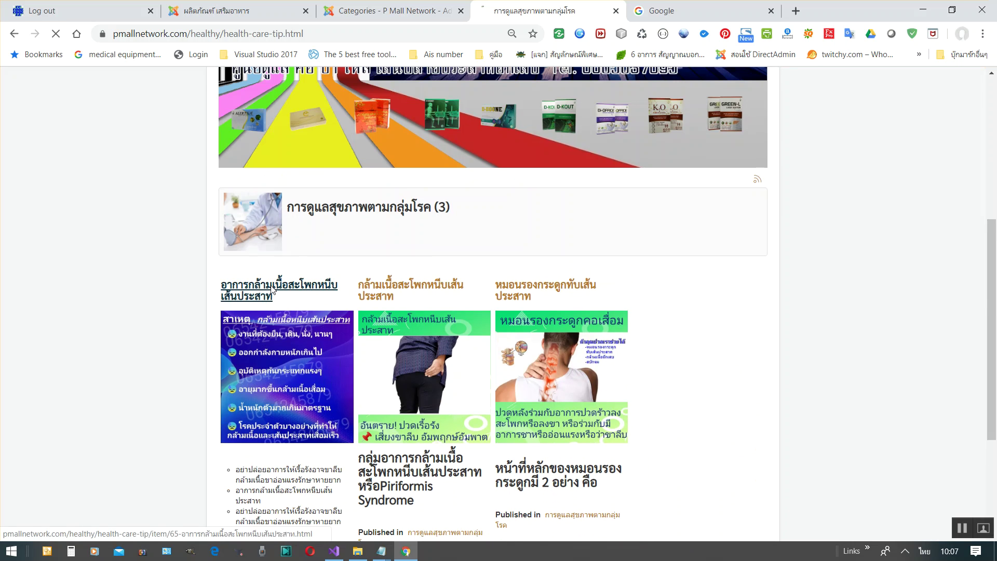
{"action": "scroll", "coordinate": [441, 302], "scroll_direction": "down", "scroll_amount": 10}
{"action": "scroll", "coordinate": [445, 302], "scroll_direction": "down", "scroll_amount": 20}
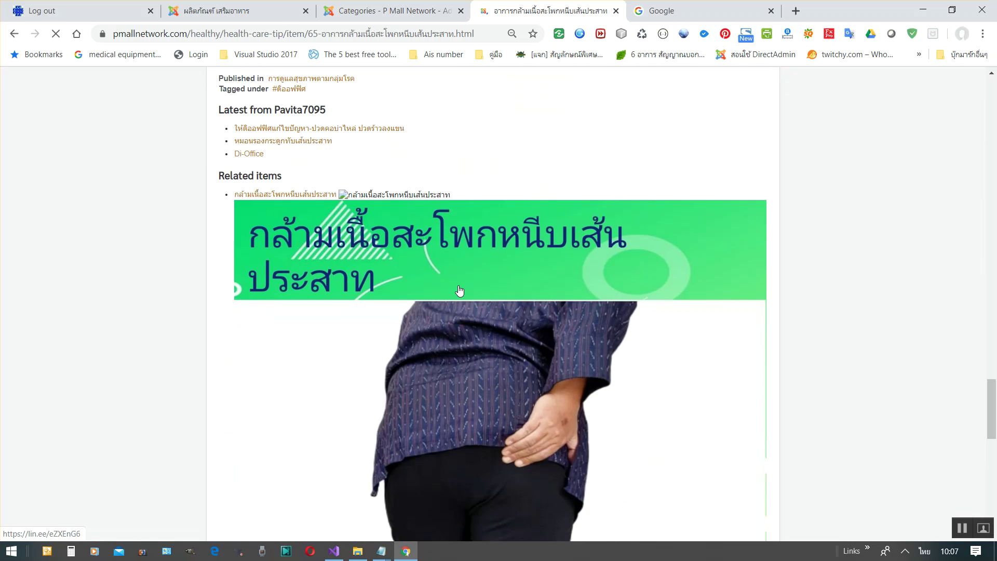
{"action": "scroll", "coordinate": [460, 290], "scroll_direction": "down", "scroll_amount": 15}
{"action": "scroll", "coordinate": [464, 284], "scroll_direction": "up", "scroll_amount": 15}
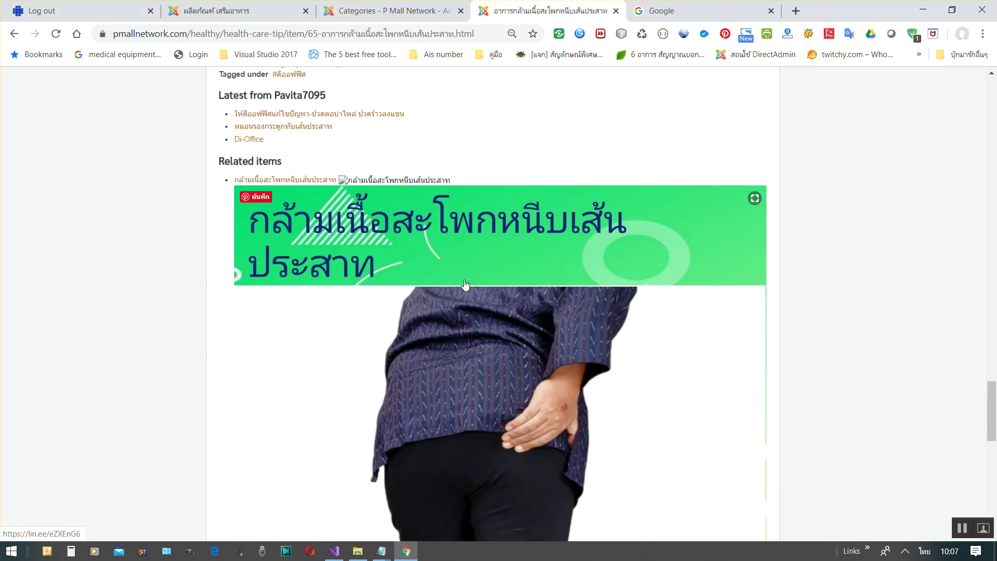
{"action": "scroll", "coordinate": [465, 284], "scroll_direction": "up", "scroll_amount": 5}
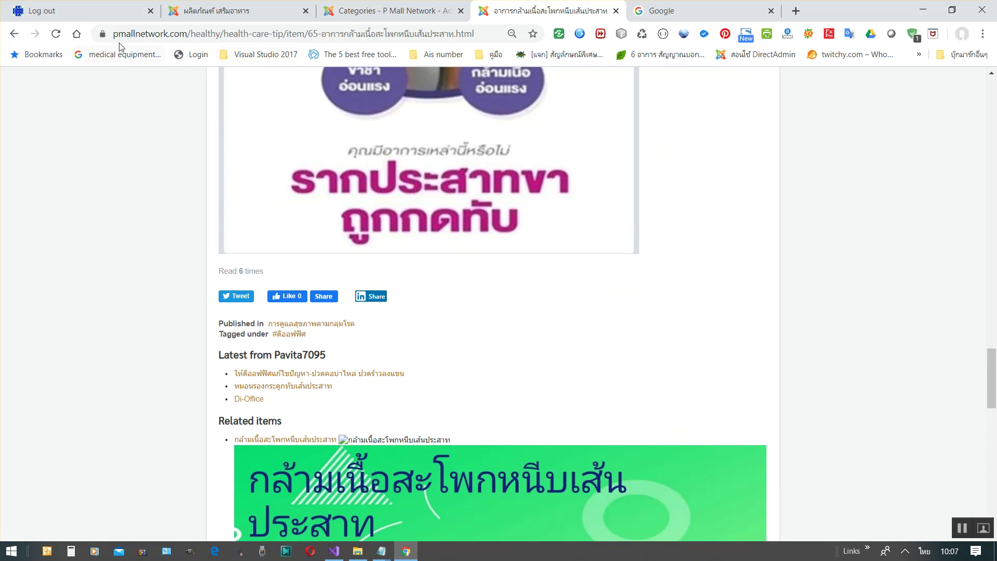
{"action": "left_click", "coordinate": [55, 34]}
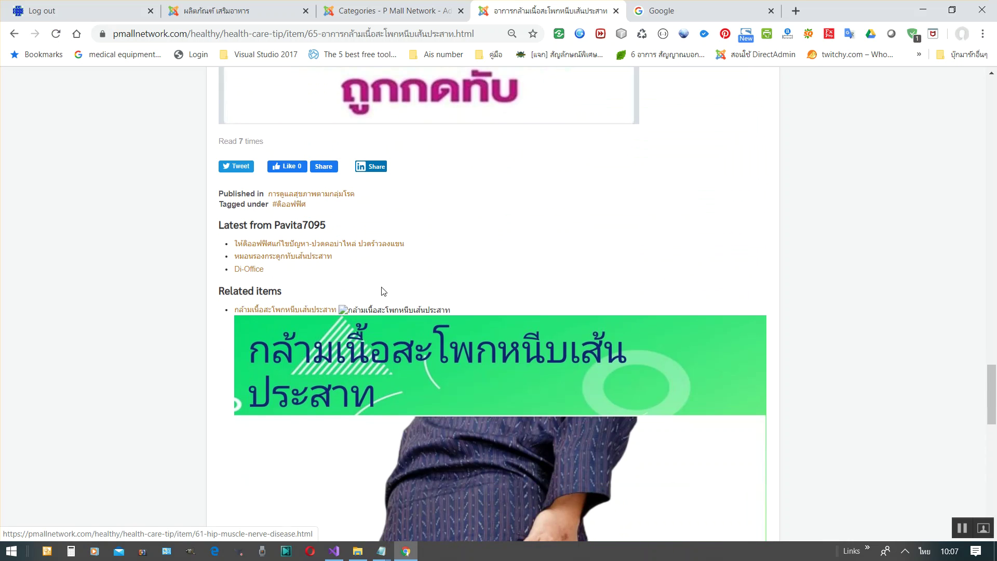
{"action": "scroll", "coordinate": [384, 291], "scroll_direction": "down", "scroll_amount": 11}
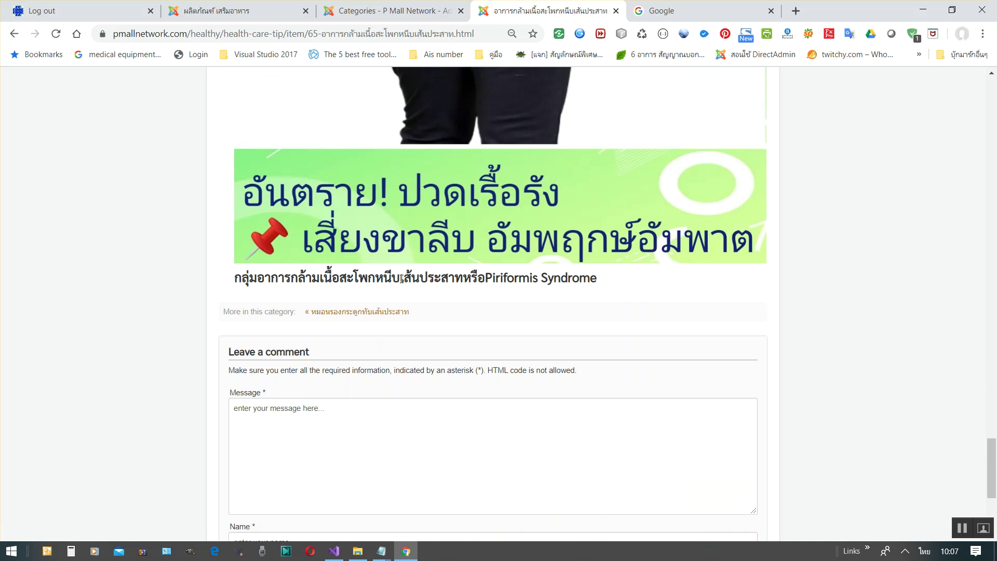
{"action": "scroll", "coordinate": [407, 280], "scroll_direction": "up", "scroll_amount": 13}
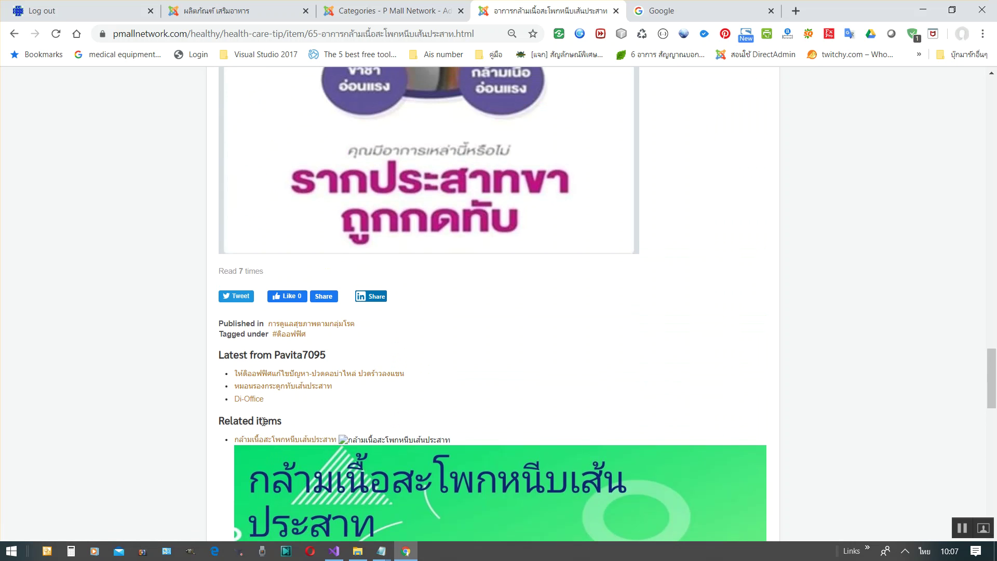
- Show all items tagged ดิออฟฟิศ, briefly checking the other site and the admin categories list
{"action": "left_click", "coordinate": [299, 337]}
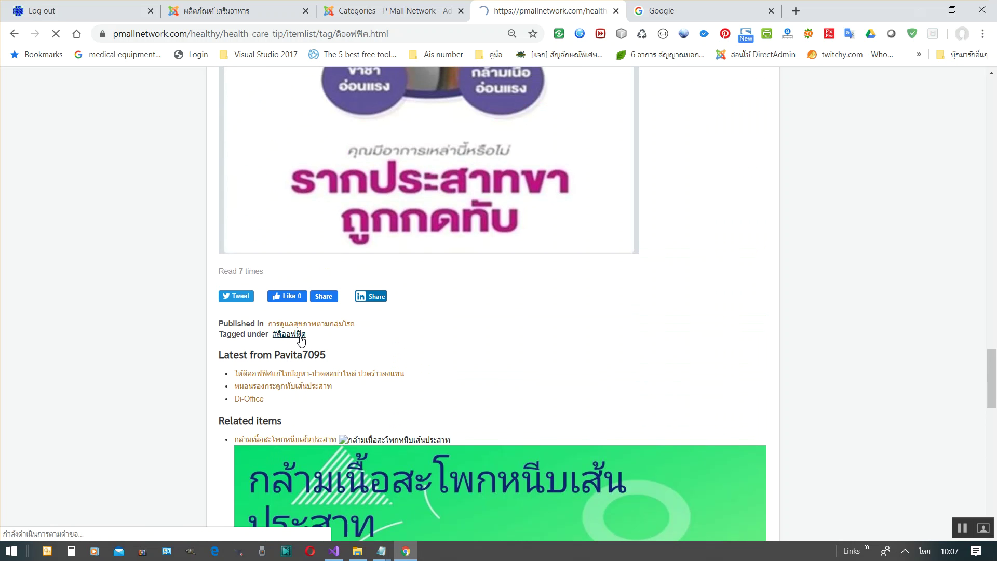
{"action": "scroll", "coordinate": [339, 328], "scroll_direction": "down", "scroll_amount": 18}
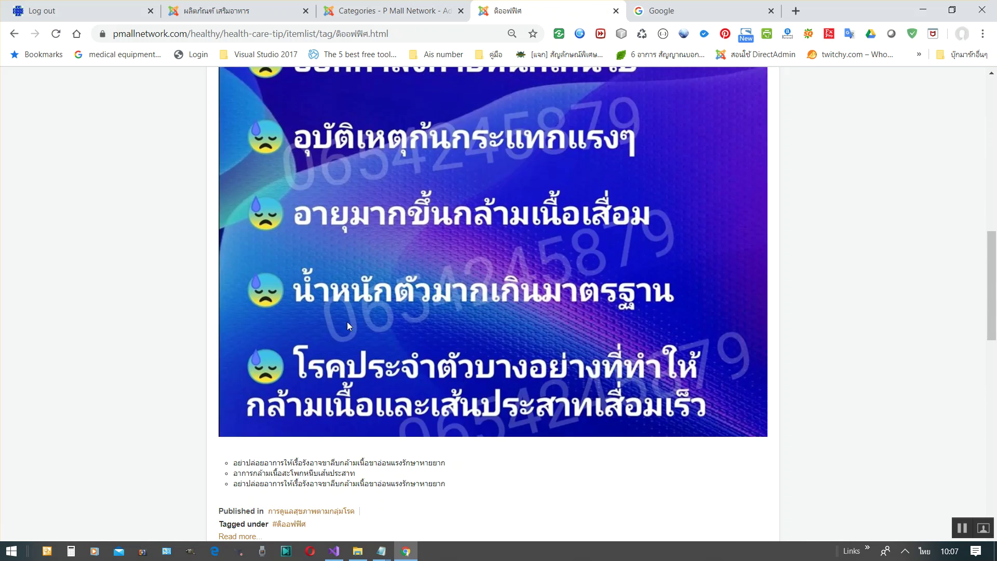
{"action": "scroll", "coordinate": [352, 323], "scroll_direction": "down", "scroll_amount": 5}
{"action": "scroll", "coordinate": [363, 327], "scroll_direction": "up", "scroll_amount": 9}
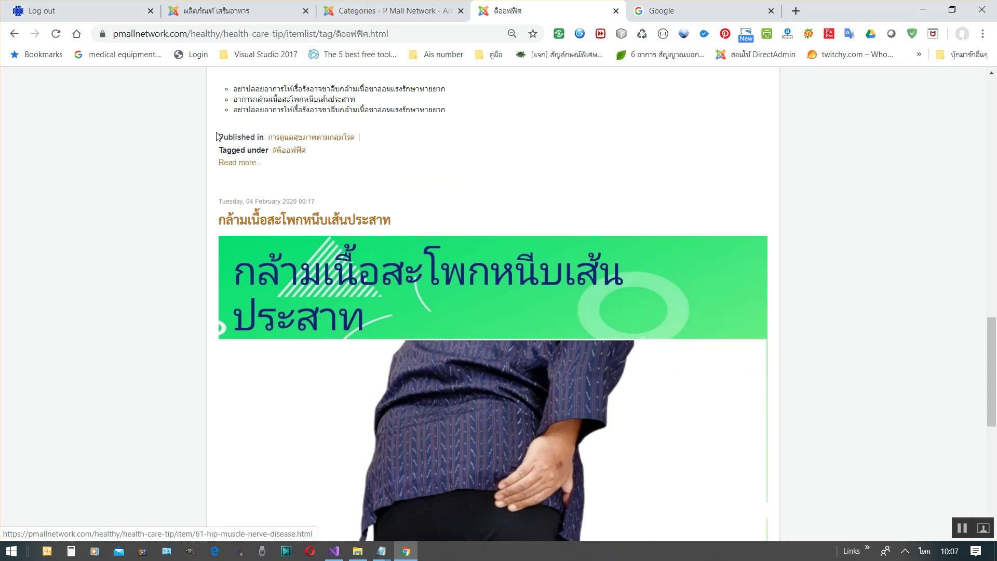
{"action": "left_click", "coordinate": [239, 10]}
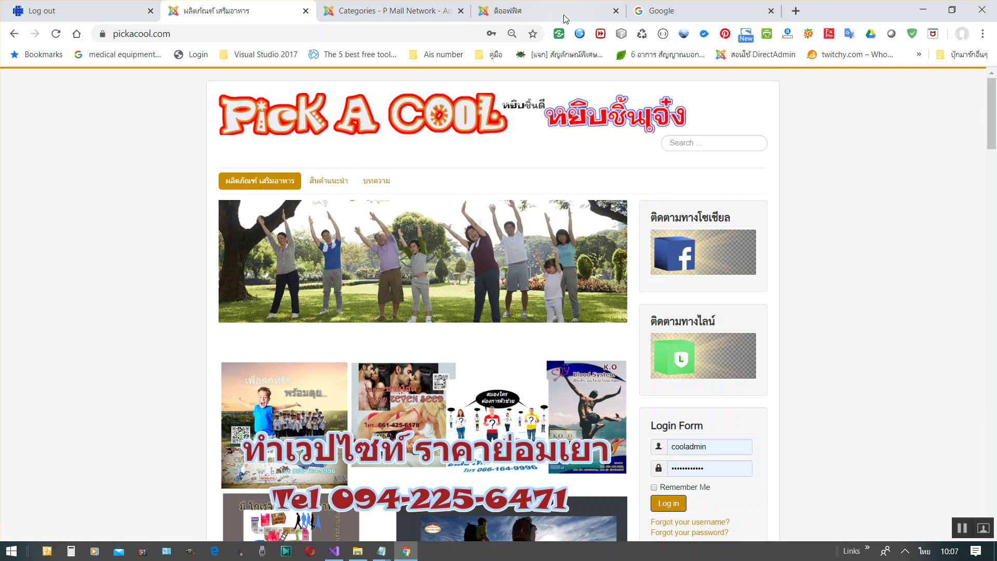
{"action": "left_click", "coordinate": [568, 15]}
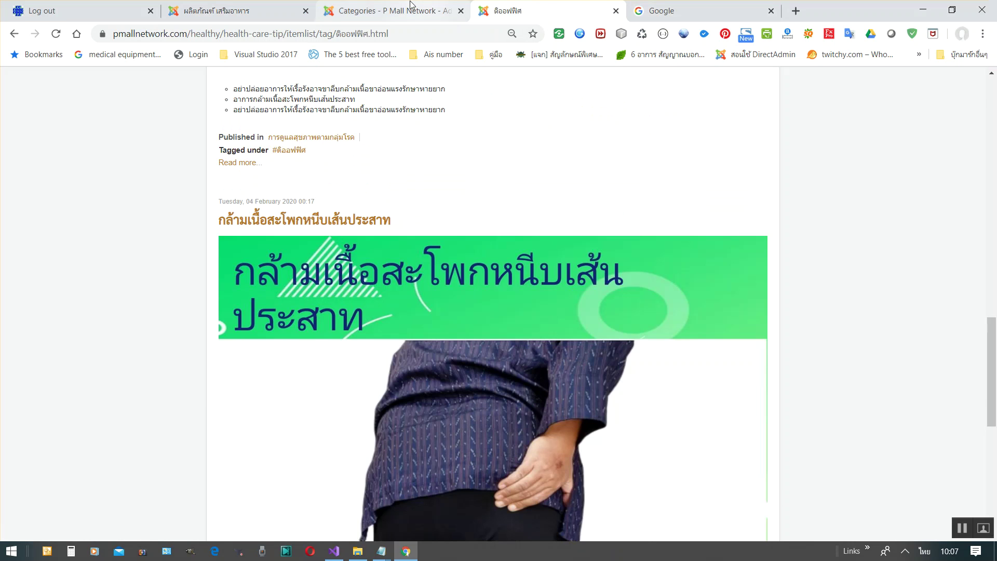
{"action": "left_click", "coordinate": [398, 15]}
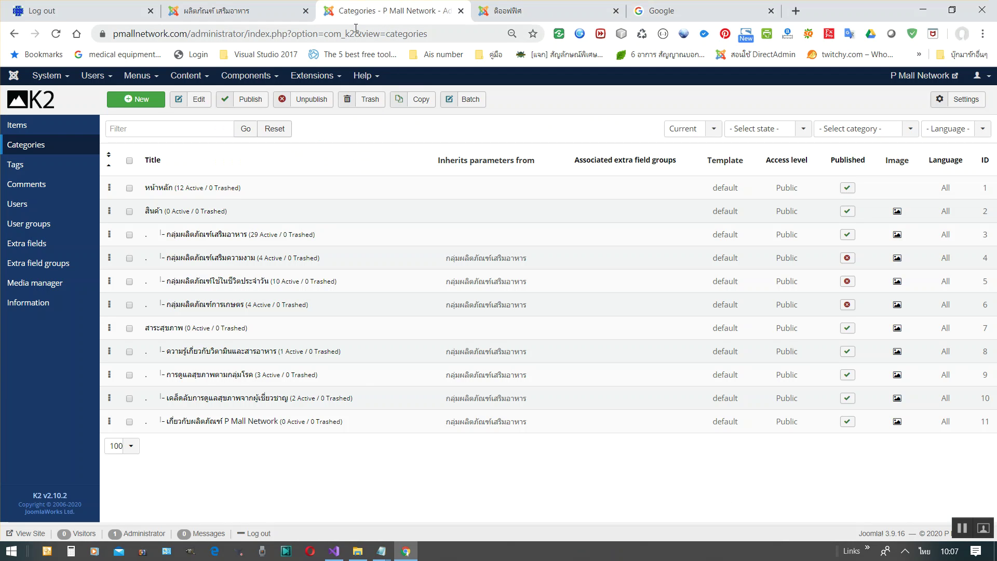
{"action": "left_click", "coordinate": [480, 14]}
- Go to the products section, showing the กลุ่มผลิตภัณฑ์เสริมอาหาร (29) category page
{"action": "scroll", "coordinate": [304, 139], "scroll_direction": "up", "scroll_amount": 15}
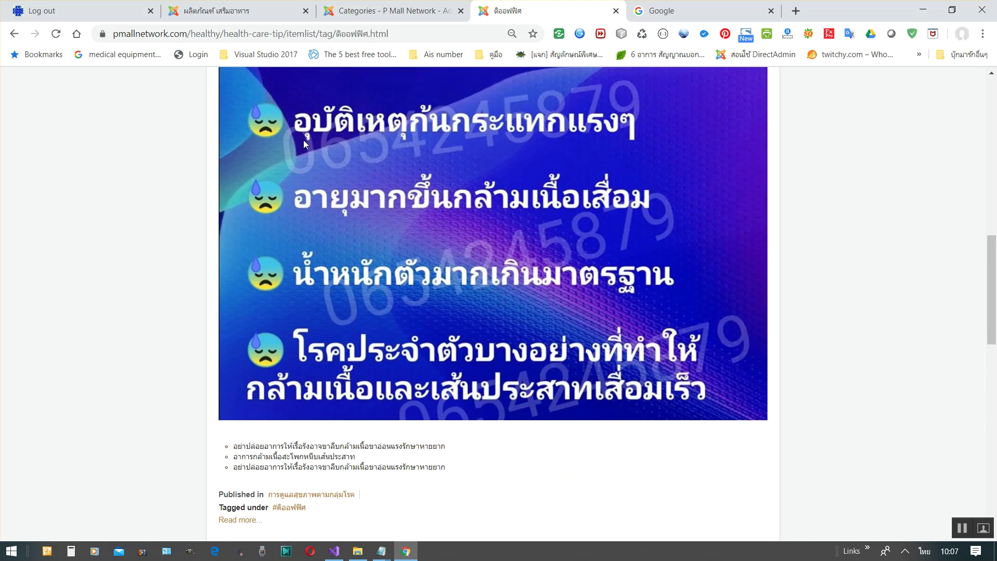
{"action": "scroll", "coordinate": [303, 139], "scroll_direction": "up", "scroll_amount": 1}
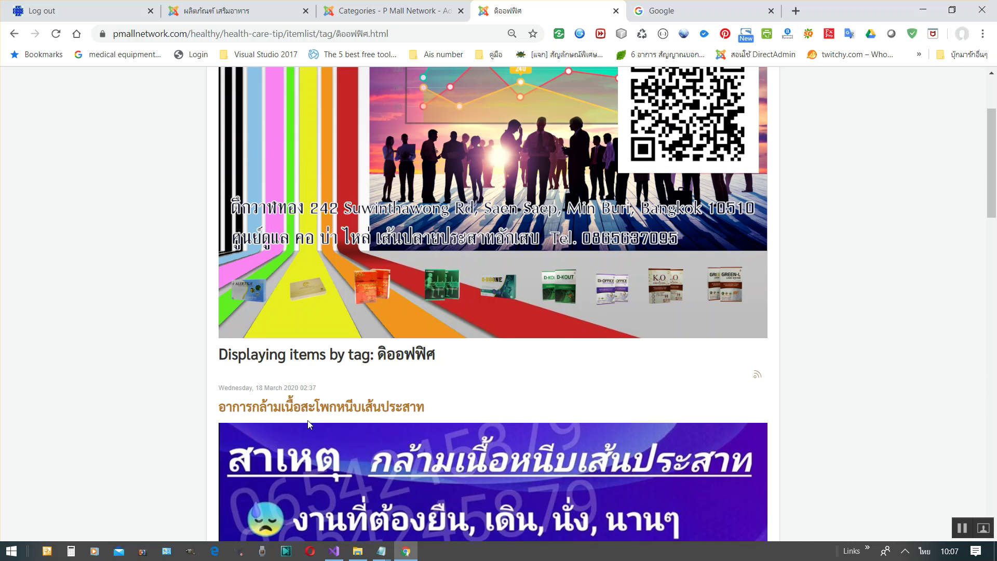
{"action": "scroll", "coordinate": [309, 425], "scroll_direction": "up", "scroll_amount": 2}
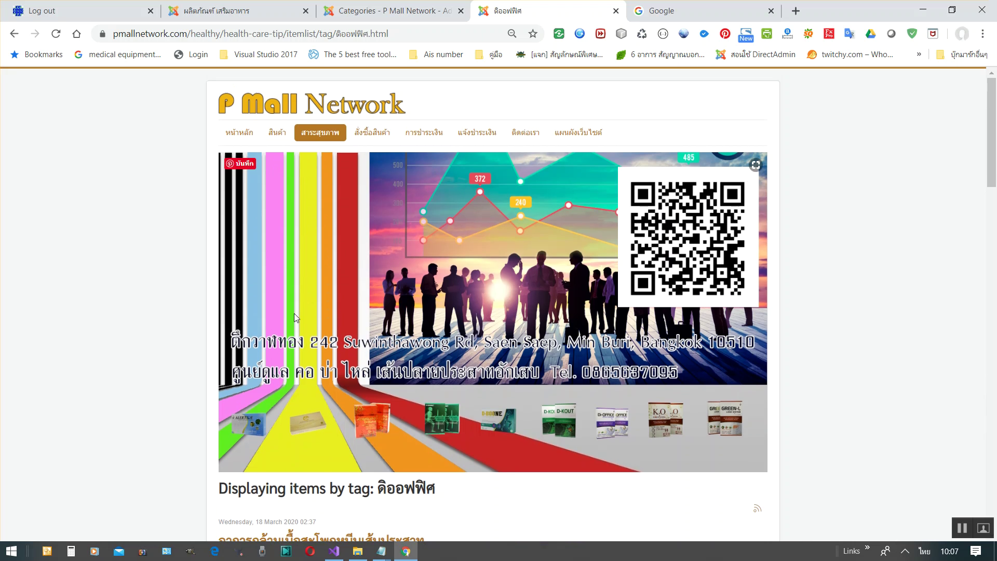
{"action": "left_click", "coordinate": [279, 137]}
{"action": "scroll", "coordinate": [305, 338], "scroll_direction": "down", "scroll_amount": 2}
{"action": "left_click", "coordinate": [300, 406]}
{"action": "scroll", "coordinate": [313, 393], "scroll_direction": "down", "scroll_amount": 10}
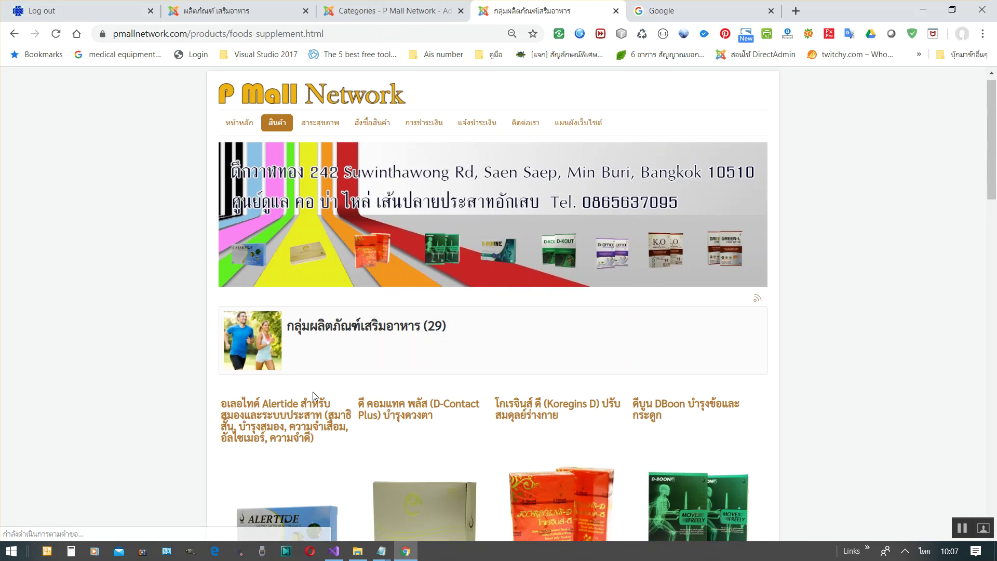
{"action": "scroll", "coordinate": [505, 324], "scroll_direction": "down", "scroll_amount": 6}
{"action": "left_click", "coordinate": [712, 188]}
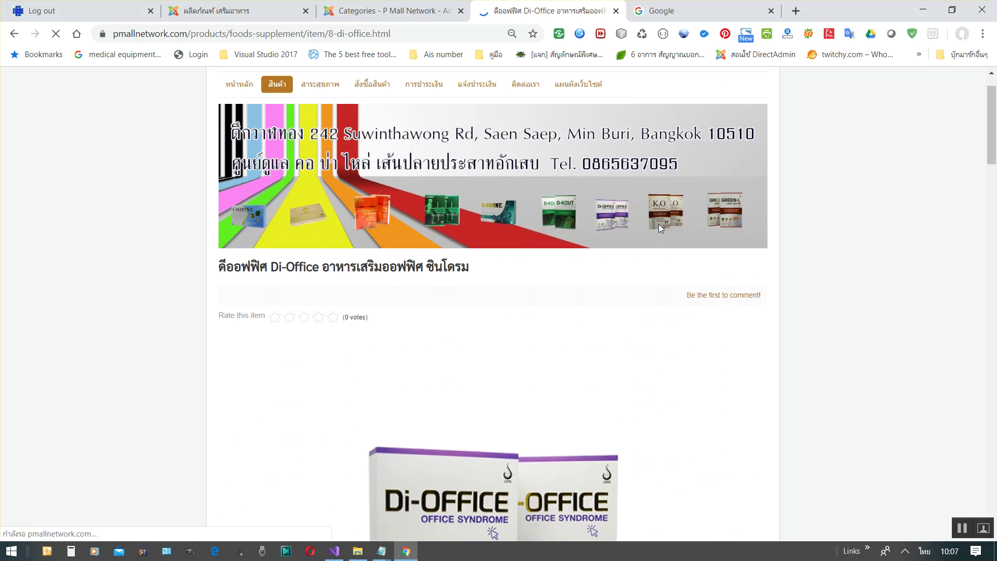
{"action": "scroll", "coordinate": [661, 236], "scroll_direction": "down", "scroll_amount": 12}
{"action": "scroll", "coordinate": [665, 237], "scroll_direction": "down", "scroll_amount": 20}
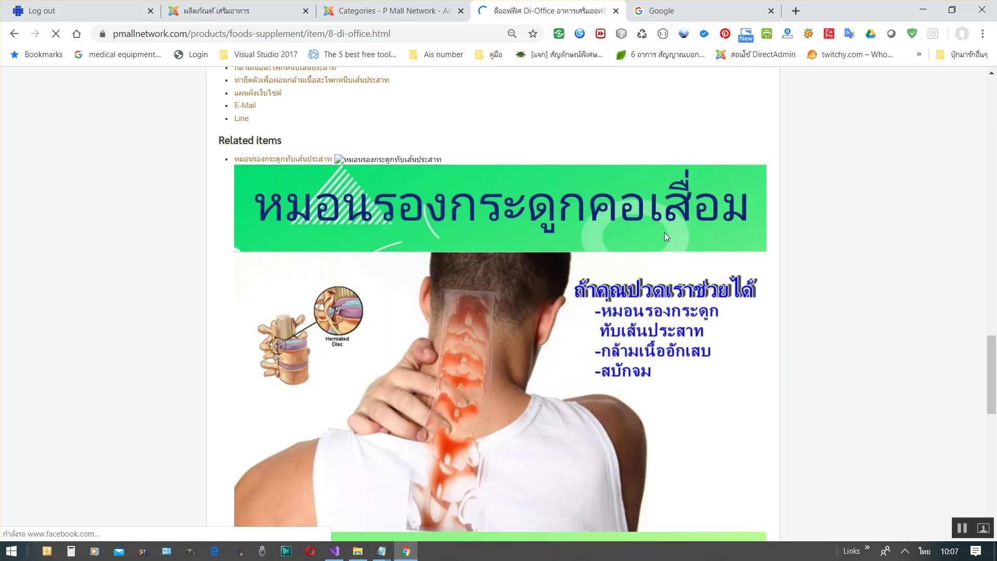
{"action": "scroll", "coordinate": [665, 233], "scroll_direction": "up", "scroll_amount": 4}
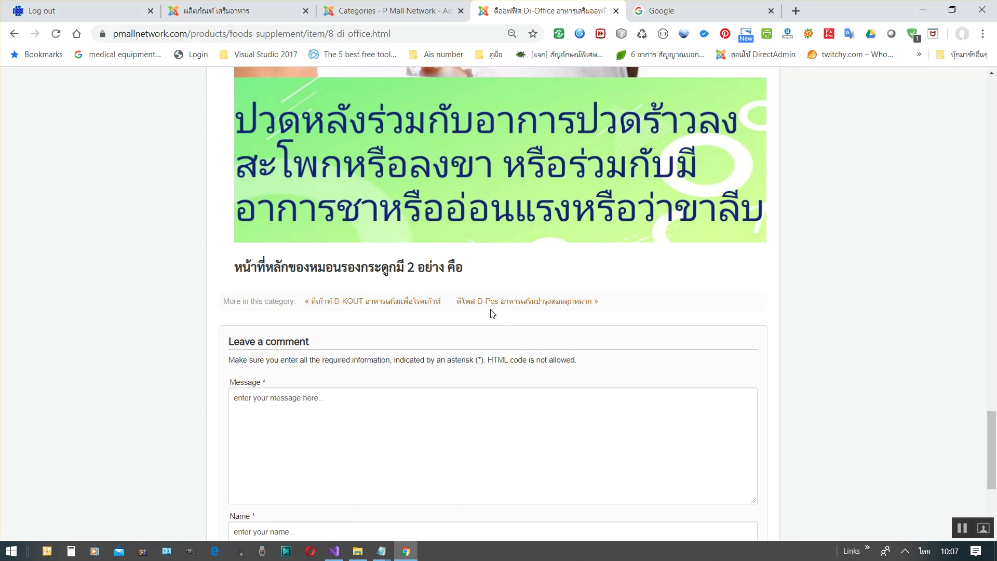
{"action": "scroll", "coordinate": [508, 306], "scroll_direction": "up", "scroll_amount": 6}
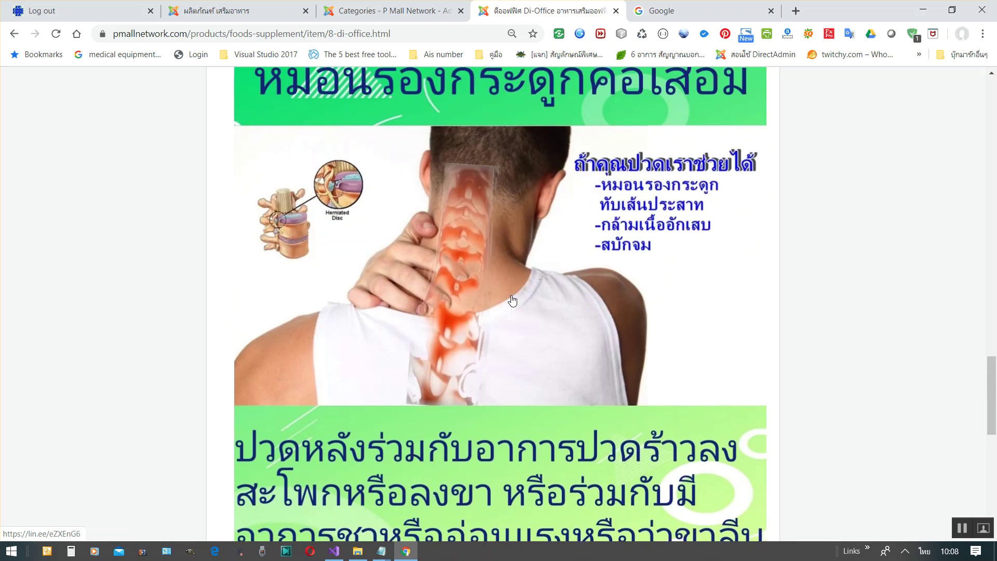
{"action": "scroll", "coordinate": [513, 300], "scroll_direction": "up", "scroll_amount": 8}
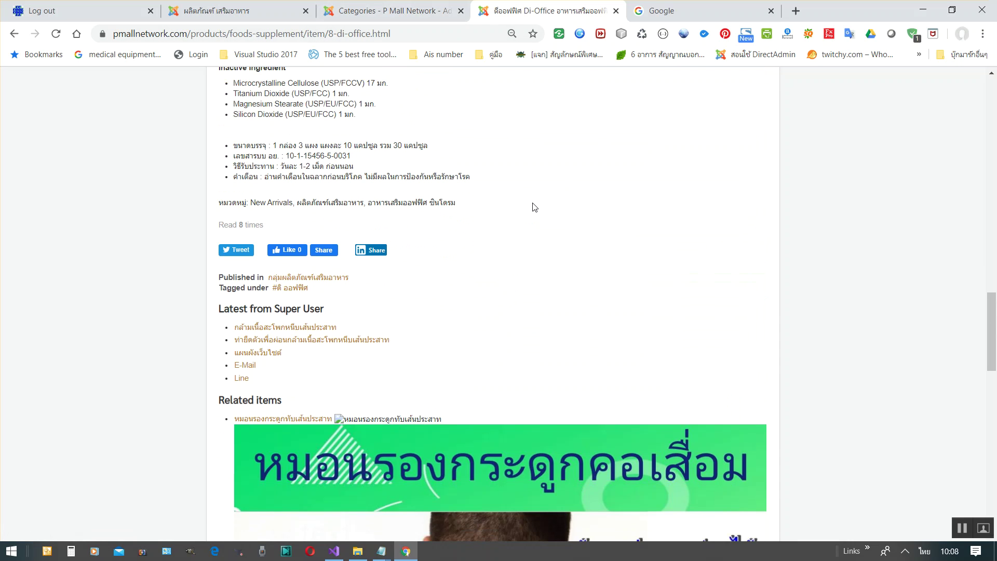
{"action": "left_click", "coordinate": [411, 11]}
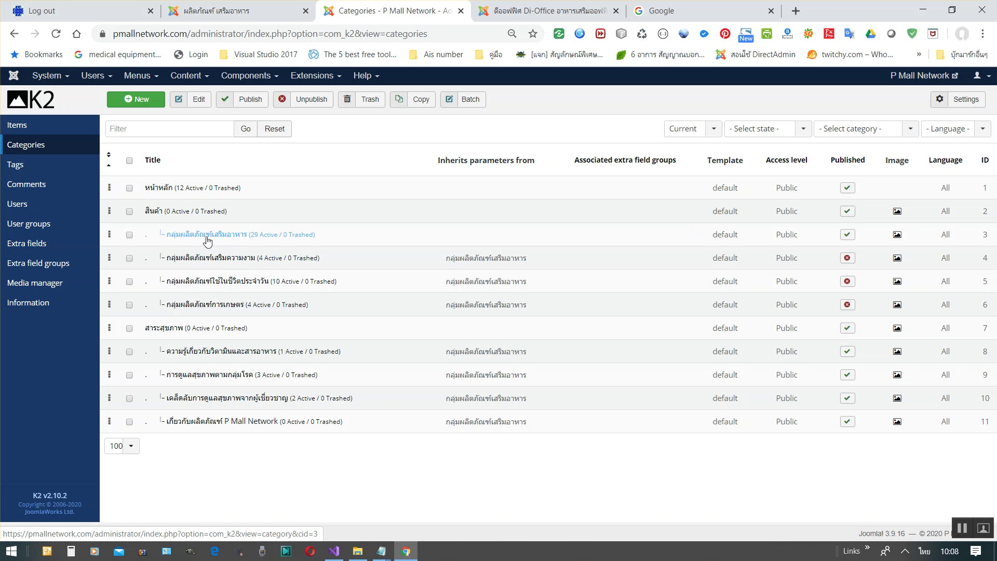
- Edit the กลุ่มผลิตภัณฑ์เสริมอาหาร category and scroll its Display settings, showing blank item image widths
{"action": "left_click", "coordinate": [212, 236]}
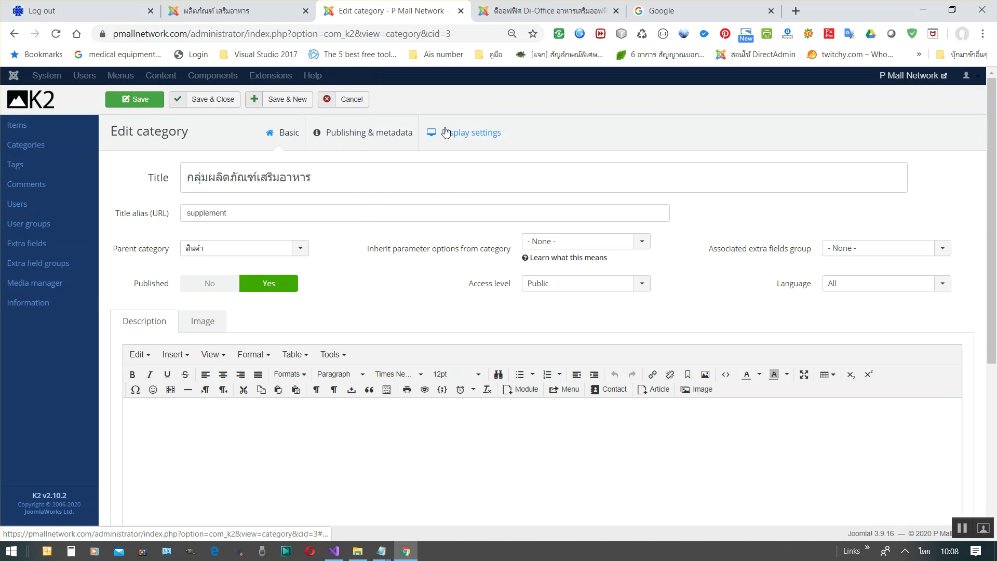
{"action": "left_click", "coordinate": [471, 148]}
{"action": "scroll", "coordinate": [617, 232], "scroll_direction": "down", "scroll_amount": 11}
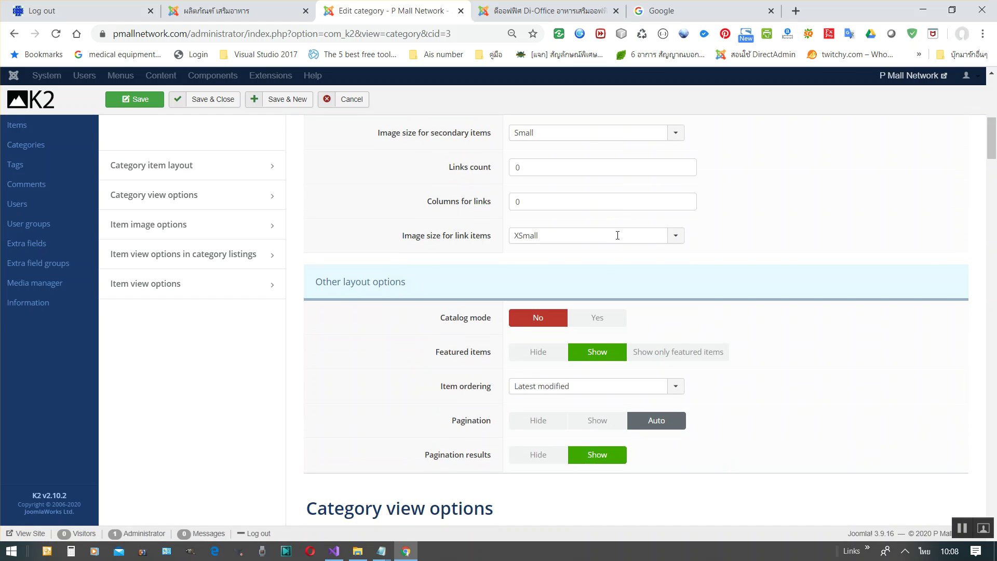
{"action": "scroll", "coordinate": [617, 236], "scroll_direction": "down", "scroll_amount": 14}
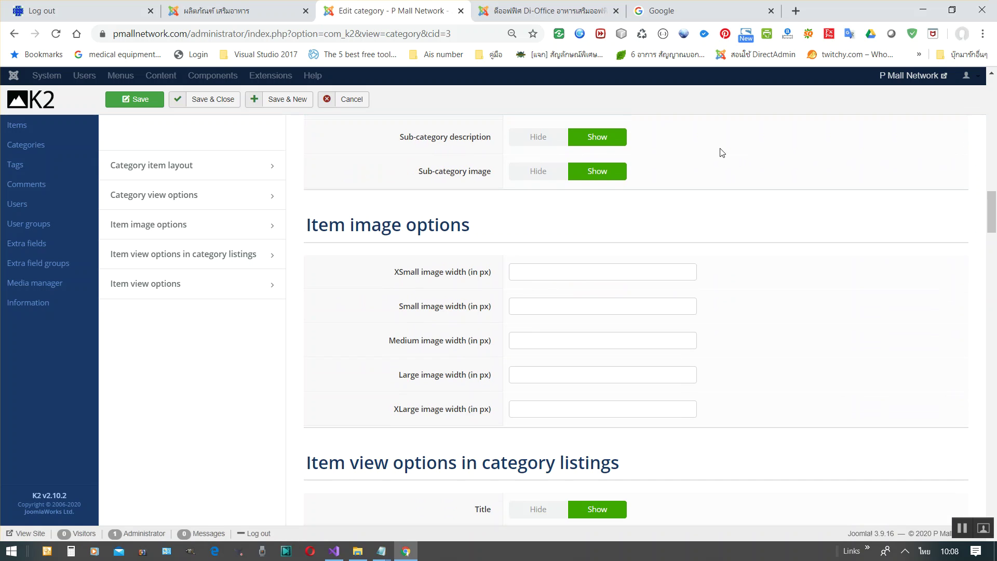
{"action": "key", "text": "ctrl+f"}
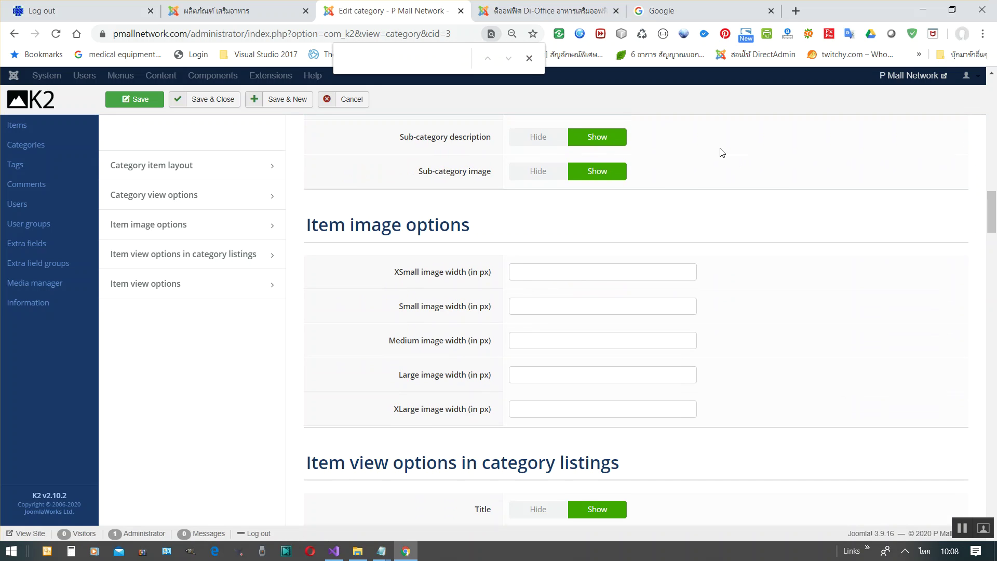
{"action": "type", "text": "ทำ"}
{"action": "key", "text": "BackSpace"}
{"action": "key", "text": "BackSpace"}
{"action": "type", "text": "Re"}
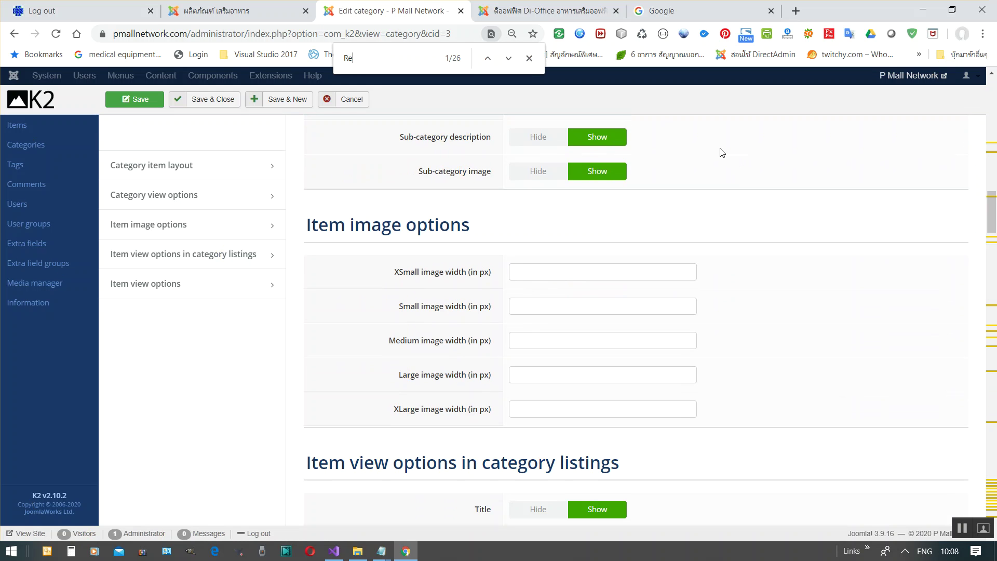
{"action": "type", "text": "l"}
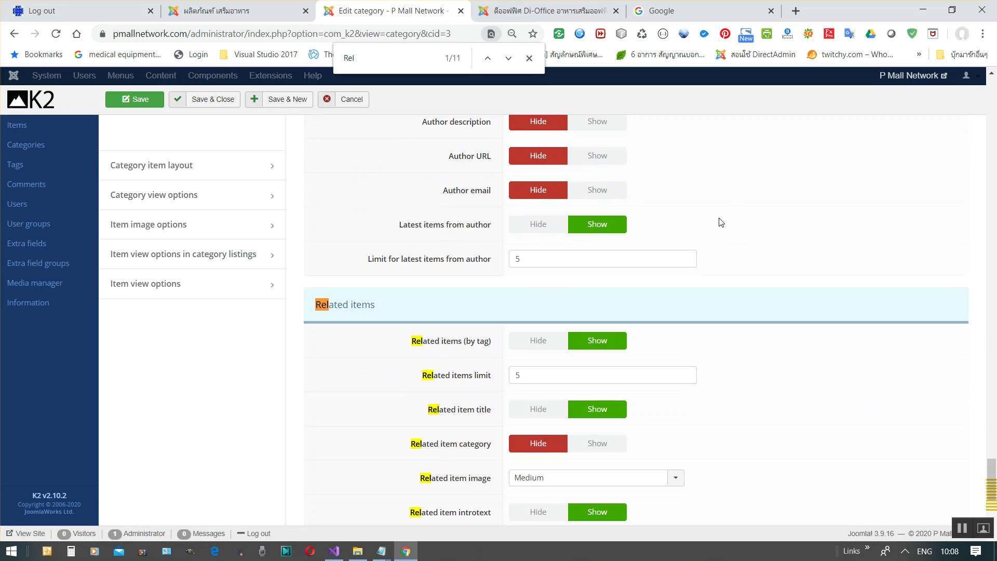
{"action": "double_click", "coordinate": [532, 375]}
{"action": "scroll", "coordinate": [581, 410], "scroll_direction": "down", "scroll_amount": 4}
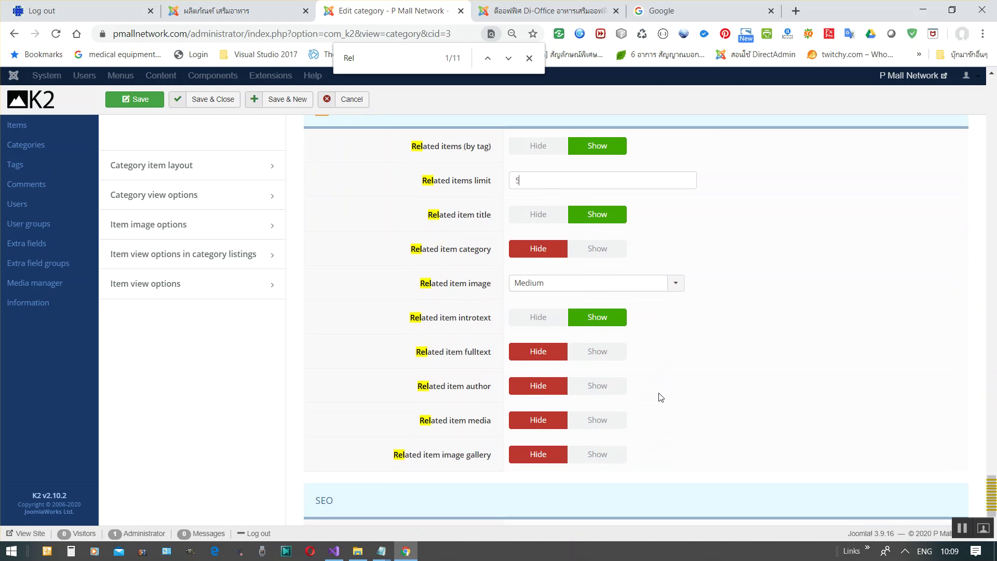
{"action": "scroll", "coordinate": [612, 457], "scroll_direction": "down", "scroll_amount": 1}
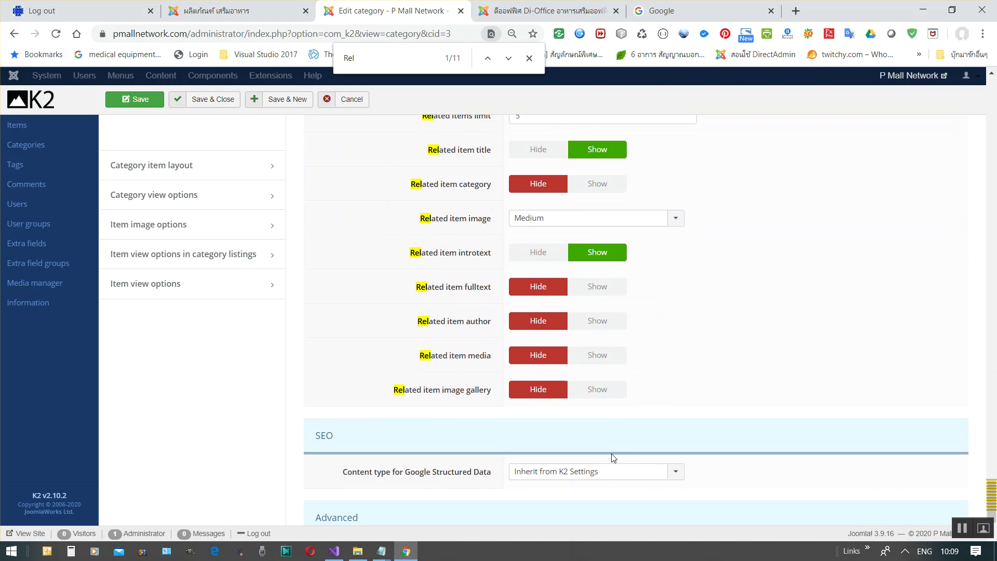
{"action": "scroll", "coordinate": [611, 458], "scroll_direction": "up", "scroll_amount": 1}
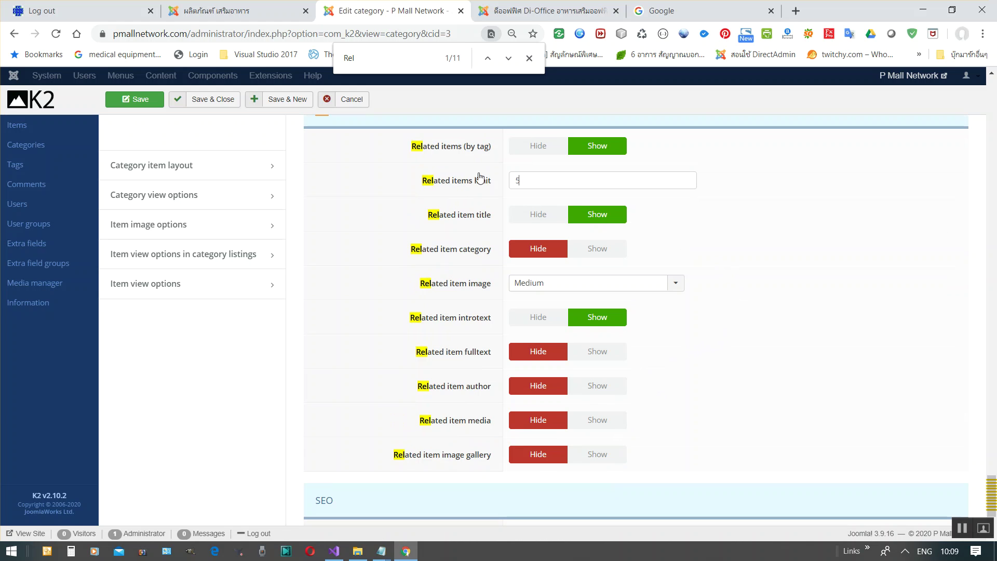
{"action": "scroll", "coordinate": [637, 236], "scroll_direction": "down", "scroll_amount": 3}
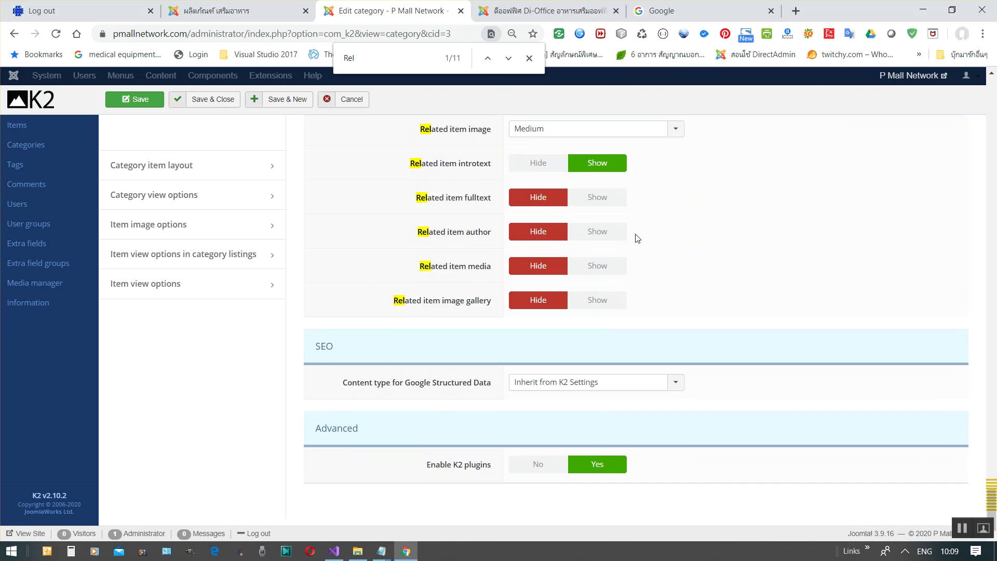
{"action": "scroll", "coordinate": [638, 239], "scroll_direction": "up", "scroll_amount": 9}
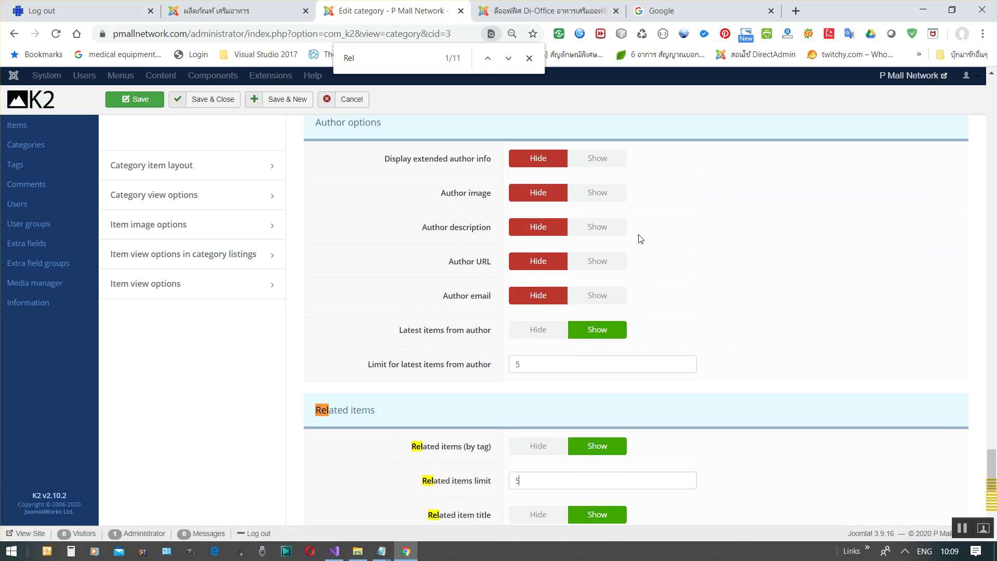
{"action": "scroll", "coordinate": [639, 240], "scroll_direction": "up", "scroll_amount": 1}
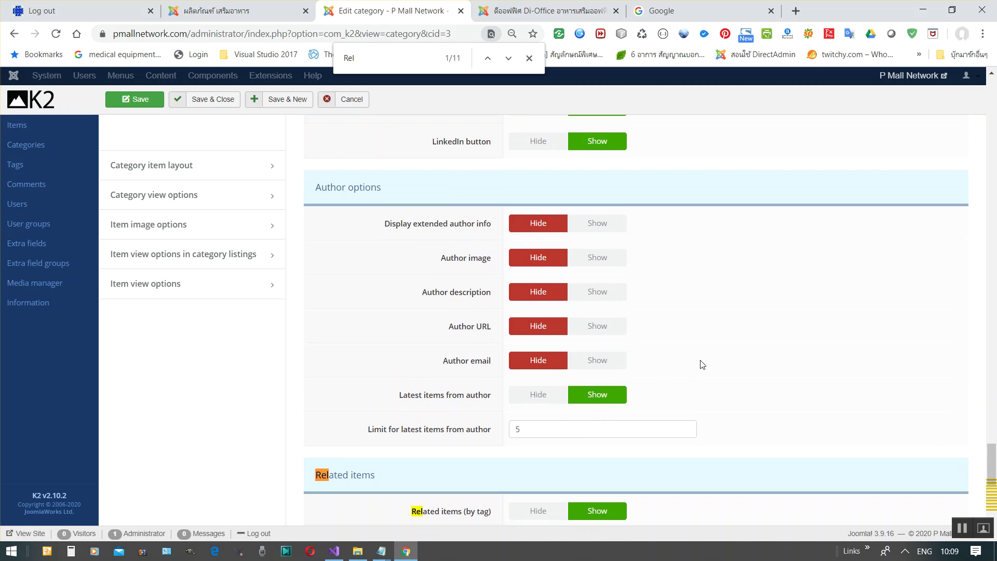
{"action": "scroll", "coordinate": [702, 364], "scroll_direction": "up", "scroll_amount": 3}
{"action": "scroll", "coordinate": [703, 363], "scroll_direction": "up", "scroll_amount": 5}
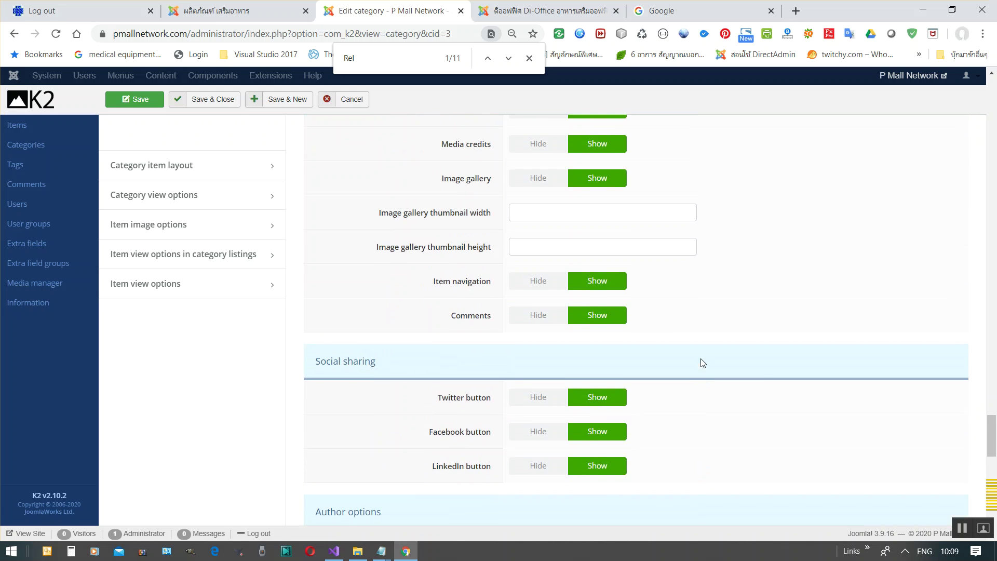
{"action": "scroll", "coordinate": [703, 363], "scroll_direction": "up", "scroll_amount": 4}
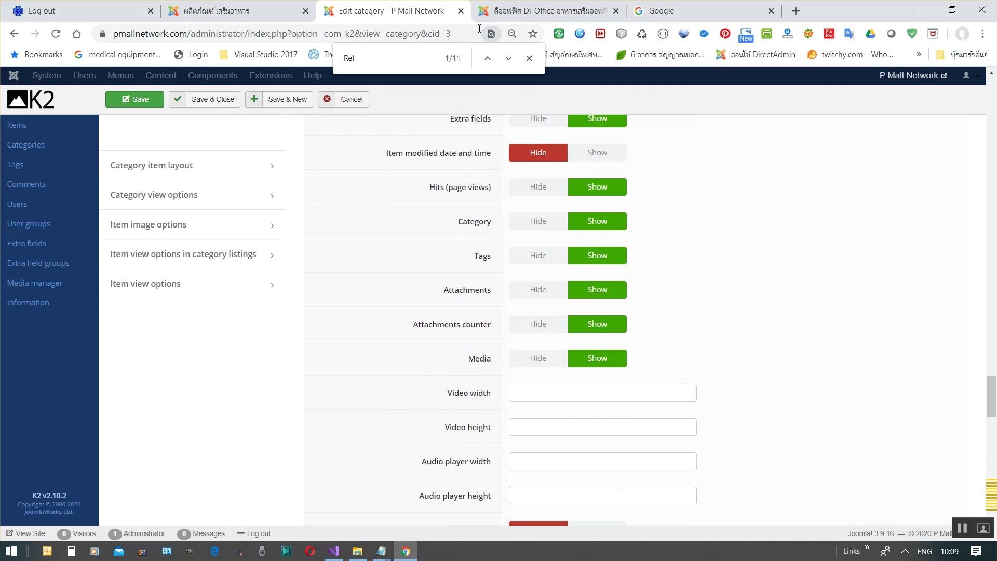
{"action": "left_click", "coordinate": [518, 12]}
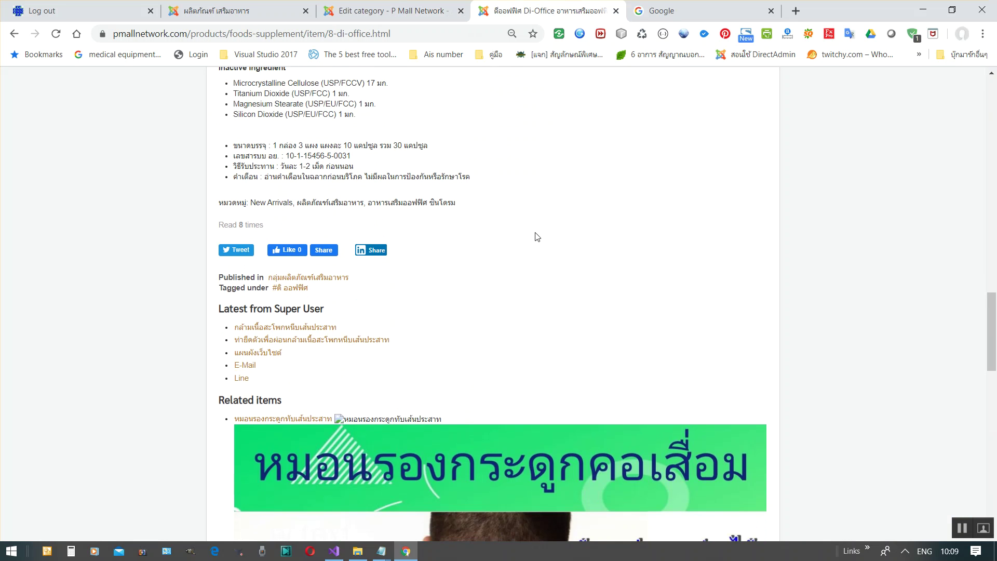
- Reload the Di-Office product page, check its Related items, and open the ดิ ออฟฟิศ tag listing
{"action": "scroll", "coordinate": [401, 355], "scroll_direction": "down", "scroll_amount": 2}
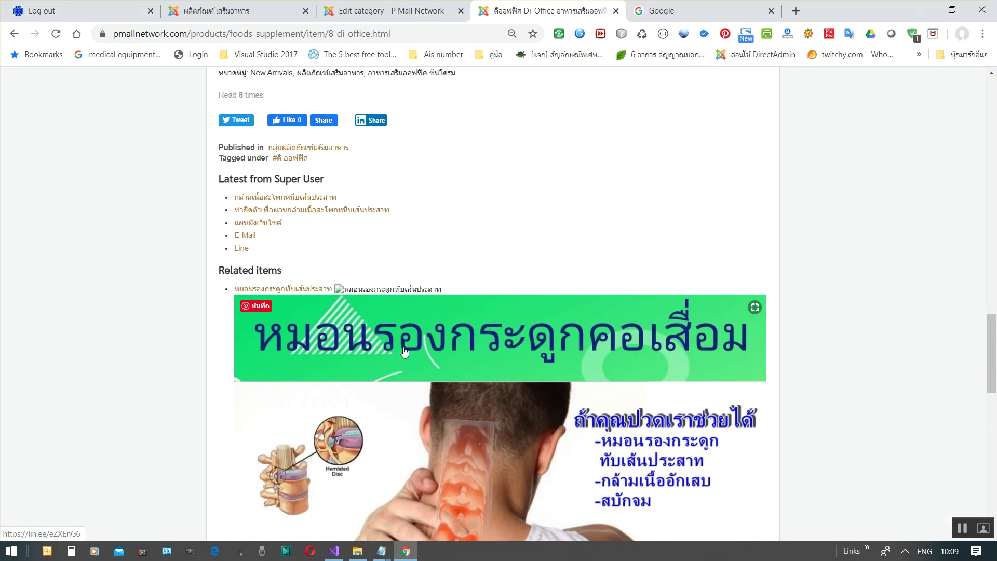
{"action": "left_click", "coordinate": [55, 34]}
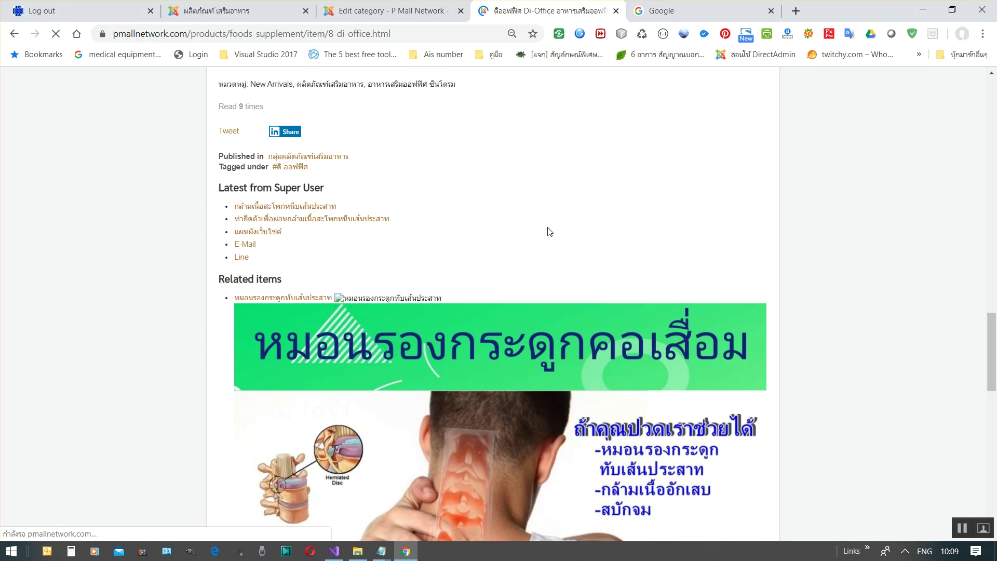
{"action": "scroll", "coordinate": [547, 232], "scroll_direction": "down", "scroll_amount": 2}
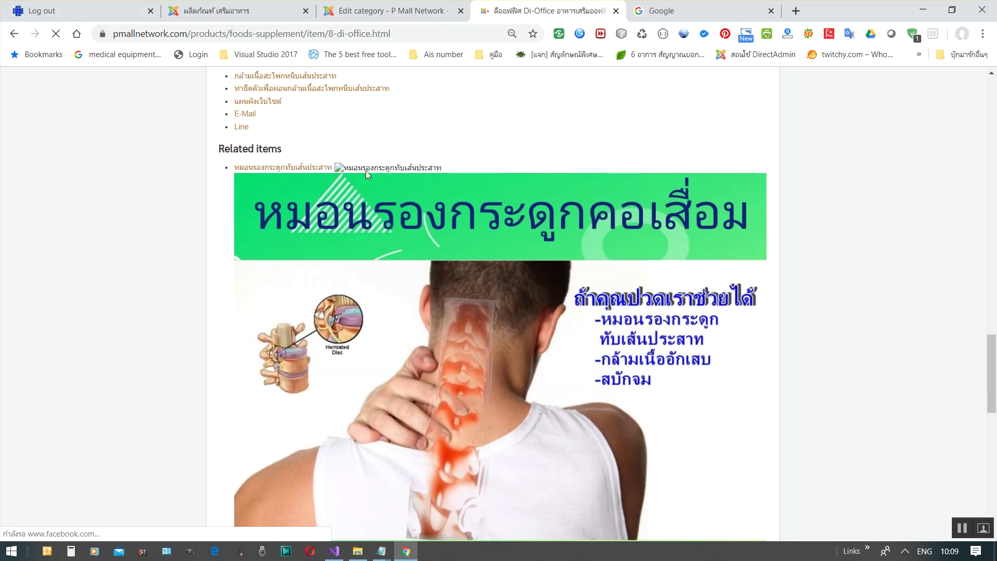
{"action": "scroll", "coordinate": [288, 176], "scroll_direction": "down", "scroll_amount": 7}
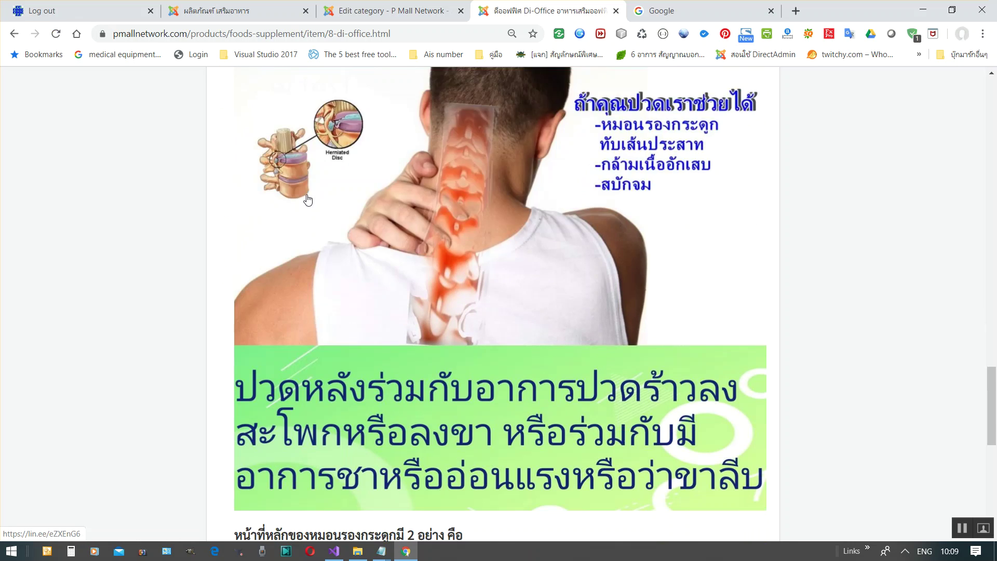
{"action": "scroll", "coordinate": [311, 199], "scroll_direction": "down", "scroll_amount": 4}
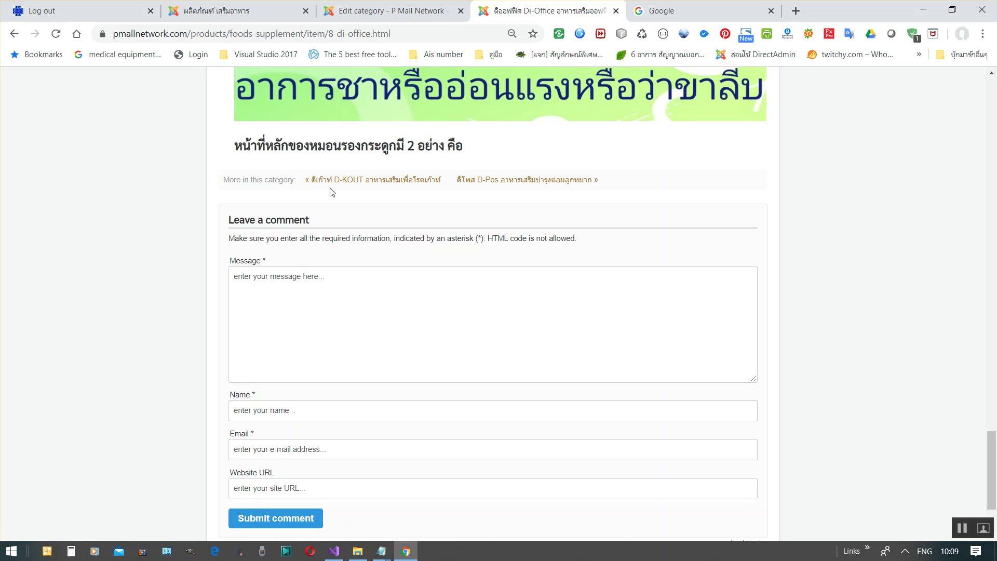
{"action": "scroll", "coordinate": [401, 215], "scroll_direction": "up", "scroll_amount": 6}
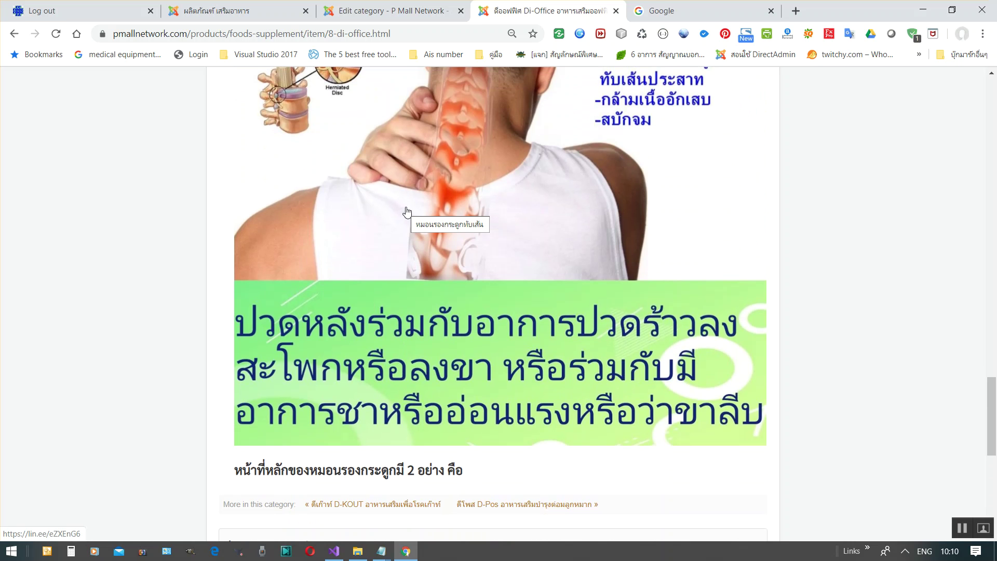
{"action": "scroll", "coordinate": [407, 210], "scroll_direction": "up", "scroll_amount": 6}
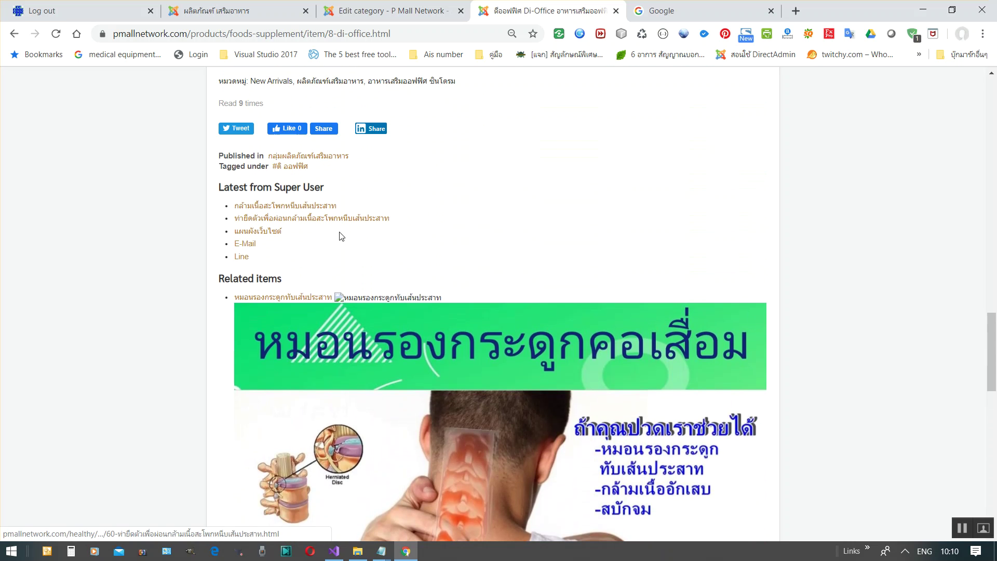
{"action": "left_click", "coordinate": [304, 167]}
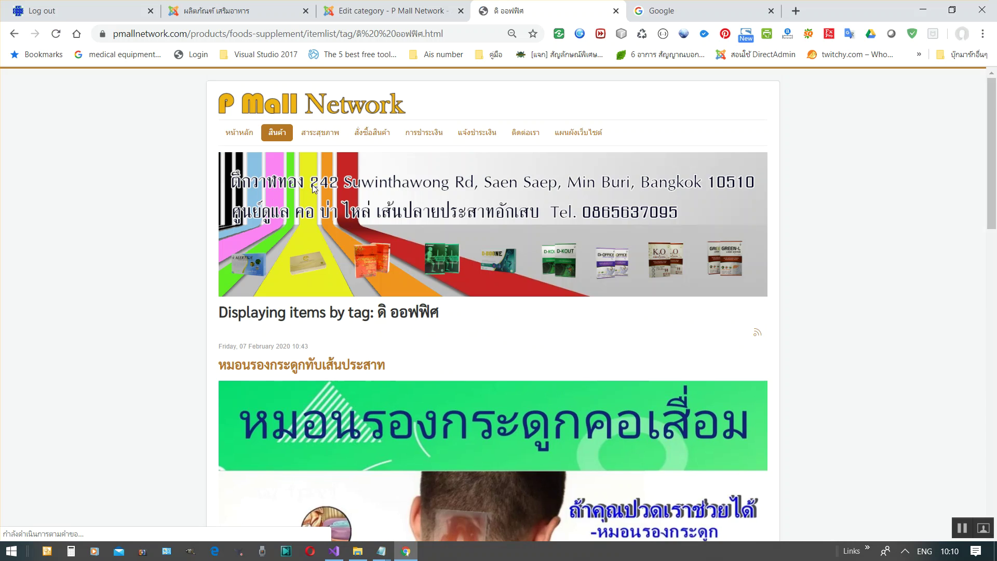
- Scroll through both articles listed under the ดิ ออฟฟิศ tag
{"action": "scroll", "coordinate": [382, 213], "scroll_direction": "down", "scroll_amount": 3}
{"action": "scroll", "coordinate": [382, 213], "scroll_direction": "down", "scroll_amount": 15}
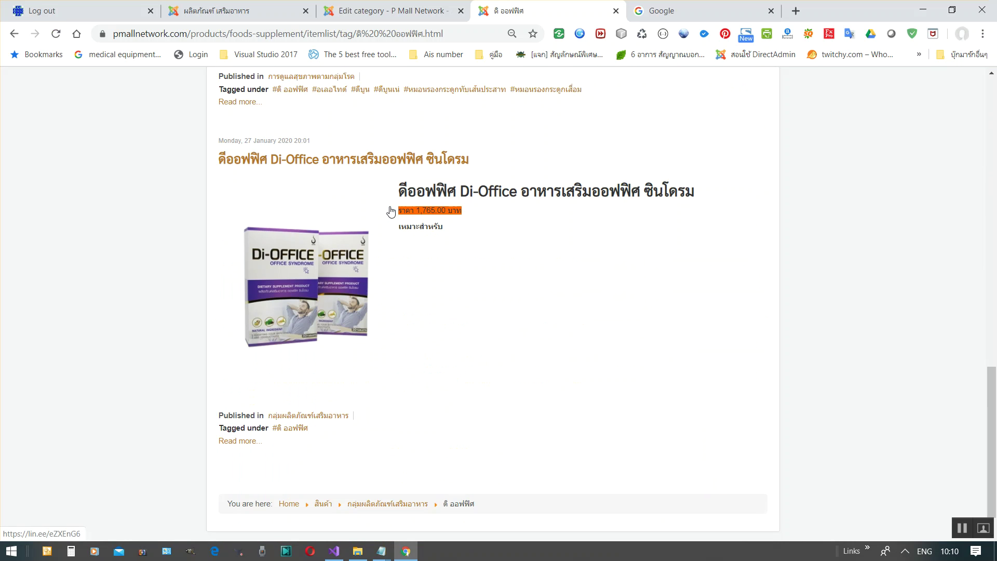
{"action": "scroll", "coordinate": [495, 255], "scroll_direction": "up", "scroll_amount": 12}
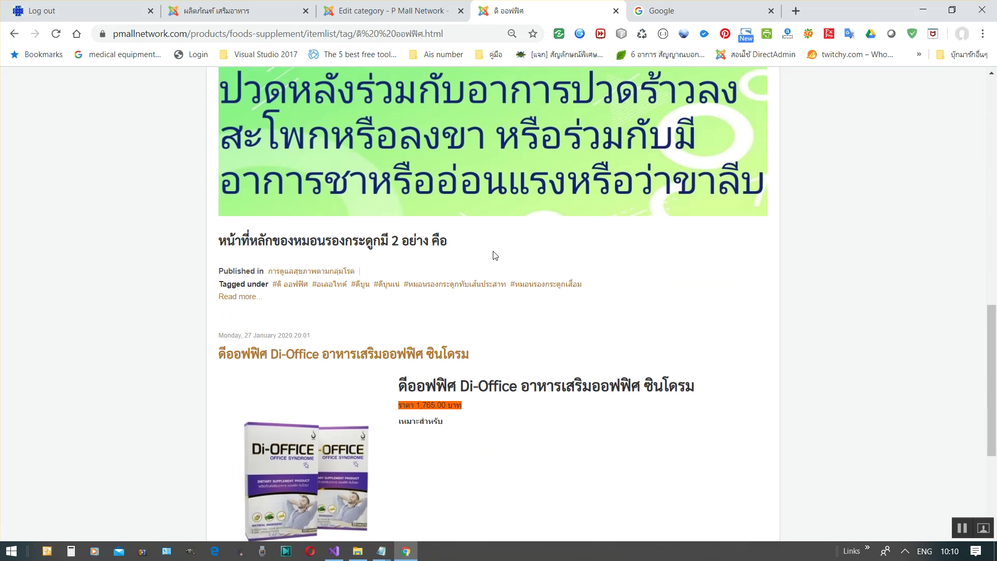
{"action": "scroll", "coordinate": [494, 251], "scroll_direction": "up", "scroll_amount": 2}
{"action": "scroll", "coordinate": [493, 251], "scroll_direction": "down", "scroll_amount": 13}
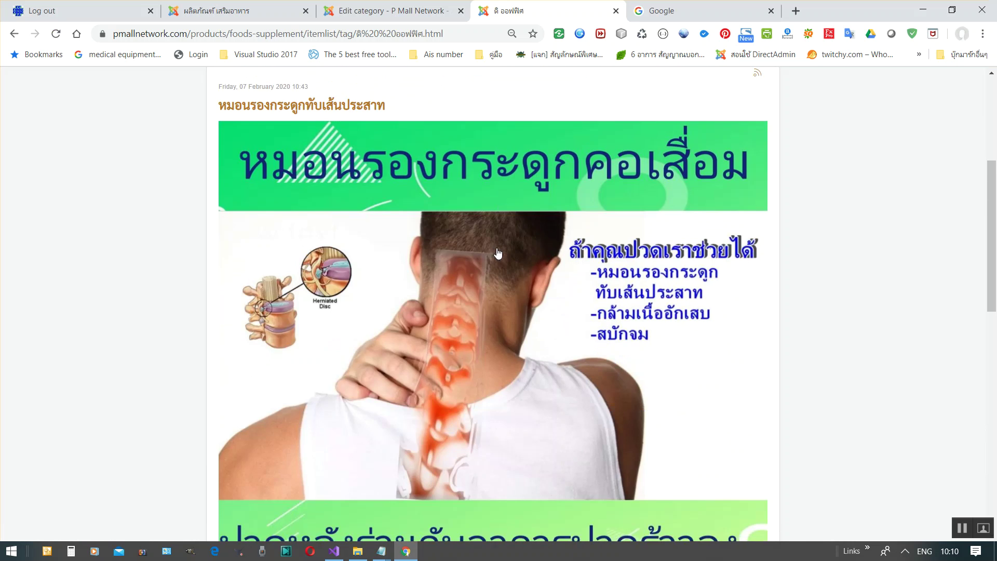
{"action": "scroll", "coordinate": [498, 247], "scroll_direction": "down", "scroll_amount": 3}
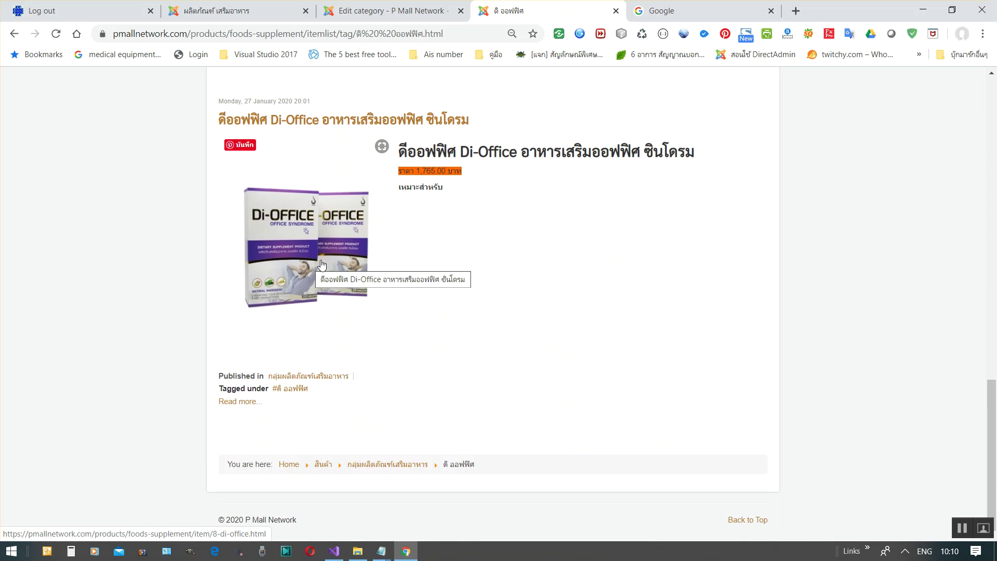
{"action": "scroll", "coordinate": [329, 261], "scroll_direction": "up", "scroll_amount": 15}
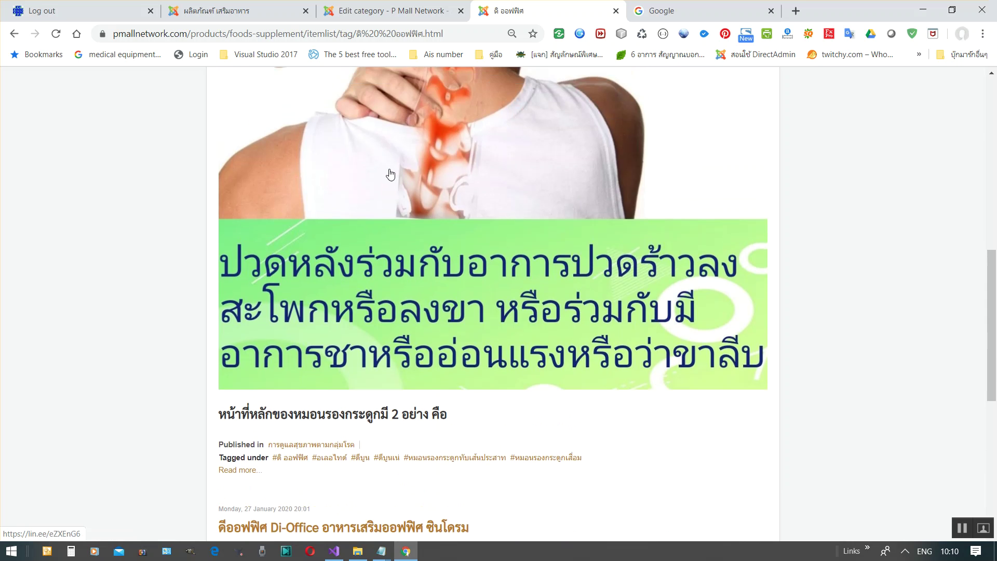
{"action": "scroll", "coordinate": [390, 190], "scroll_direction": "up", "scroll_amount": 4}
{"action": "scroll", "coordinate": [388, 213], "scroll_direction": "down", "scroll_amount": 1}
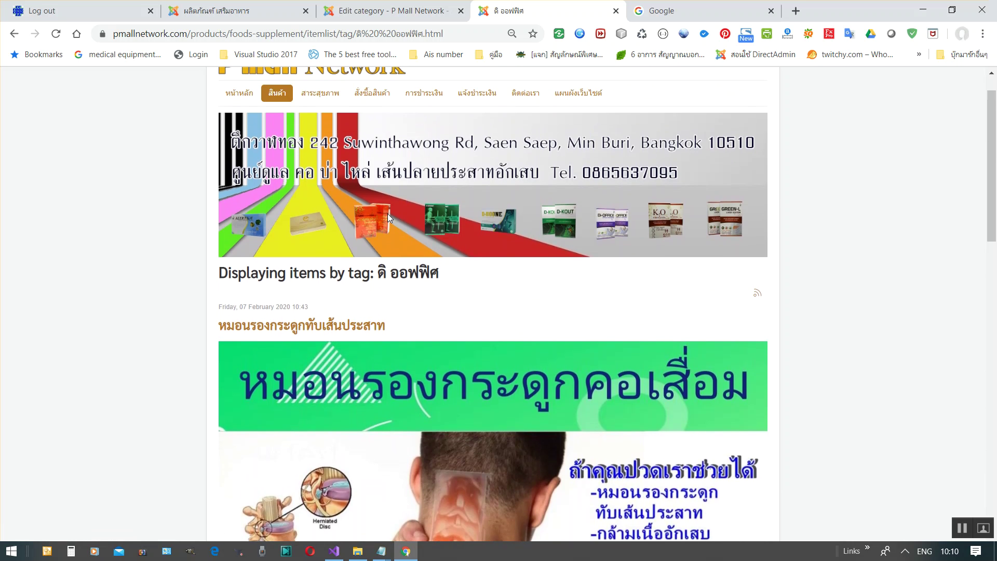
{"action": "scroll", "coordinate": [387, 214], "scroll_direction": "down", "scroll_amount": 7}
{"action": "scroll", "coordinate": [391, 218], "scroll_direction": "down", "scroll_amount": 10}
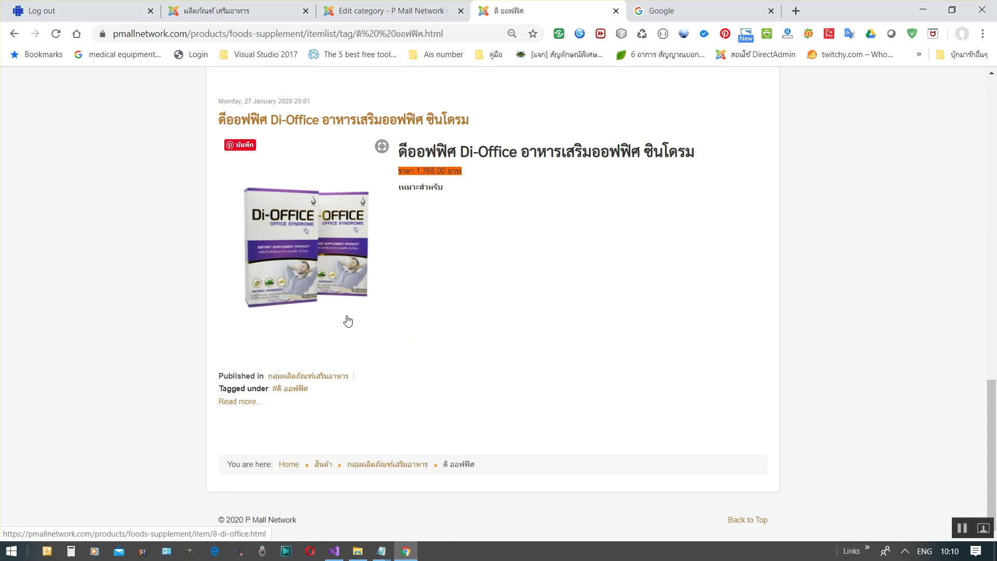
{"action": "scroll", "coordinate": [427, 312], "scroll_direction": "up", "scroll_amount": 1}
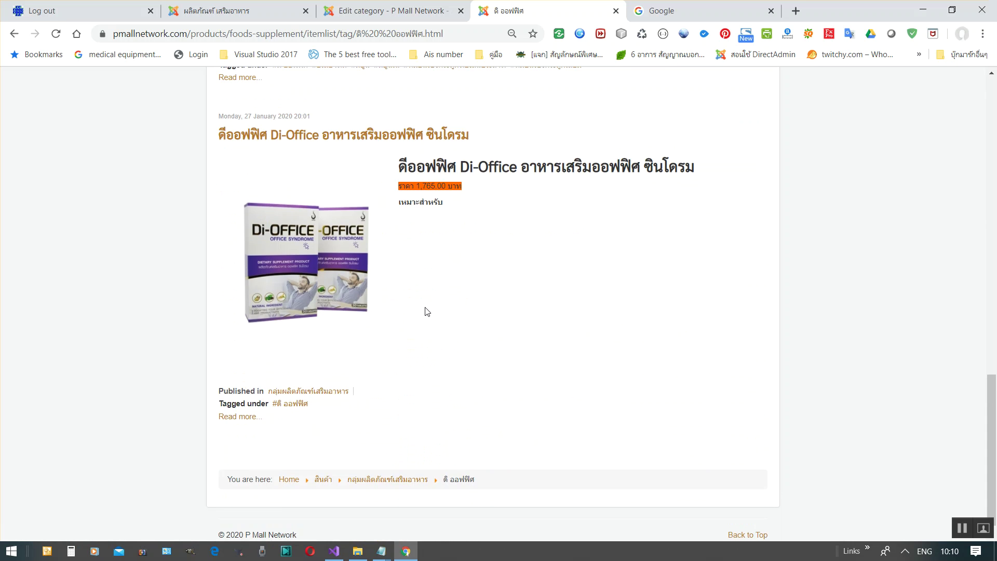
{"action": "scroll", "coordinate": [422, 309], "scroll_direction": "up", "scroll_amount": 15}
{"action": "scroll", "coordinate": [423, 319], "scroll_direction": "down", "scroll_amount": 5}
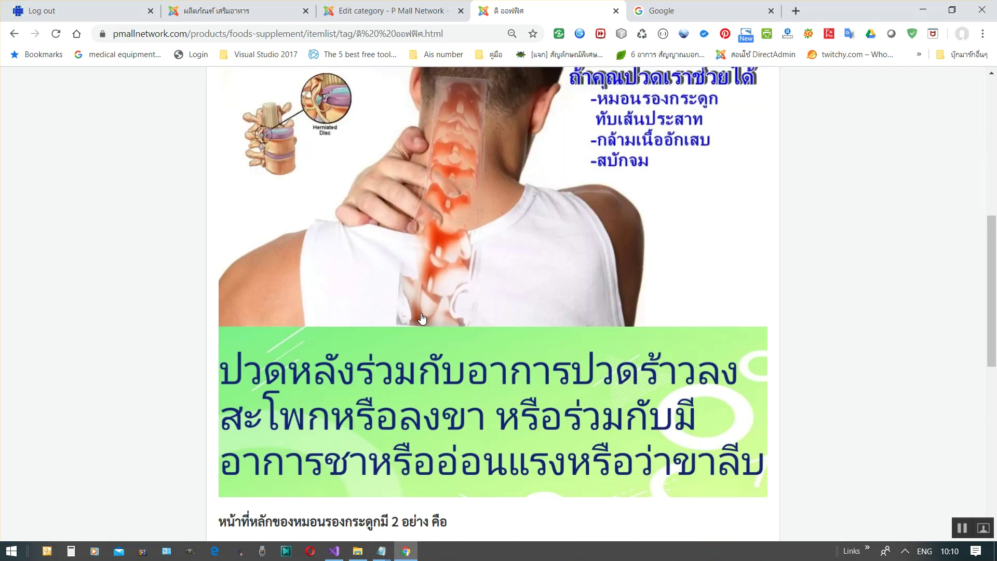
{"action": "scroll", "coordinate": [422, 319], "scroll_direction": "down", "scroll_amount": 10}
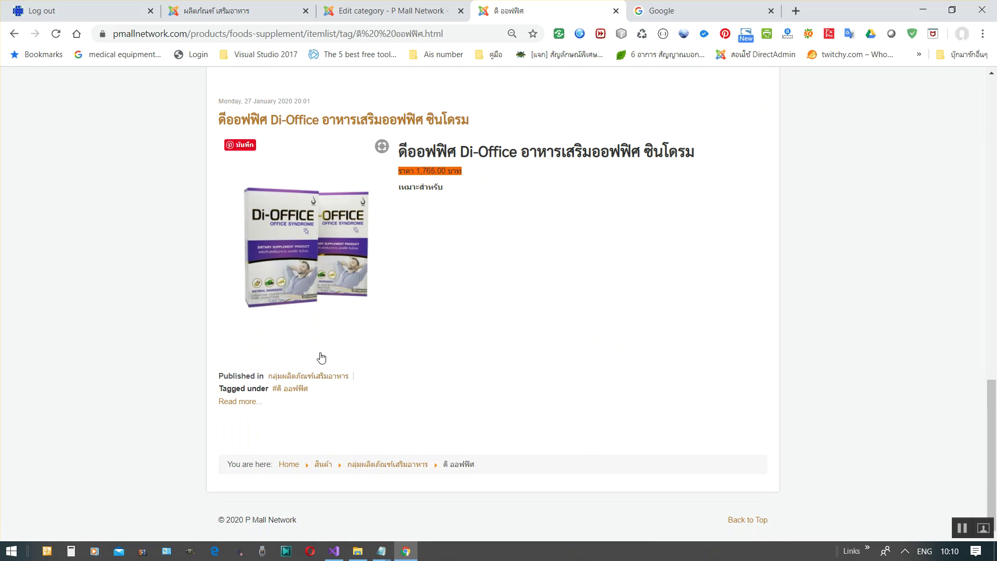
{"action": "scroll", "coordinate": [327, 353], "scroll_direction": "up", "scroll_amount": 10}
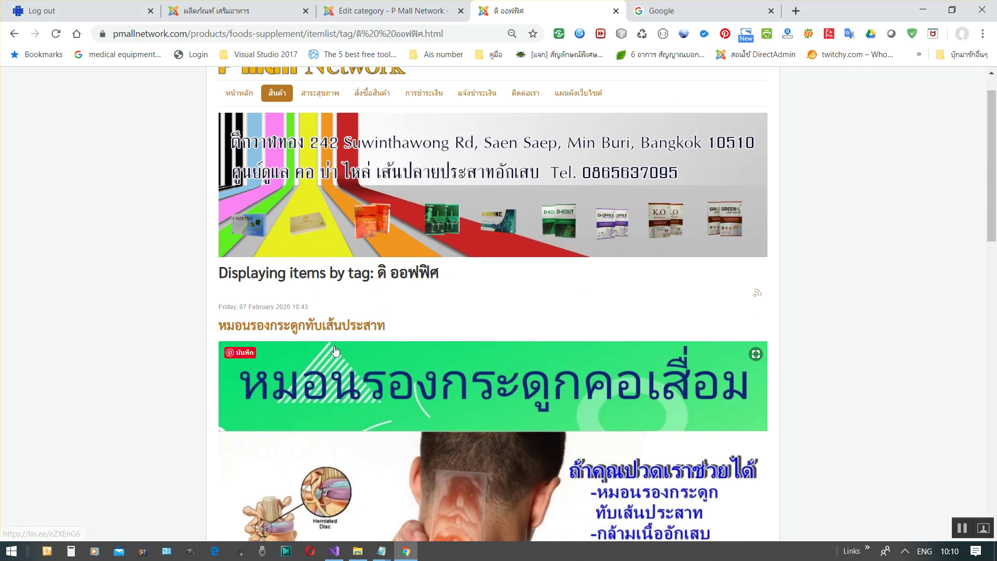
{"action": "scroll", "coordinate": [335, 352], "scroll_direction": "down", "scroll_amount": 10}
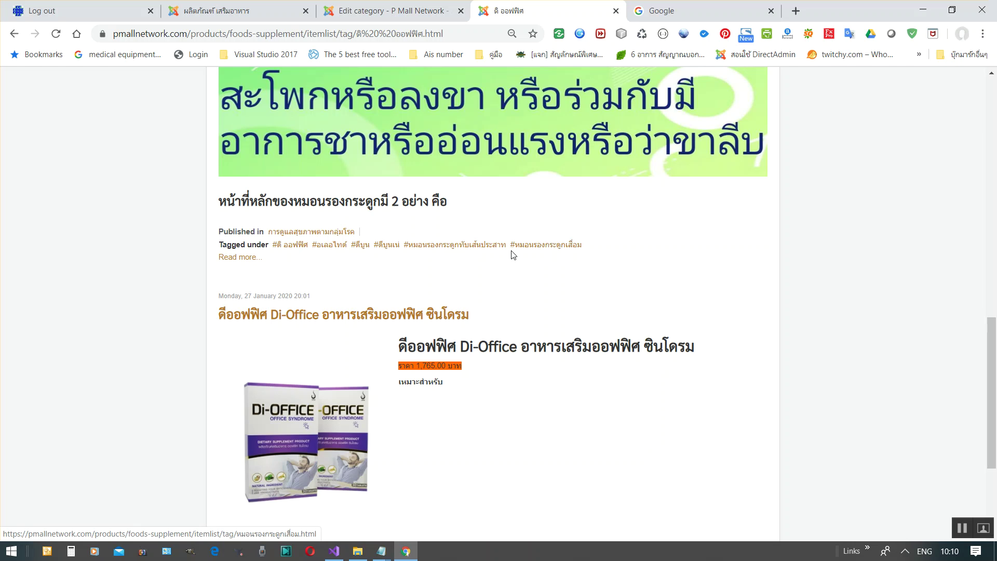
{"action": "scroll", "coordinate": [512, 250], "scroll_direction": "up", "scroll_amount": 10}
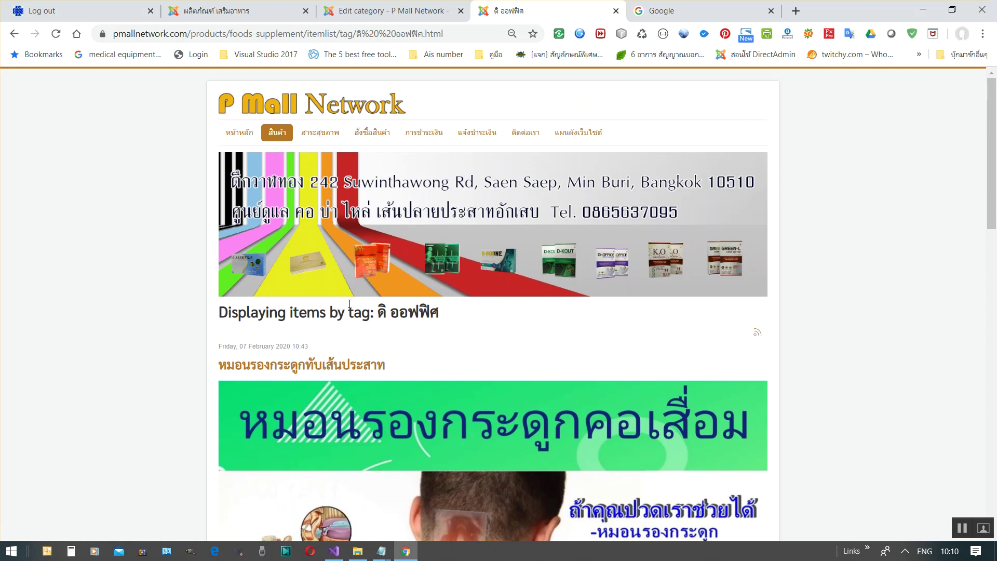
{"action": "scroll", "coordinate": [340, 329], "scroll_direction": "down", "scroll_amount": 10}
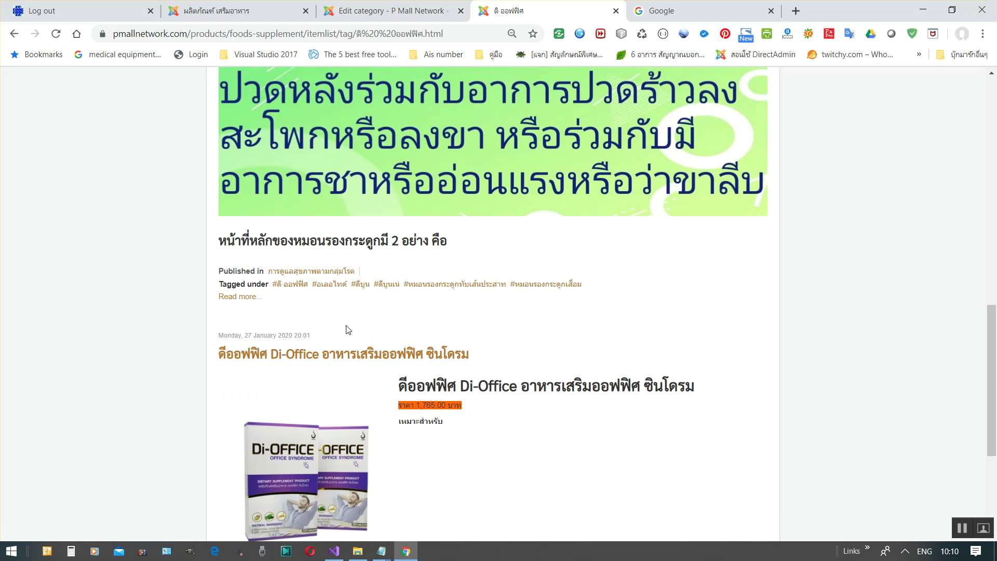
- Compare against the admin category settings, recheck the tag listing, then return to Edit category
{"action": "left_click", "coordinate": [419, 11]}
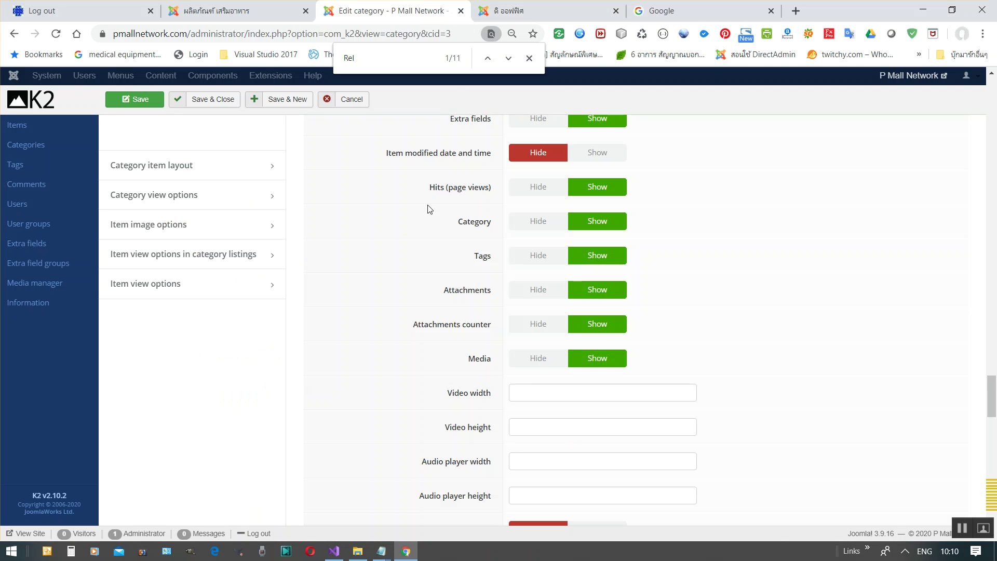
{"action": "left_click", "coordinate": [580, 18]}
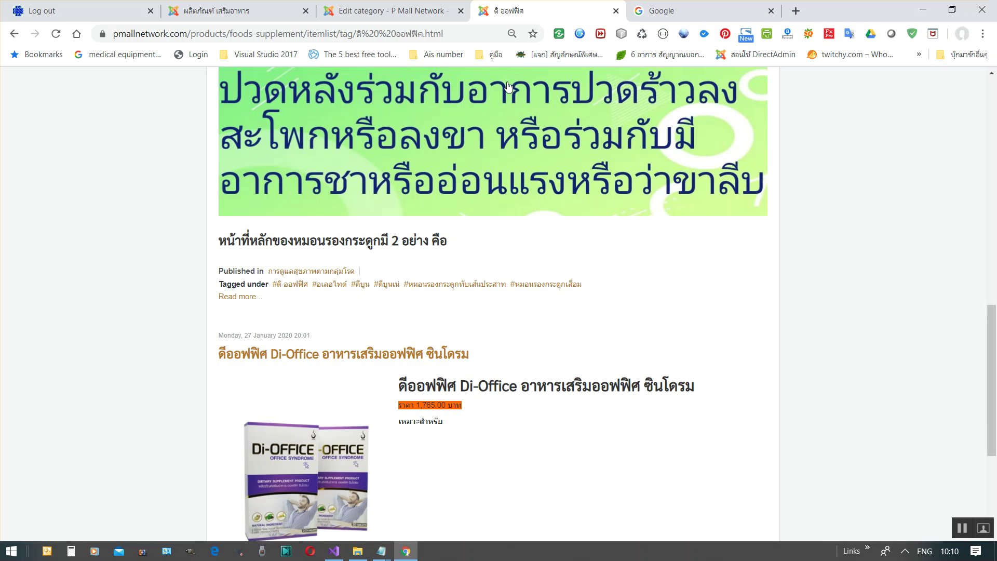
{"action": "scroll", "coordinate": [504, 91], "scroll_direction": "up", "scroll_amount": 4}
{"action": "scroll", "coordinate": [504, 92], "scroll_direction": "up", "scroll_amount": 7}
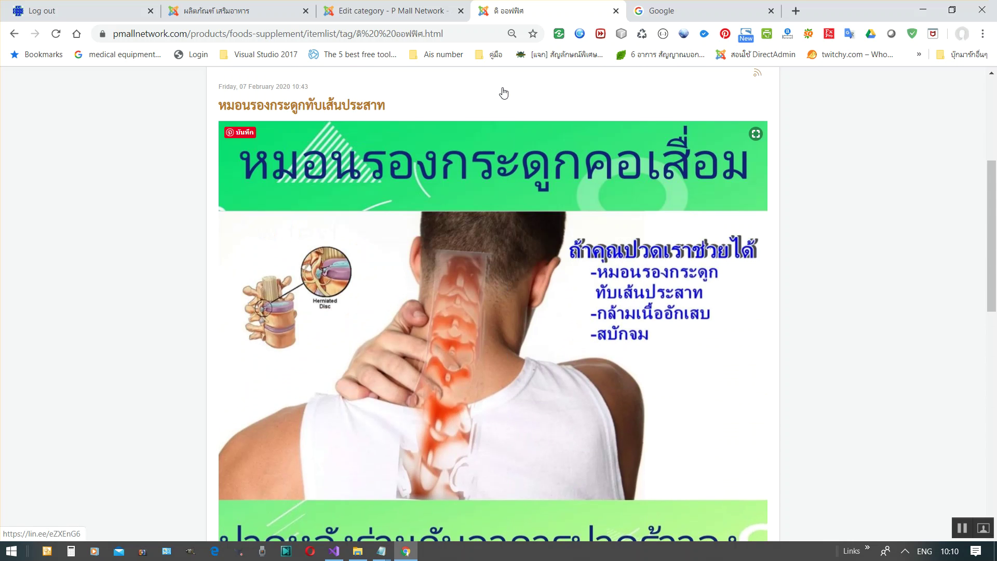
{"action": "scroll", "coordinate": [513, 88], "scroll_direction": "up", "scroll_amount": 2}
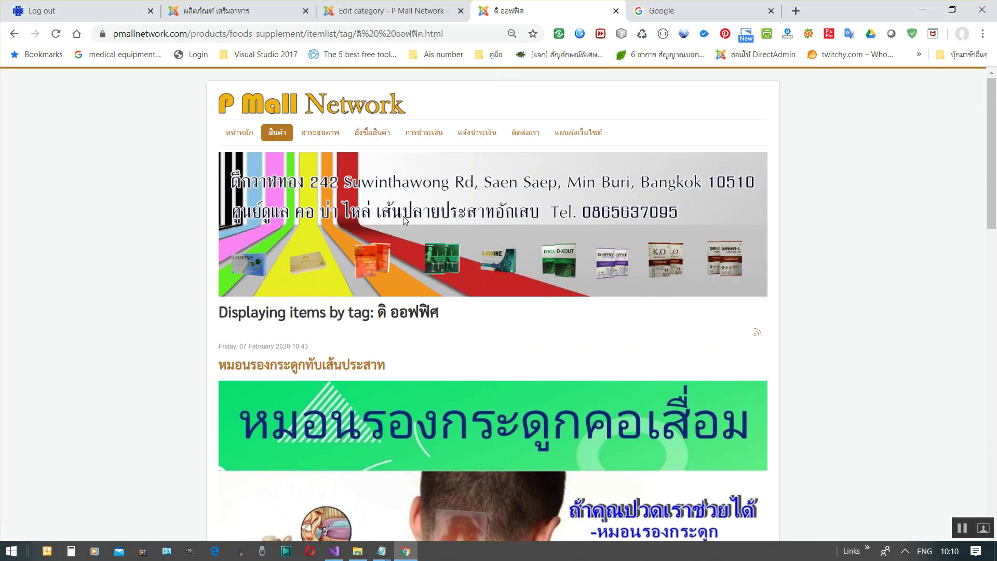
{"action": "scroll", "coordinate": [650, 325], "scroll_direction": "down", "scroll_amount": 1}
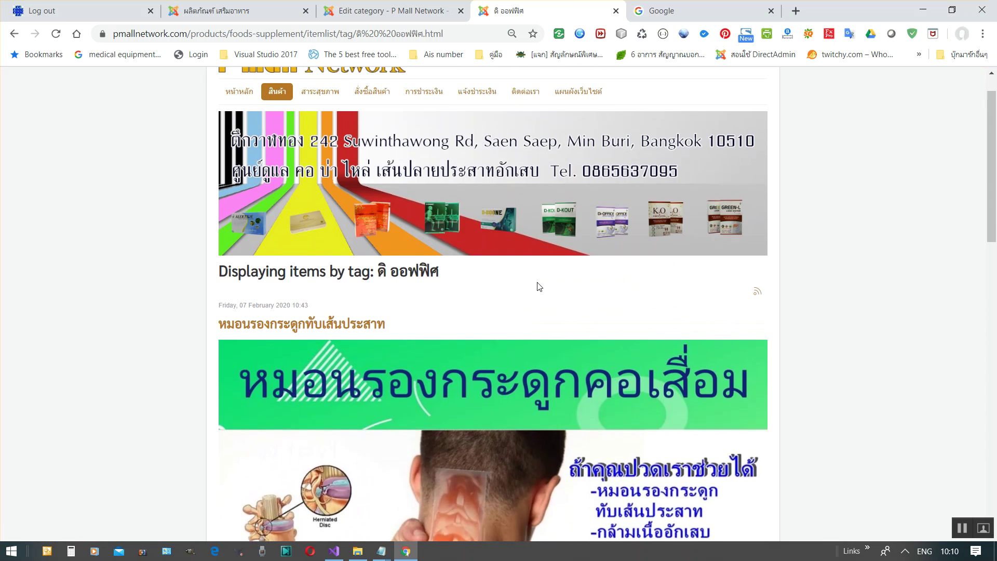
{"action": "scroll", "coordinate": [535, 285], "scroll_direction": "up", "scroll_amount": 1}
{"action": "mouse_move", "coordinate": [280, 139]}
{"action": "scroll", "coordinate": [444, 222], "scroll_direction": "down", "scroll_amount": 13}
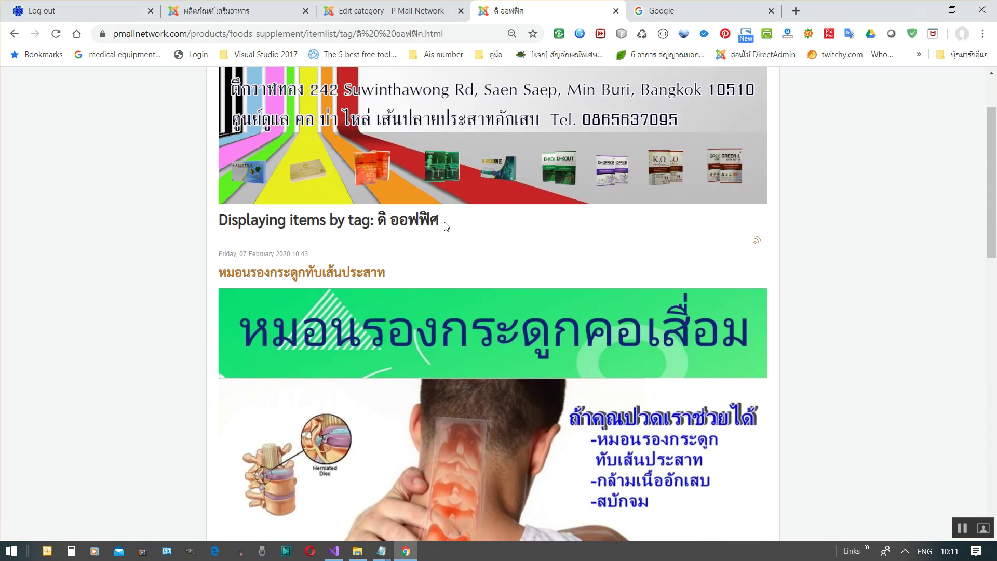
{"action": "scroll", "coordinate": [446, 222], "scroll_direction": "down", "scroll_amount": 7}
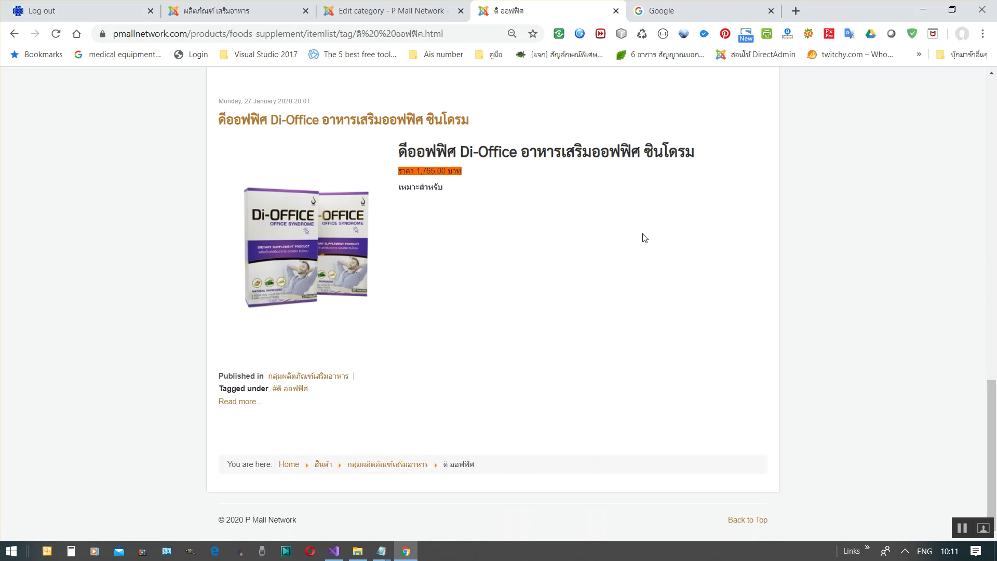
{"action": "scroll", "coordinate": [644, 238], "scroll_direction": "up", "scroll_amount": 15}
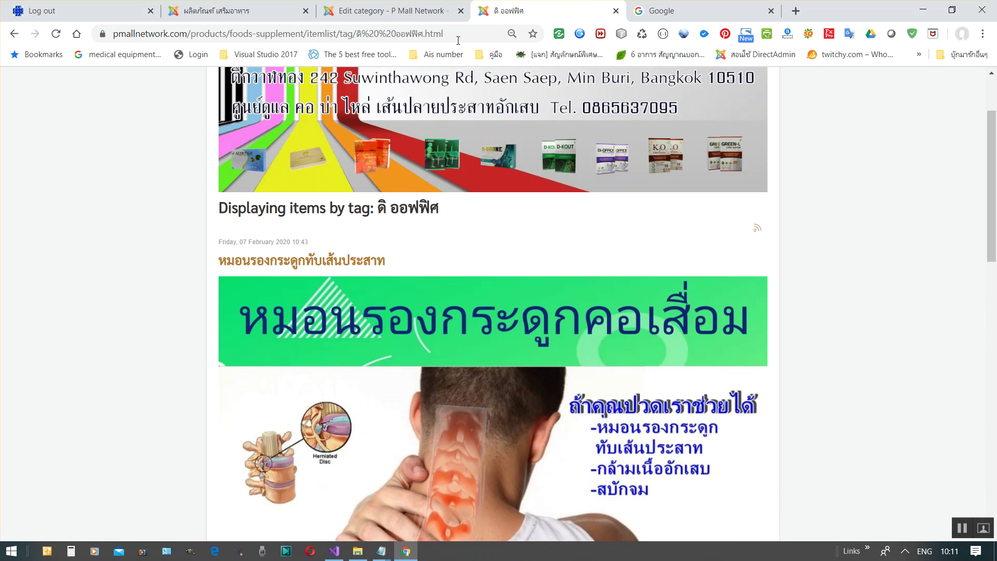
{"action": "left_click", "coordinate": [404, 10]}
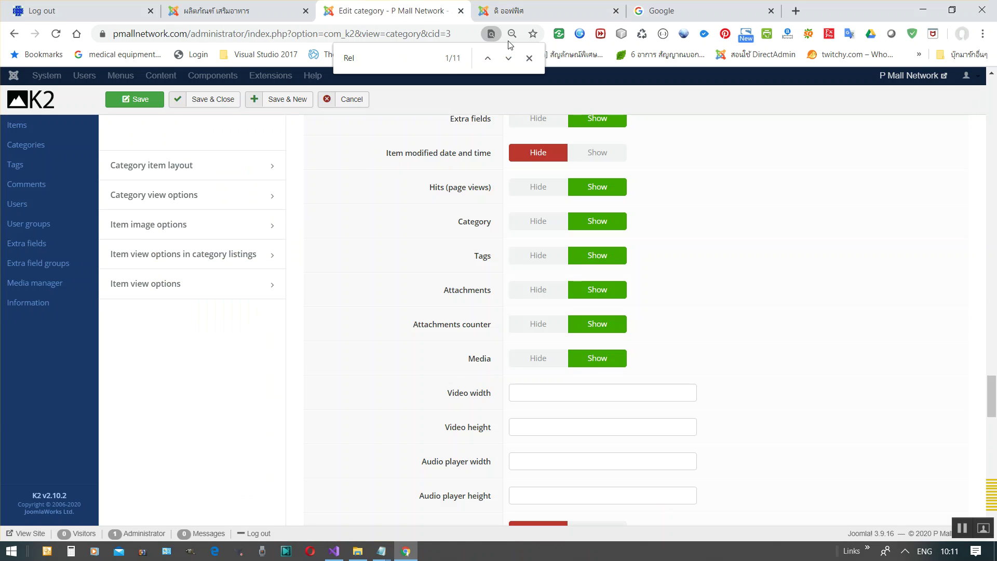
- Dismiss the find bar and Save & Close the supplement category, returning to the 11-category list
{"action": "scroll", "coordinate": [759, 189], "scroll_direction": "up", "scroll_amount": 5}
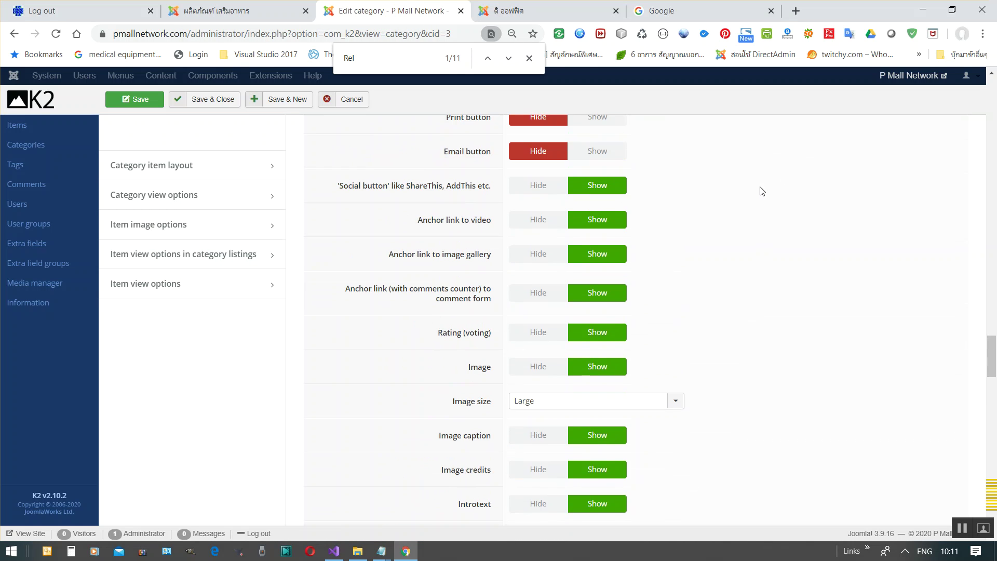
{"action": "left_click", "coordinate": [529, 59]}
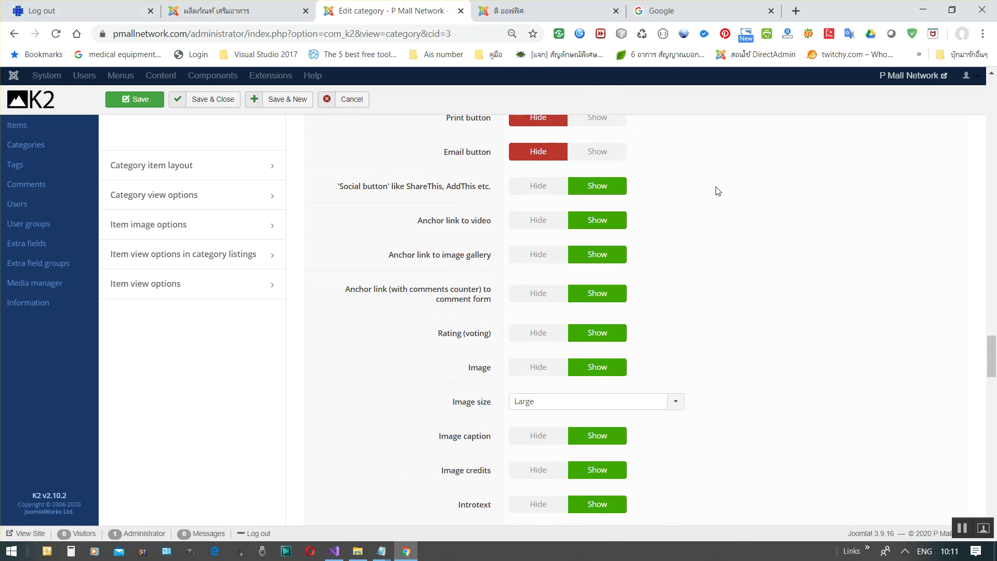
{"action": "scroll", "coordinate": [717, 191], "scroll_direction": "up", "scroll_amount": 10}
{"action": "scroll", "coordinate": [718, 191], "scroll_direction": "up", "scroll_amount": 10}
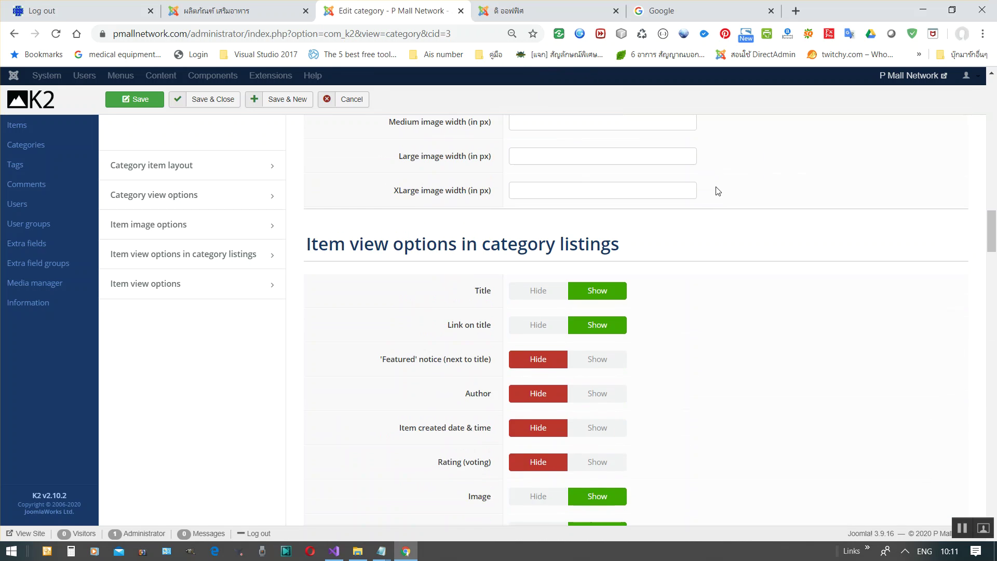
{"action": "scroll", "coordinate": [395, 136], "scroll_direction": "up", "scroll_amount": 5}
{"action": "left_click", "coordinate": [213, 101]}
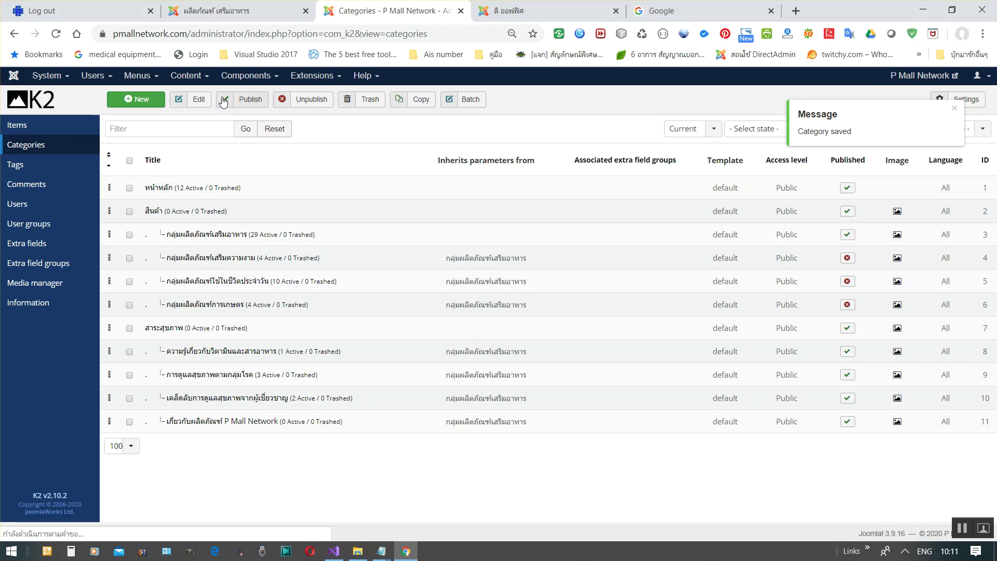
- Open K2 item 64, append '(clip)' to its neck-and-shoulder-pain title, and Save & Close
{"action": "left_click", "coordinate": [23, 126]}
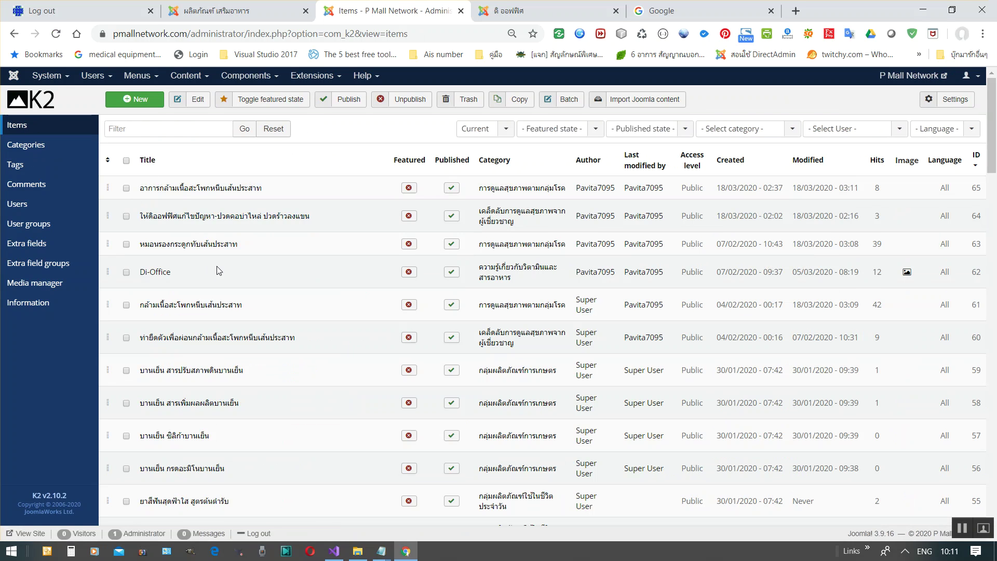
{"action": "left_click", "coordinate": [278, 218]}
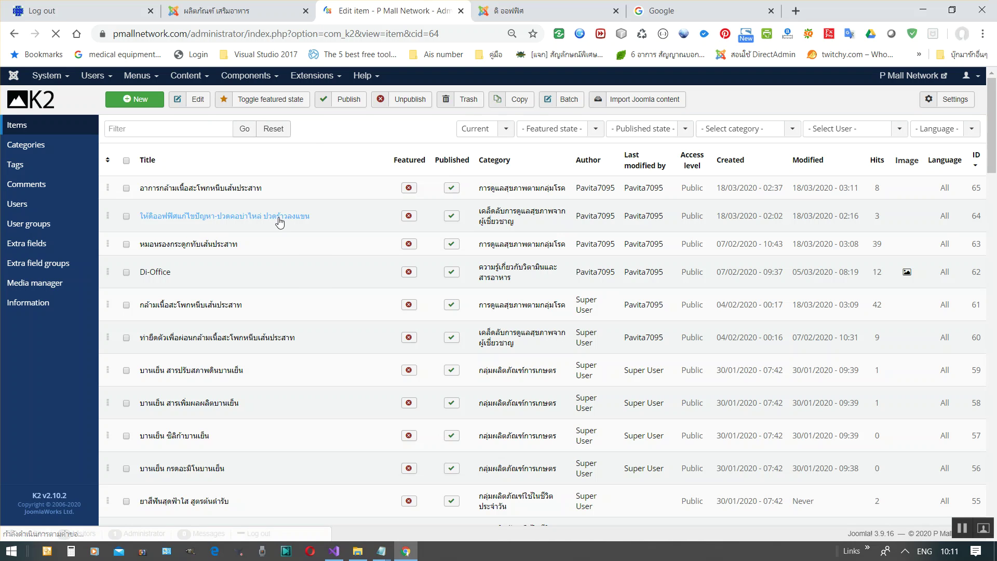
{"action": "scroll", "coordinate": [369, 302], "scroll_direction": "down", "scroll_amount": 6}
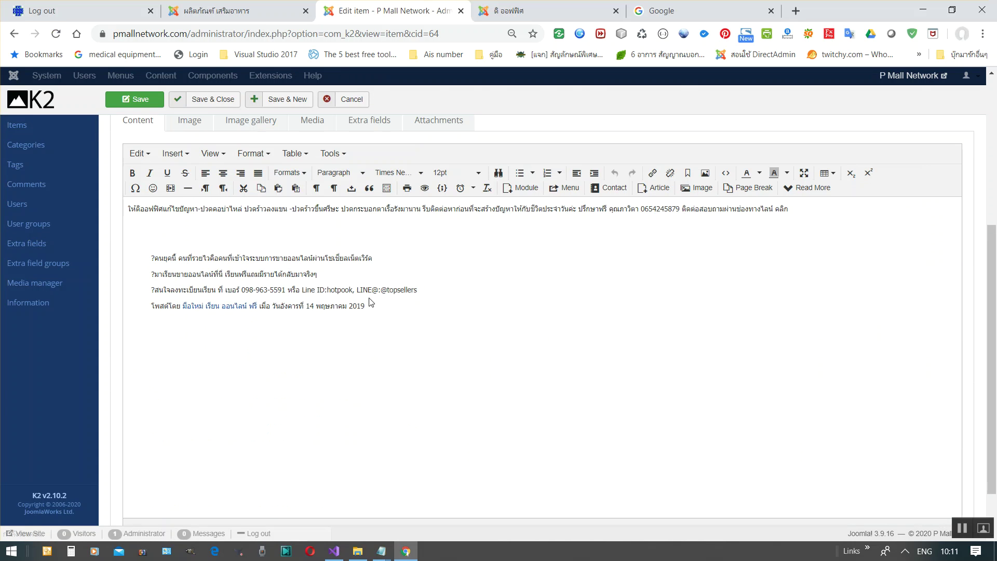
{"action": "scroll", "coordinate": [370, 298], "scroll_direction": "down", "scroll_amount": 1}
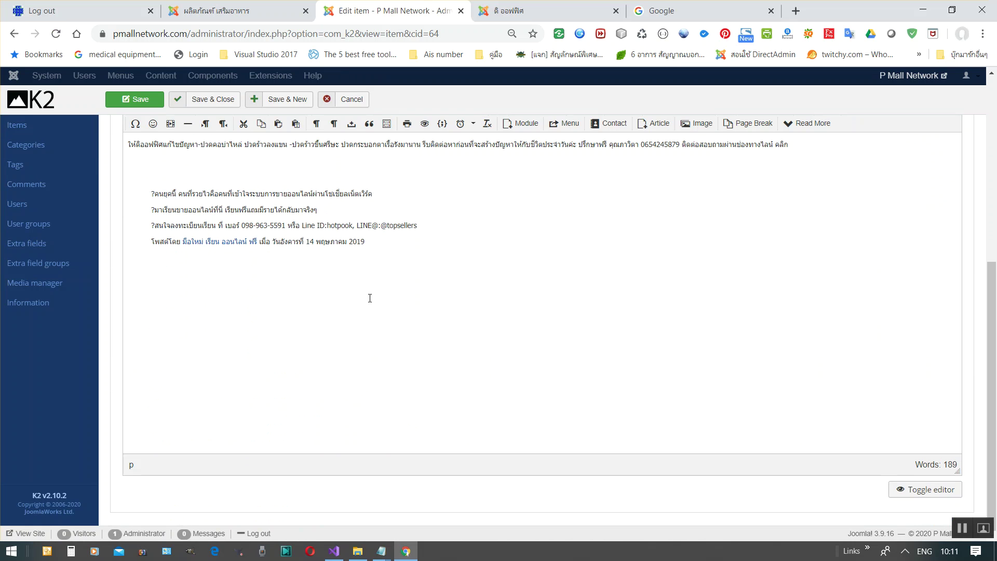
{"action": "scroll", "coordinate": [372, 296], "scroll_direction": "up", "scroll_amount": 2}
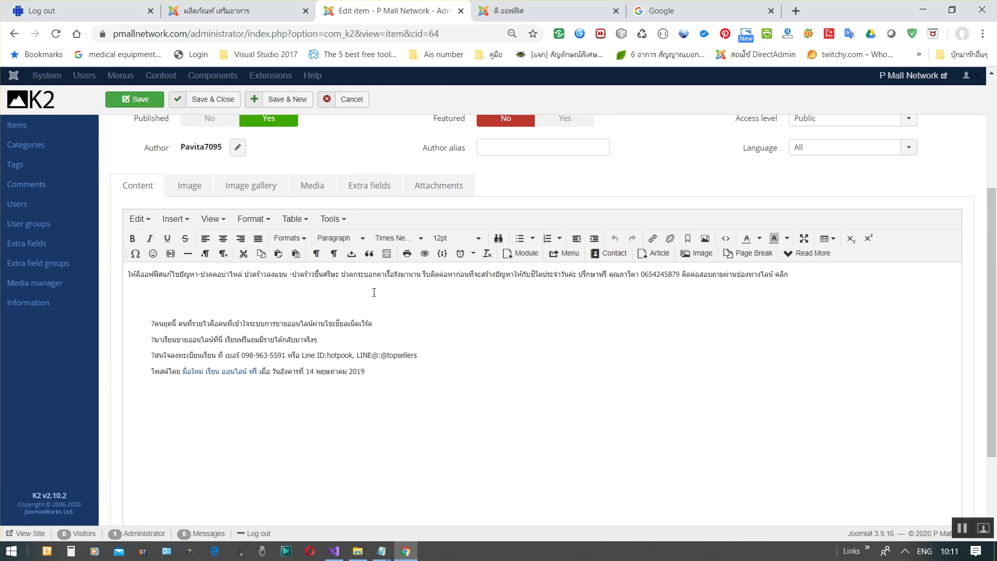
{"action": "scroll", "coordinate": [332, 180], "scroll_direction": "up", "scroll_amount": 3}
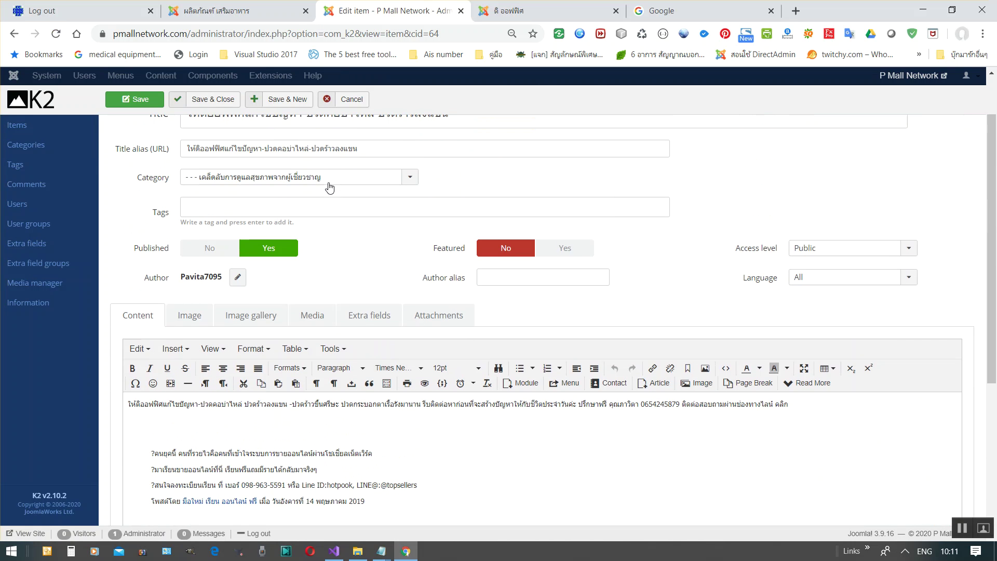
{"action": "left_click", "coordinate": [470, 176]}
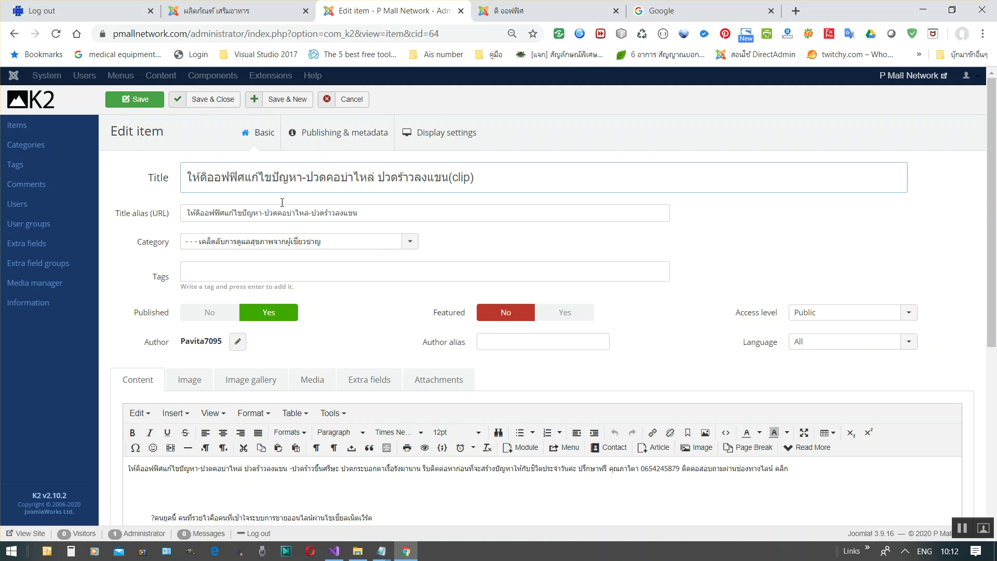
{"action": "left_click", "coordinate": [232, 103]}
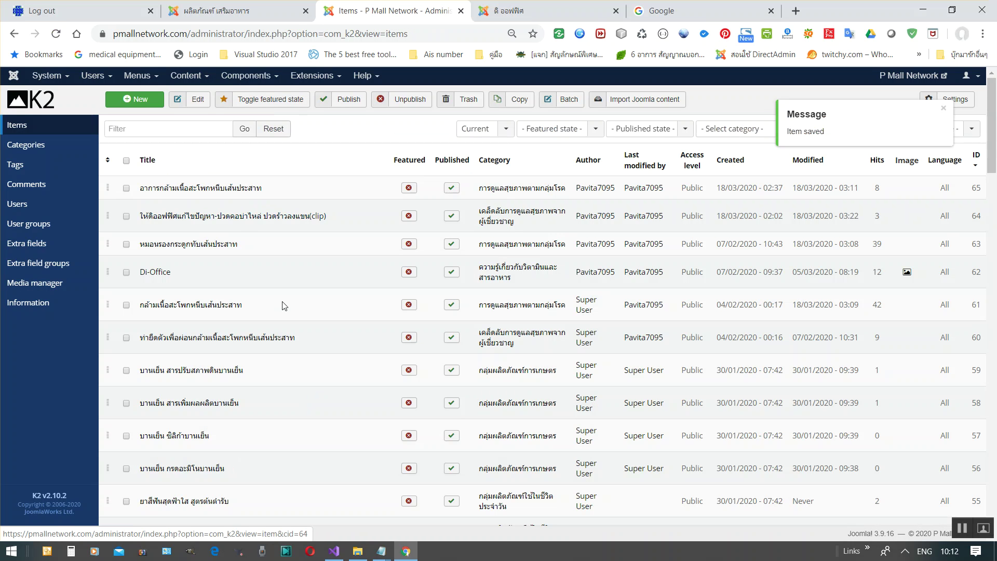
- On the live site, open the เคล็ดลับการดูแลสุขภาพจากผู้เชี่ยวชาญ category and its '(clip)' neck-pain article
{"action": "left_click", "coordinate": [575, 19]}
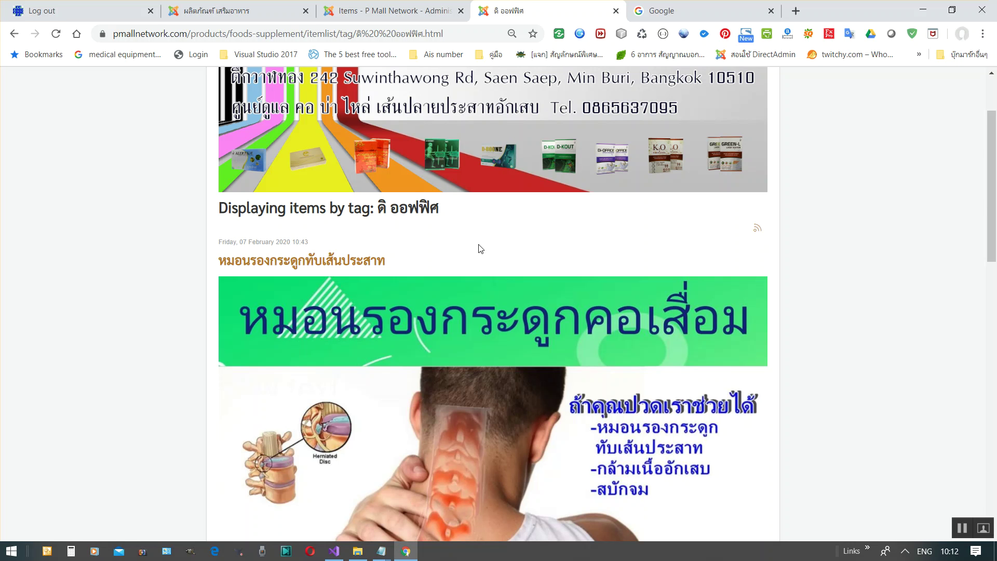
{"action": "scroll", "coordinate": [499, 257], "scroll_direction": "down", "scroll_amount": 6}
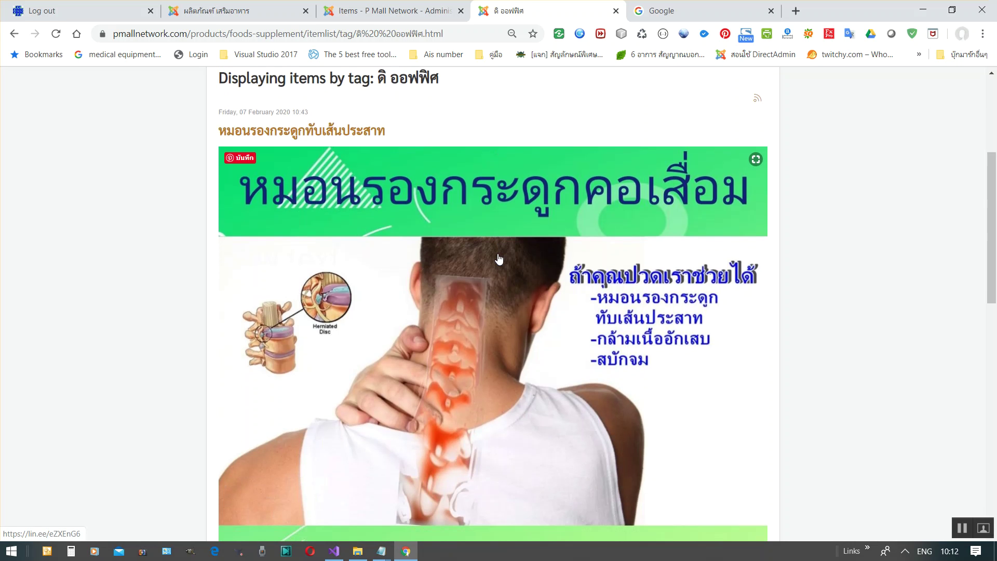
{"action": "scroll", "coordinate": [501, 256], "scroll_direction": "up", "scroll_amount": 8}
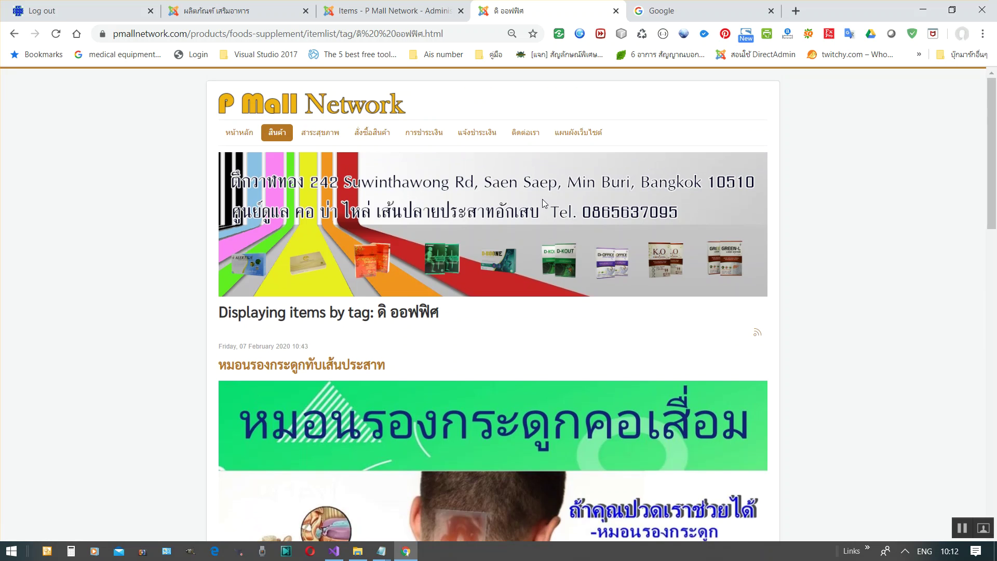
{"action": "scroll", "coordinate": [546, 197], "scroll_direction": "down", "scroll_amount": 3}
{"action": "scroll", "coordinate": [546, 200], "scroll_direction": "up", "scroll_amount": 1}
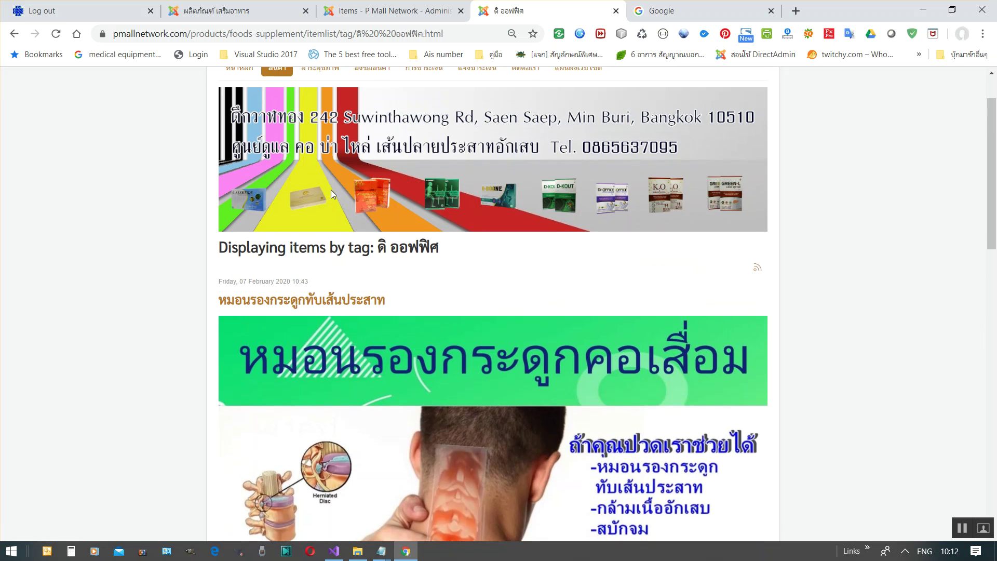
{"action": "scroll", "coordinate": [377, 217], "scroll_direction": "up", "scroll_amount": 2}
{"action": "mouse_move", "coordinate": [326, 134]}
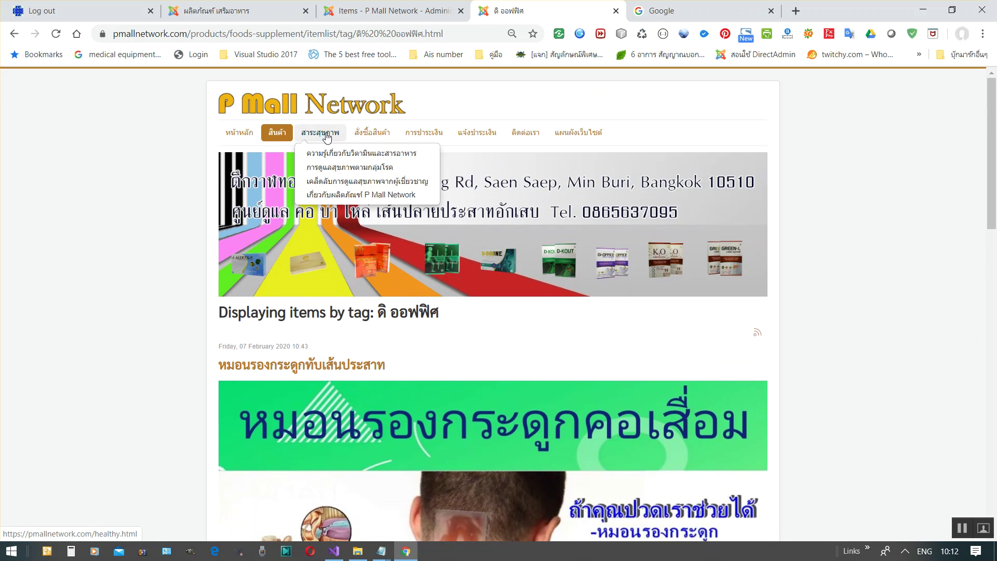
{"action": "left_click", "coordinate": [372, 187]}
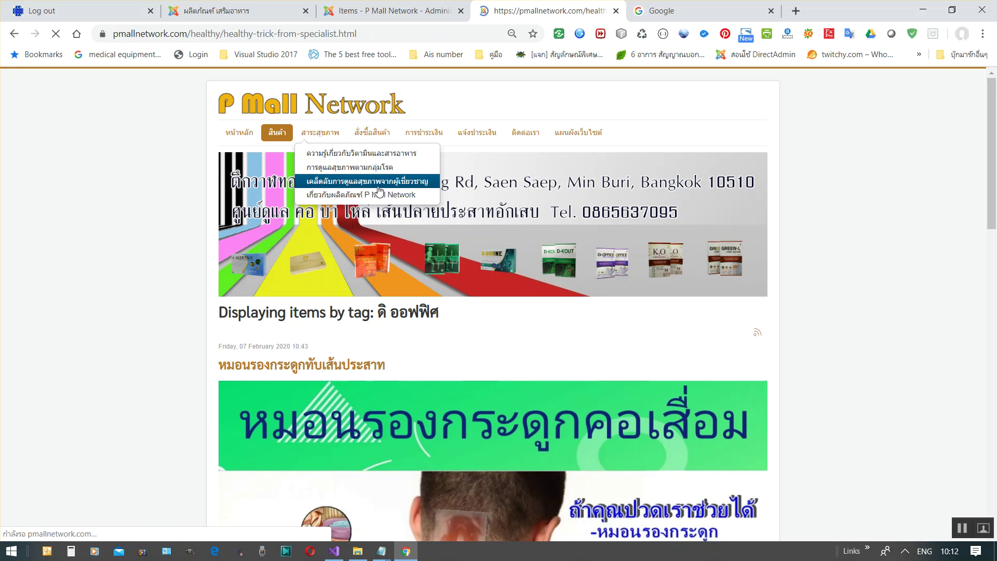
{"action": "scroll", "coordinate": [540, 292], "scroll_direction": "down", "scroll_amount": 5}
{"action": "scroll", "coordinate": [540, 293], "scroll_direction": "down", "scroll_amount": 2}
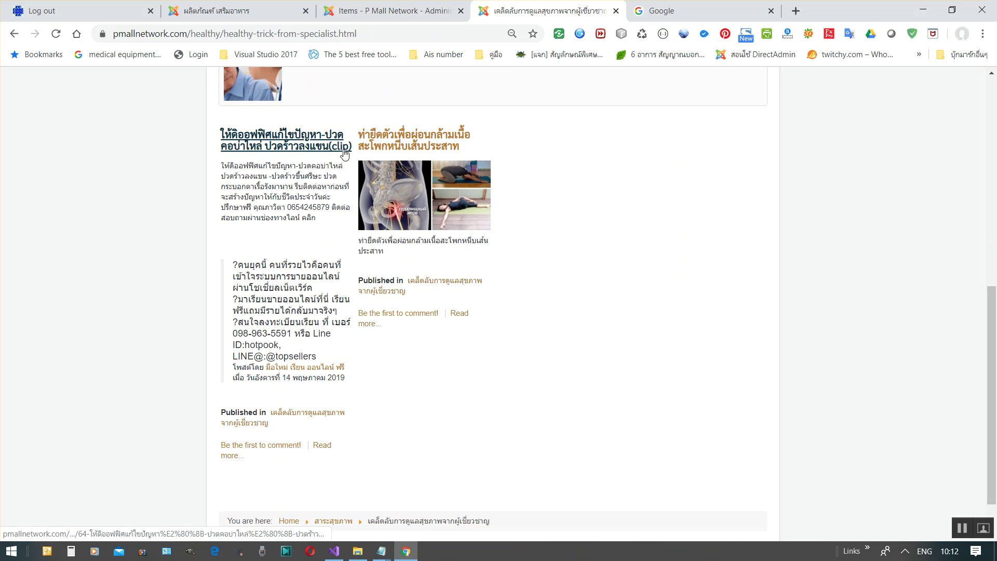
{"action": "left_click", "coordinate": [304, 150]}
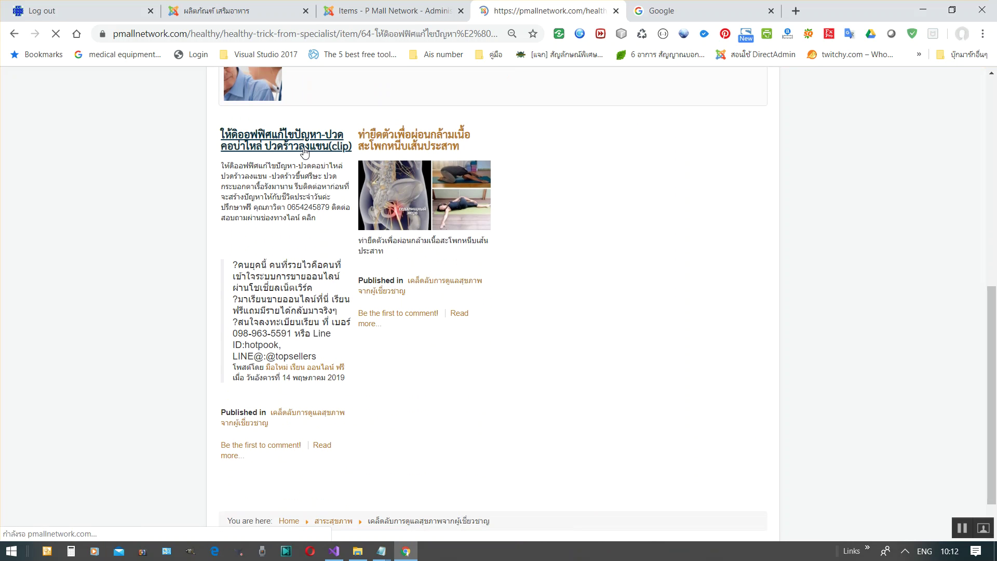
- Scroll through the retitled '(clip)' neck-pain article page
{"action": "scroll", "coordinate": [488, 208], "scroll_direction": "down", "scroll_amount": 13}
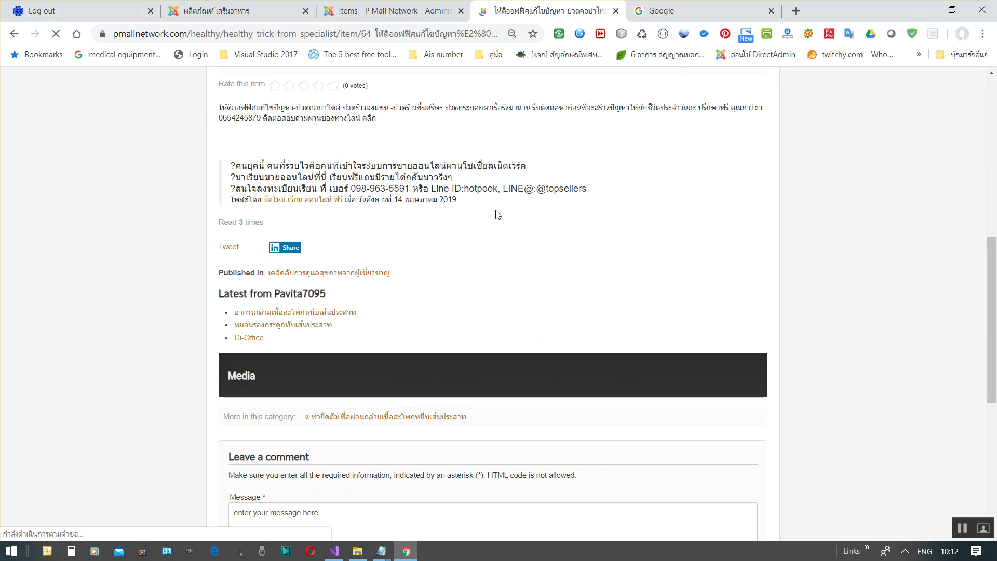
{"action": "scroll", "coordinate": [497, 214], "scroll_direction": "up", "scroll_amount": 4}
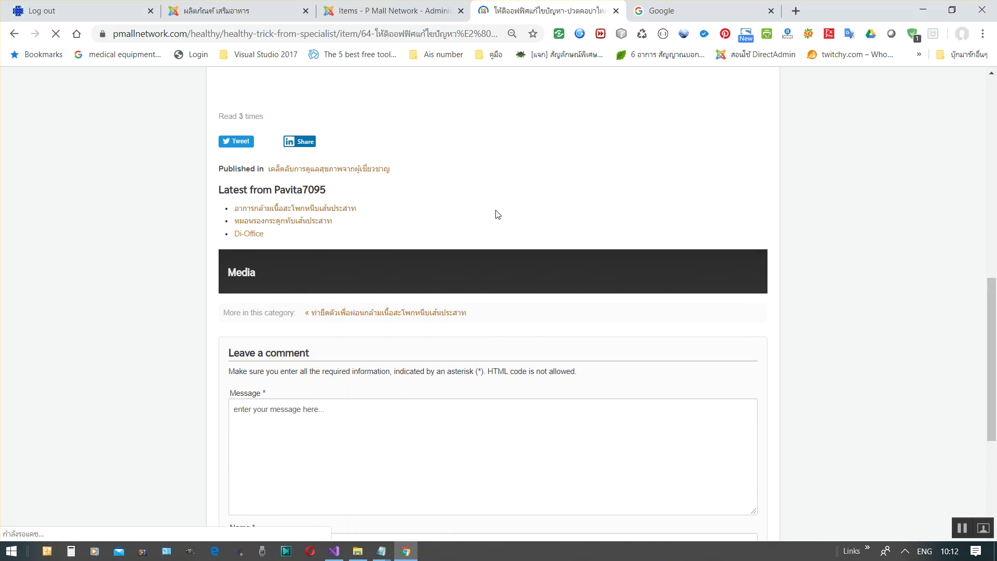
{"action": "scroll", "coordinate": [498, 210], "scroll_direction": "up", "scroll_amount": 2}
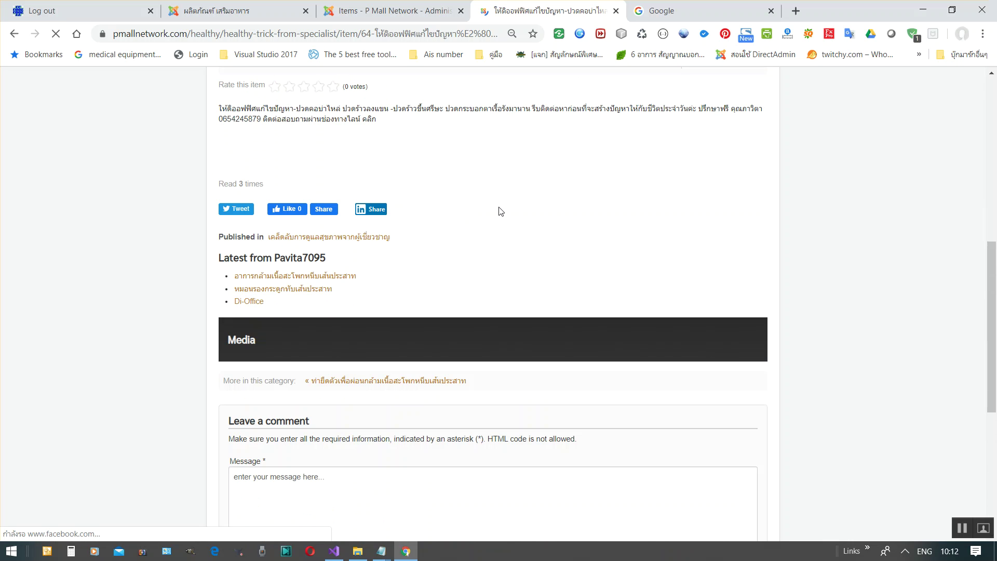
{"action": "scroll", "coordinate": [501, 209], "scroll_direction": "up", "scroll_amount": 3}
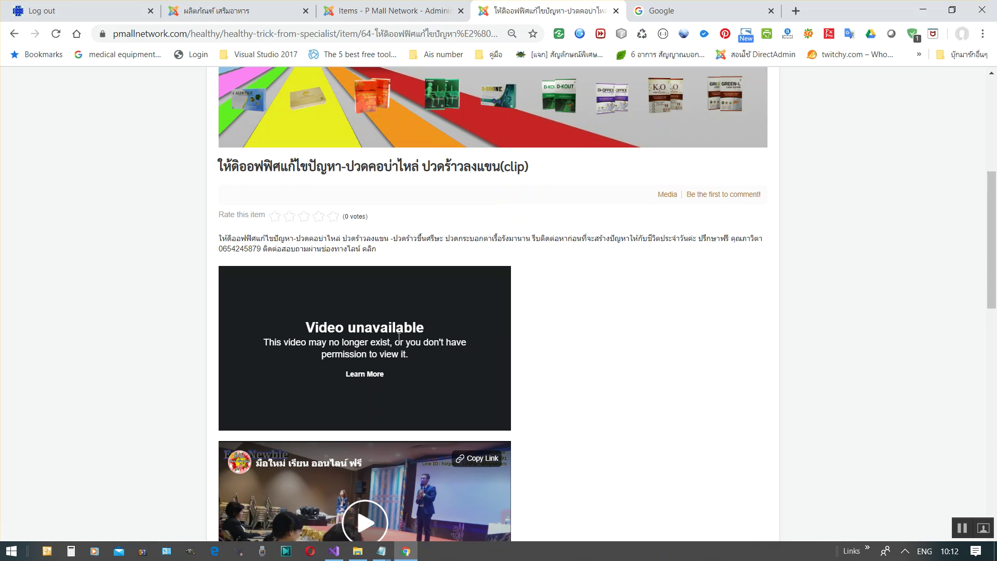
{"action": "scroll", "coordinate": [542, 325], "scroll_direction": "down", "scroll_amount": 2}
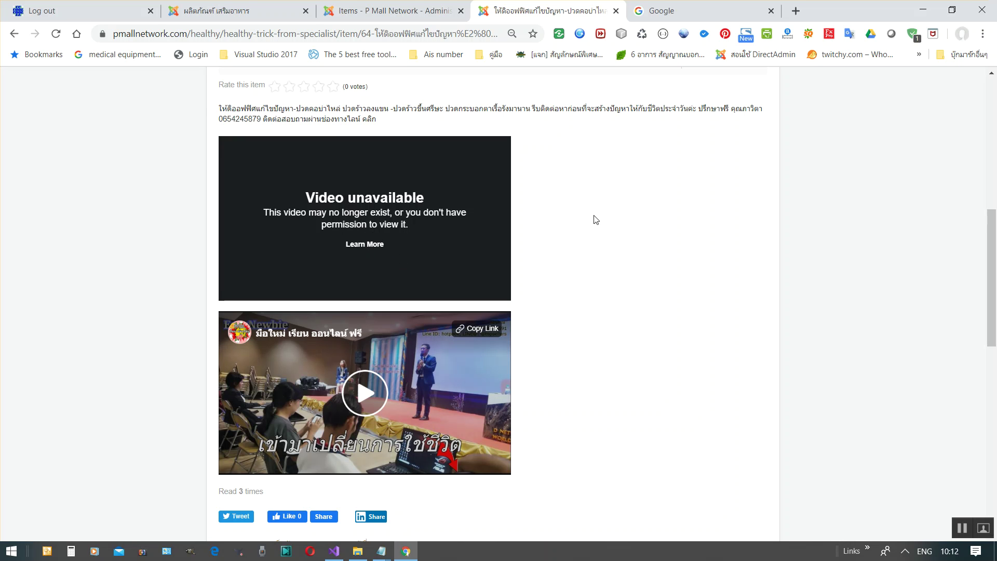
{"action": "scroll", "coordinate": [401, 222], "scroll_direction": "up", "scroll_amount": 1}
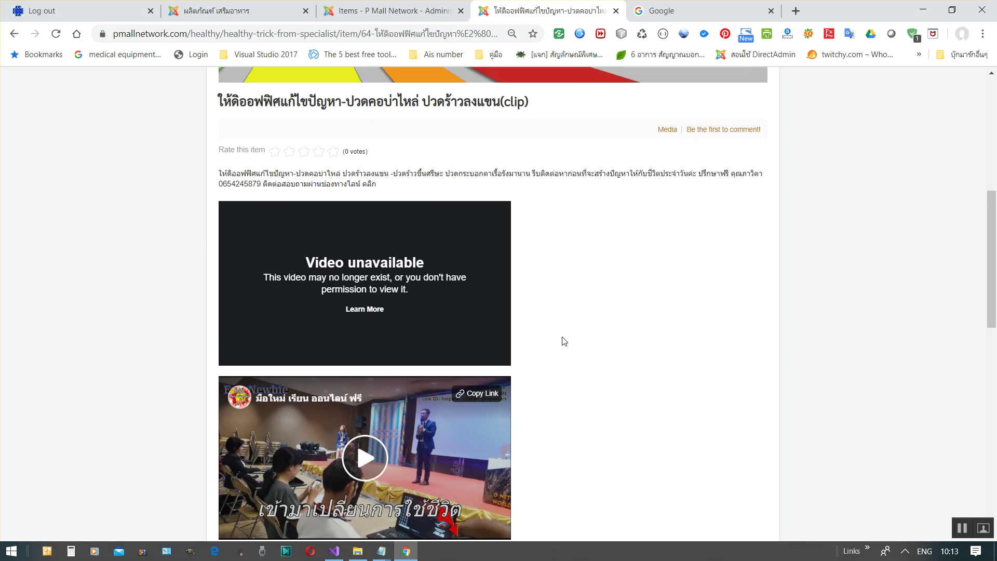
{"action": "scroll", "coordinate": [563, 341], "scroll_direction": "down", "scroll_amount": 2}
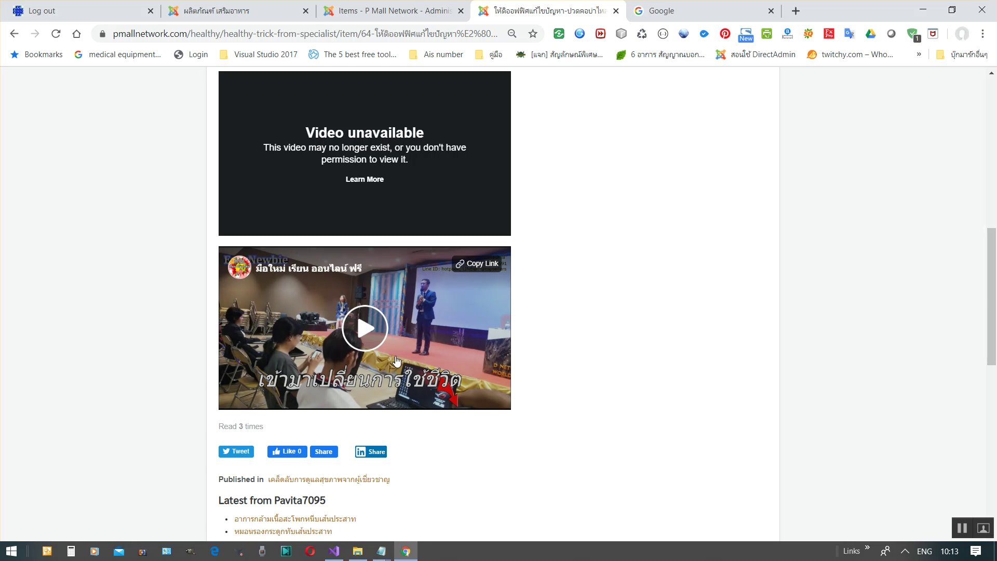
- Play the article's second embedded video and scroll down toward the comments
{"action": "left_click", "coordinate": [367, 329]}
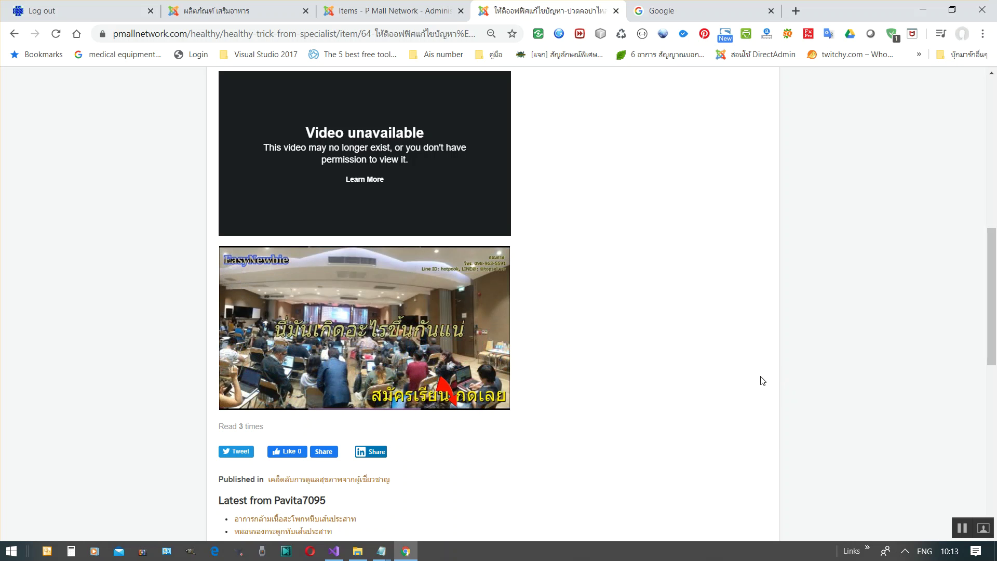
{"action": "scroll", "coordinate": [763, 381], "scroll_direction": "up", "scroll_amount": 8}
{"action": "scroll", "coordinate": [762, 380], "scroll_direction": "down", "scroll_amount": 5}
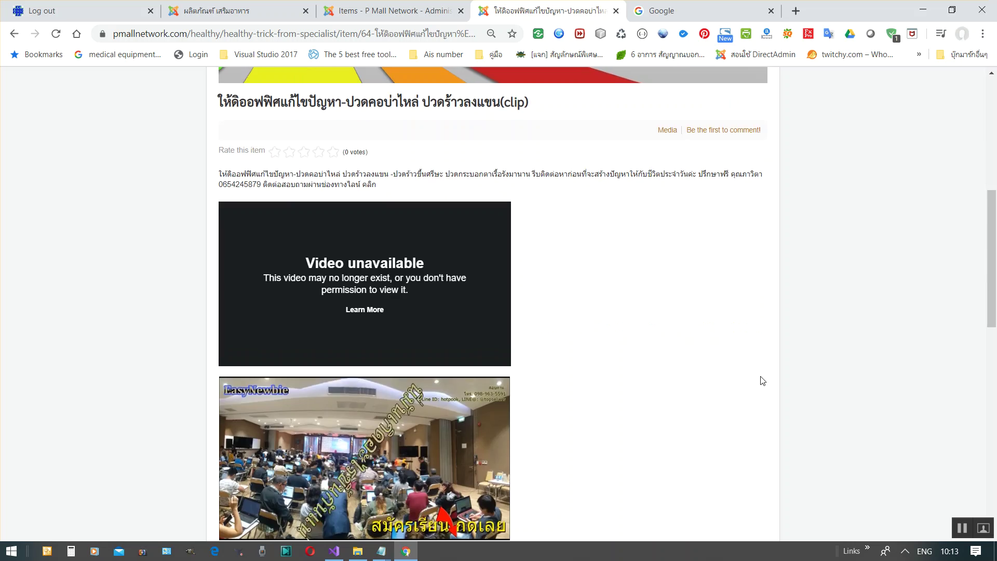
{"action": "scroll", "coordinate": [763, 381], "scroll_direction": "down", "scroll_amount": 9}
{"action": "scroll", "coordinate": [692, 366], "scroll_direction": "up", "scroll_amount": 1}
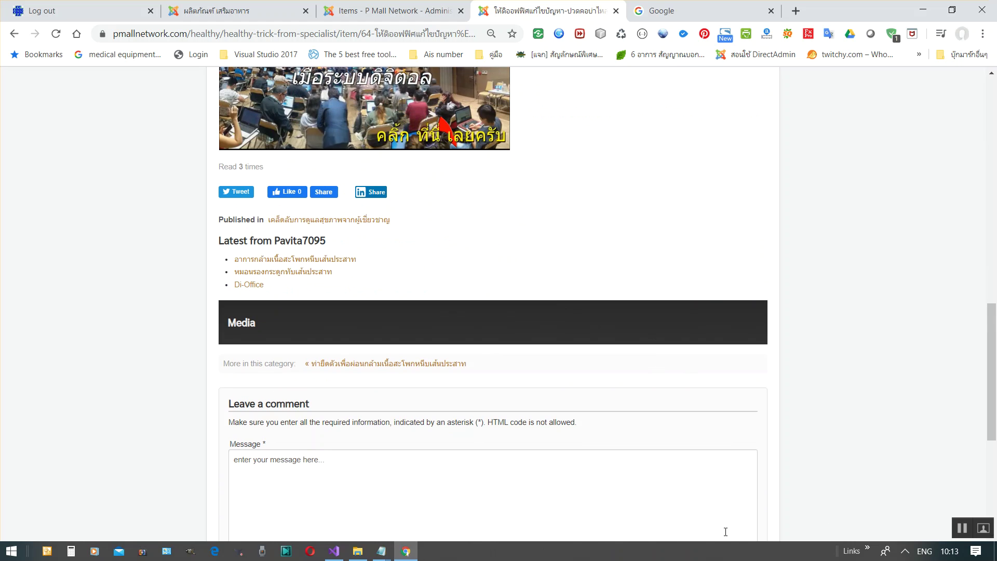
{"action": "left_click", "coordinate": [963, 529]}
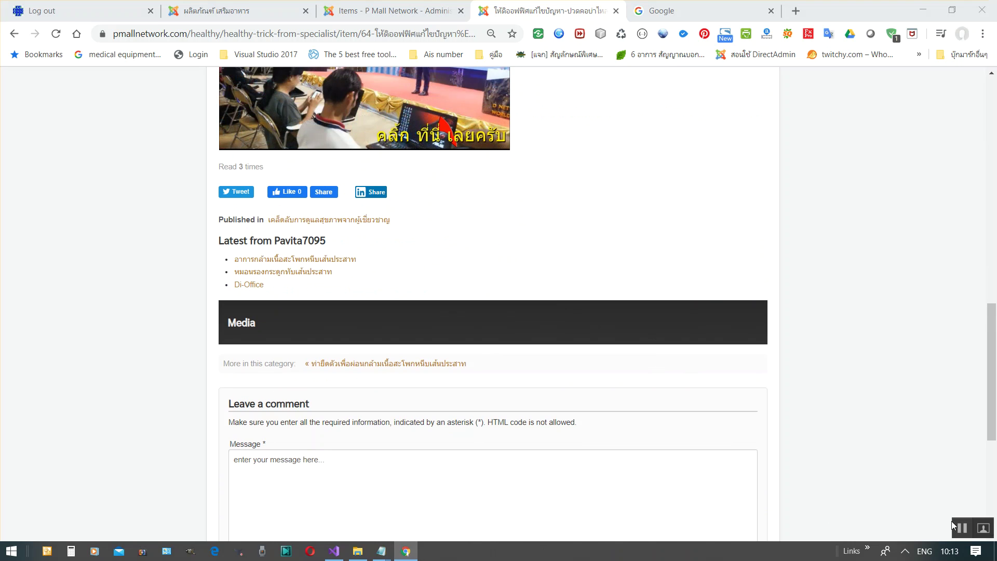